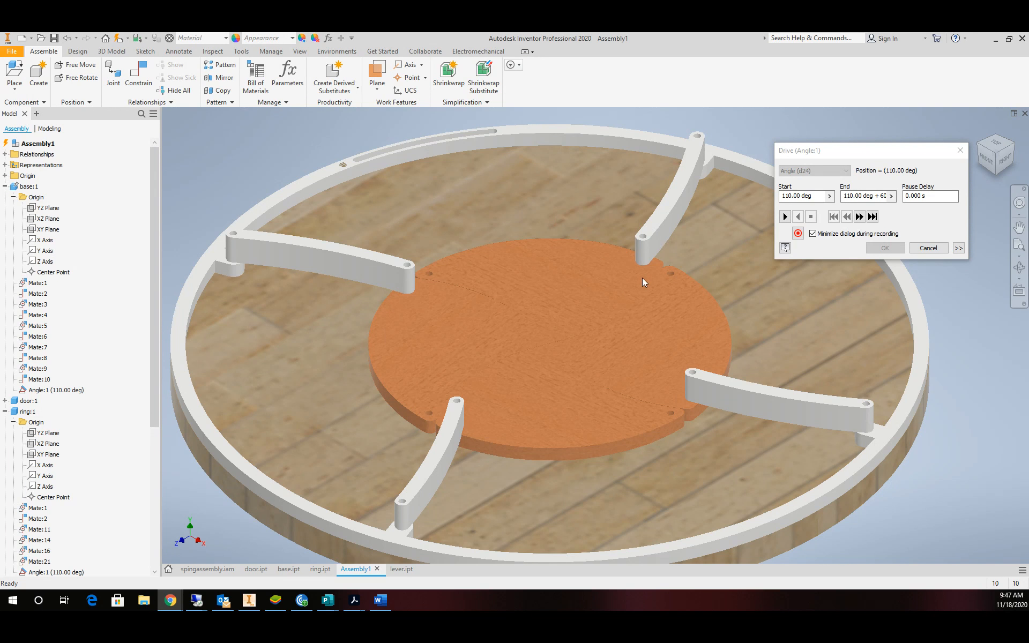
Replay the 110° angle drive several times to watch the petals open, then cancel it.
click(785, 217)
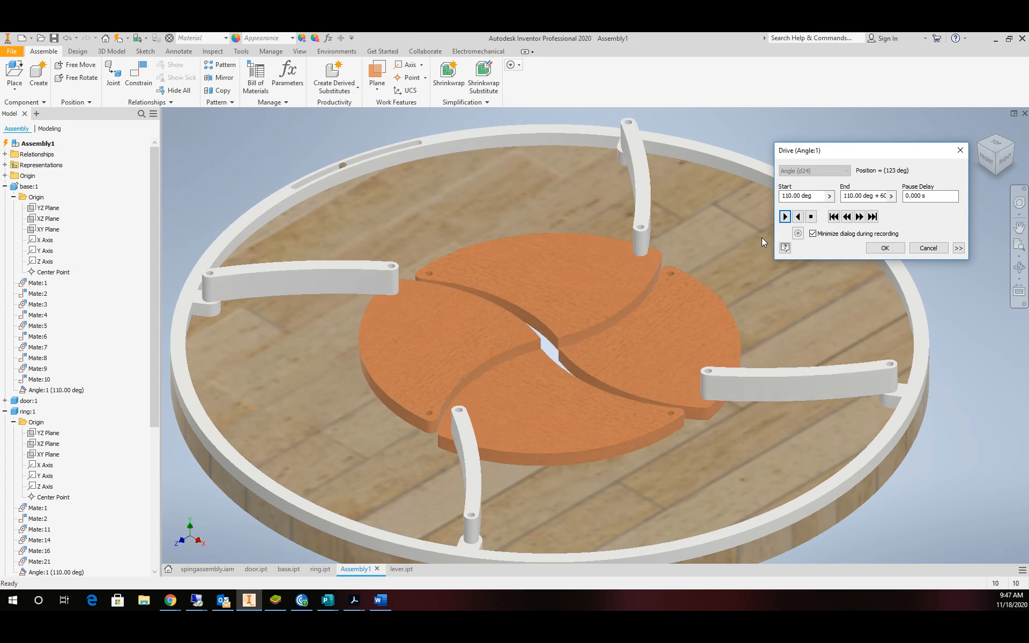
click(782, 218)
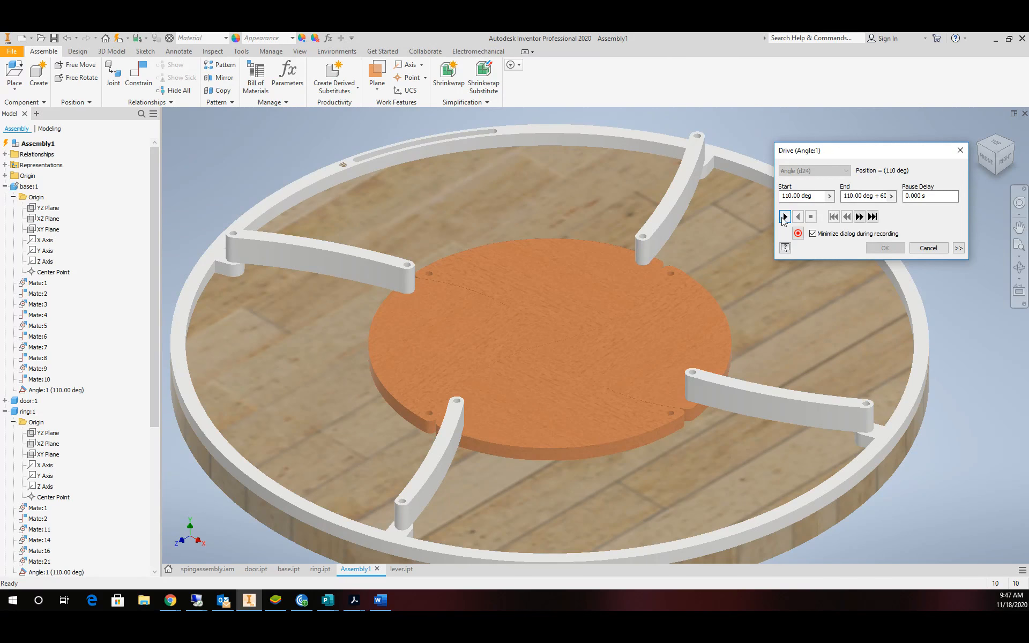
click(785, 217)
click(786, 217)
click(785, 217)
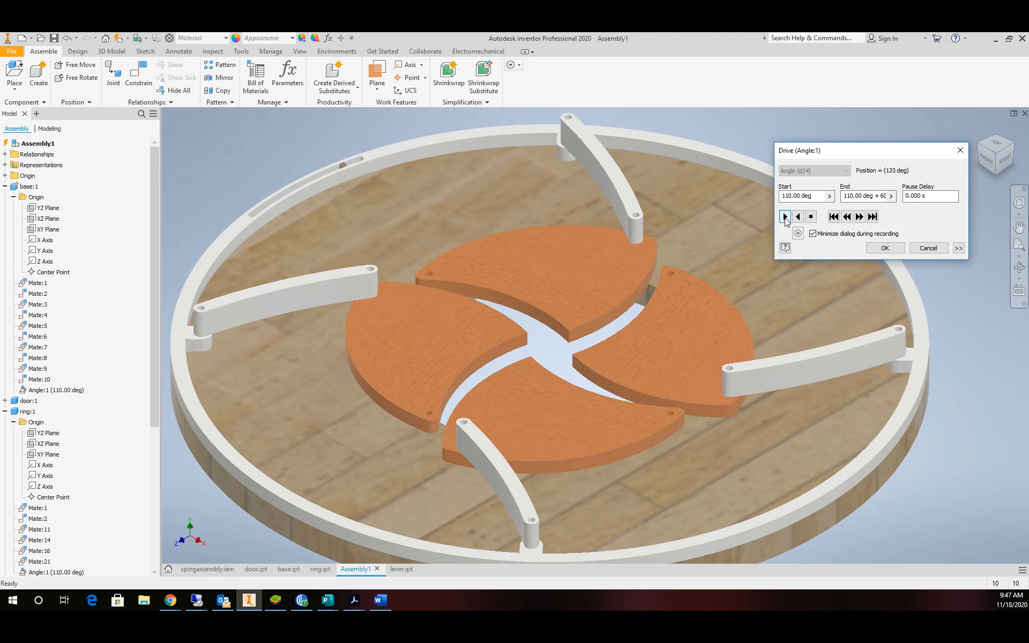
click(785, 217)
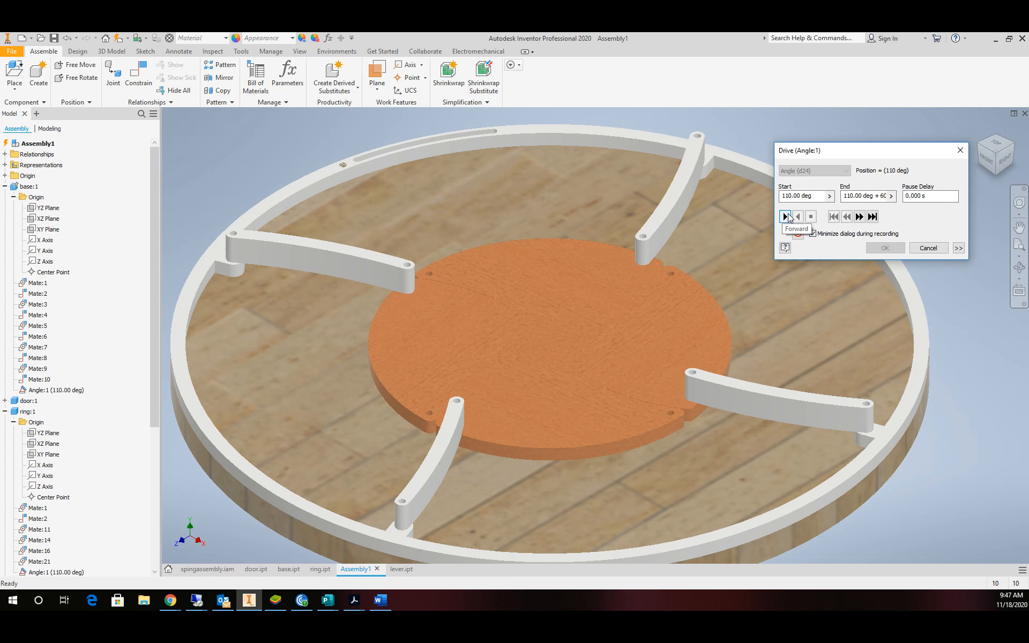
click(919, 251)
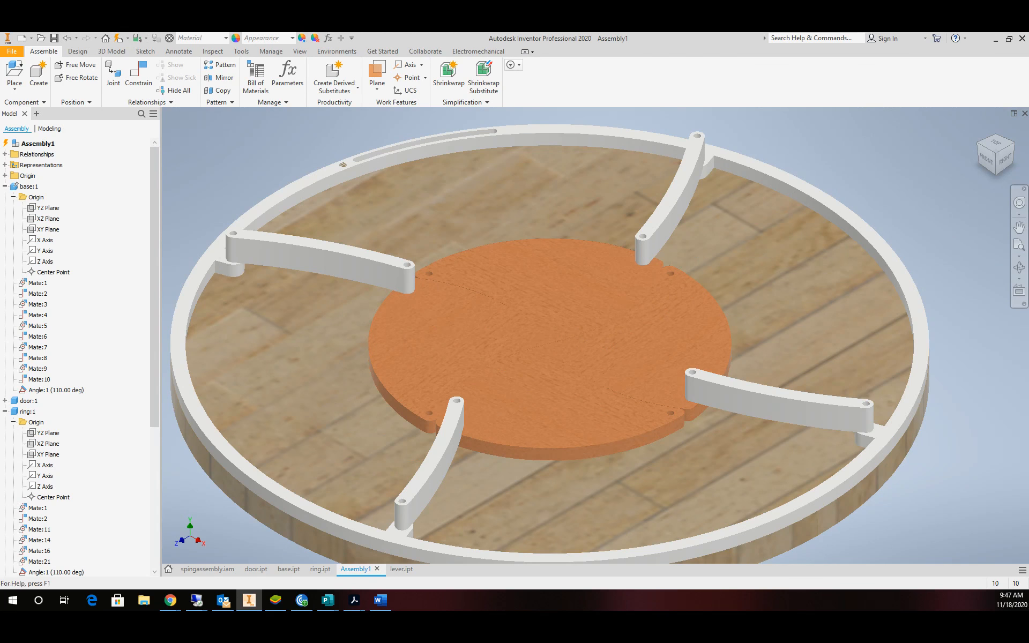
Create a new Standard.ipt part and start Sketch1 on the XZ origin plane.
click(12, 52)
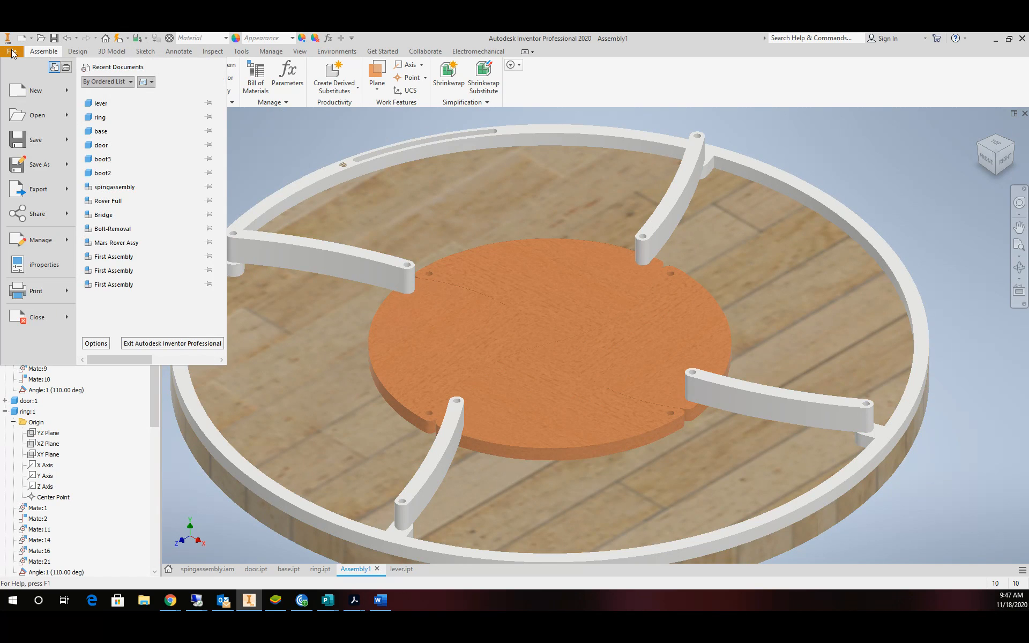
click(33, 92)
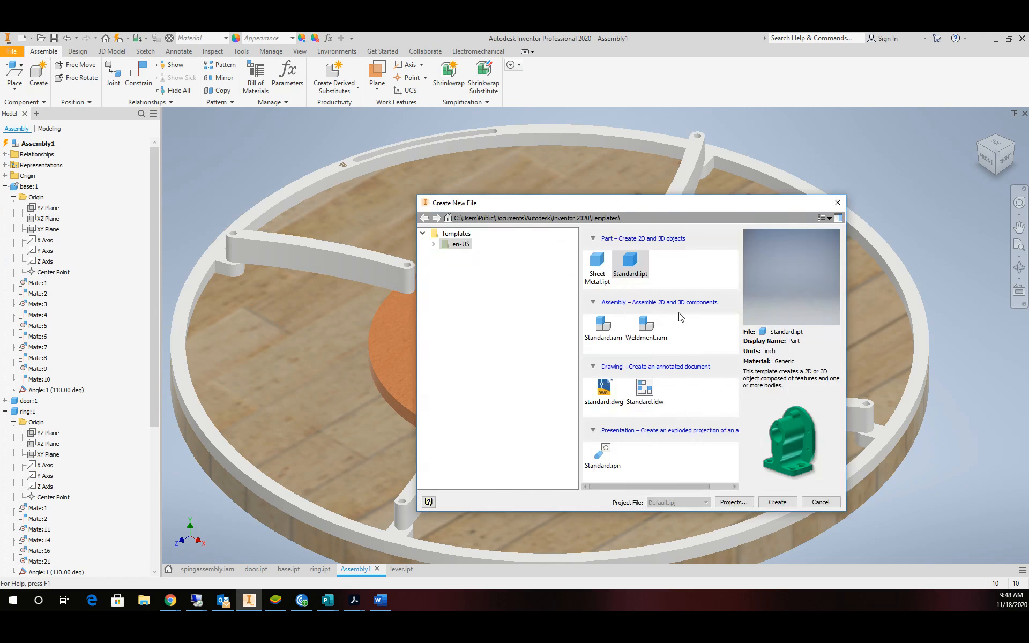
click(777, 502)
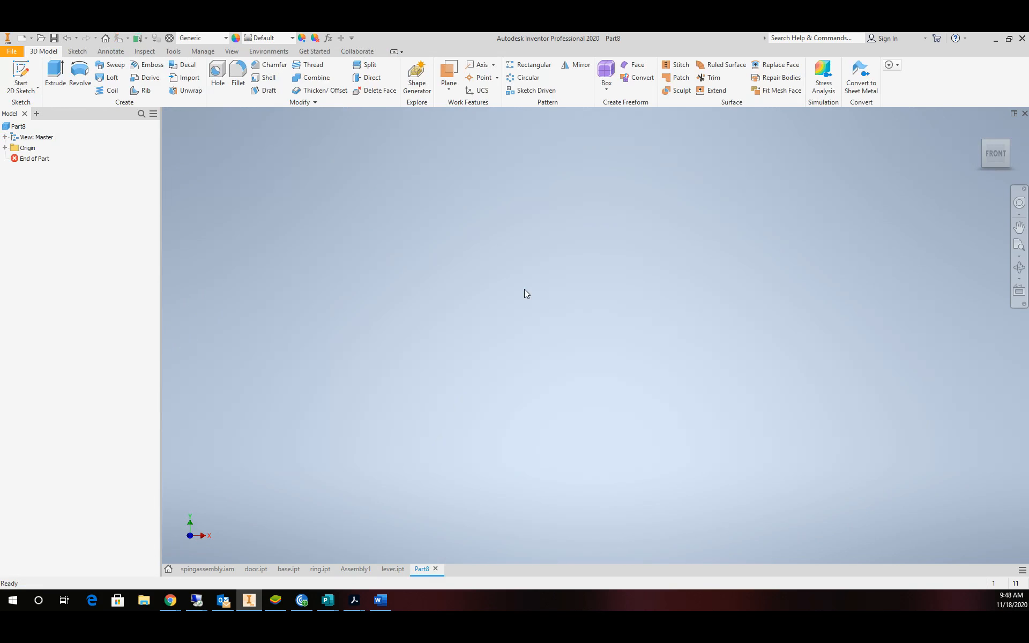
click(21, 74)
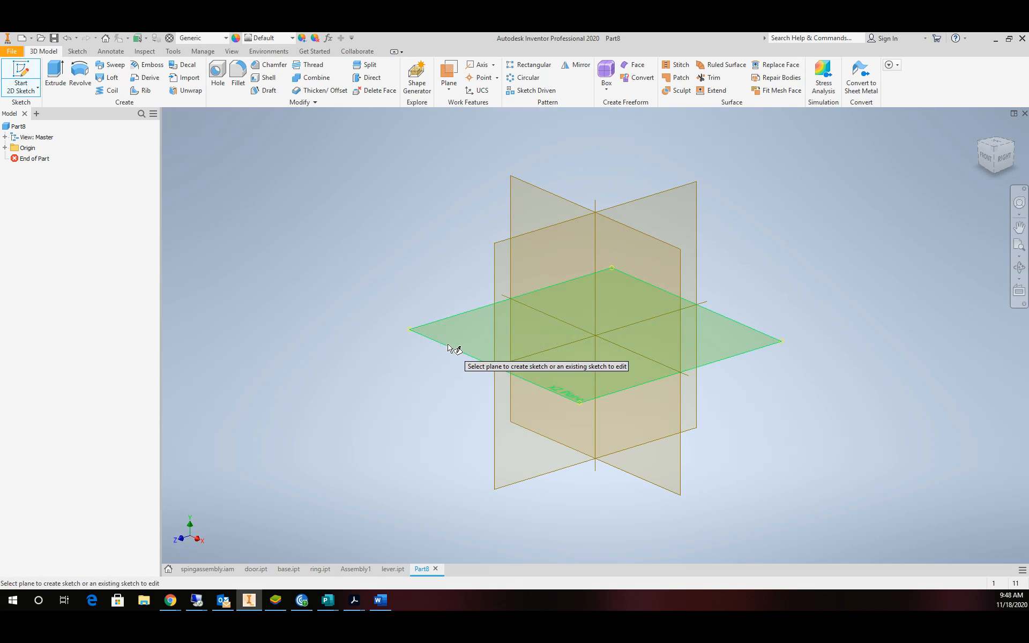
click(464, 349)
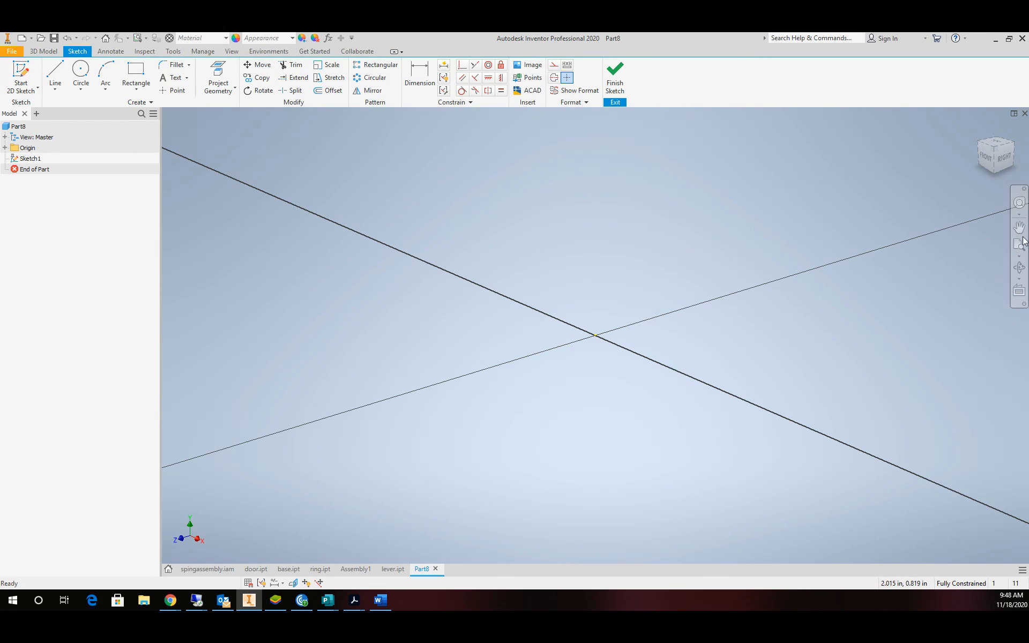
From the top view, draw a circle at the origin and dimension it 25 in diameter.
click(996, 143)
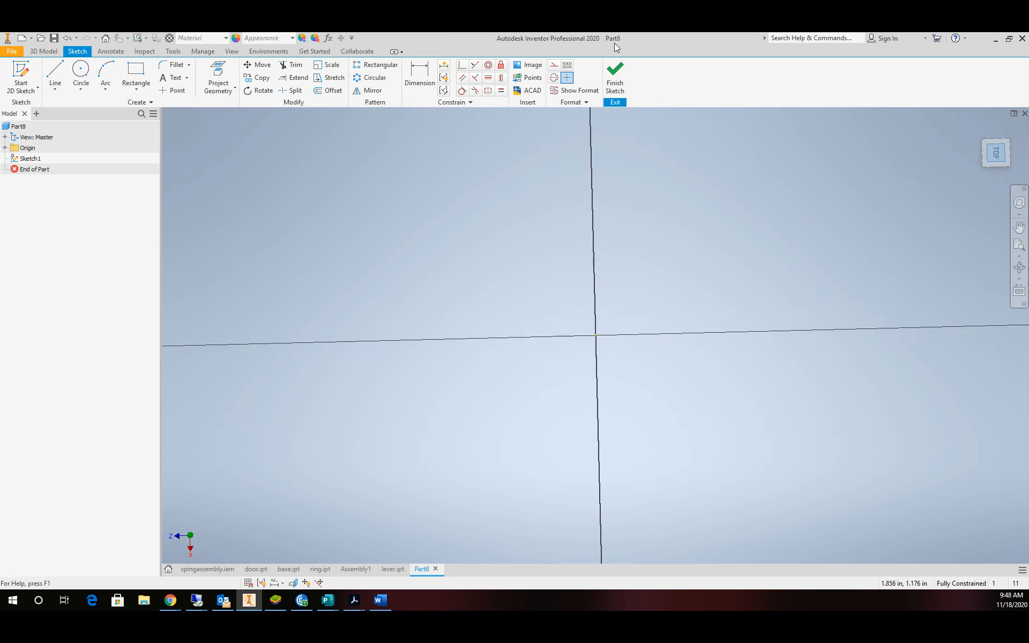
click(81, 73)
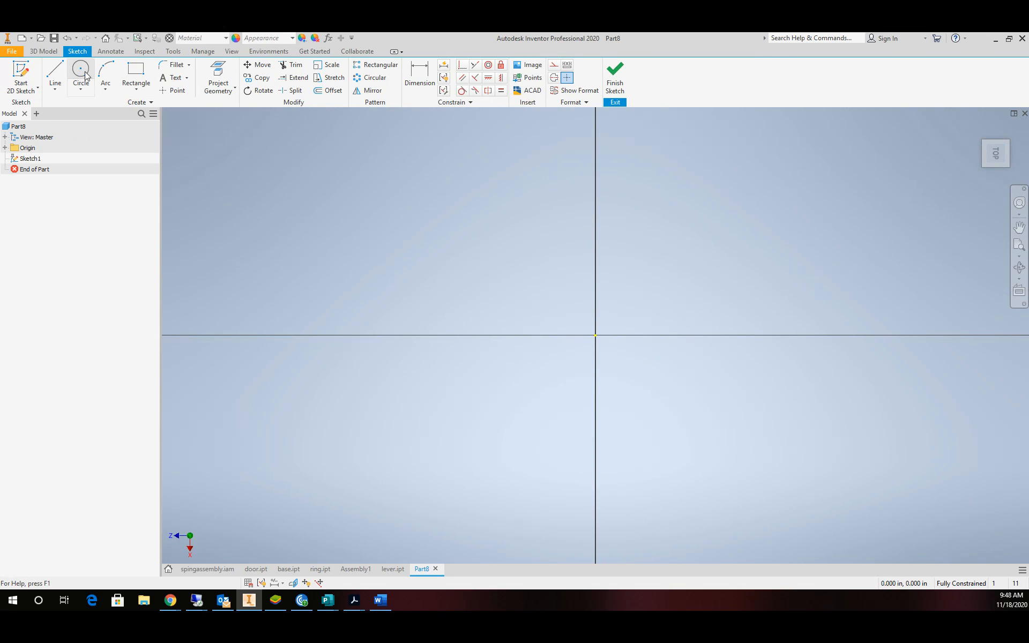
click(596, 336)
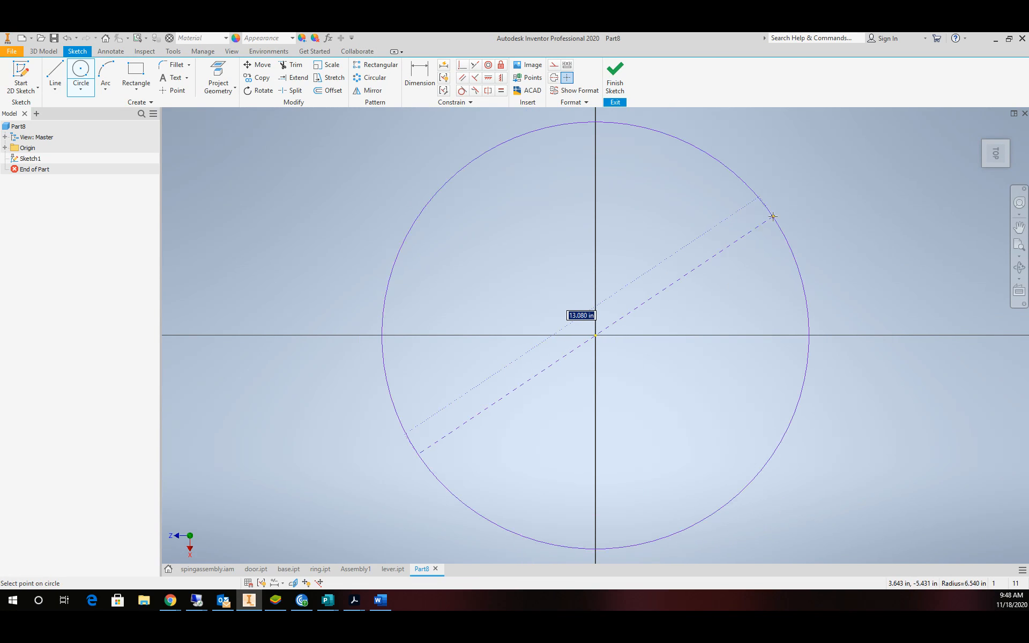
click(772, 215)
click(420, 75)
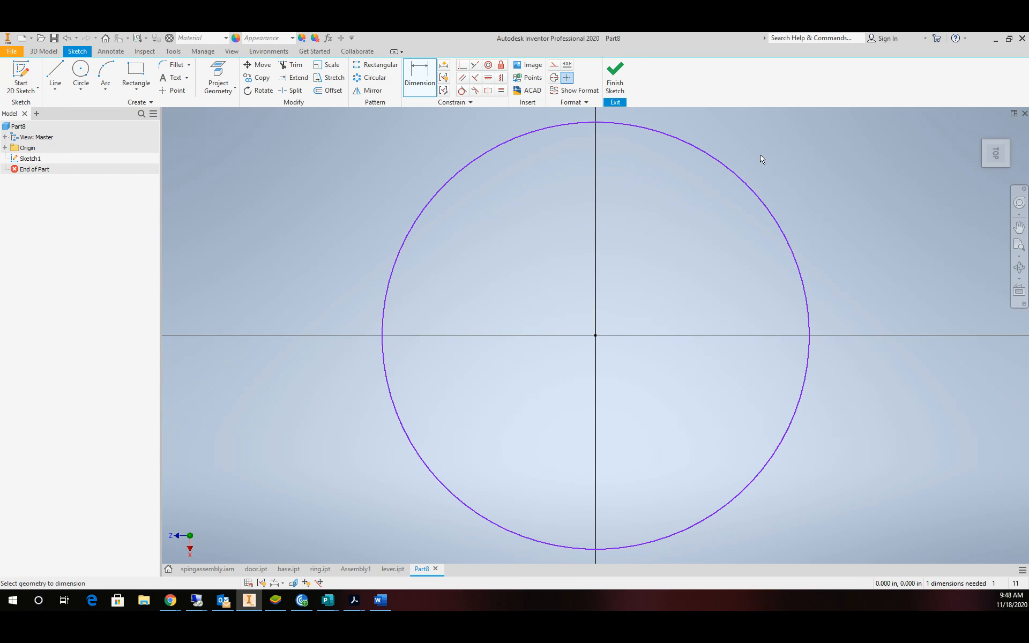
click(749, 186)
click(840, 162)
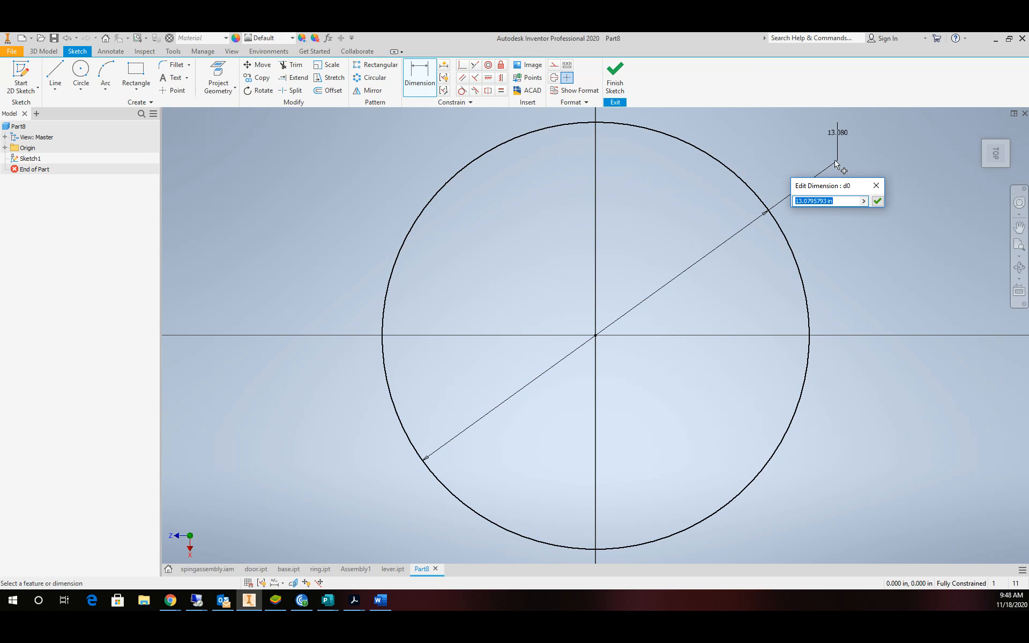
text(25)
key(Return)
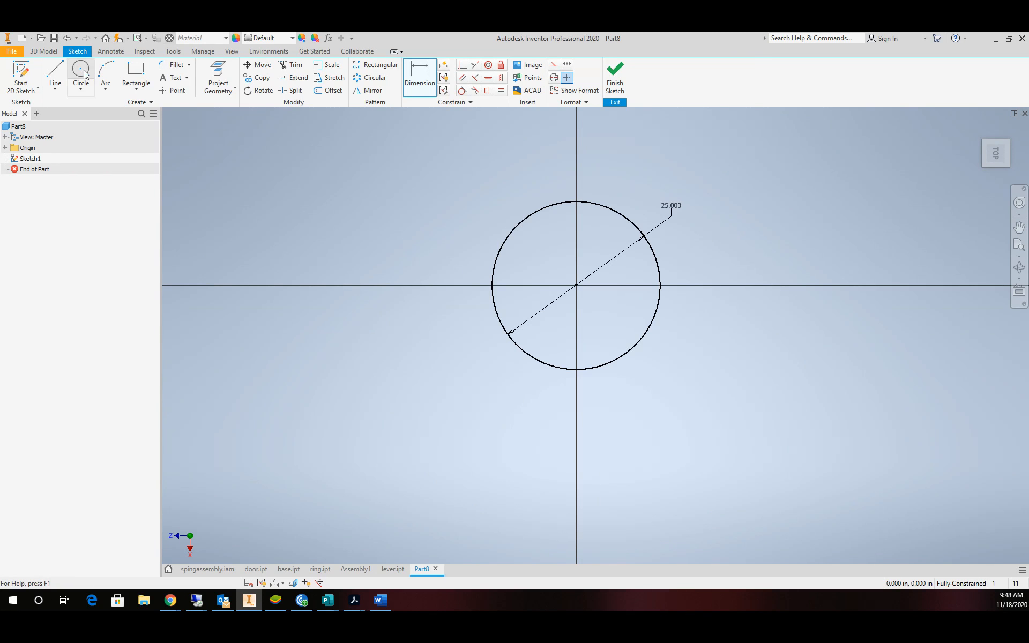
Add a concentric inner circle dimensioned 10.5 in diameter and finish the sketch.
click(87, 73)
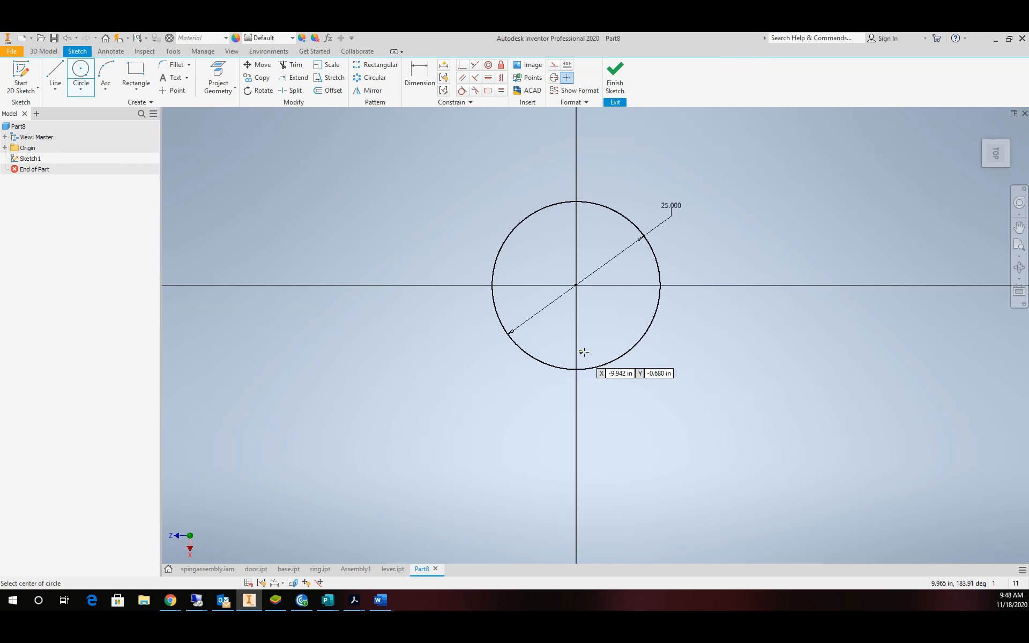
click(576, 285)
click(600, 260)
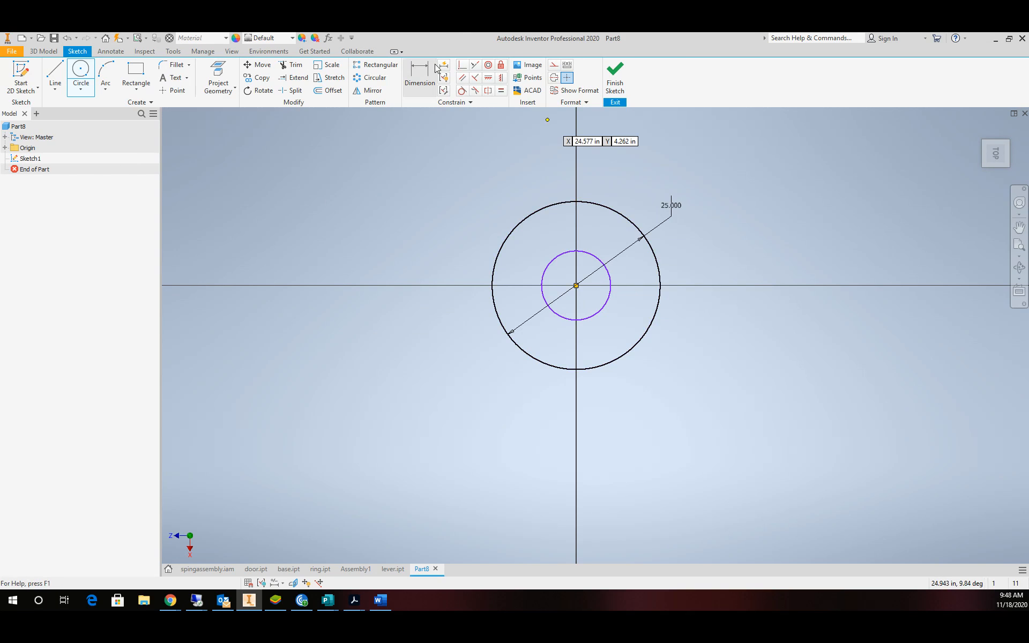
click(420, 72)
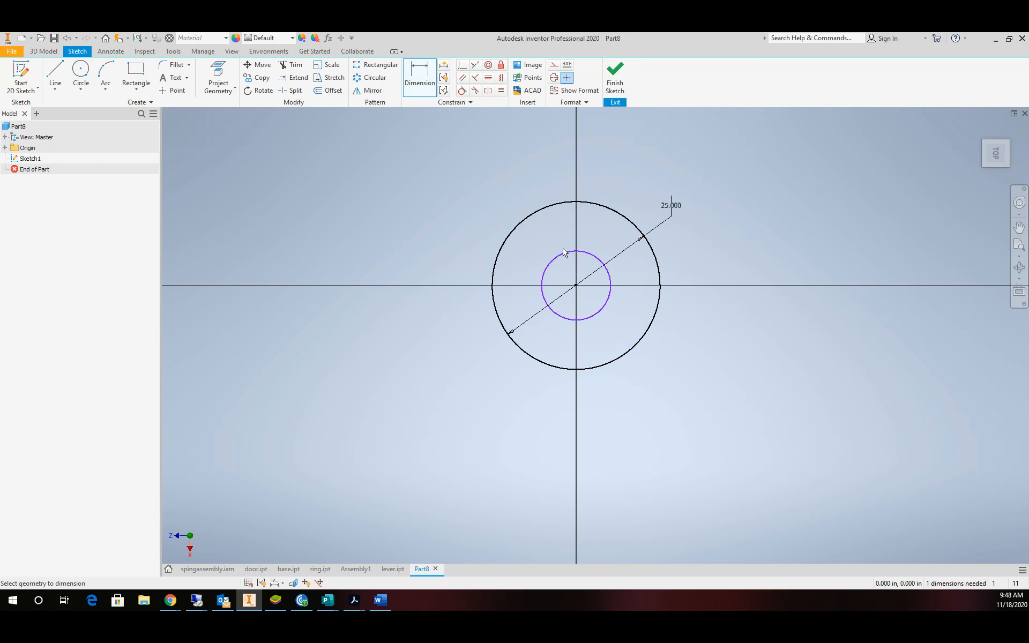
click(594, 257)
click(716, 249)
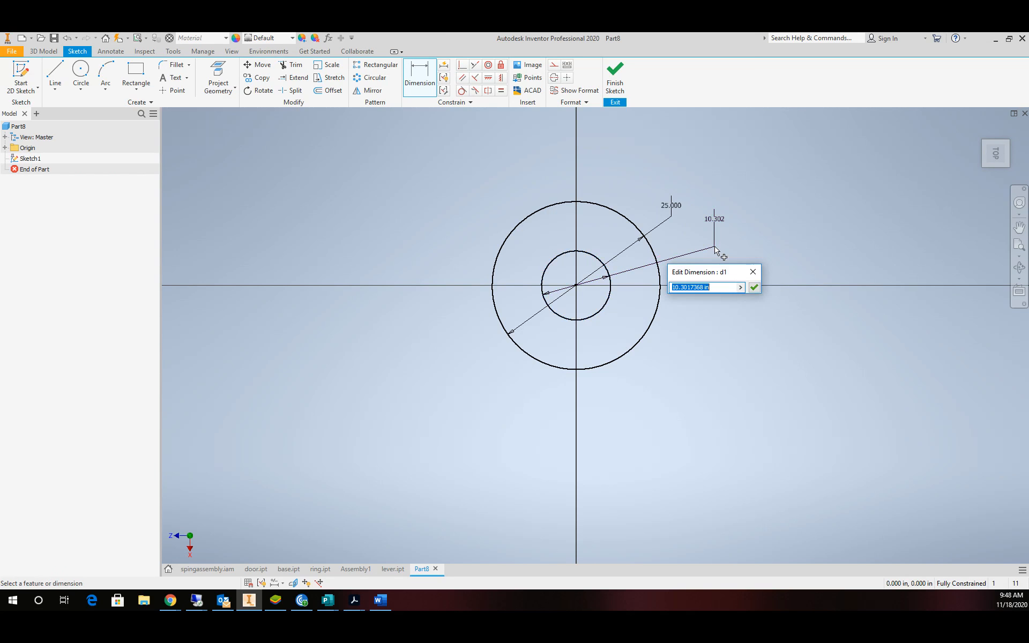
text(10.5)
key(Return)
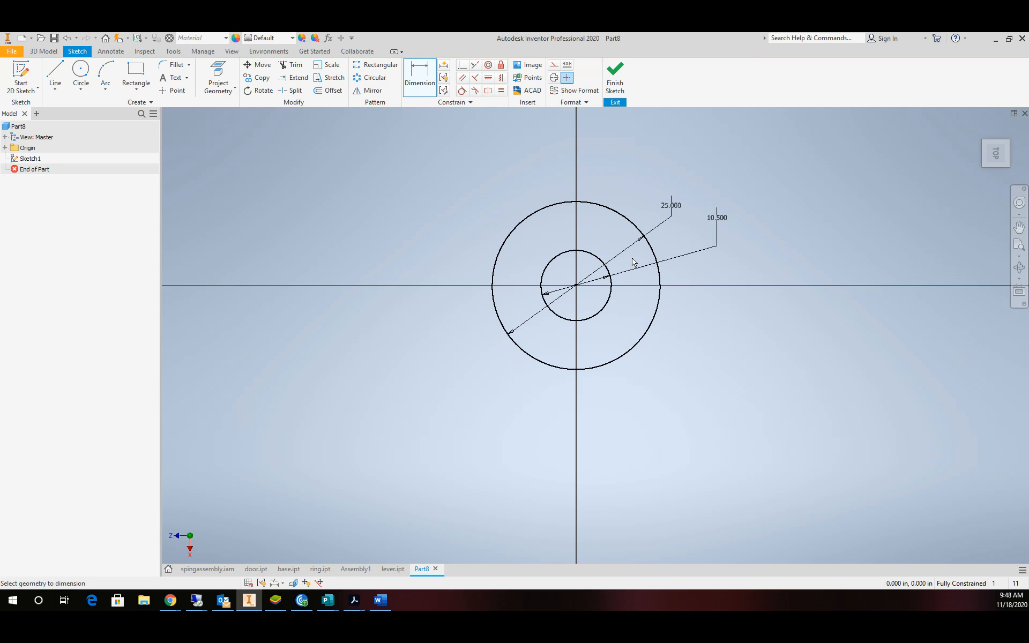
click(615, 77)
Extrude the ring profile between the circles 0.5 in to create Extrusion1.
click(52, 72)
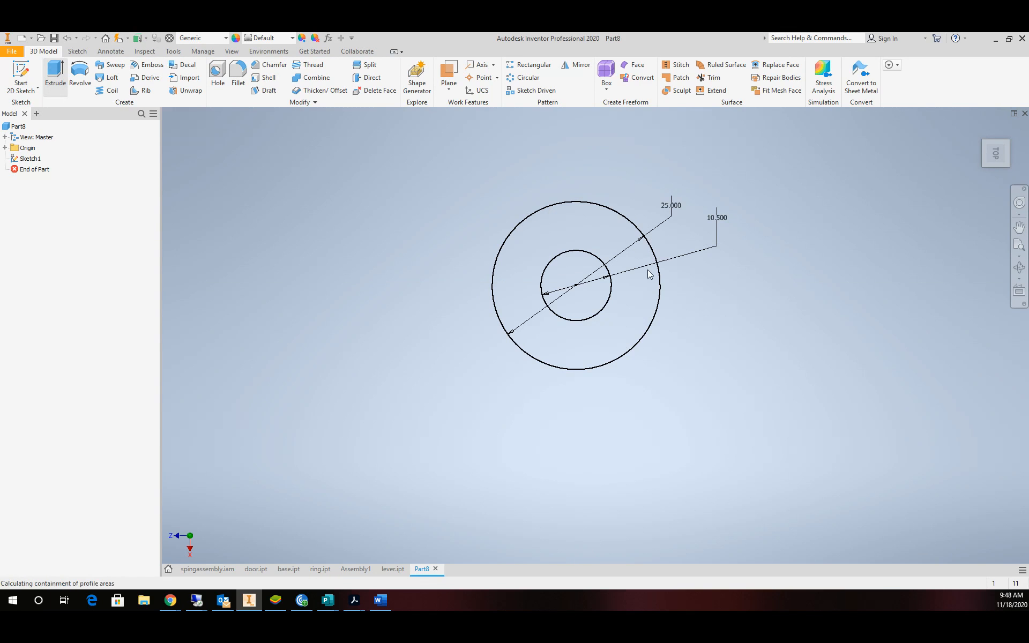
click(602, 361)
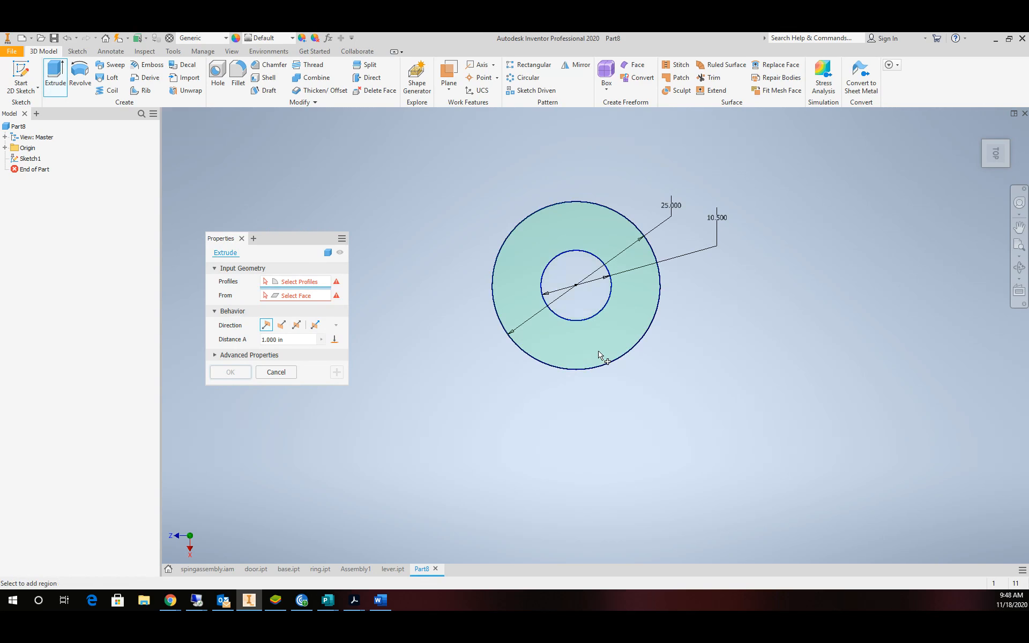
click(279, 340)
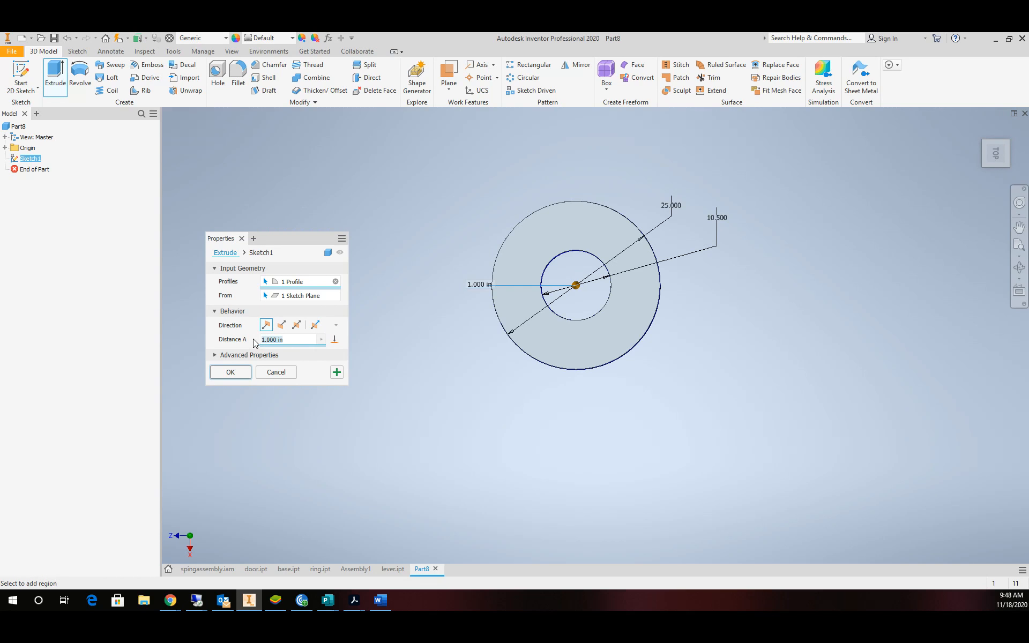
text(.5)
click(232, 372)
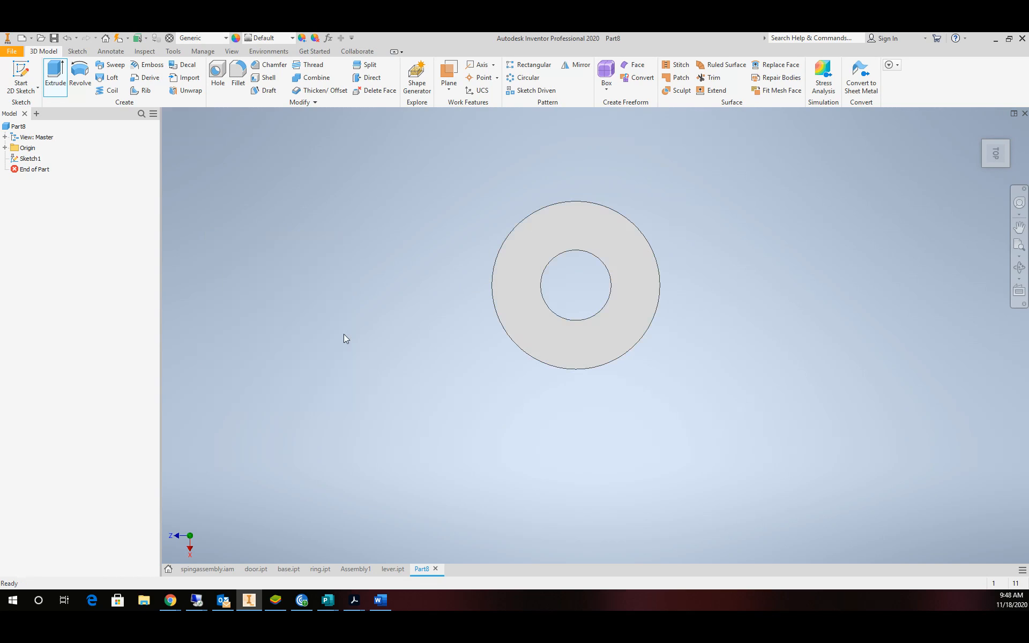
Set the part material to Wood (Cherry) and select the ring's face.
click(211, 37)
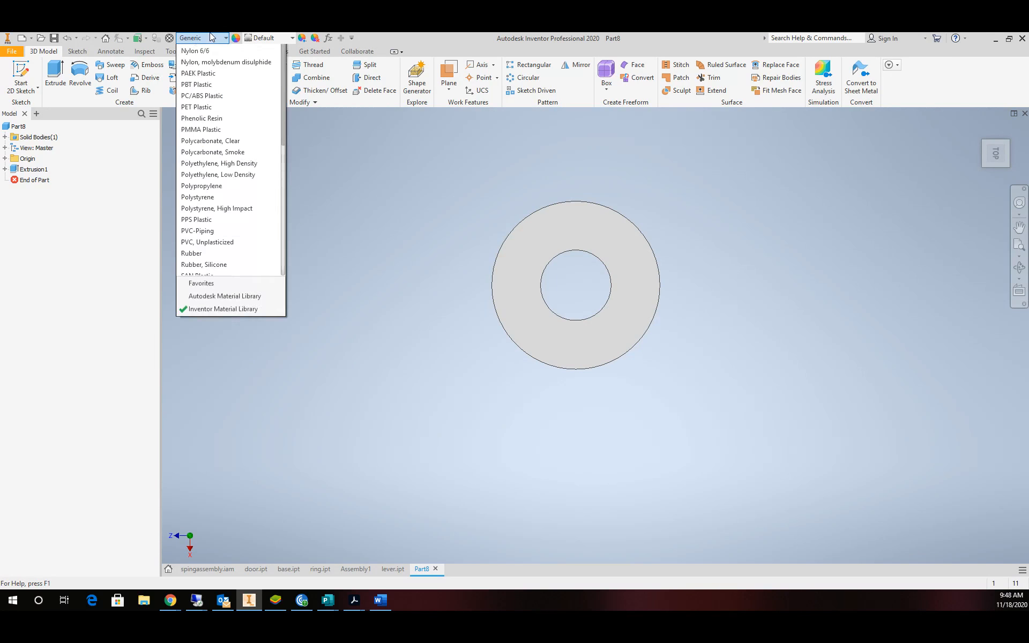
drag(282, 158, 298, 308)
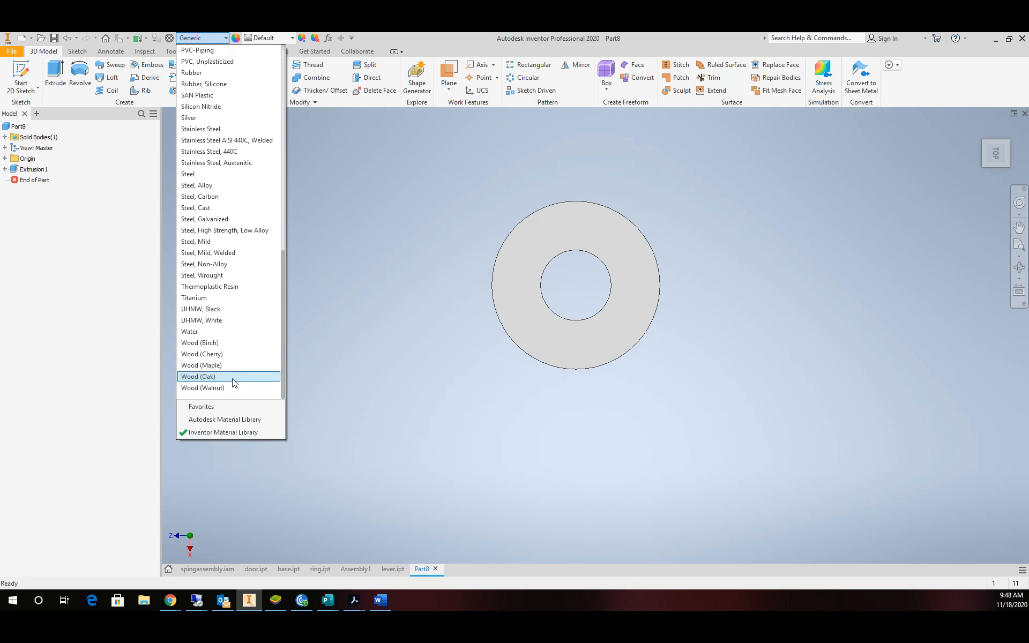
click(227, 355)
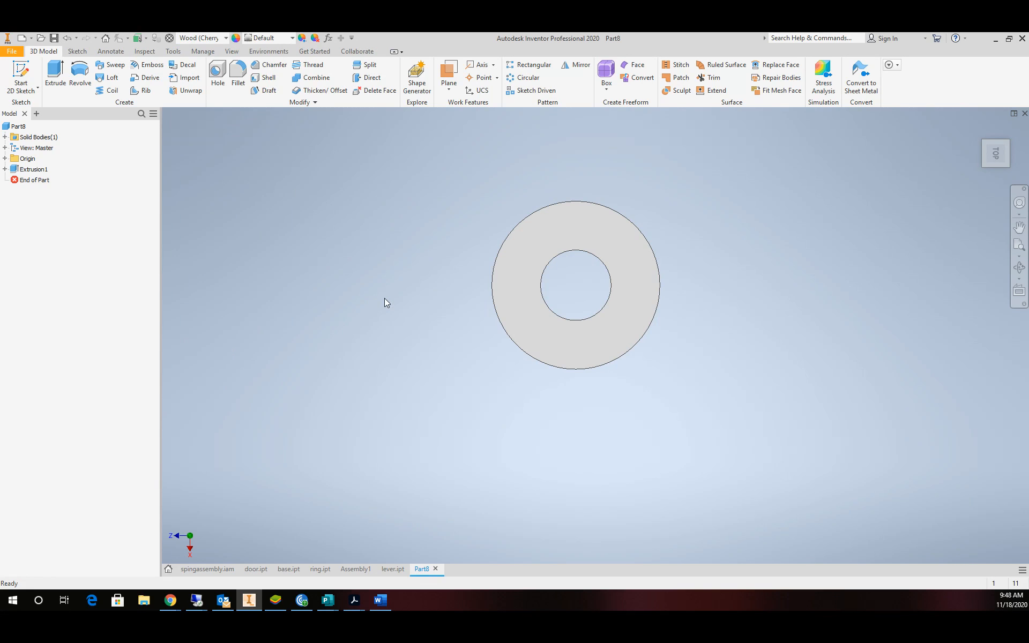
scroll(583, 285, up, 3)
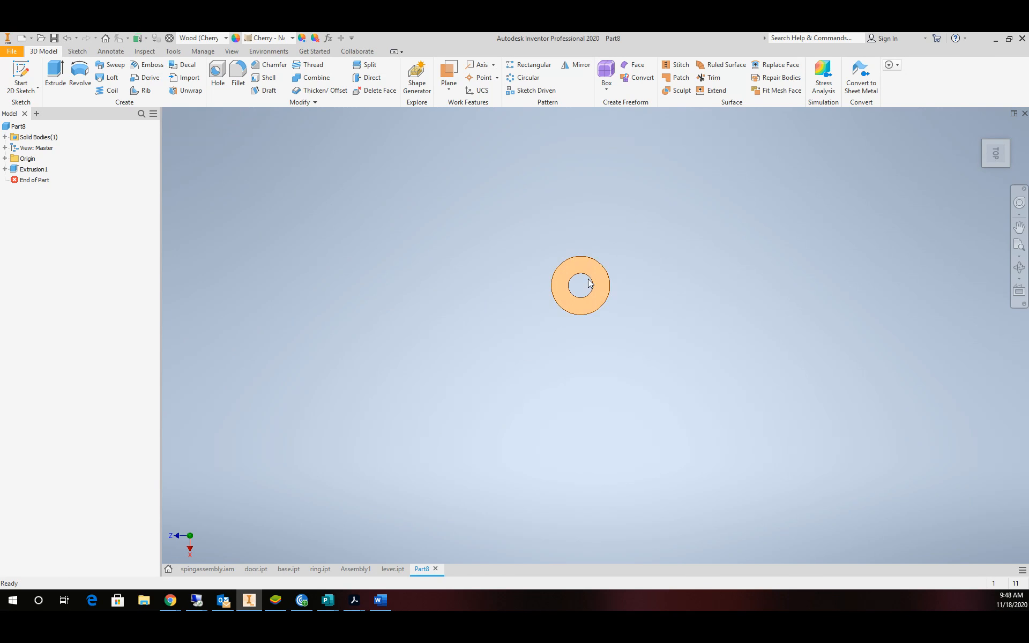
scroll(587, 279, down, 5)
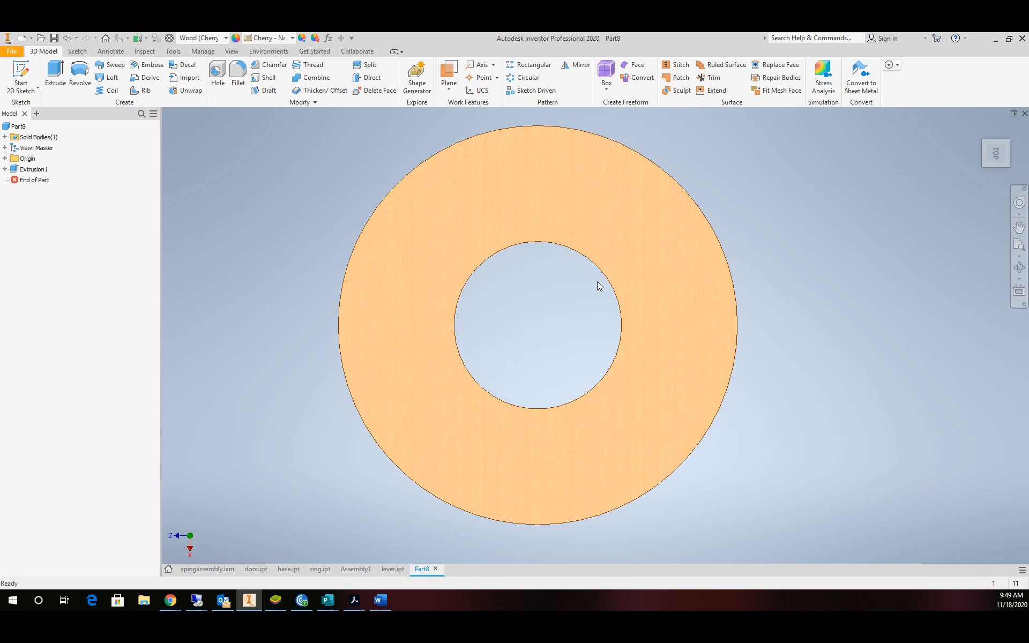
click(615, 239)
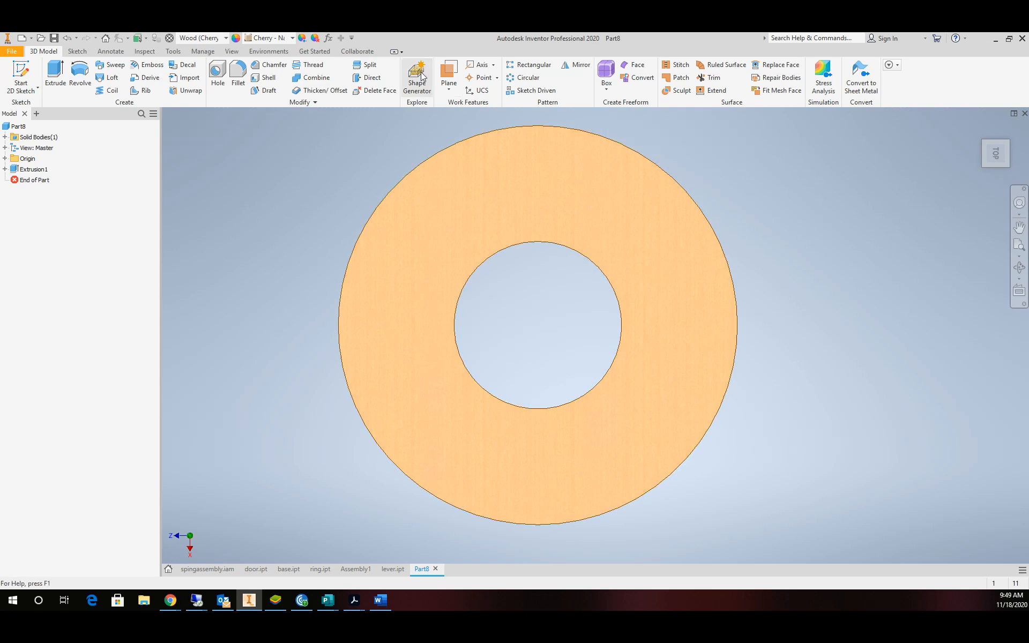
Start a sketch on the ring face and draw an 11.25 in construction circle at the origin.
click(22, 75)
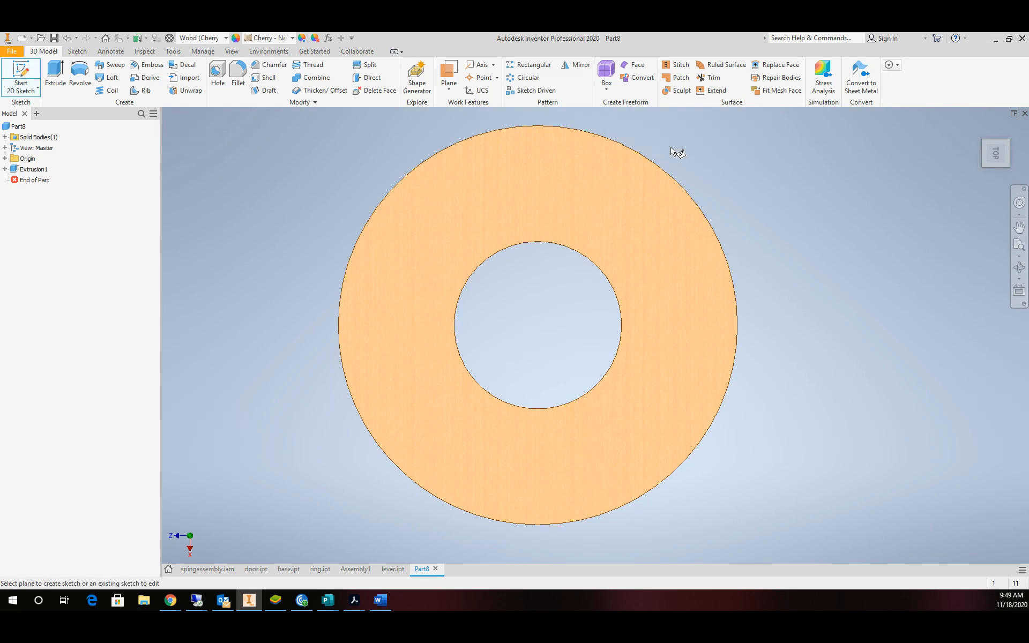
click(602, 212)
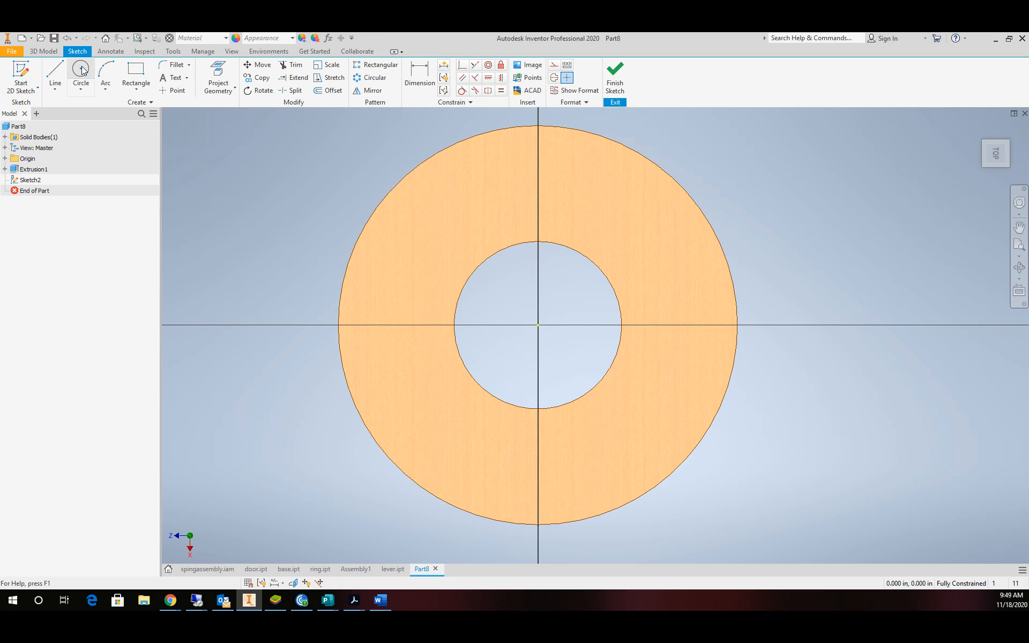
click(554, 65)
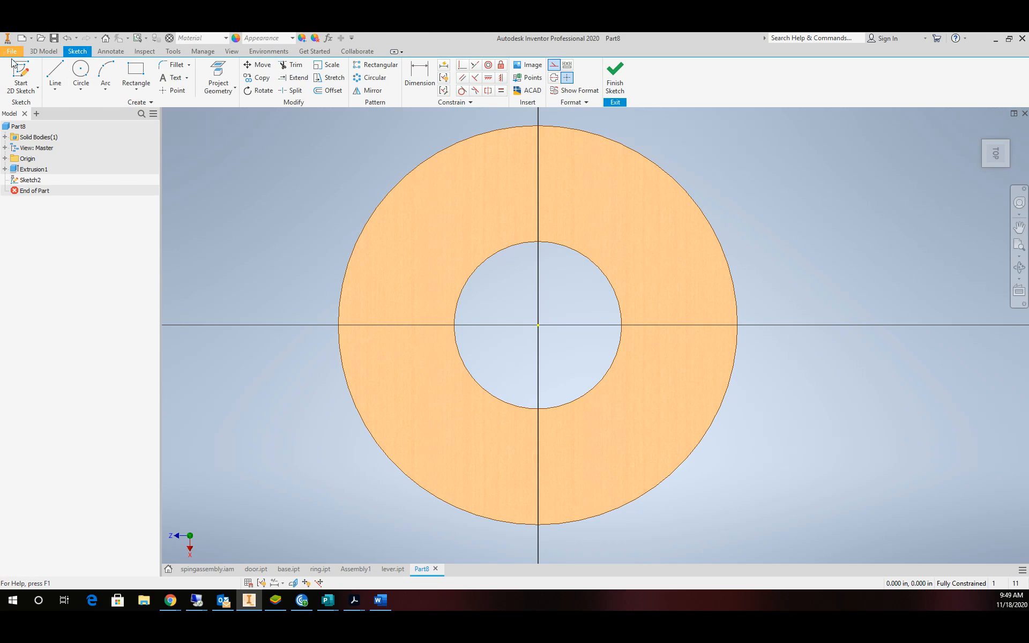
click(81, 73)
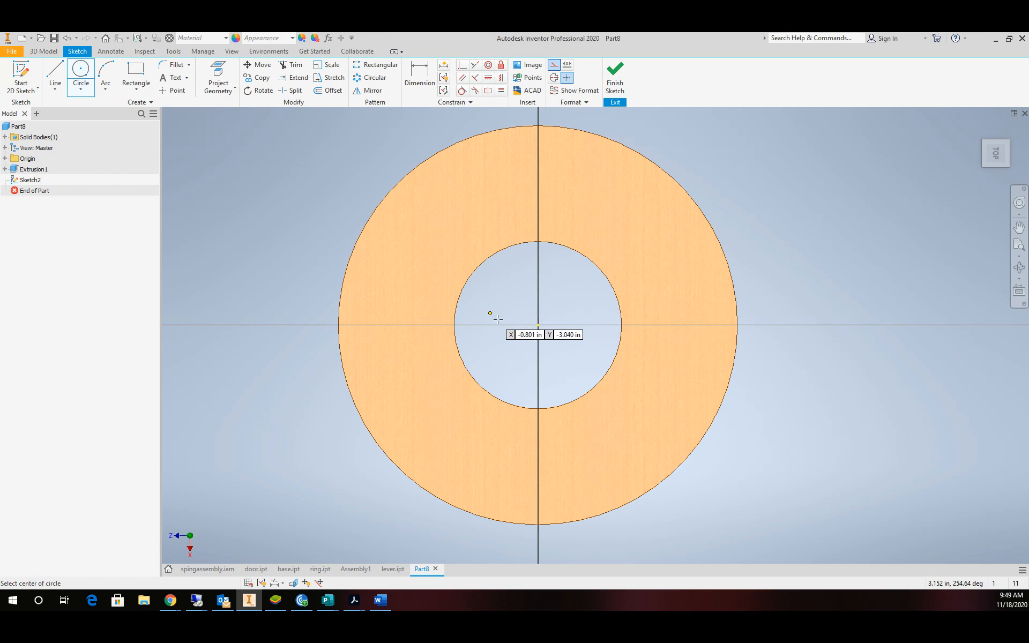
click(538, 325)
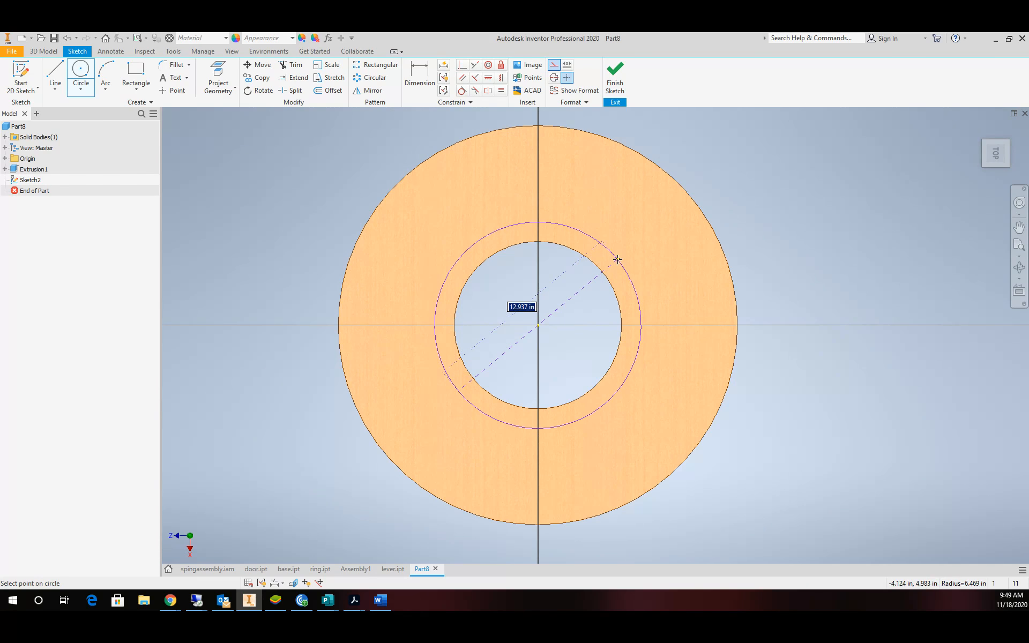
click(617, 260)
key(d)
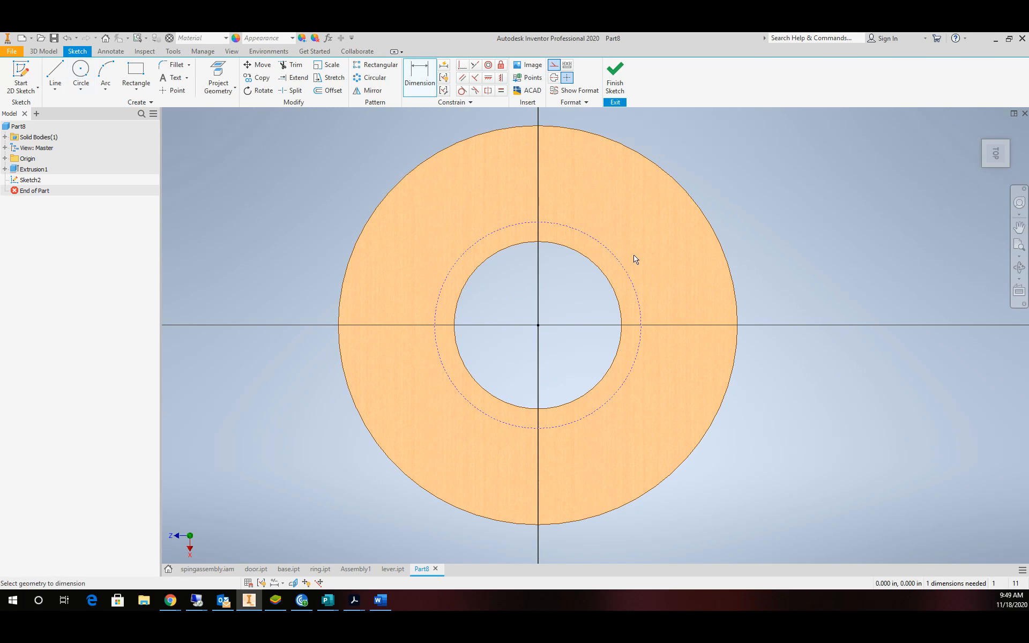
click(620, 262)
click(758, 208)
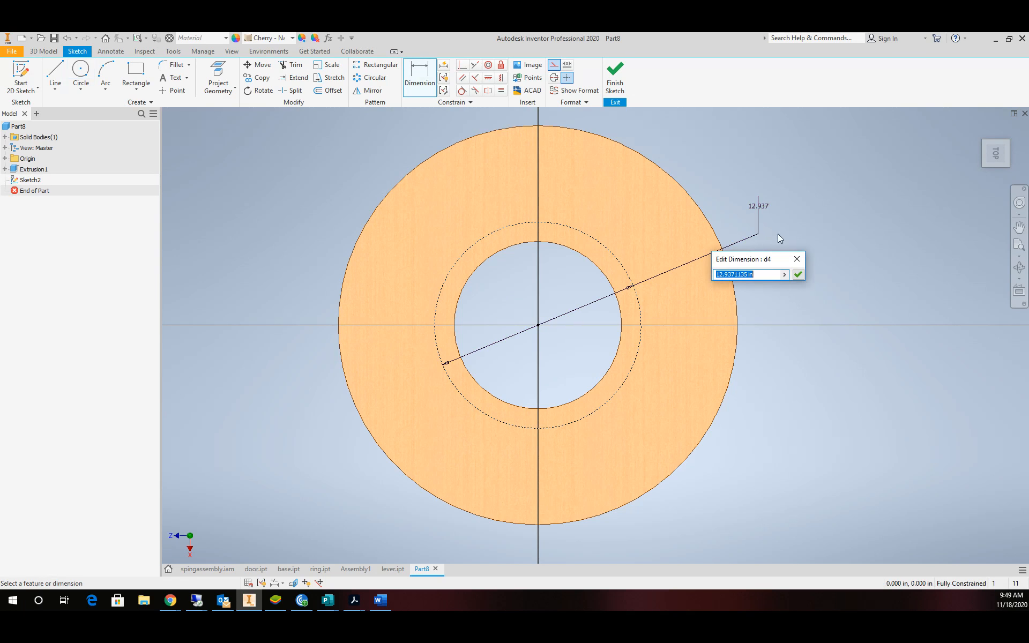
text(11.25)
key(Return)
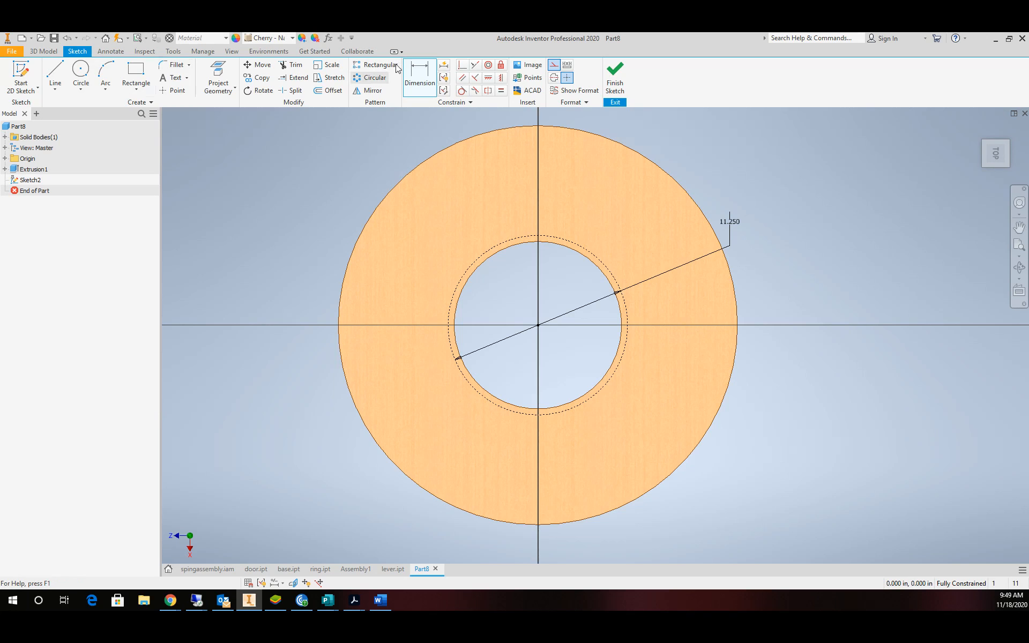
Draw a 0.375 in circle at the construction circle's top intersection and finish the sketch.
click(81, 75)
scroll(541, 237, up, 5)
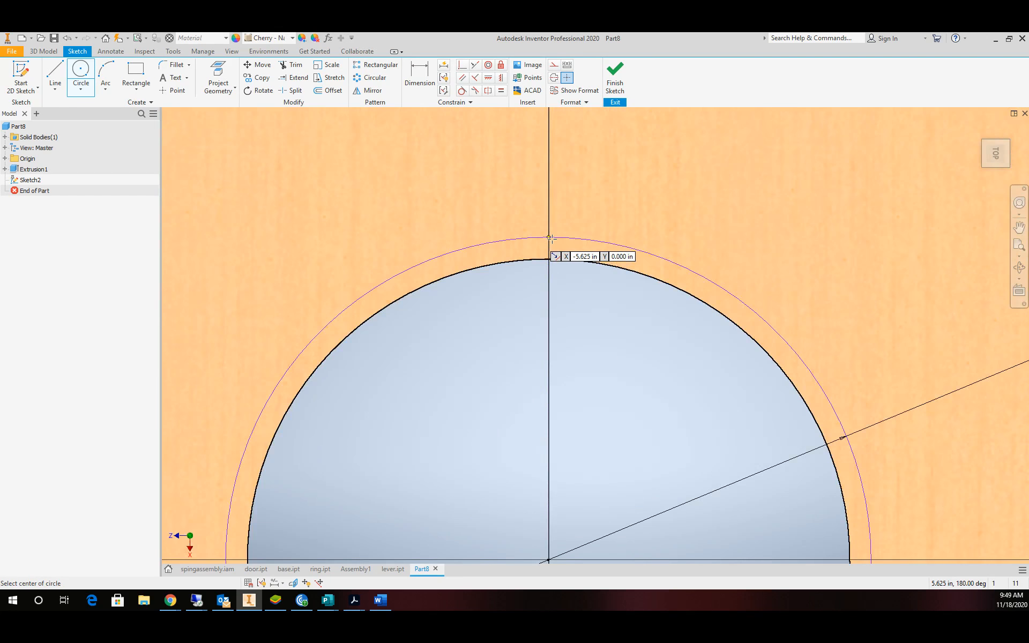
click(549, 237)
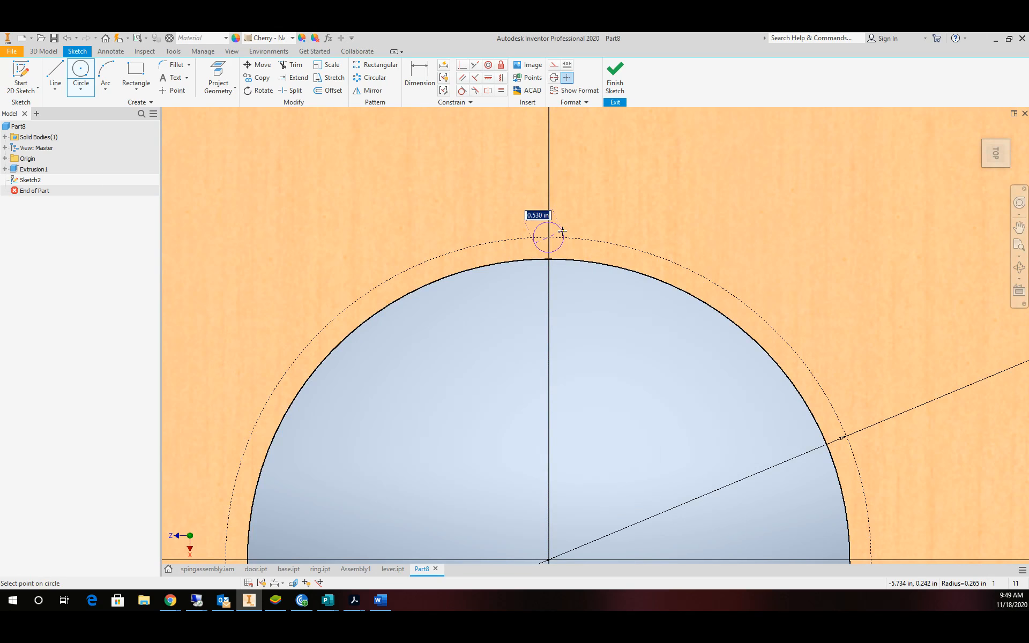
click(563, 230)
click(420, 75)
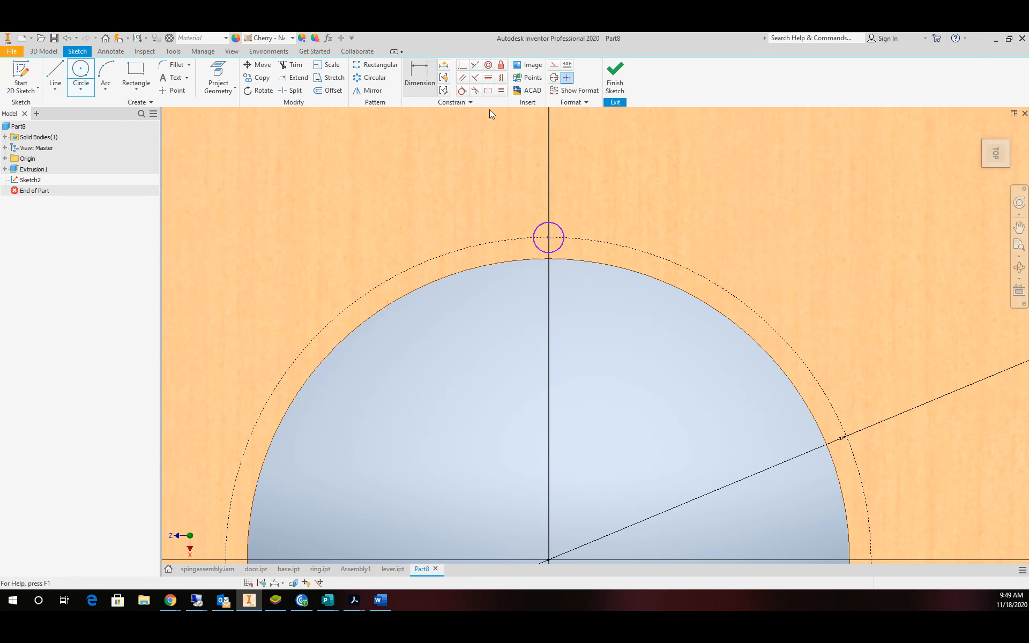
click(557, 223)
click(590, 215)
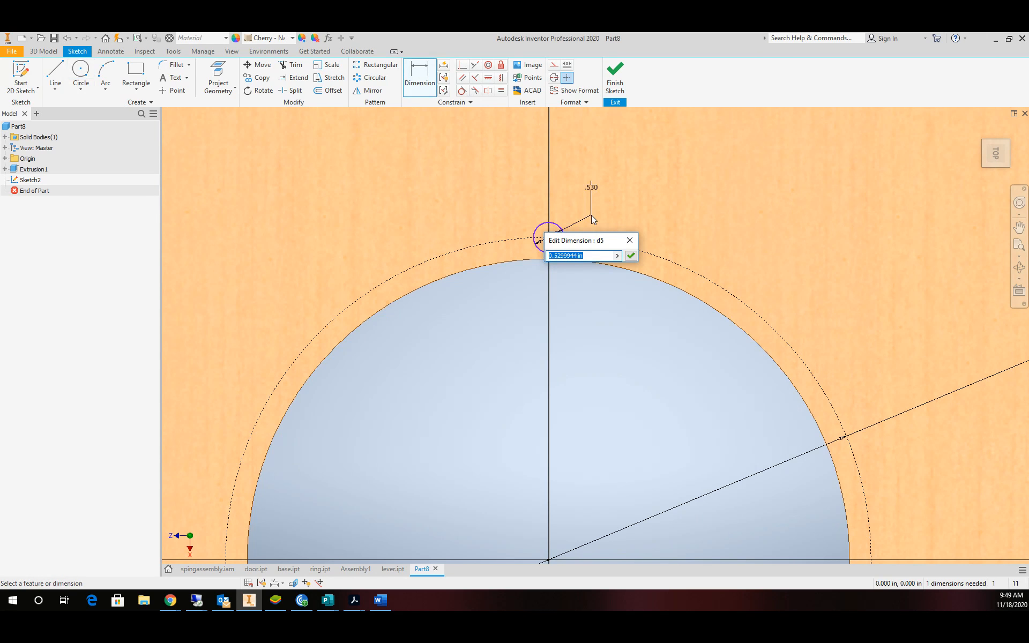
text(.375)
key(Return)
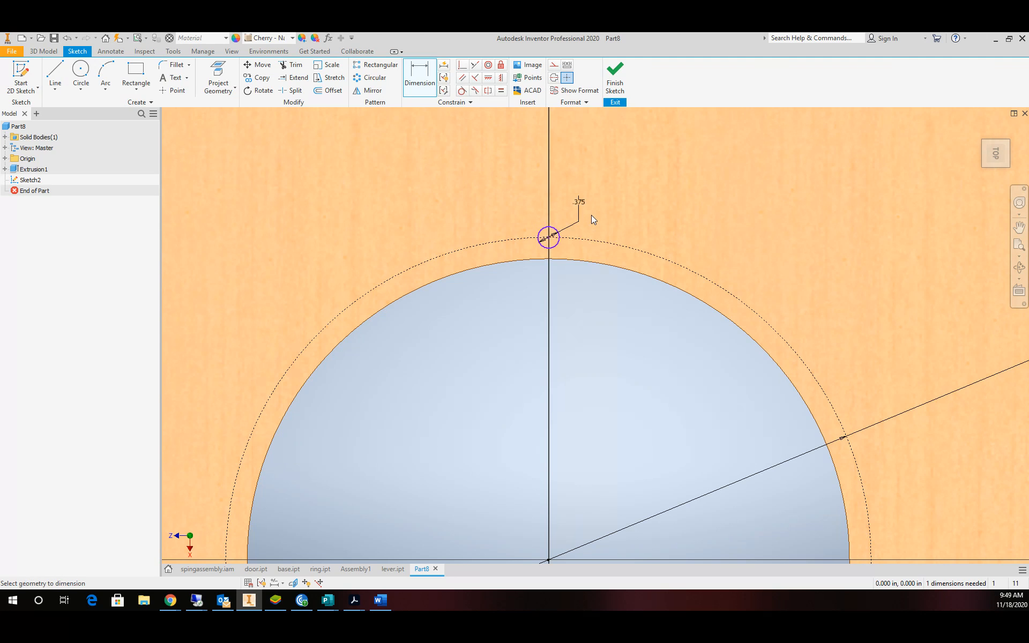
click(615, 75)
Cut-extrude the 0.375 in circle 0.5 in into the ring as Extrusion2.
click(55, 72)
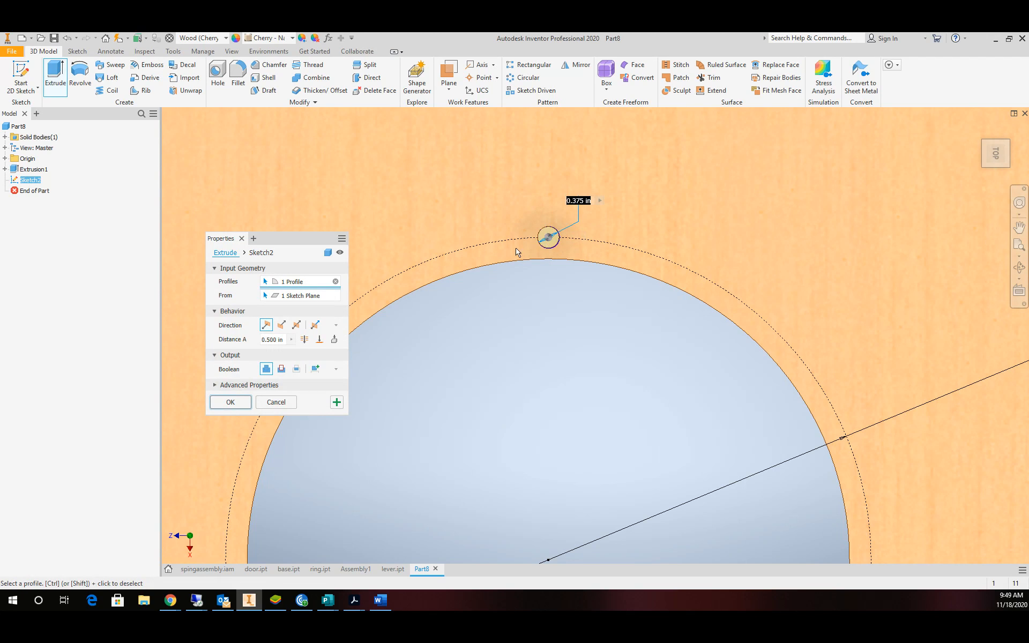
click(281, 369)
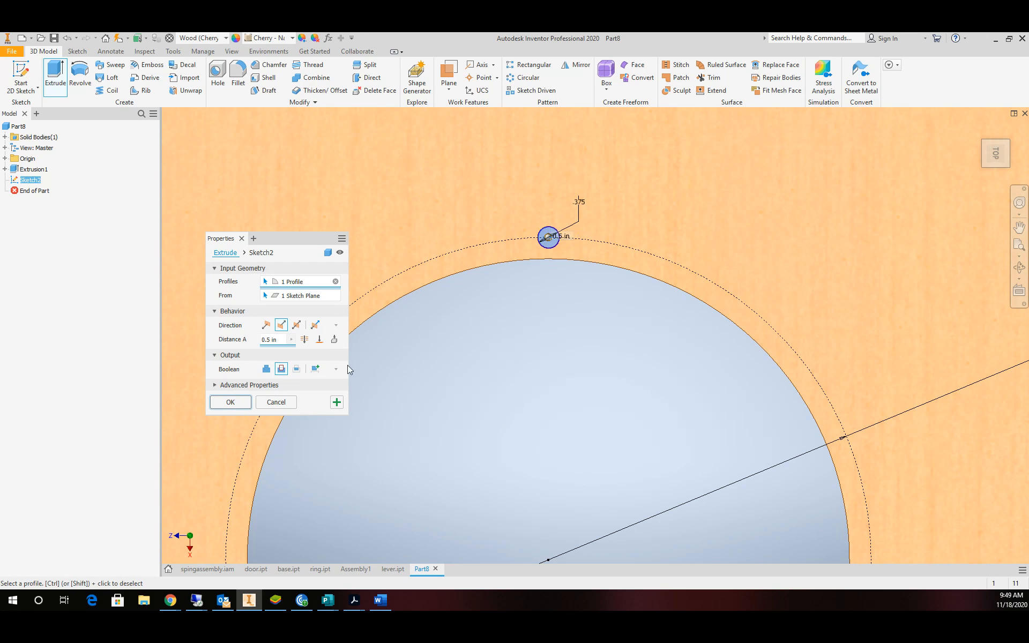
click(229, 402)
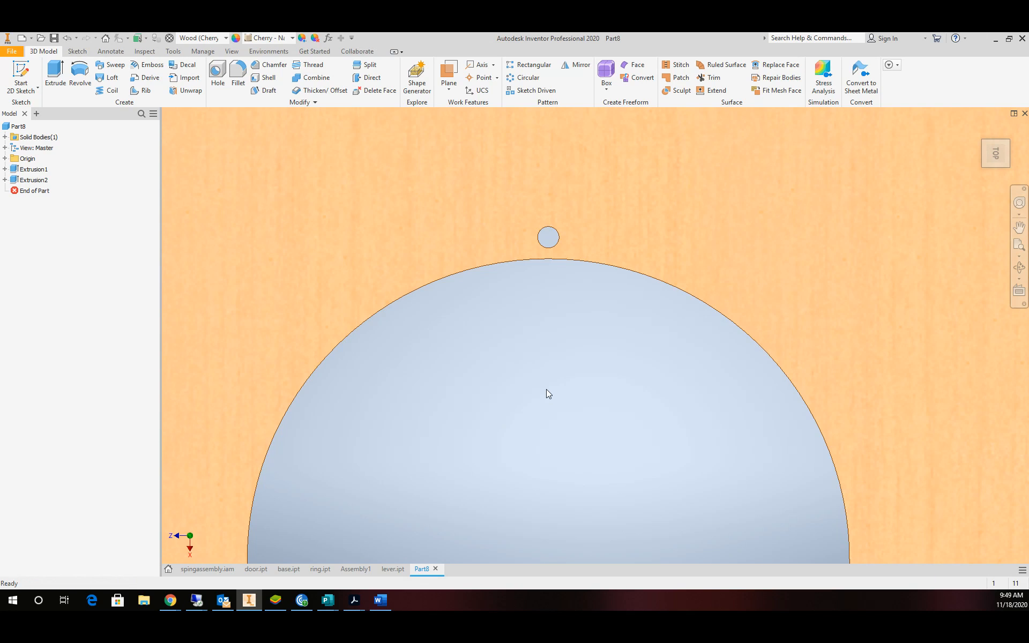
scroll(546, 383, down, 3)
scroll(545, 382, down, 3)
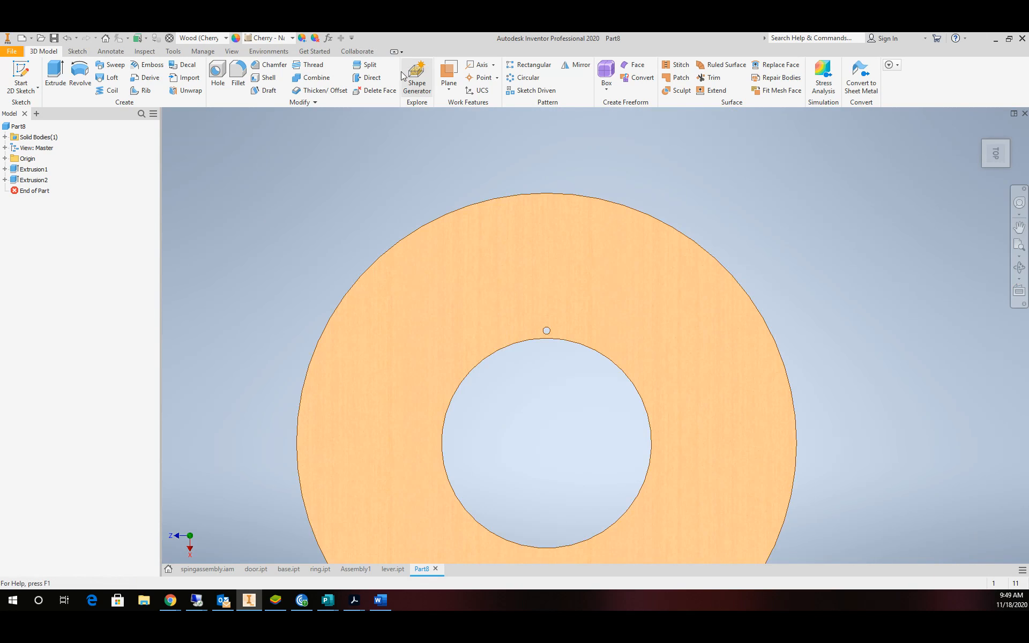
Circular-pattern Extrusion2 four times about the ring's inner edge over 360°.
click(528, 78)
click(28, 181)
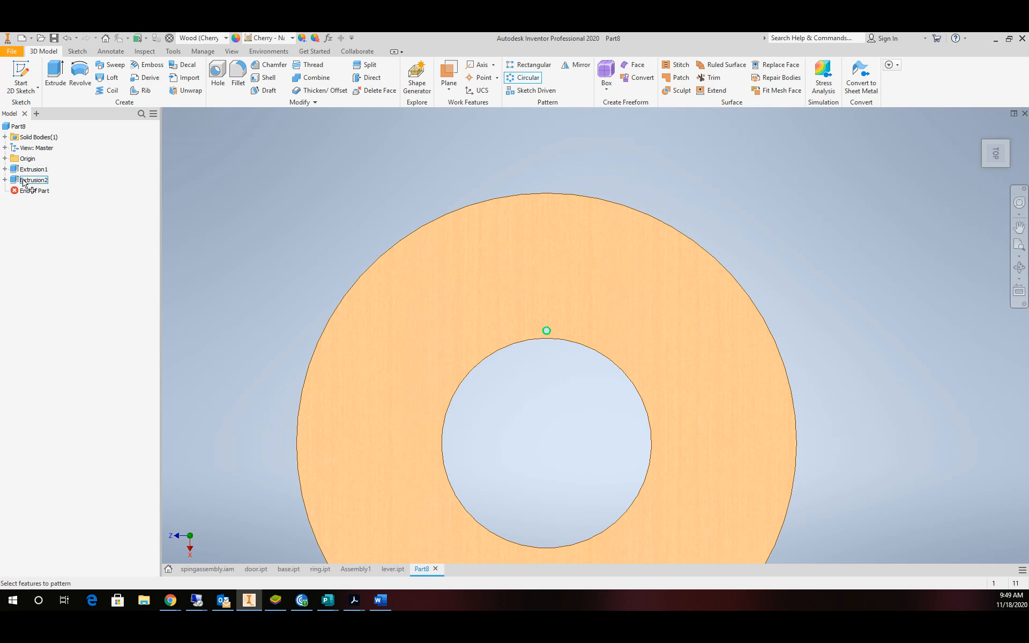
click(28, 180)
click(802, 205)
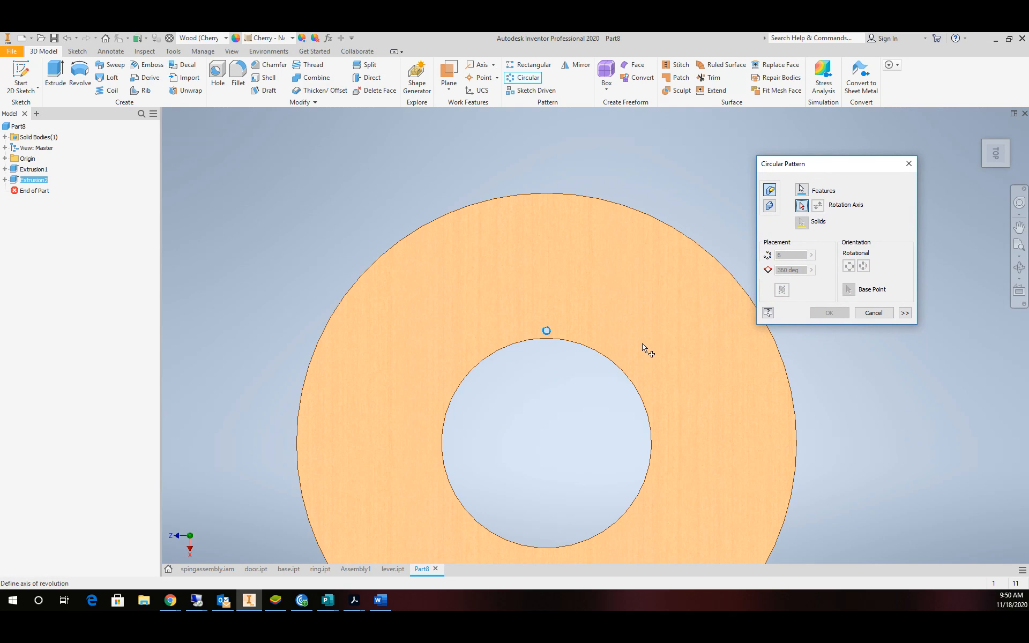
click(1020, 267)
drag(685, 310, 692, 243)
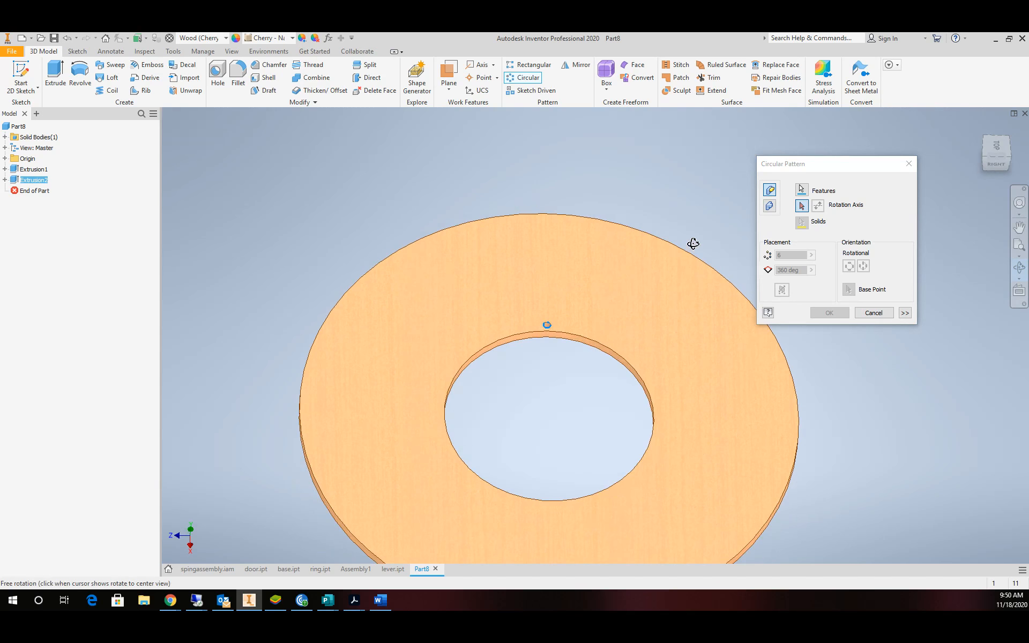
key(Escape)
click(592, 347)
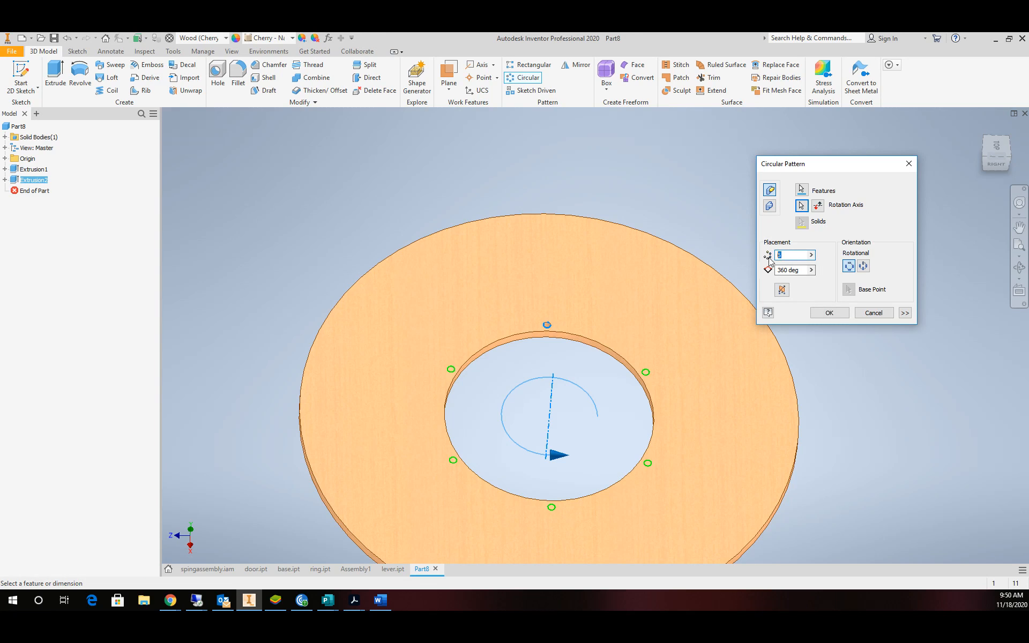
text(4)
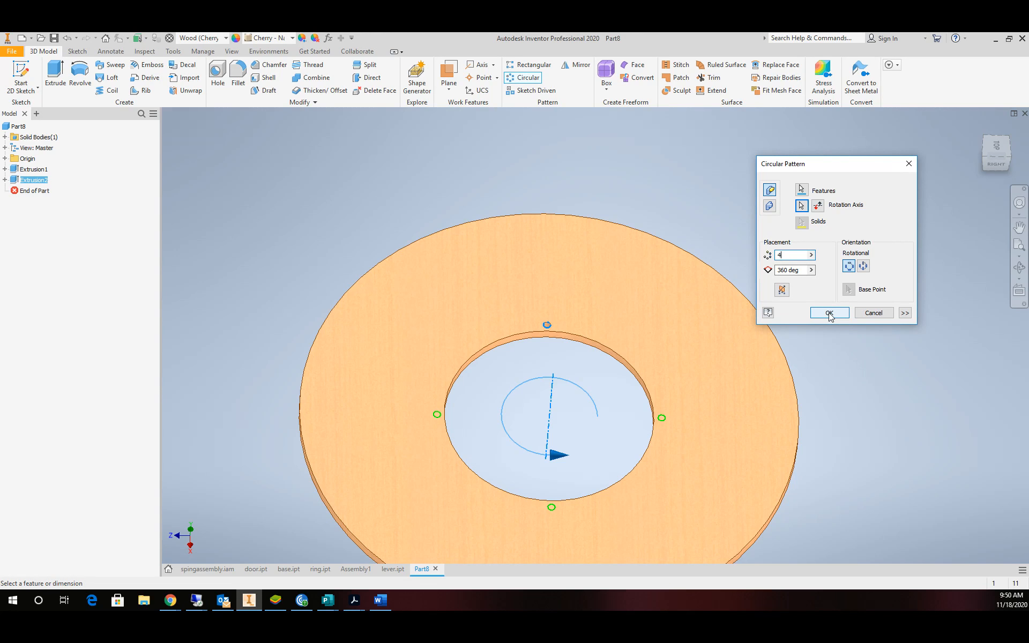
click(829, 313)
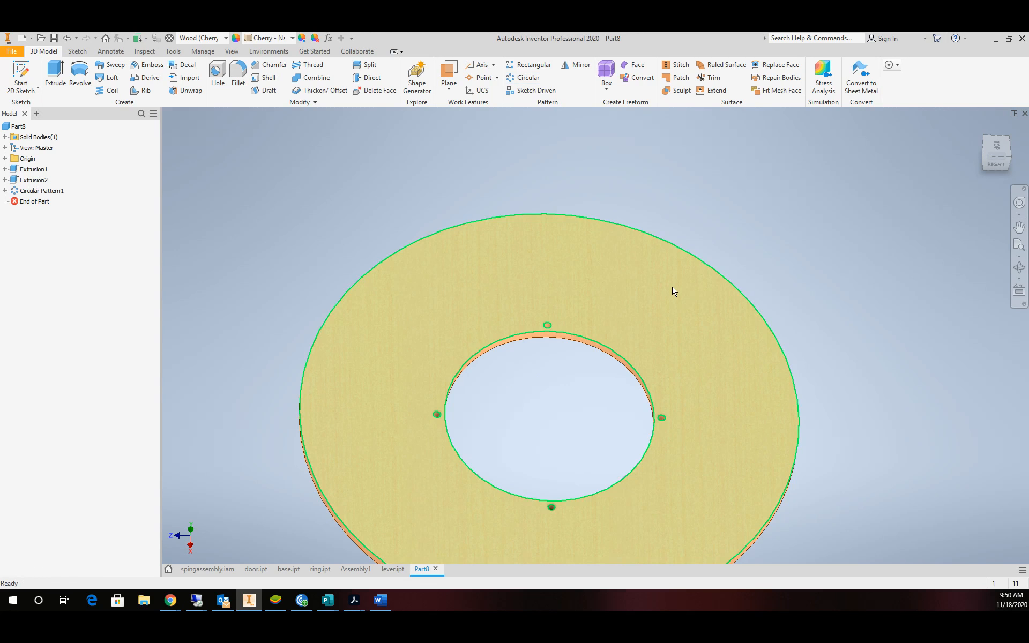
Save the part as BASE.ipt inside a newly created Documents\4BLADE folder.
click(11, 51)
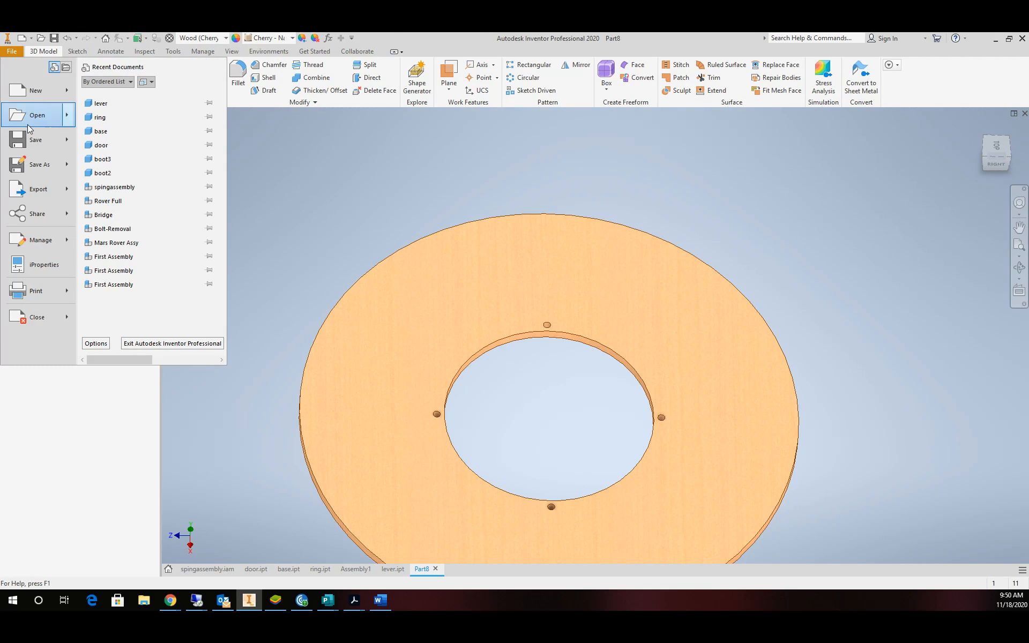
click(33, 167)
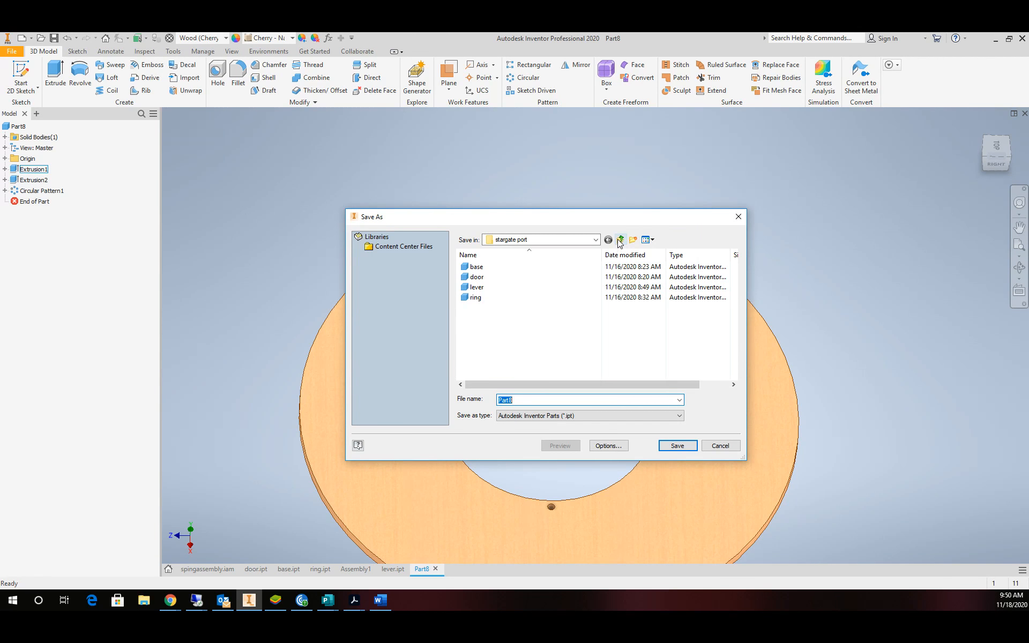
click(621, 239)
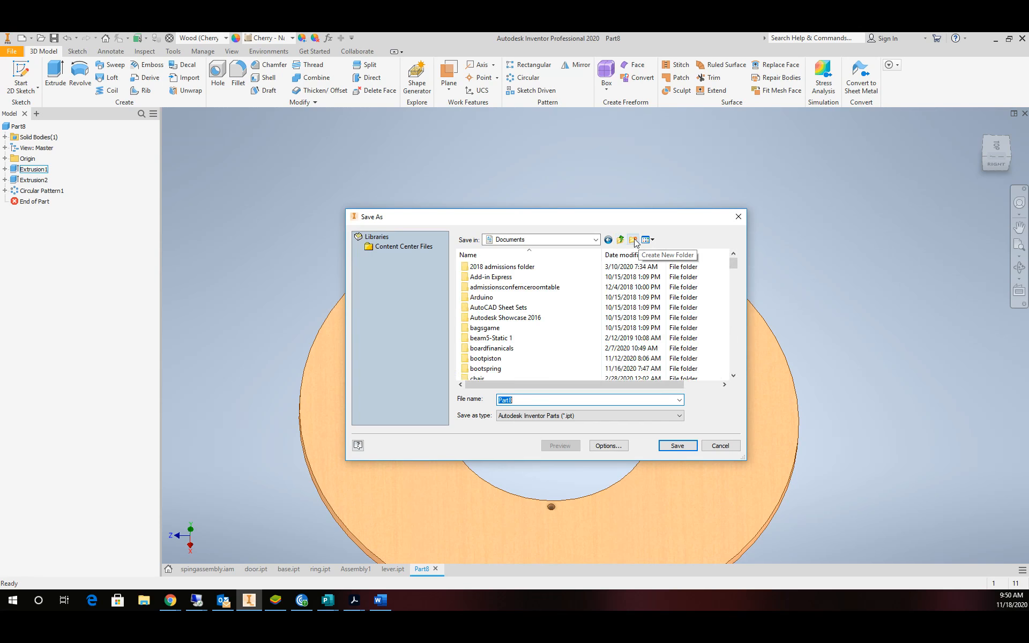
click(633, 240)
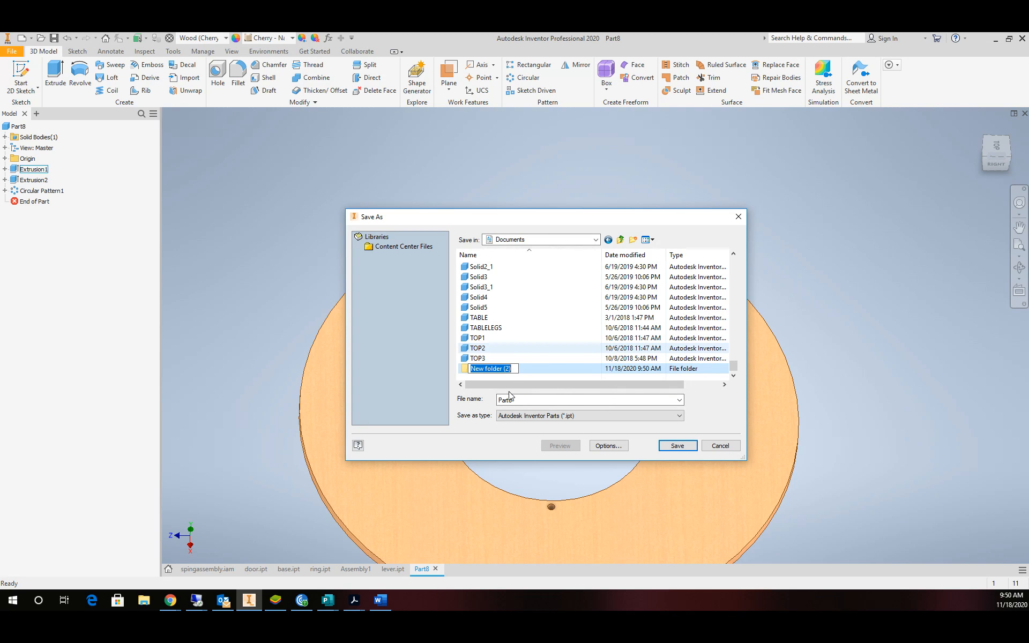
text(4BLADE)
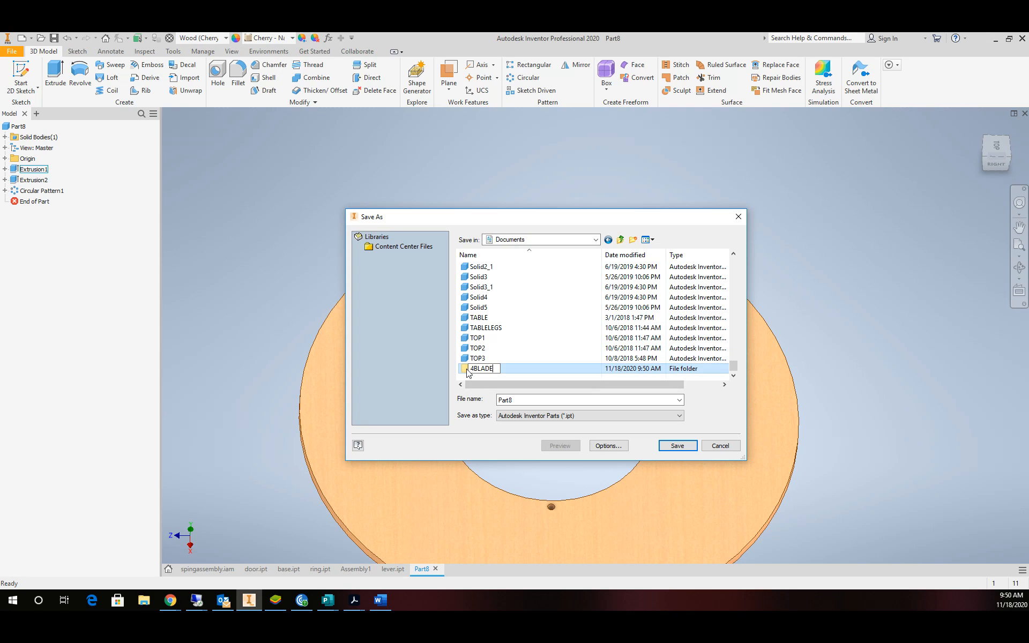
key(Return)
key(Return)
double_click(522, 399)
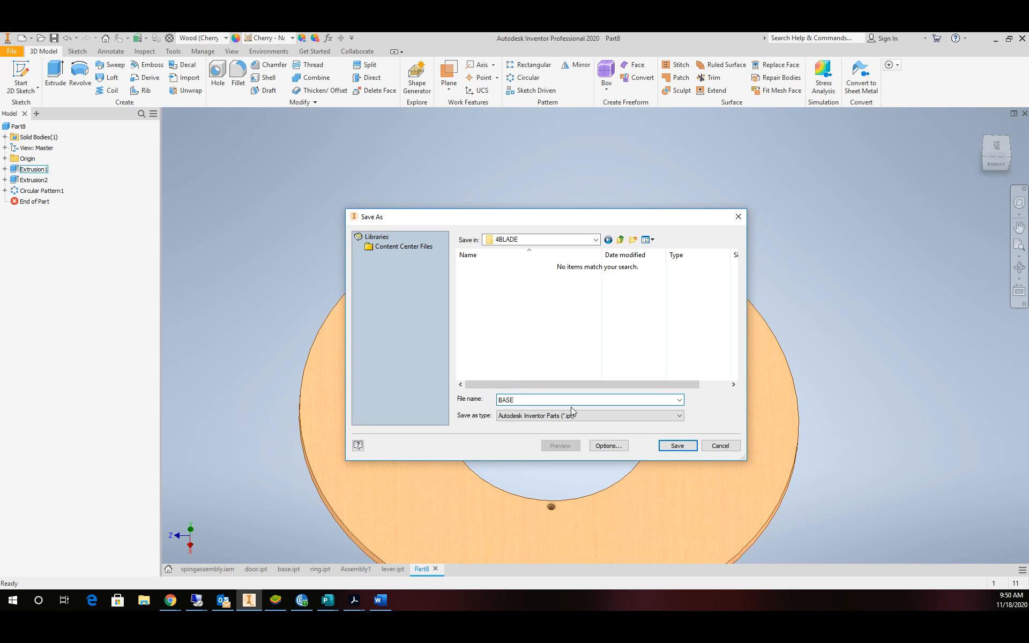
click(678, 447)
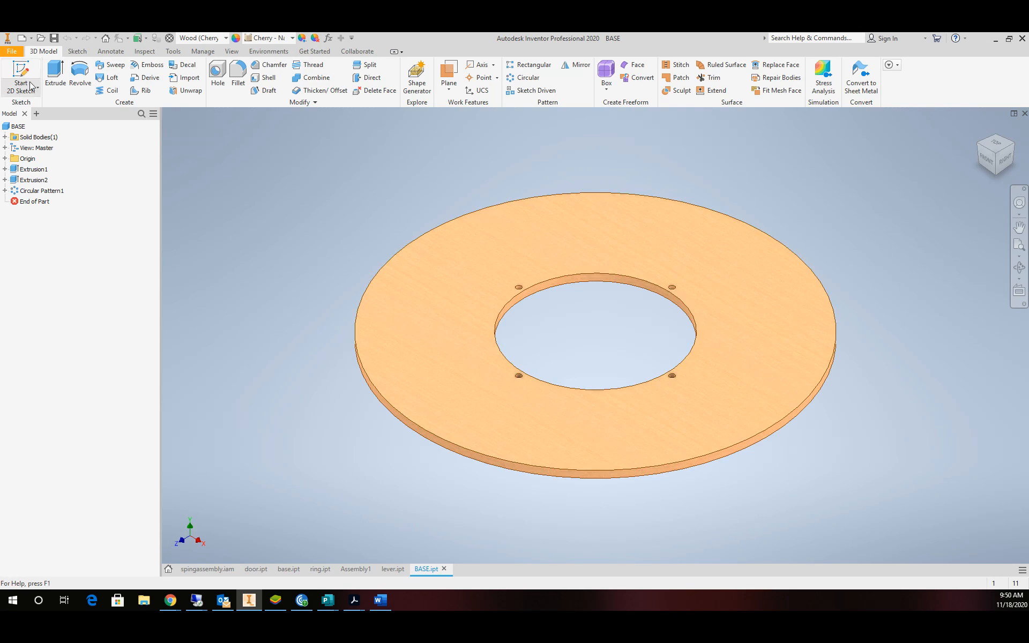
Create new part Part9 from Standard.ipt and open Sketch1 on the horizontal origin plane.
click(12, 51)
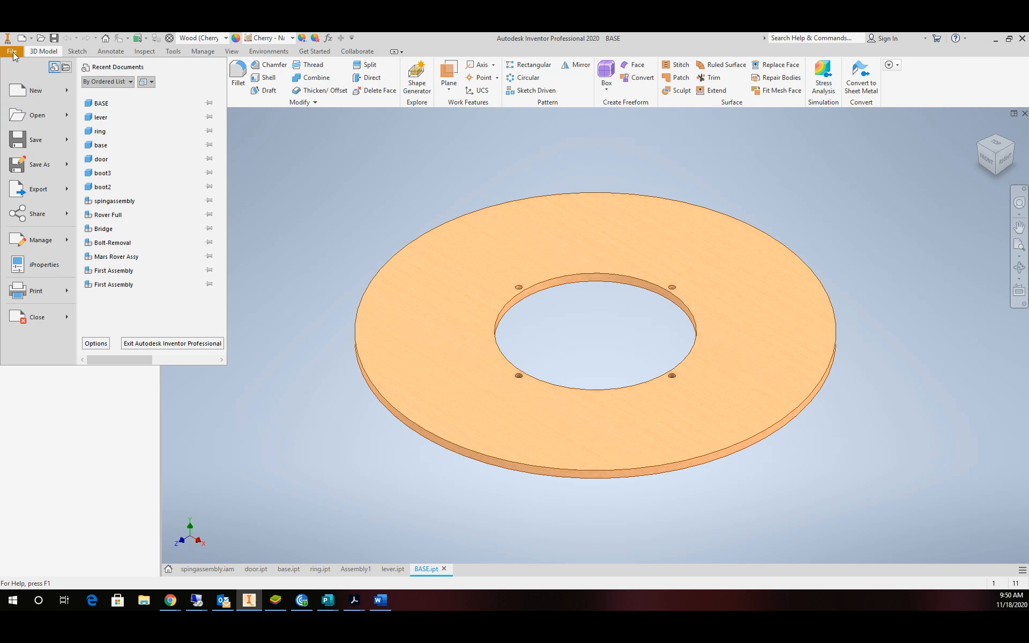
click(33, 91)
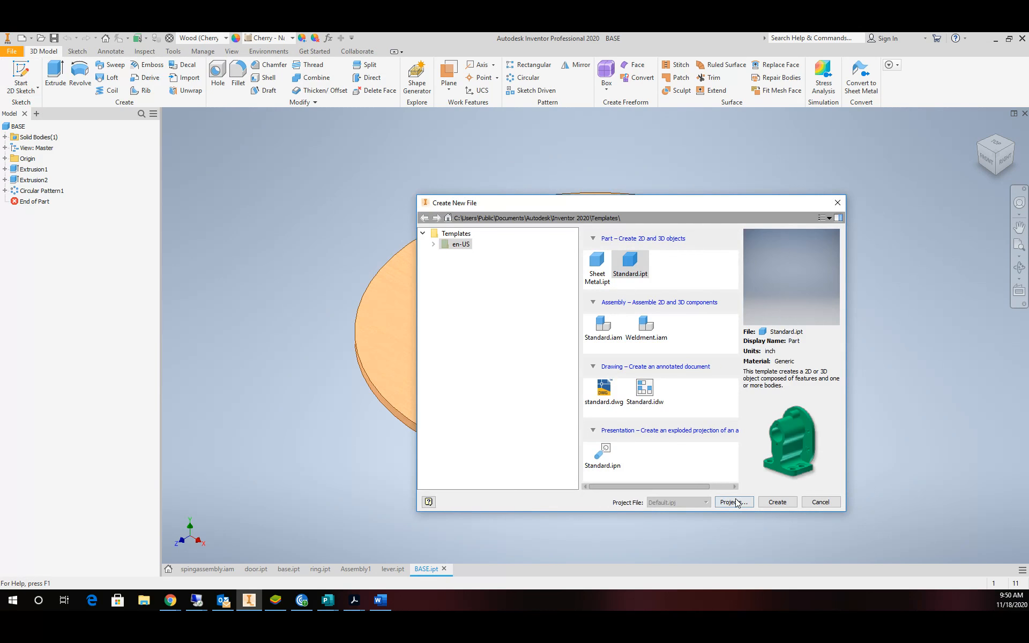
click(777, 504)
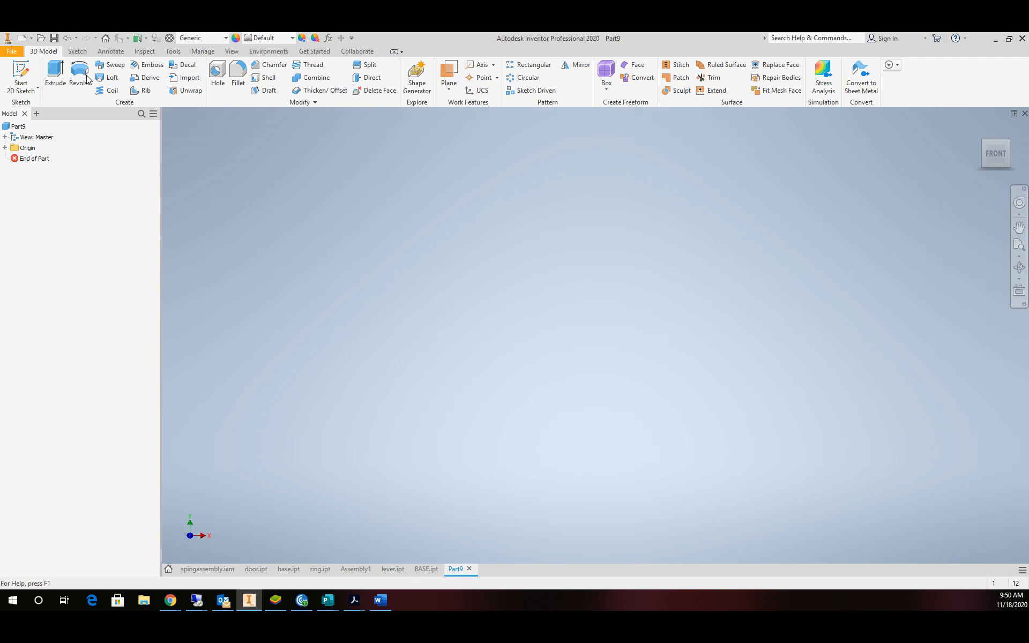
click(17, 70)
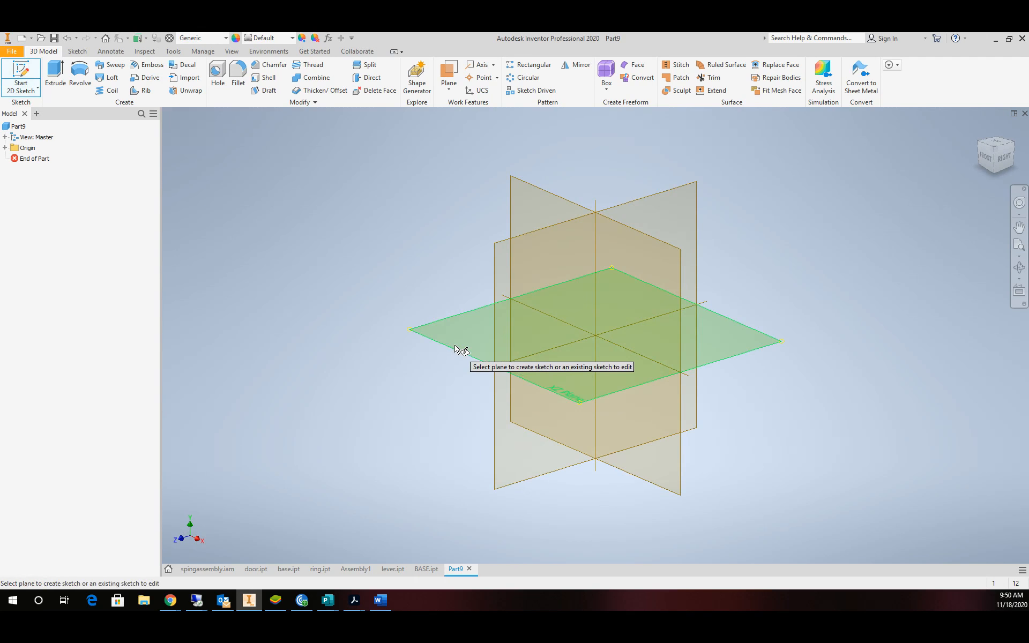
click(471, 348)
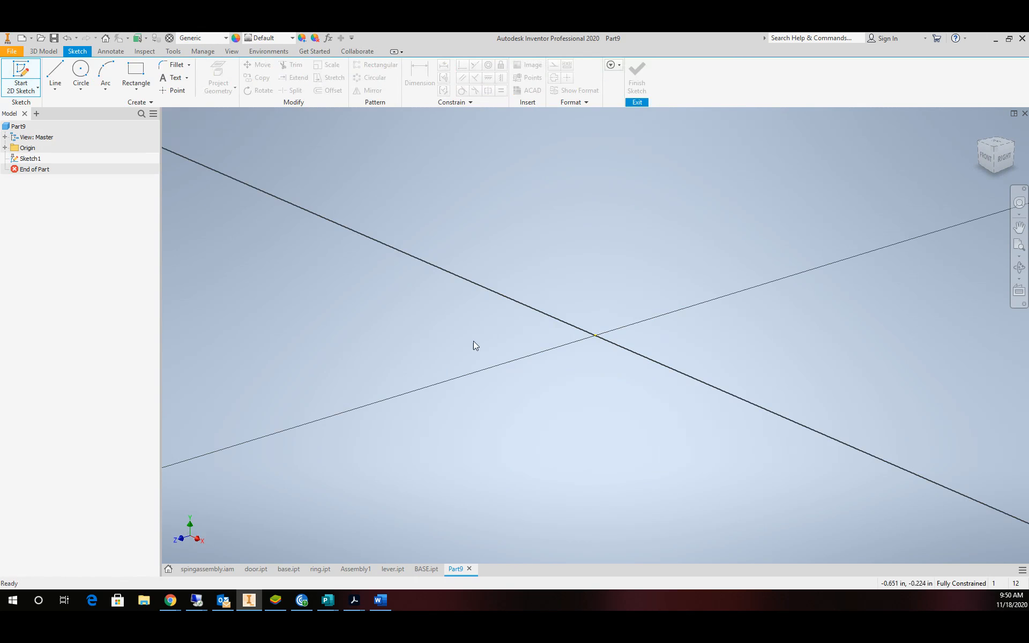
From the top view, draw a circle at the origin dimensioned 25 in diameter.
click(998, 141)
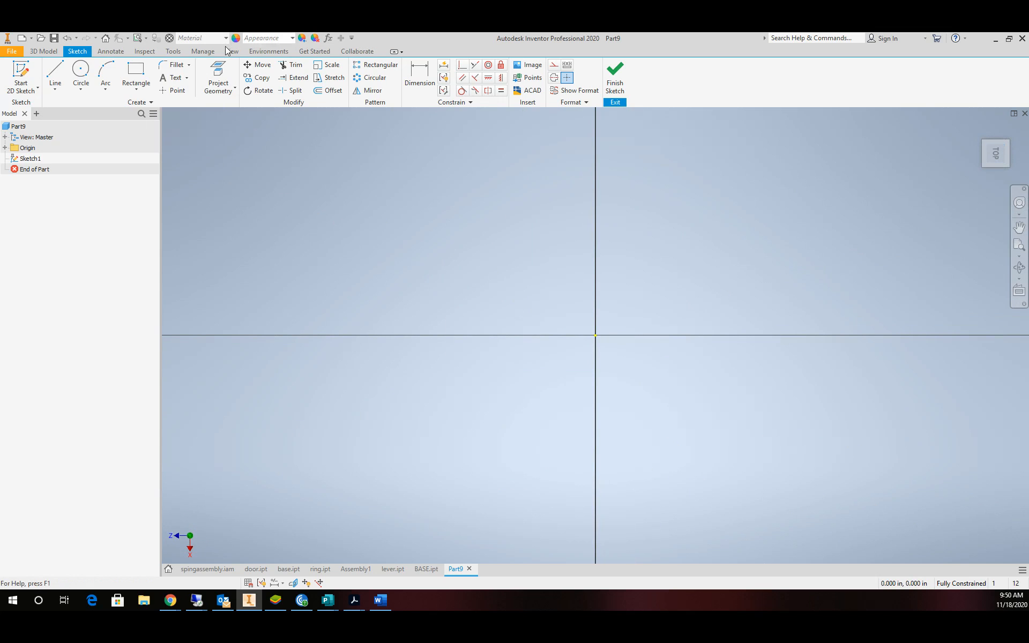
click(81, 72)
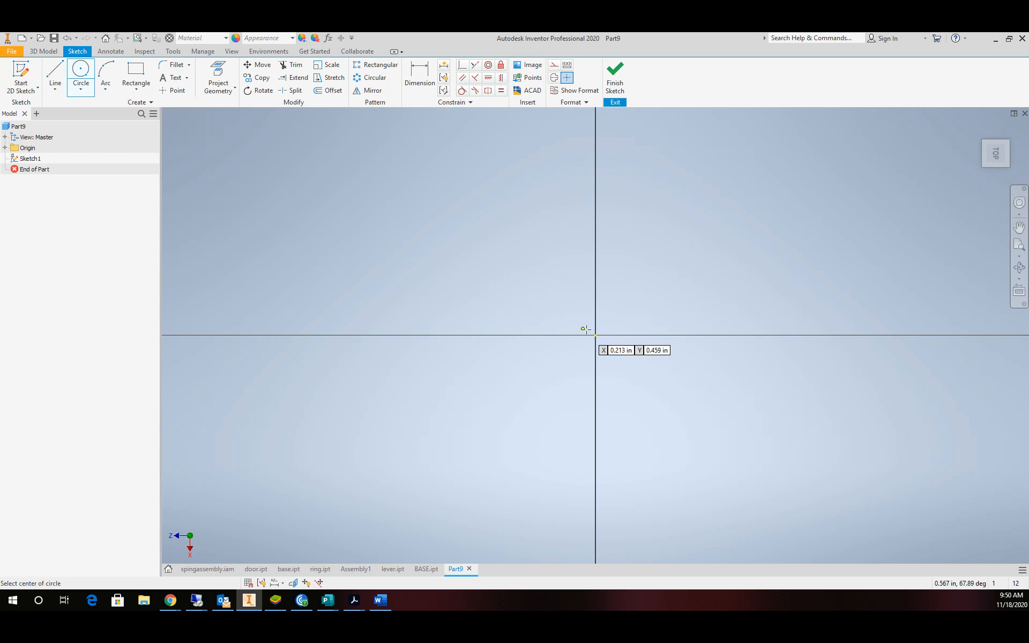
click(595, 335)
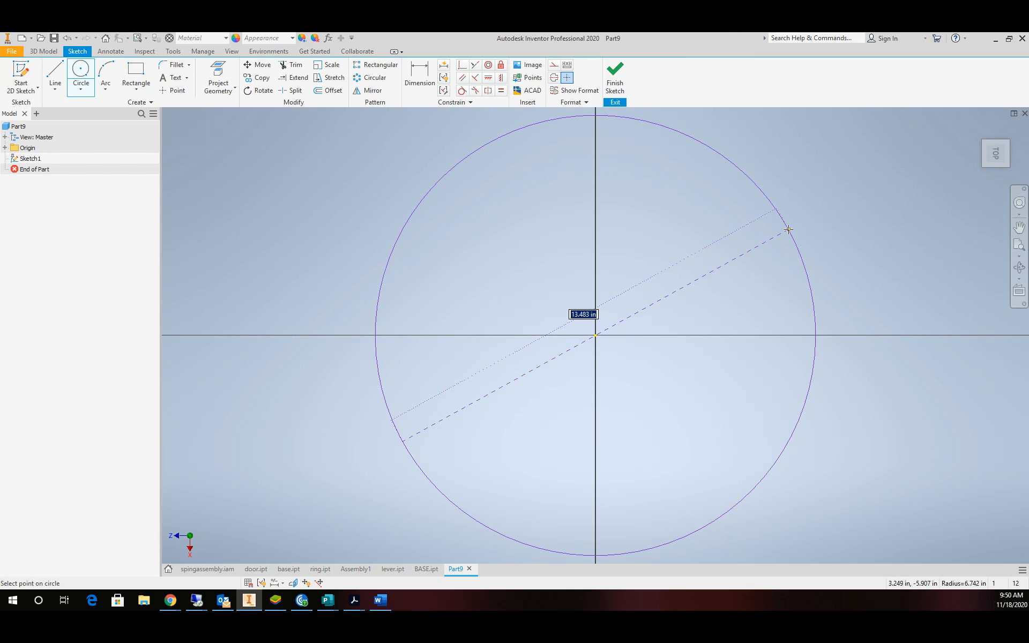
click(789, 231)
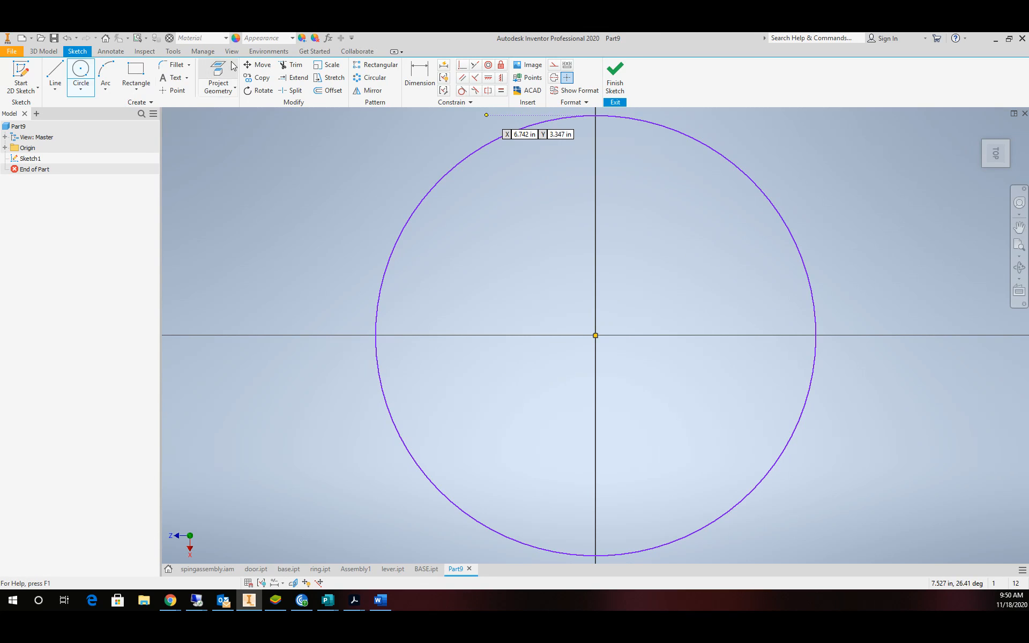
key(d)
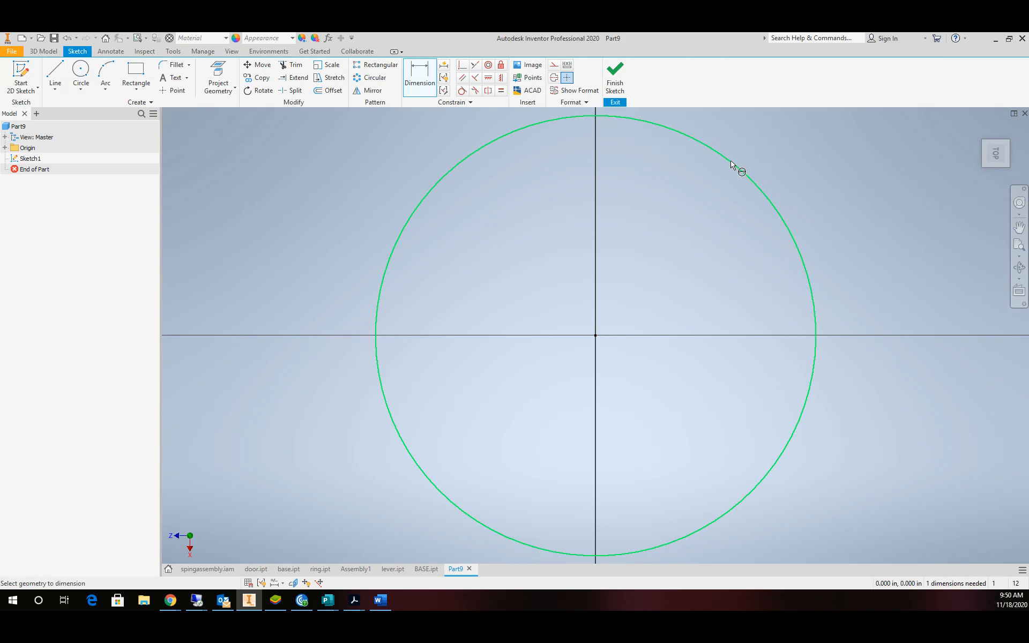
click(737, 168)
click(790, 164)
text(25)
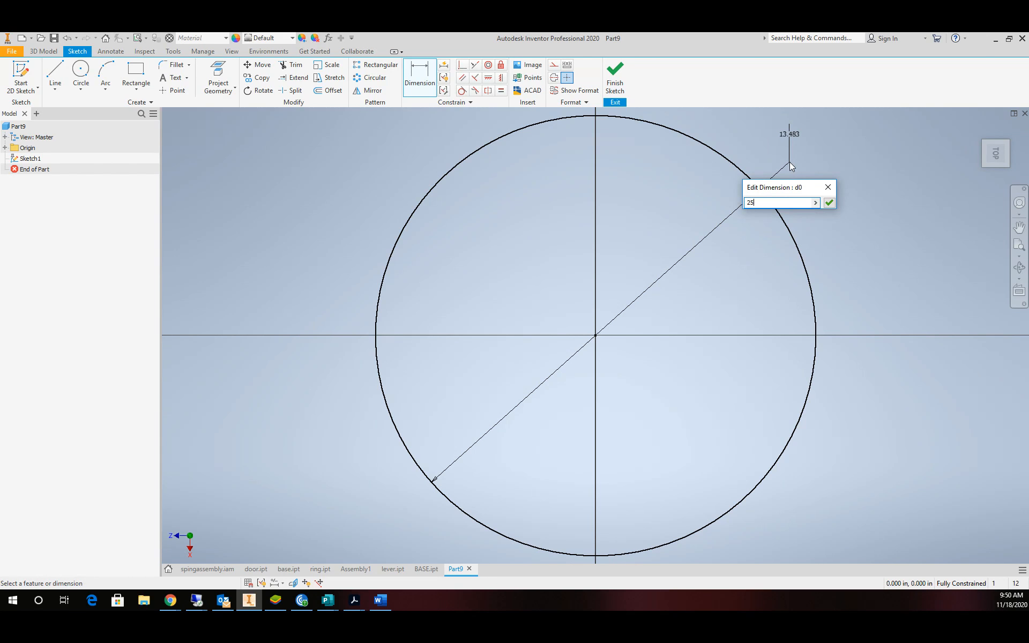
key(Return)
scroll(719, 190, up, 6)
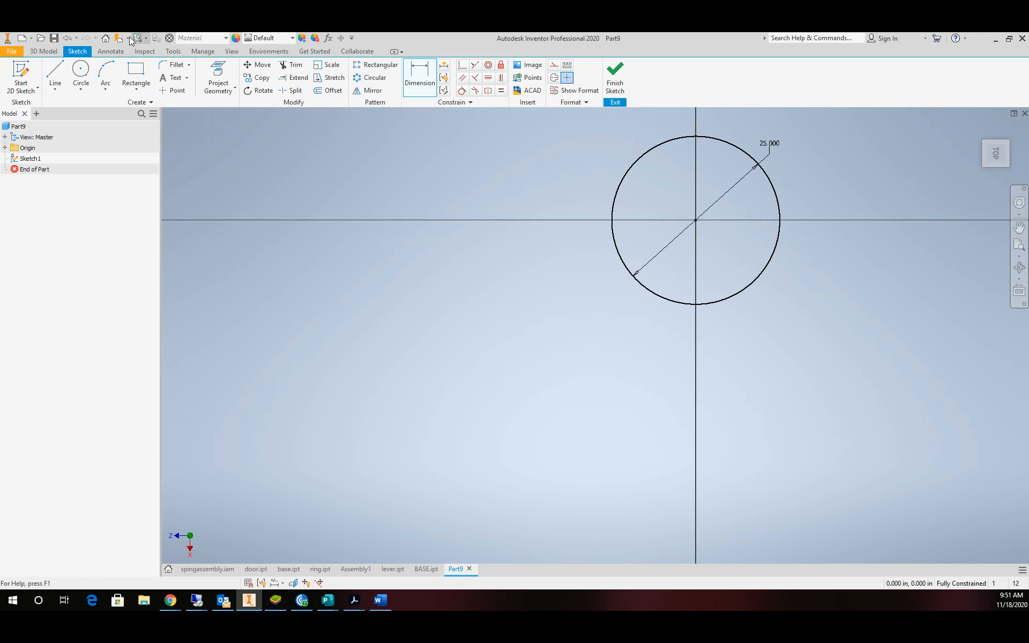
Add a concentric 24 in diameter circle inside it and finish the sketch.
click(81, 73)
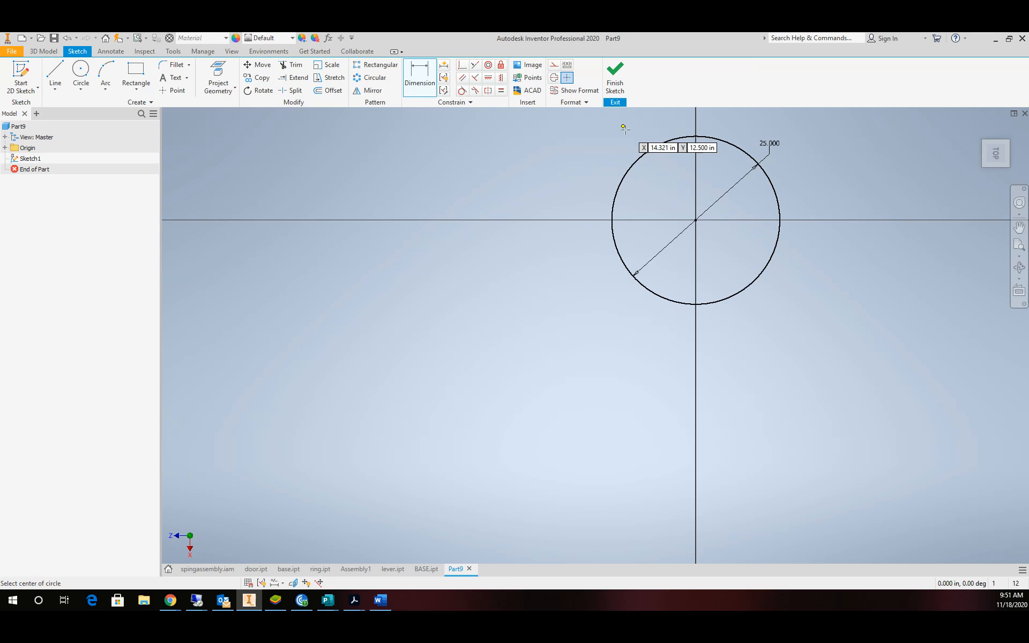
click(696, 220)
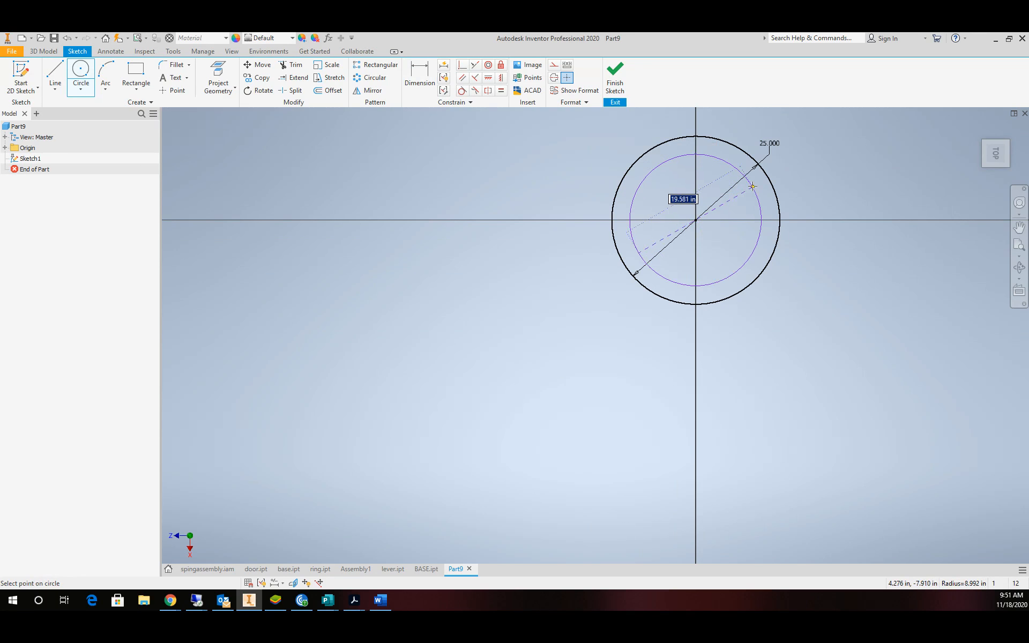
click(764, 199)
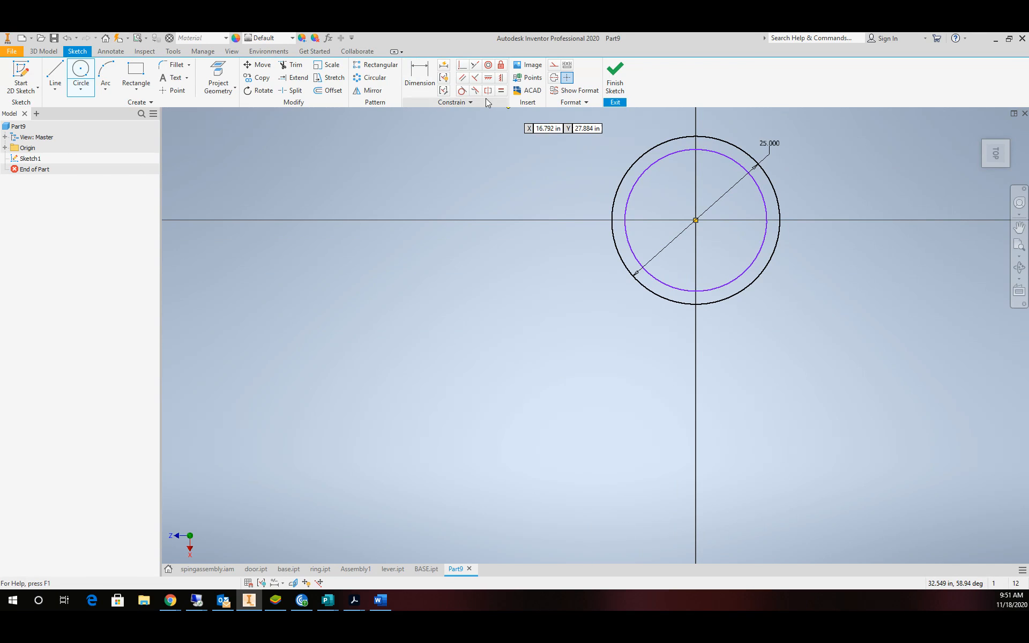
click(420, 78)
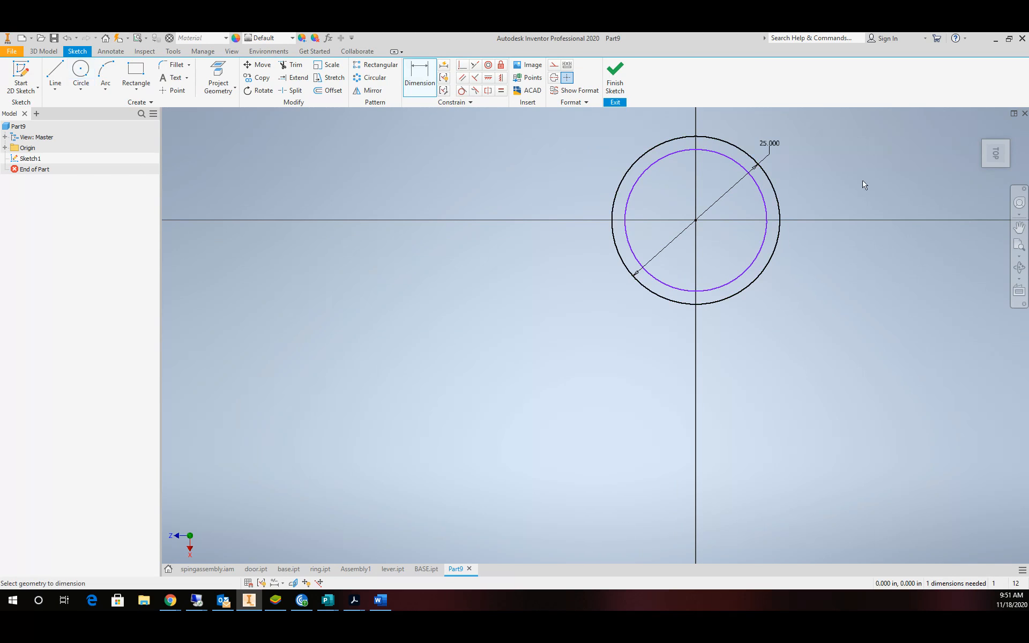
click(761, 194)
click(805, 185)
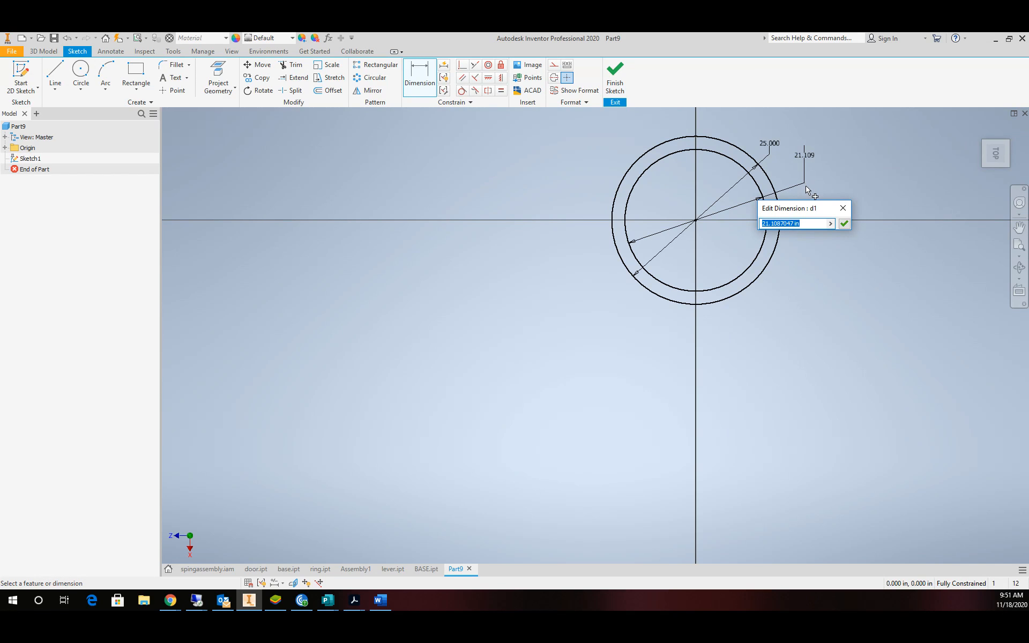
text(24)
key(Return)
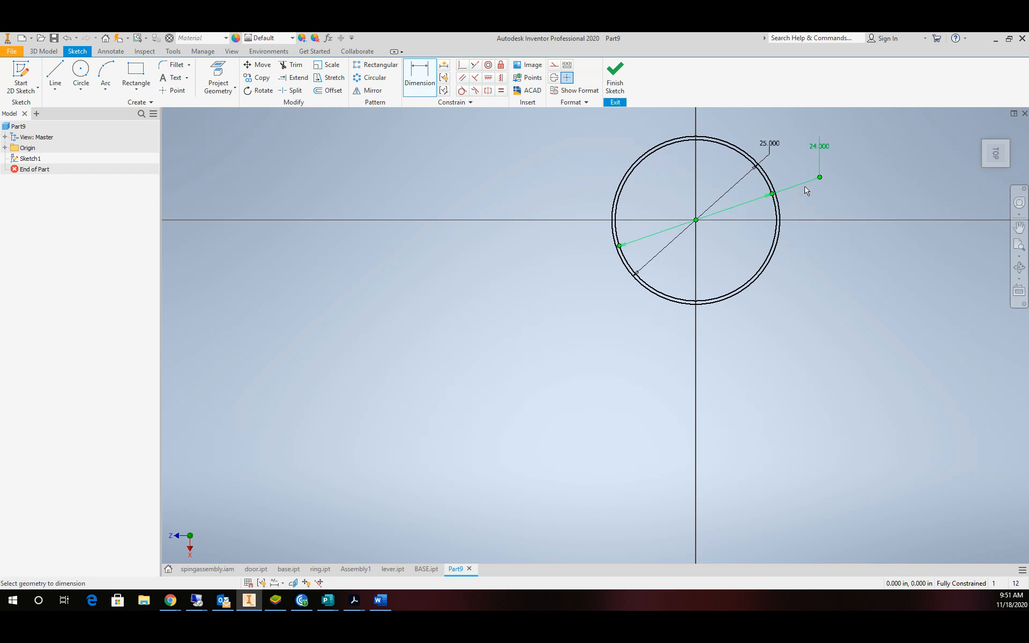
scroll(776, 177, up, 5)
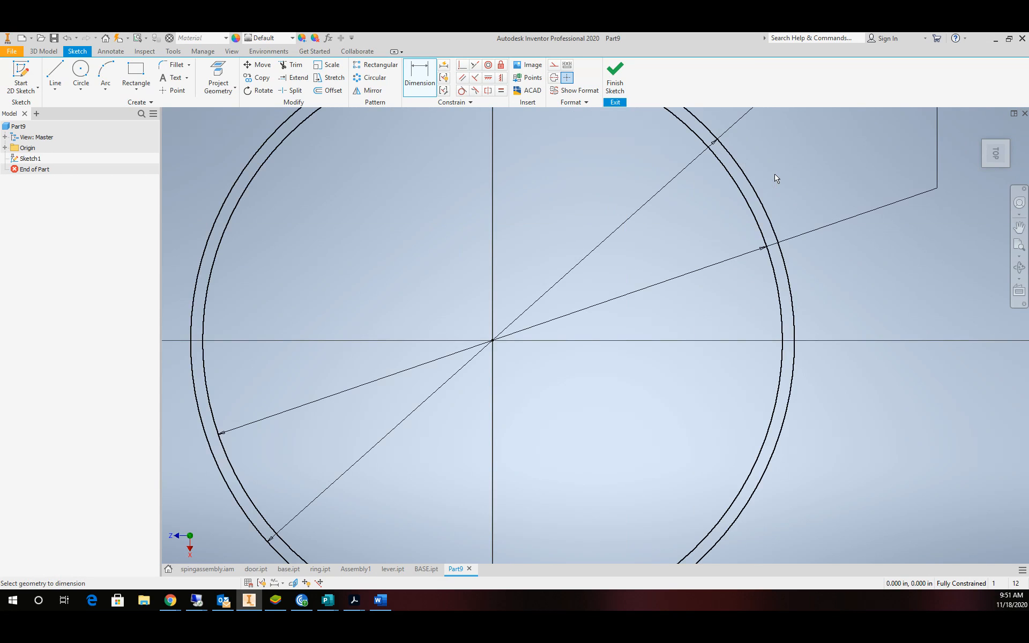
scroll(776, 177, down, 4)
scroll(780, 177, up, 2)
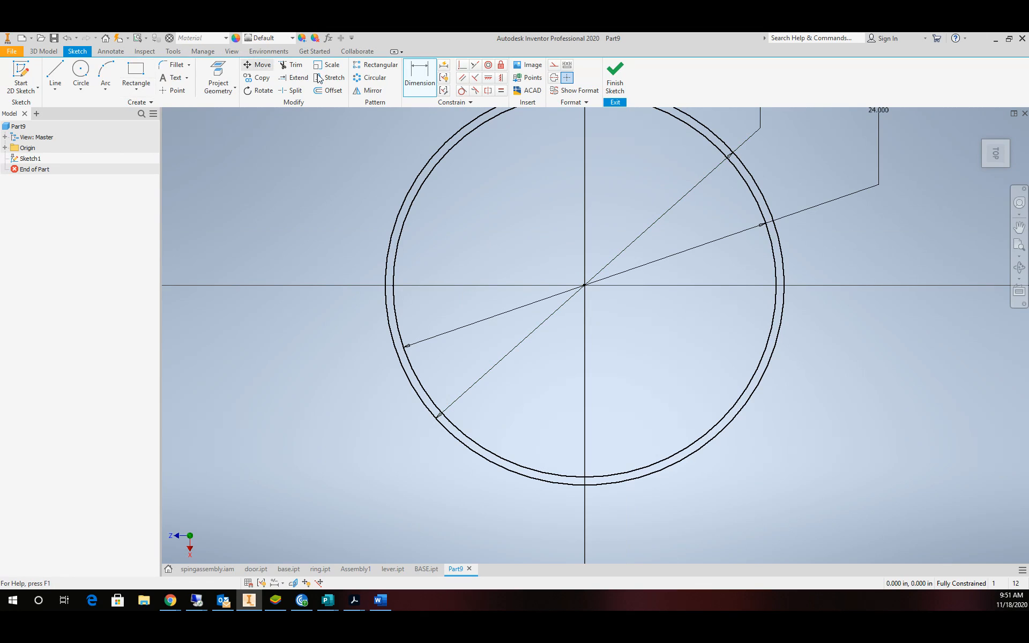
click(614, 78)
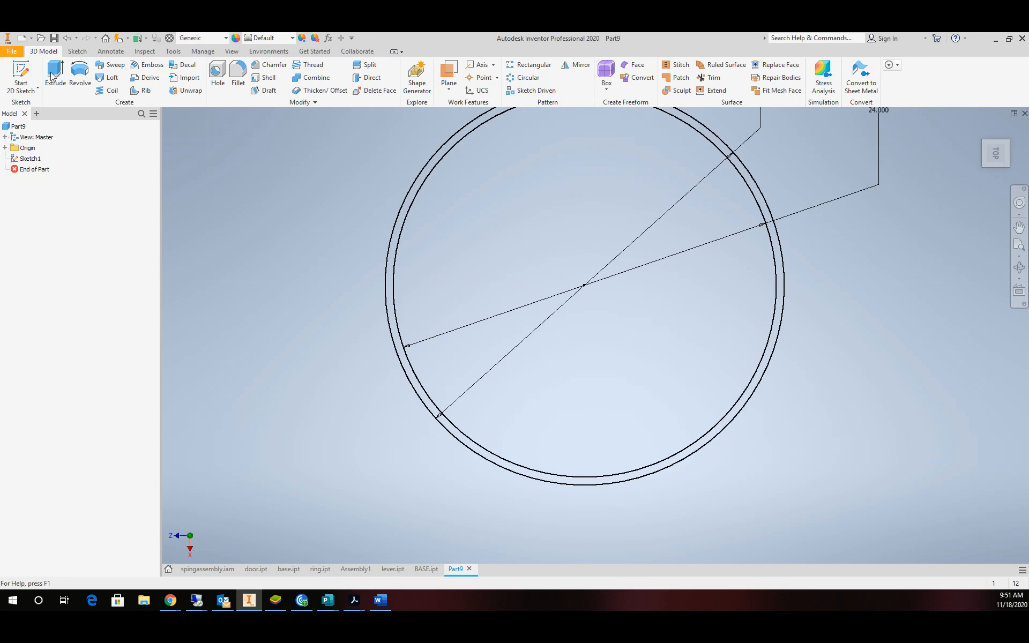
Extrude the band between the 25 and 24 circles 0.5 in into a thin solid ring.
click(55, 73)
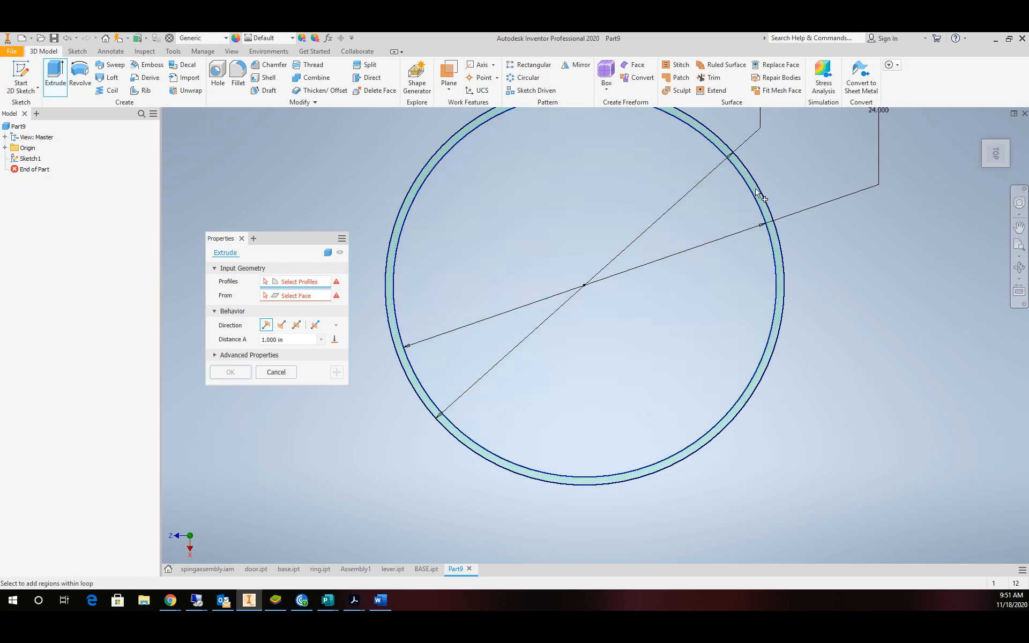
scroll(757, 194, down, 5)
click(752, 207)
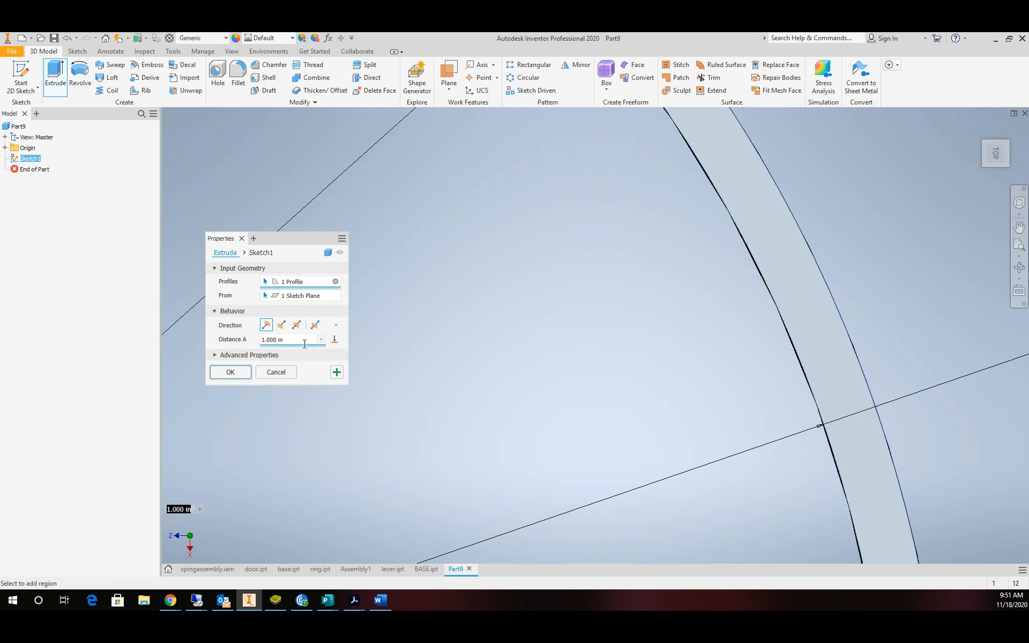
drag(304, 344, 248, 343)
text(.)
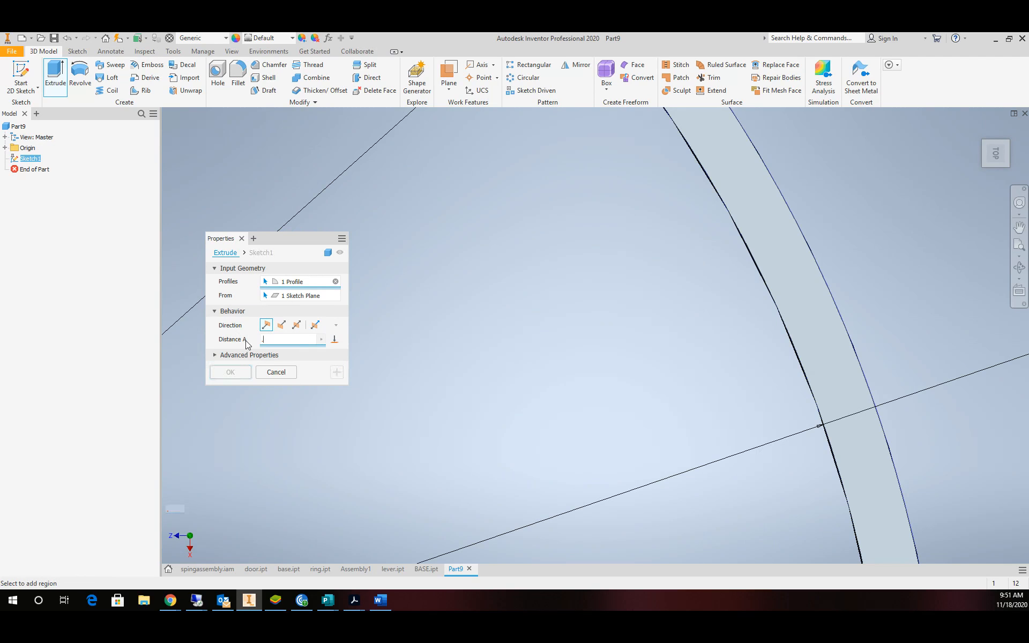
text(5)
click(230, 373)
scroll(406, 342, down, 6)
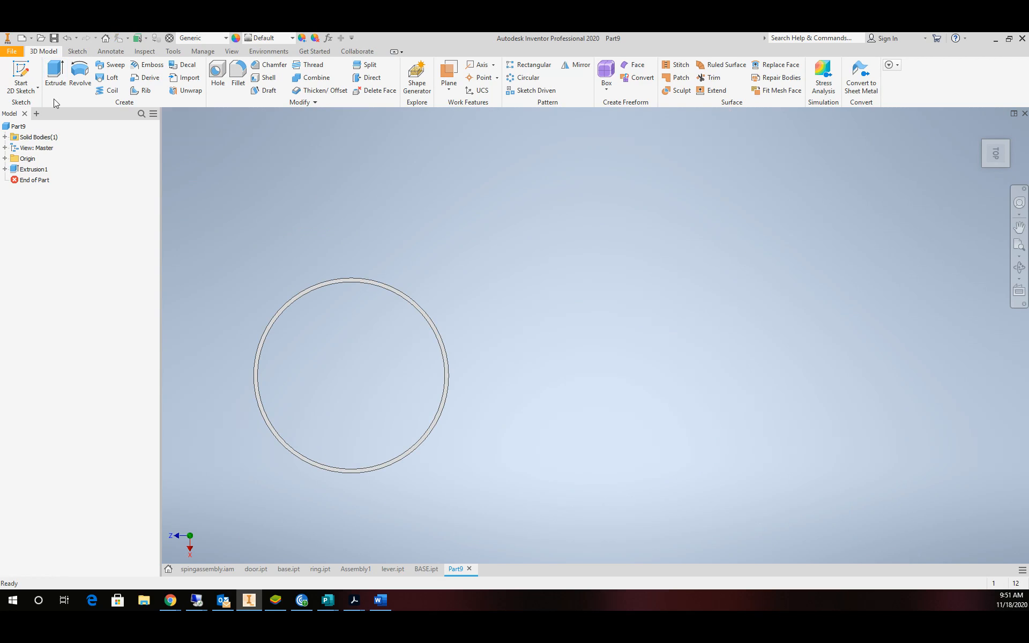
click(20, 75)
Sketch a small circle on the ring's face, centred on the horizontal axis.
scroll(443, 400, up, 10)
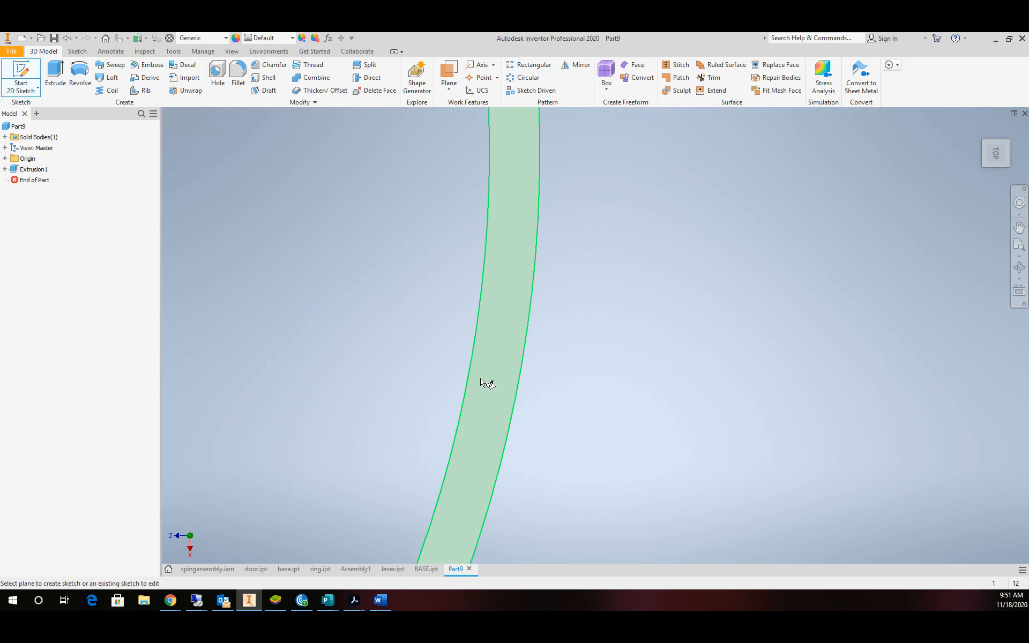
click(496, 324)
scroll(489, 240, up, 5)
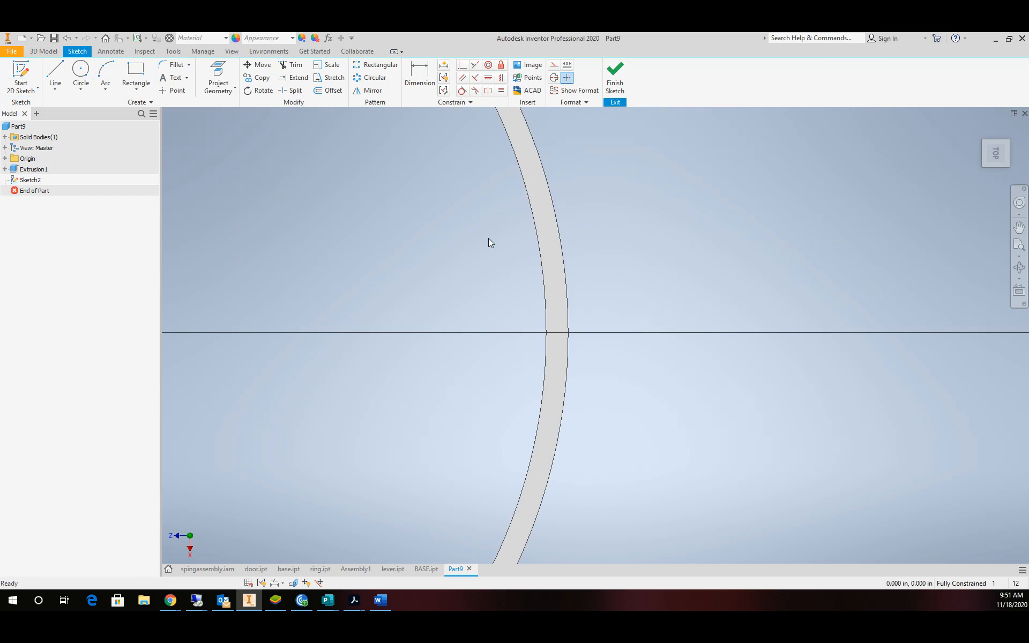
click(81, 75)
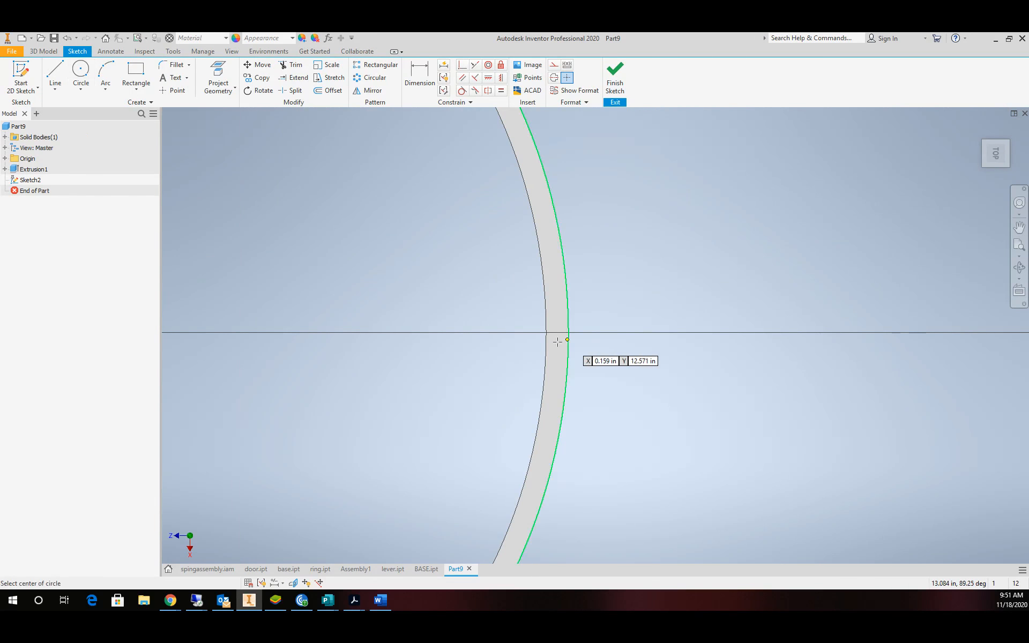
click(492, 333)
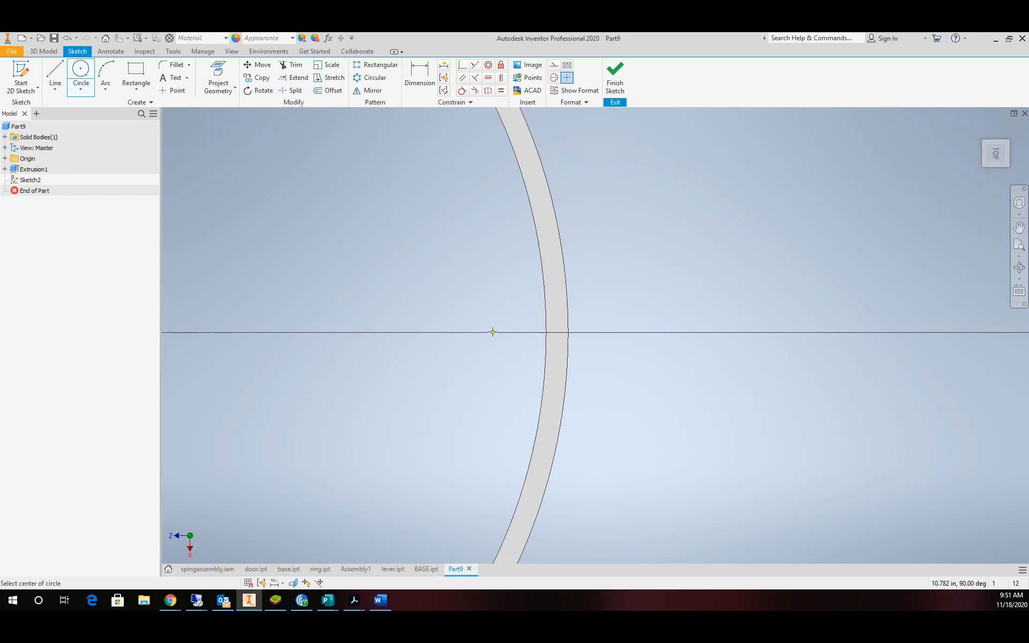
click(497, 302)
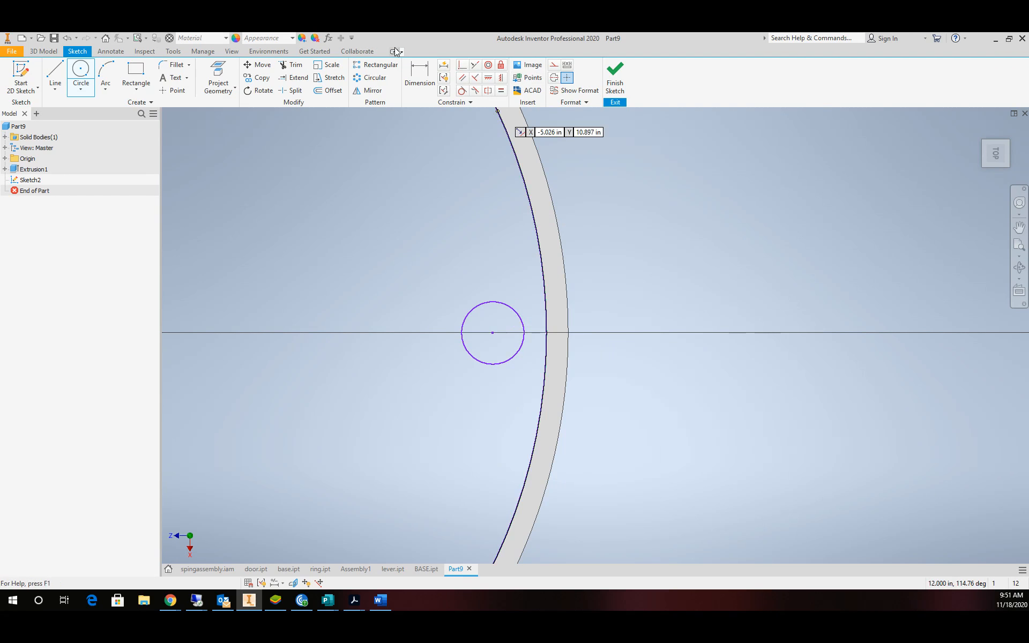
Dimension the small circle's diameter to 0.375 in.
click(416, 76)
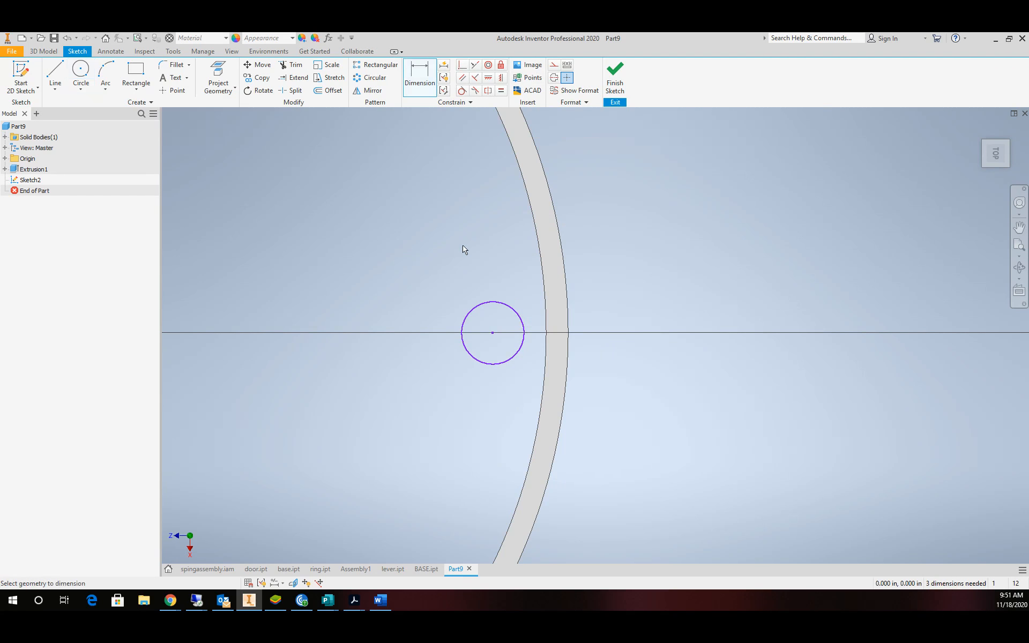
click(489, 312)
click(456, 275)
text(.3)
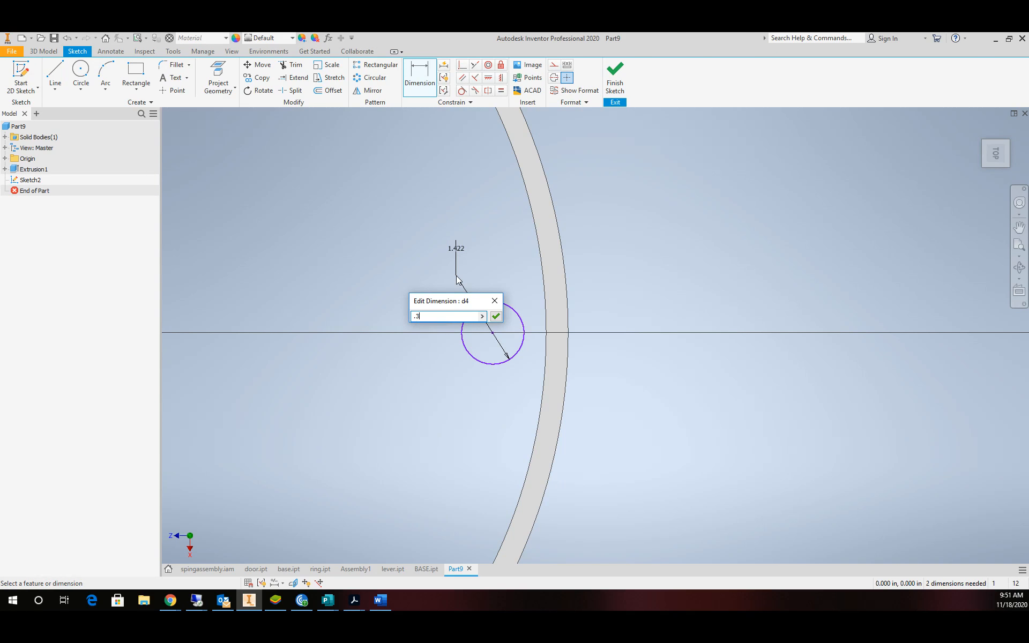
text(75)
key(Return)
Place the small circle's centre 11.5 in from the sketch origin.
scroll(445, 299, down, 3)
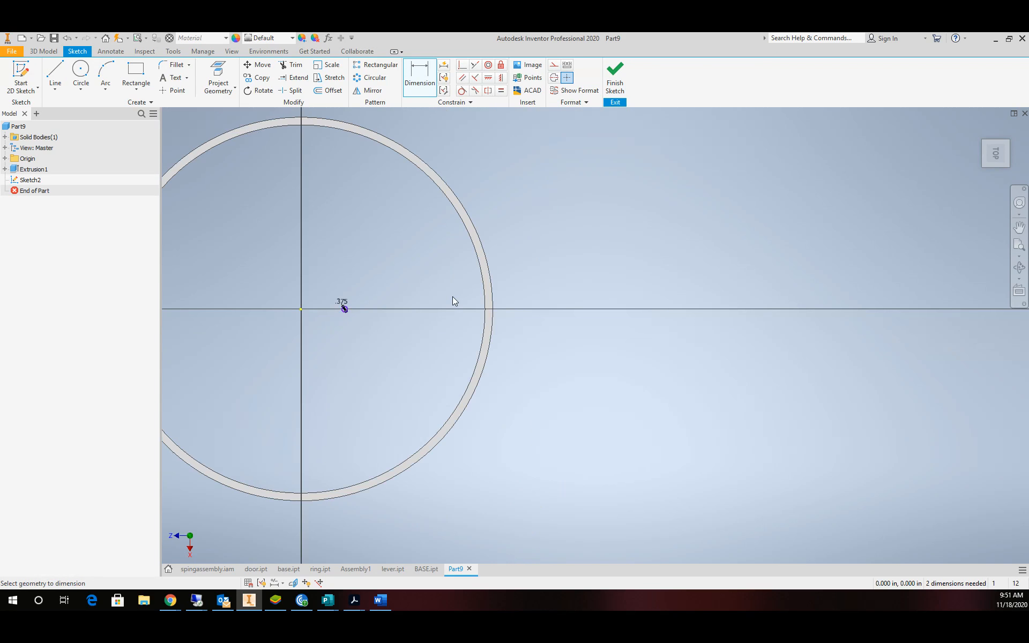
scroll(437, 296, up, 3)
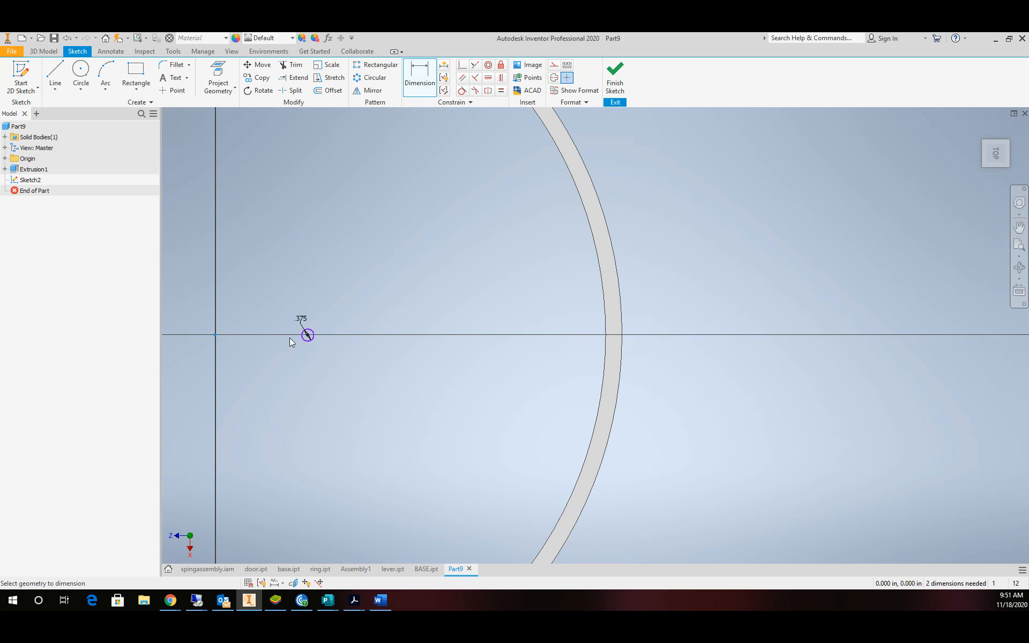
click(308, 336)
click(216, 335)
click(296, 374)
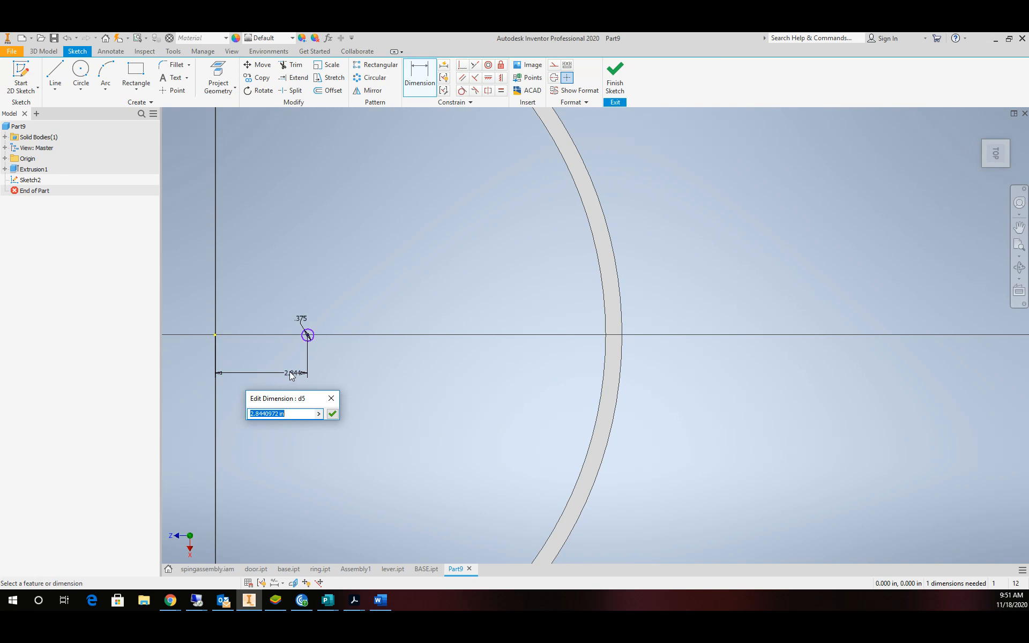
text(11.5)
key(Return)
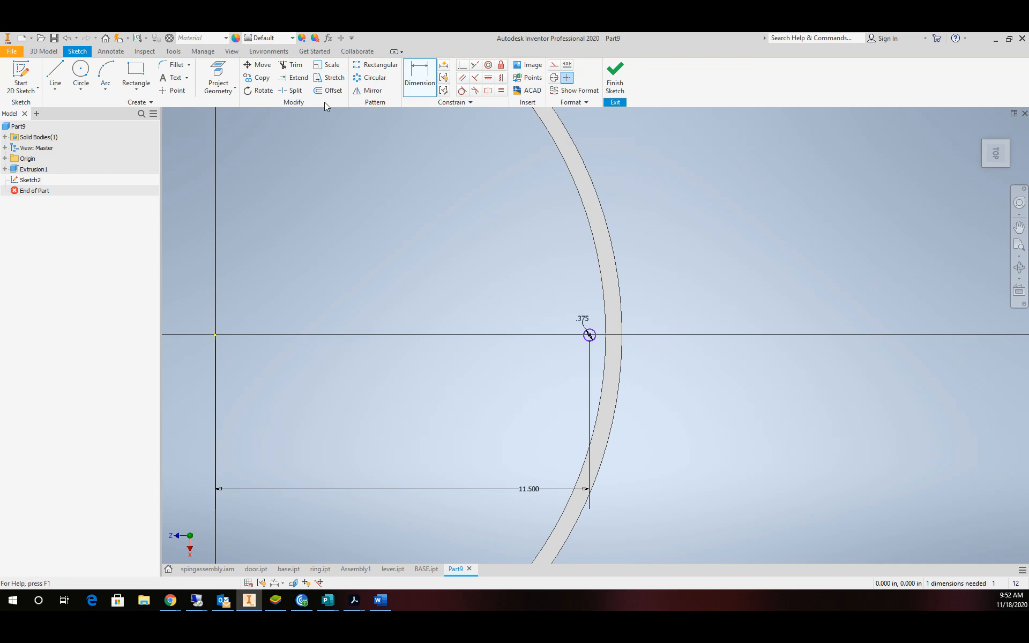
Draw a concentric circle around the small one and dimension it 1 in diameter.
click(81, 73)
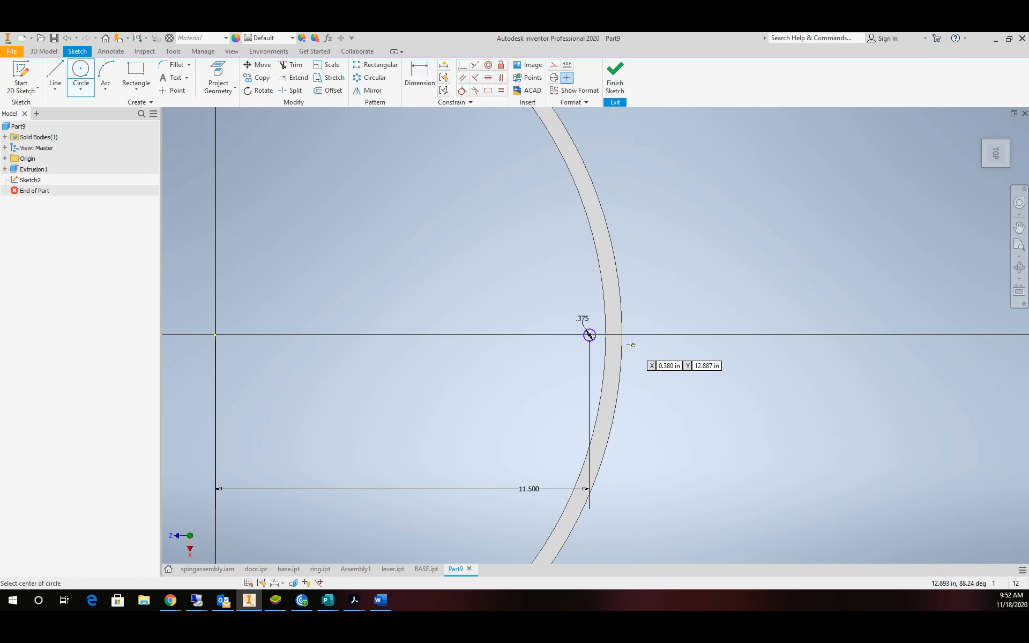
scroll(590, 340, up, 5)
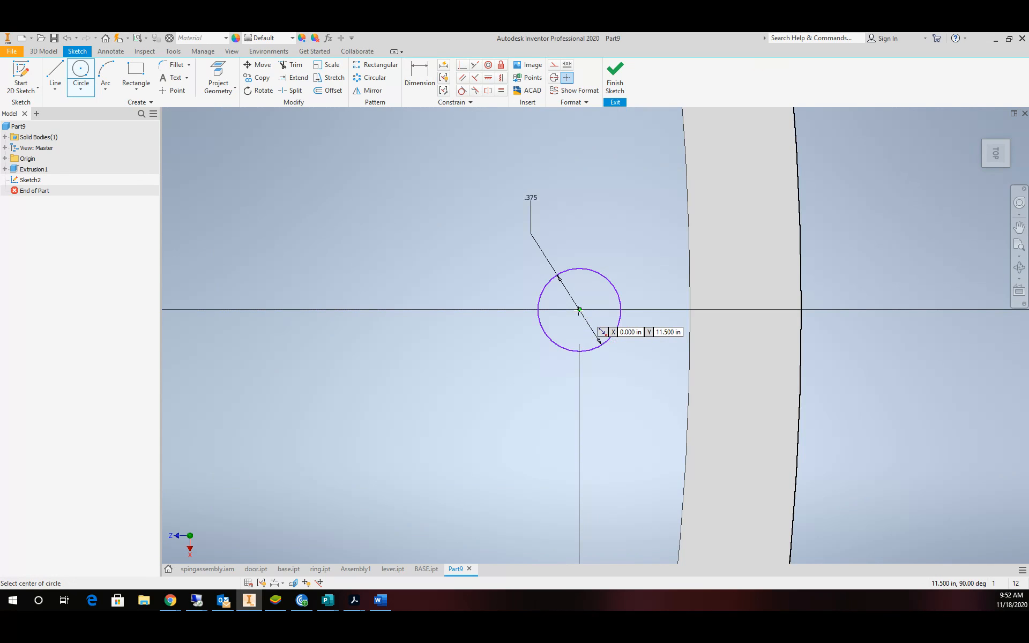
click(580, 310)
click(486, 290)
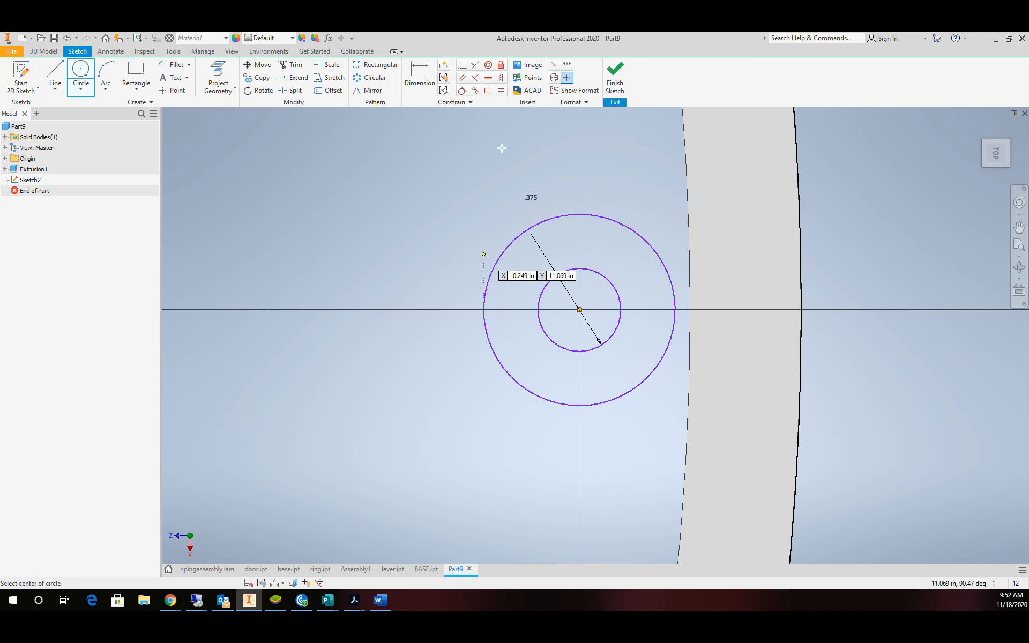
key(d)
click(523, 234)
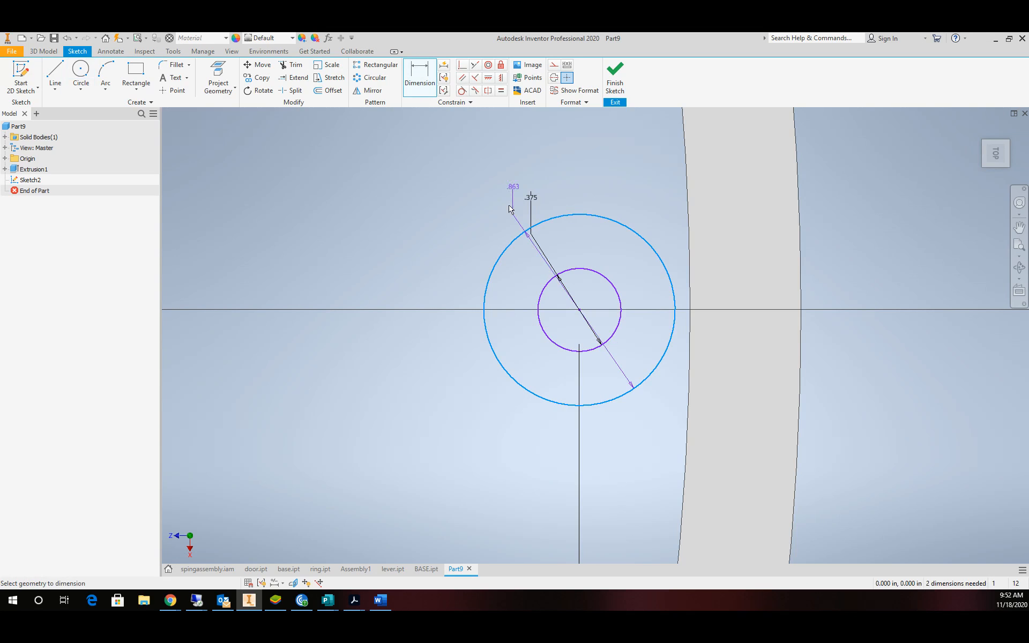
click(490, 186)
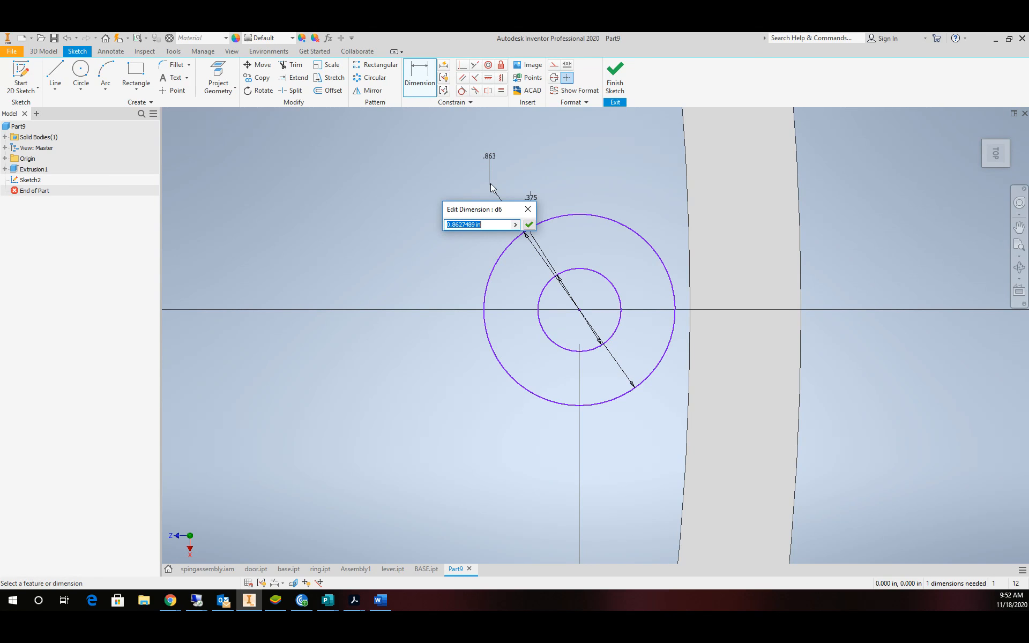
text(1)
key(Return)
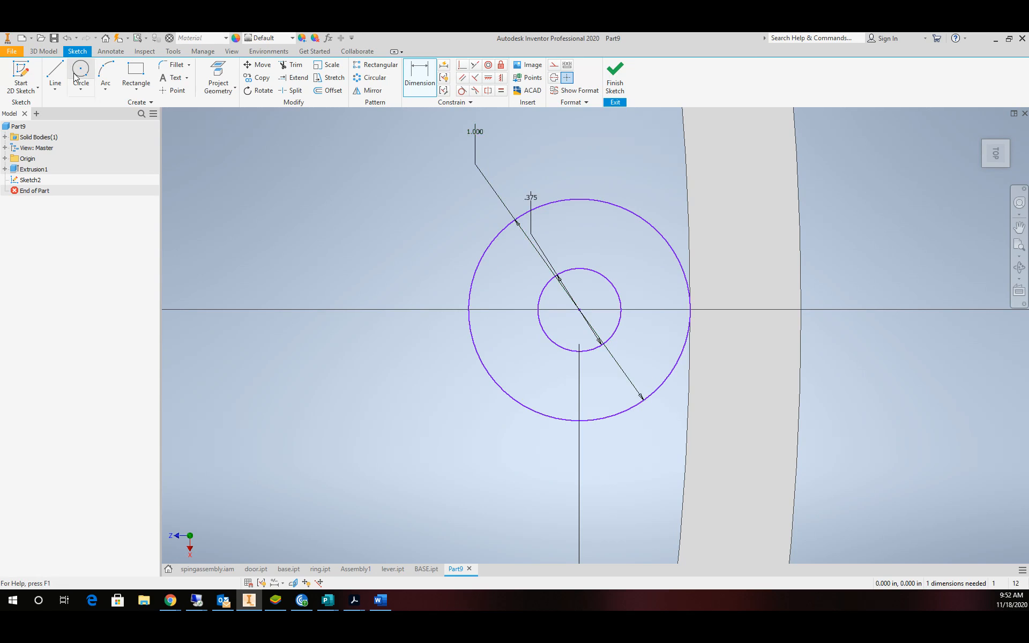
Draw three lines forming a rectangular tab to the ring and trim the circle's inner arc.
click(55, 75)
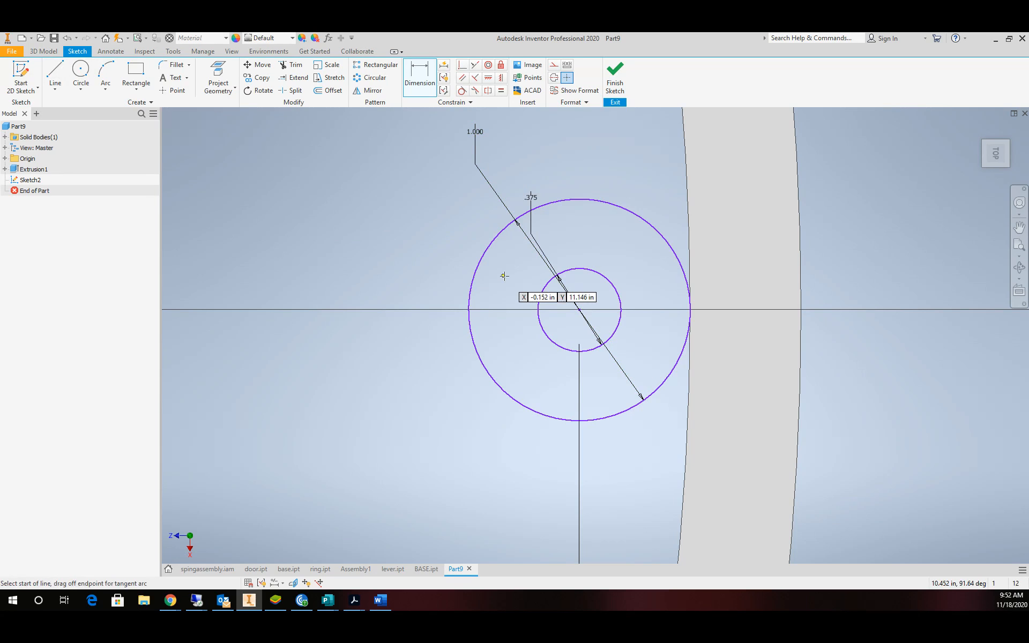
click(579, 200)
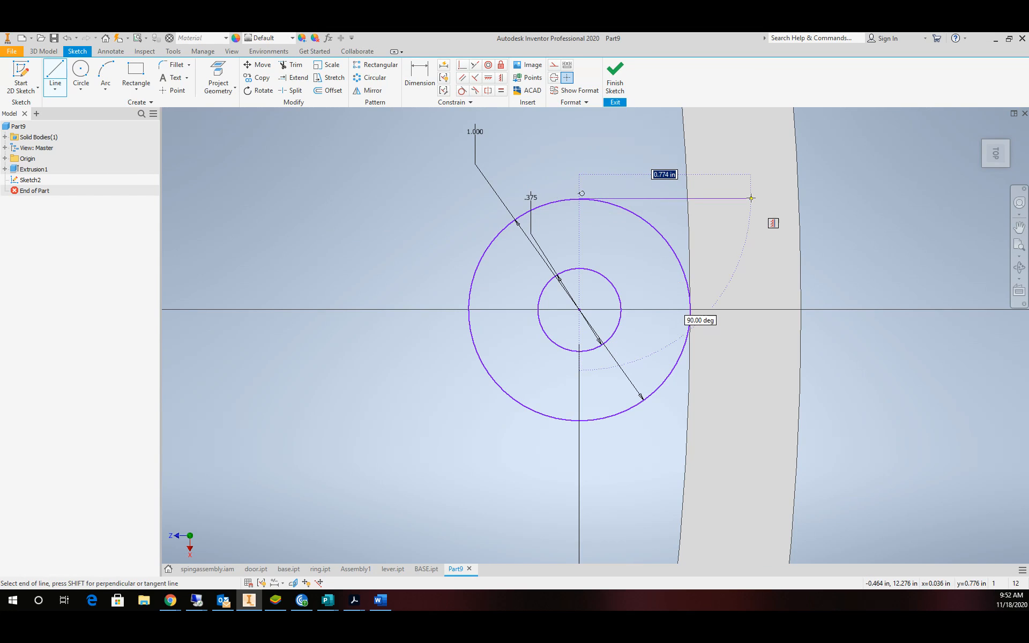
click(751, 198)
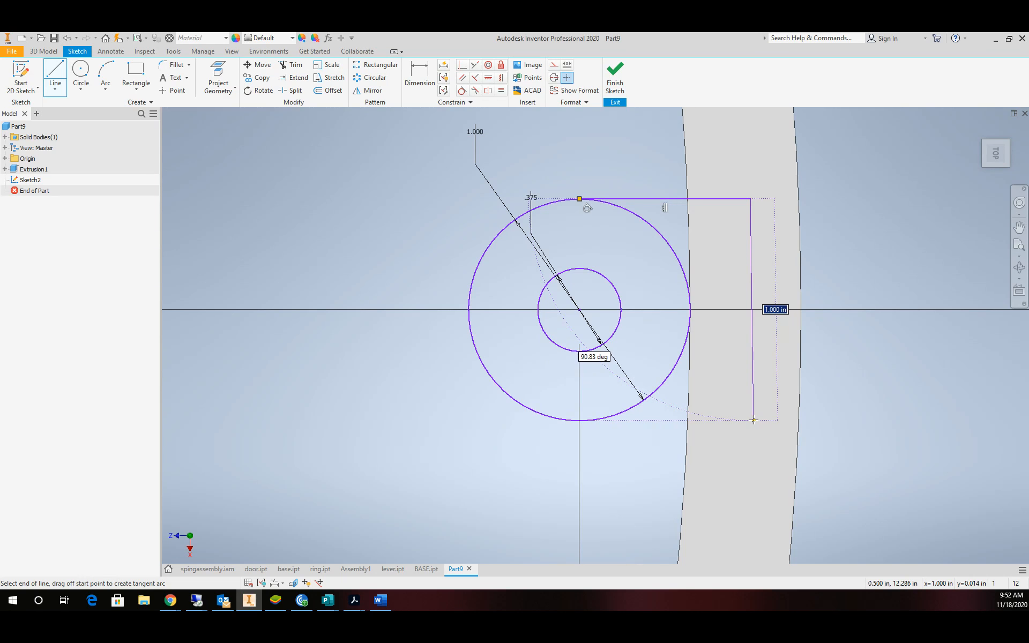
click(752, 420)
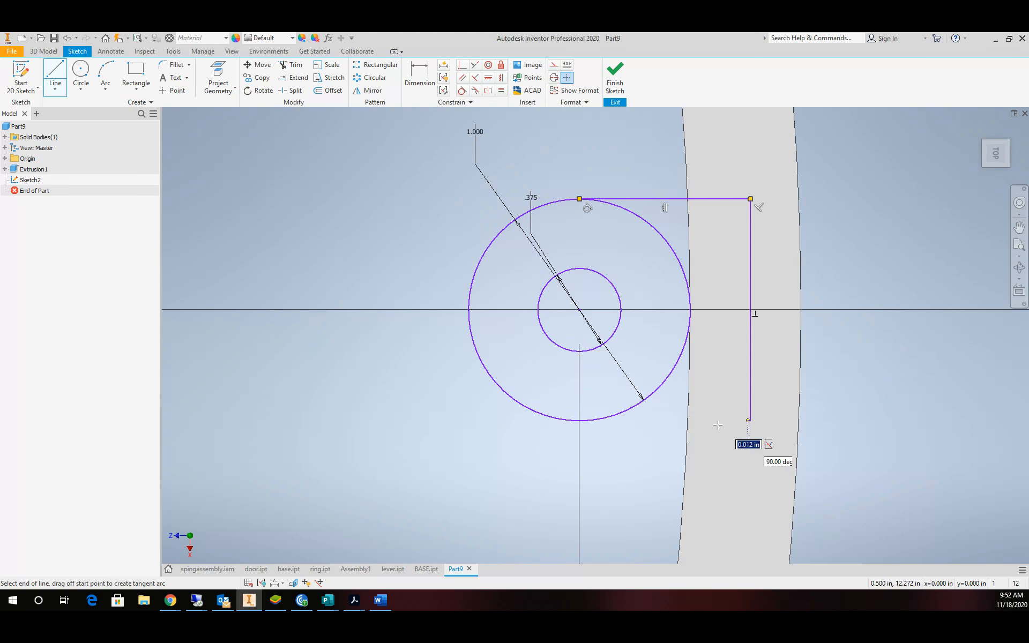
click(579, 421)
key(Escape)
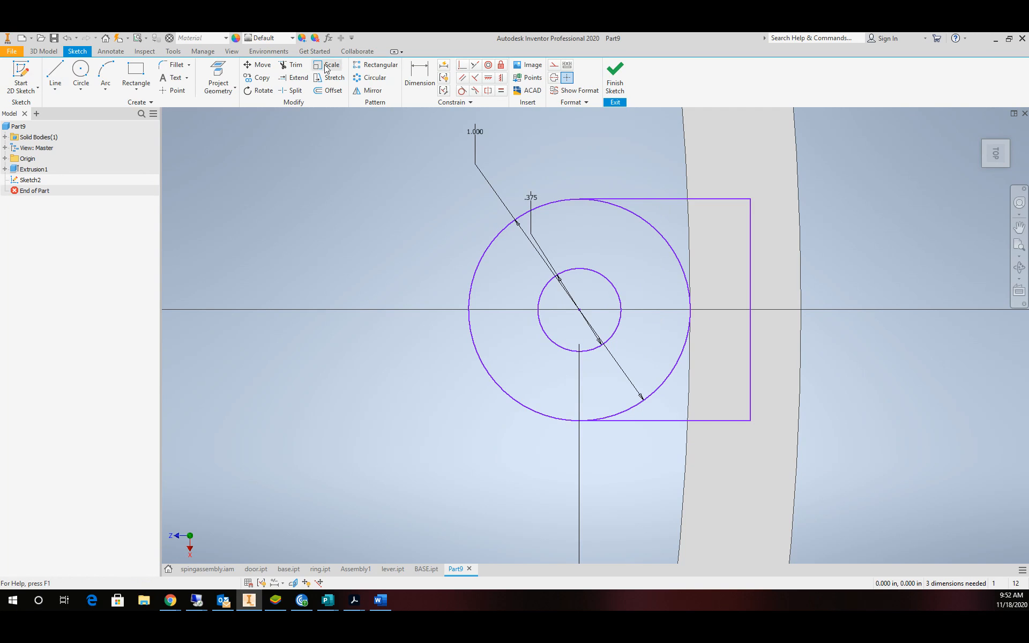
click(291, 65)
click(656, 231)
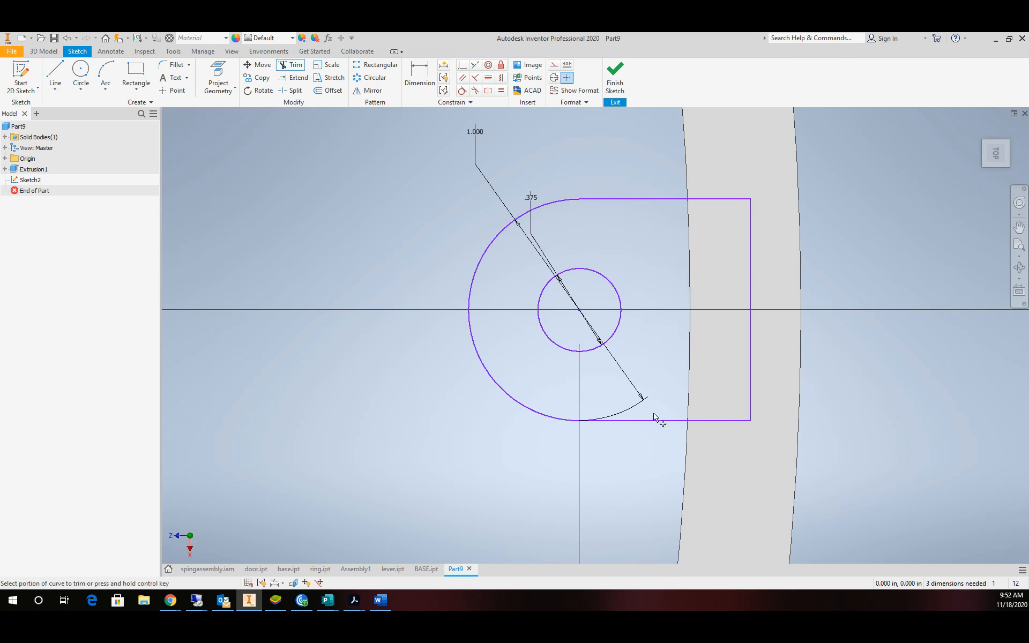
Extrude the lug profile 0.5 in with the direction flipped, set to join the ring body.
click(616, 77)
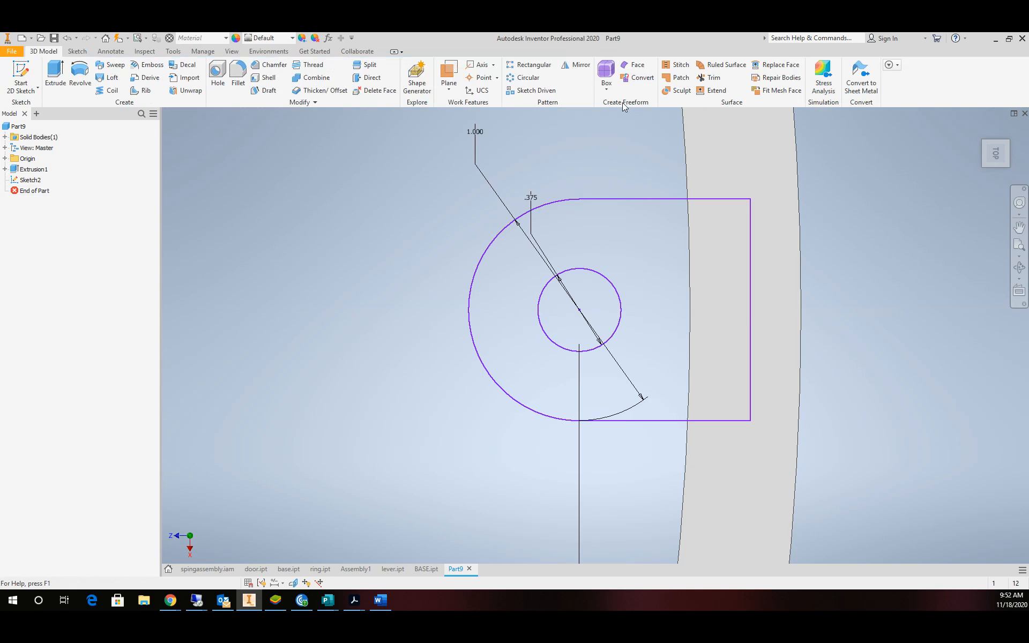
click(55, 73)
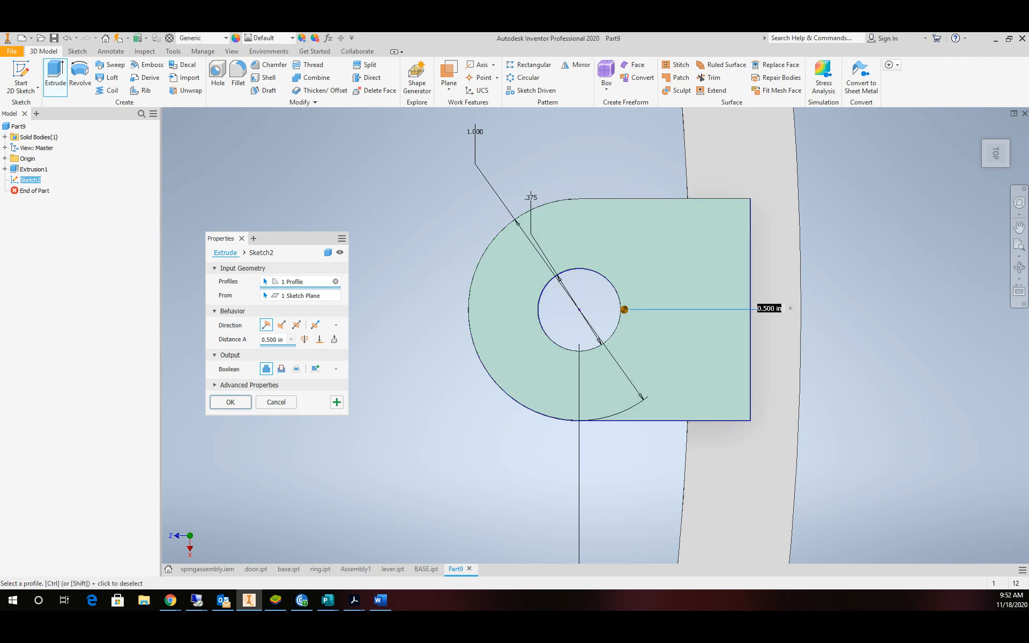
click(1019, 267)
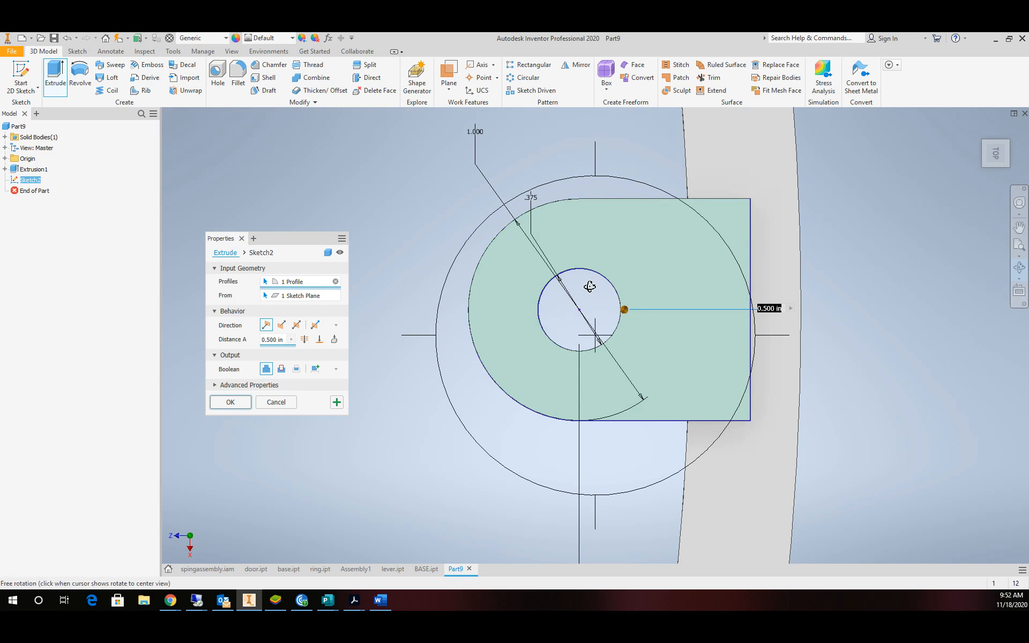
drag(590, 285, 592, 204)
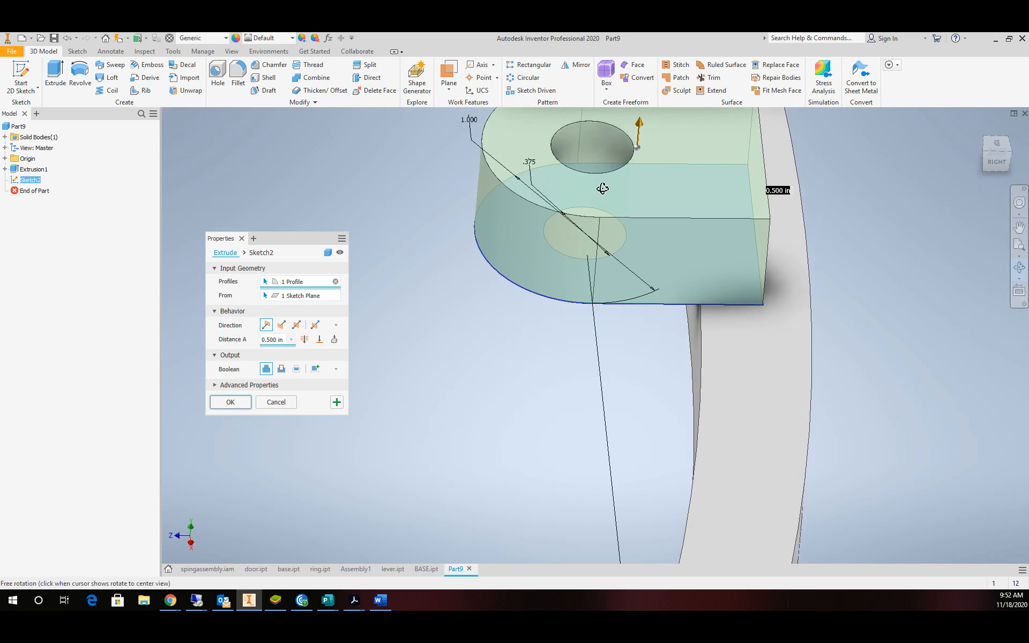
click(282, 326)
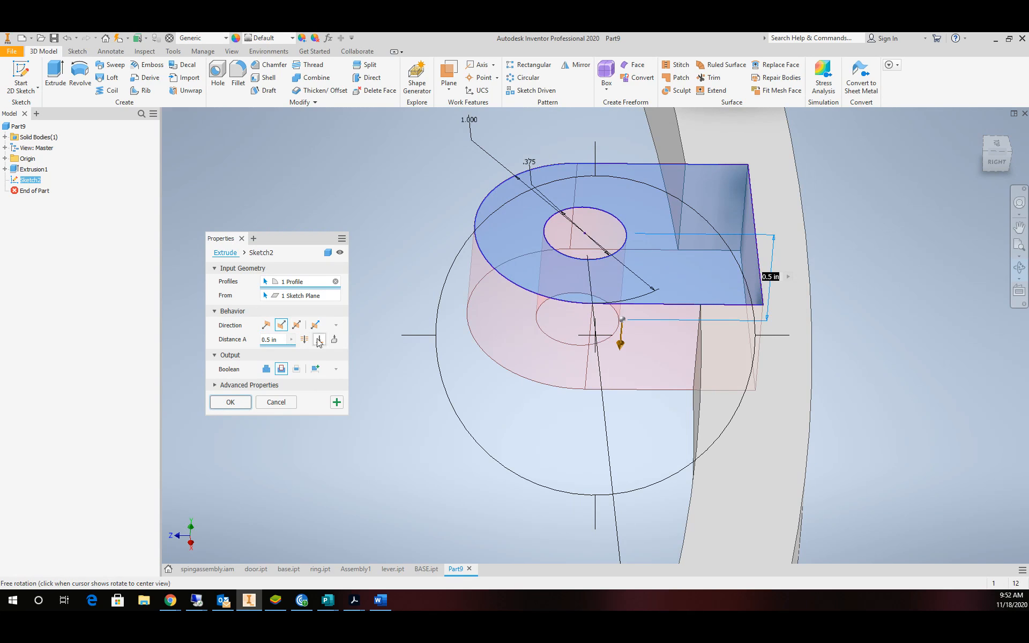
click(266, 369)
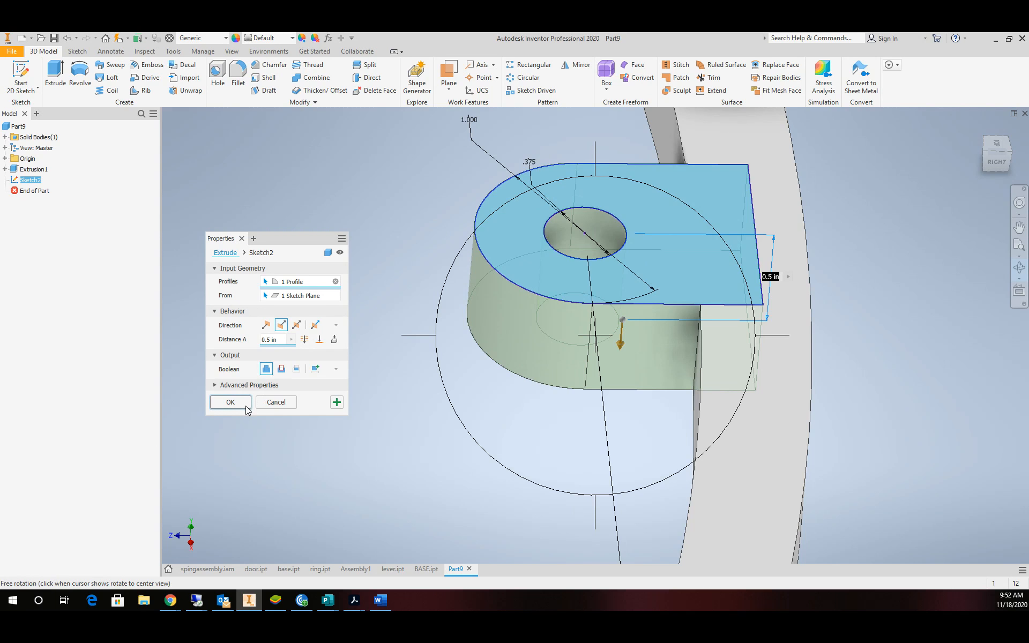
Create the lug extrusion and add a work axis through the ring's centre.
click(231, 403)
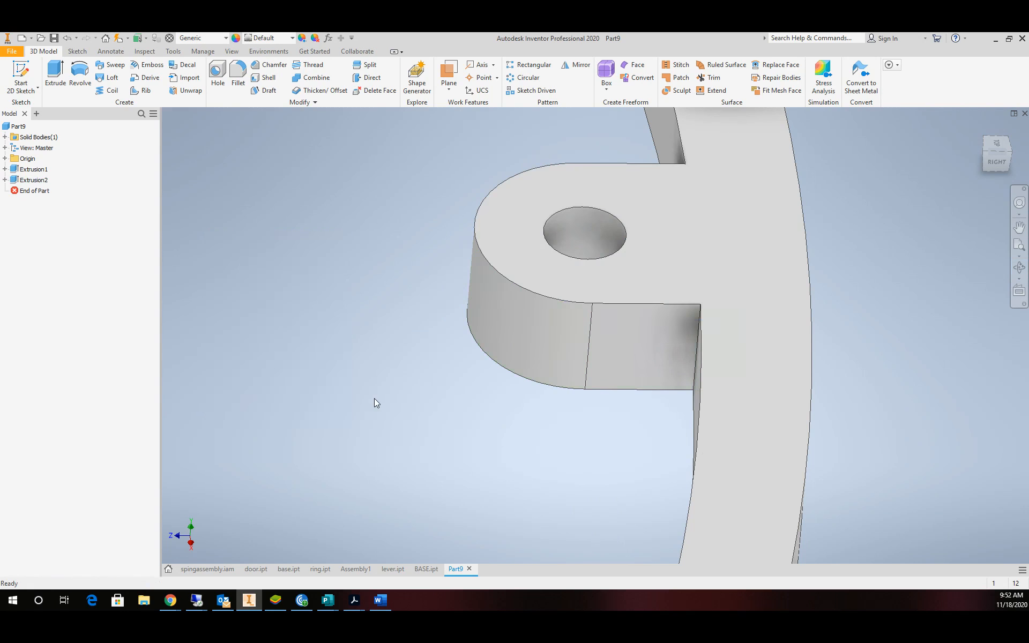
scroll(374, 398, down, 3)
scroll(417, 303, down, 5)
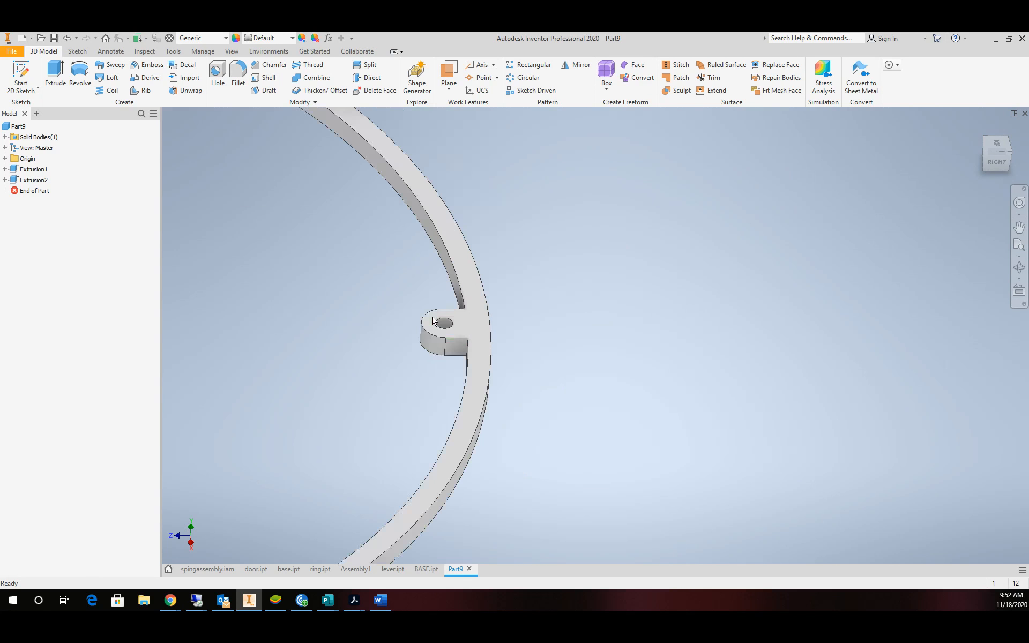
click(482, 65)
scroll(268, 242, up, 5)
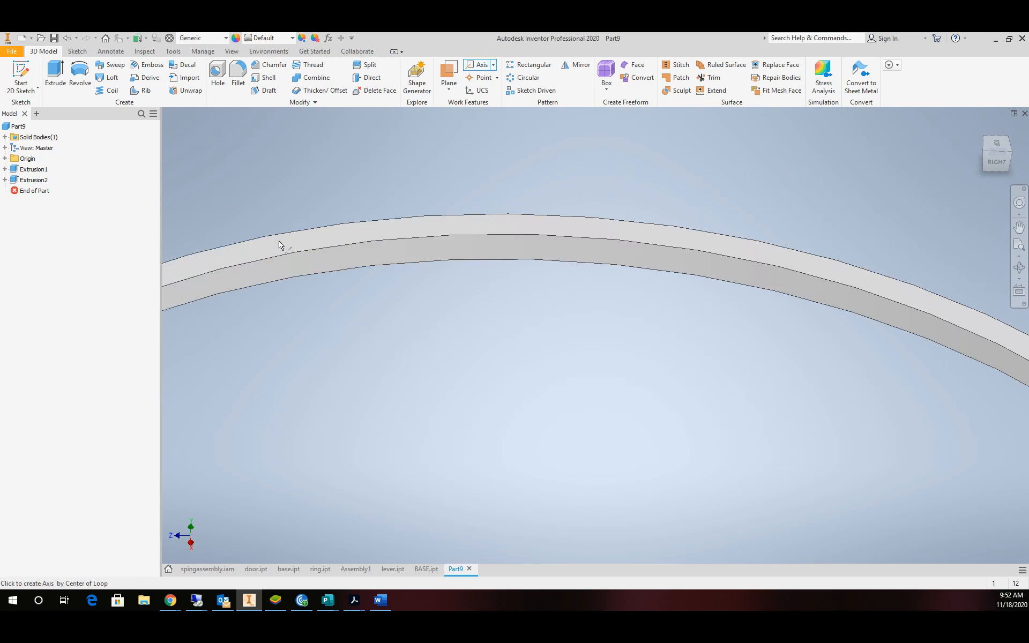
click(344, 268)
scroll(373, 310, down, 5)
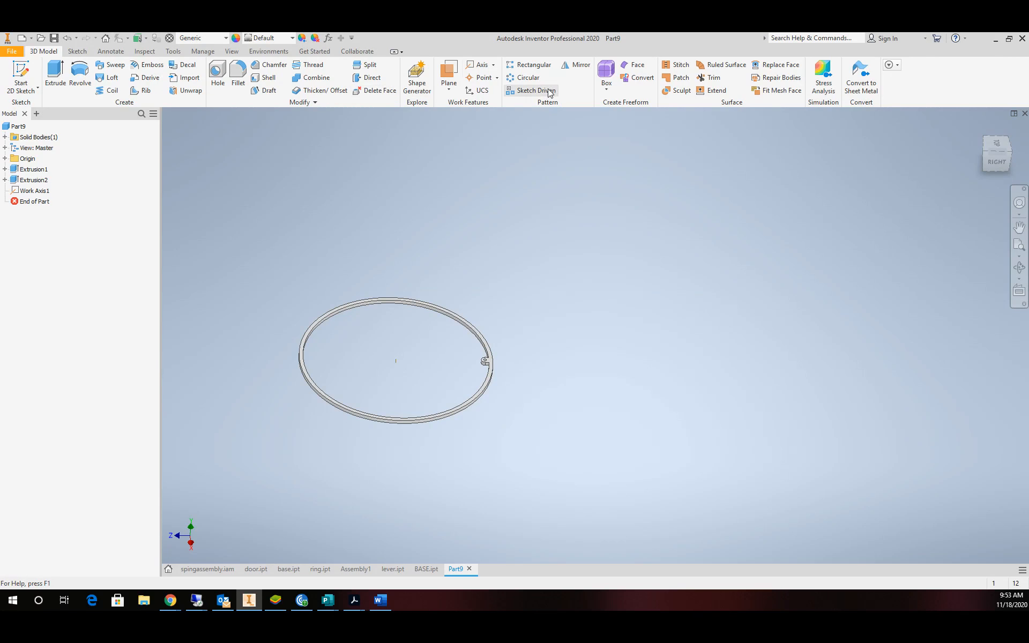
Circular-pattern Extrusion2 four times around Work Axis1.
click(531, 78)
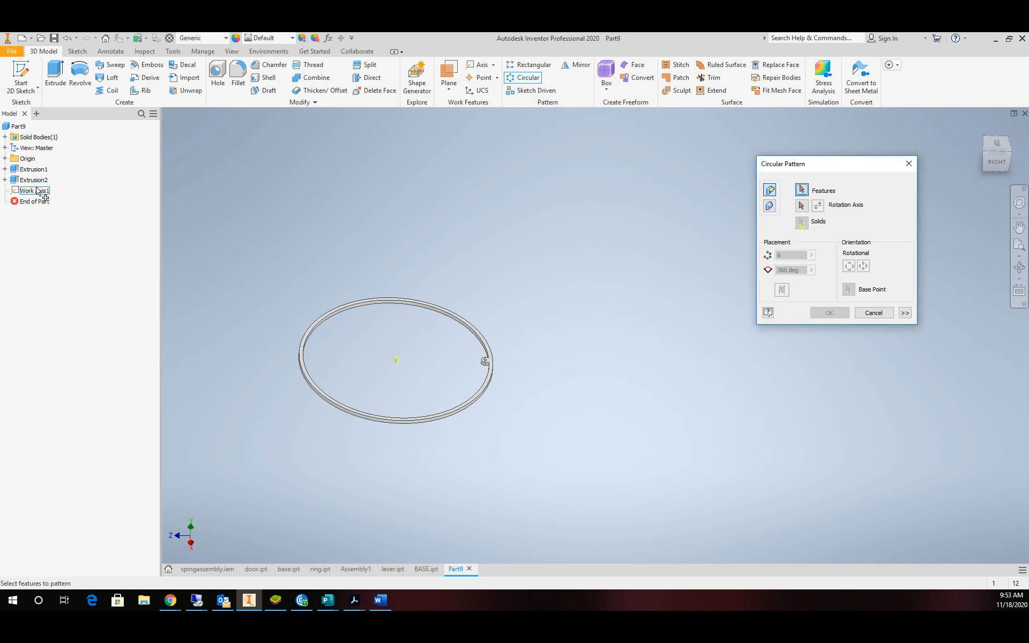
click(33, 181)
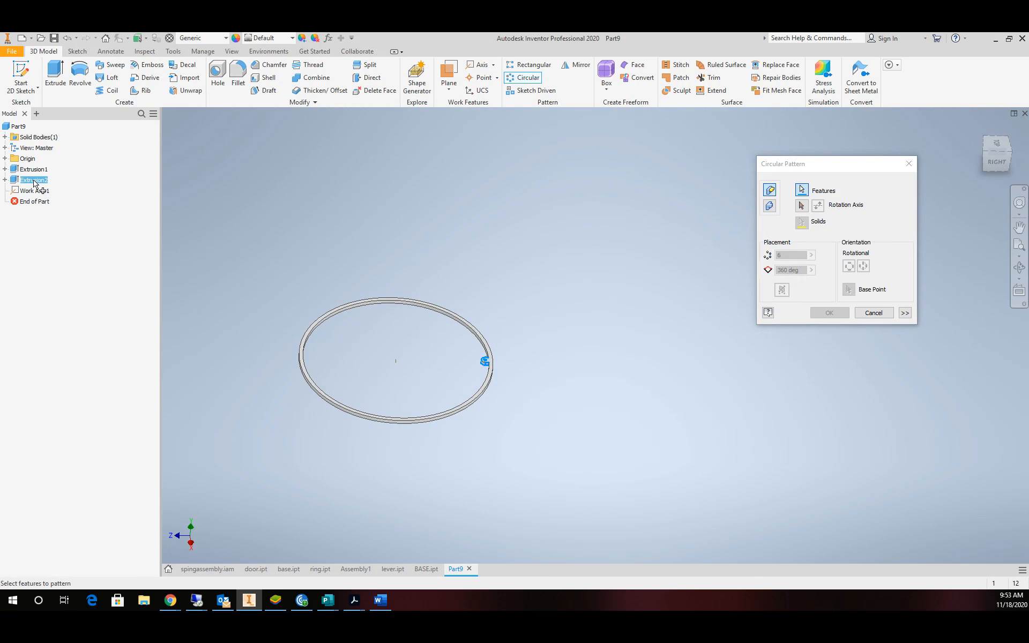
click(802, 206)
click(397, 363)
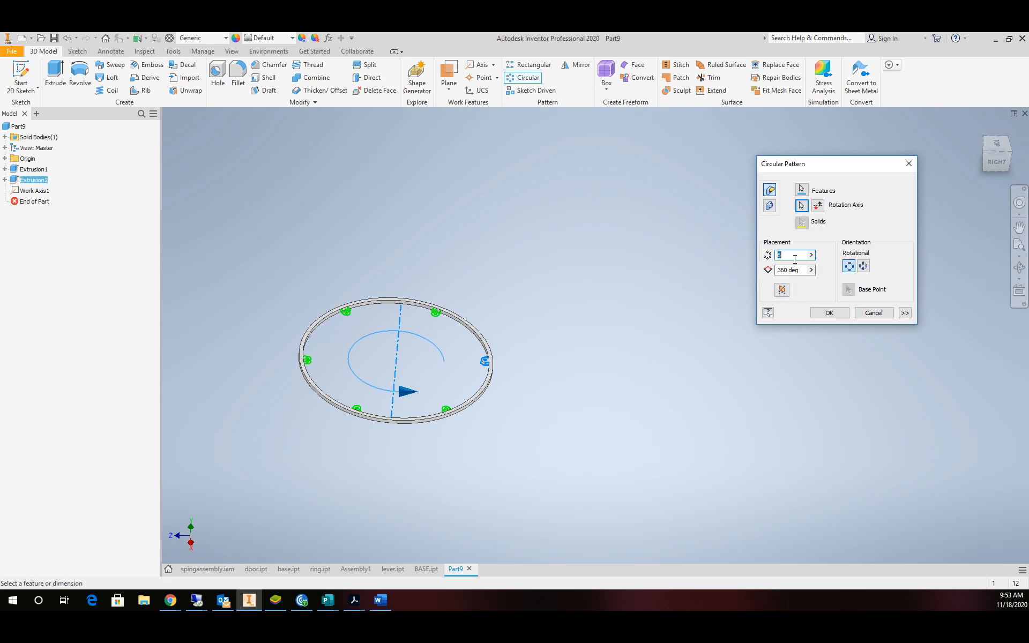
text(4)
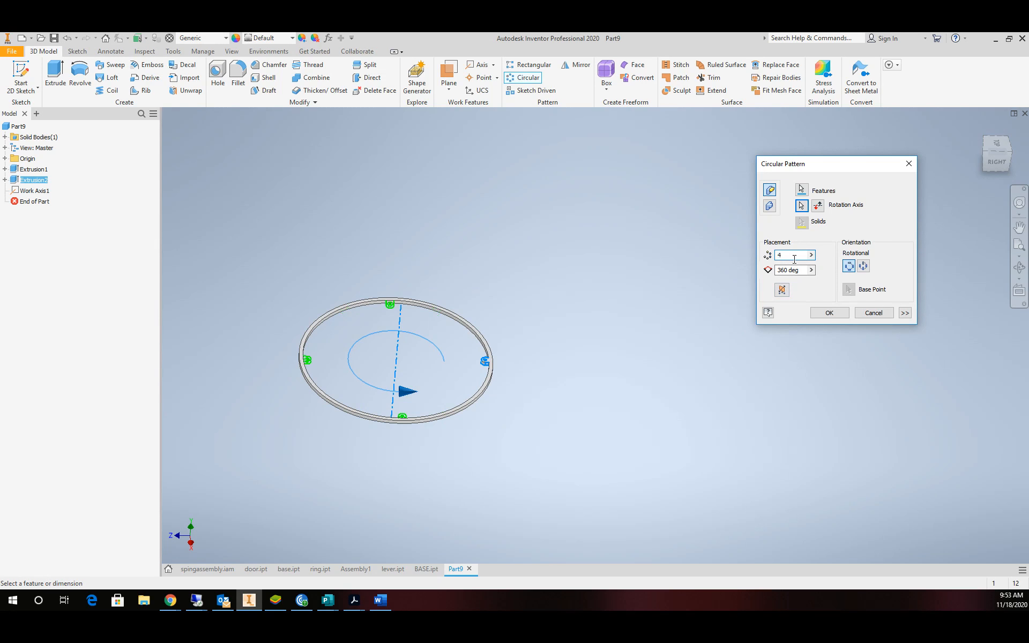
click(829, 313)
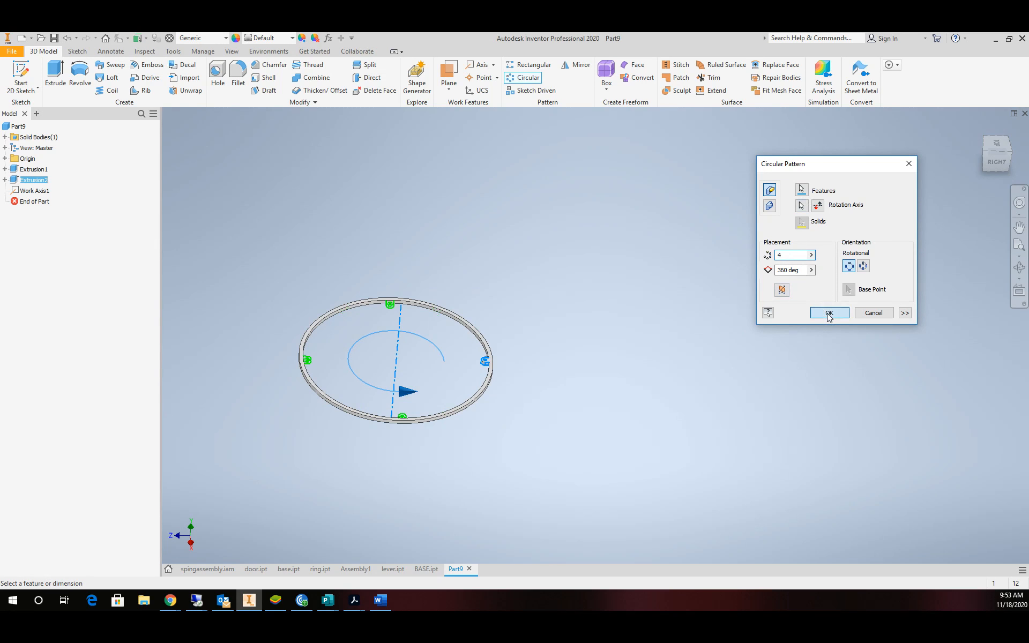
Assign Acetal Resin, Black as the part's material.
click(199, 42)
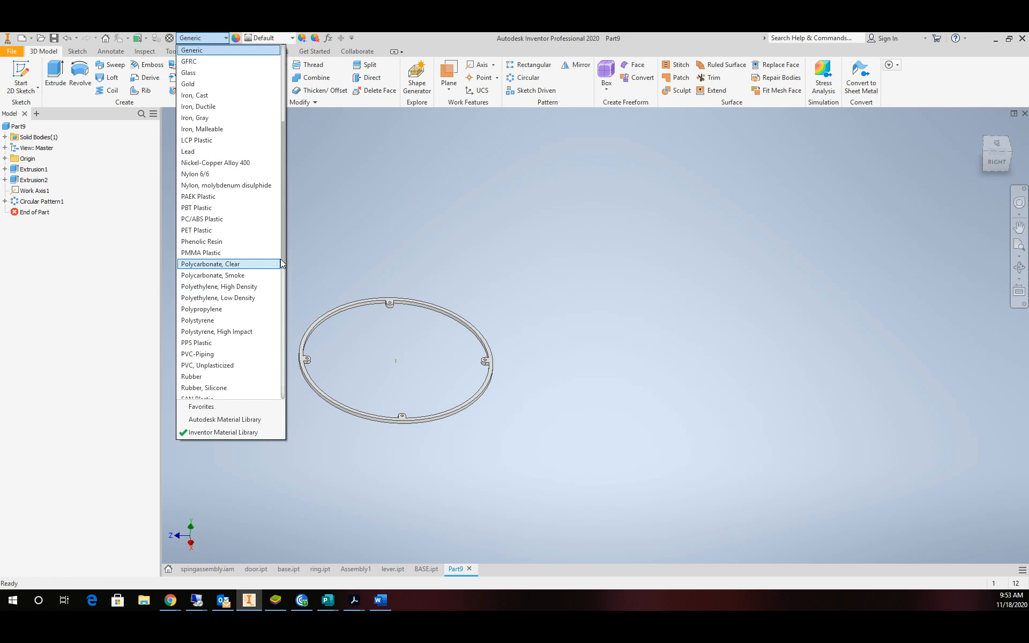
drag(284, 262, 247, 119)
click(214, 61)
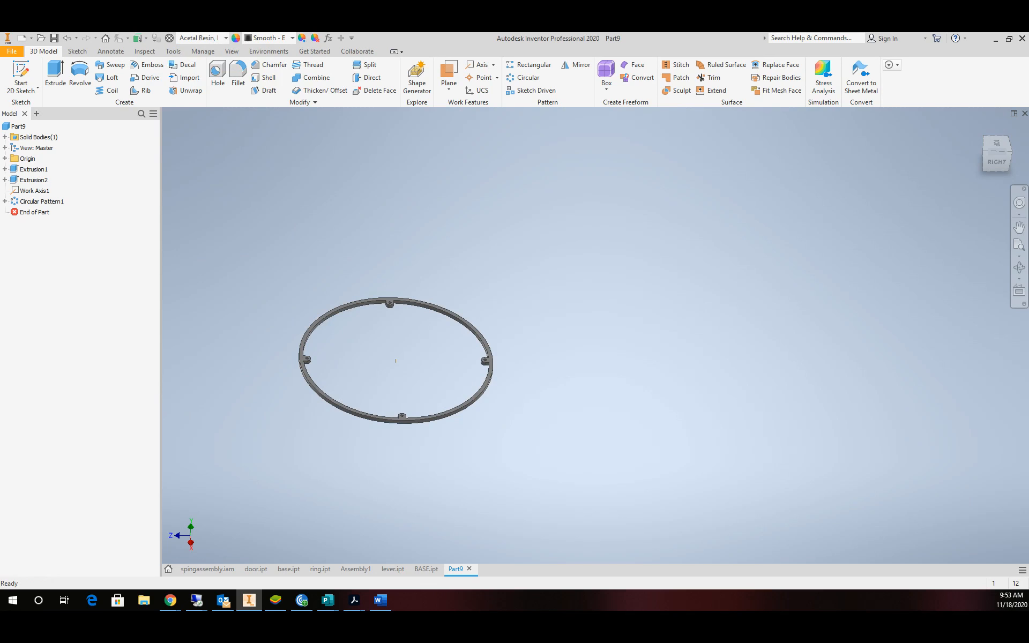
click(12, 51)
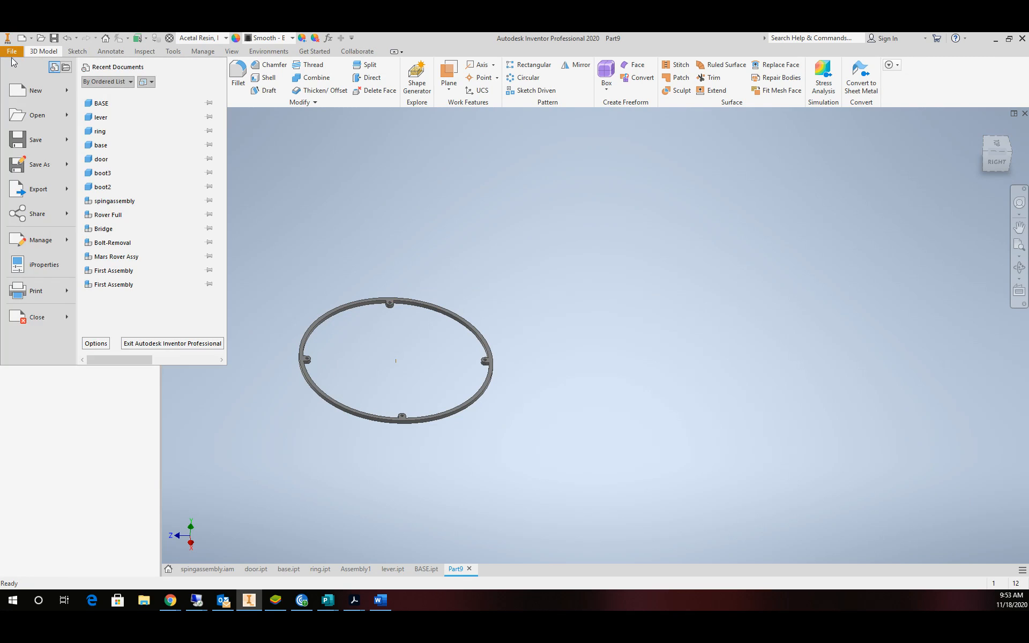
Save the part as RING.ipt in the 4BLADE folder and return to the home view.
click(28, 164)
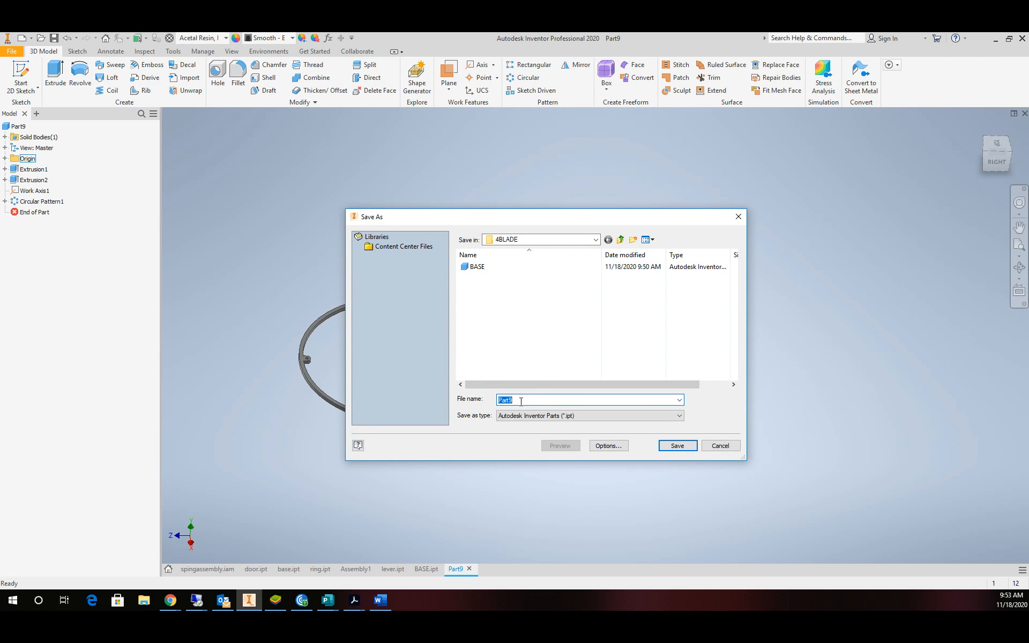
click(676, 450)
key(F6)
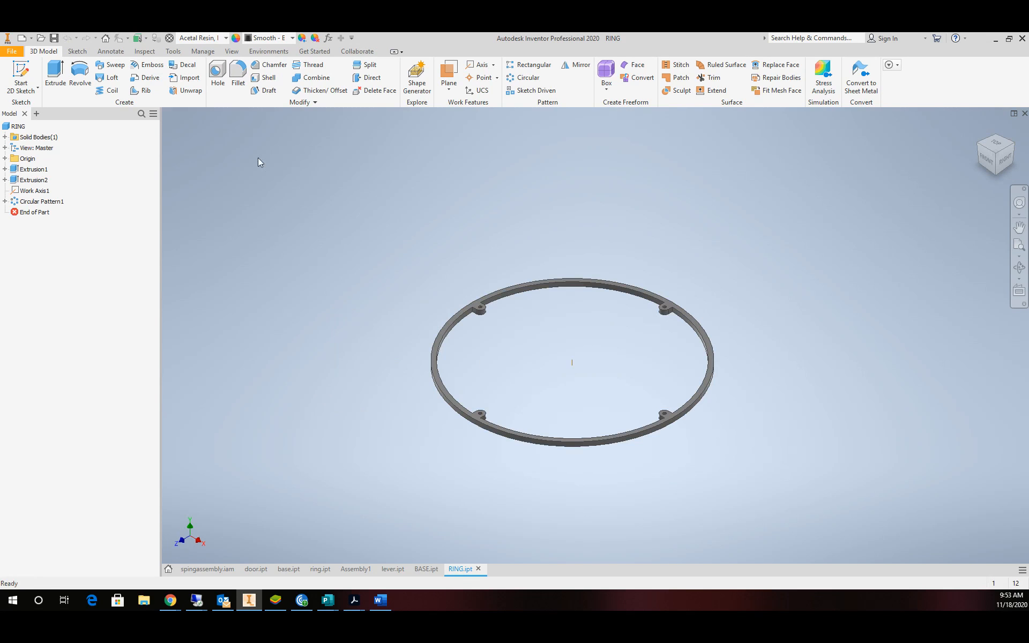
Create a new part from the Standard.ipt template.
click(15, 51)
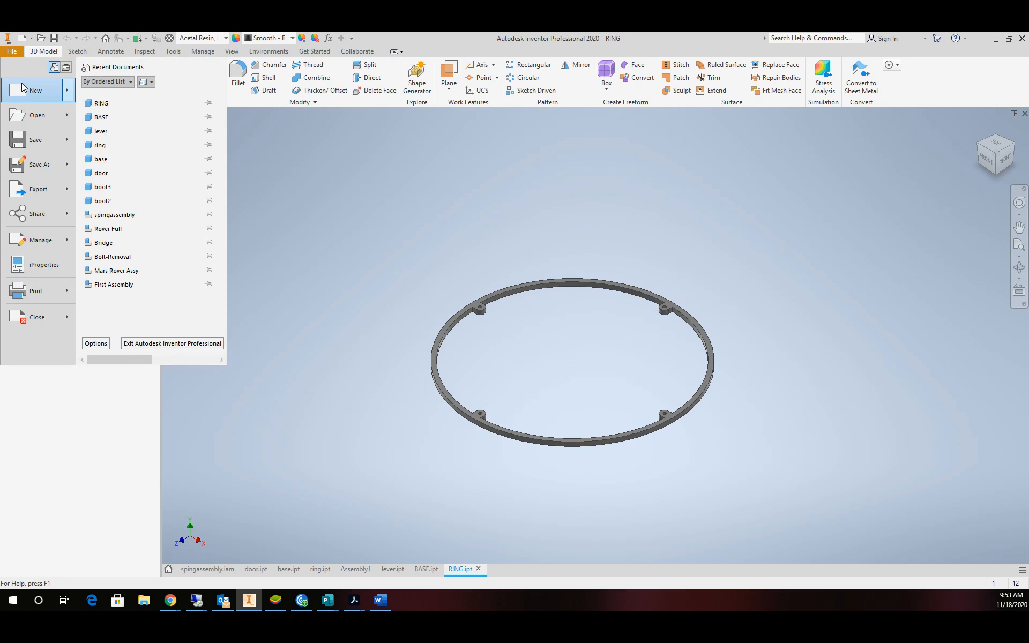
click(22, 89)
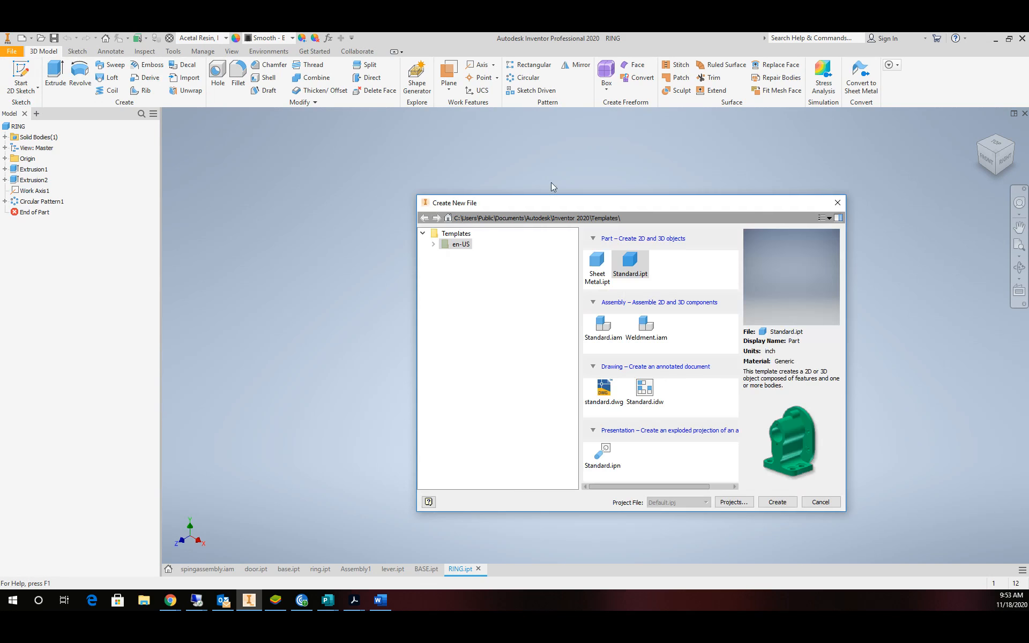
click(784, 501)
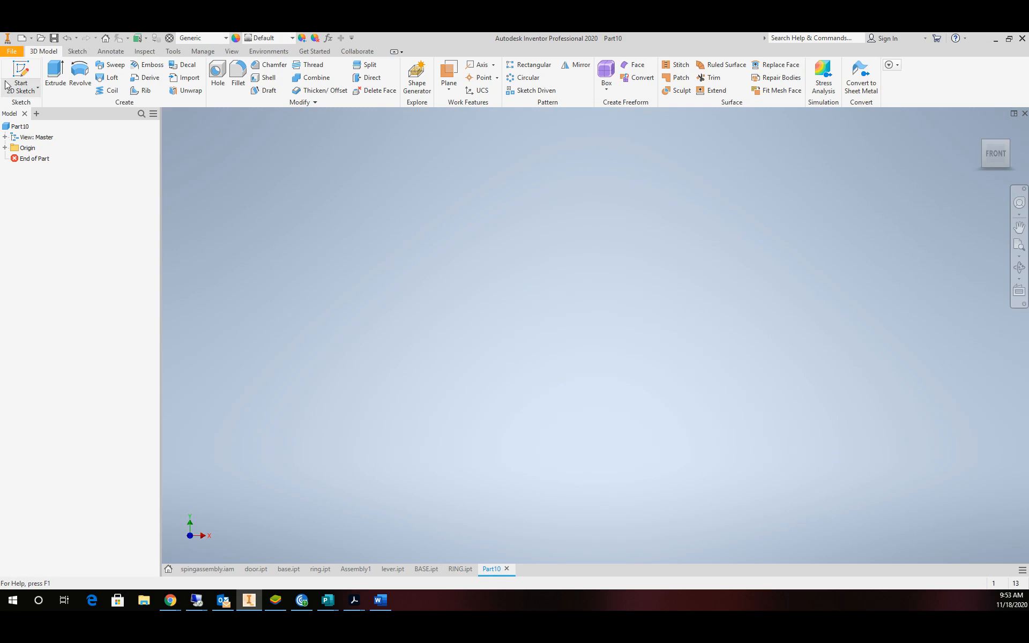
Start a 2D sketch on the XZ origin plane and look straight down onto it.
click(21, 75)
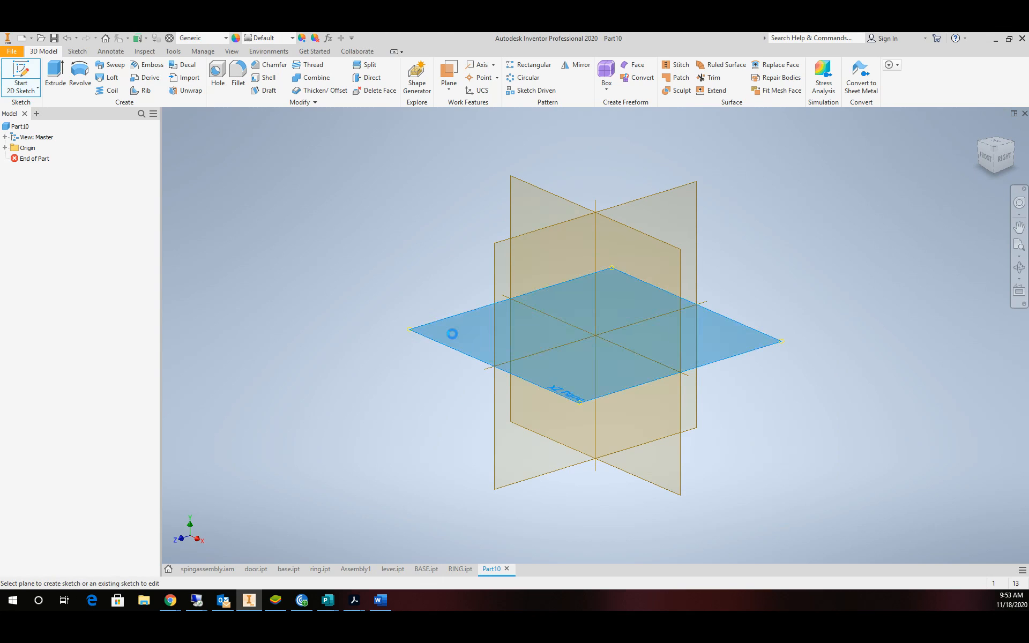
click(451, 333)
click(1002, 148)
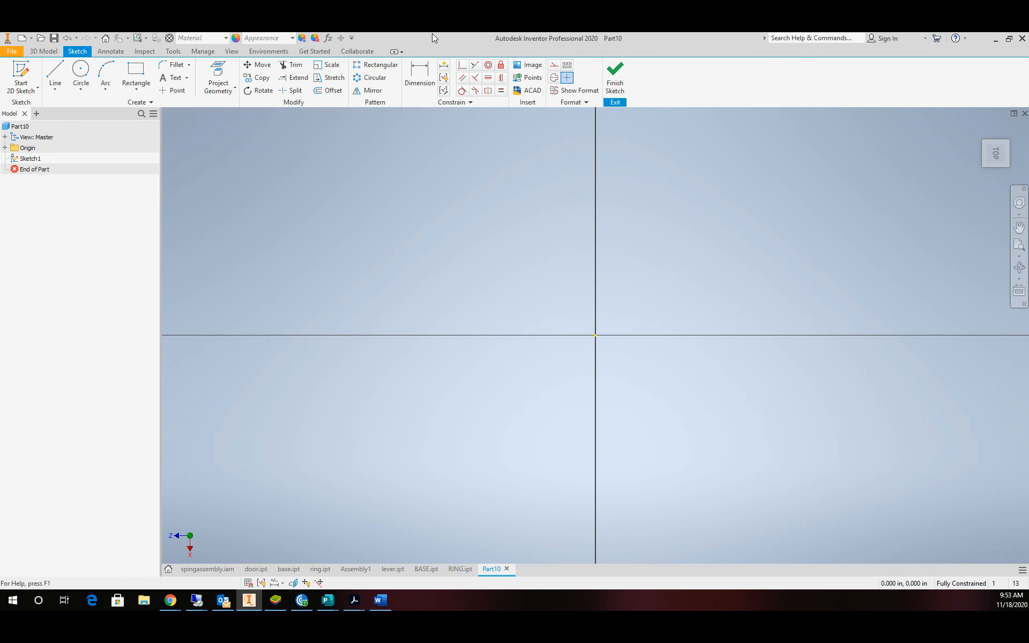
Draw a construction circle on the origin and dimension its diameter 12 in.
click(555, 66)
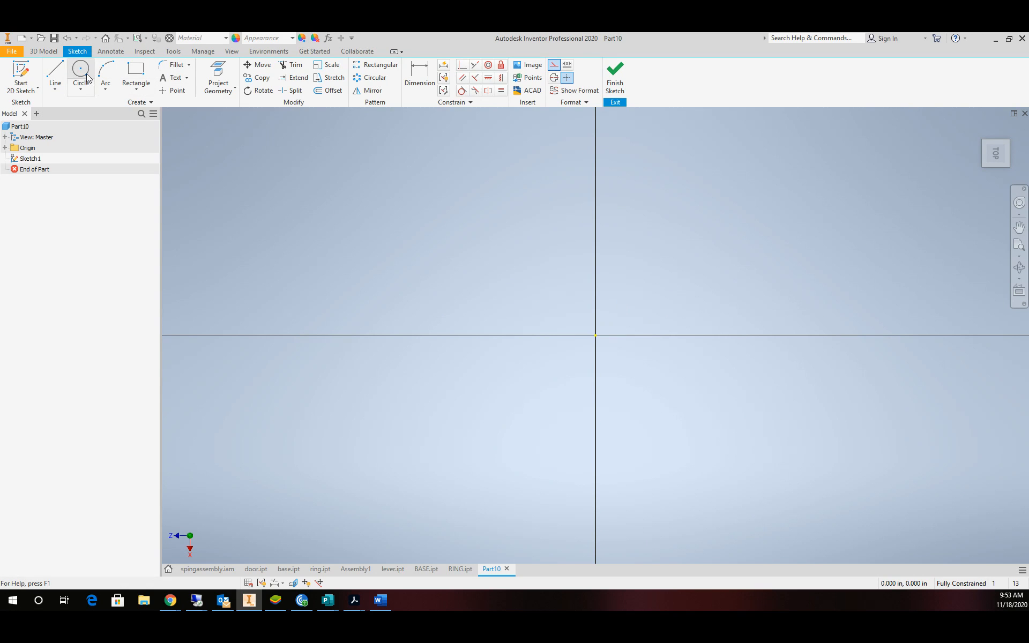
click(81, 75)
click(595, 335)
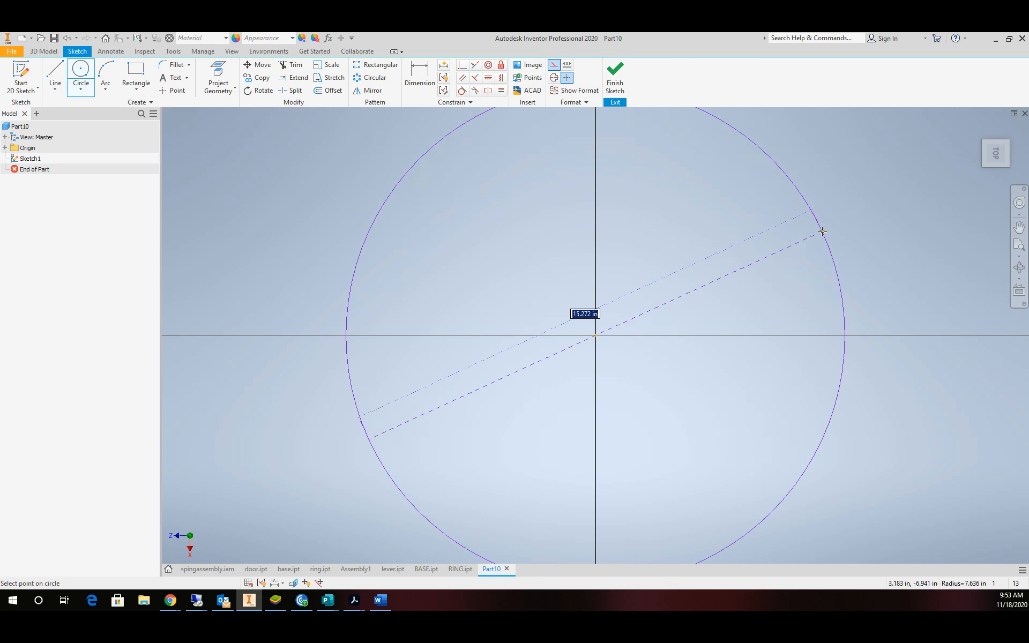
click(420, 75)
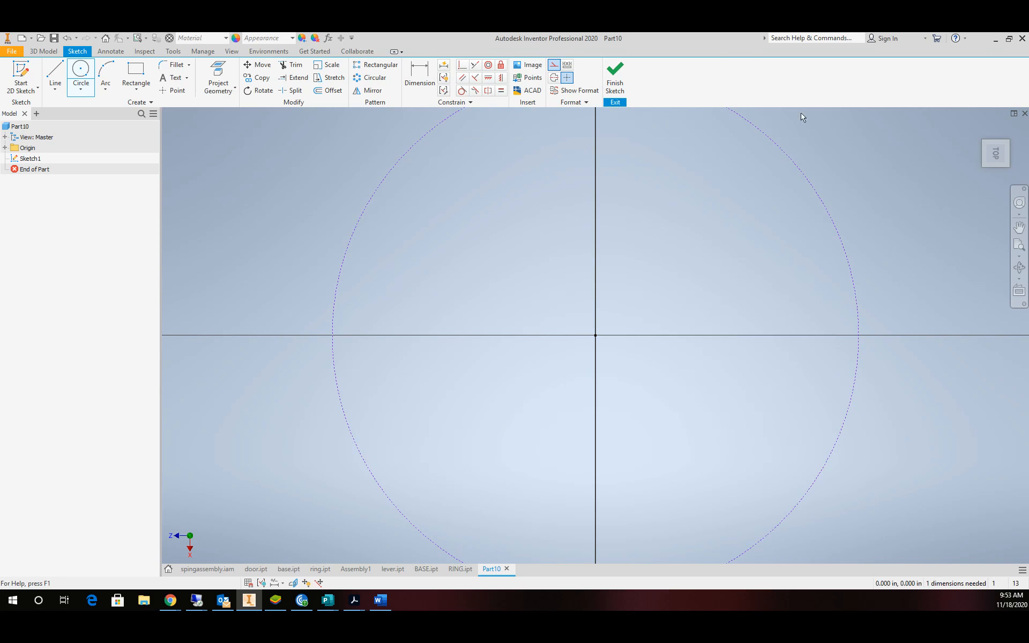
click(797, 168)
click(855, 165)
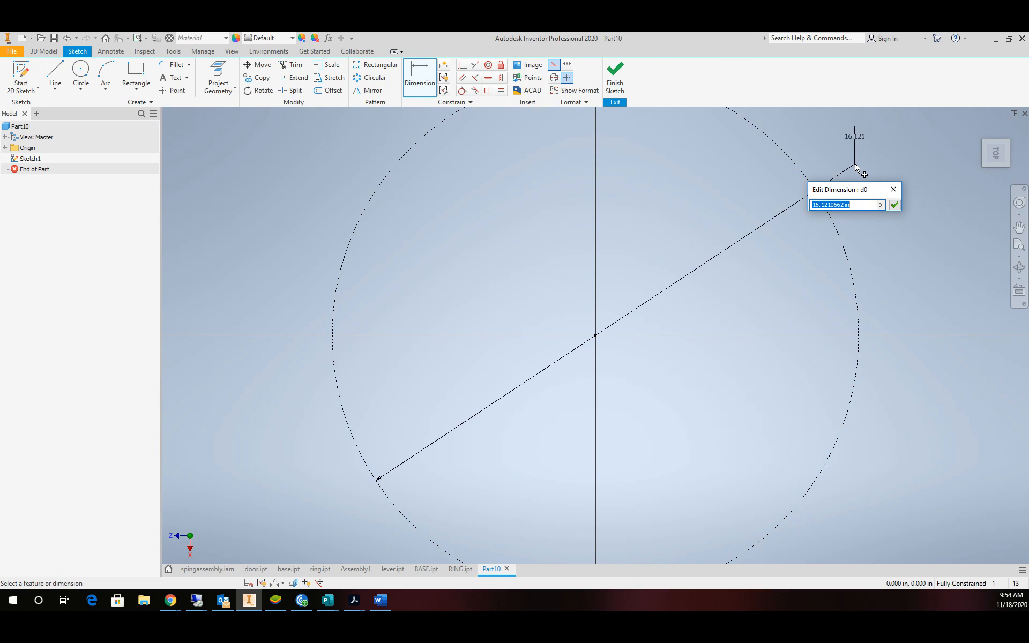
text(12)
key(Return)
scroll(689, 245, up, 1)
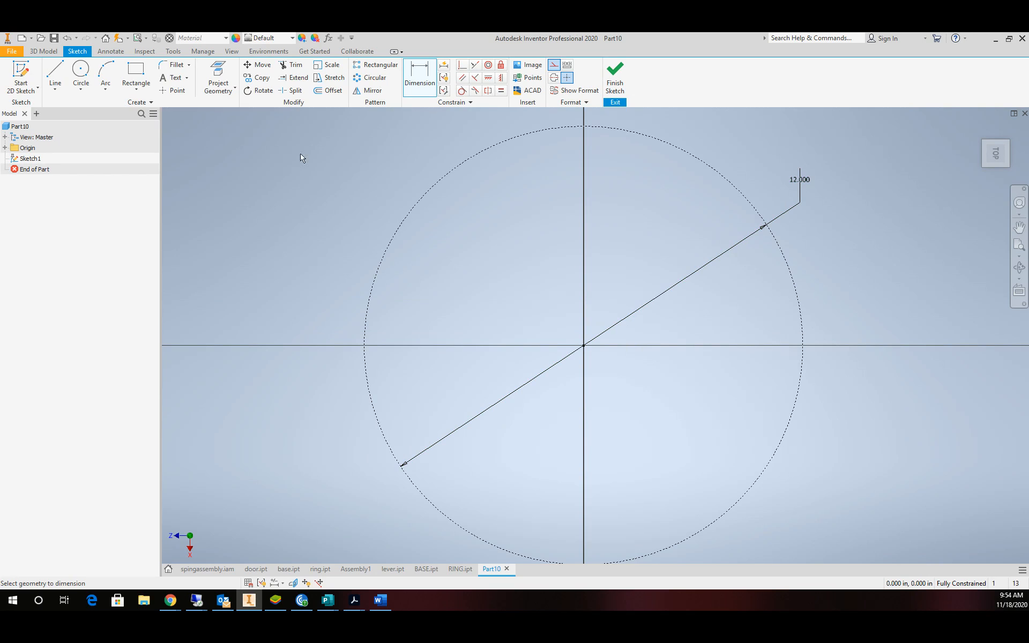
Draw two construction lines from the origin: one horizontal right, one slightly above horizontal.
click(55, 75)
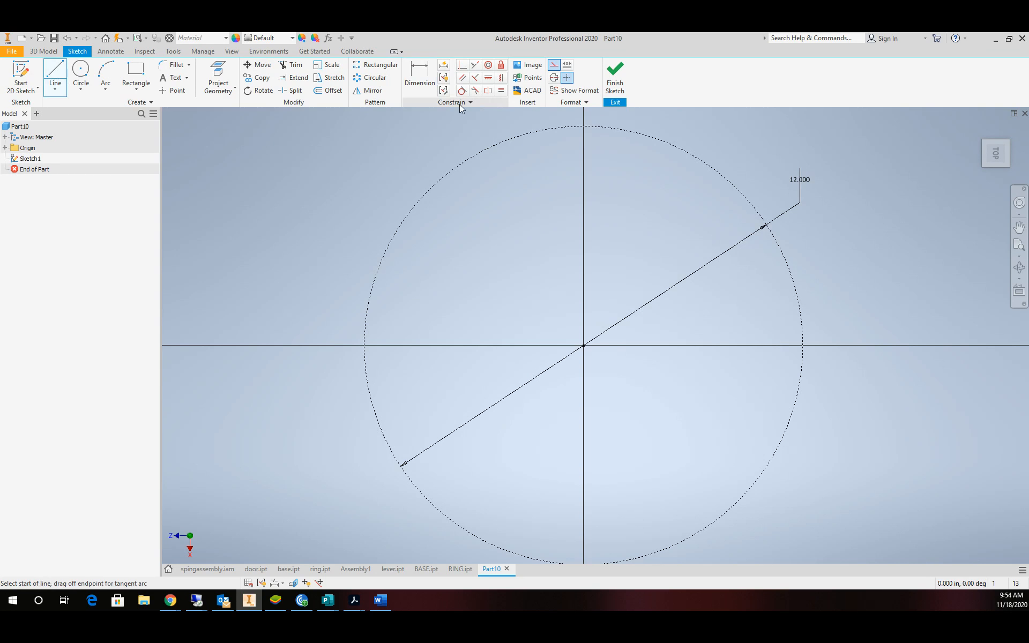
click(584, 346)
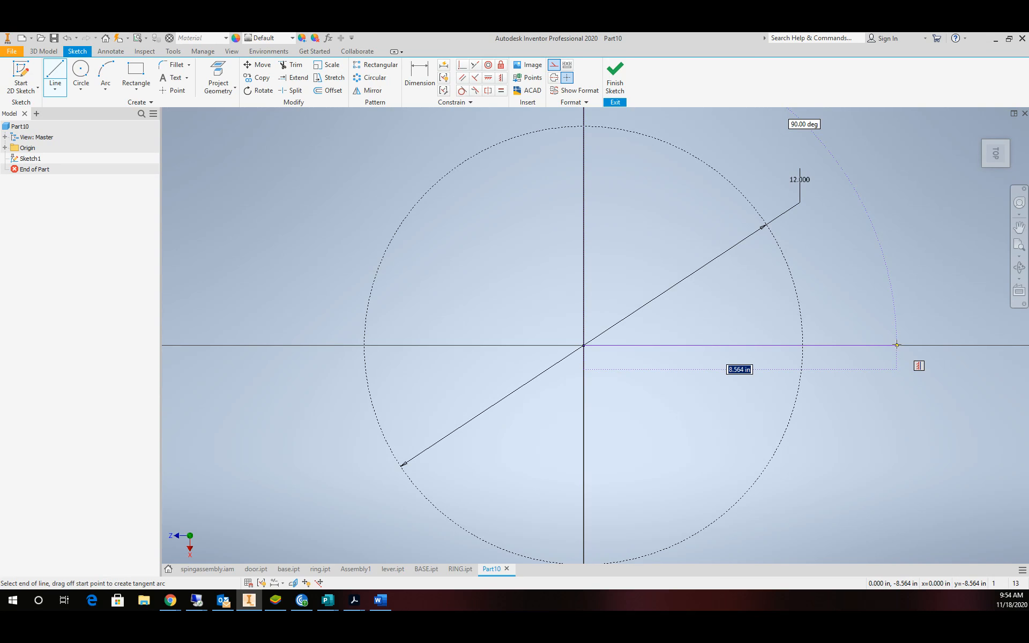
click(897, 346)
key(Escape)
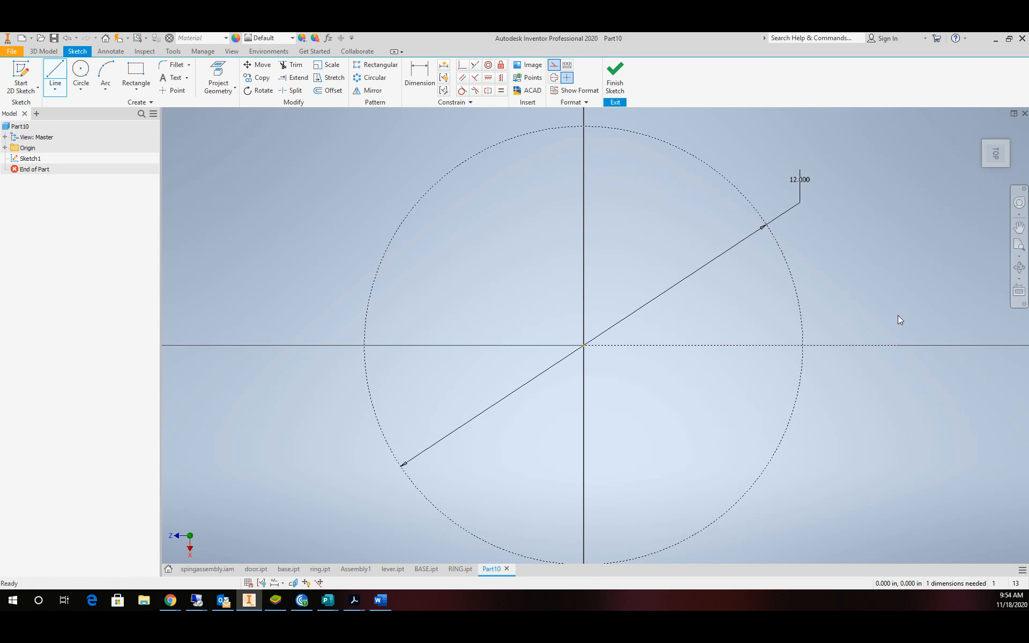
click(70, 74)
click(58, 75)
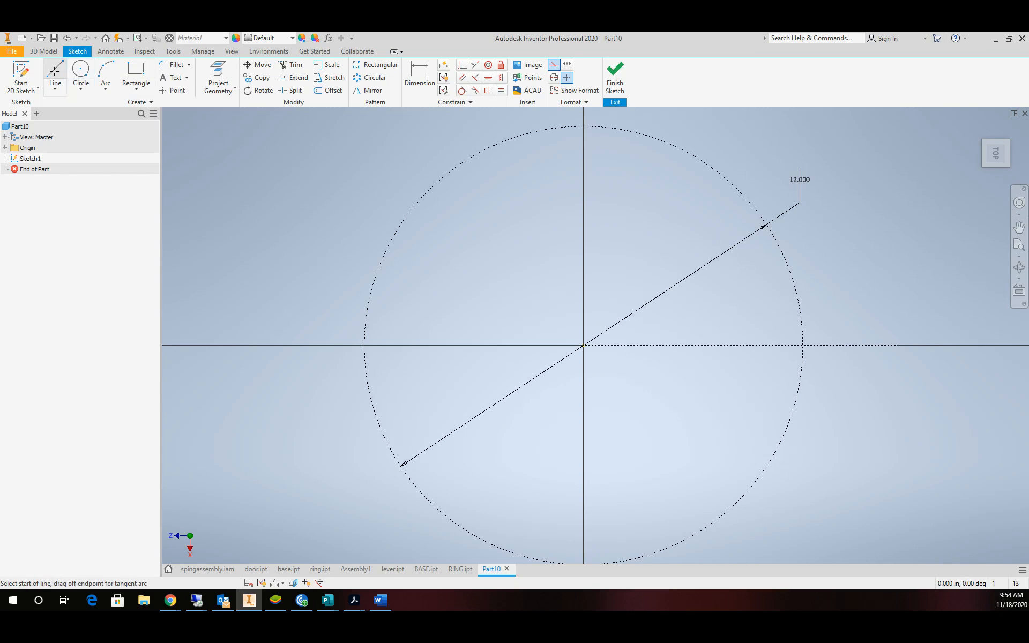
click(584, 347)
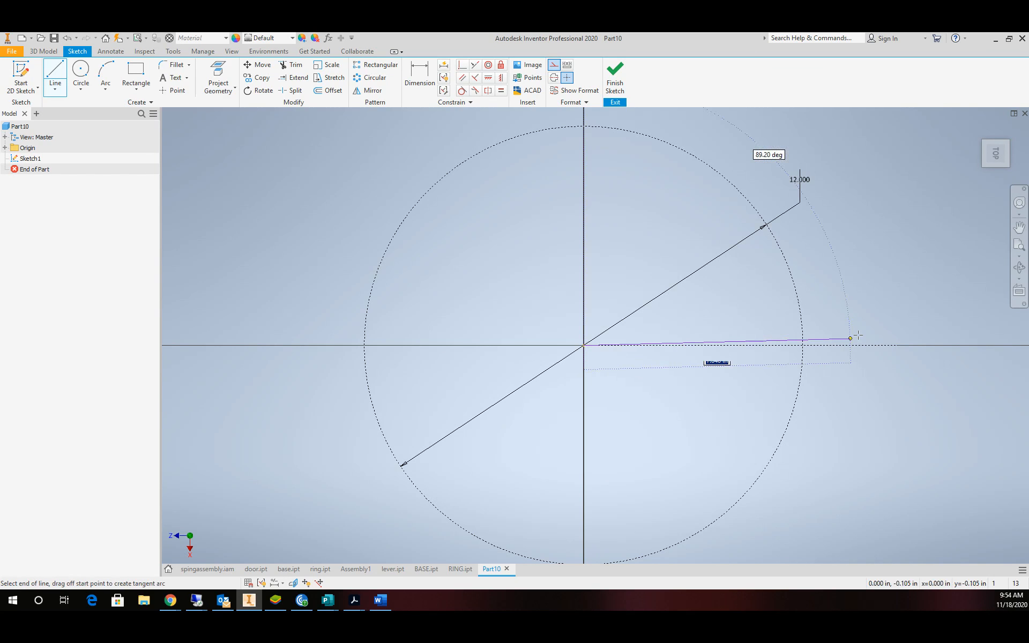
click(865, 315)
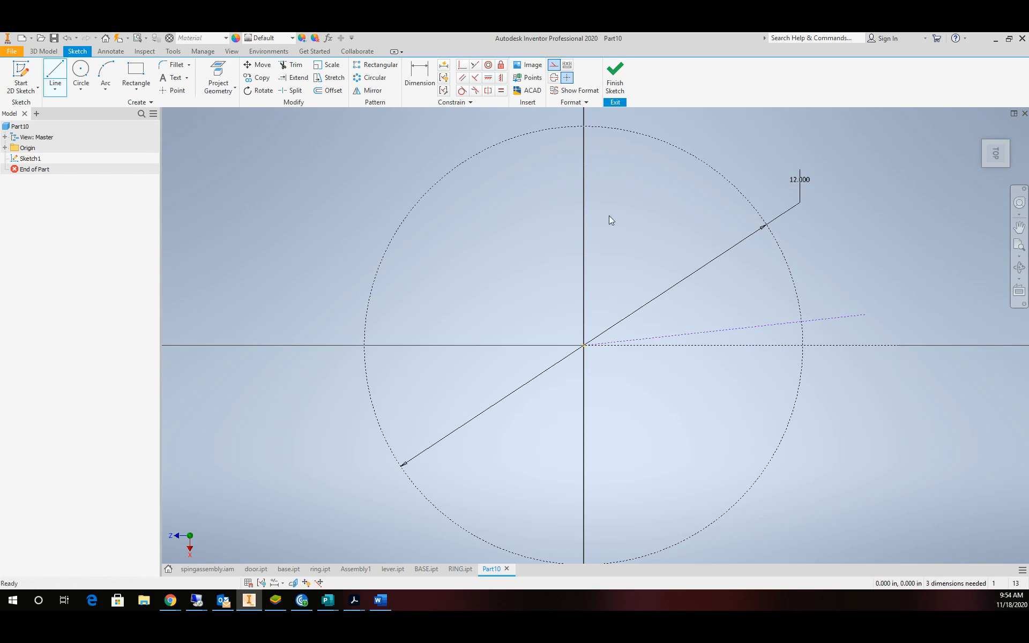
key(Escape)
Add two more construction lines: one straight down, one angled down and slightly right.
click(52, 77)
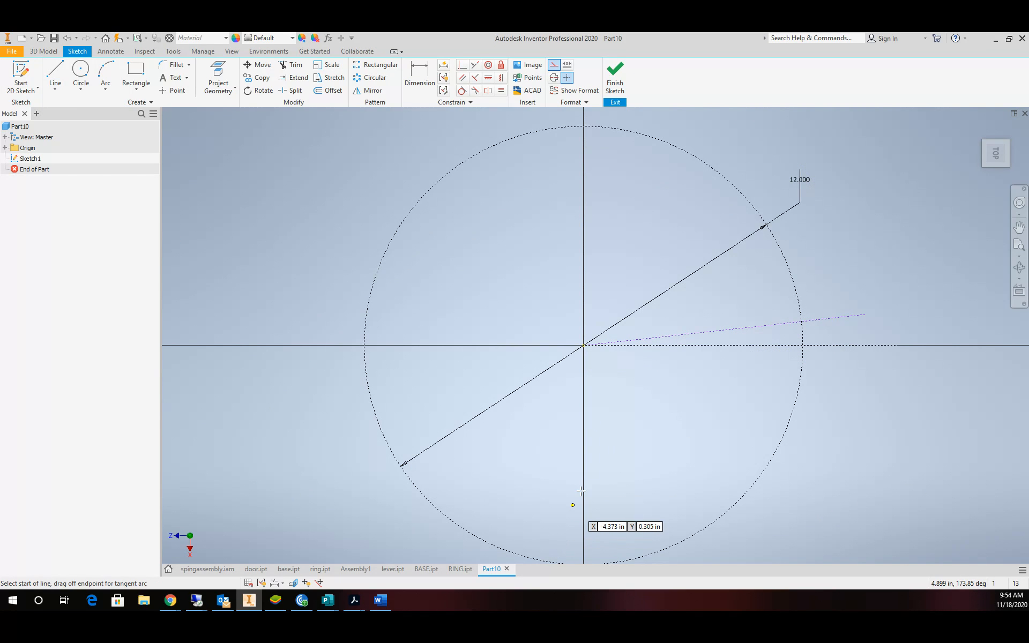
click(584, 347)
scroll(659, 523, down, 5)
scroll(654, 539, up, 3)
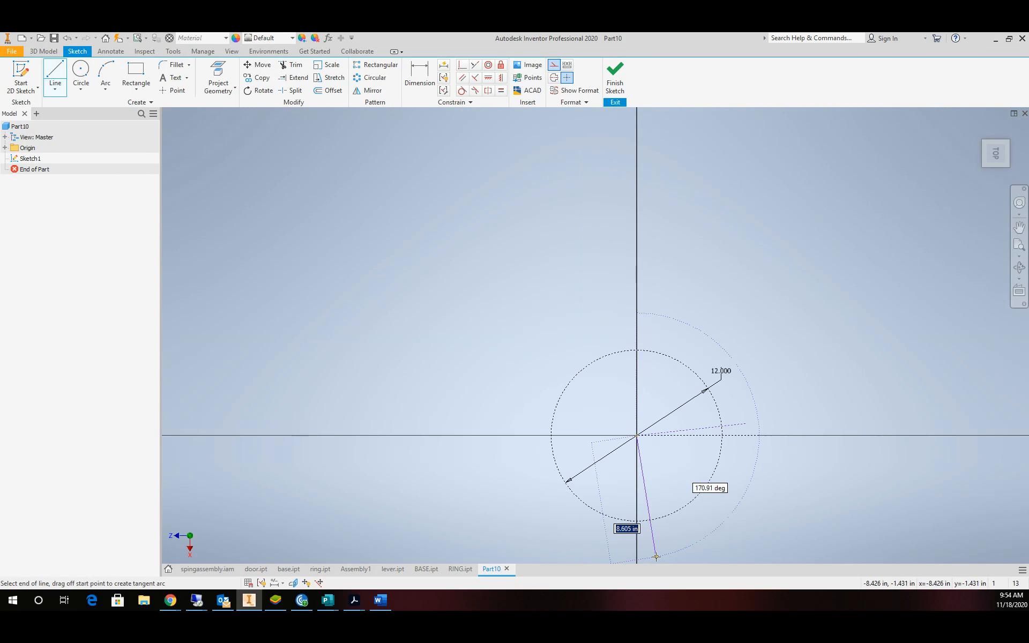
click(636, 558)
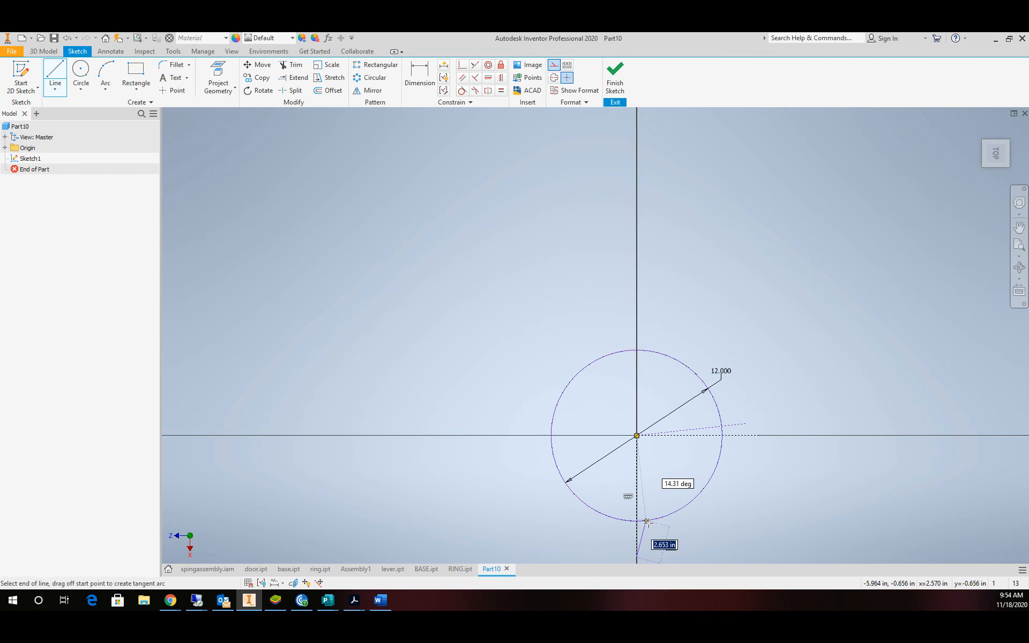
key(Escape)
click(53, 76)
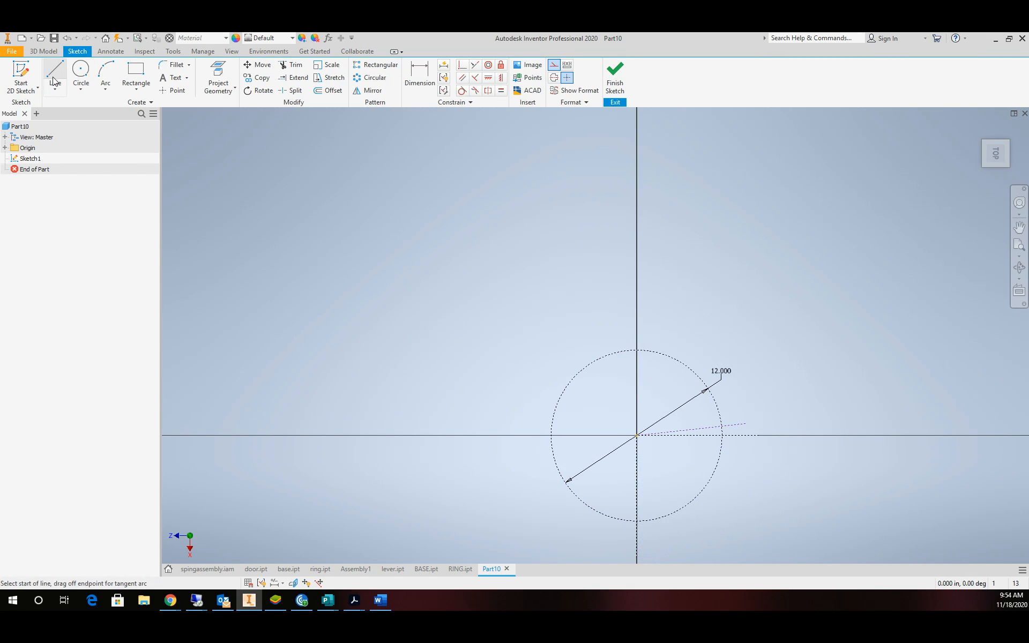
click(637, 437)
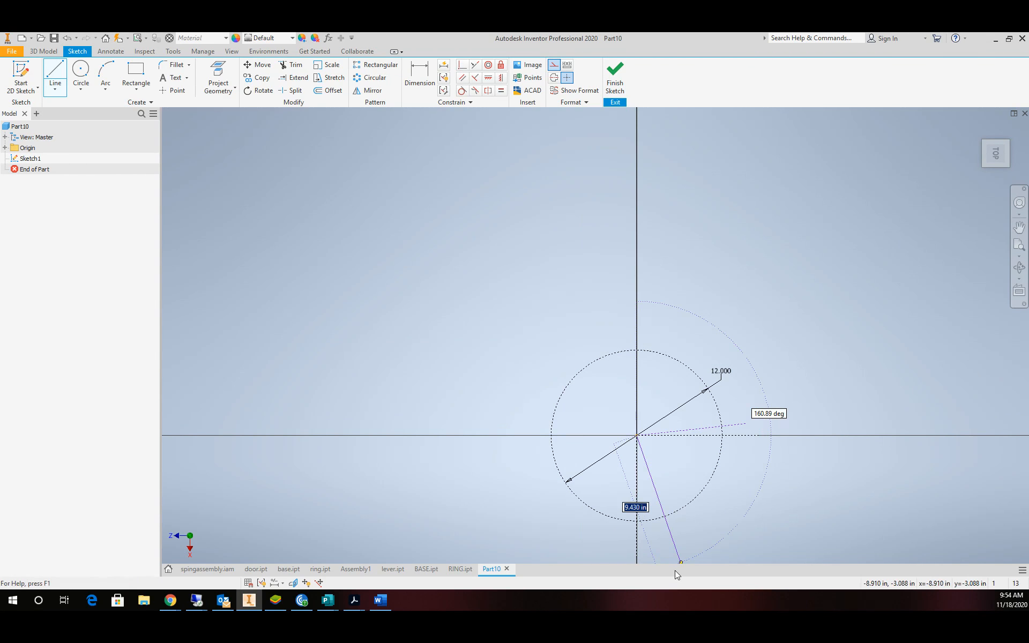
click(654, 558)
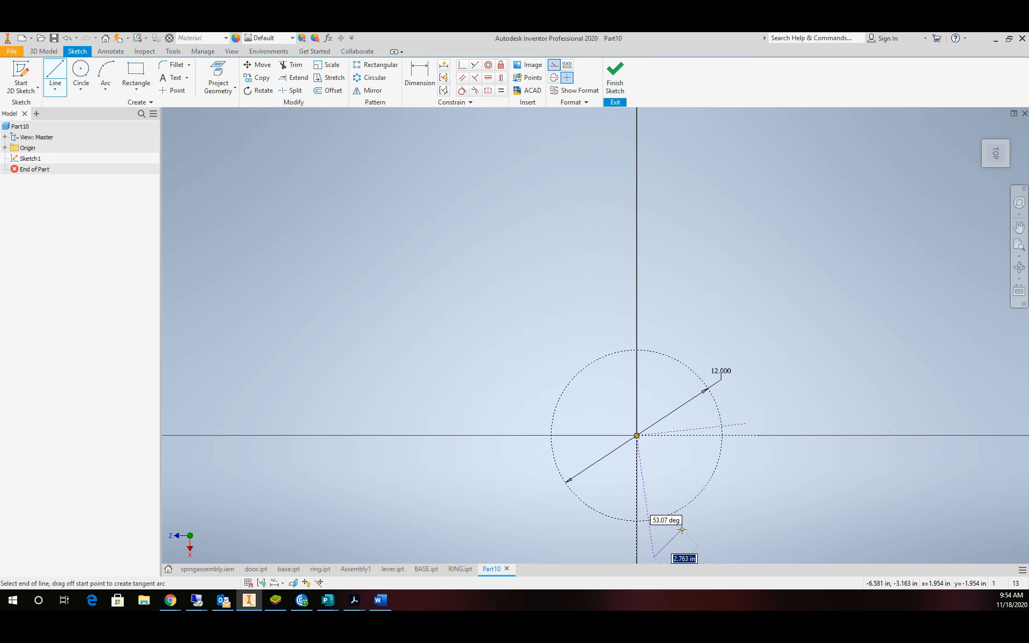
key(Escape)
scroll(683, 460, down, 3)
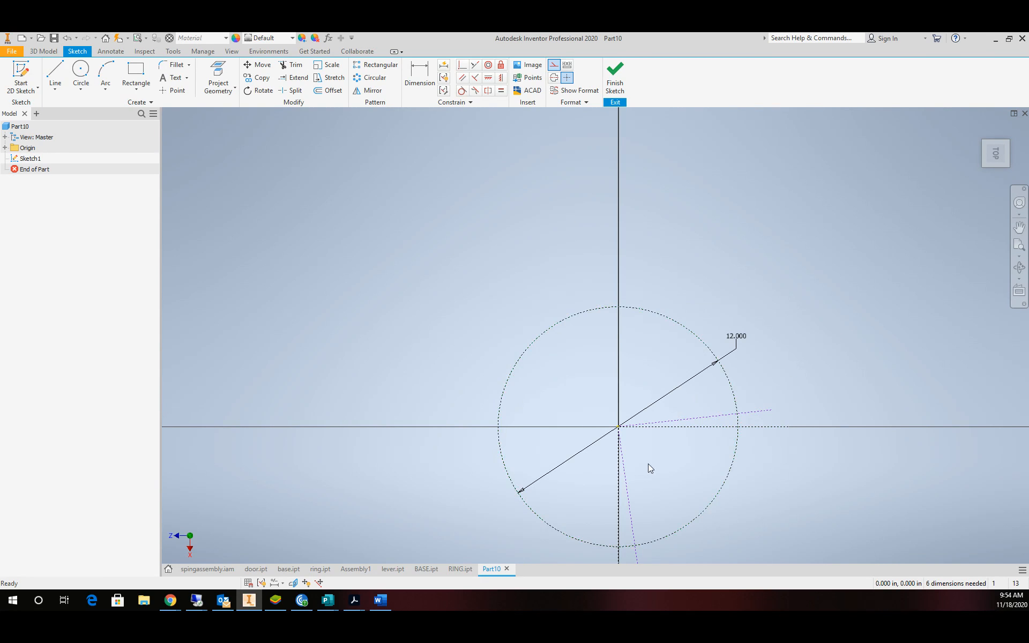
Dimension the right-hand angled line at 6° from horizontal.
click(420, 75)
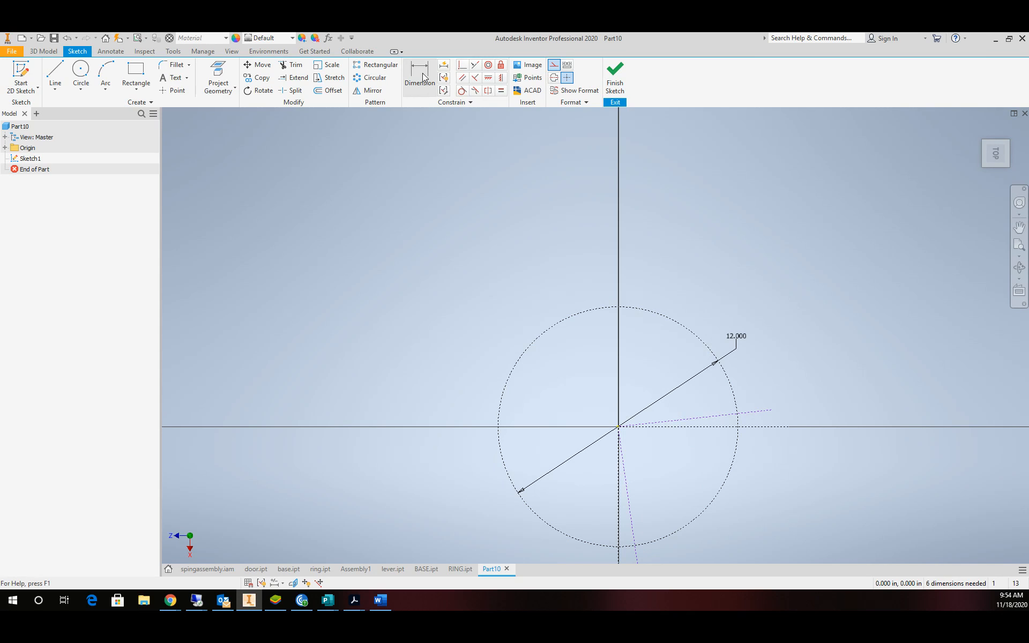
click(696, 418)
click(801, 425)
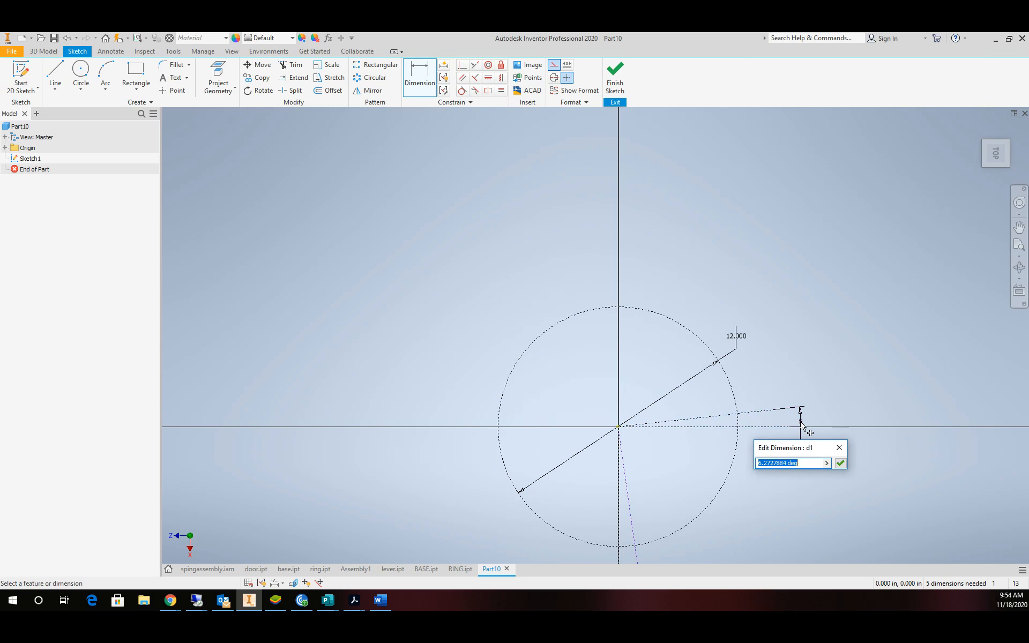
text(6)
key(Return)
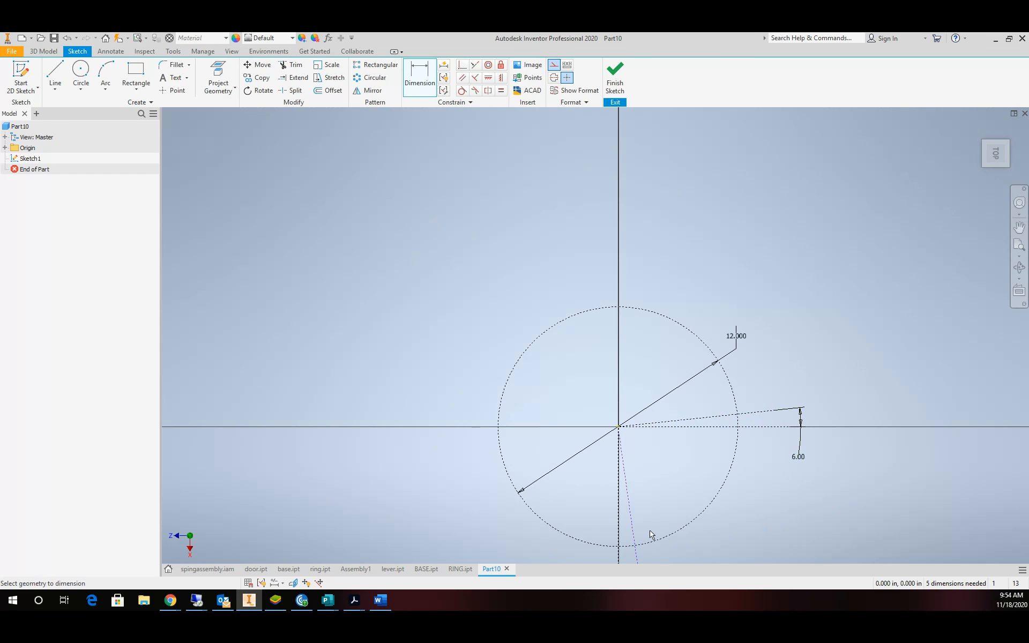
Angle the line below centre from the vertical axis, linked to the 6.00 dimension.
click(636, 540)
click(619, 545)
click(629, 557)
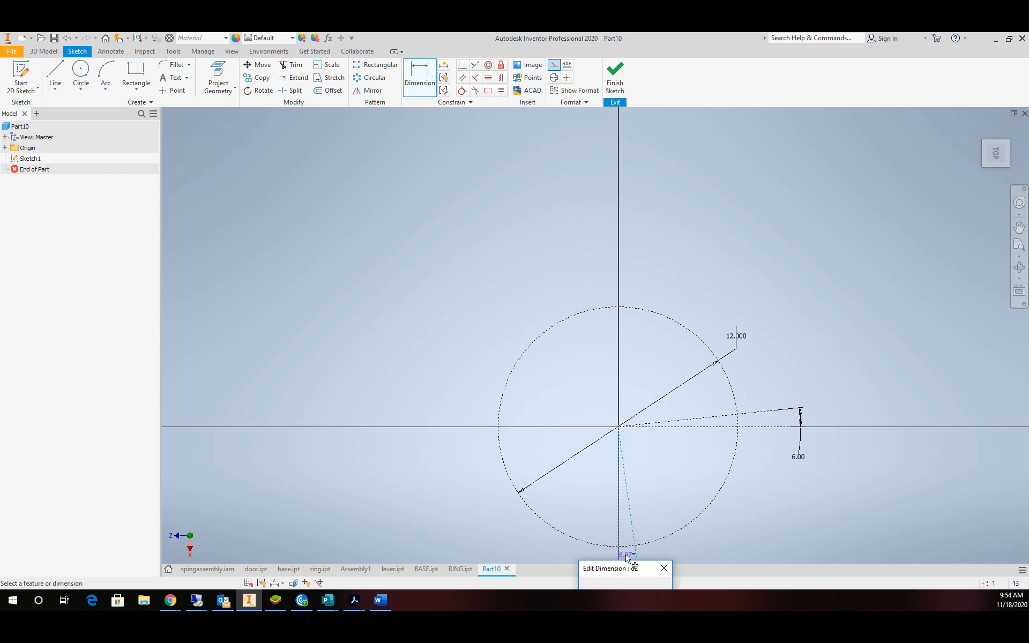
click(799, 459)
click(666, 584)
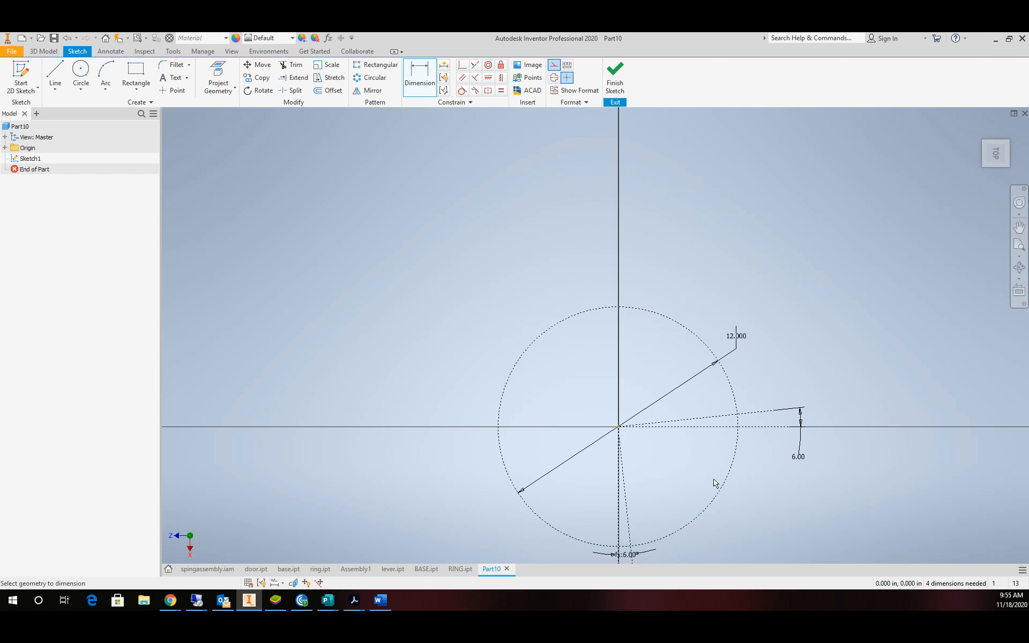
scroll(772, 499, up, 1)
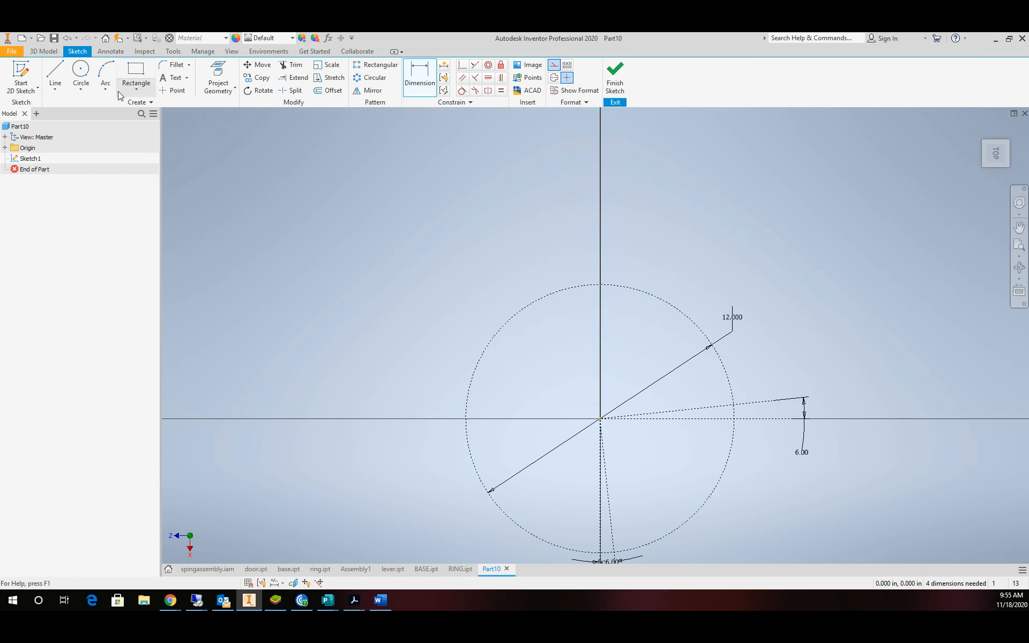
Draw a three-point arc from the origin to the 6° line's circle intersection, as non-construction geometry.
click(106, 76)
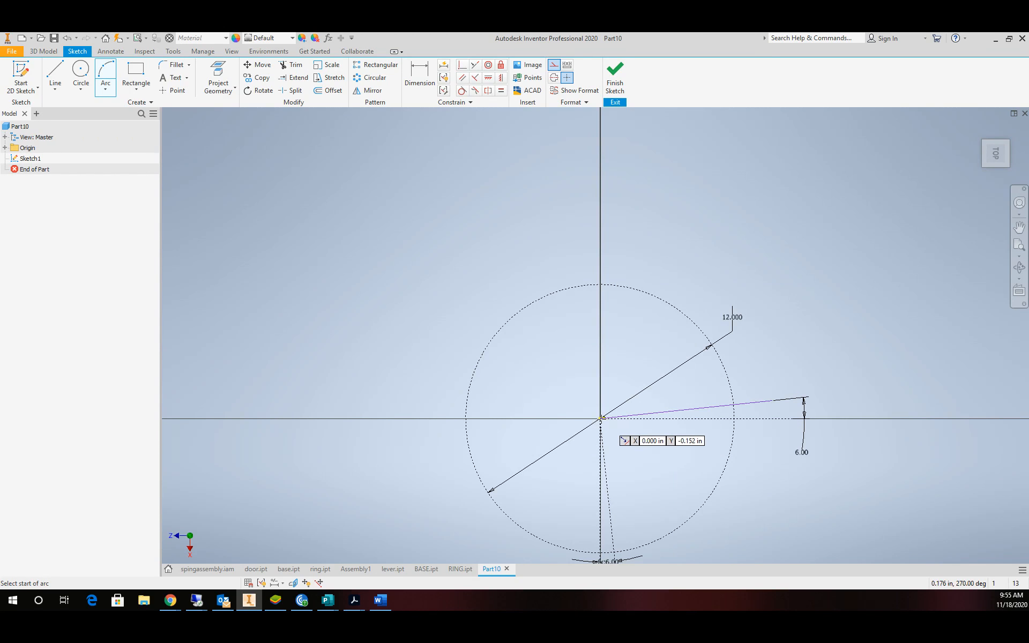
click(601, 418)
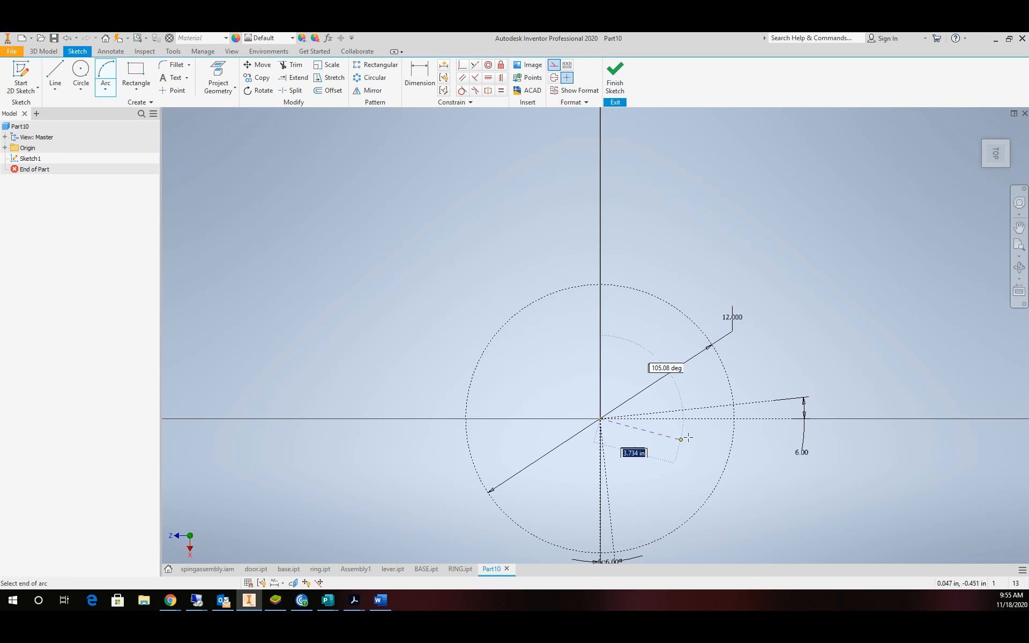
click(735, 404)
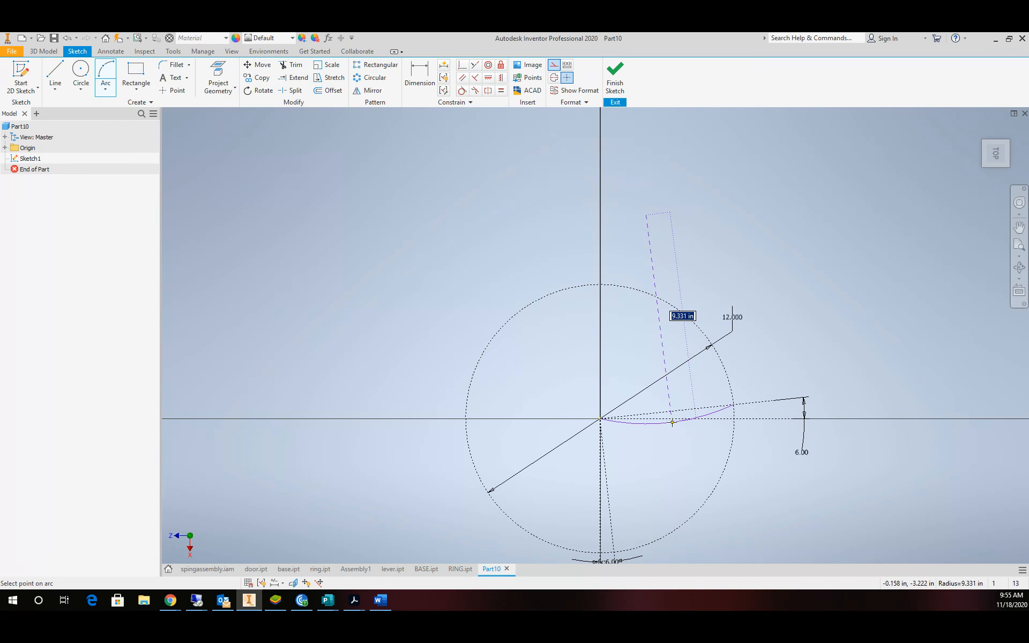
click(672, 423)
key(Escape)
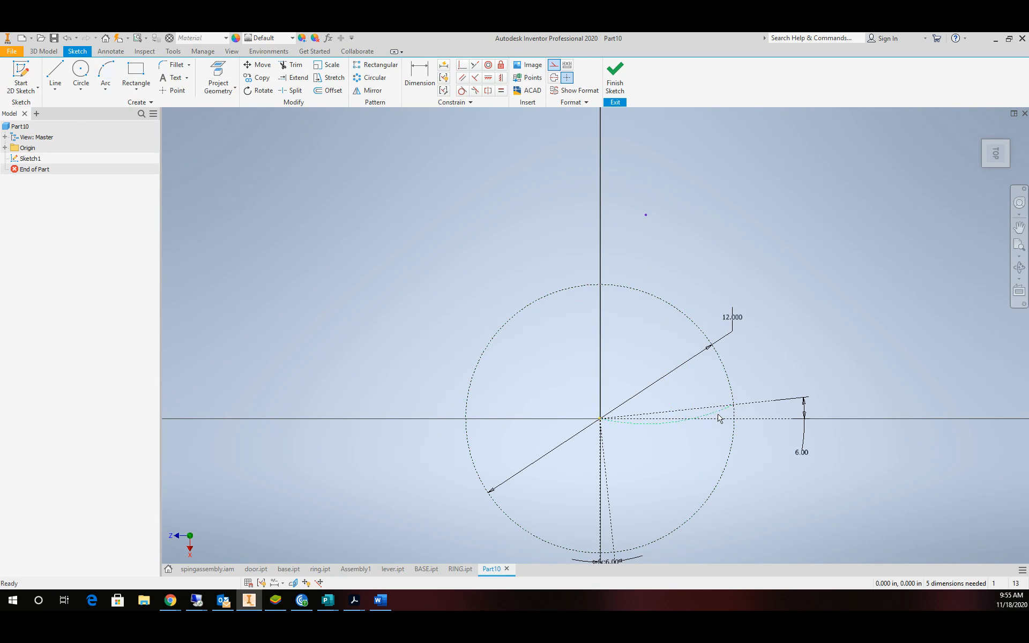
click(718, 415)
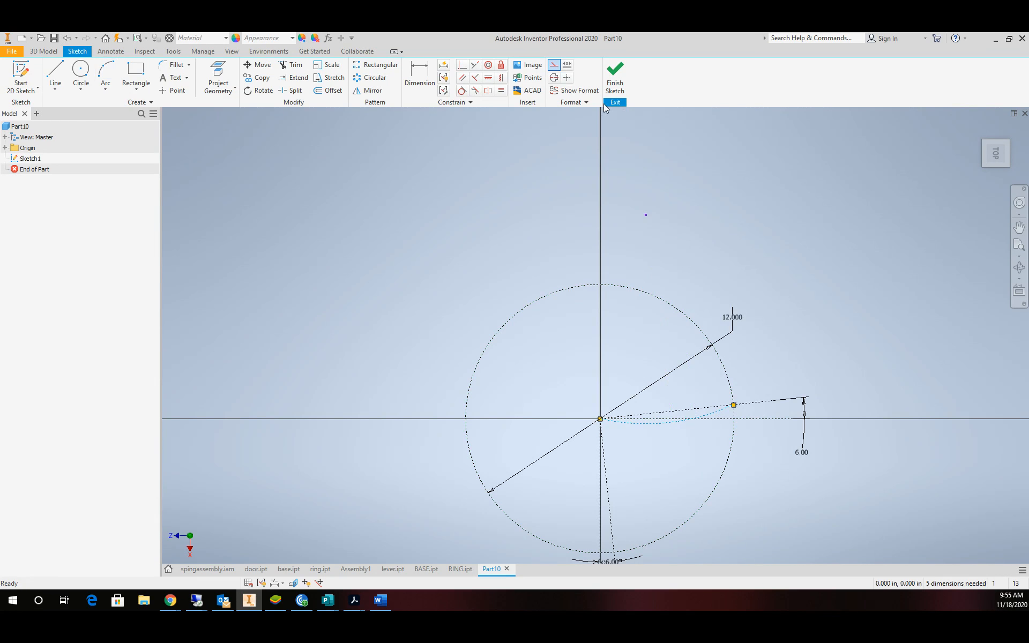
click(553, 65)
scroll(742, 512, down, 5)
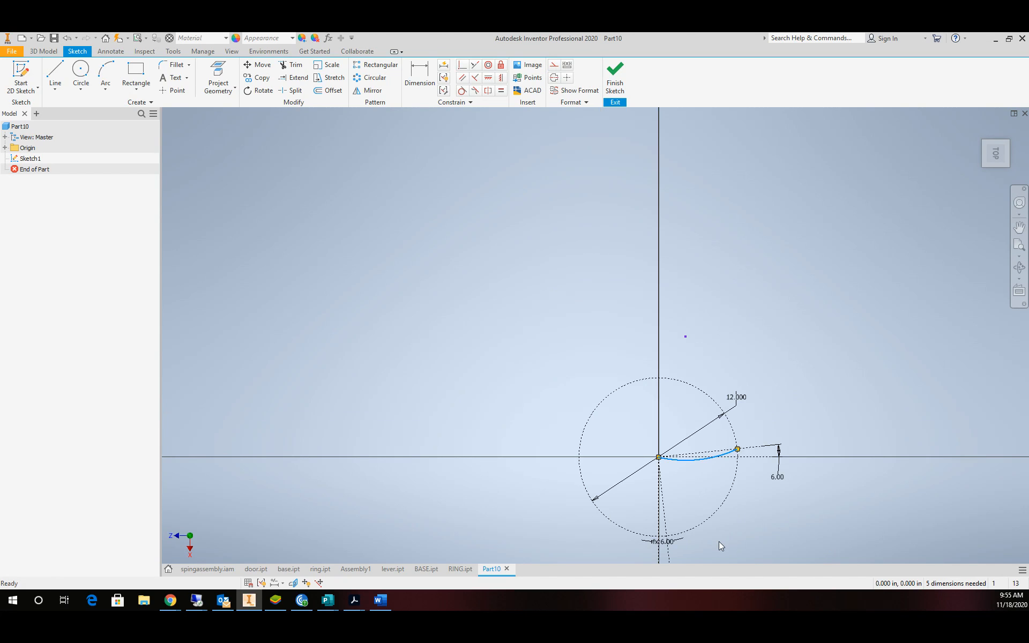
scroll(716, 547, up, 6)
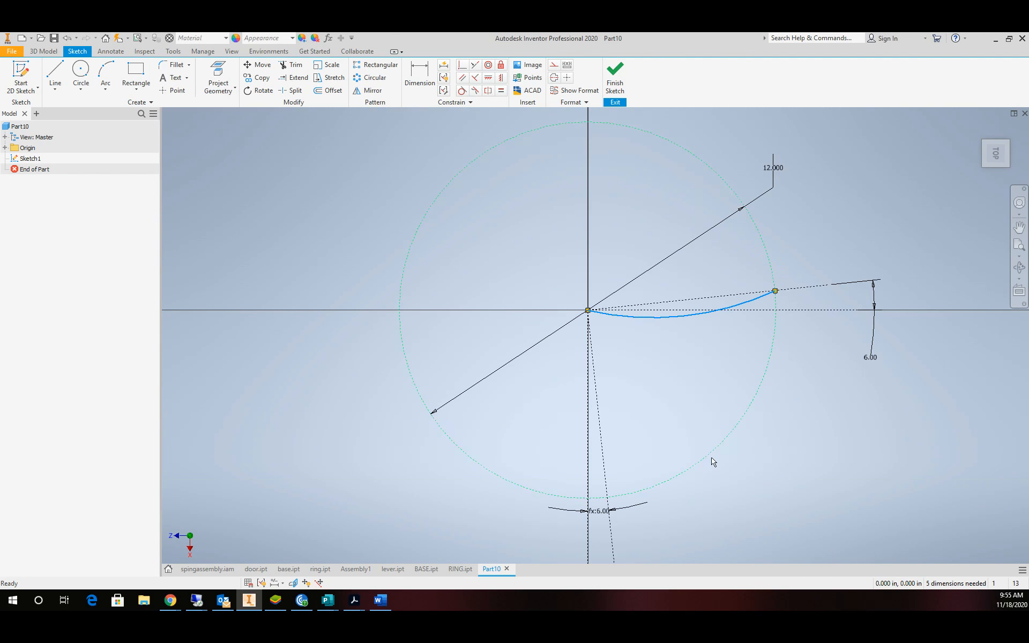
Circular-pattern the arc 4 times about the origin, then make the upper copy construction.
click(669, 320)
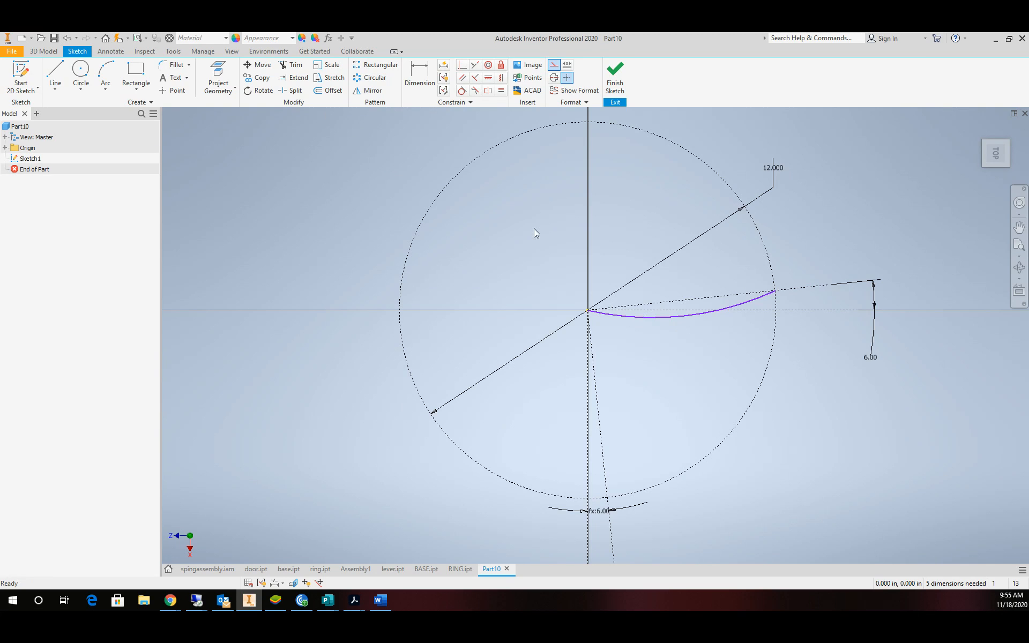
click(373, 79)
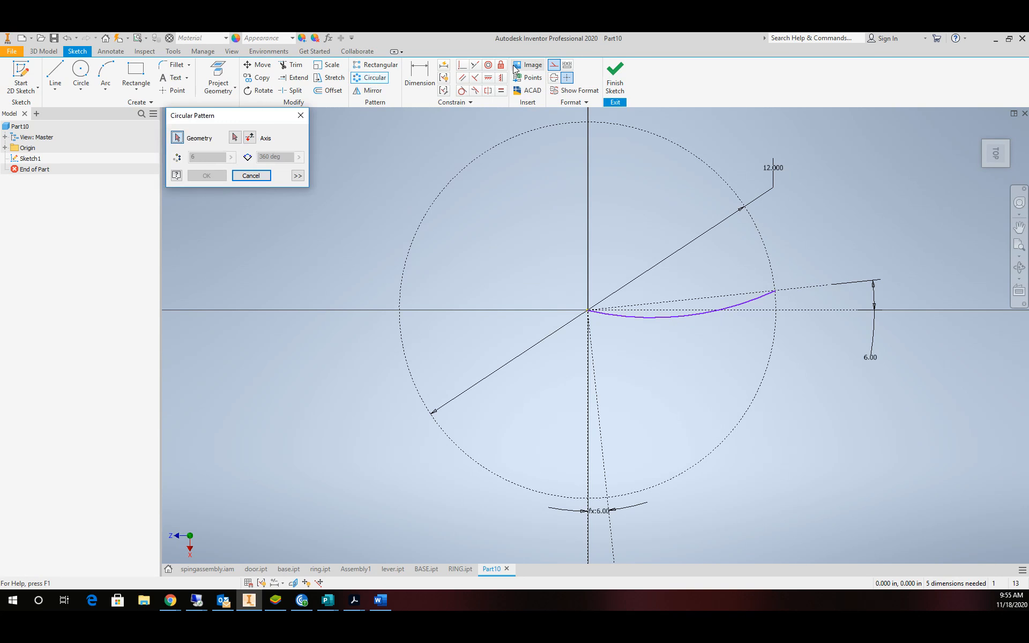
click(666, 319)
click(235, 138)
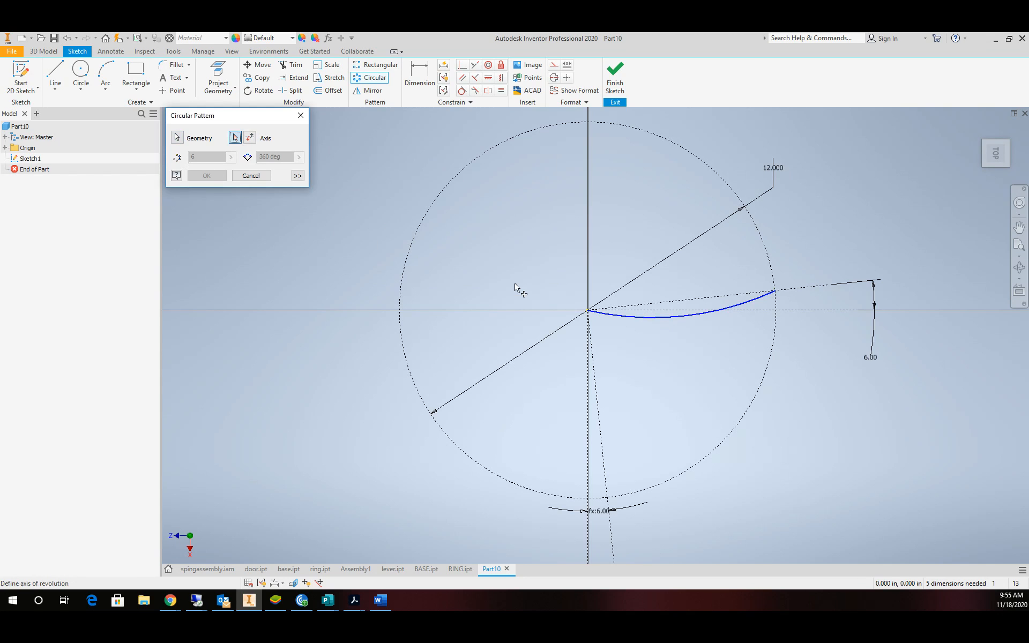
click(588, 312)
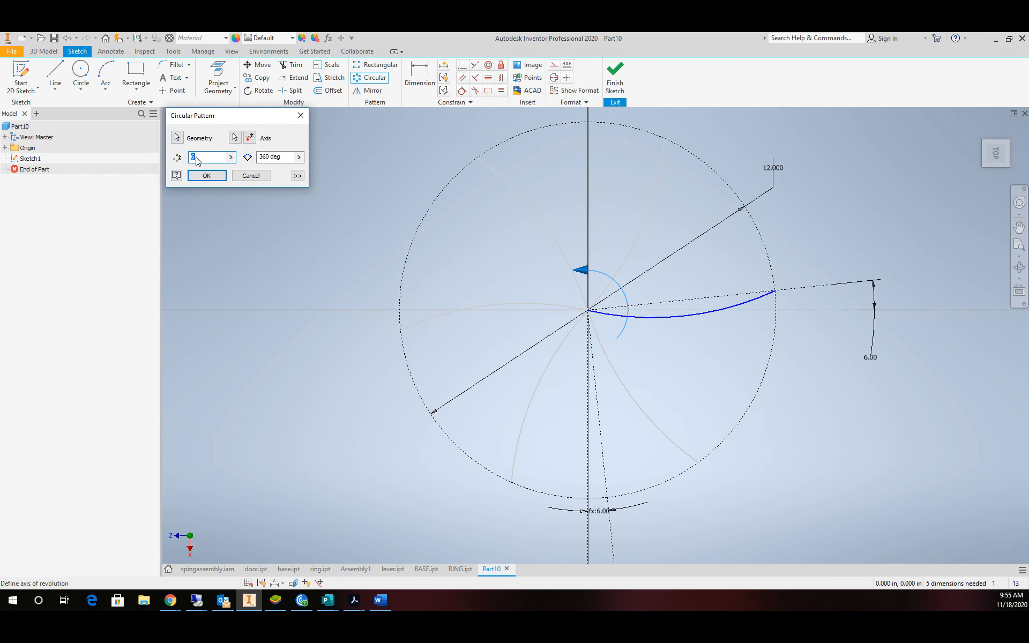
text(4)
key(Return)
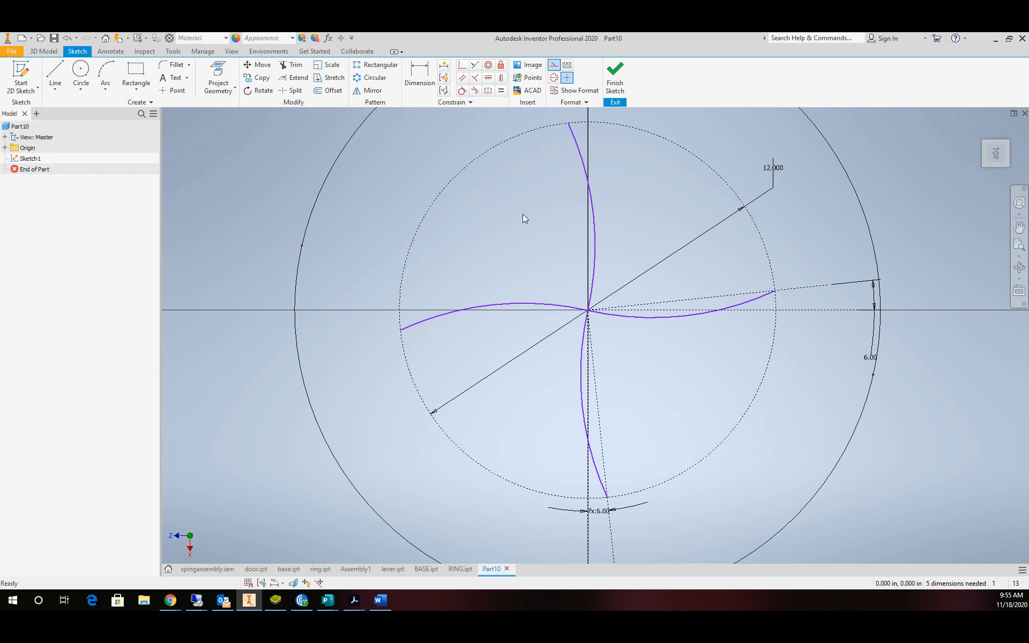
click(588, 224)
click(555, 65)
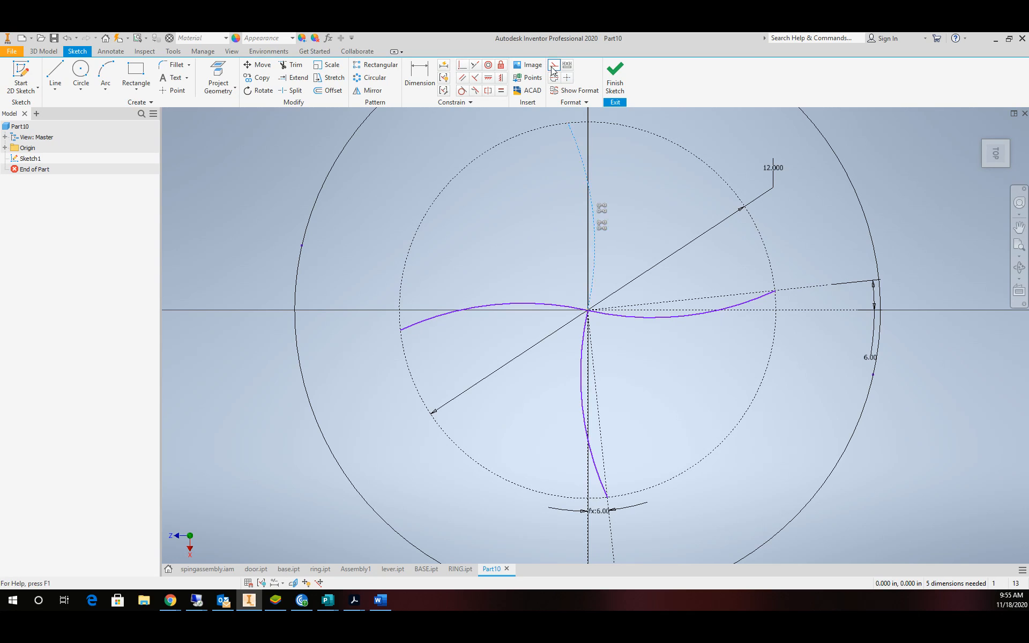
Make the left patterned arc construction geometry.
click(540, 304)
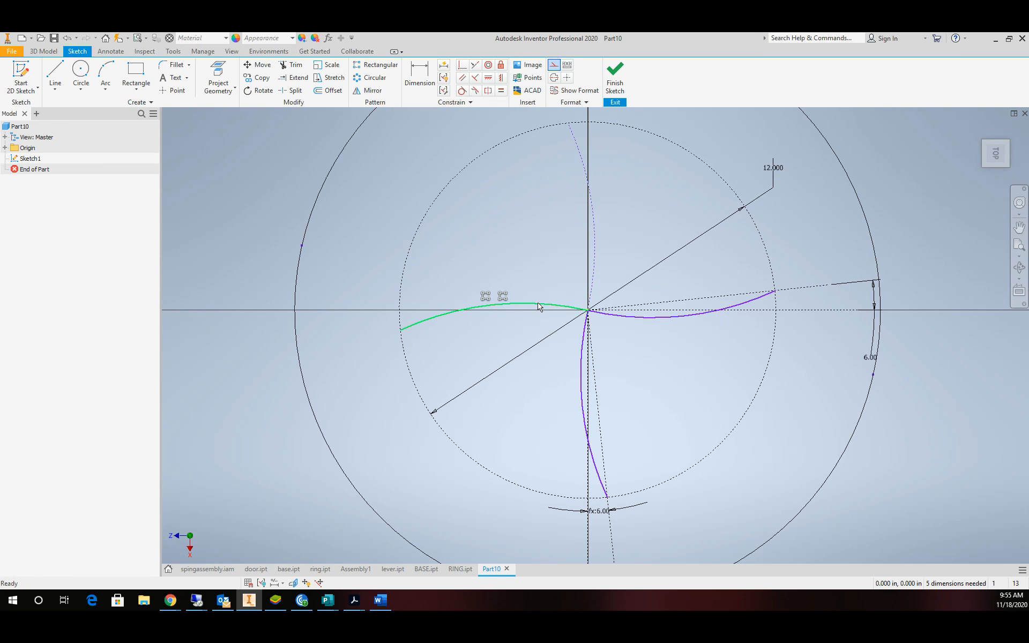
click(555, 65)
scroll(751, 404, down, 3)
scroll(750, 404, up, 4)
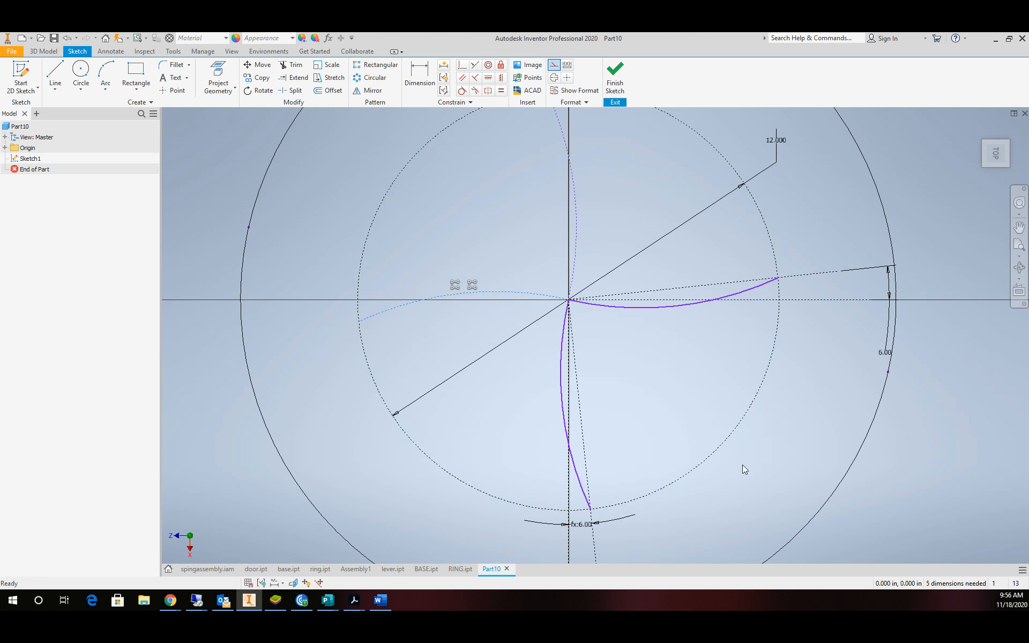
Remove the construction circle, its angled line and the 12.000 dimension.
click(81, 72)
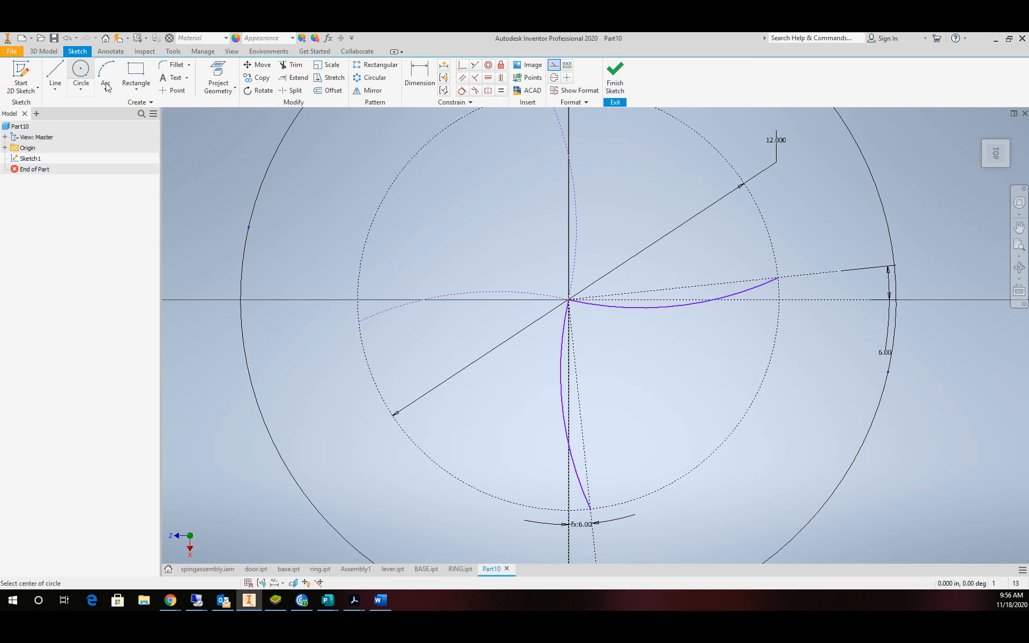
click(569, 300)
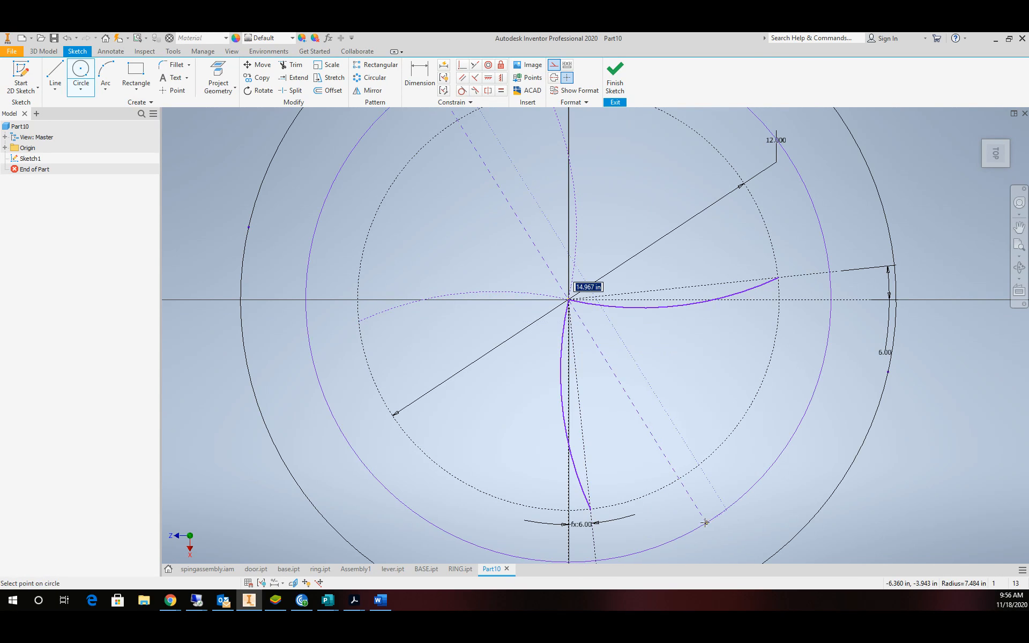
key(Escape)
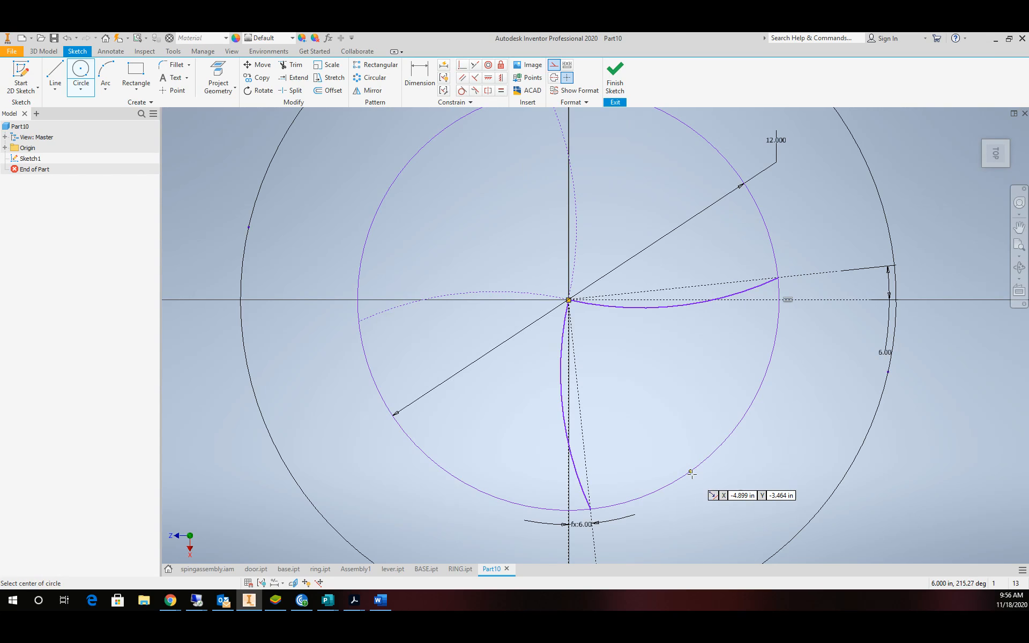
key(Escape)
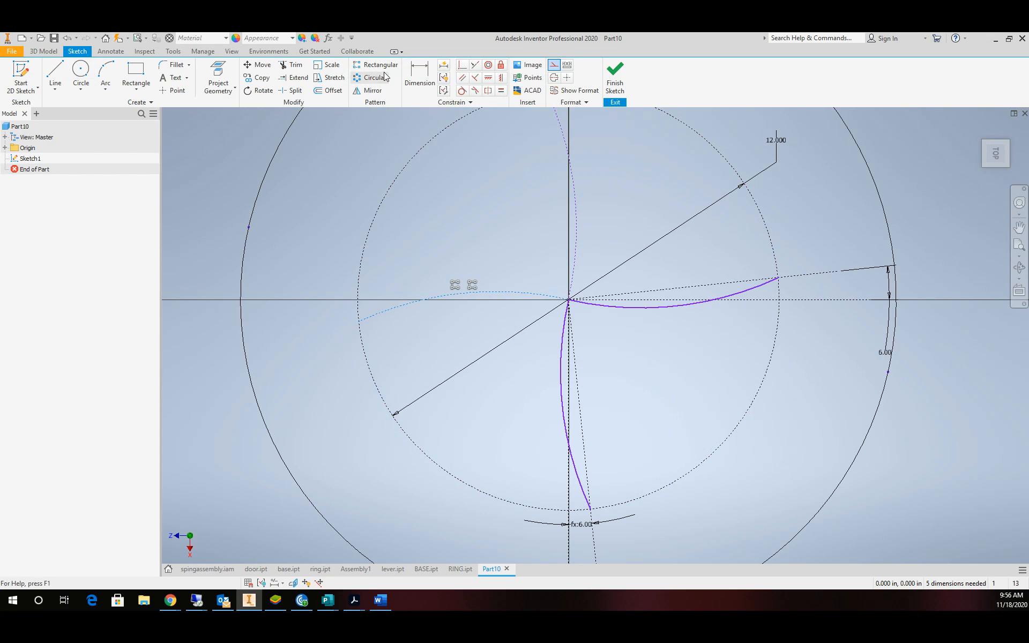
click(292, 66)
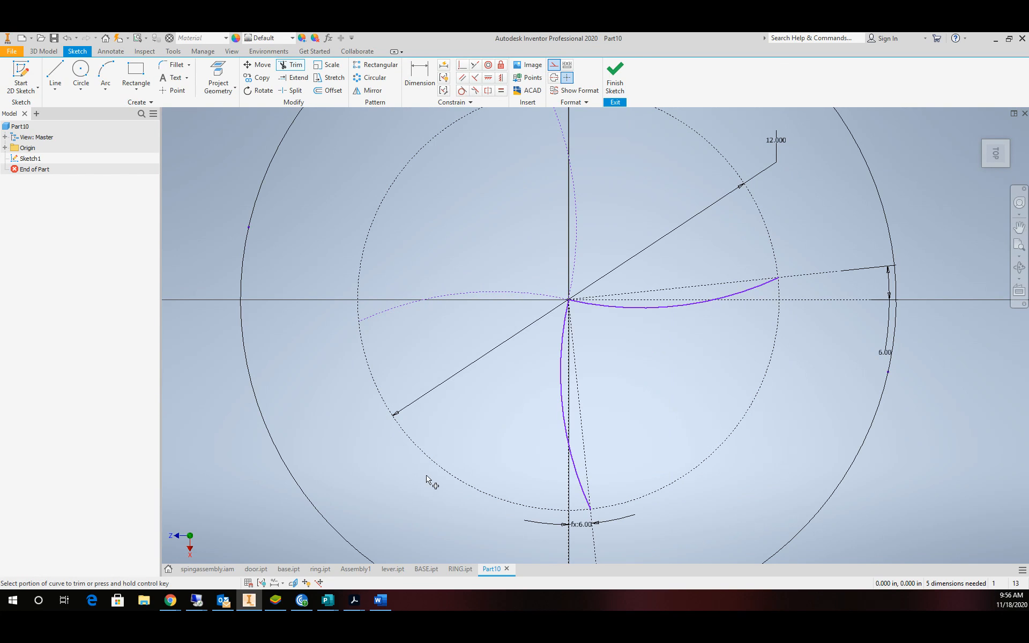
click(451, 476)
key(Escape)
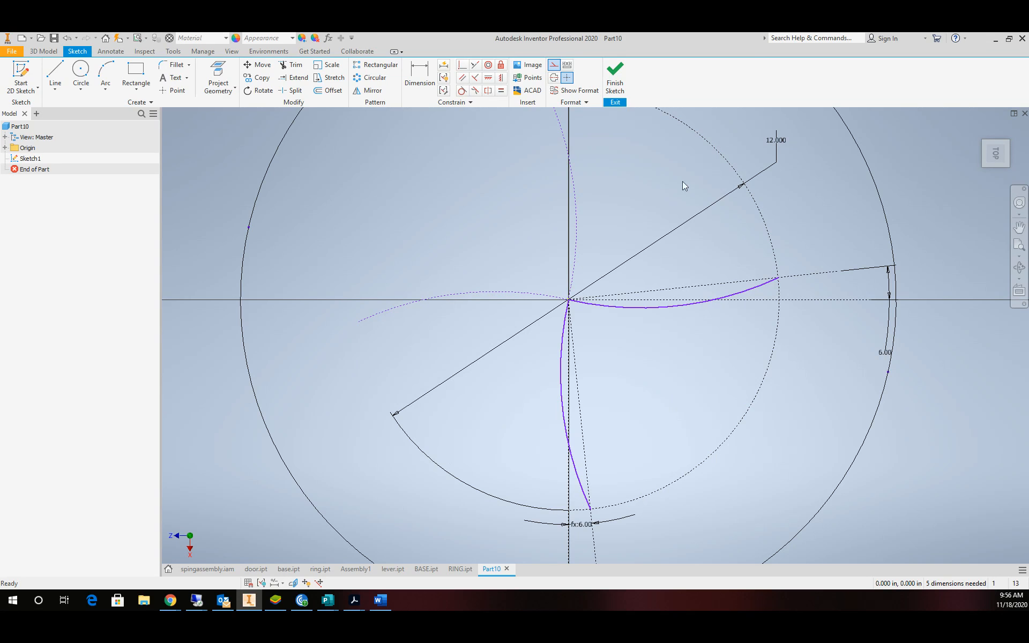
key(Delete)
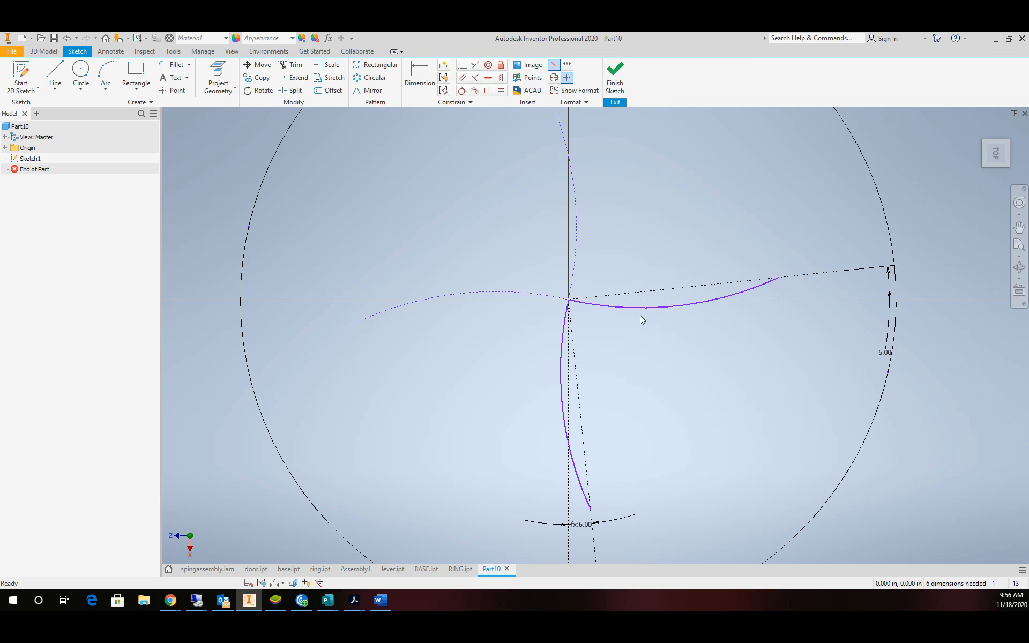
Draw a new regular circle centred on the origin.
click(81, 75)
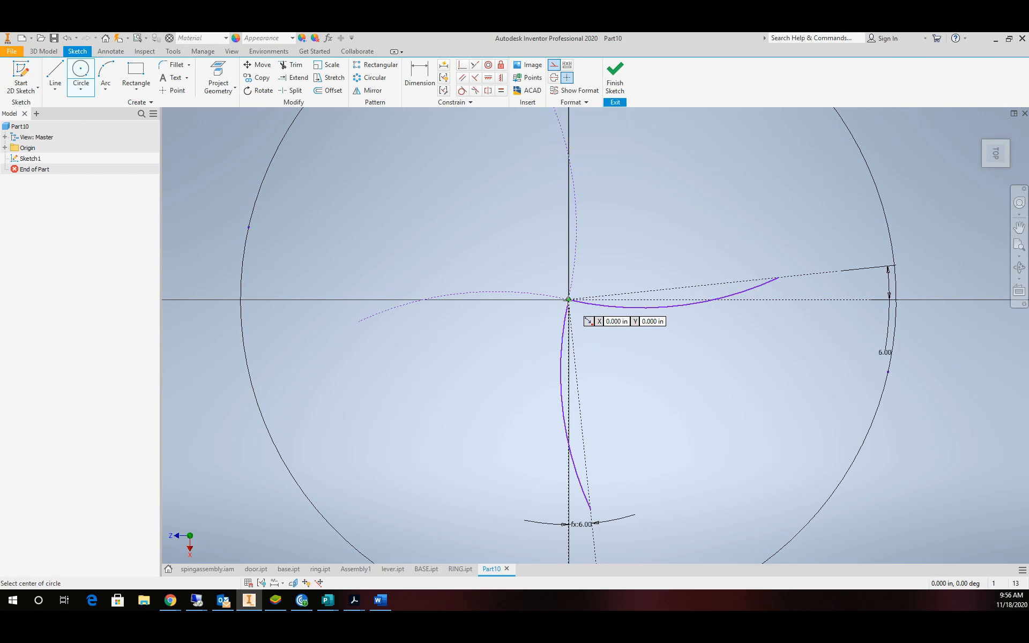
click(569, 299)
click(756, 185)
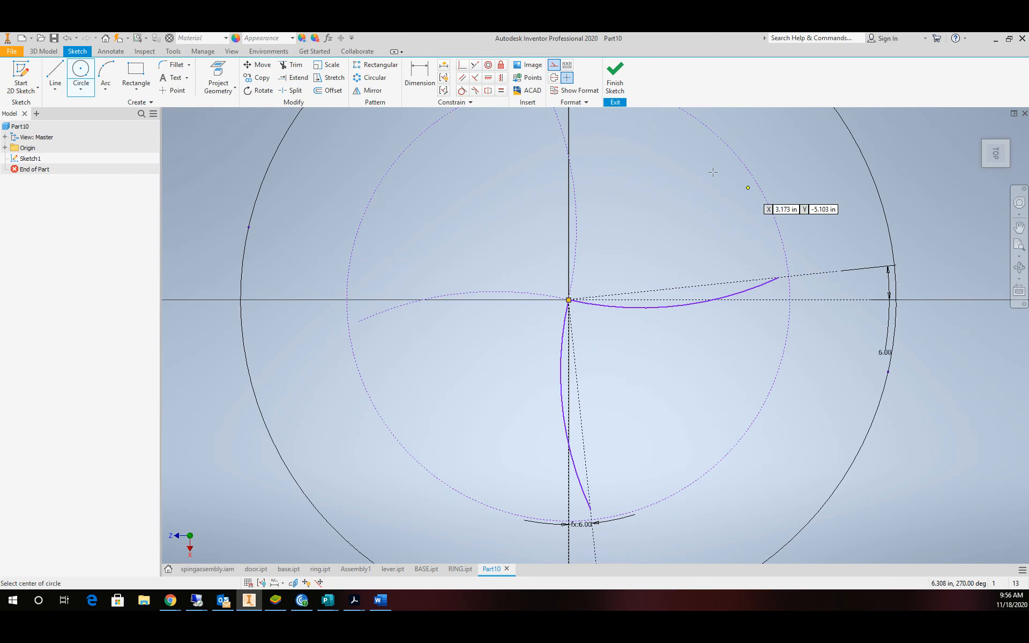
key(Escape)
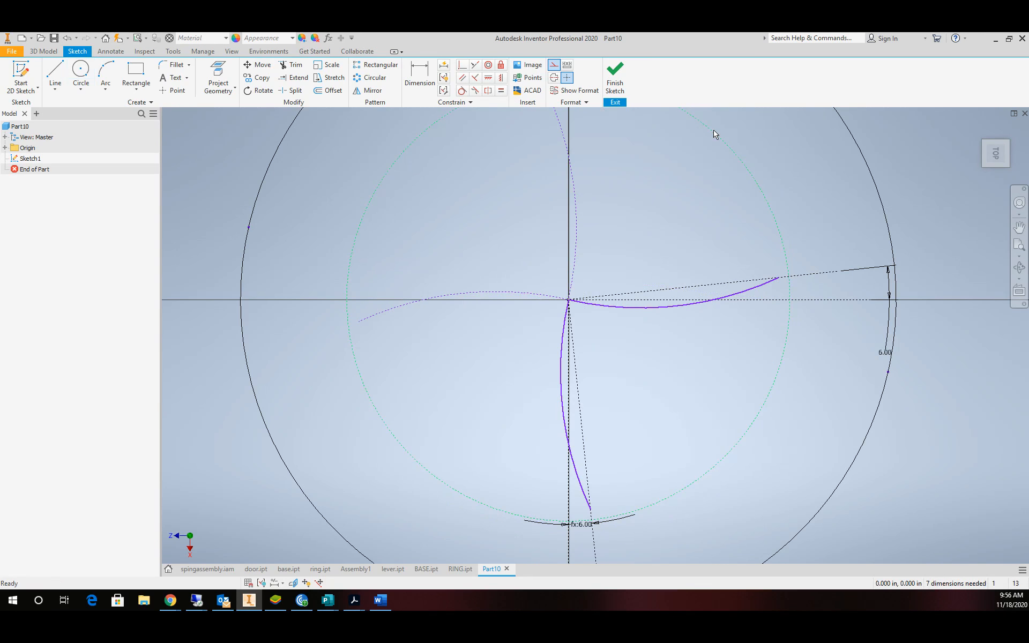
click(555, 64)
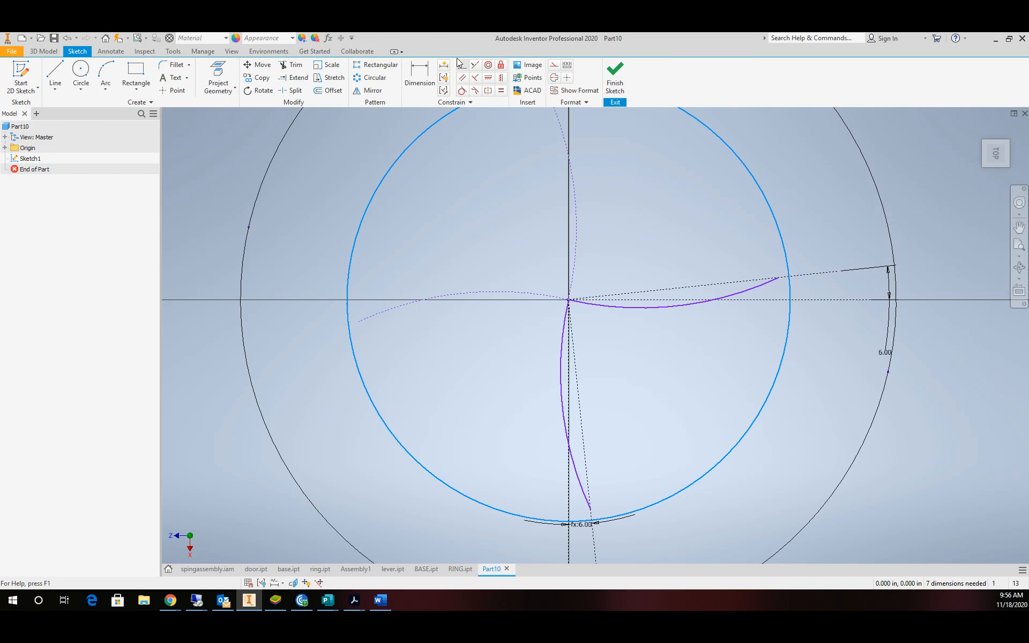
Dimension the new circle's diameter as 12 inches.
click(426, 79)
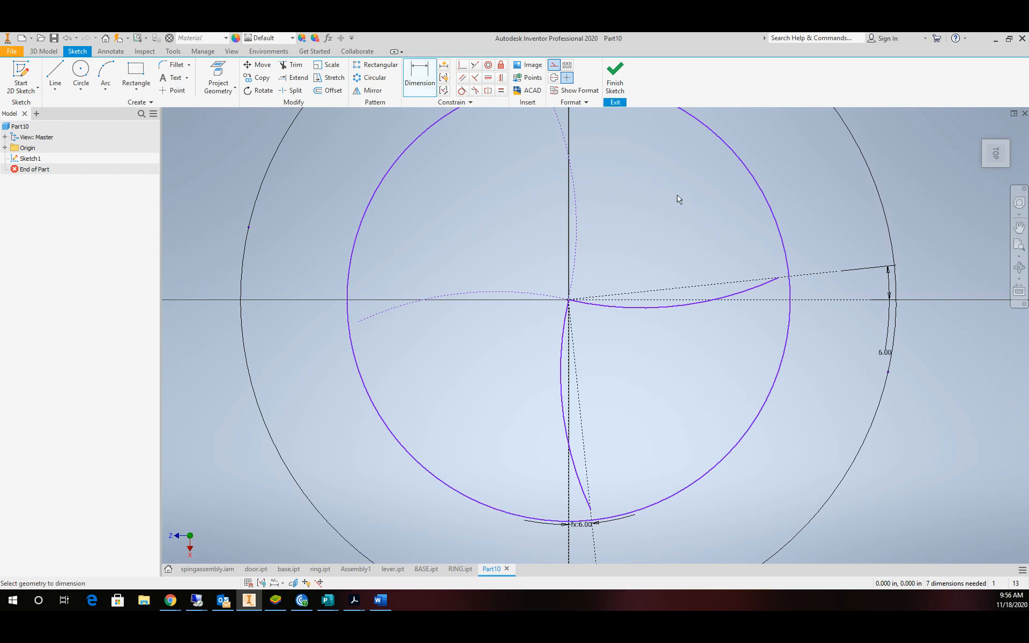
click(776, 219)
click(805, 214)
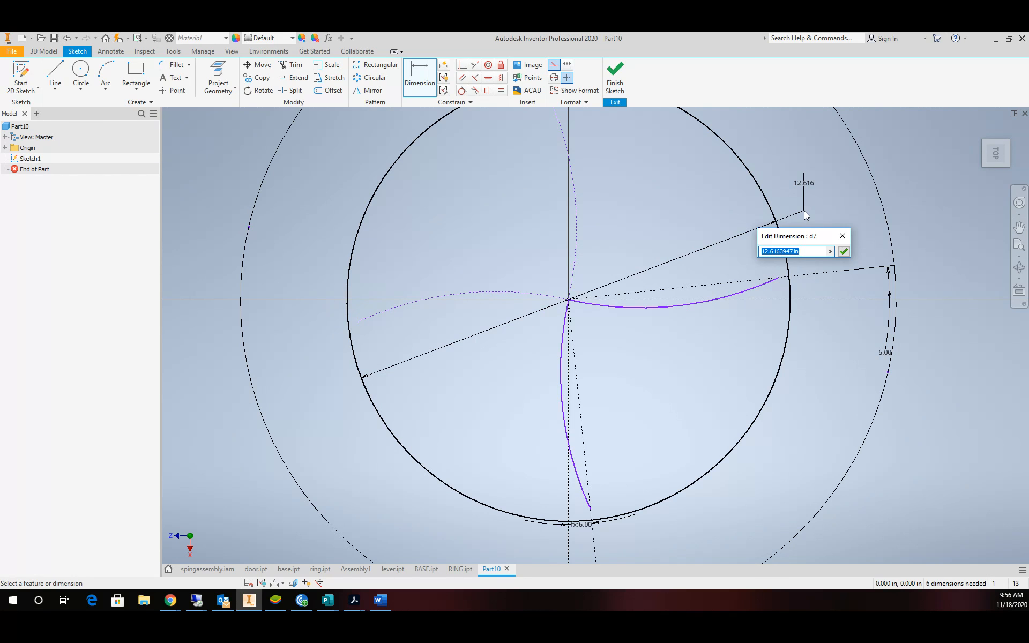
text(12)
key(Return)
scroll(768, 292, up, 3)
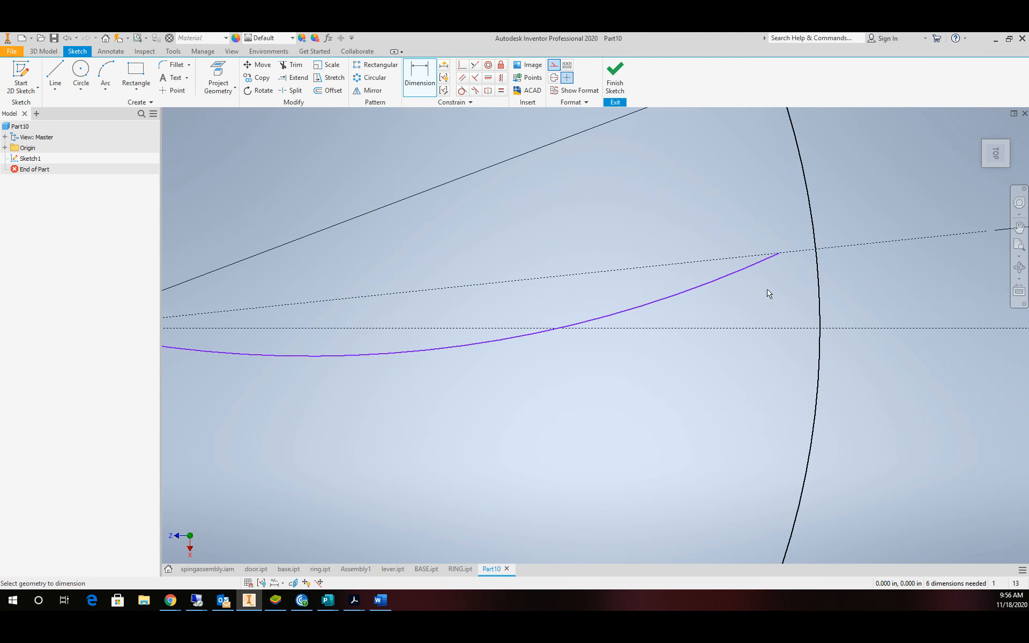
scroll(772, 292, down, 4)
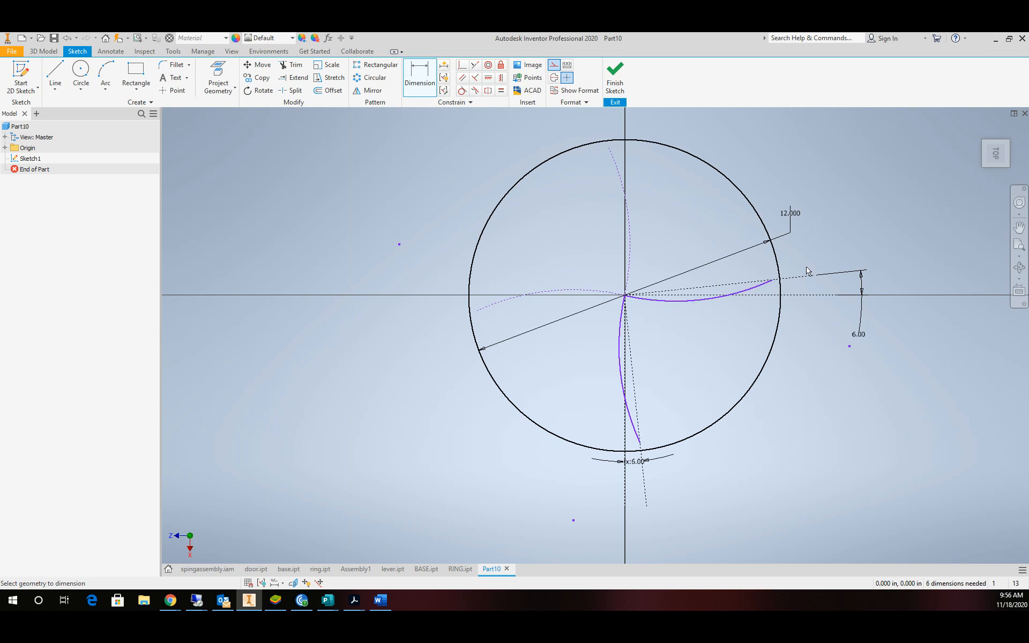
scroll(808, 271, up, 3)
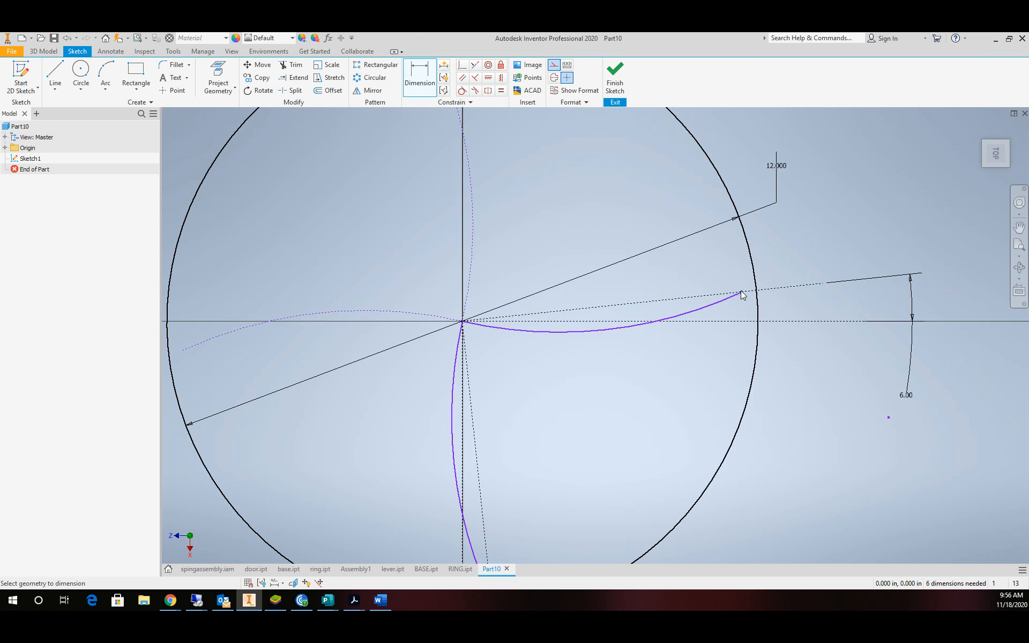
Drag the right arc's outer endpoint onto the 12-inch circle so they coincide.
click(464, 66)
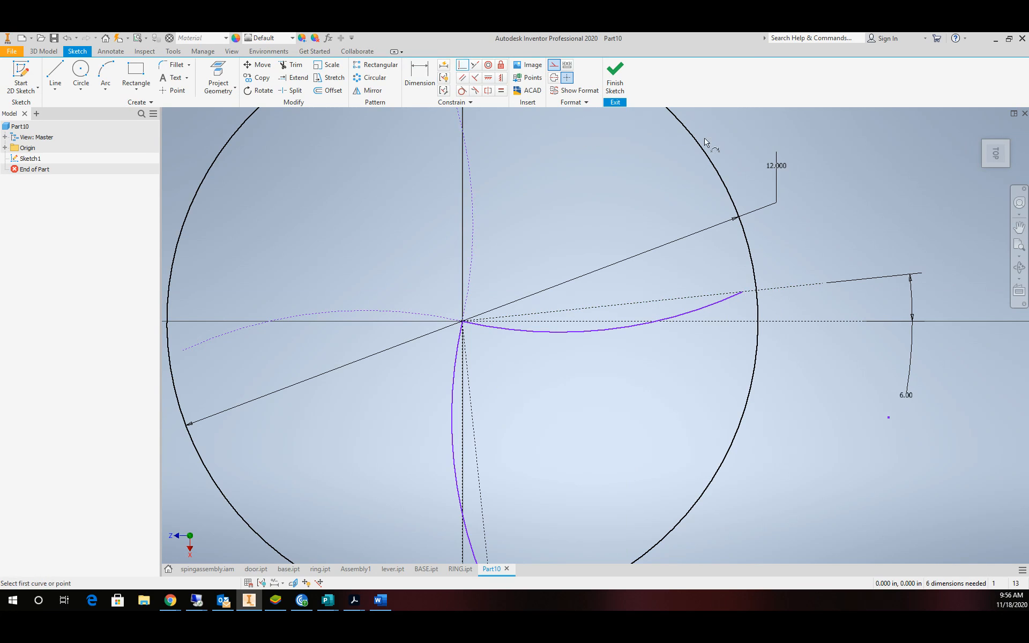
click(743, 292)
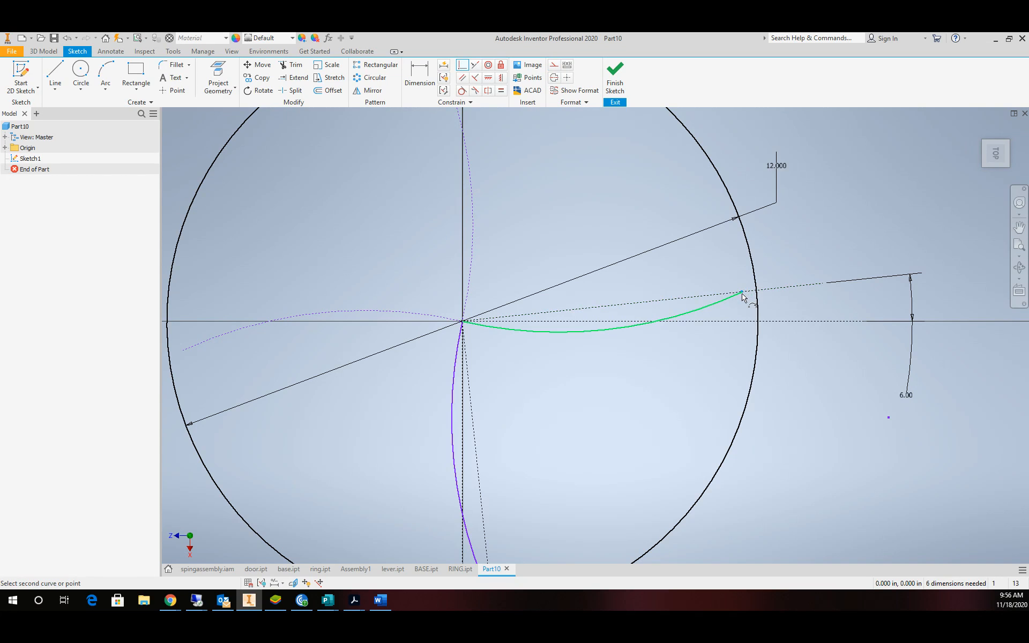
click(755, 295)
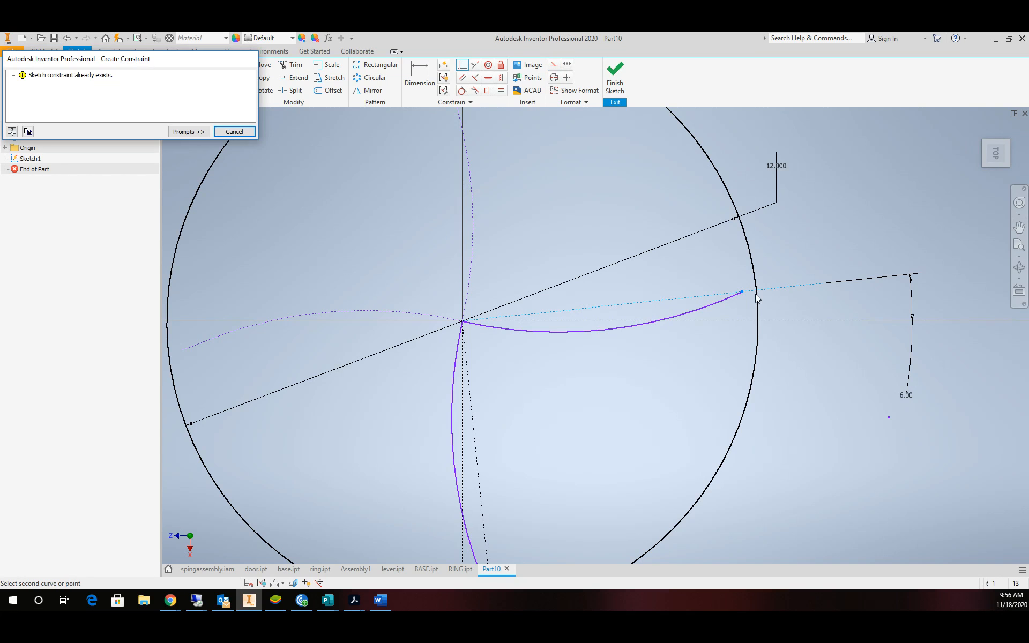
click(245, 134)
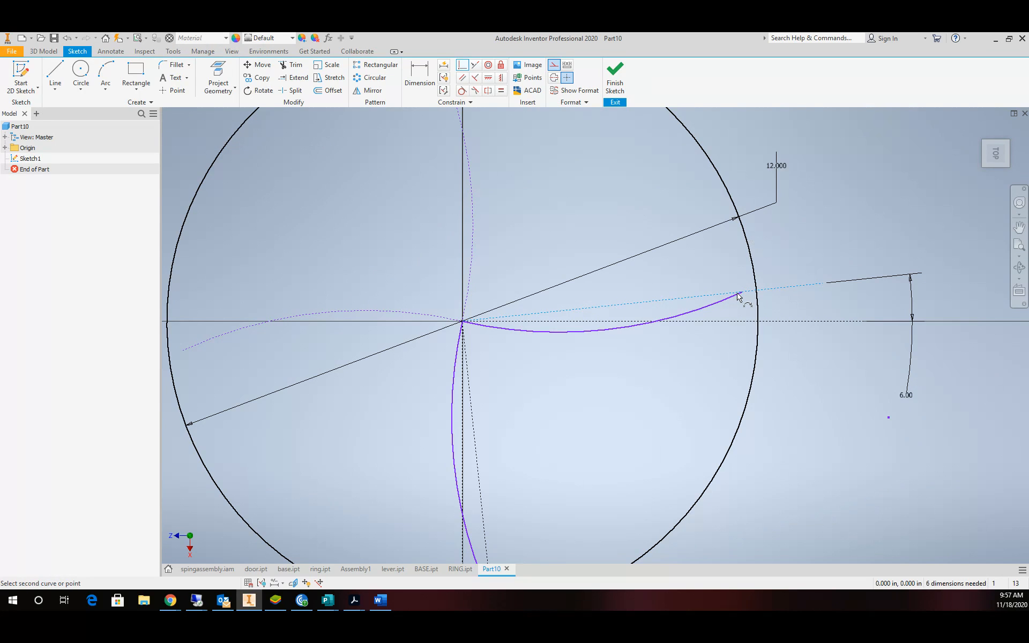
key(Escape)
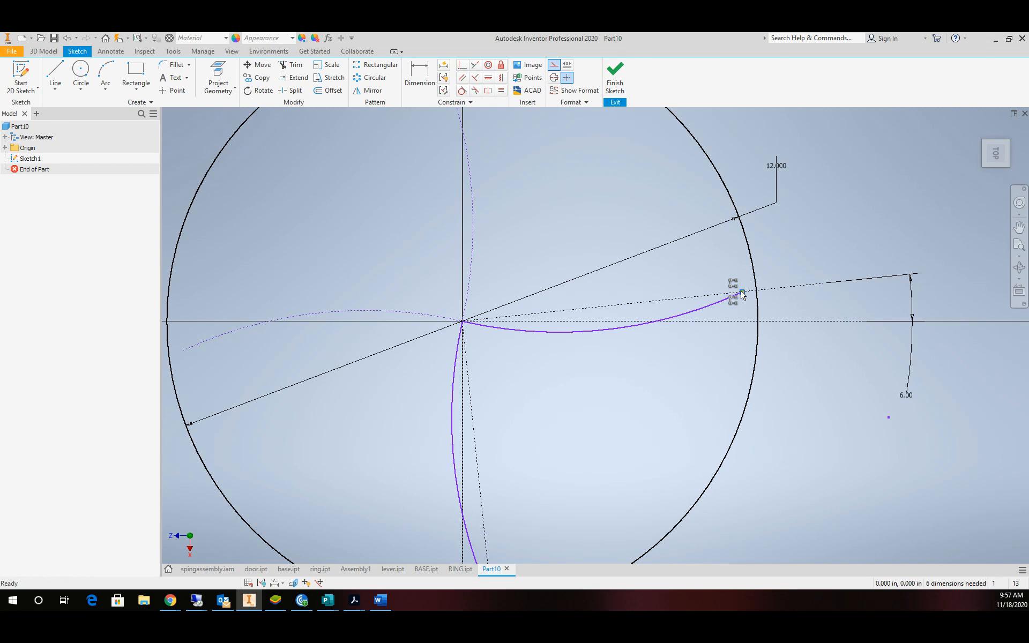
mouse_move(742, 294)
mouse_down()
mouse_move(765, 300)
mouse_move(757, 292)
mouse_up()
scroll(617, 456, up, 4)
scroll(587, 488, down, 6)
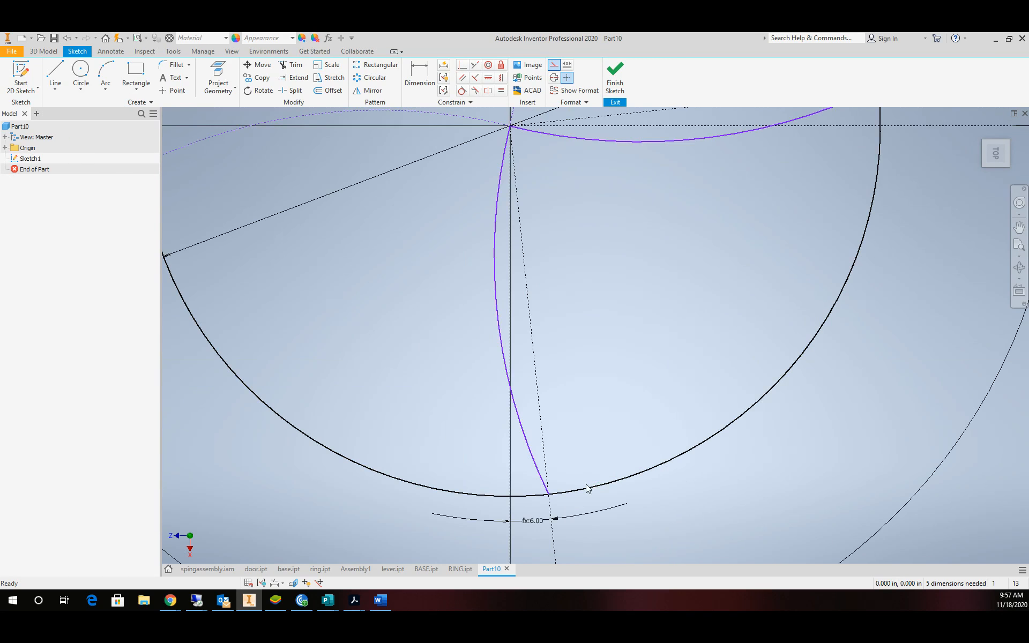
scroll(590, 472, up, 4)
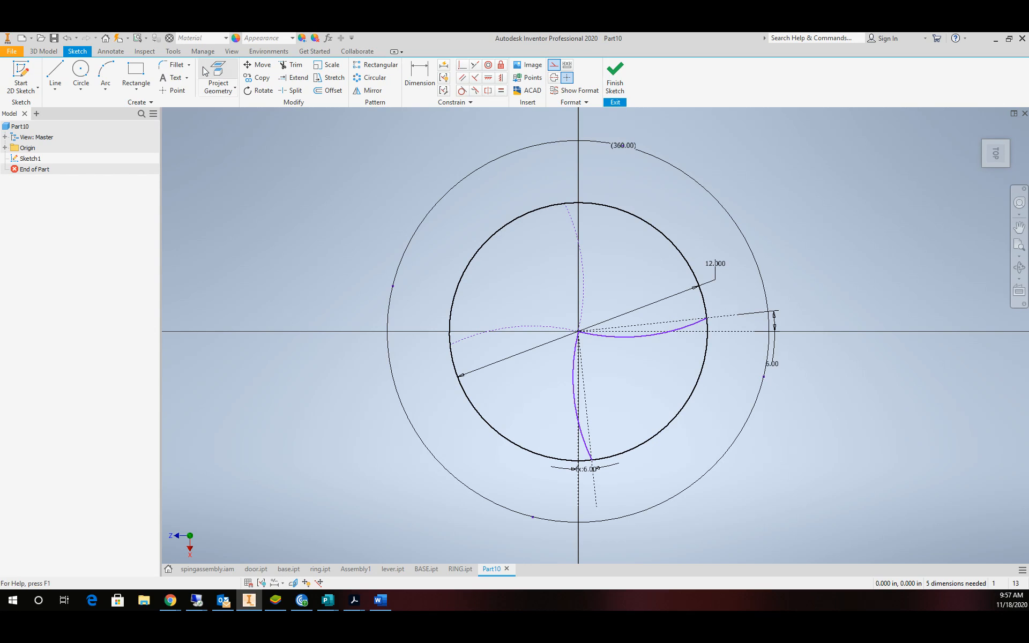
Finish the sketch and extrude the region between the arcs 0.5 in as Extrusion1.
click(615, 80)
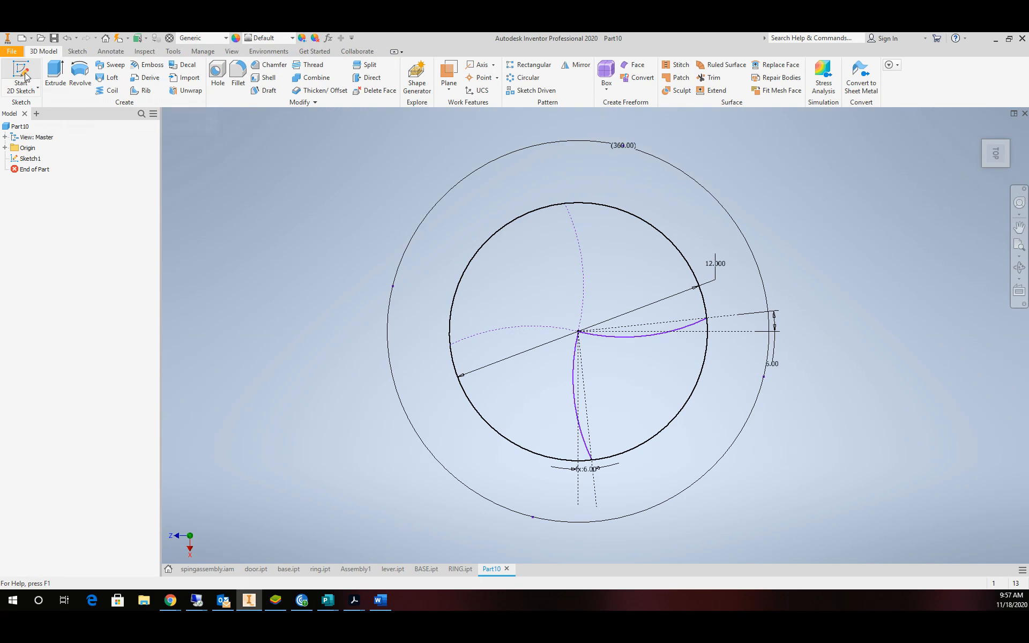
click(55, 75)
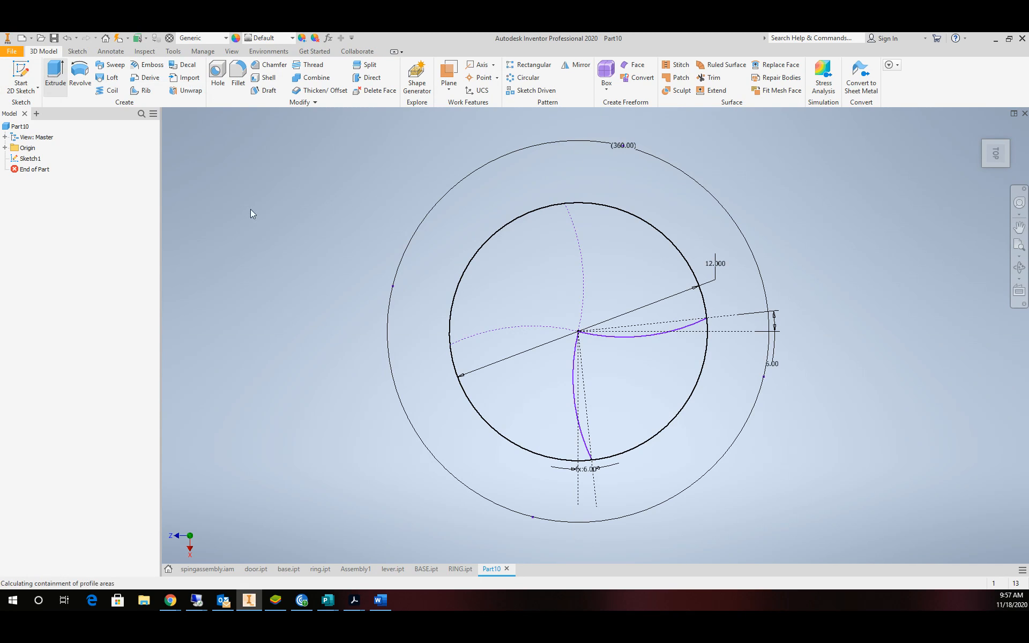
click(653, 406)
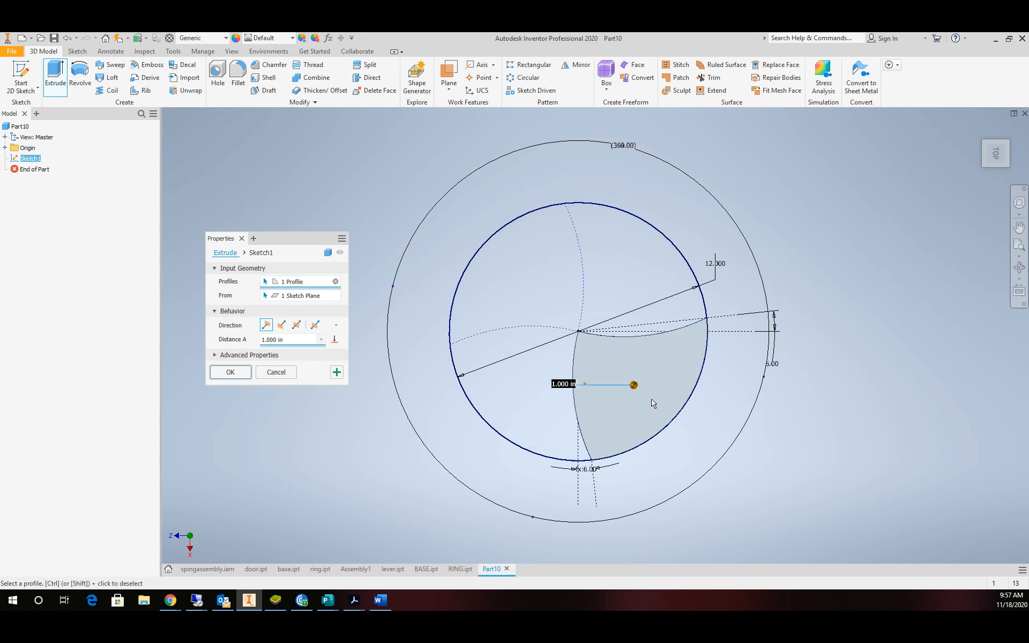
click(288, 342)
text(.5)
click(241, 373)
key(Home)
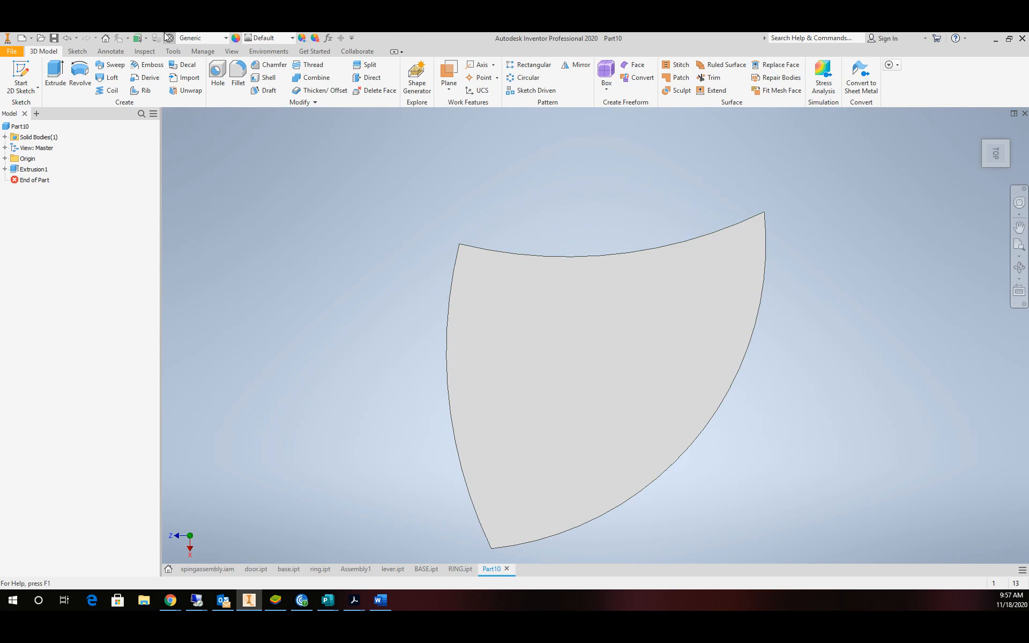
click(21, 75)
On the blade's face, draw an 11.25-inch diameter construction circle at the origin.
click(559, 344)
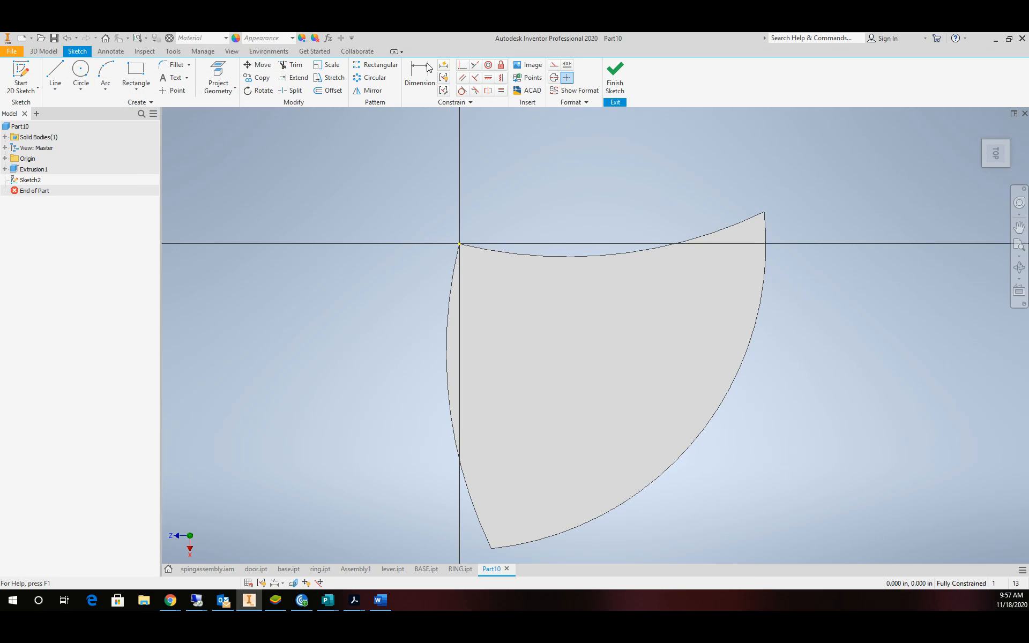
click(553, 65)
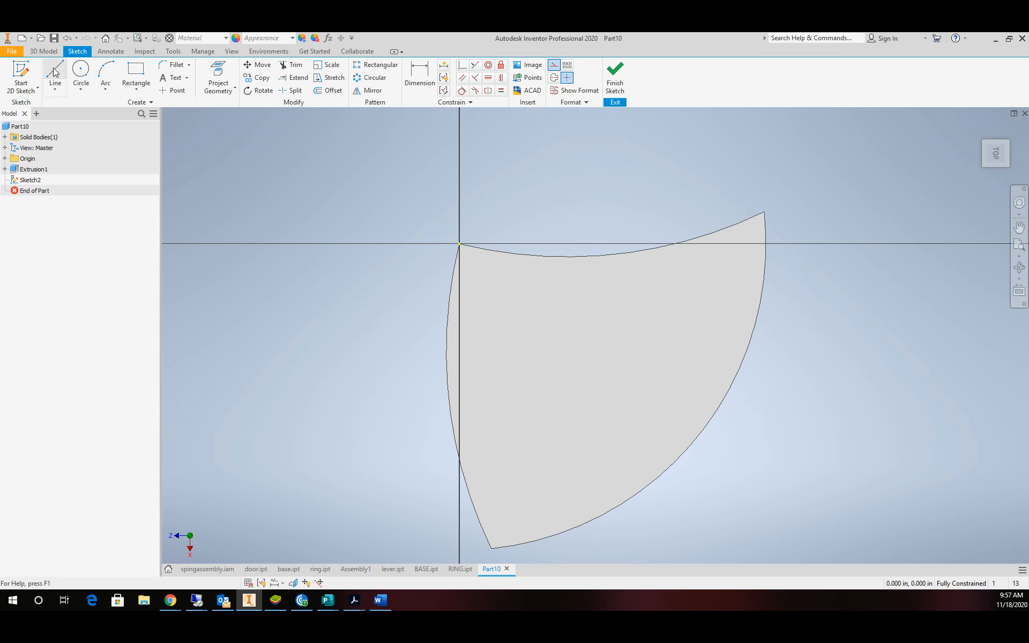
click(81, 75)
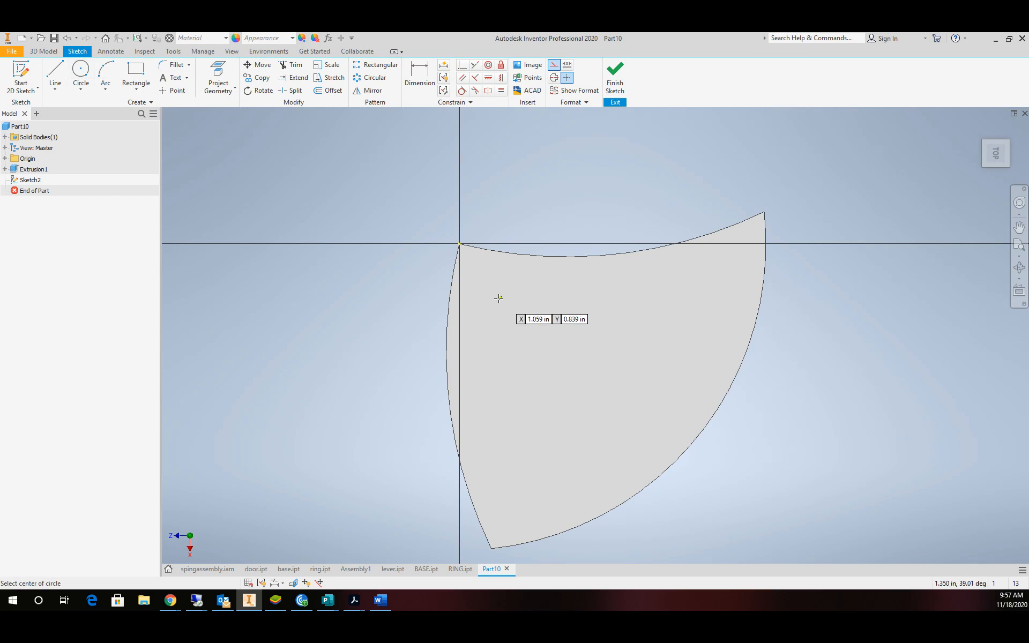
click(459, 244)
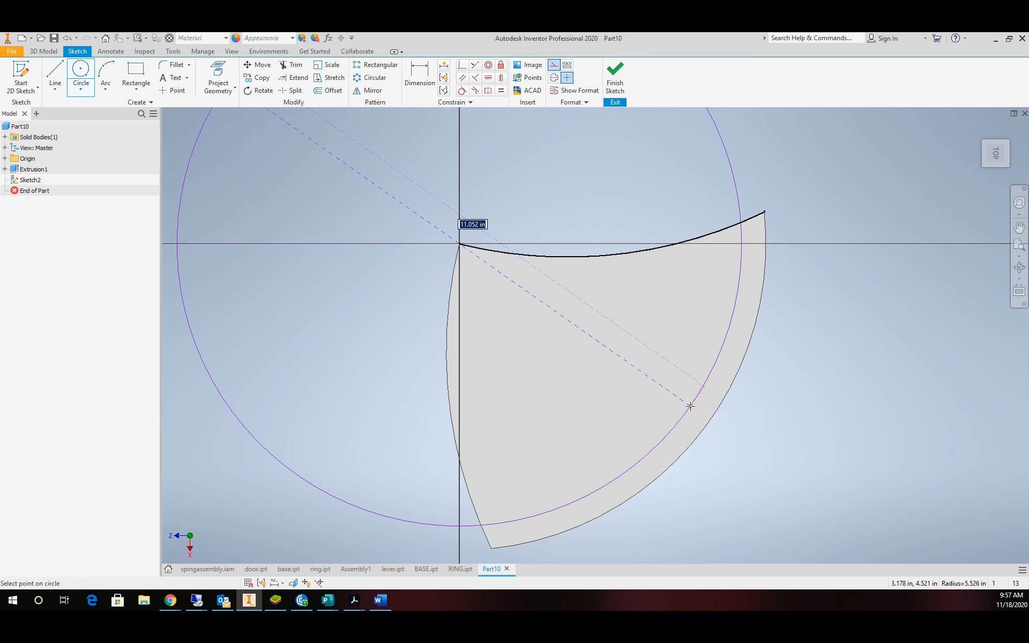
click(691, 407)
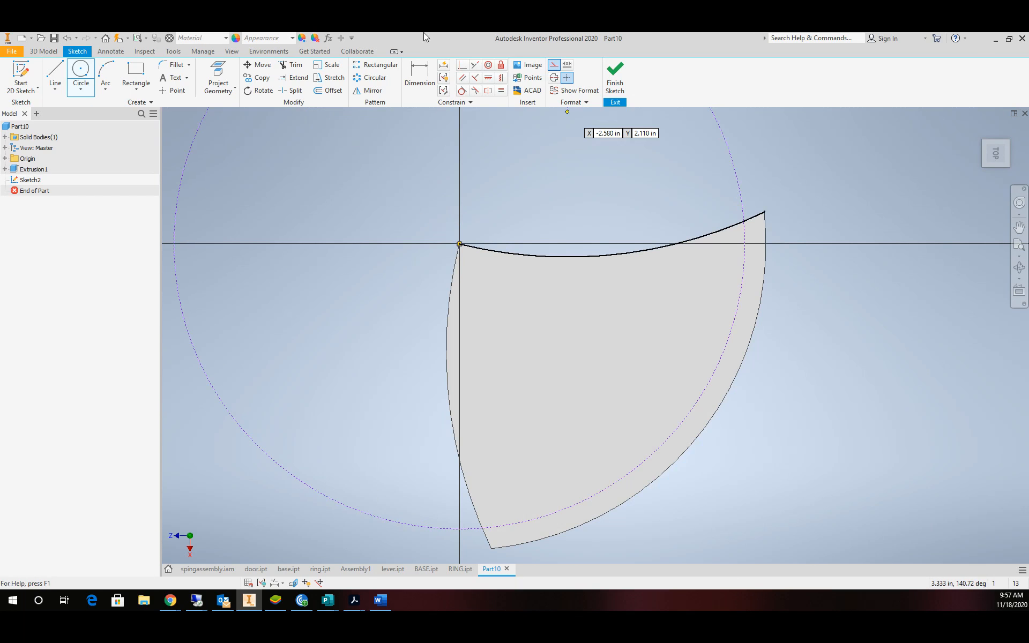
click(412, 72)
click(738, 197)
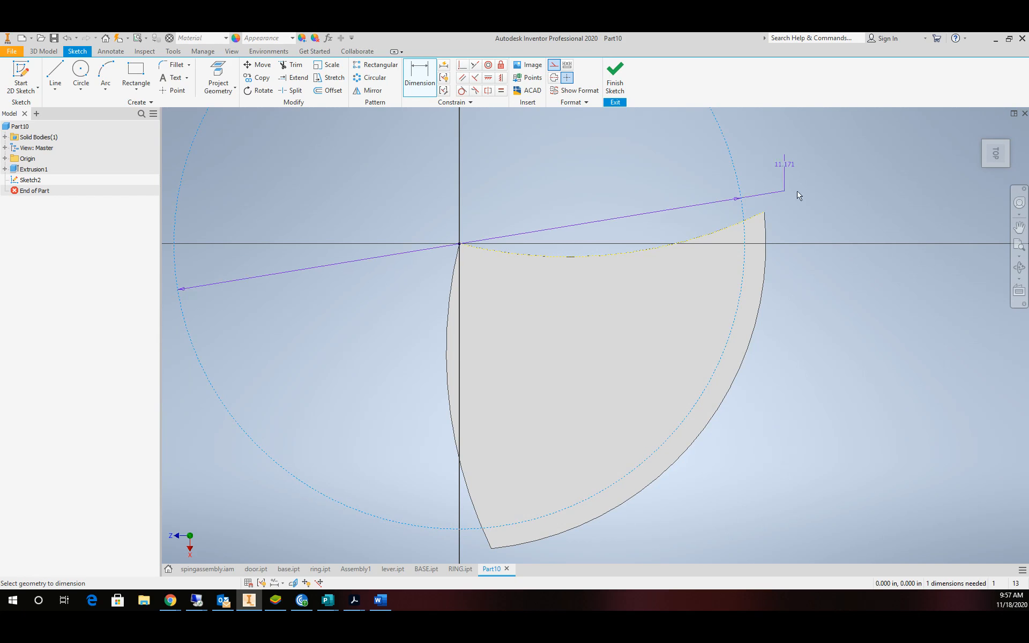
click(840, 190)
text(1)
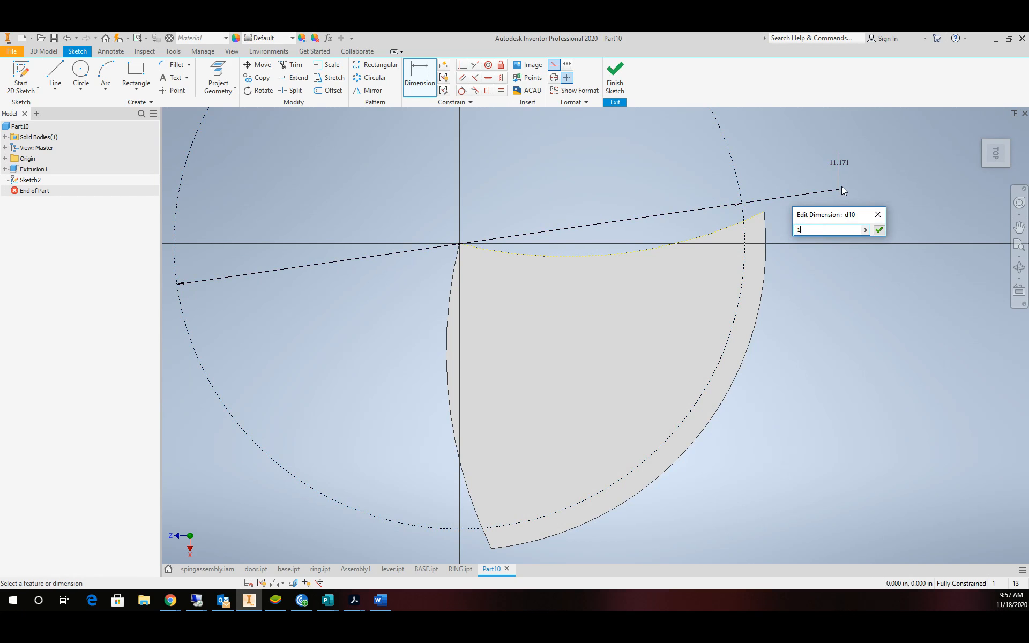
text(1.25)
key(Return)
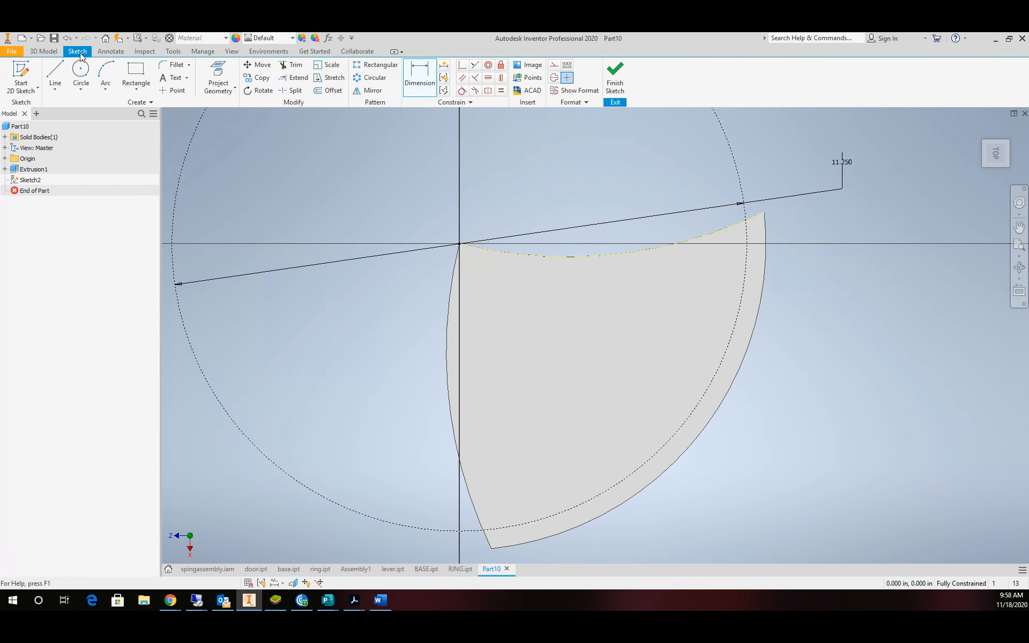
Add a small circle centred where the 11.25 circle crosses the horizontal axis.
click(81, 69)
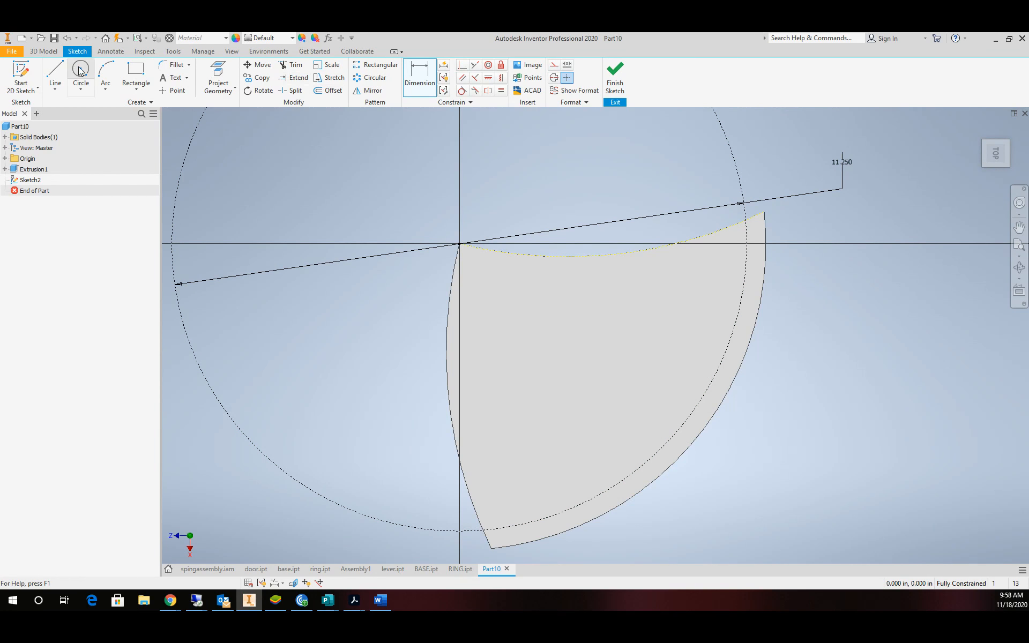
click(747, 243)
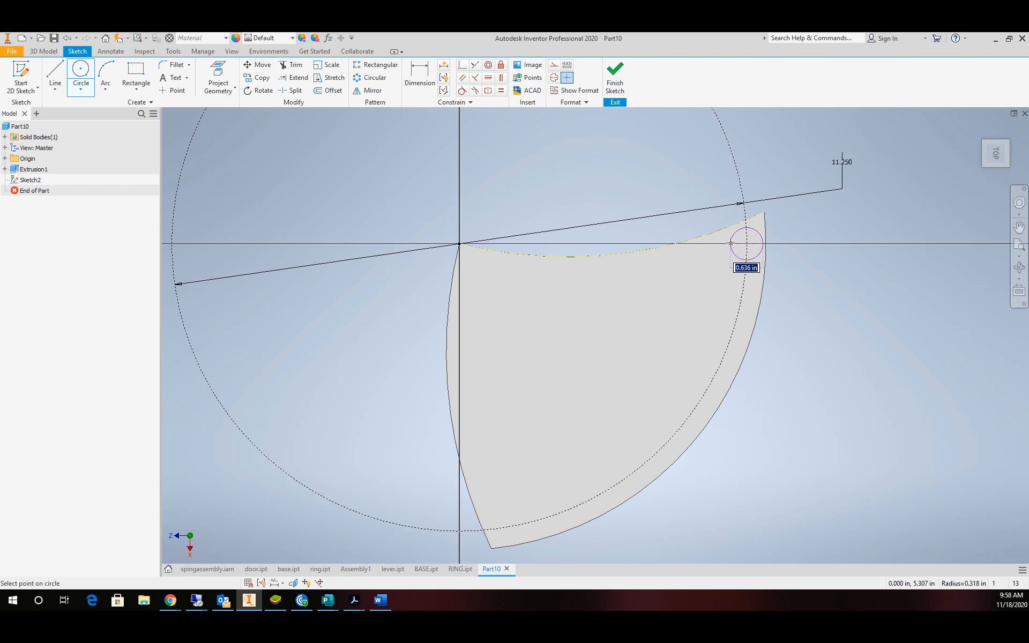
click(734, 244)
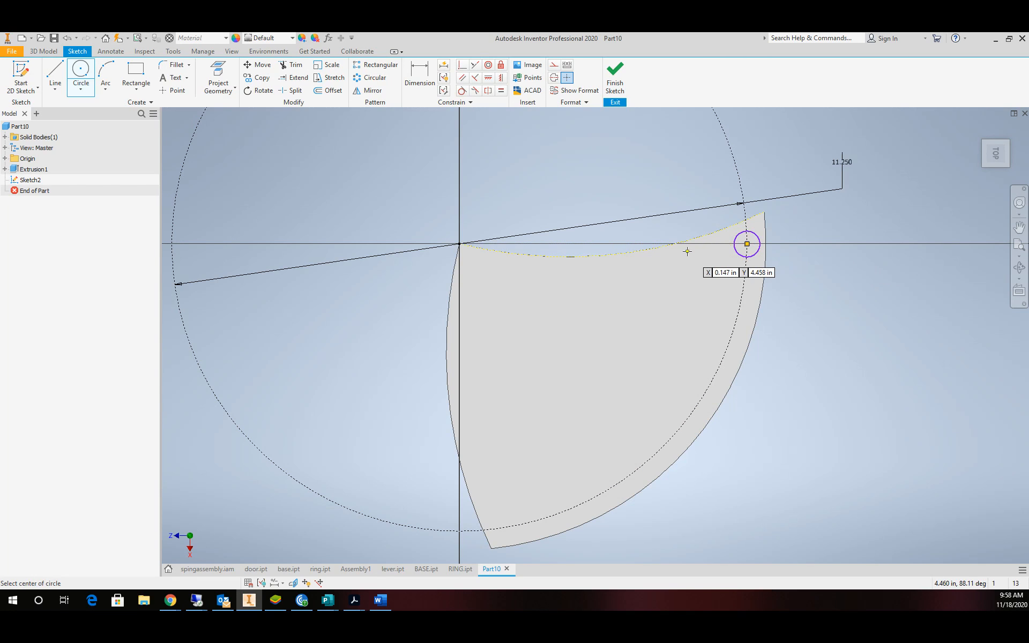
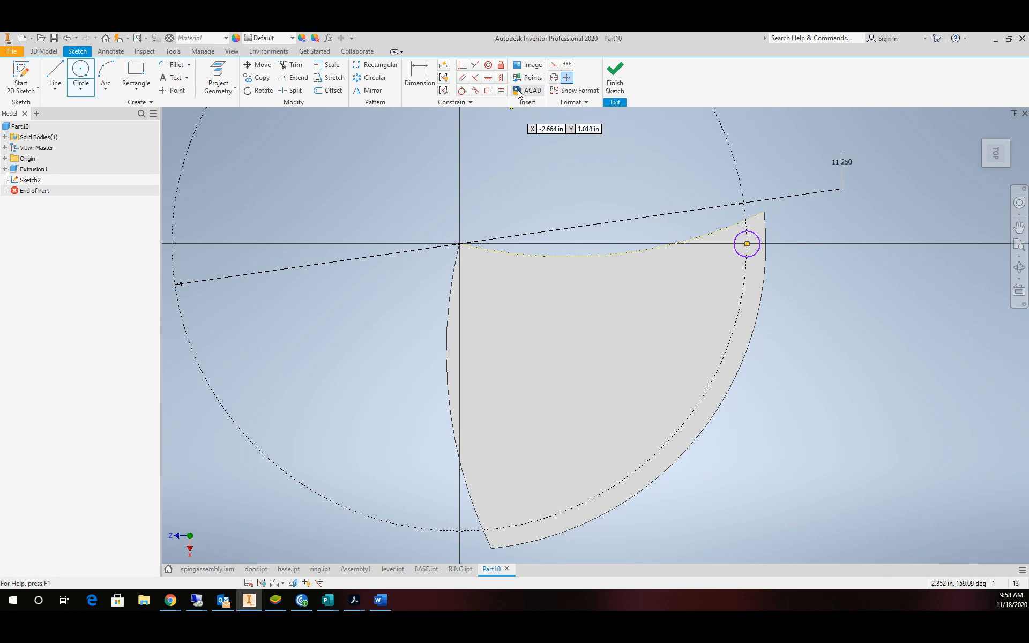
Dimension the small circle at the blade's right corner to a .375 diameter.
click(420, 75)
click(757, 241)
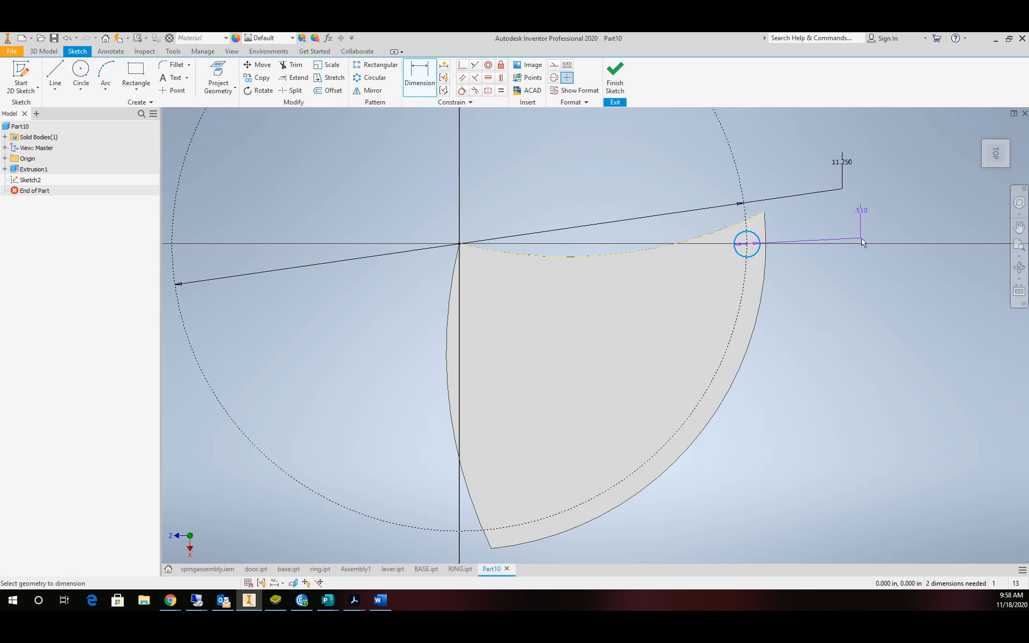
click(863, 227)
text(.375)
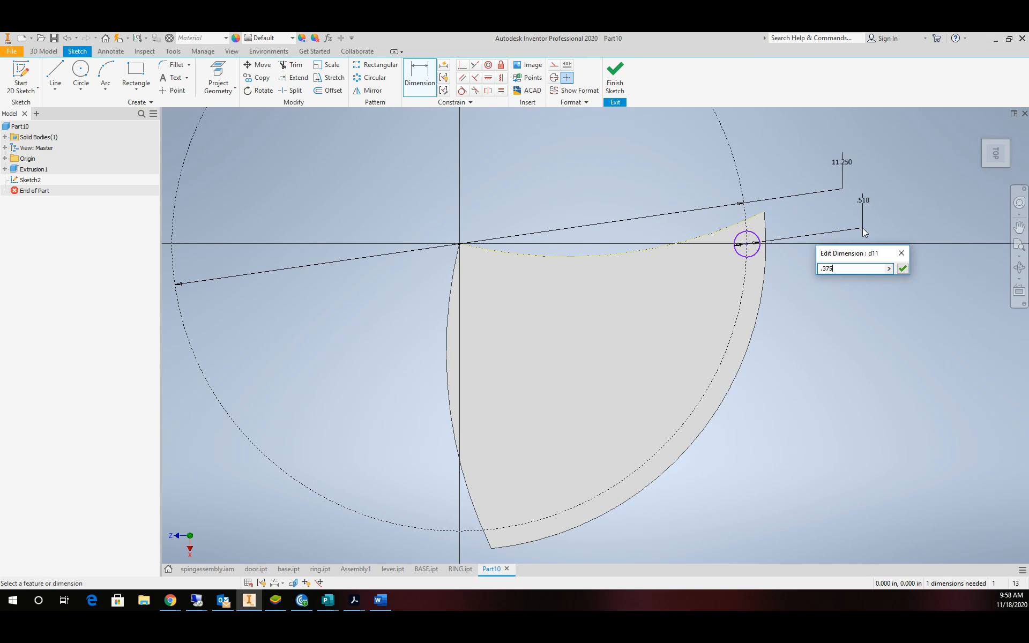
key(Return)
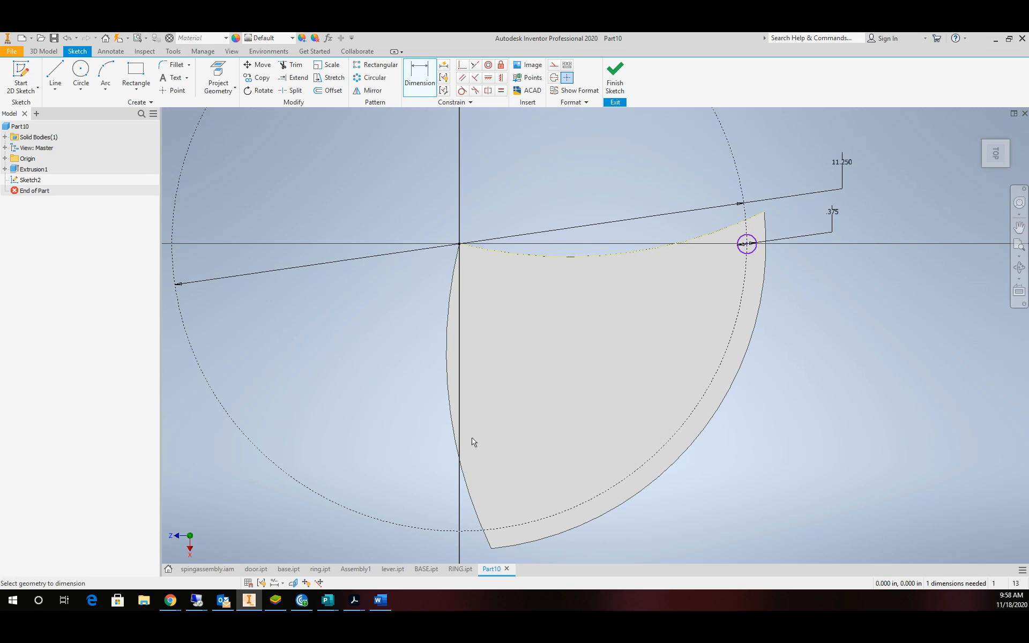
Draw a construction line from the origin angled 12° from the vertical.
click(56, 73)
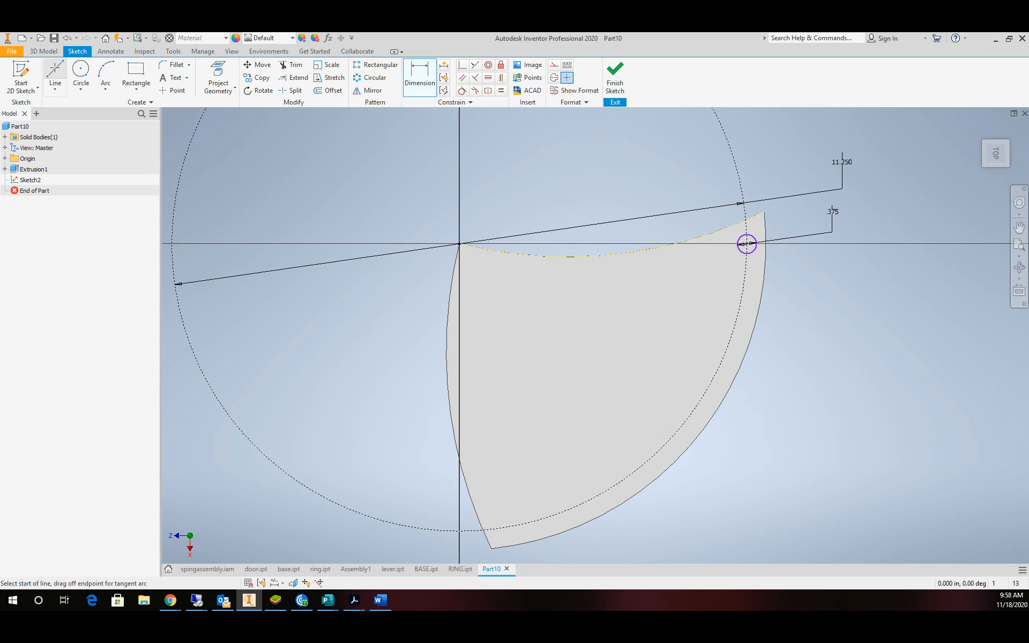
click(553, 66)
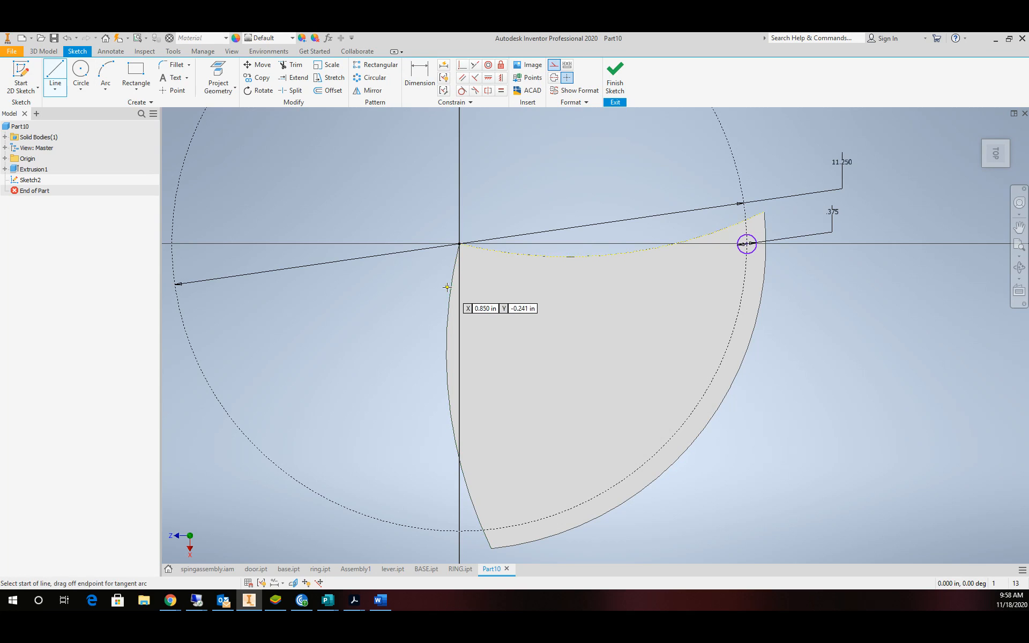
click(459, 244)
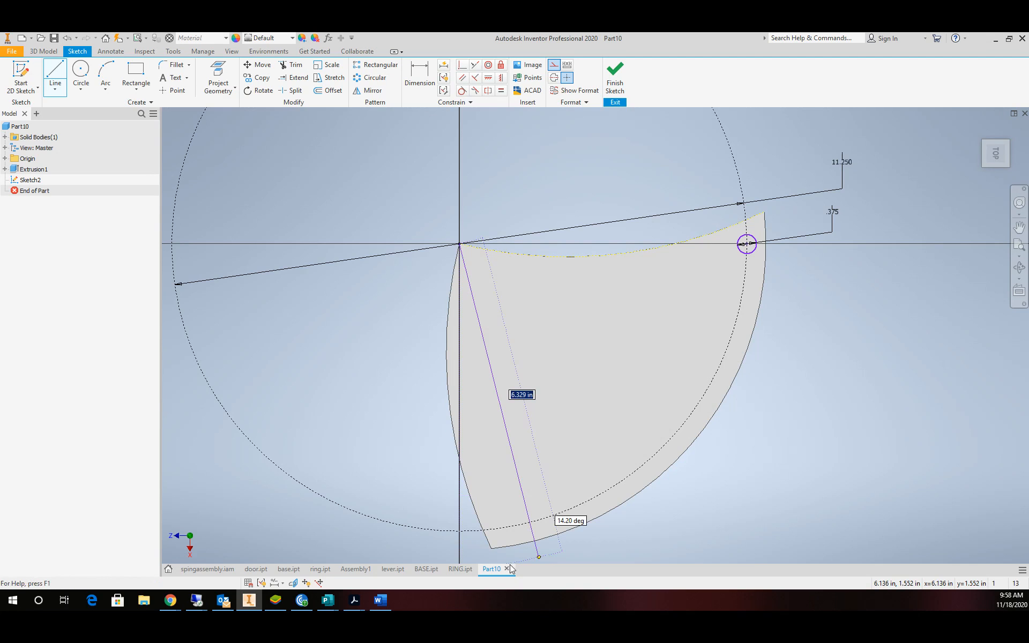
click(544, 560)
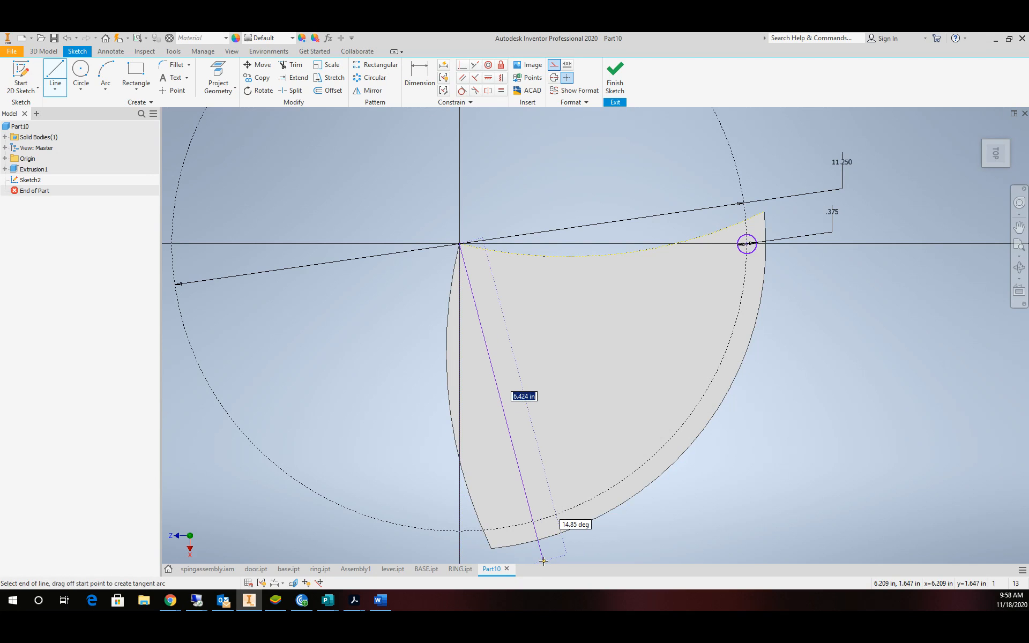
click(57, 75)
click(57, 75)
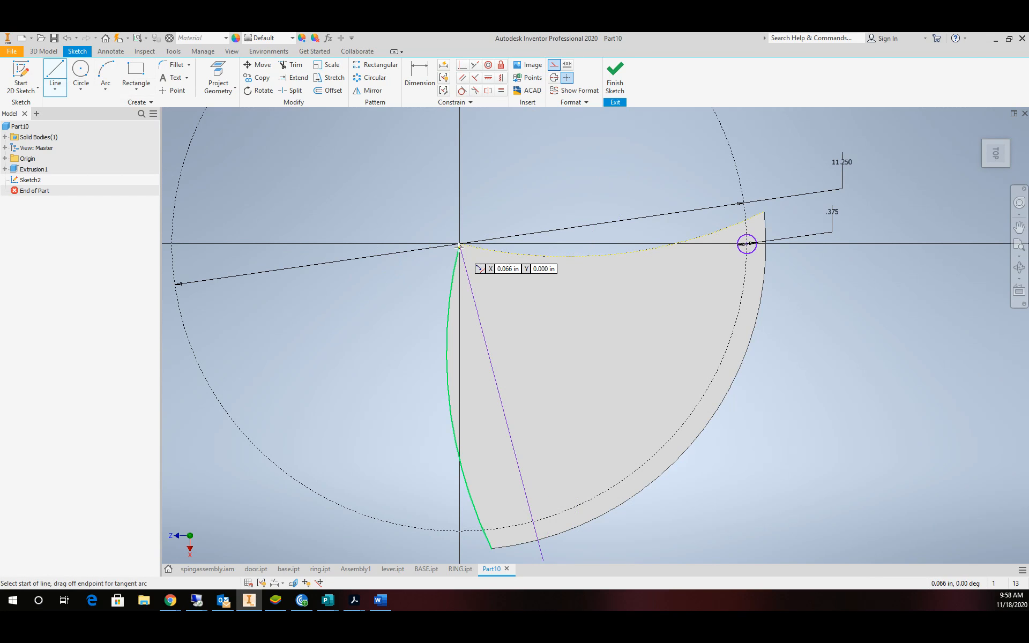
click(459, 244)
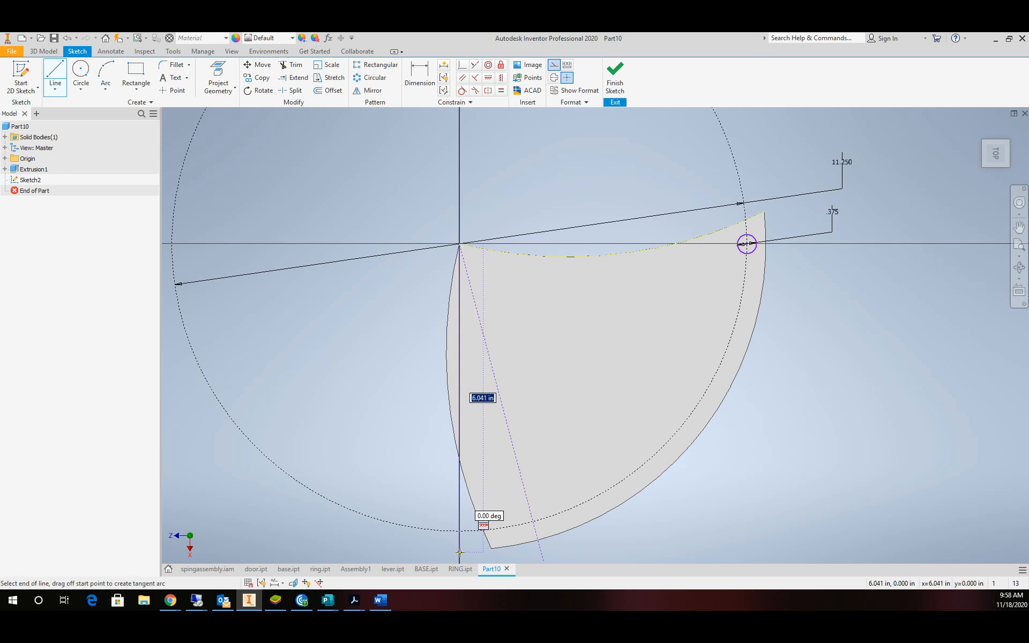
key(Escape)
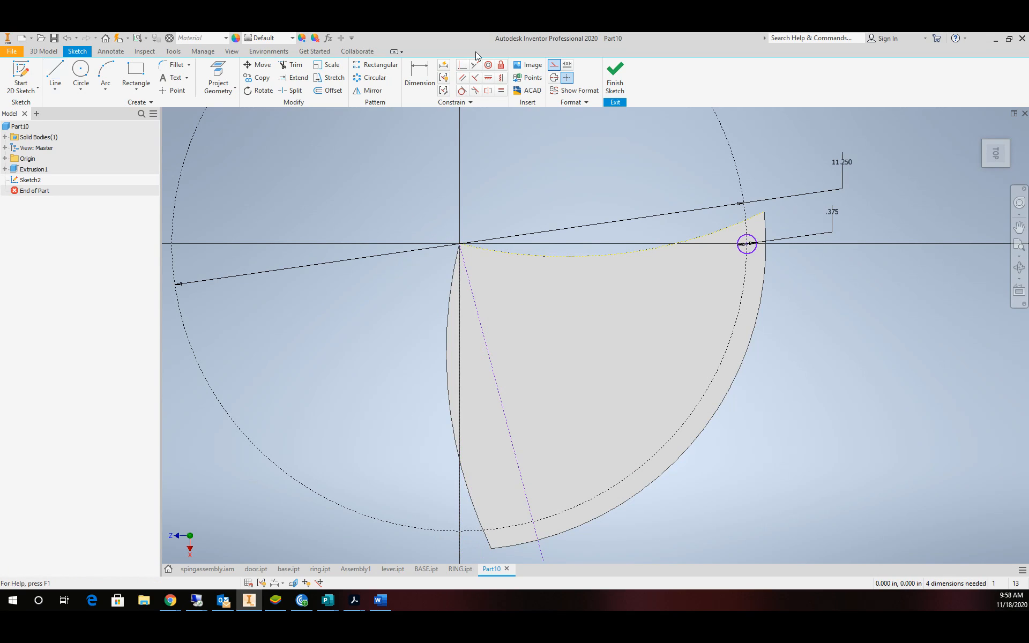
click(416, 65)
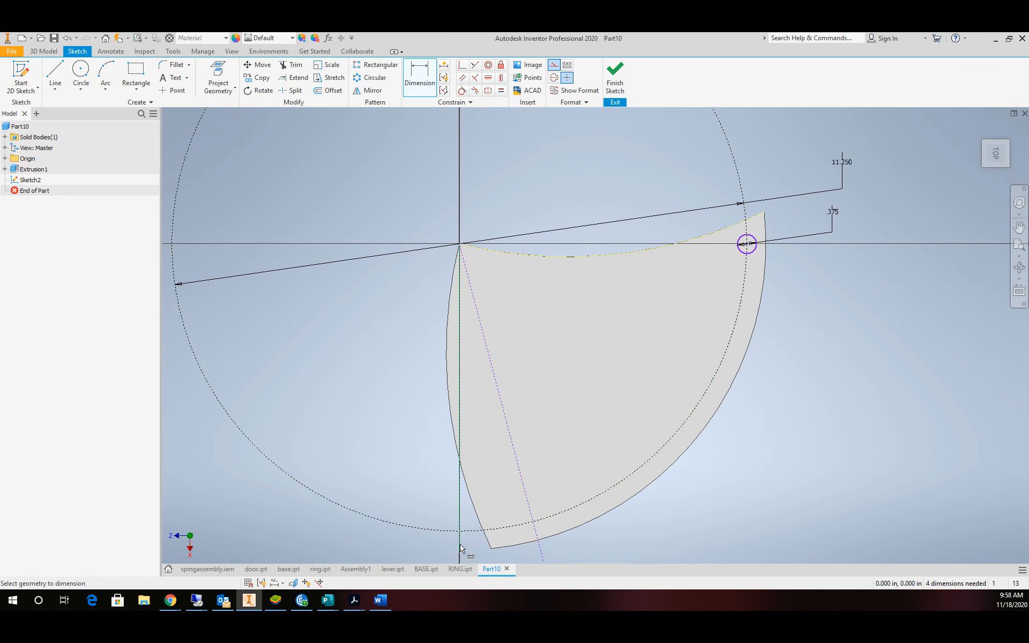
click(527, 494)
click(497, 488)
text(12)
key(Return)
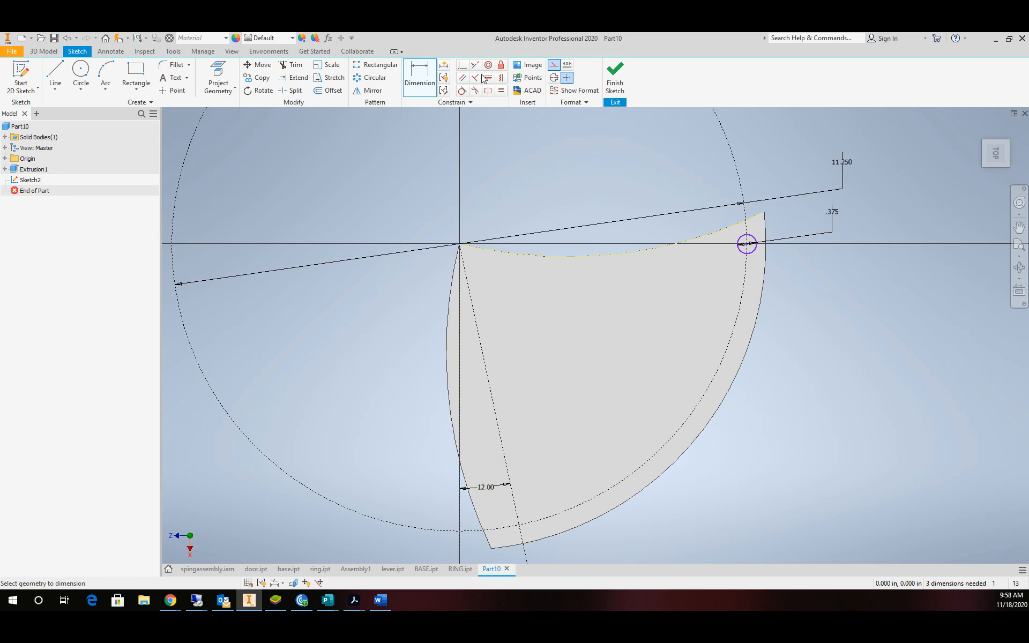
Add a circle where the 12° line meets the dashed circle, link it to .375, and finish the sketch.
click(82, 75)
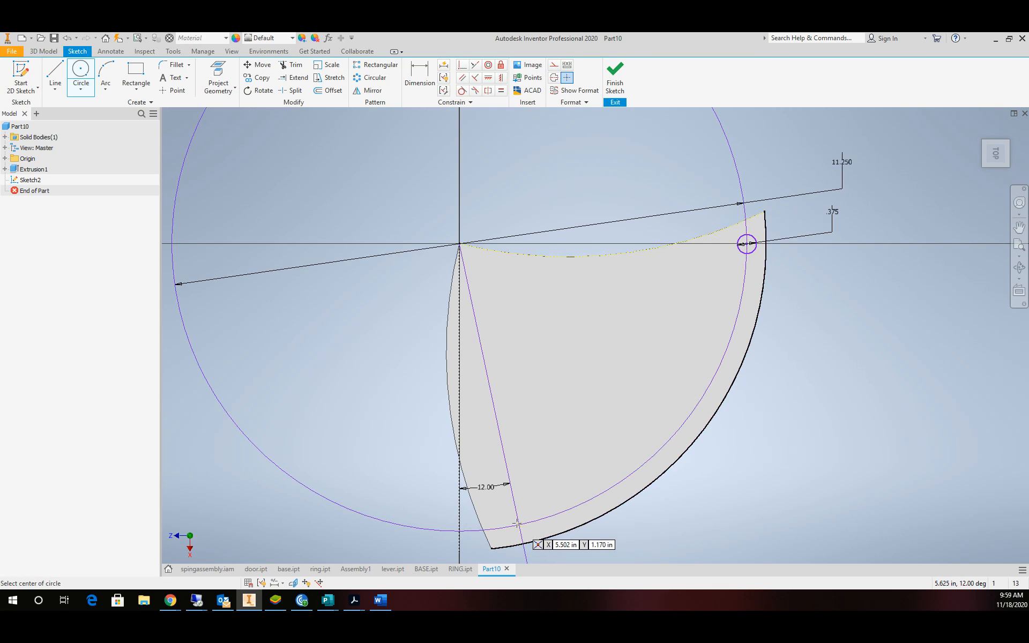
scroll(517, 524, down, 5)
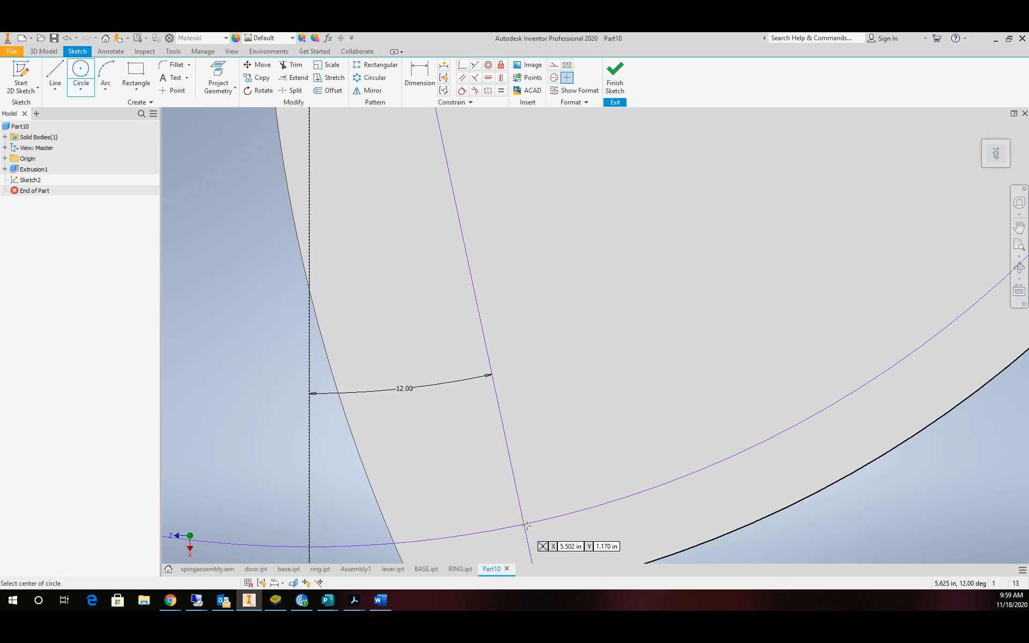
click(524, 523)
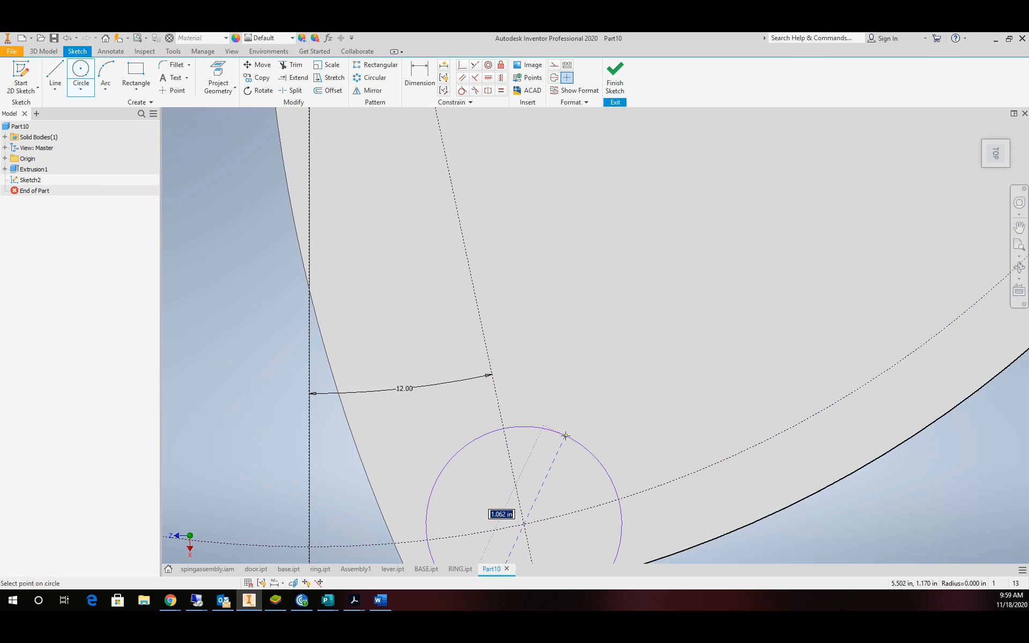
click(547, 473)
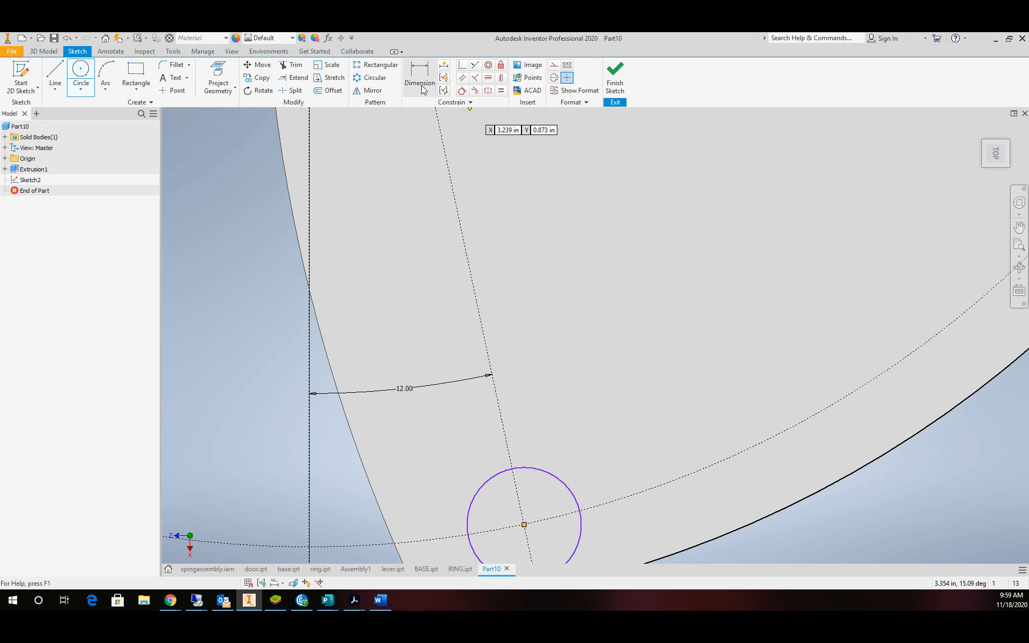
key(d)
click(553, 475)
click(572, 408)
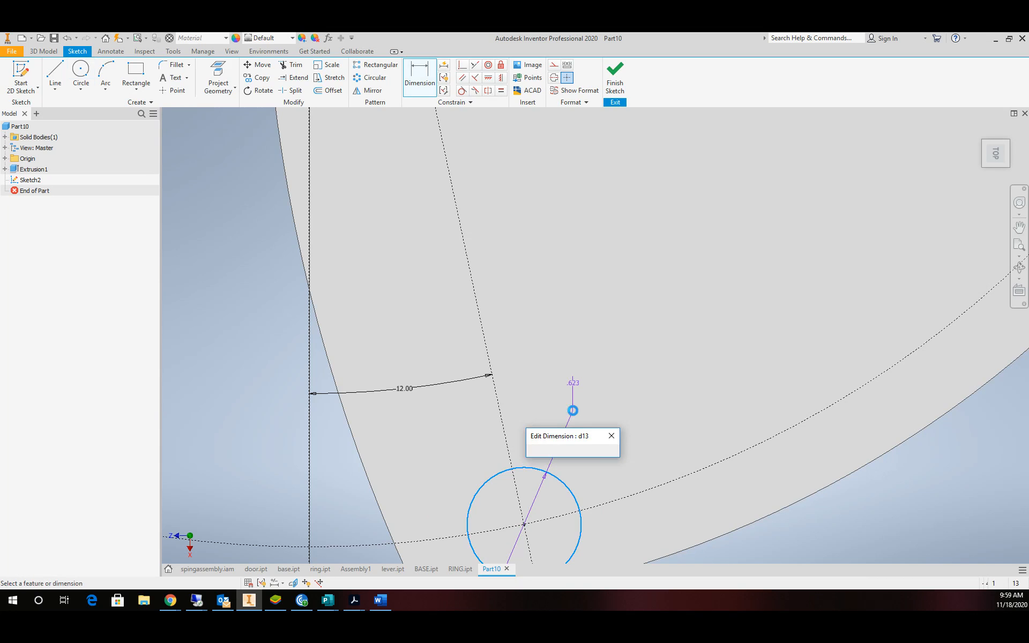
scroll(587, 403, down, 8)
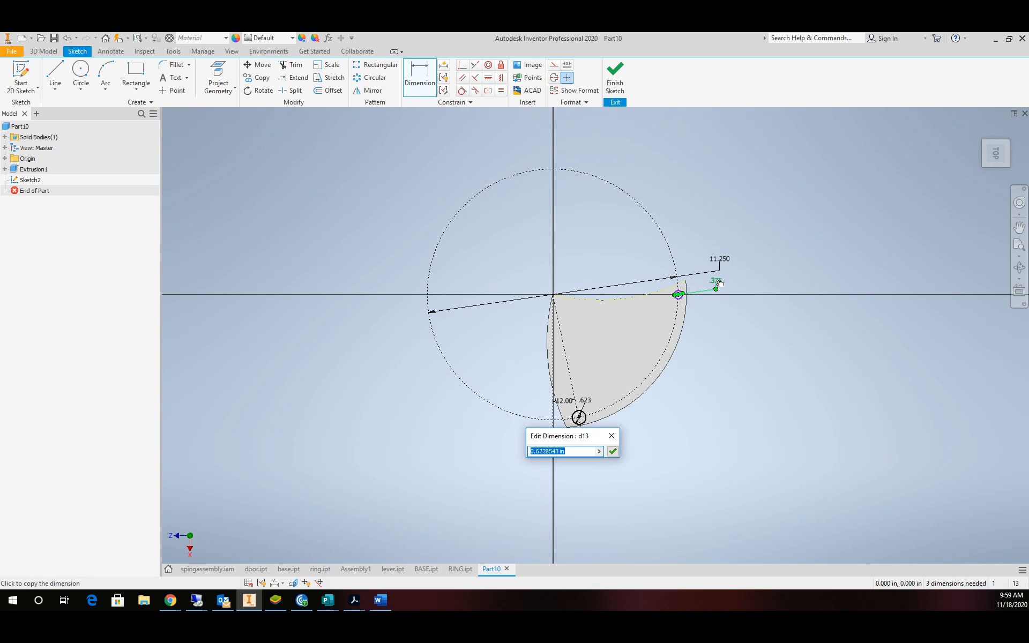
click(718, 282)
click(612, 451)
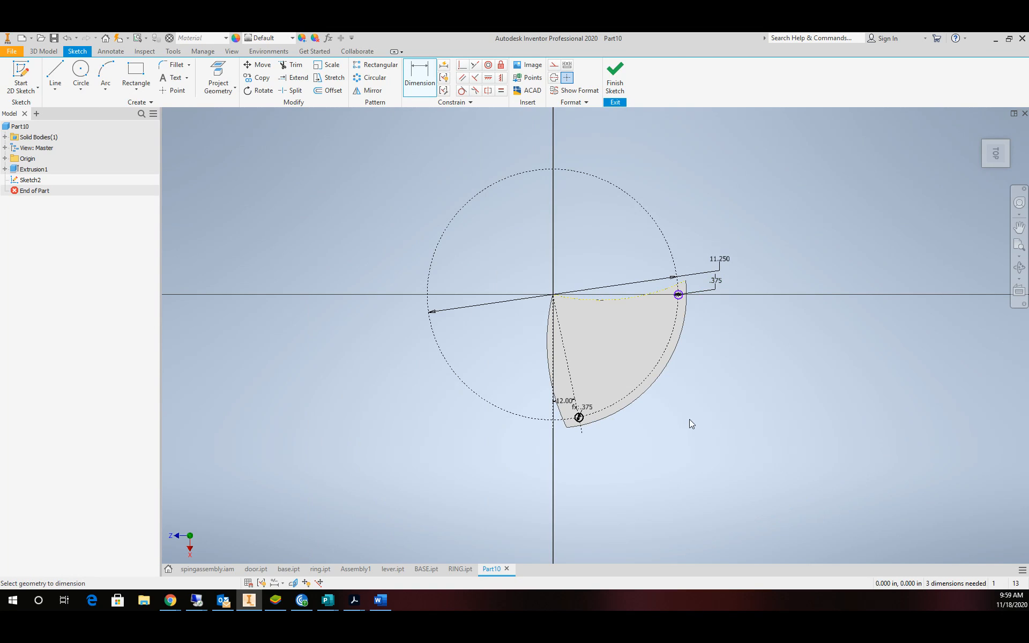
click(615, 80)
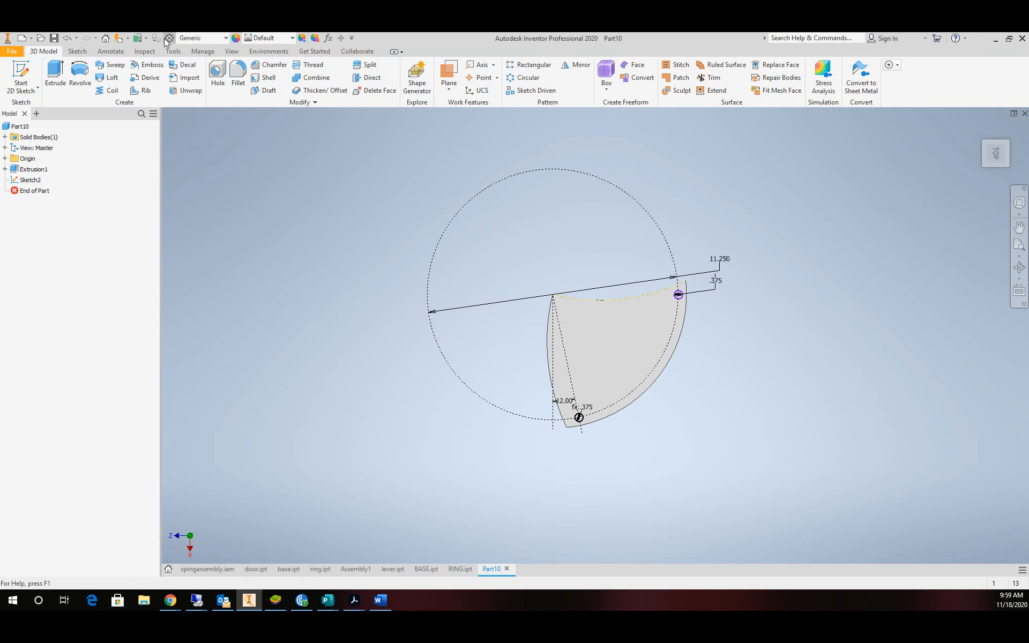
Cut both .375 circles 0.5 in through the blade as Extrusion2.
click(56, 75)
scroll(688, 324, up, 10)
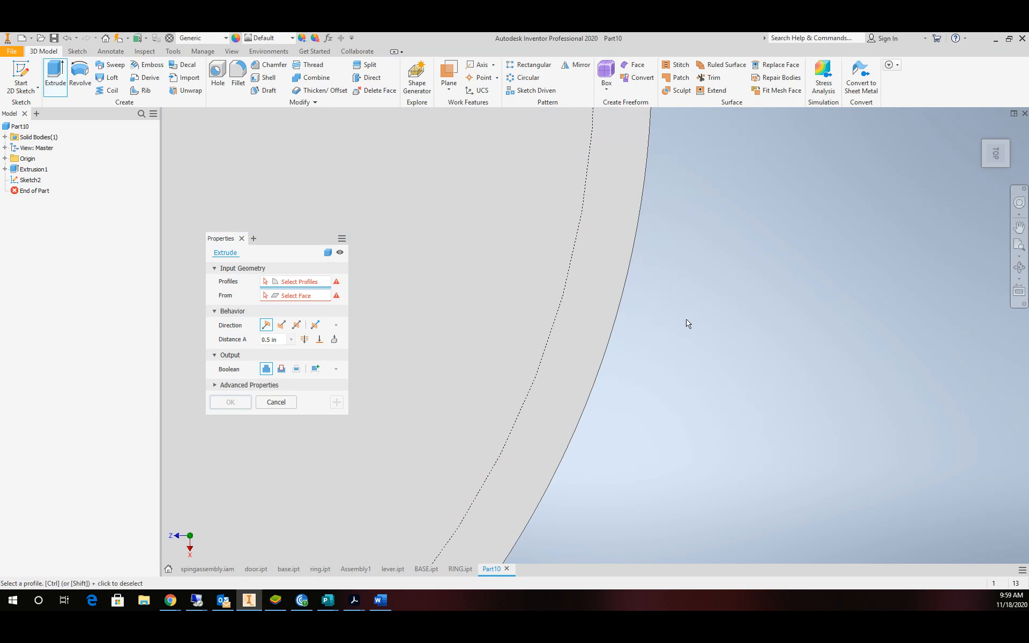
scroll(650, 234, down, 8)
scroll(638, 236, up, 3)
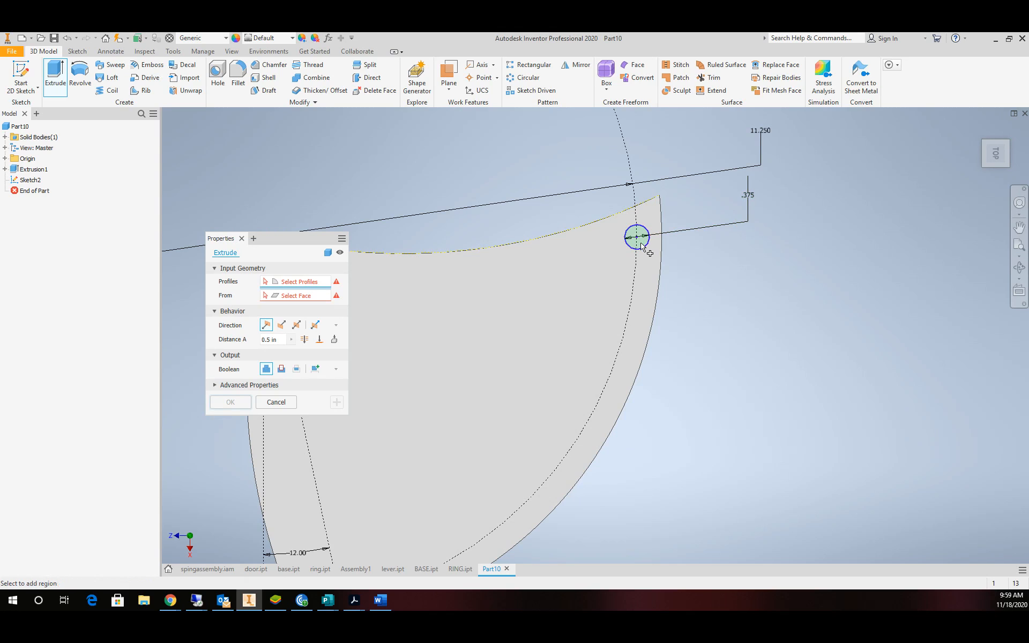
click(642, 244)
scroll(510, 478, down, 5)
scroll(569, 413, up, 6)
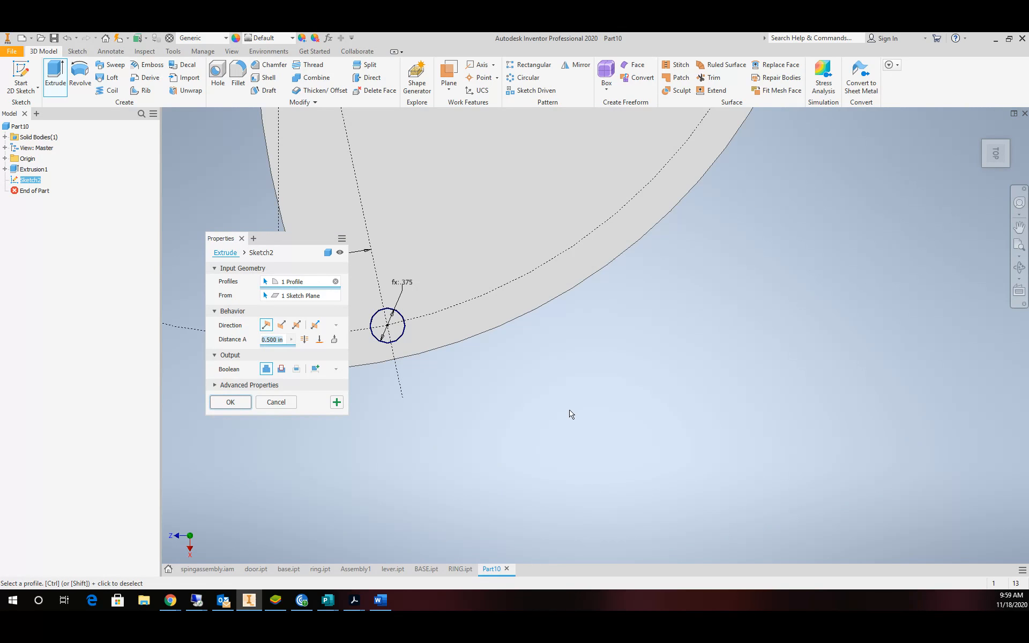
click(389, 333)
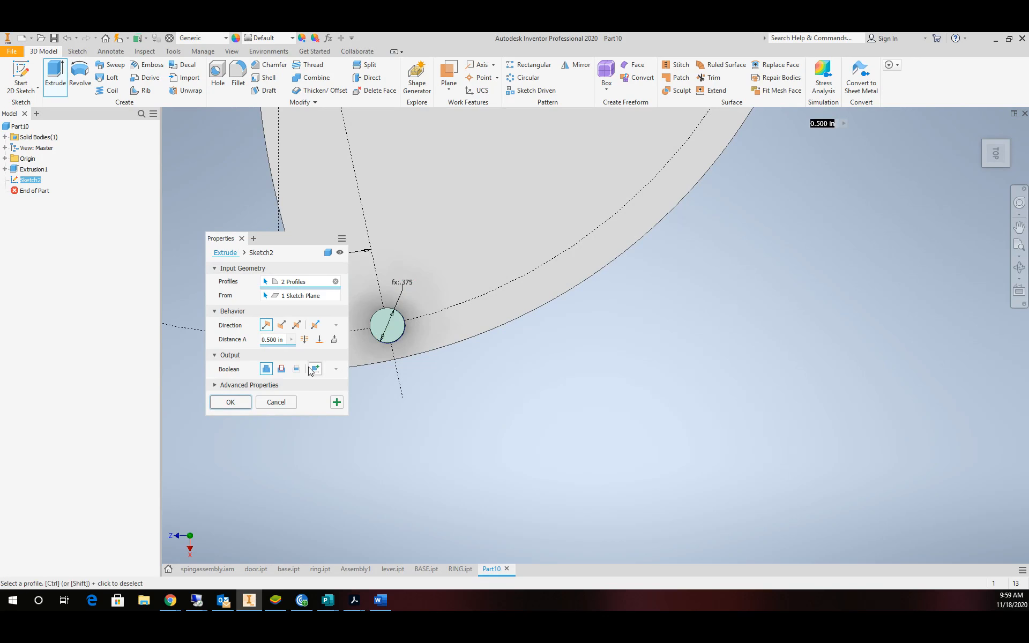
click(281, 369)
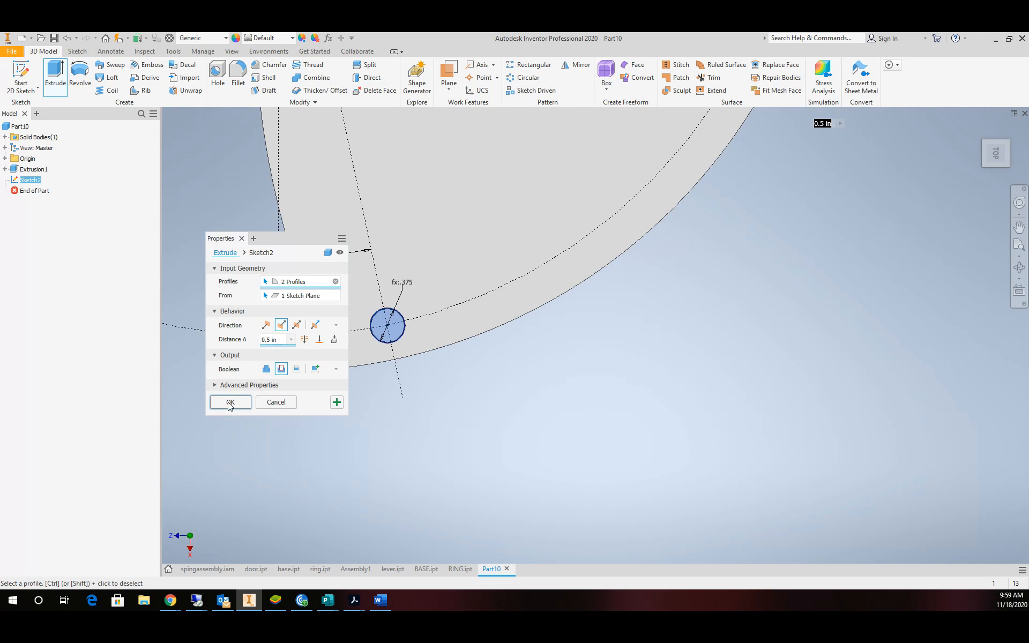
click(230, 402)
scroll(554, 352, down, 4)
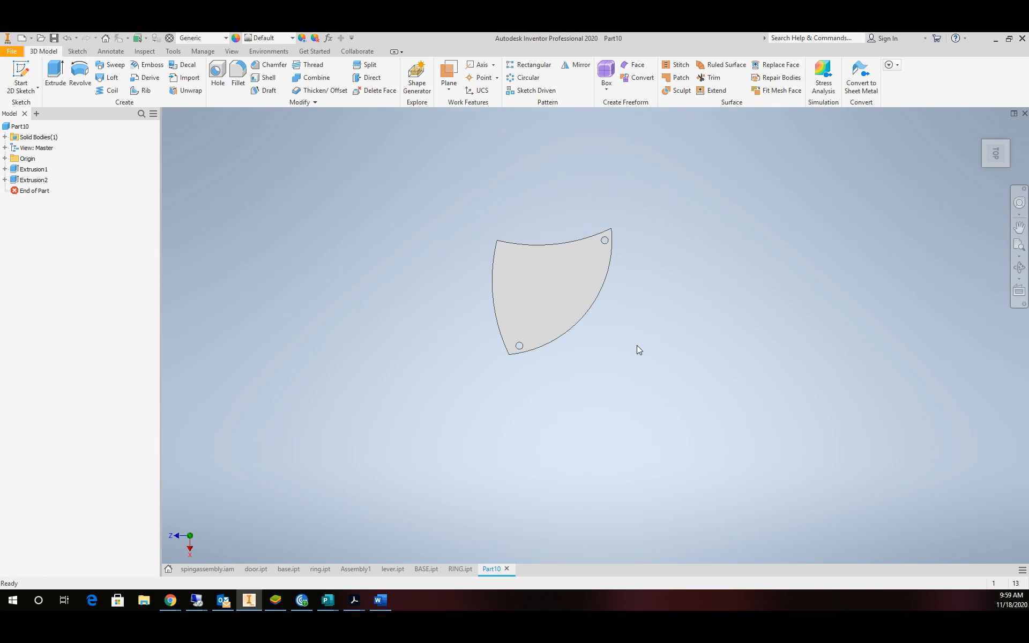
Assign Nickel-Copper Alloy 400 as the part's material.
click(195, 36)
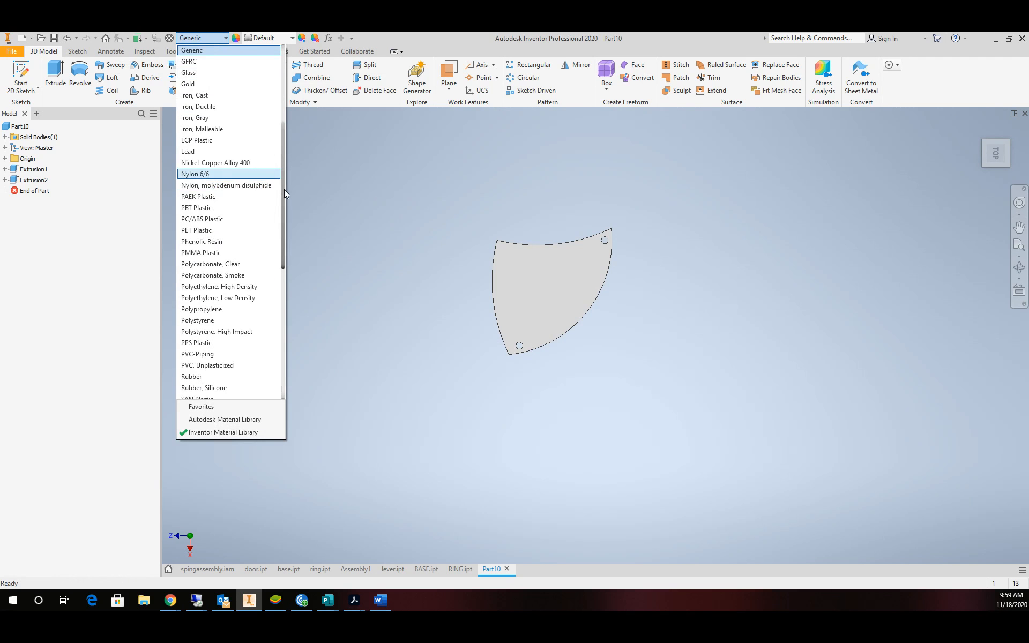
key(Escape)
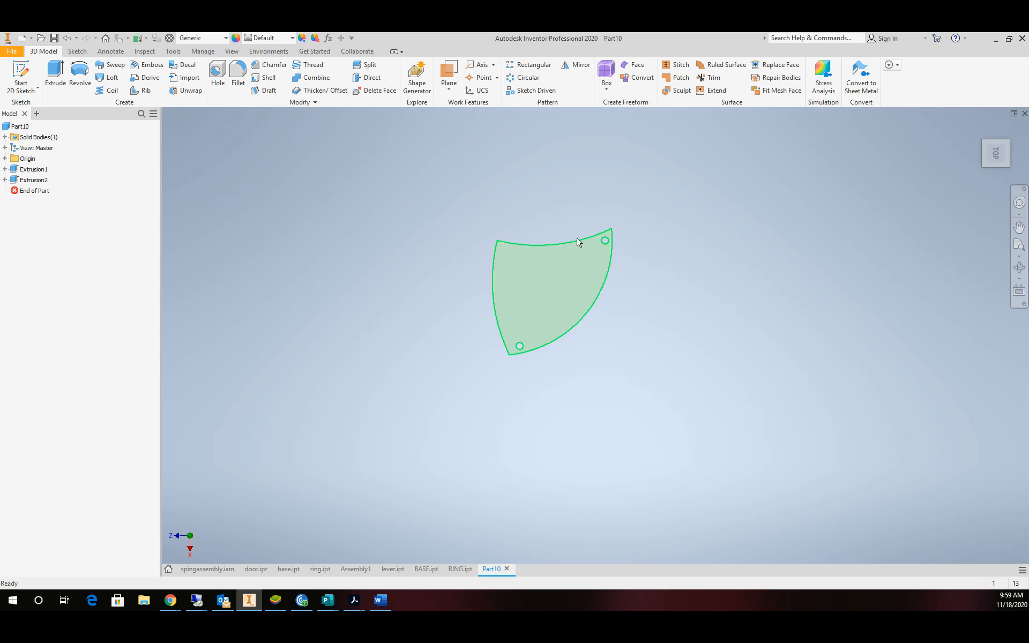
click(208, 39)
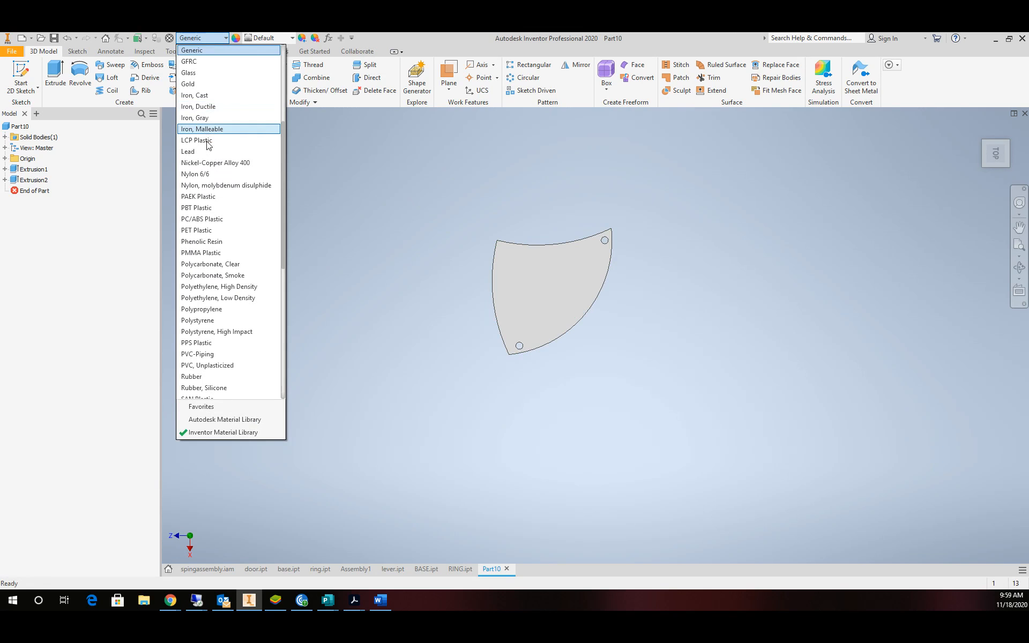
click(208, 163)
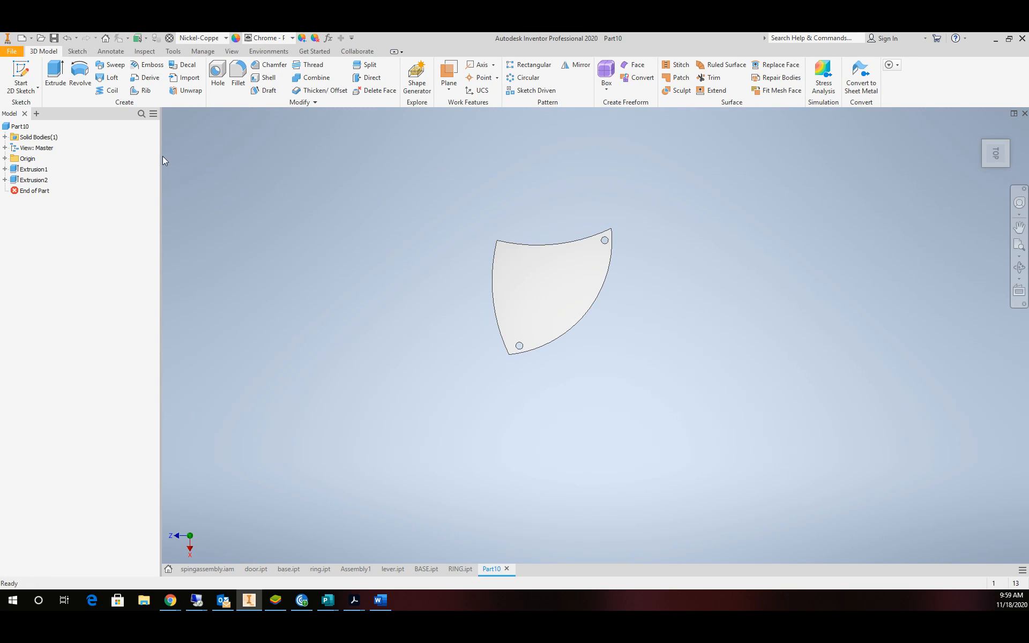
Save the part as DOOR in the 4BLADE folder and return to the home view.
click(11, 51)
mouse_move(29, 171)
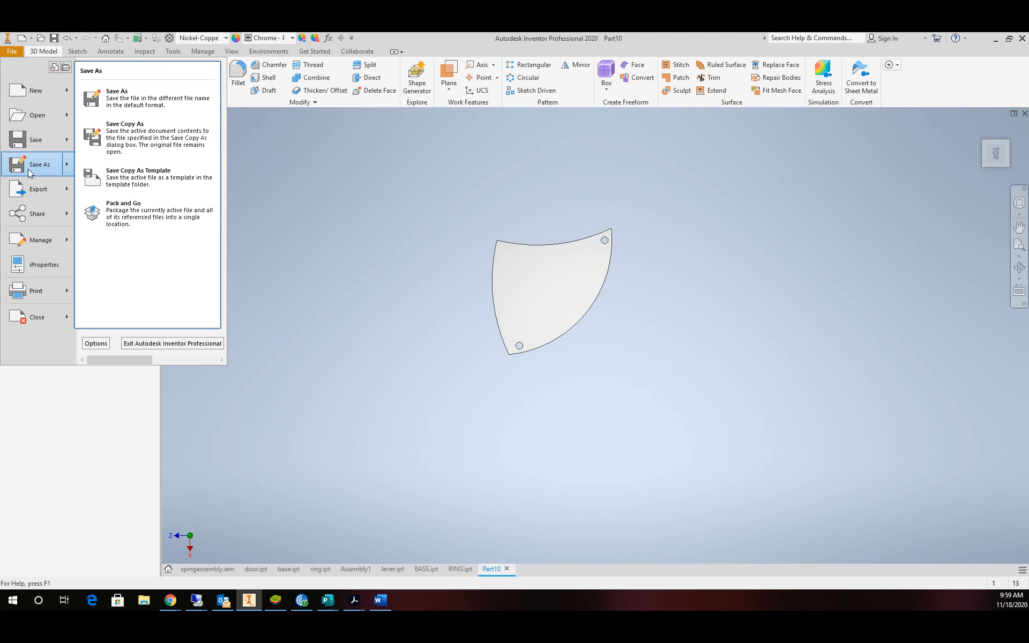
click(29, 171)
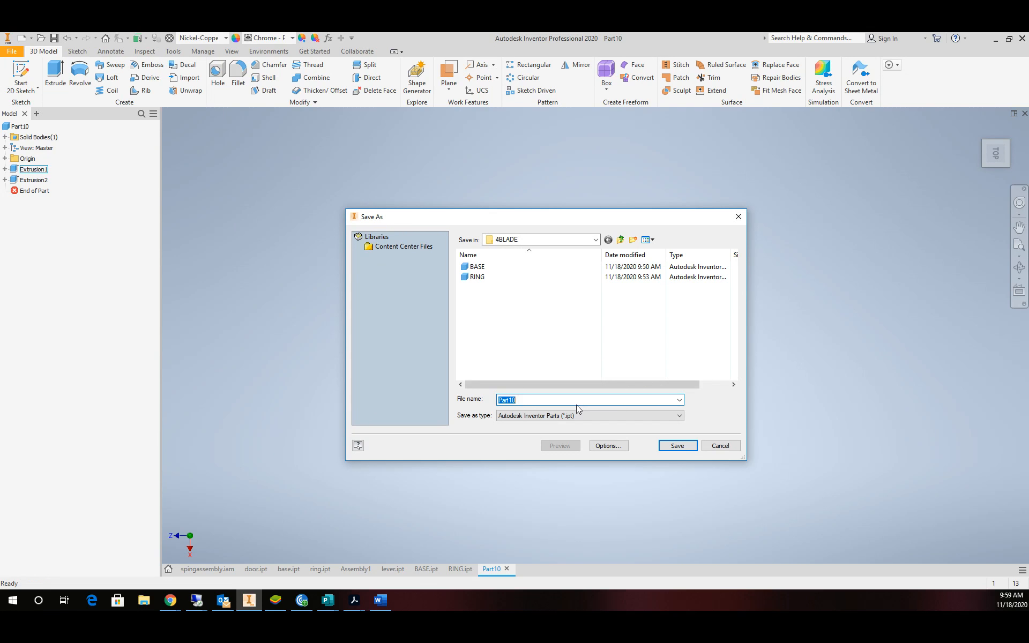
text(DOOR)
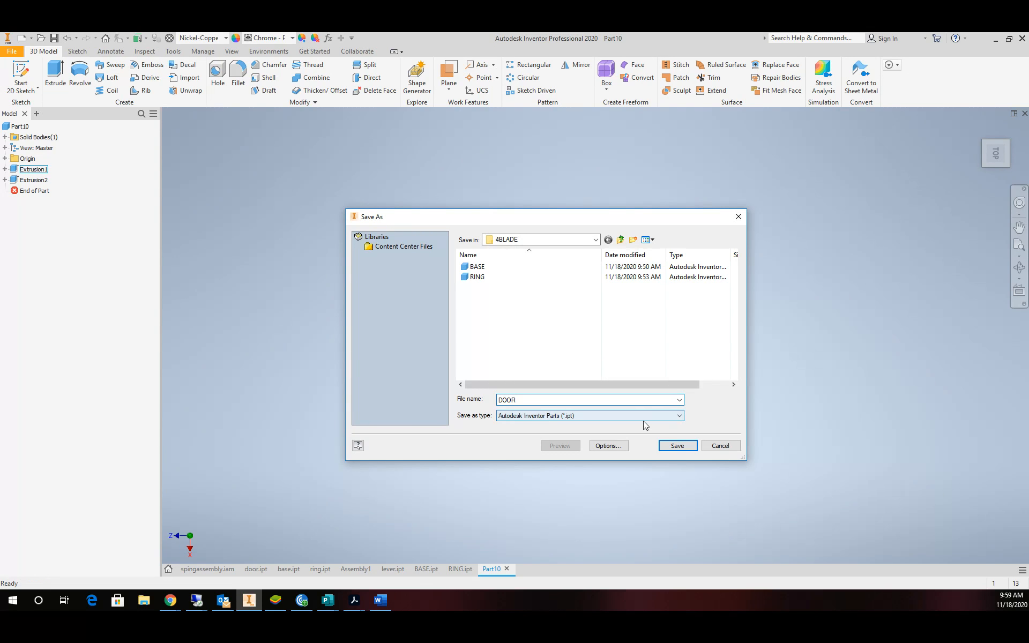
click(677, 446)
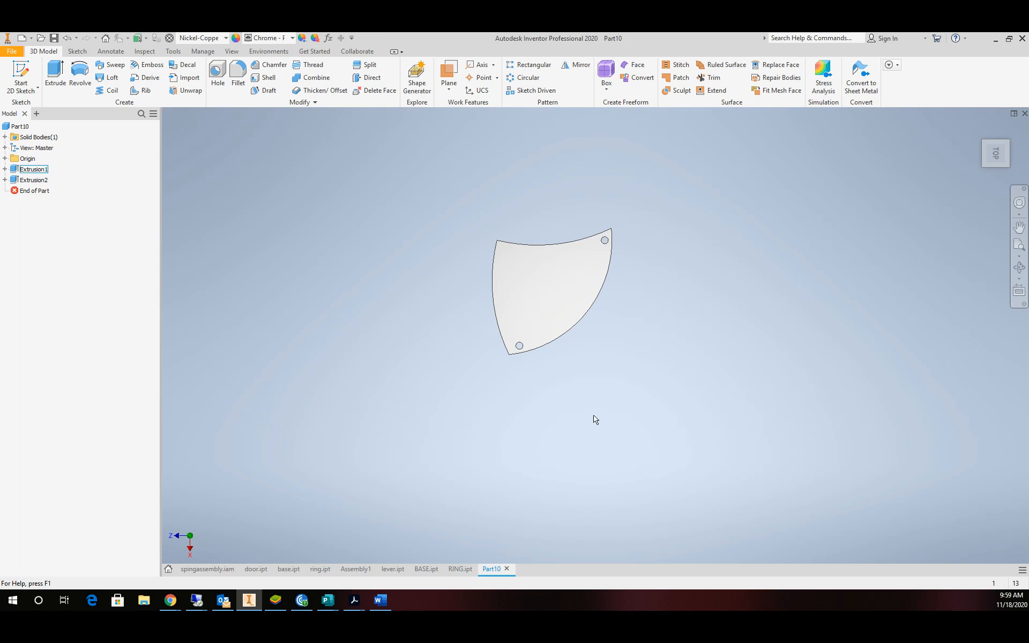
key(F6)
scroll(832, 325, up, 4)
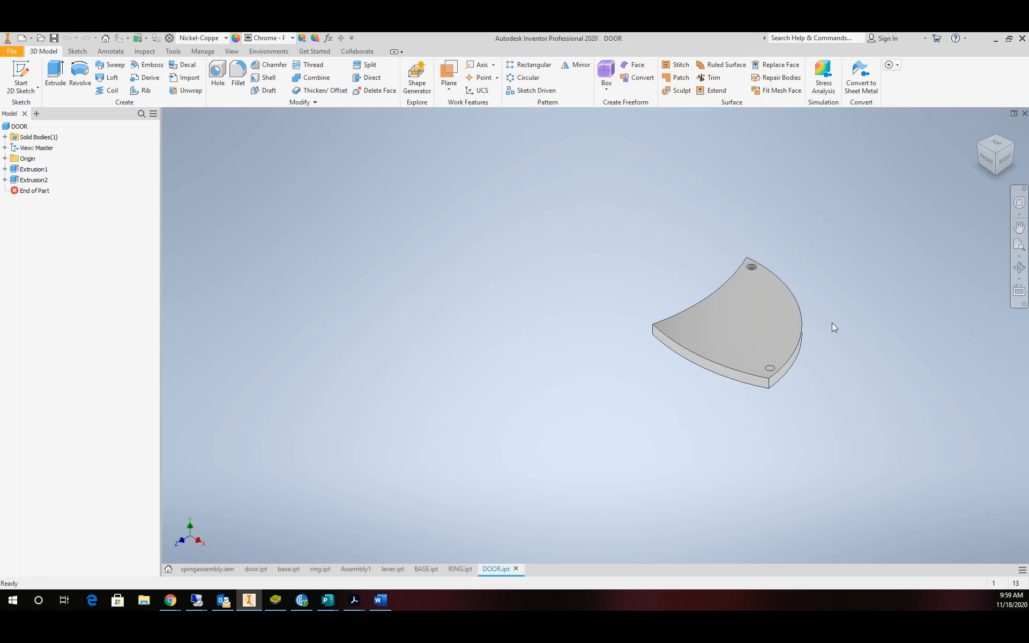
scroll(820, 324, down, 3)
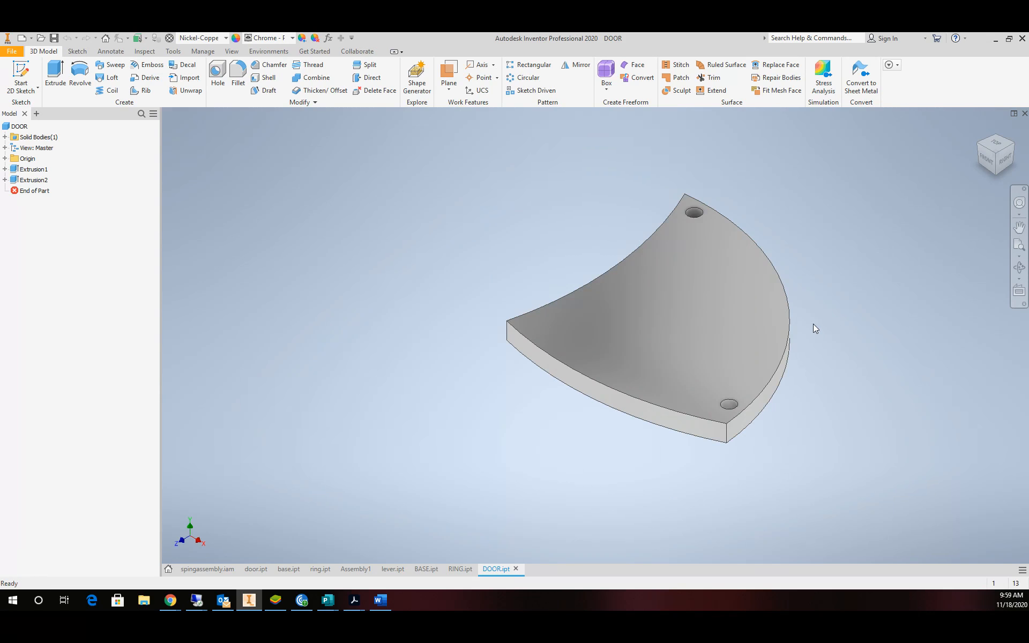
click(11, 51)
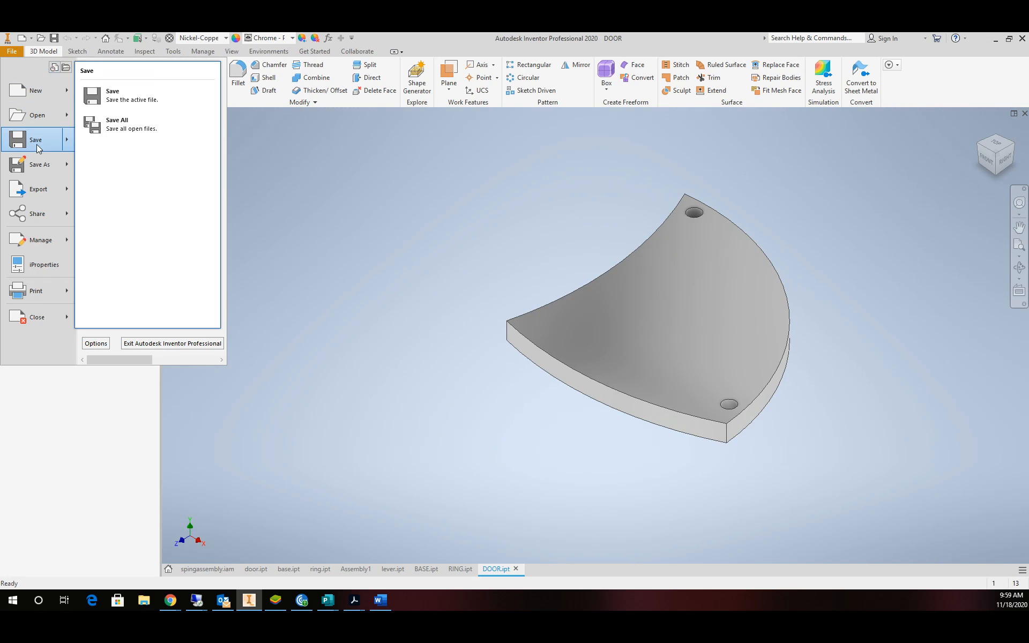
Create a new Standard.ipt part and start a 2D sketch on the XY plane.
click(30, 97)
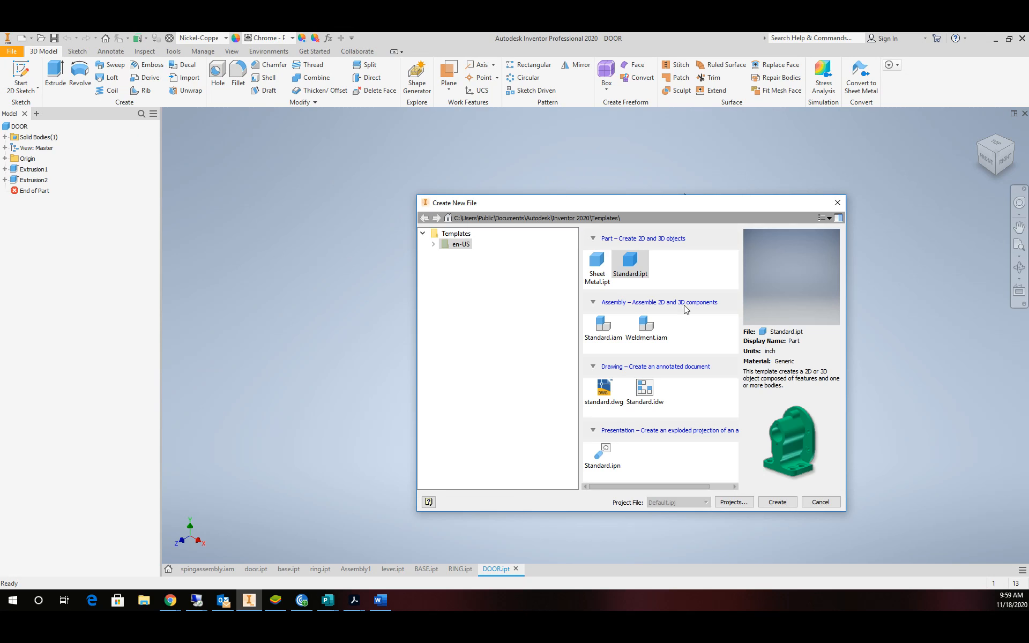
click(778, 503)
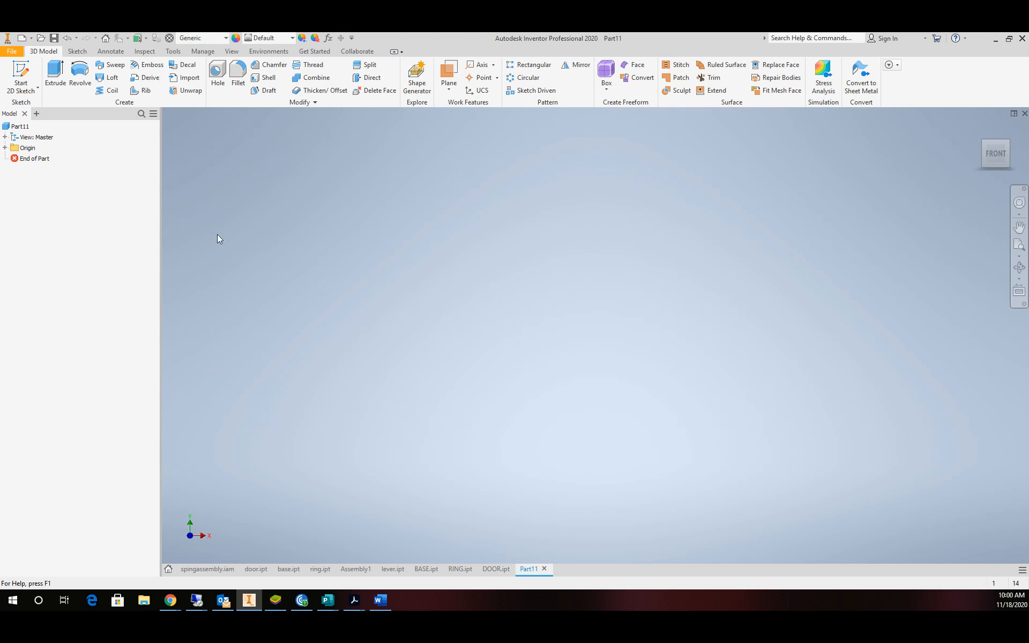
click(25, 87)
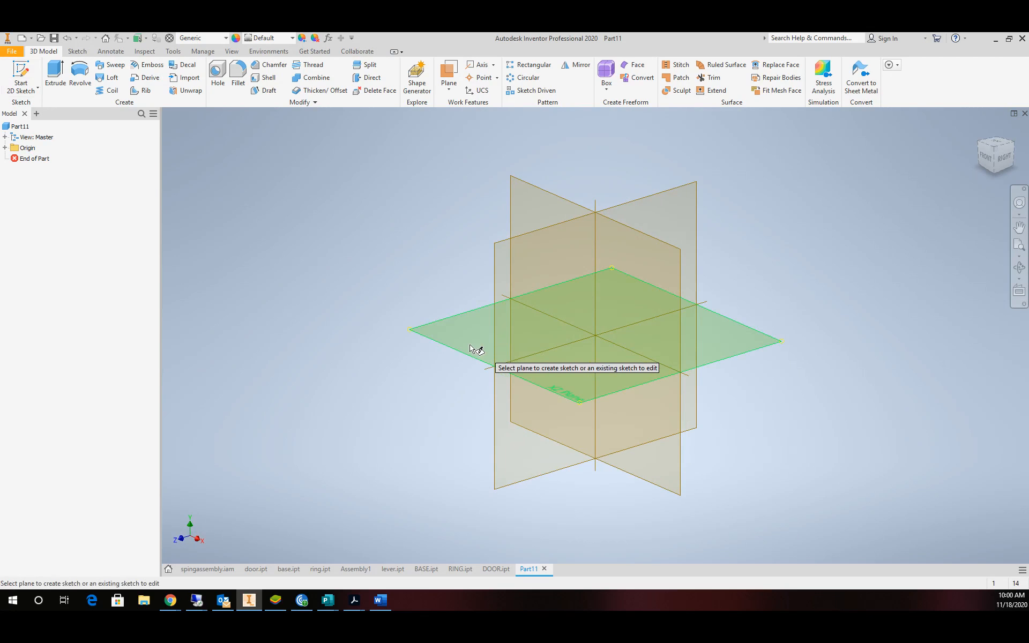
click(508, 337)
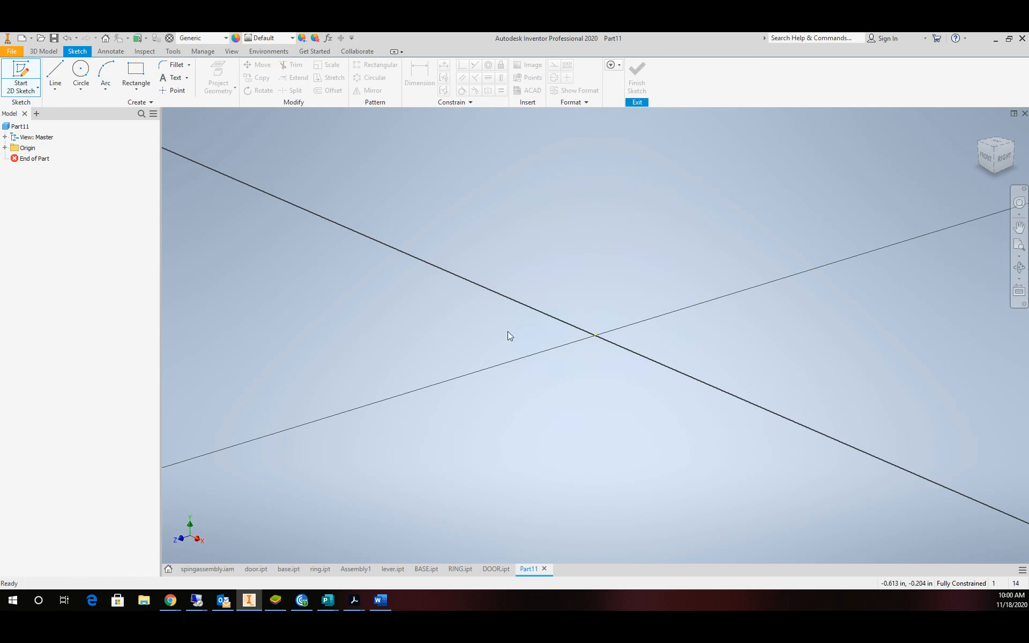
click(992, 147)
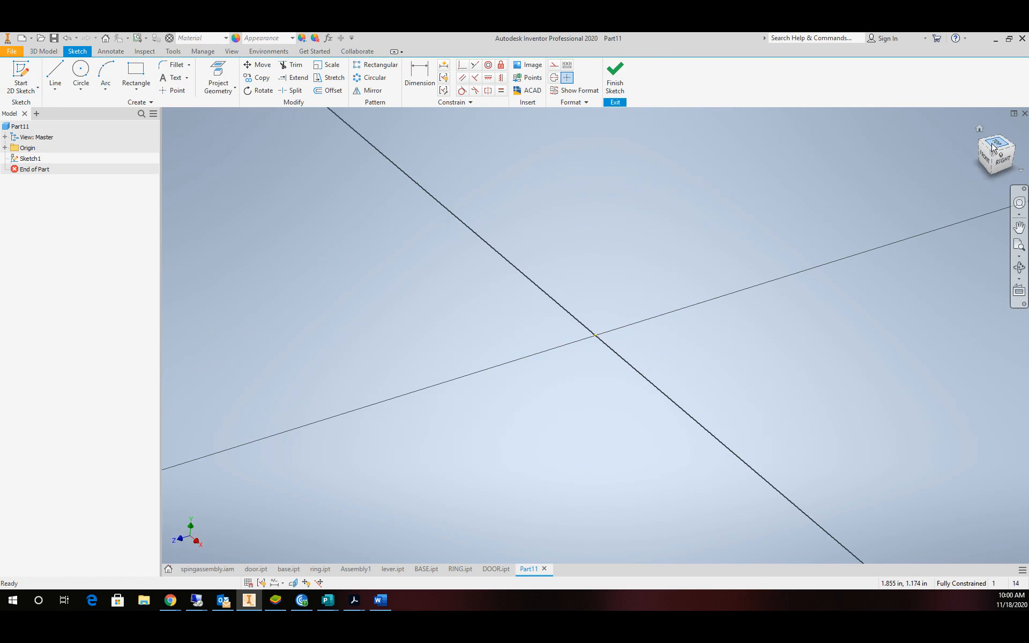
Draw a circle centred on the origin with a .375 diameter.
click(82, 73)
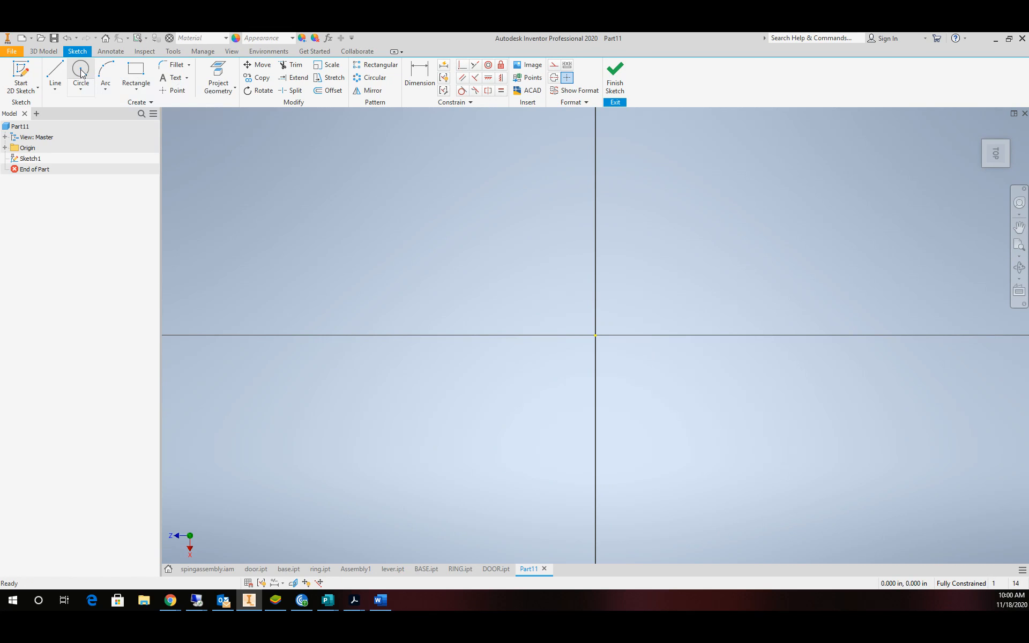
click(596, 336)
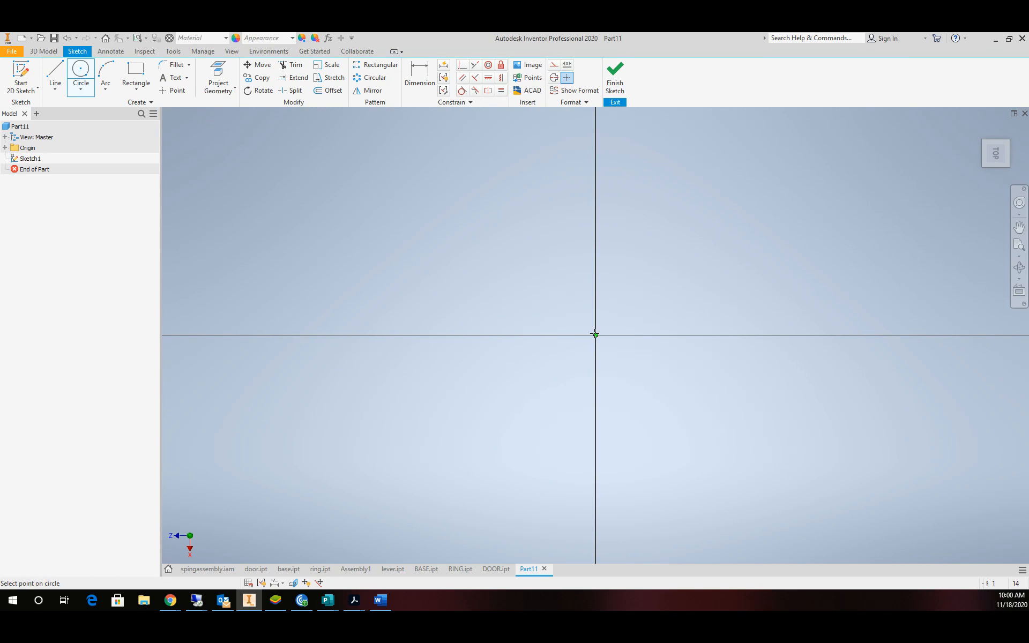
click(616, 311)
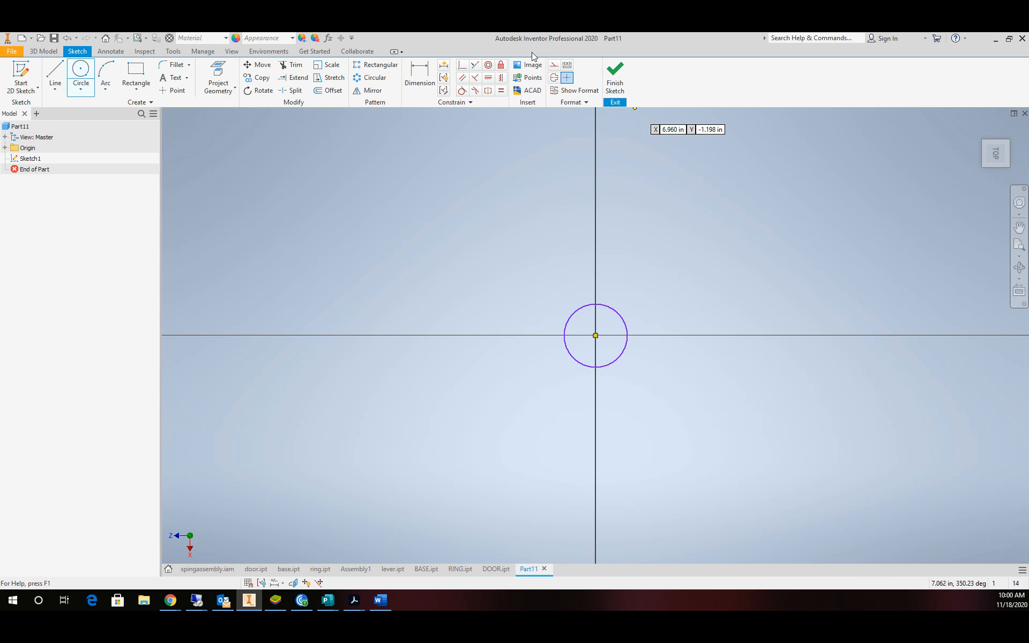
click(421, 75)
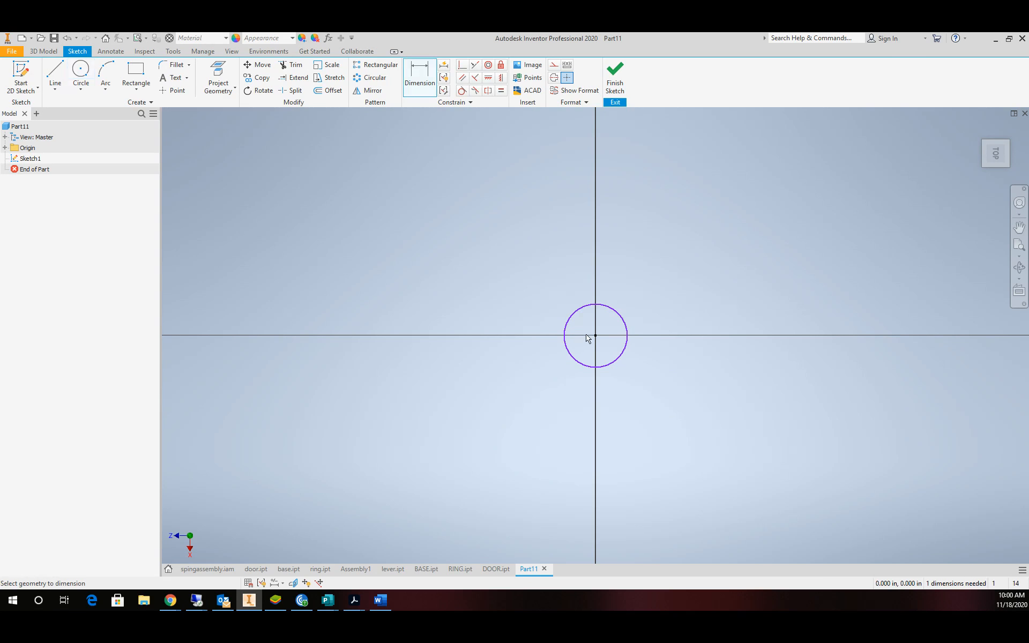
click(578, 317)
click(551, 290)
text(.3)
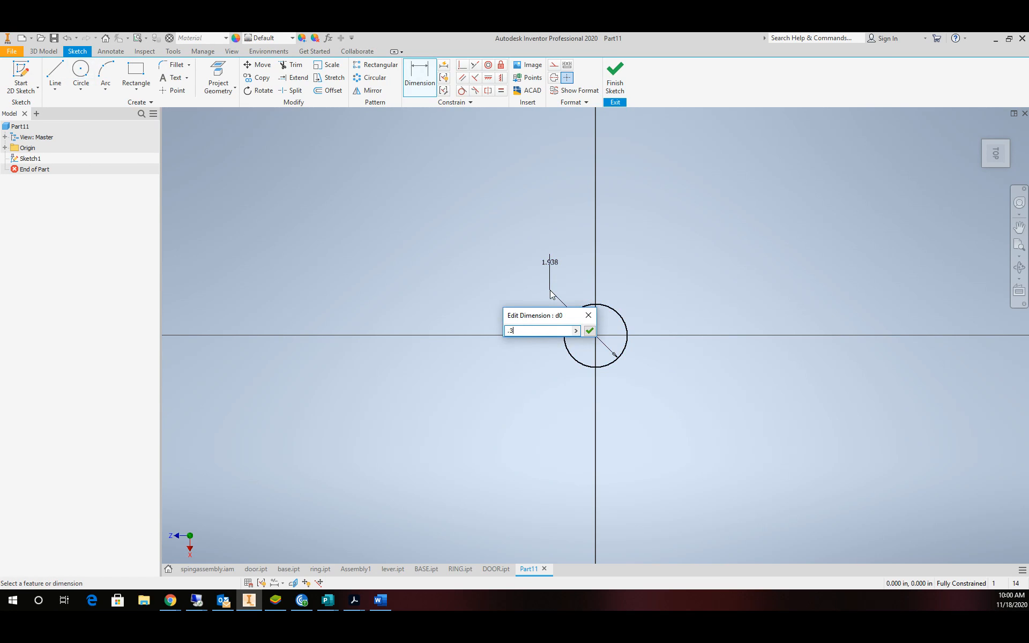
text(75)
key(Return)
Draw a second circle on the horizontal axis with its diameter linked to d0 (.375).
scroll(763, 336, down, 1)
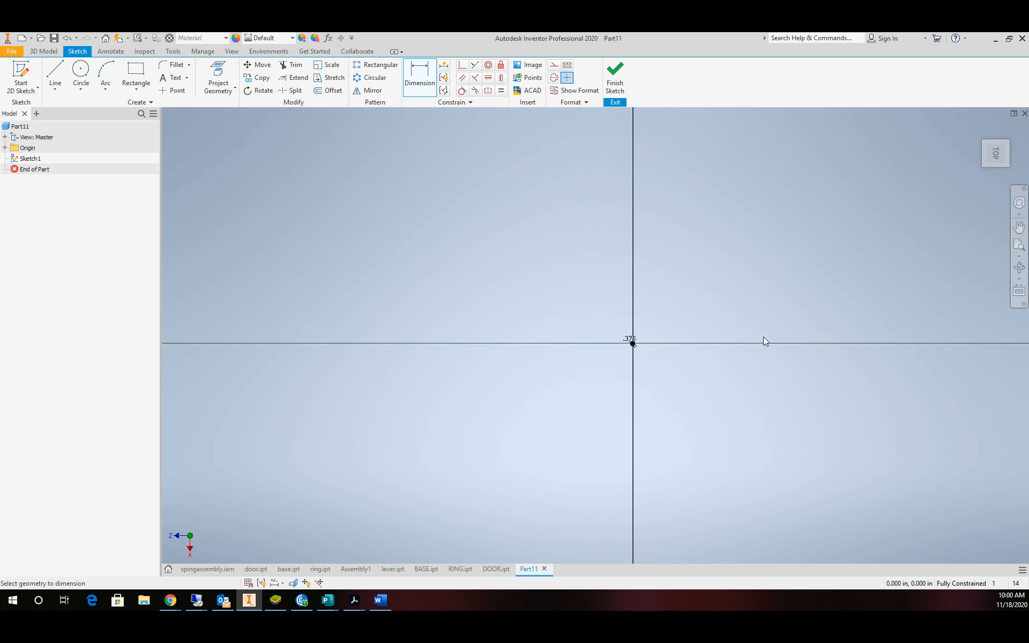
scroll(742, 335, up, 3)
scroll(685, 307, down, 3)
scroll(671, 297, up, 1)
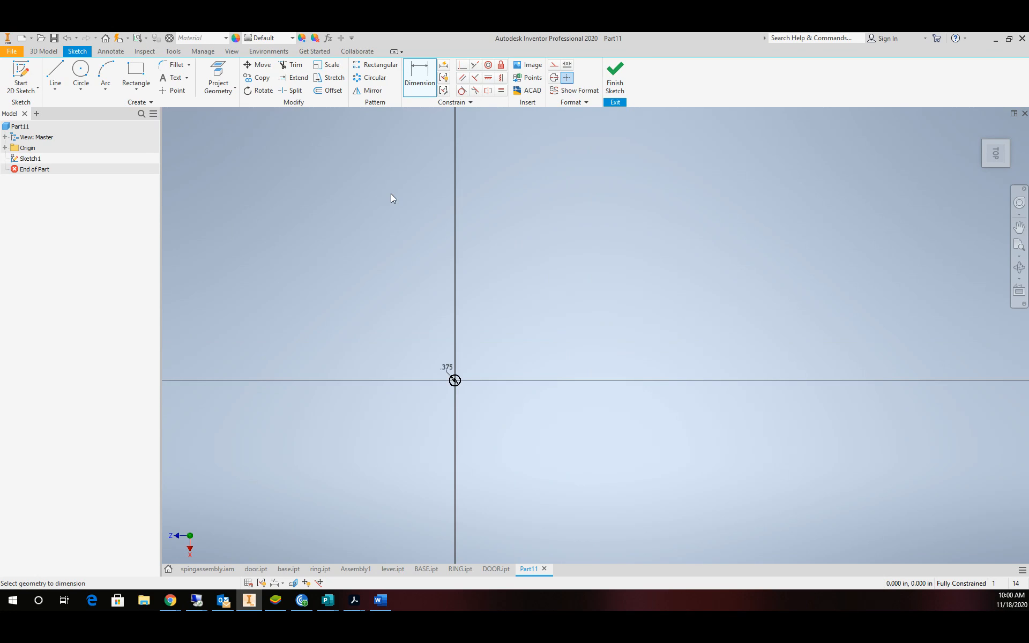
click(80, 73)
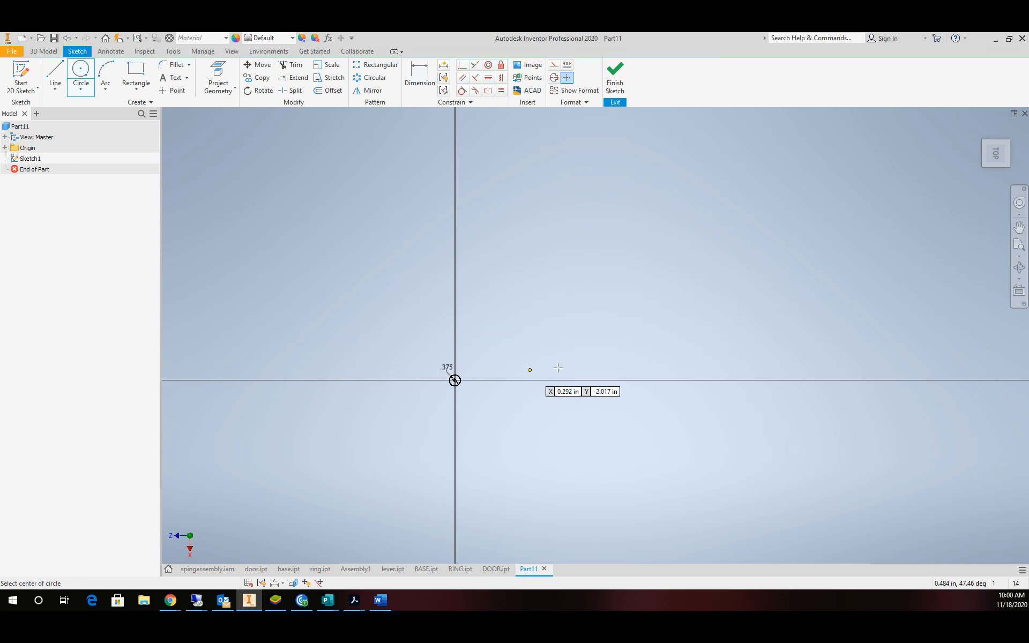
click(683, 380)
click(691, 363)
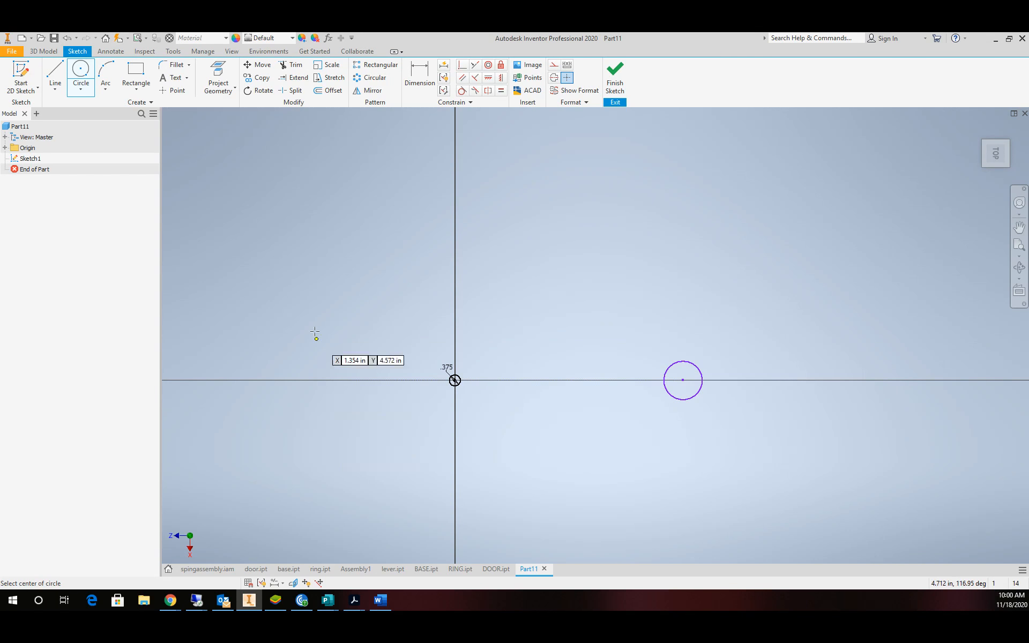
click(419, 75)
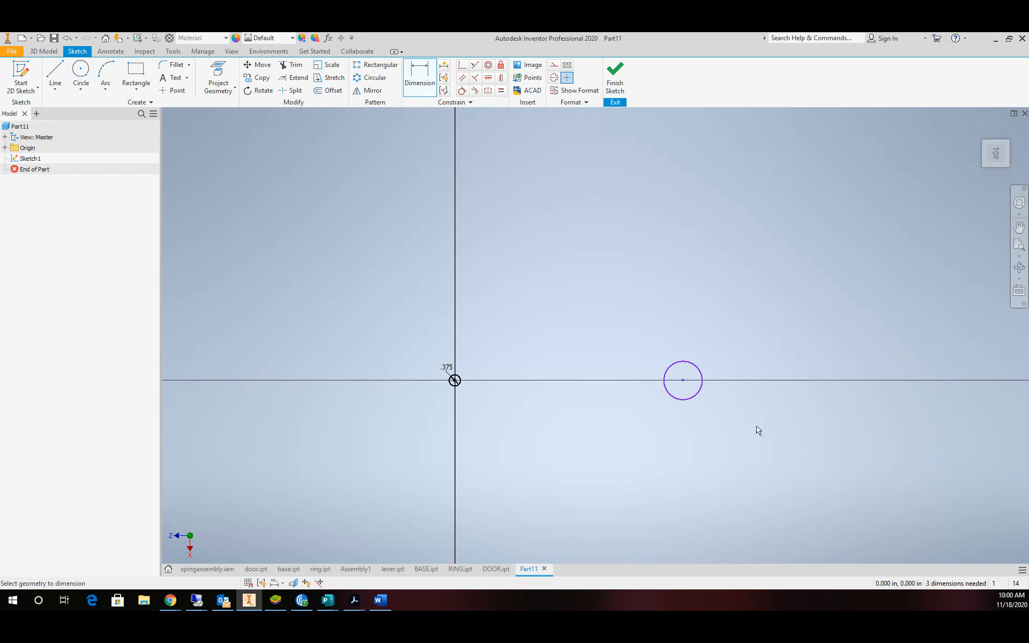
click(671, 369)
click(653, 324)
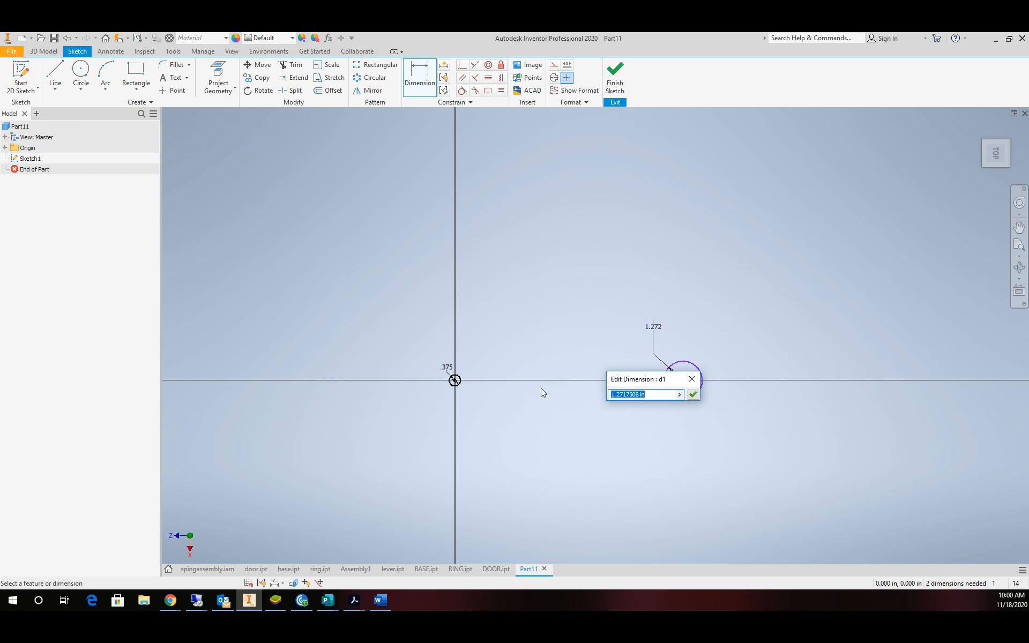
click(449, 367)
click(697, 396)
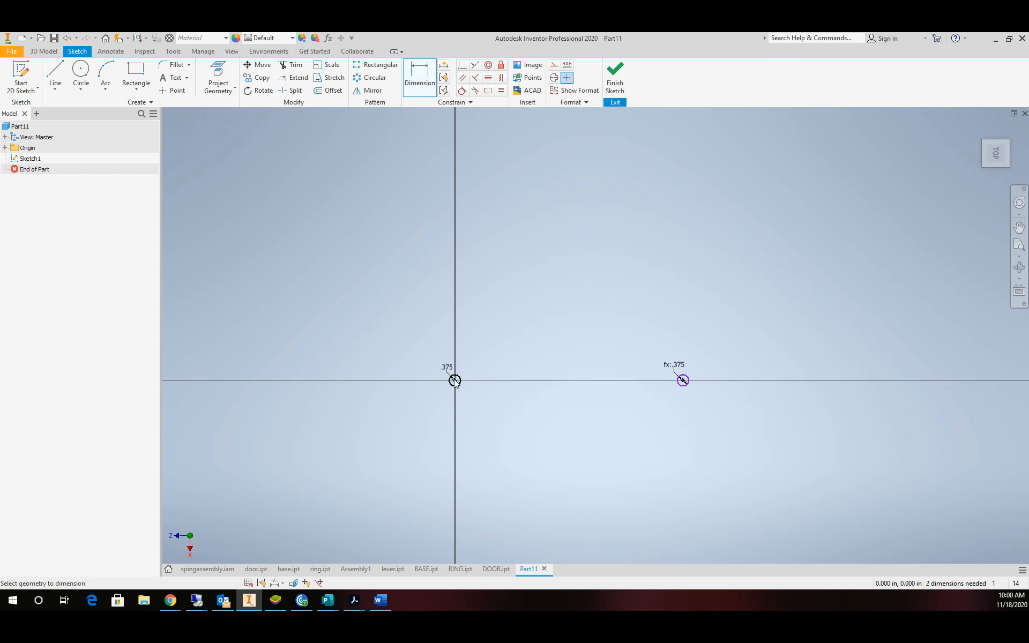
Dimension the second circle's centre 6.000 from the origin.
click(682, 381)
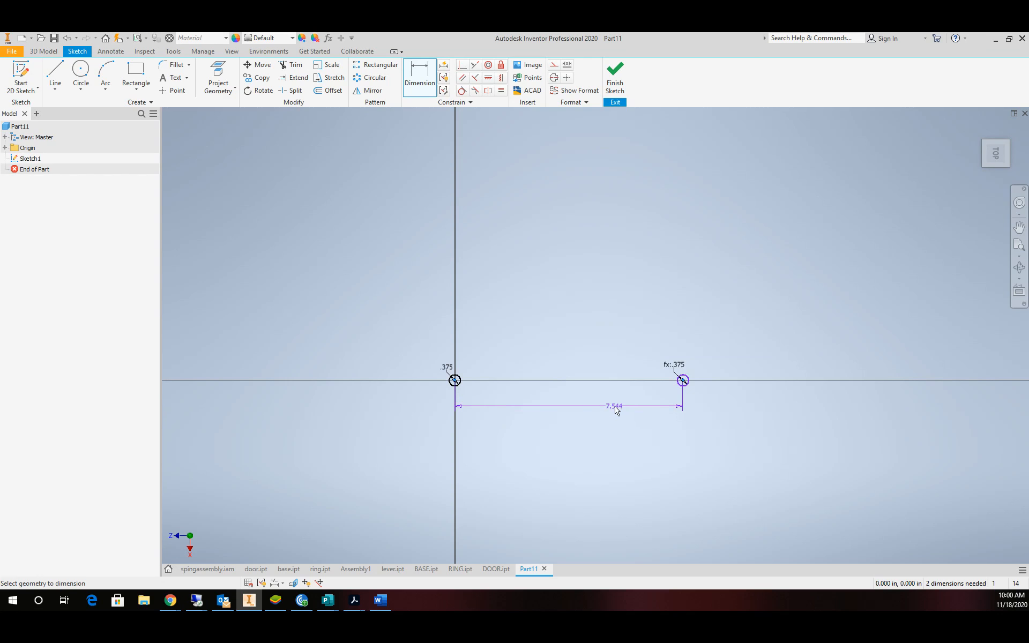
click(595, 422)
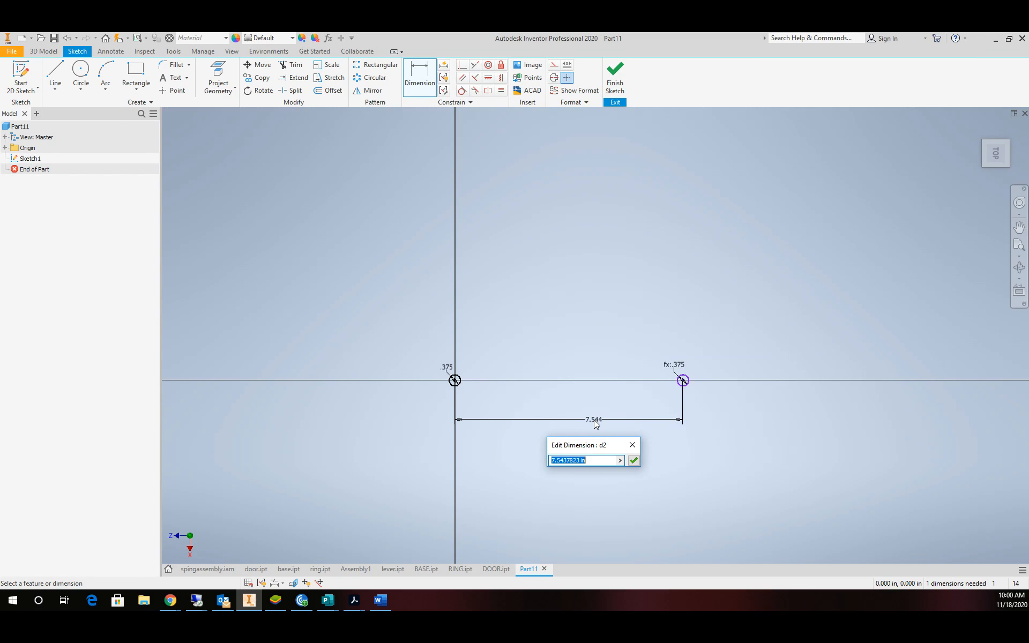
text(6)
key(Return)
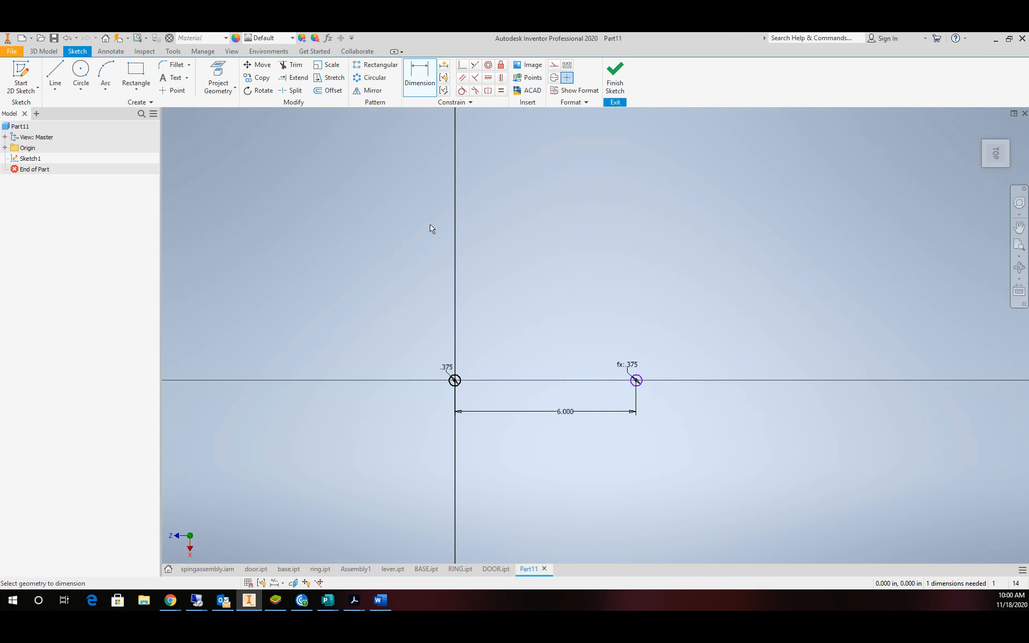
Draw larger circles concentric with the origin circle and the right small circle.
click(81, 78)
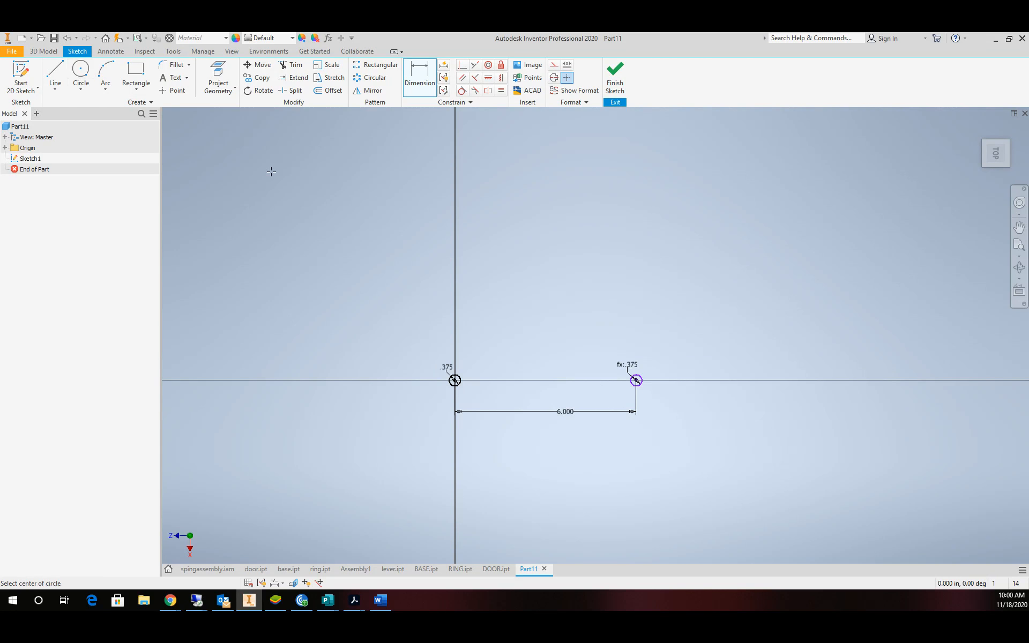
scroll(419, 442, down, 3)
scroll(453, 402, up, 6)
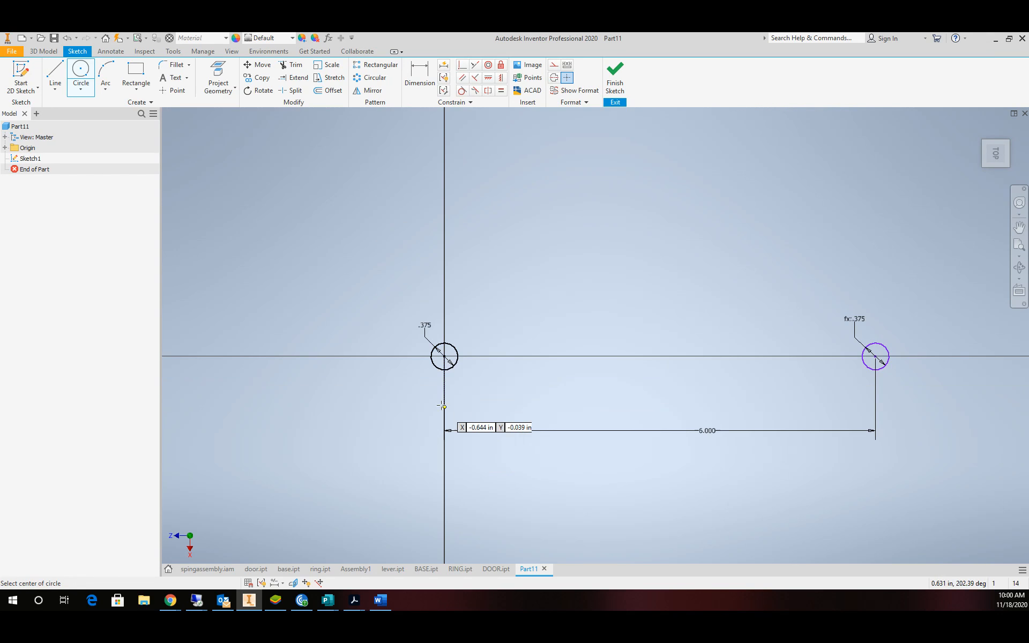
click(444, 356)
click(454, 304)
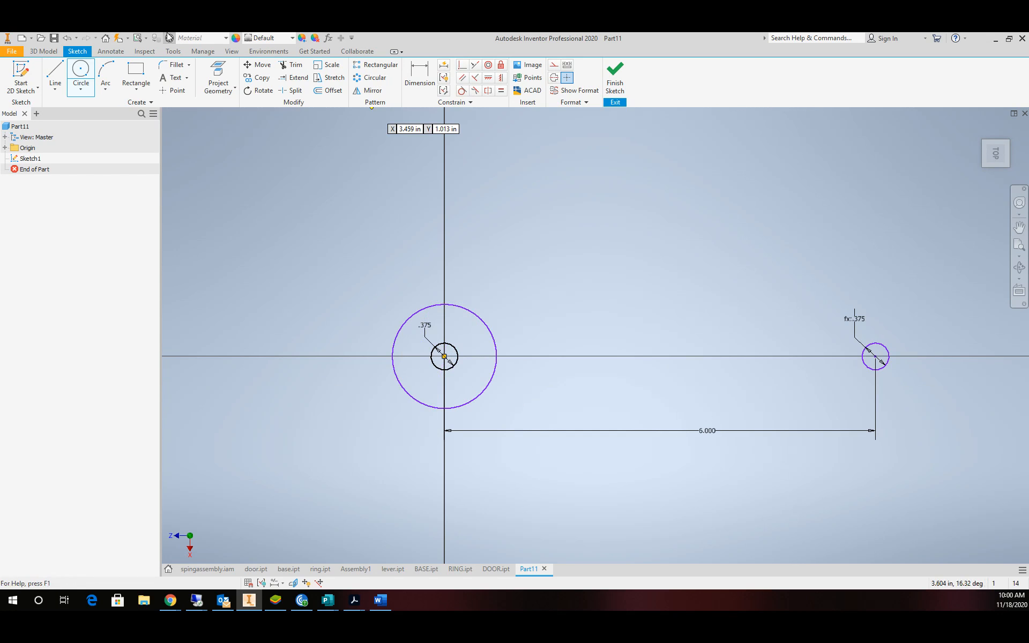
click(91, 70)
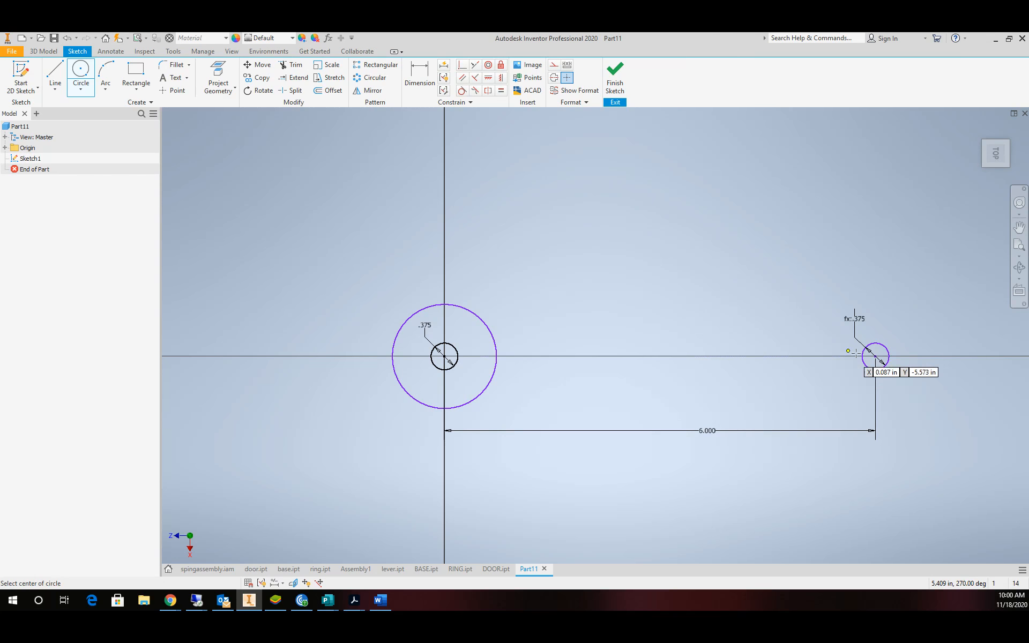
click(875, 356)
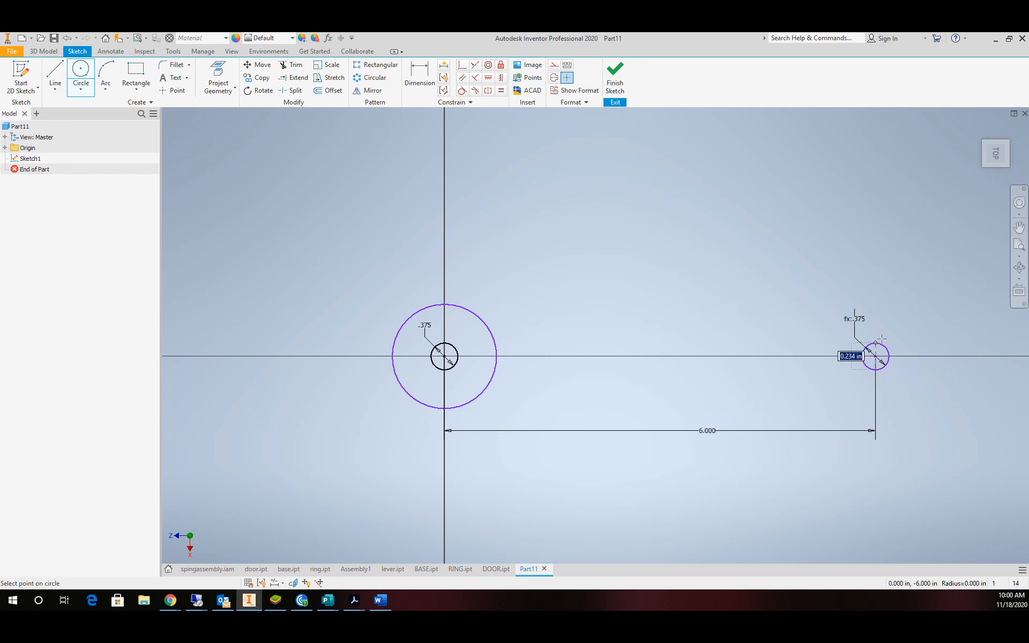
click(889, 304)
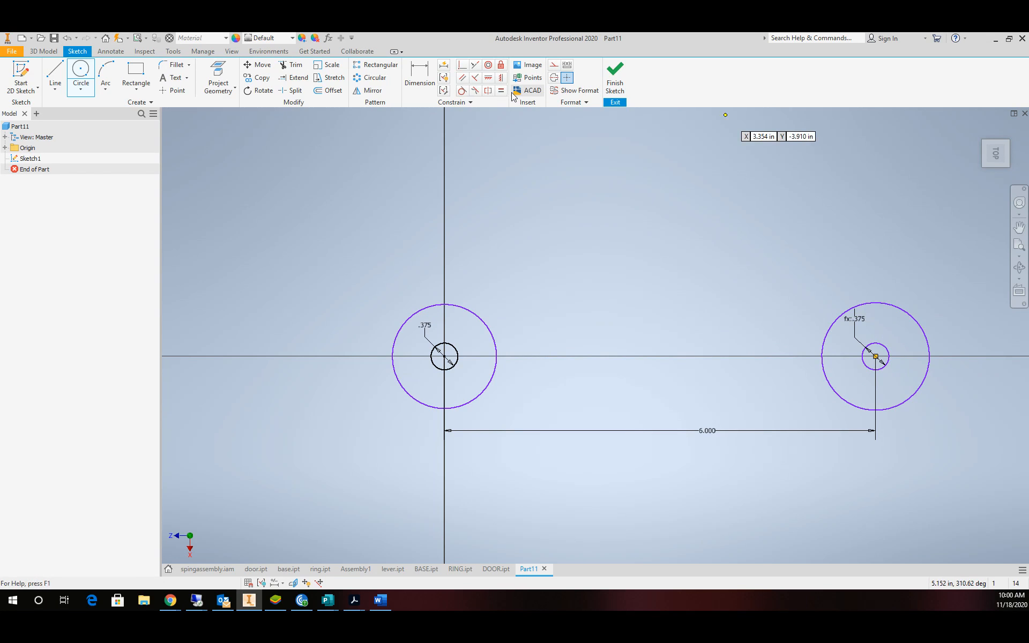
Constrain the two outer circles equal and dimension them 1.25 in diameter.
key(equal)
click(901, 311)
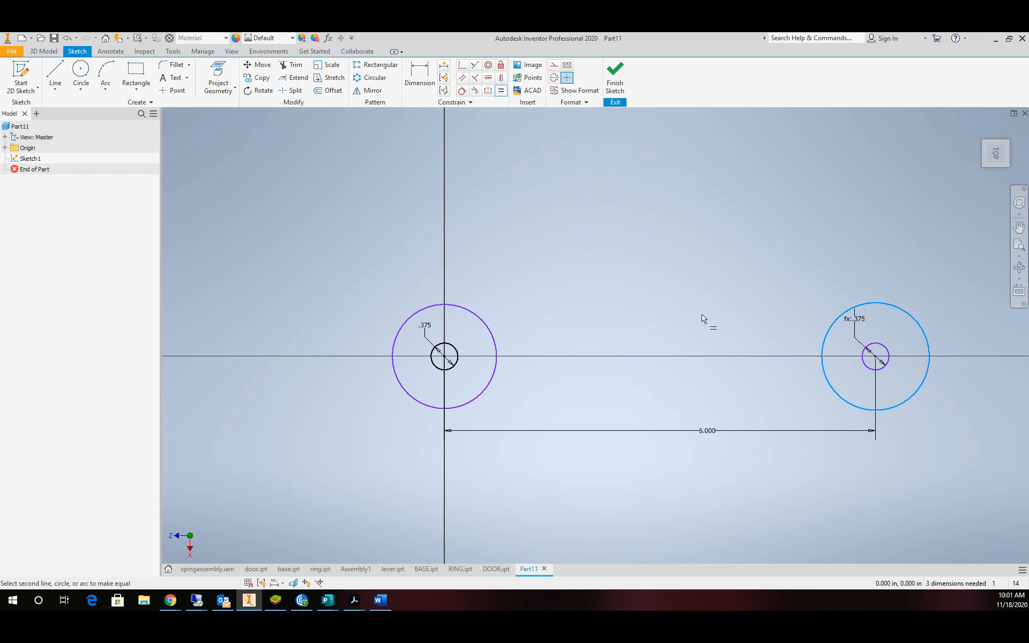
click(484, 306)
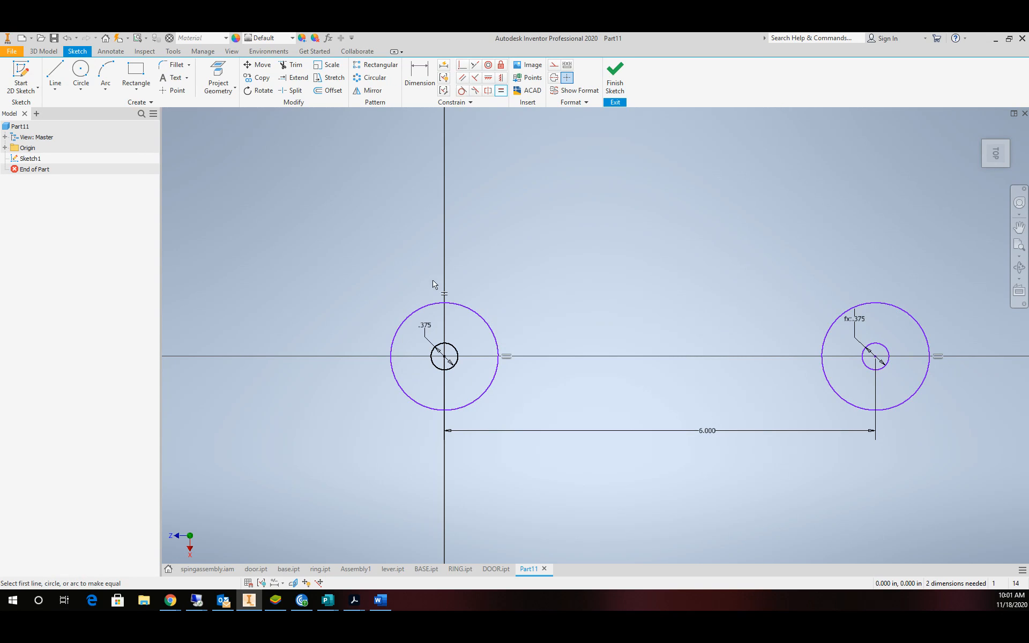
key(d)
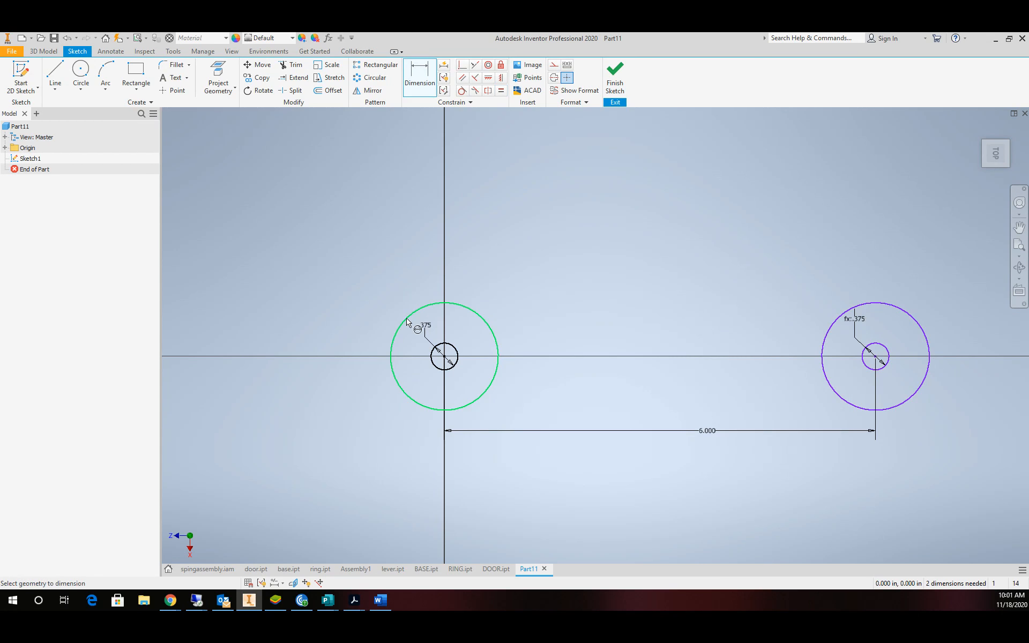
click(407, 321)
click(373, 307)
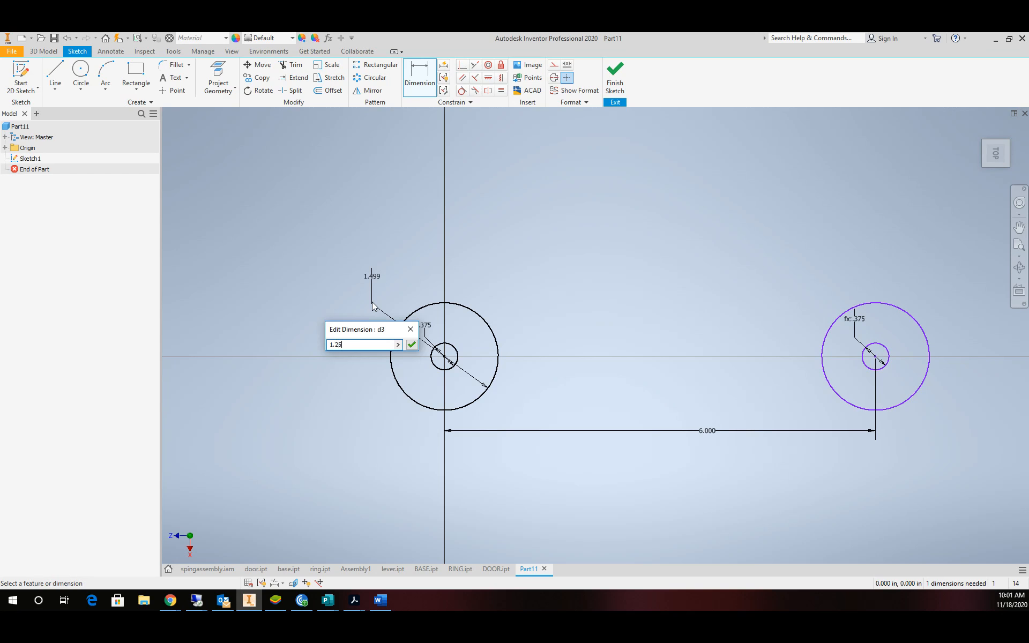
text(1.25)
key(Return)
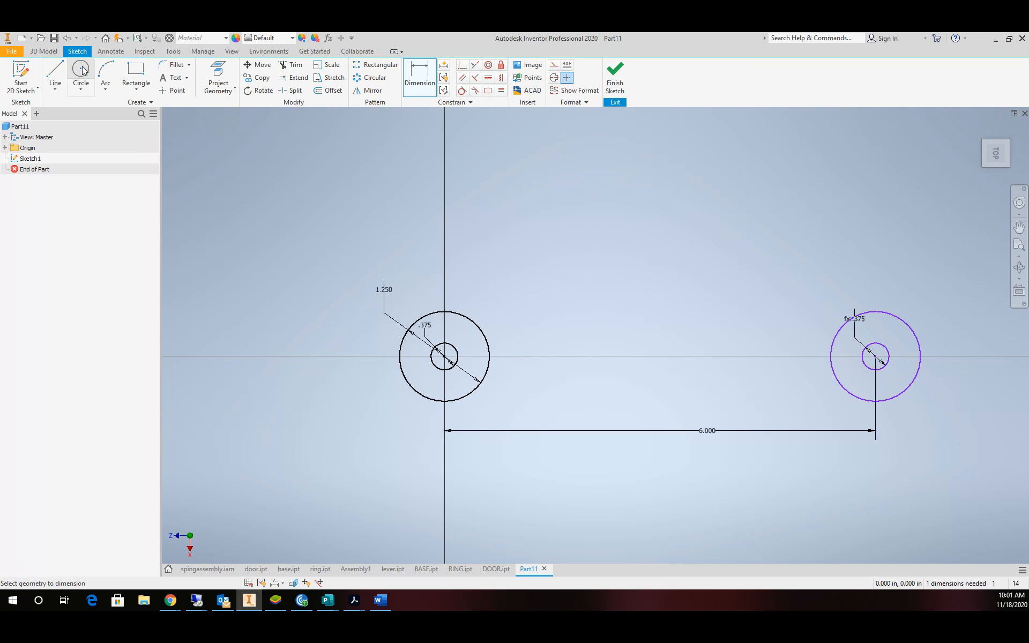
Draw a three-point arc joining the tops of the two outer circles.
click(105, 77)
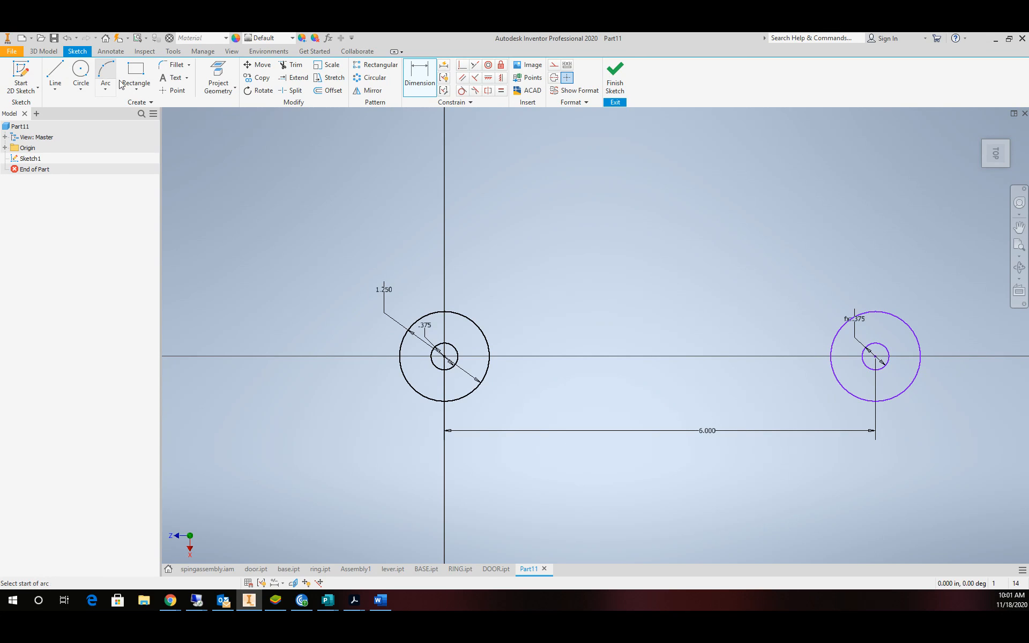
click(445, 310)
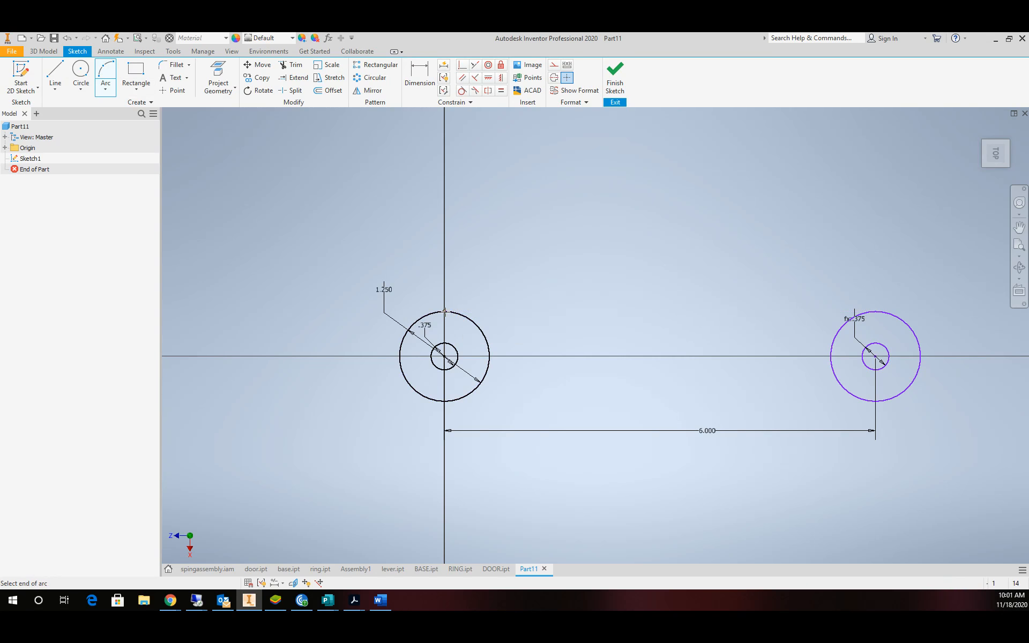
click(888, 317)
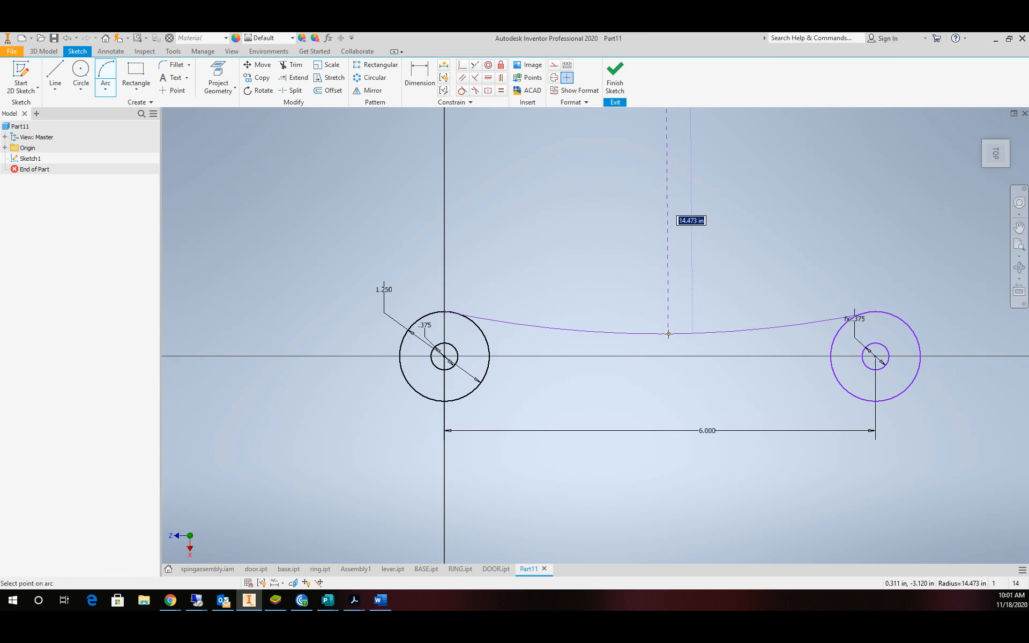
click(668, 334)
key(Escape)
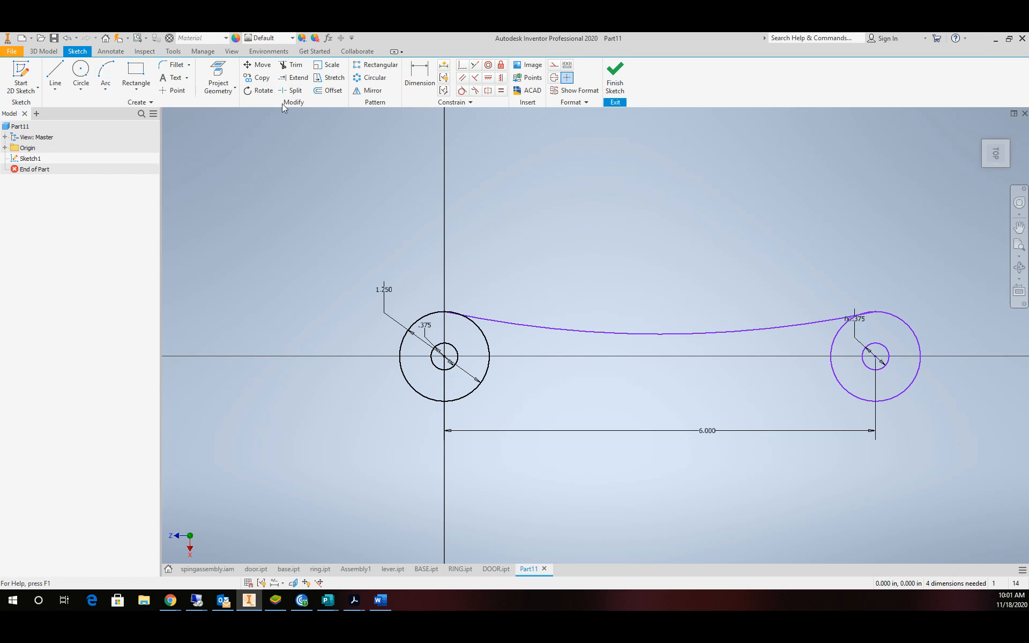
Offset the arc downward and make the lower arc tangent to both outer circles.
click(328, 91)
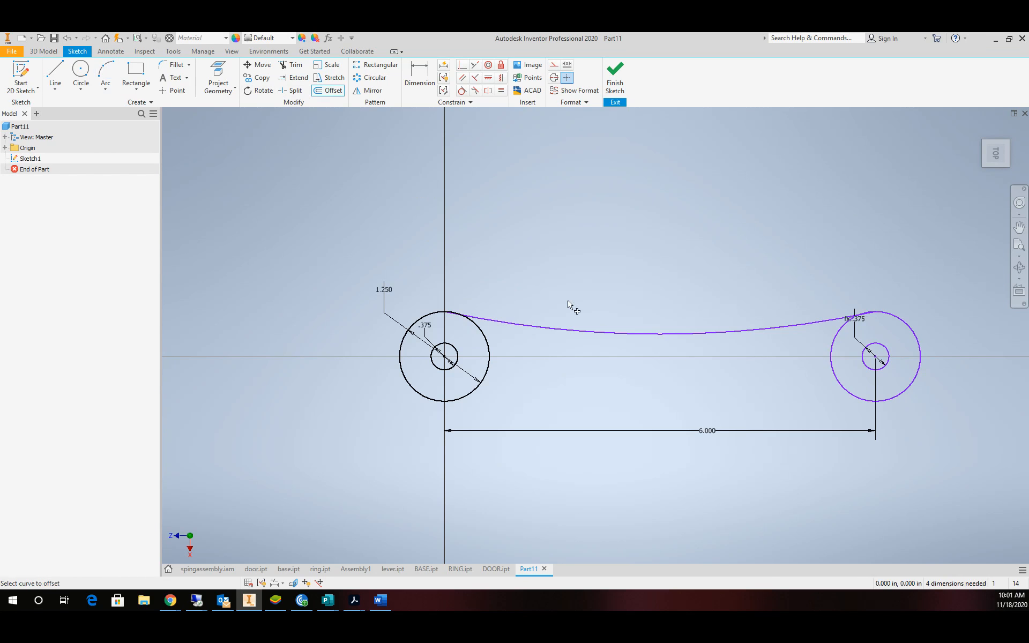
click(586, 332)
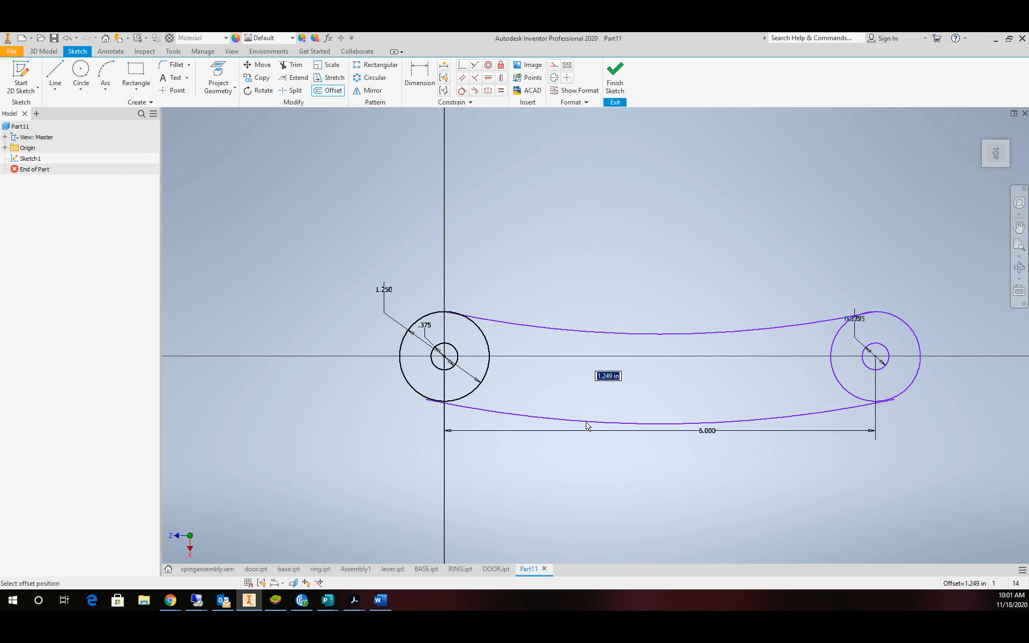
click(587, 427)
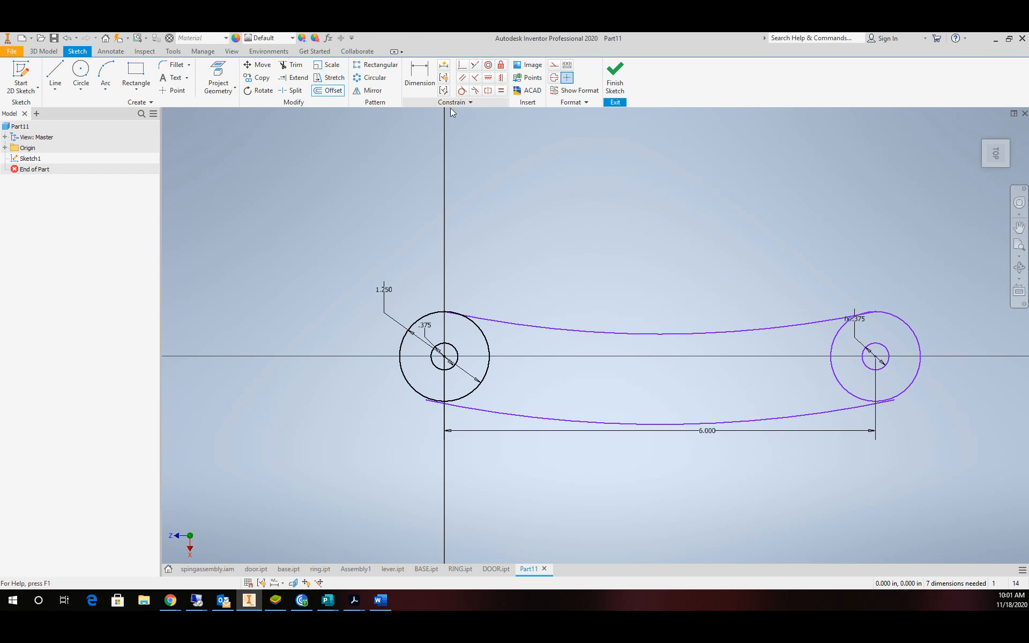
click(462, 92)
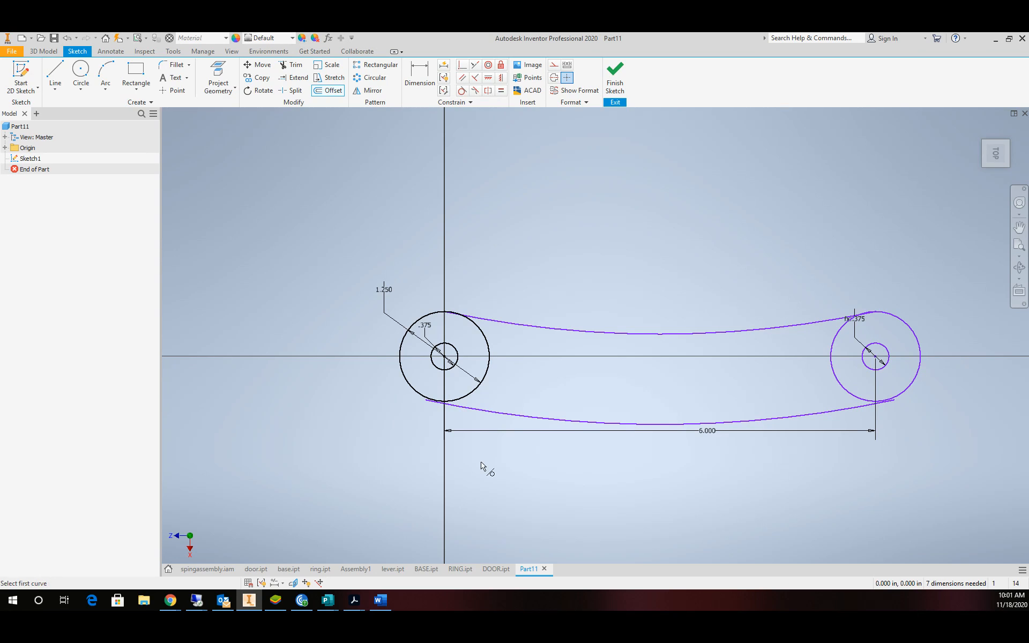
click(456, 408)
click(453, 403)
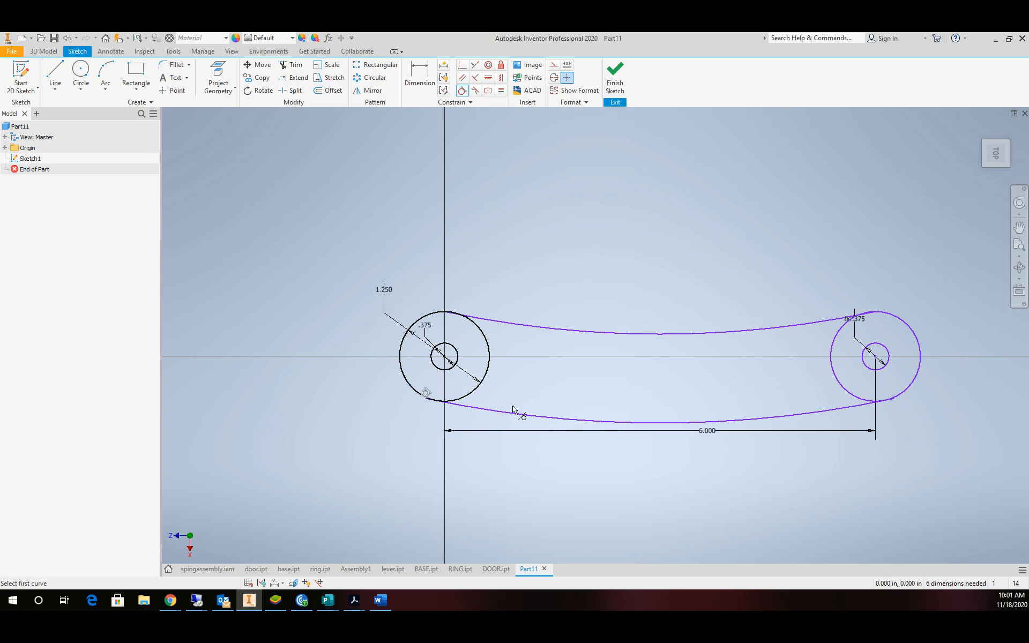
click(807, 415)
click(911, 387)
key(Escape)
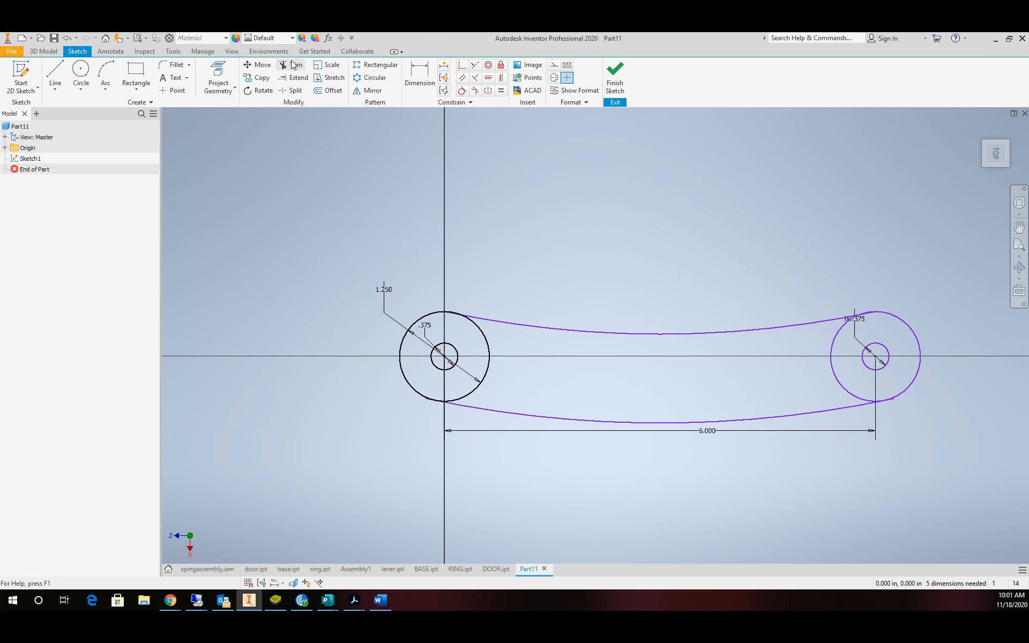
Trim away the inner circle portions and leftover stub, then finish the sketch.
click(292, 64)
click(489, 344)
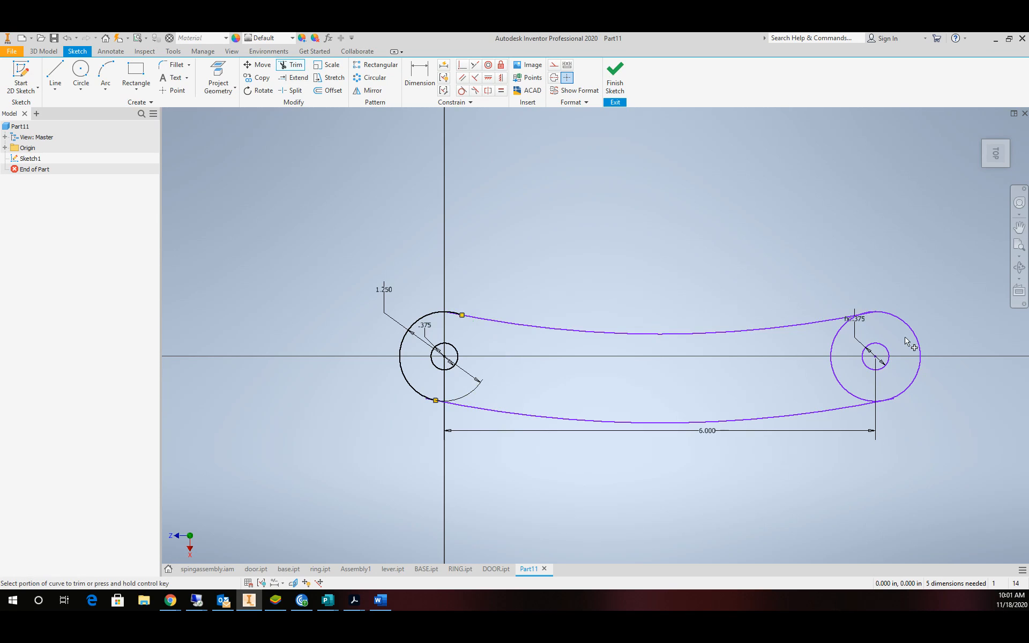
click(833, 347)
scroll(426, 402, up, 5)
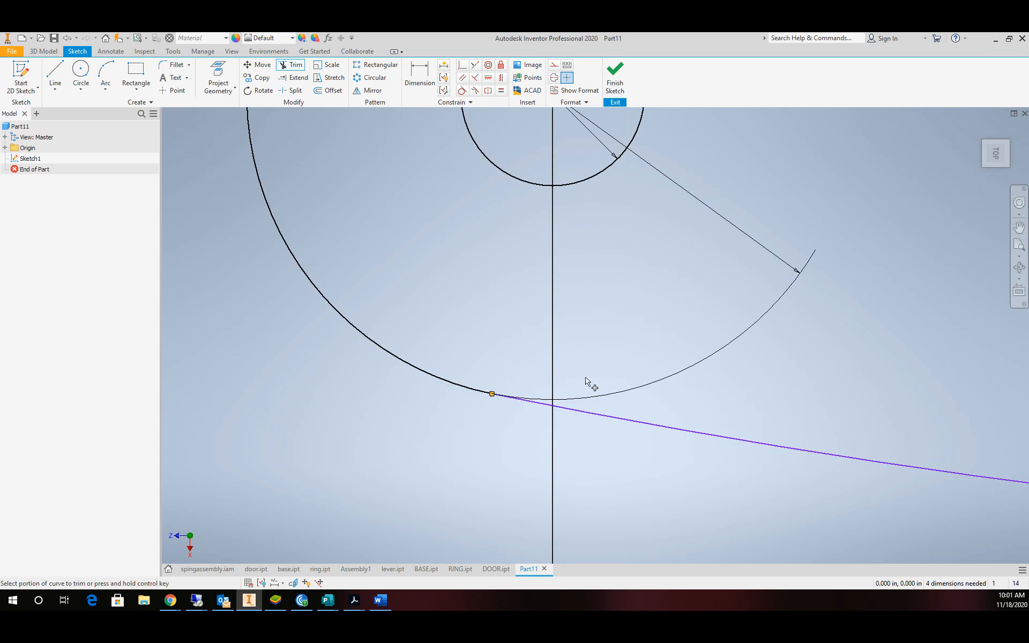
scroll(586, 380, down, 5)
scroll(821, 381, up, 5)
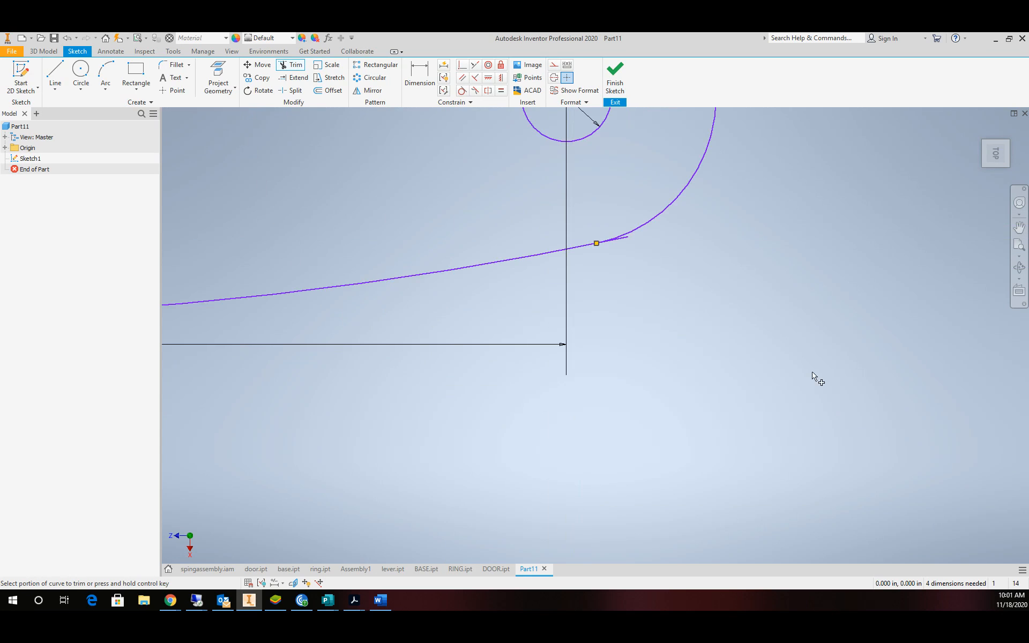
click(625, 240)
scroll(622, 247, down, 5)
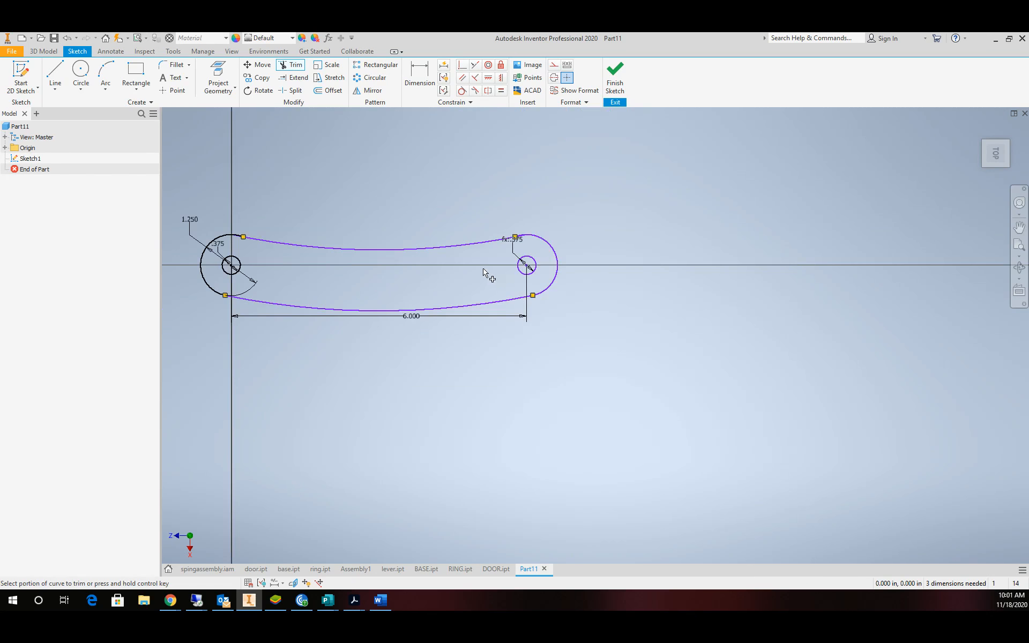
scroll(485, 275, up, 3)
scroll(489, 279, down, 5)
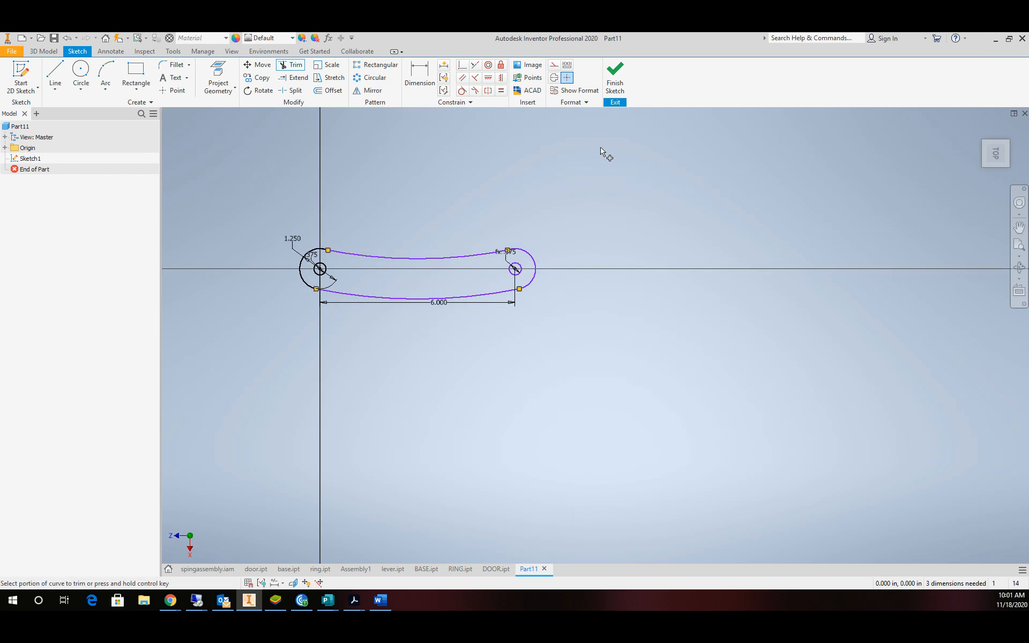
click(615, 75)
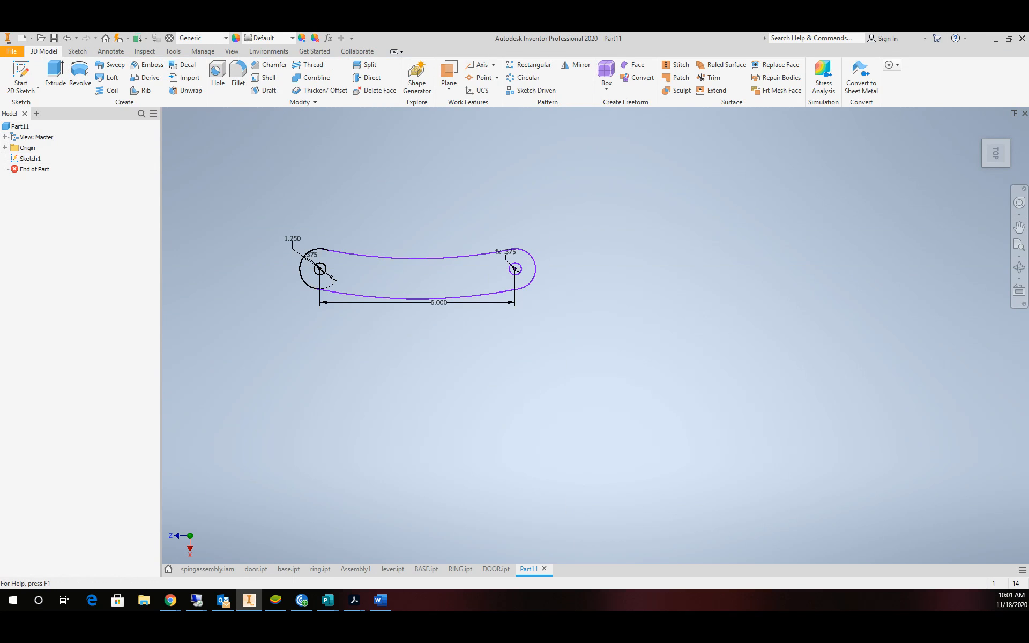
Extrude the slot outline 0.5 in into a solid arm.
click(55, 74)
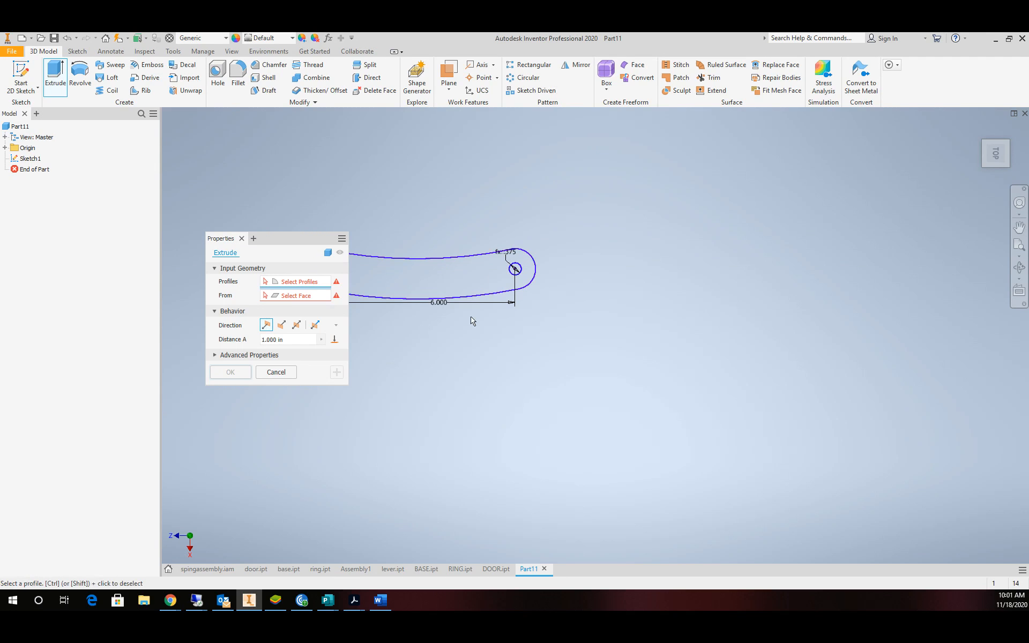
click(429, 269)
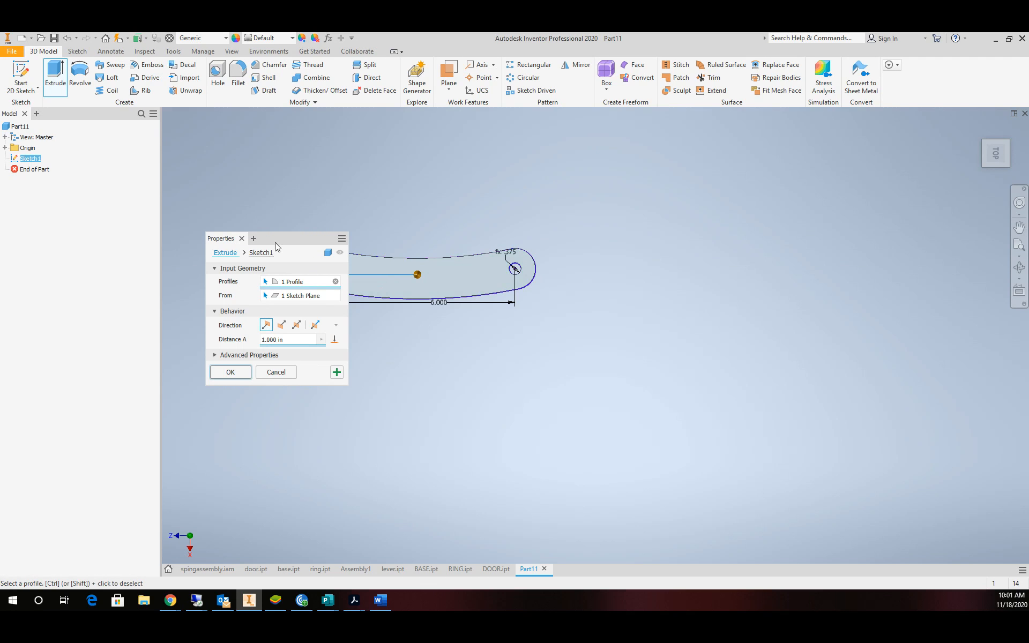
mouse_move(277, 246)
mouse_down()
mouse_move(652, 362)
mouse_move(634, 298)
mouse_up()
text(.5)
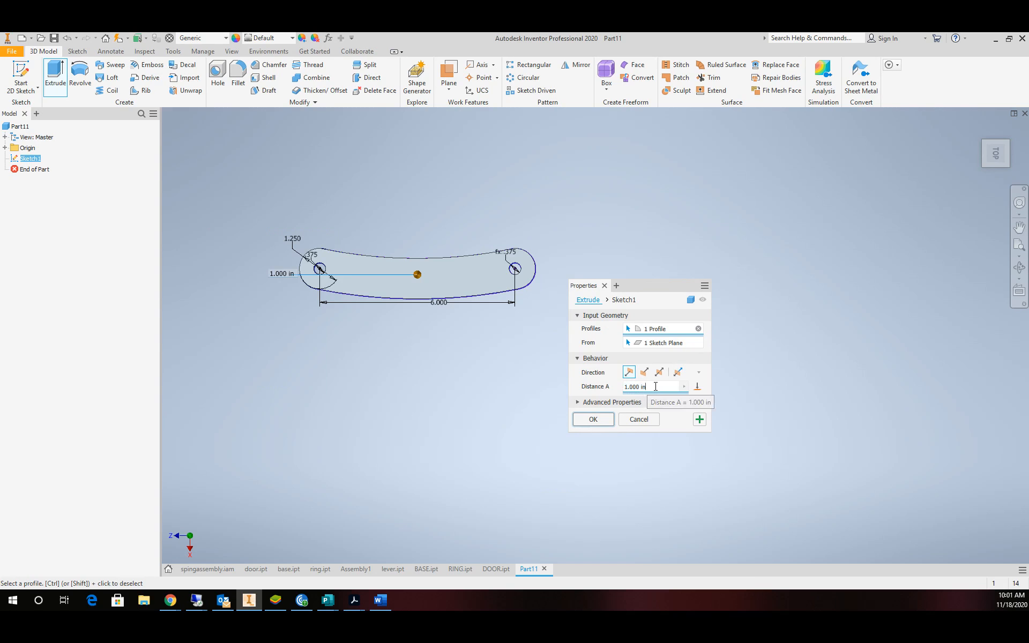
click(598, 421)
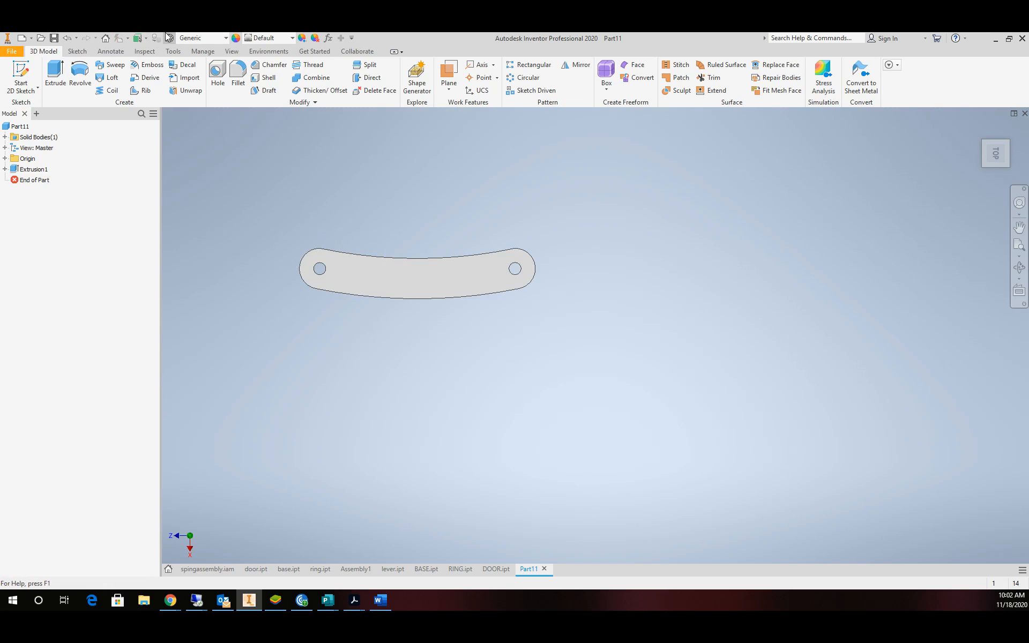
Assign Gold as the part's material.
click(189, 39)
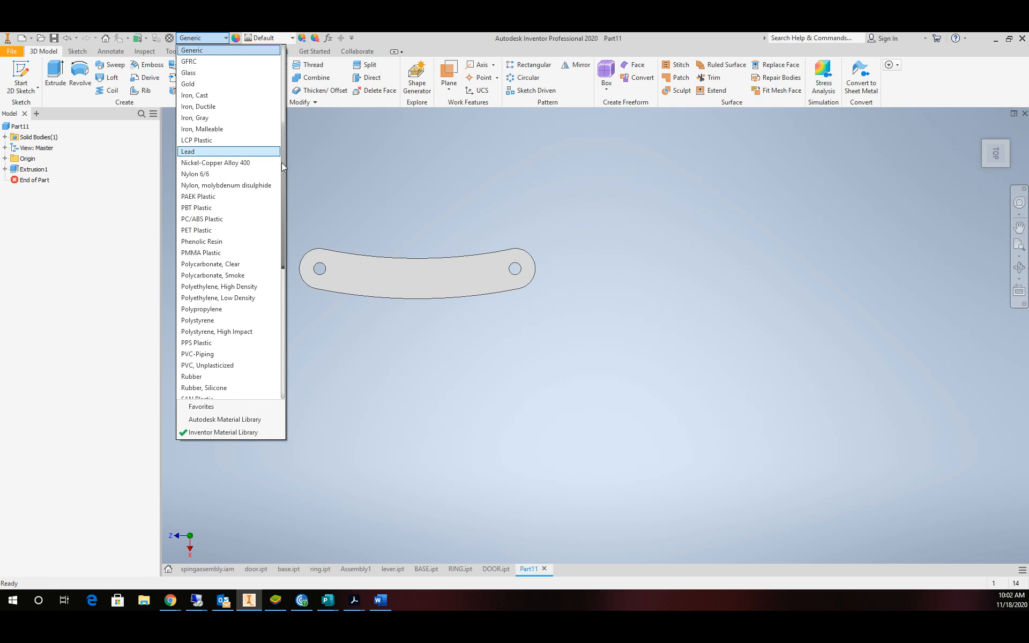
mouse_move(282, 163)
mouse_down()
mouse_move(278, 205)
mouse_move(278, 159)
mouse_up()
click(191, 85)
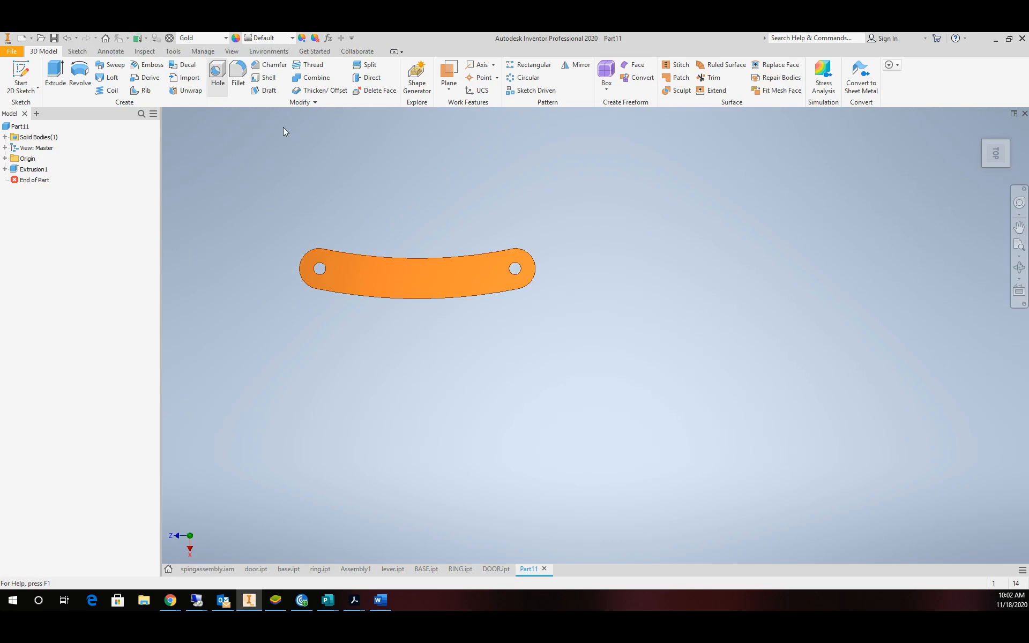
Save the orange arm as ARM.ipt in the 4BLADE folder and show it in the home view.
click(11, 51)
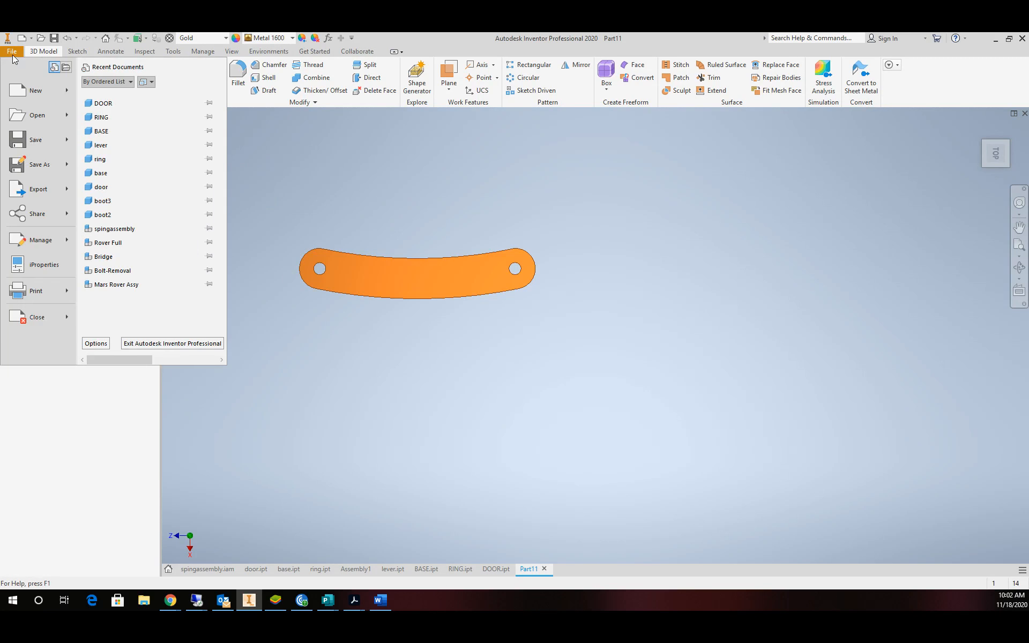
click(16, 157)
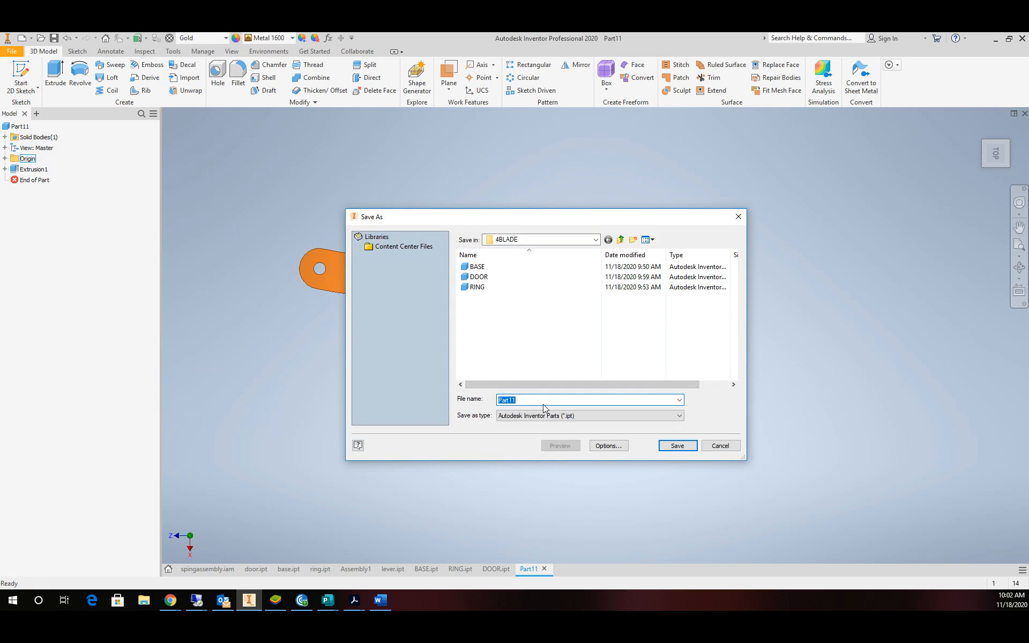
text(ARM)
click(678, 447)
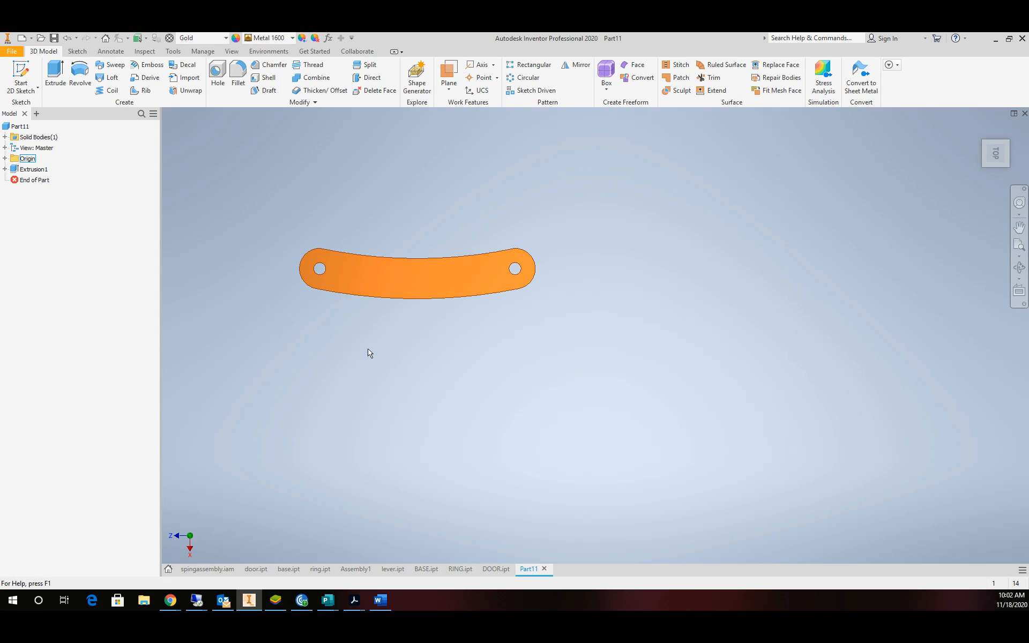
key(F6)
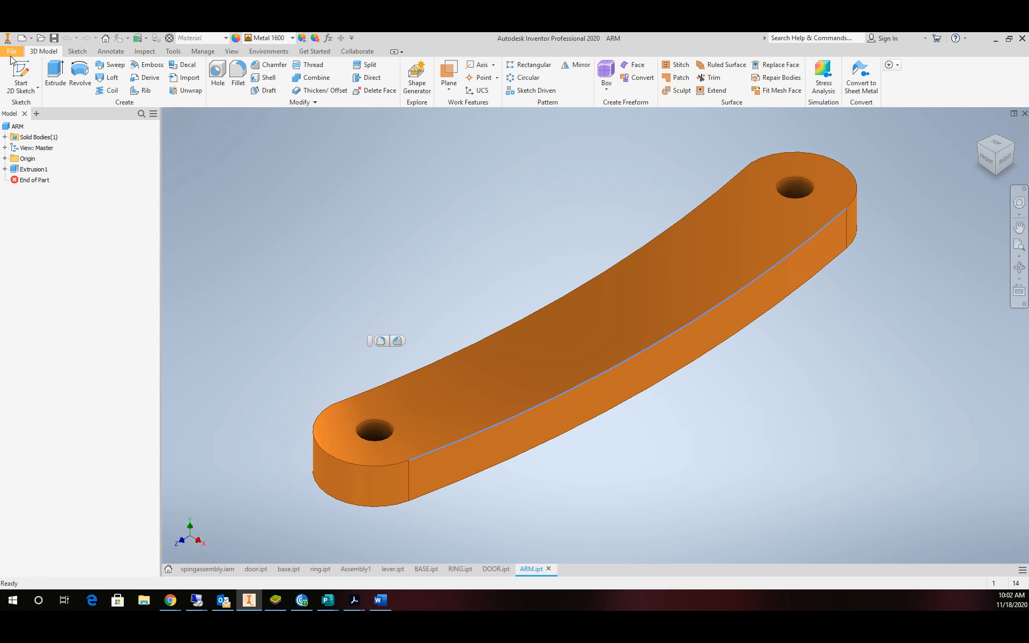
click(13, 53)
click(29, 90)
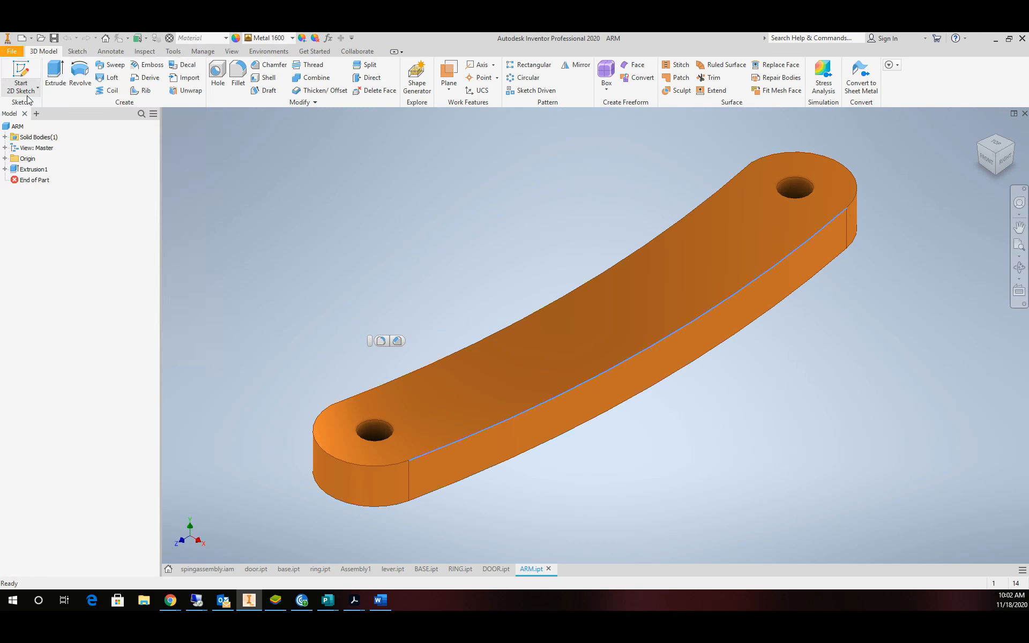
Create a Standard.iam assembly and place ARM, BASE, DOOR and RING from Documents\4BLADE.
click(600, 328)
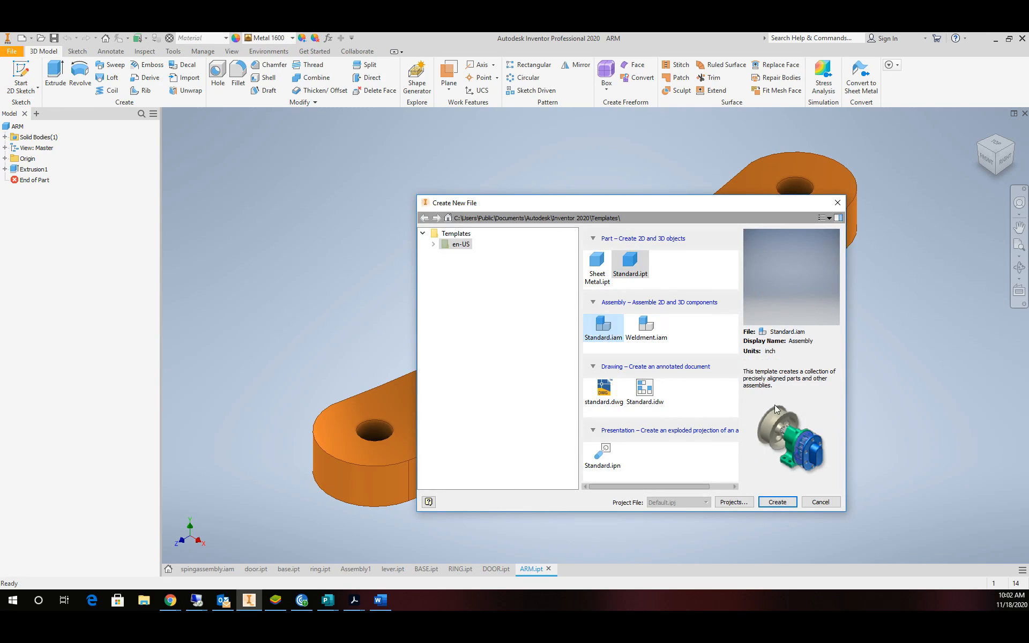
click(777, 502)
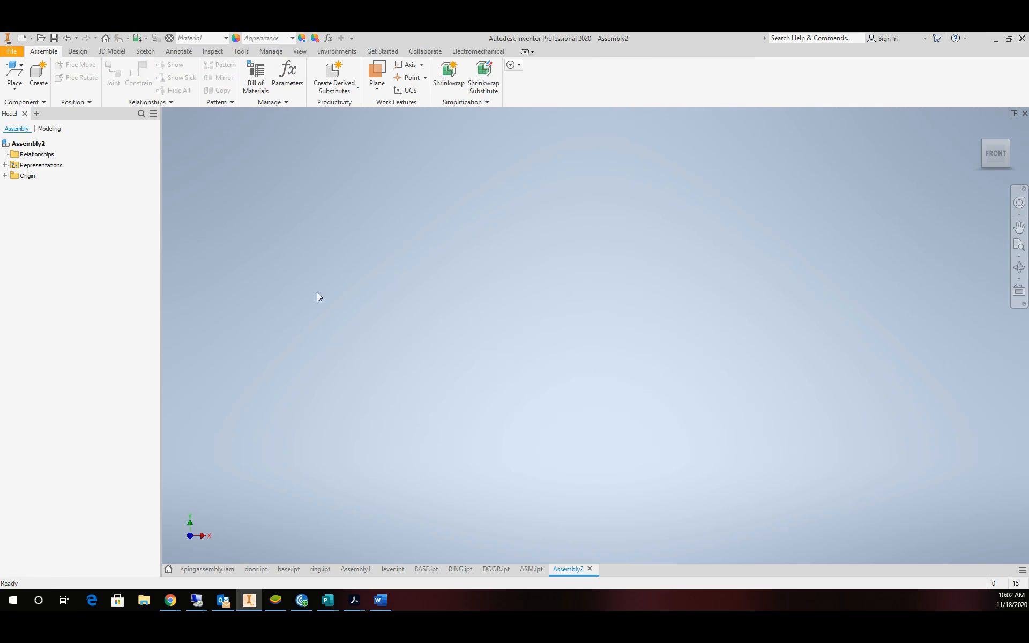
click(20, 71)
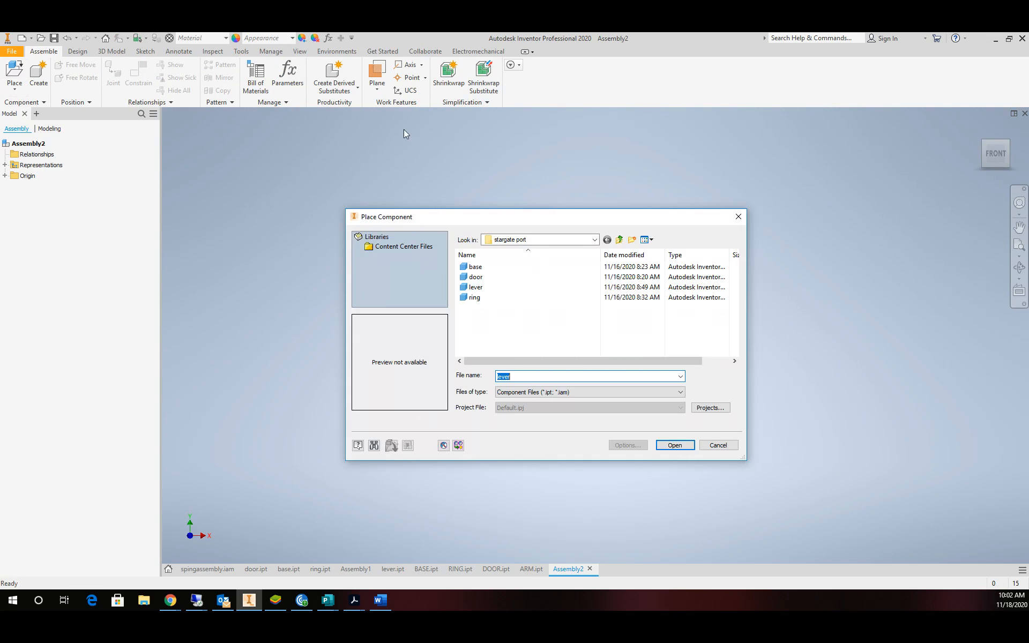
click(594, 239)
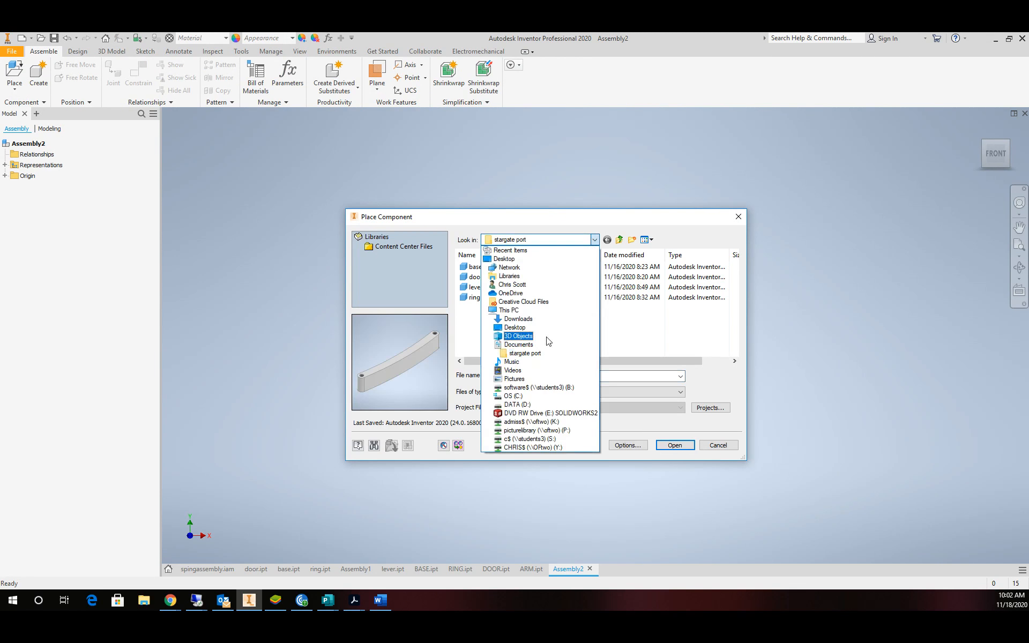
click(519, 345)
scroll(514, 327, down, 1)
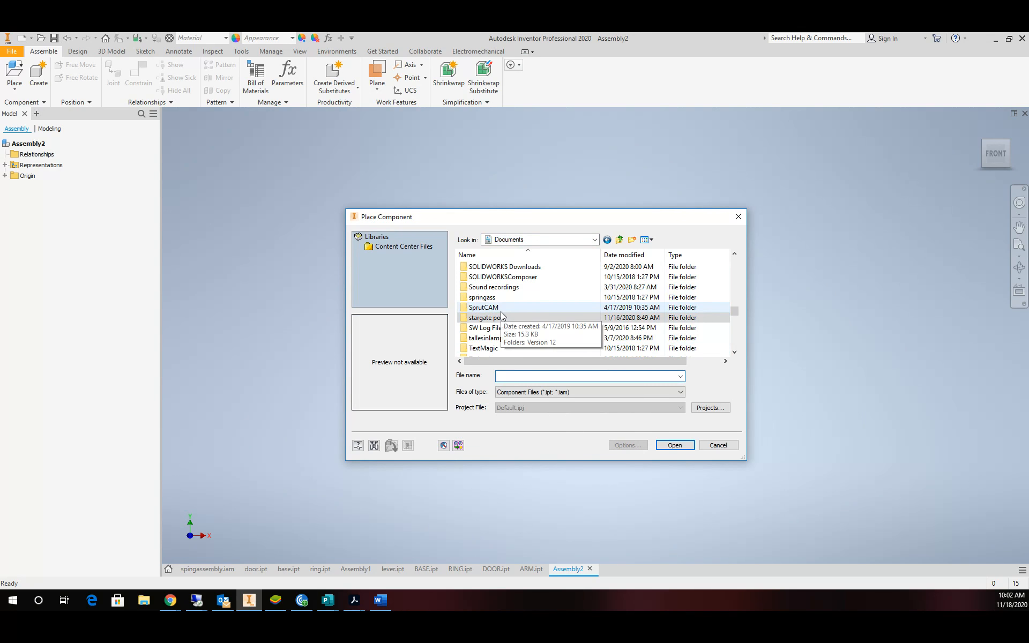
scroll(501, 316, up, 12)
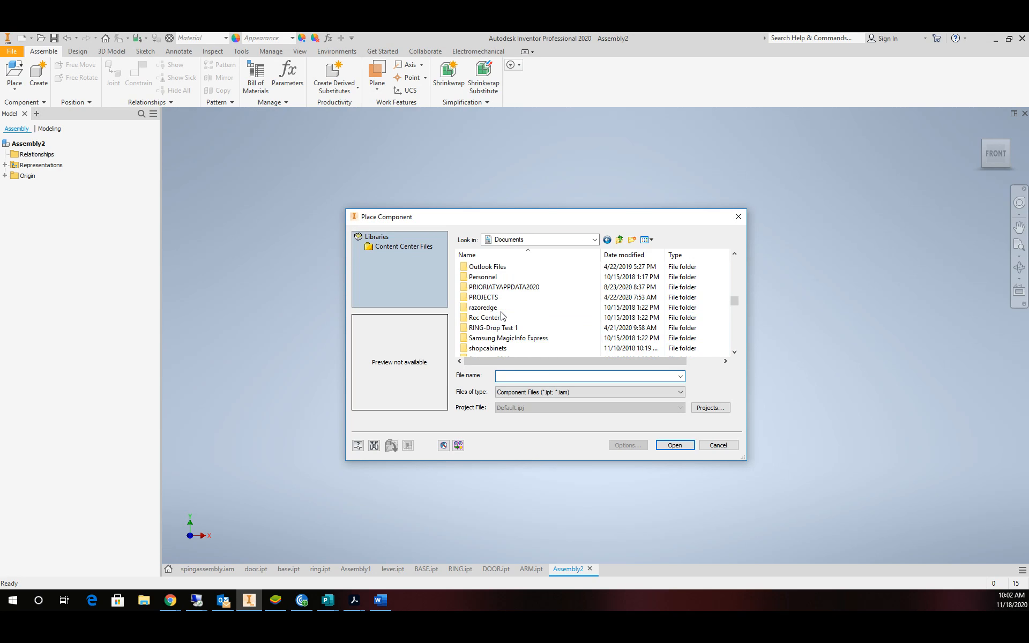
scroll(501, 315, up, 10)
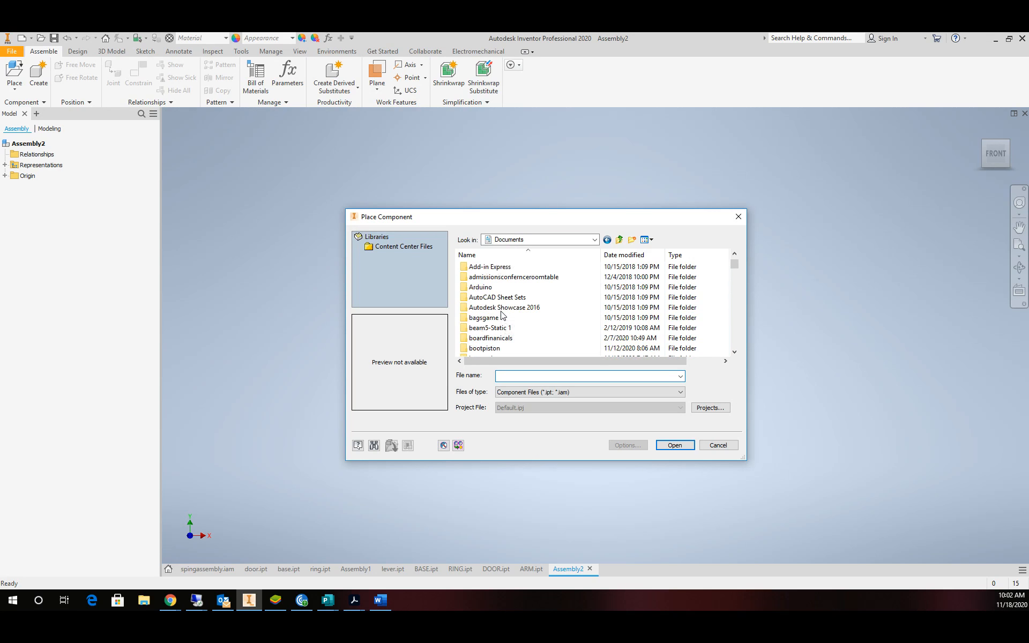
double_click(483, 267)
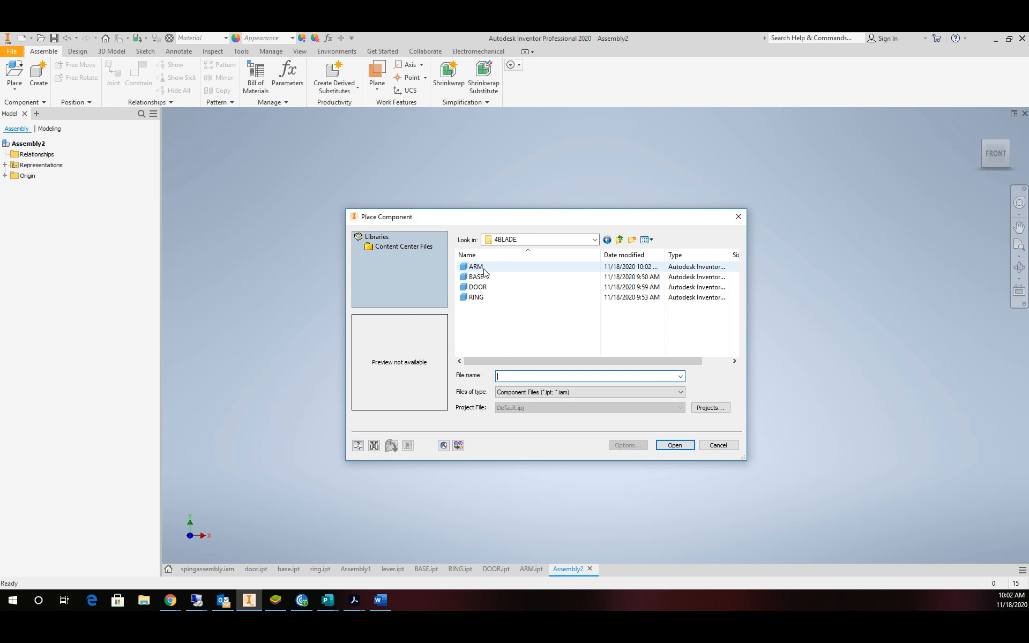
click(483, 269)
shift+click(476, 298)
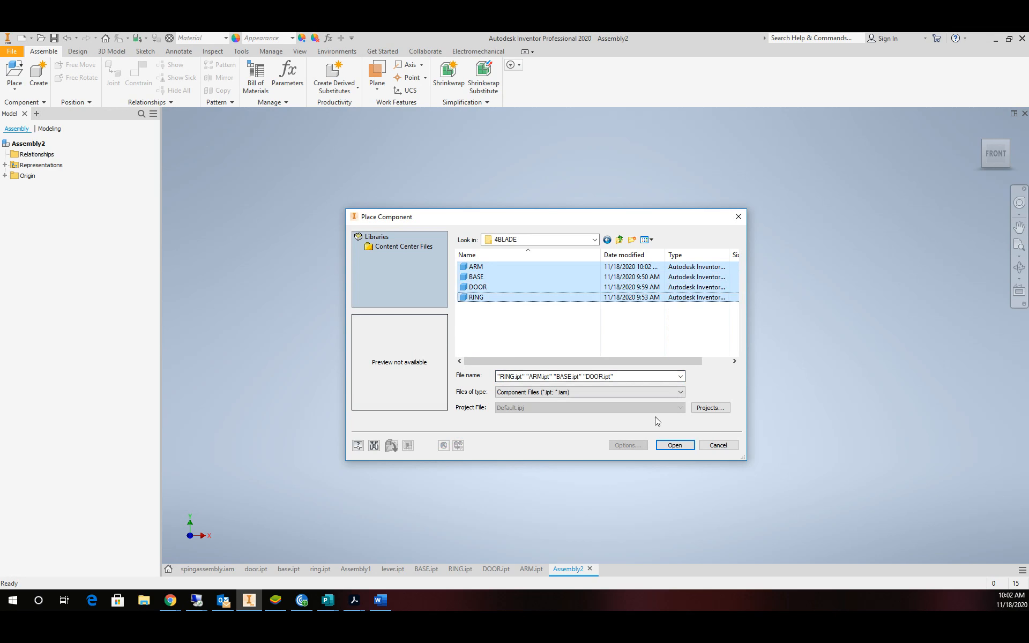
click(676, 445)
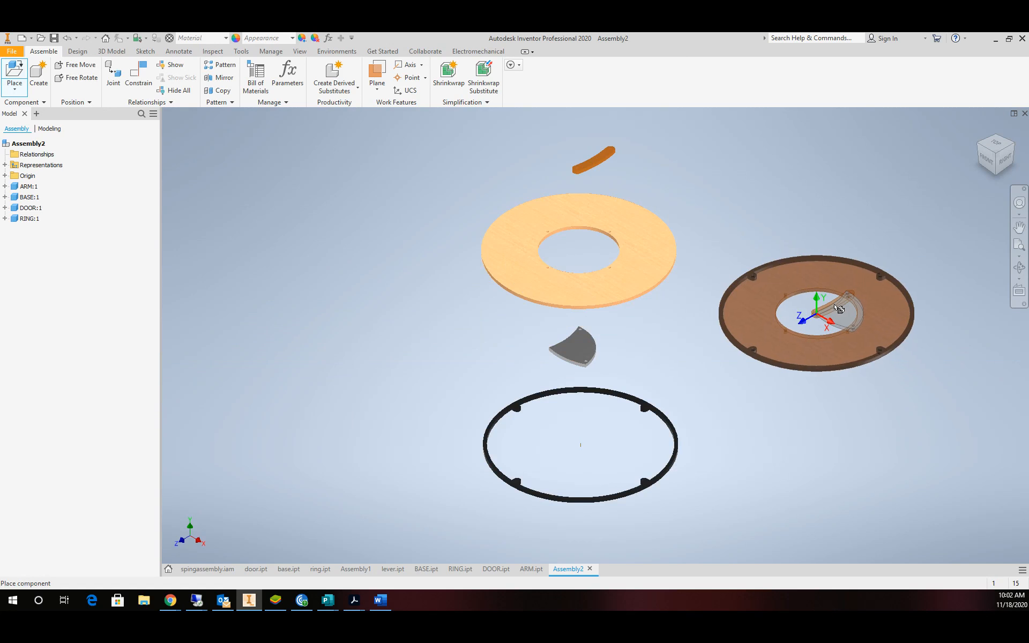
Spread the BASE, RING, DOOR and ARM components apart in the assembly window.
key(Escape)
drag(579, 313, 409, 340)
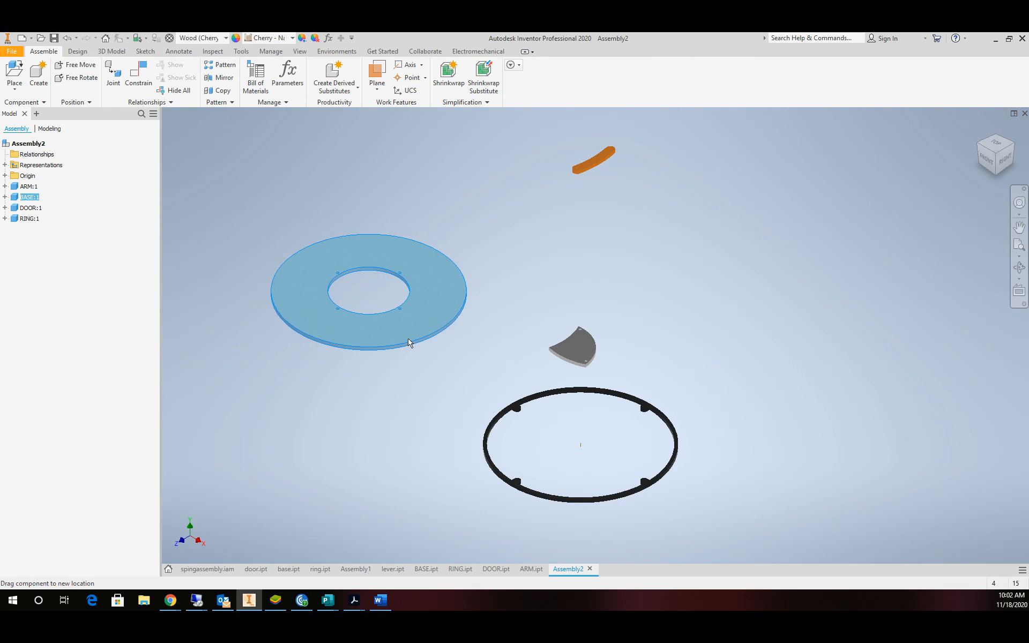
drag(623, 396, 829, 271)
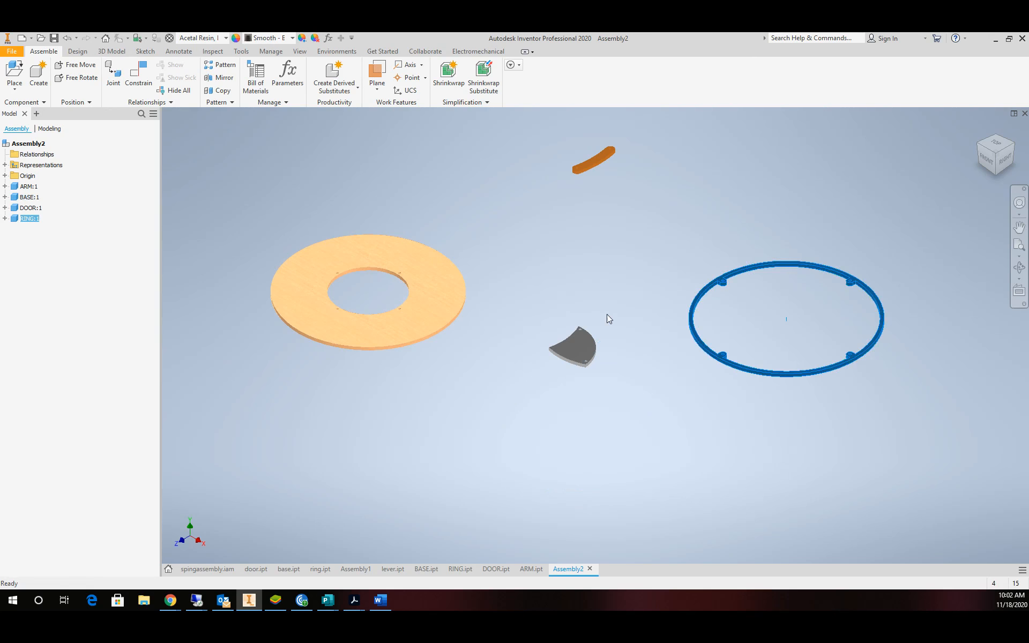
drag(563, 343, 542, 303)
drag(594, 159, 542, 244)
drag(448, 301, 483, 319)
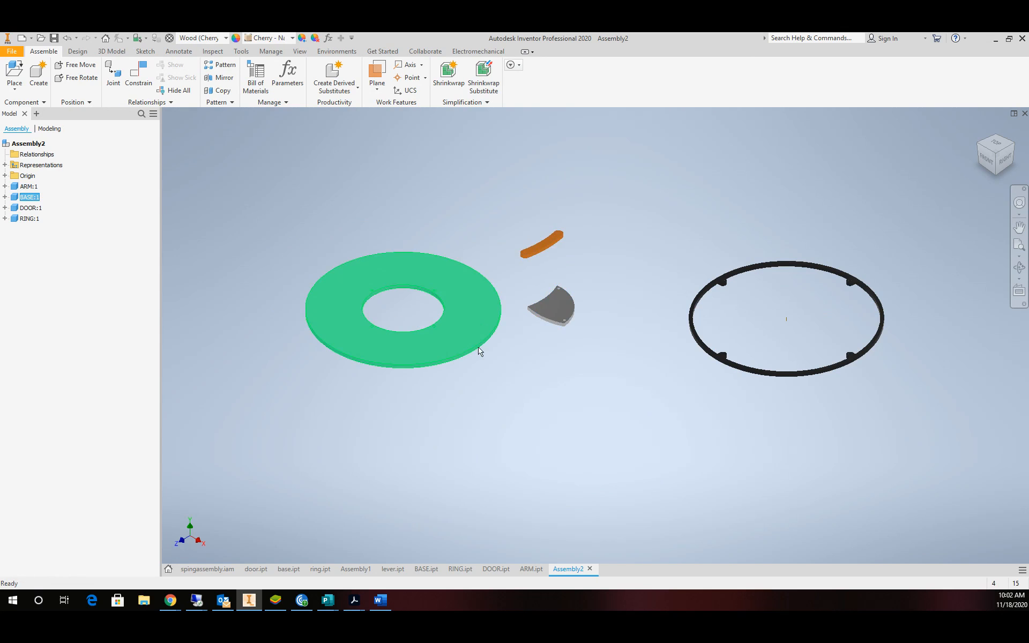
Ground the BASE disc and drag the RING on top of it.
right_click(453, 339)
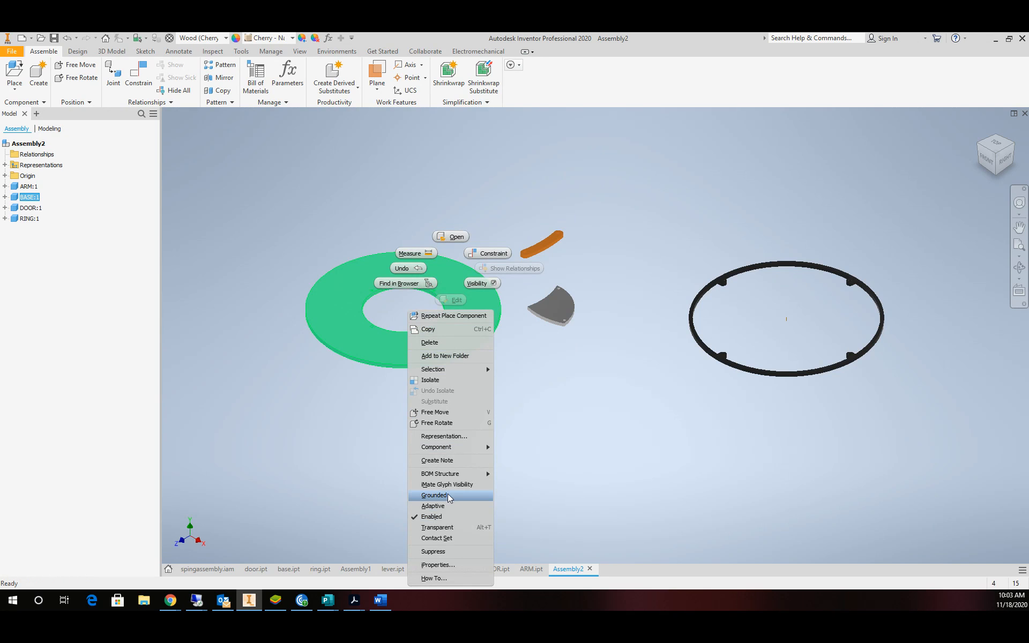
click(434, 496)
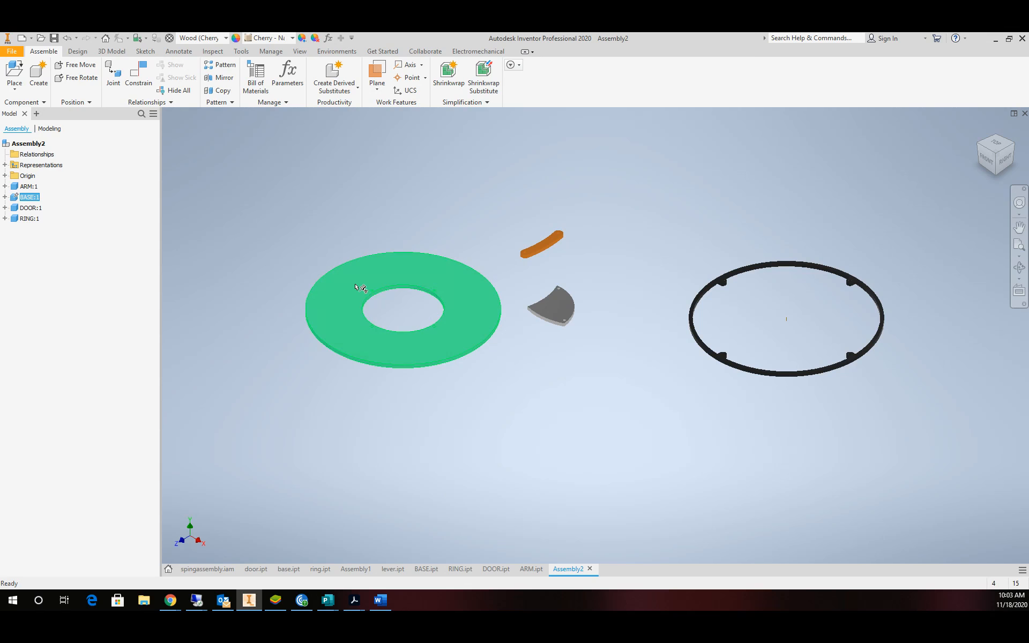
key(Escape)
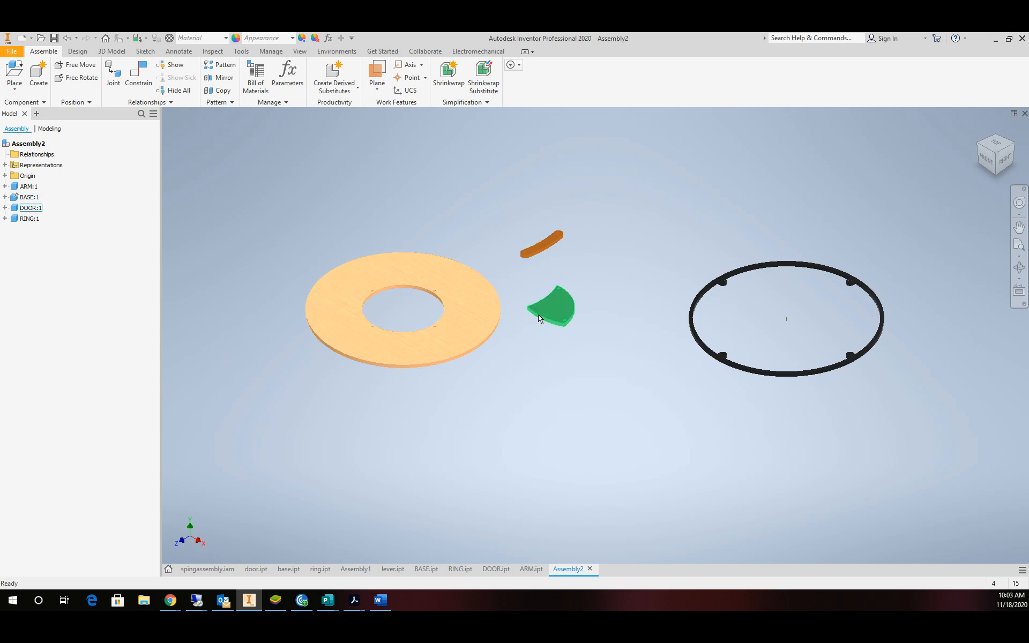
scroll(473, 293, up, 1)
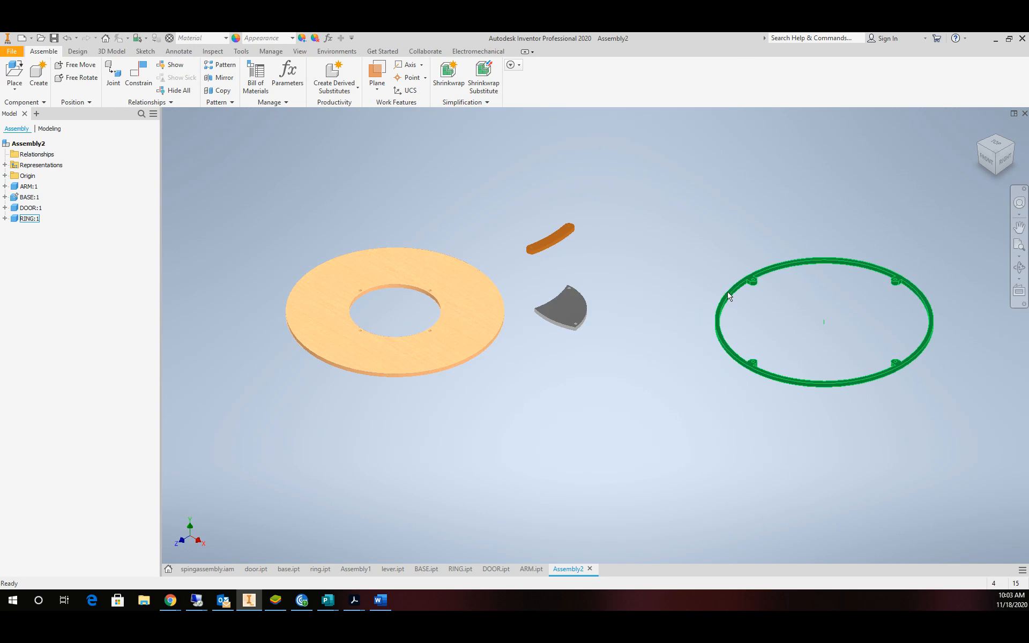
drag(731, 292, 308, 285)
scroll(338, 281, up, 3)
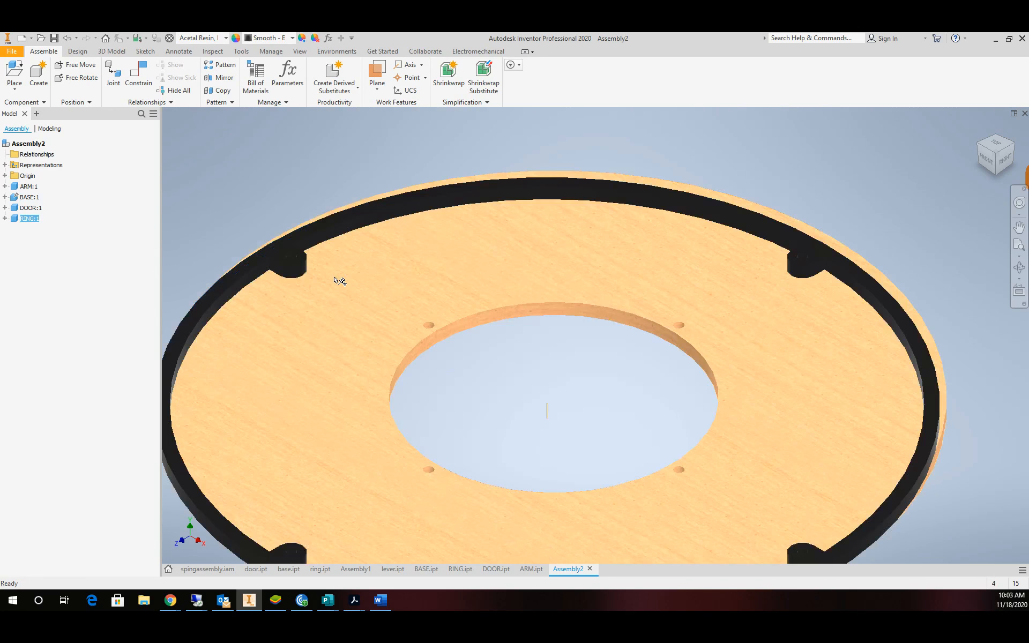
scroll(338, 280, down, 2)
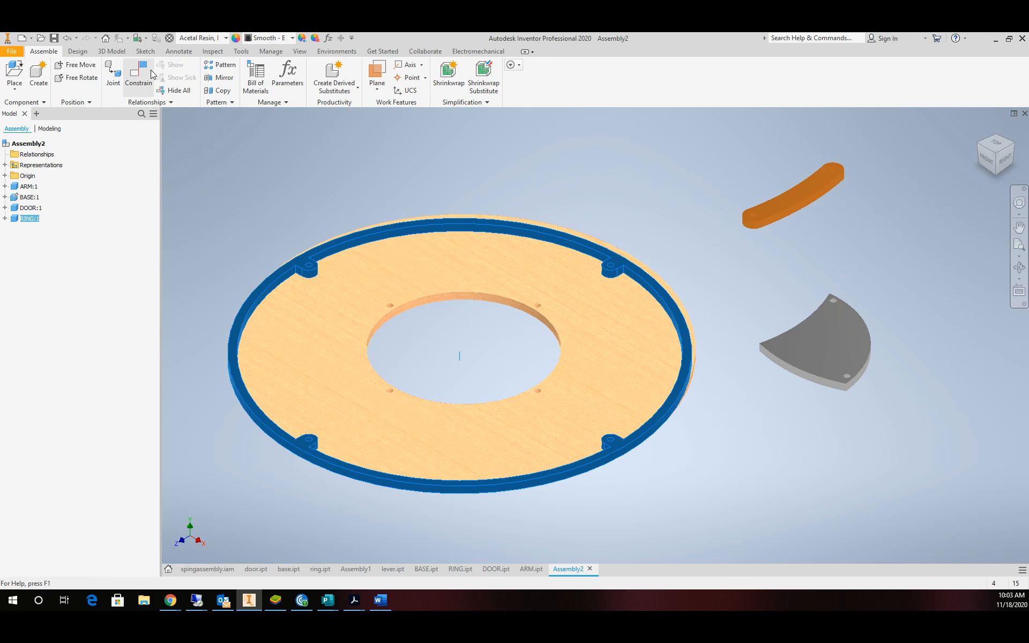
Constrain the ring's edge to the base hole edge with prediction off and 0 offset.
key(Escape)
key(c)
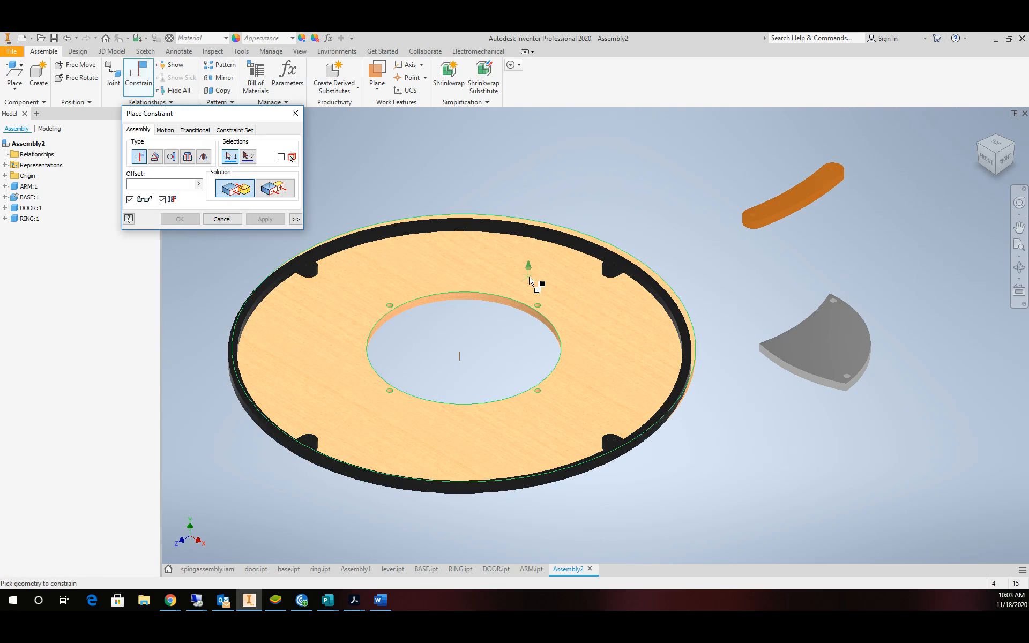
scroll(528, 270, up, 5)
click(590, 182)
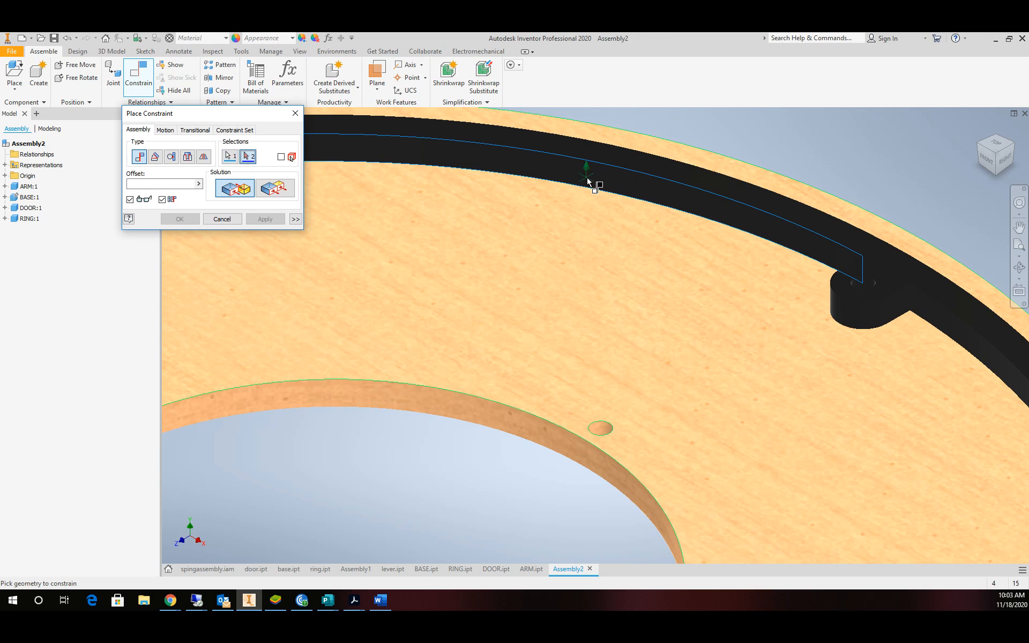
click(444, 397)
scroll(467, 372, down, 5)
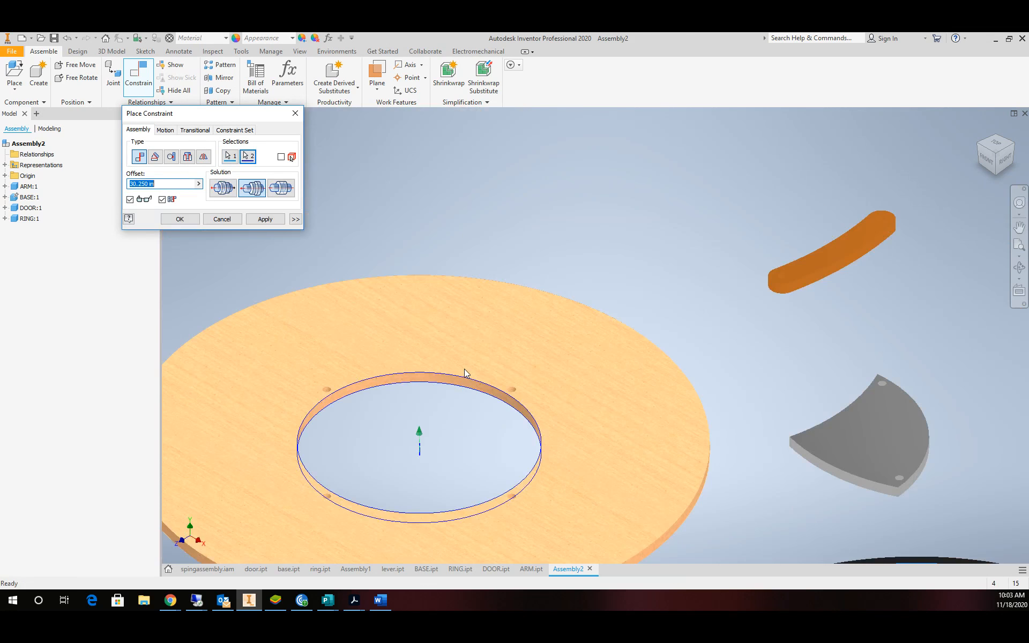
scroll(496, 364, down, 3)
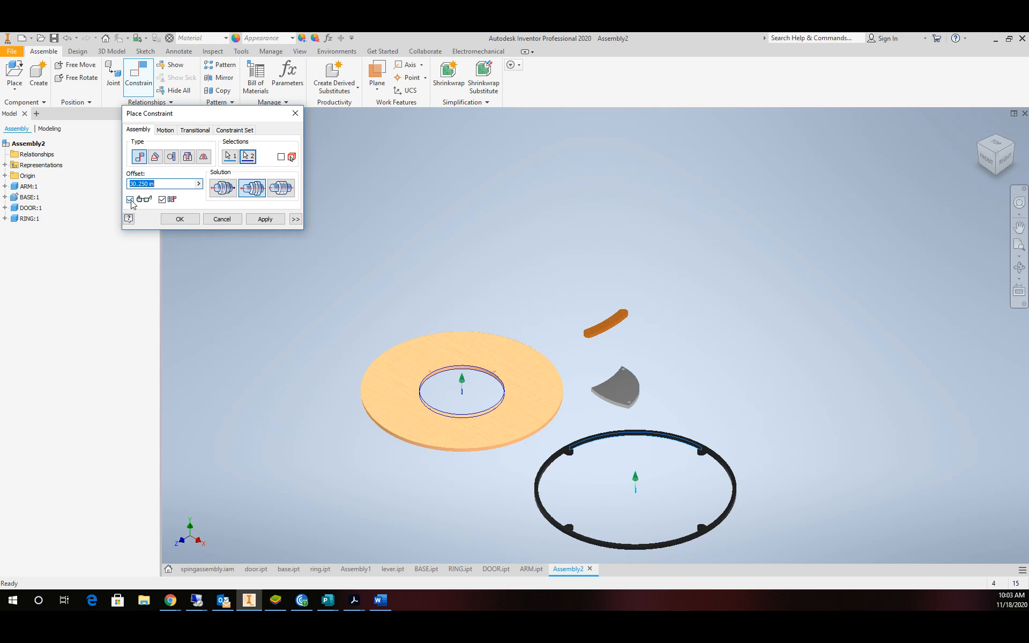
click(162, 200)
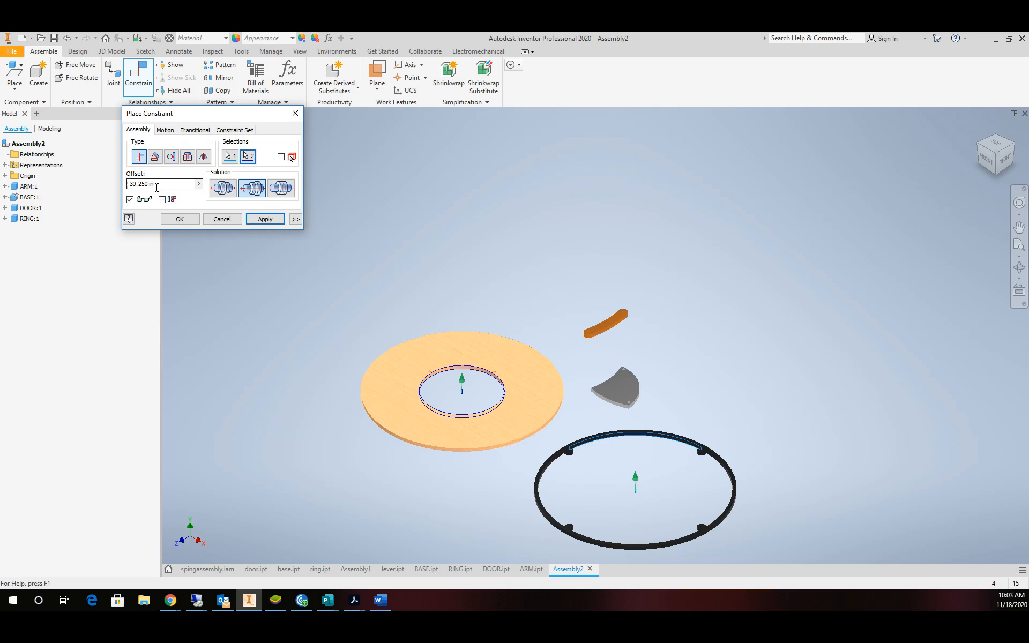
drag(154, 184, 118, 190)
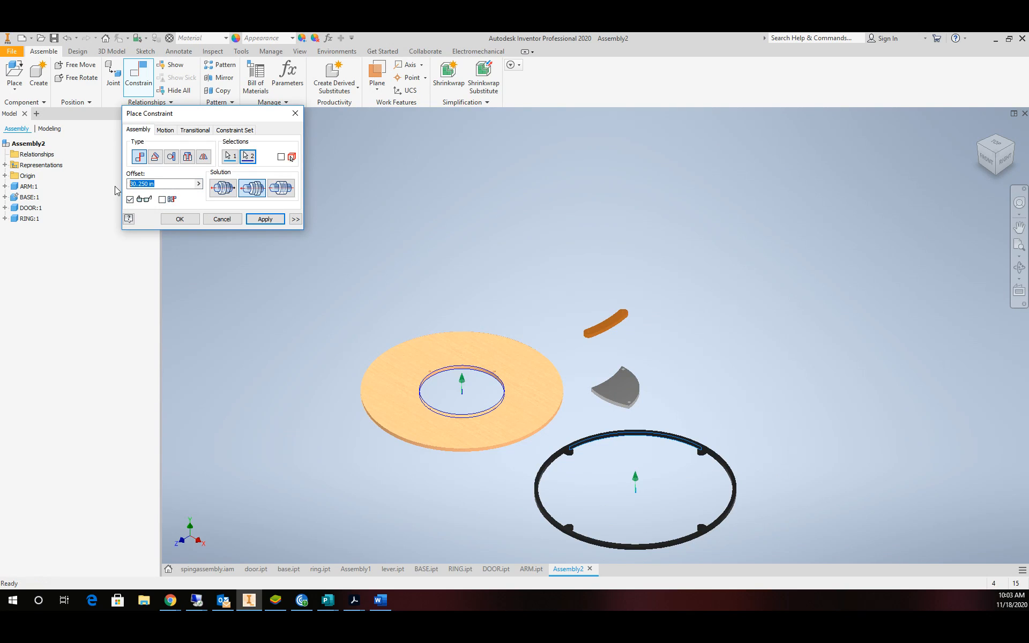
click(180, 219)
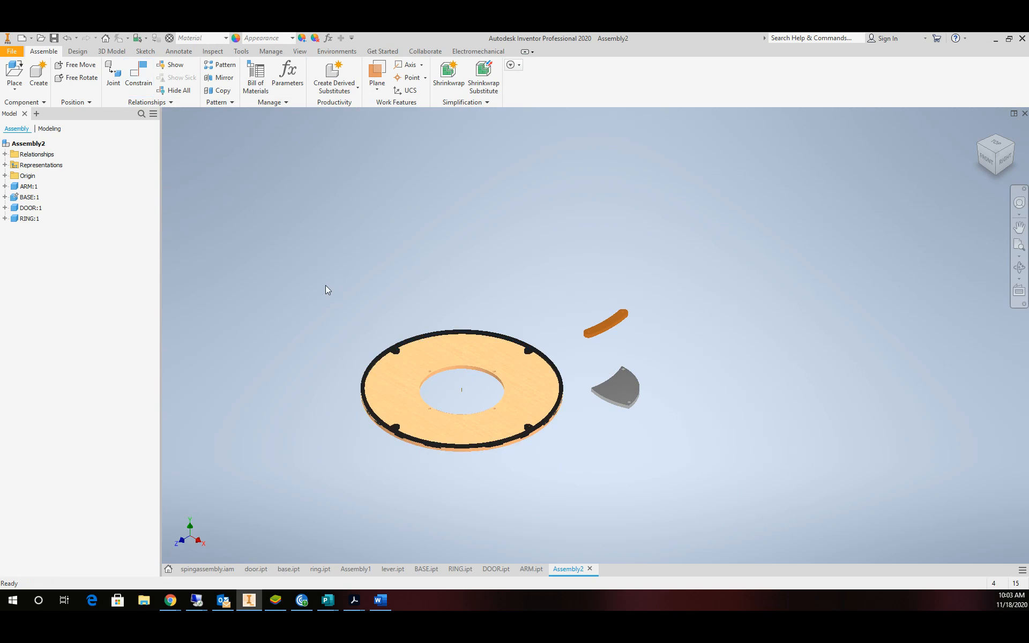
Lift the ring and constrain it to the base disc's top face using alternate geometry.
scroll(329, 287, up, 1)
click(441, 348)
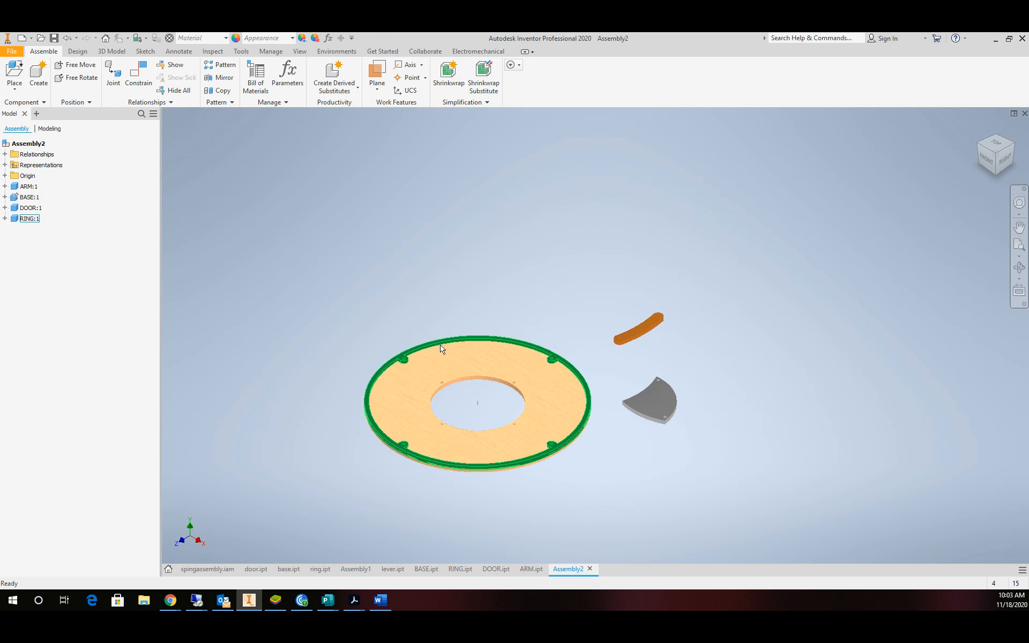
drag(440, 345, 446, 297)
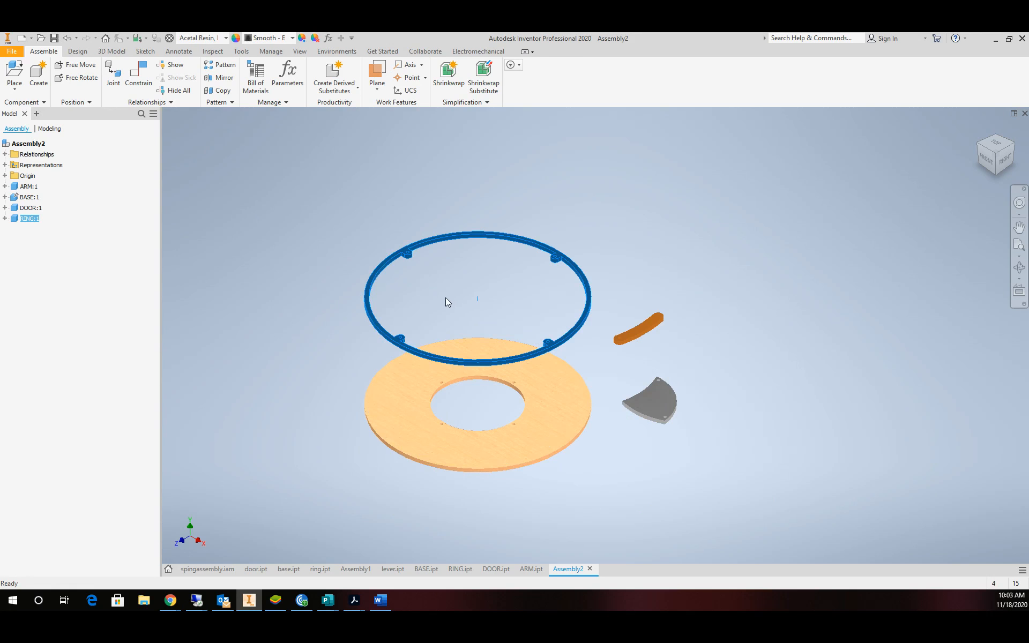
scroll(445, 298, up, 2)
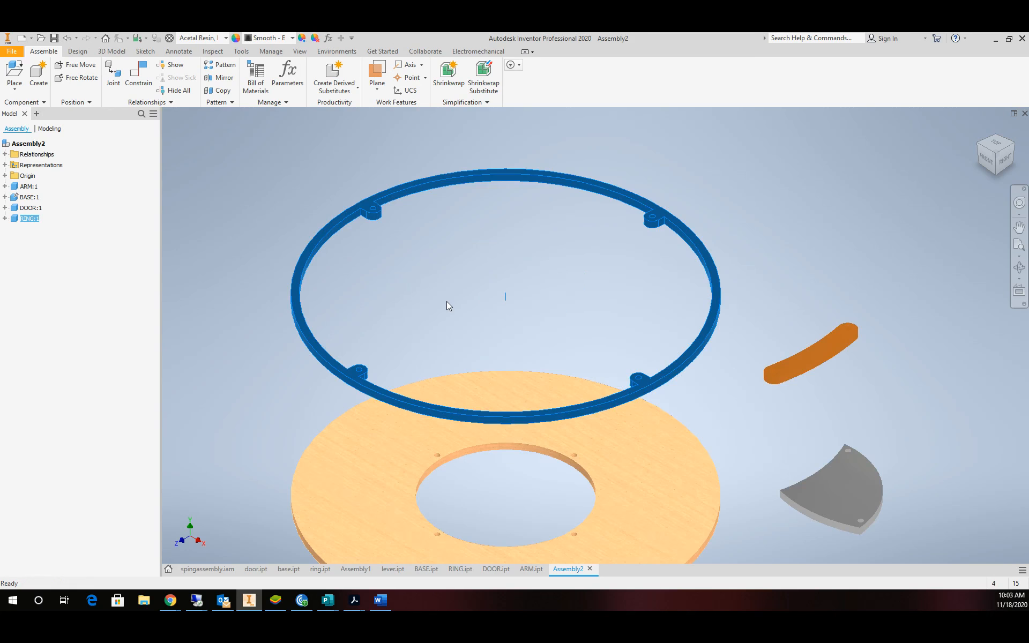
click(139, 75)
click(341, 490)
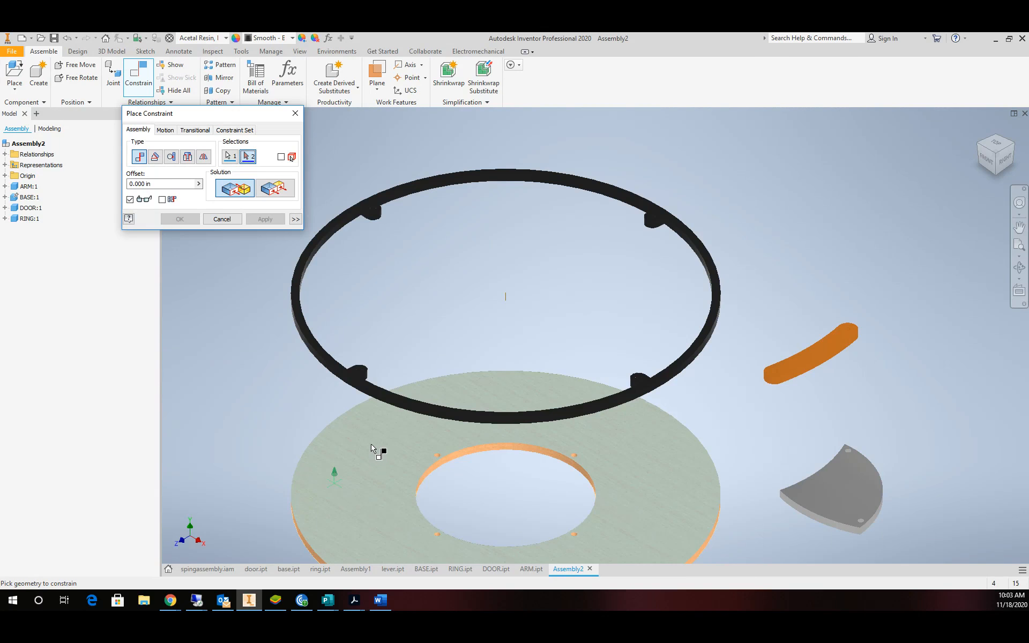
scroll(376, 449, up, 2)
scroll(388, 385, up, 2)
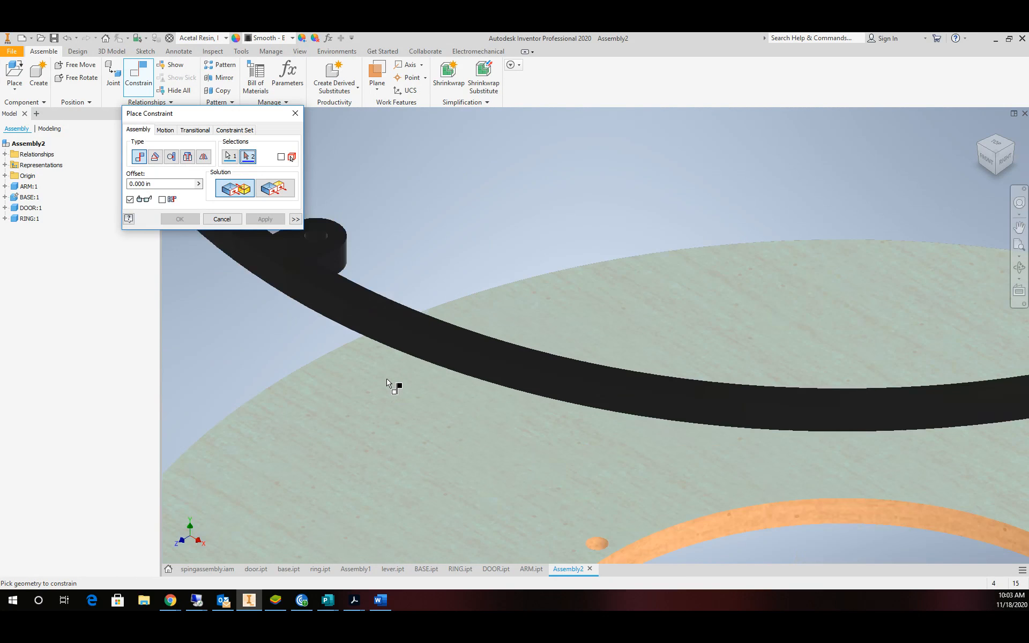
right_click(403, 352)
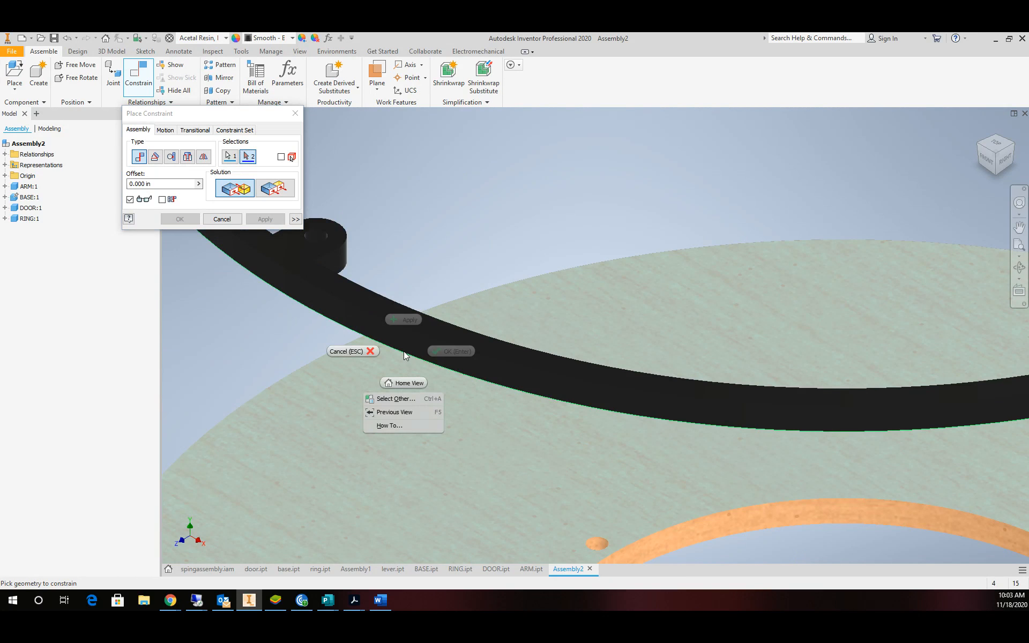
click(406, 399)
click(440, 395)
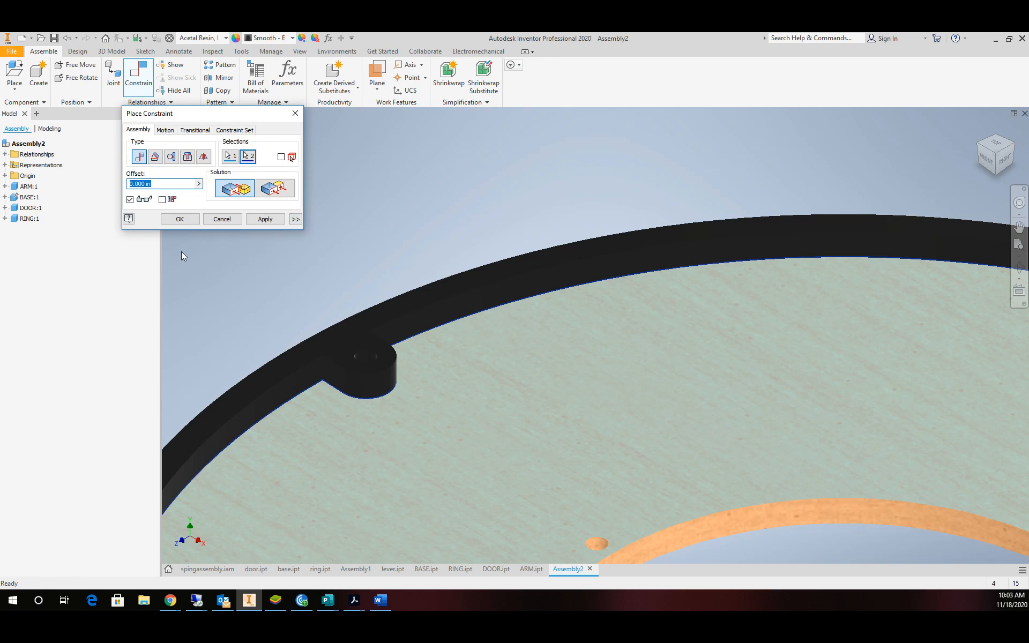
click(180, 219)
Rotate the ring to space its posts and move the grey door clear of the base.
scroll(328, 297, down, 6)
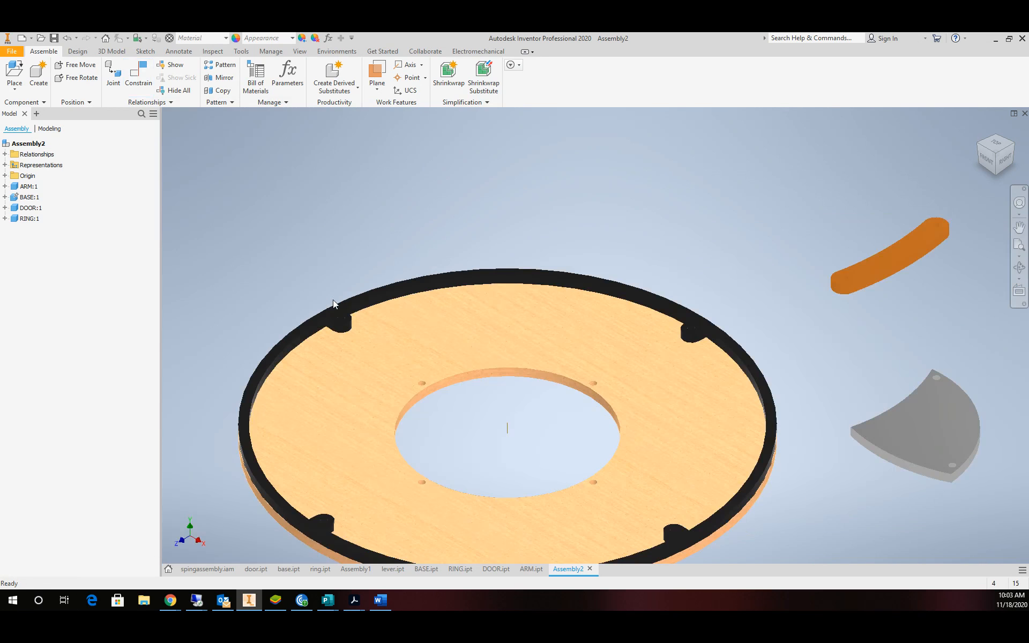
drag(315, 317, 534, 435)
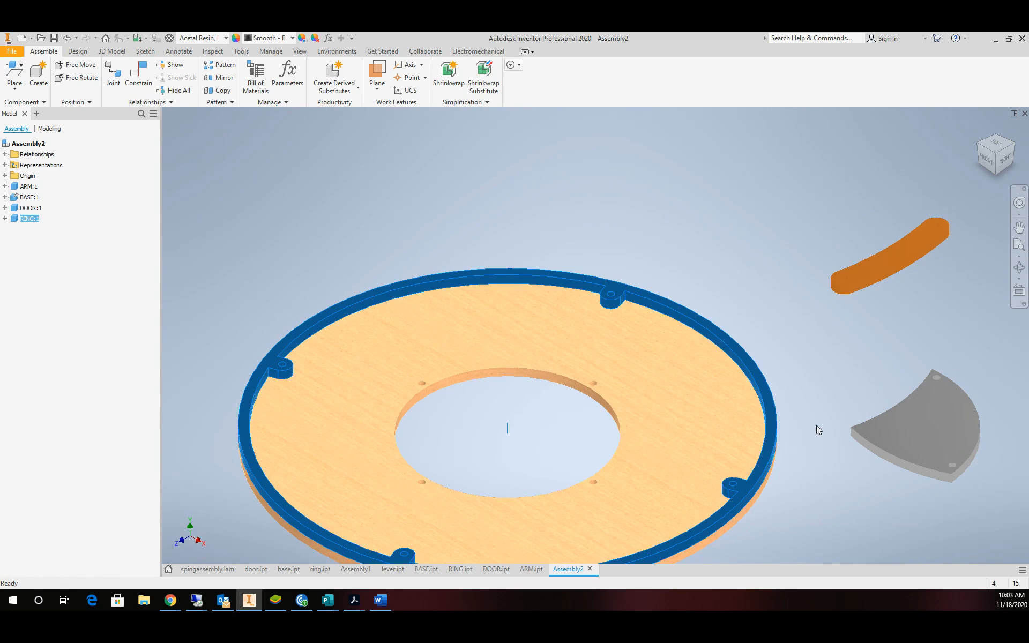
drag(956, 436, 521, 197)
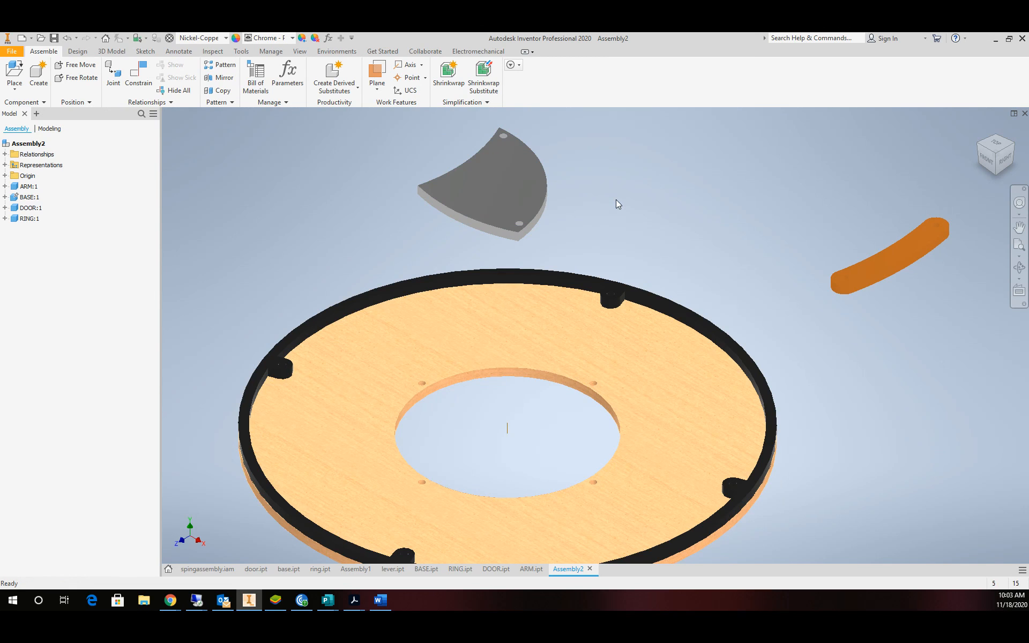
Paste extra DOOR copies and spread them out beside the ring.
key(ctrl+v)
key(ctrl+v)
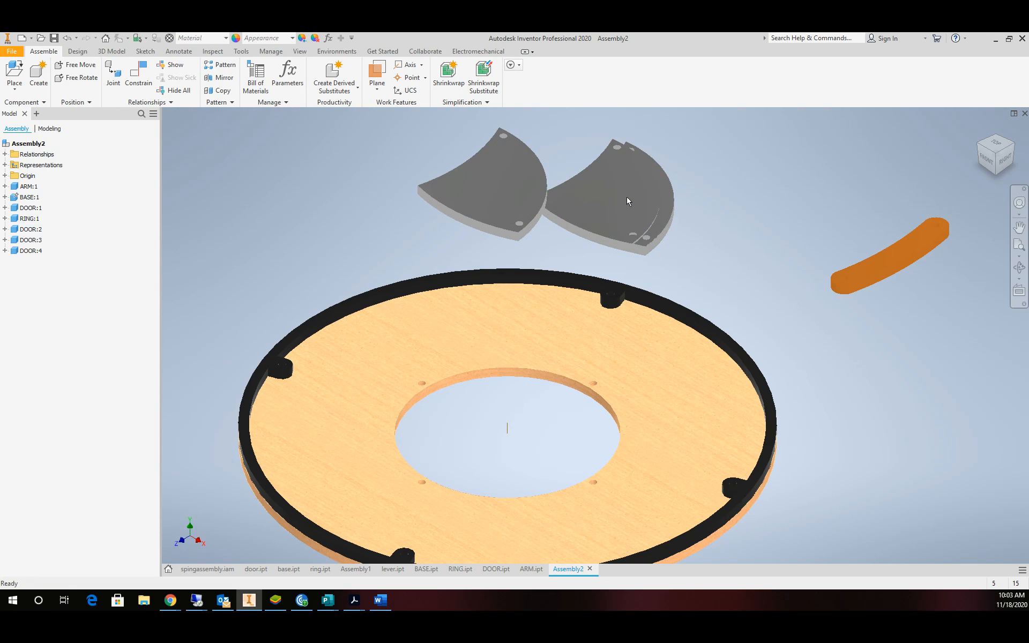
drag(628, 202, 761, 171)
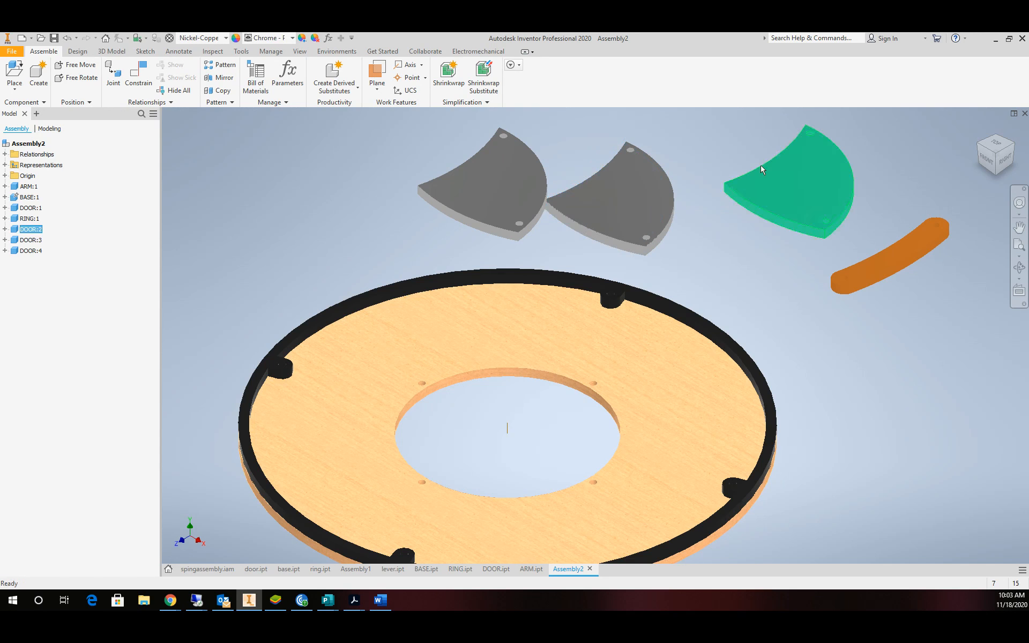
drag(632, 196, 726, 247)
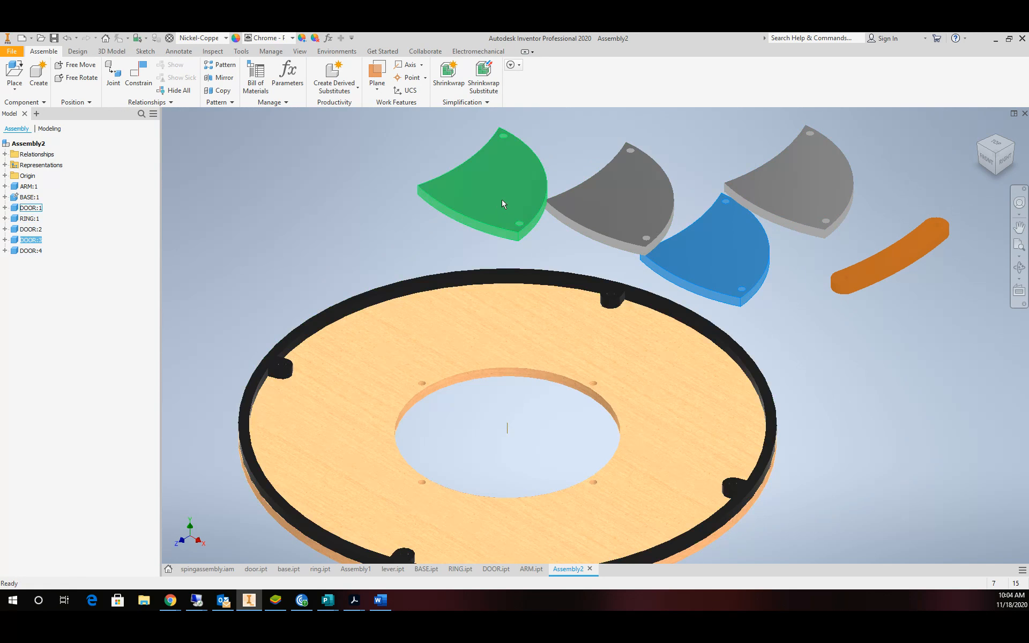
drag(503, 204, 452, 215)
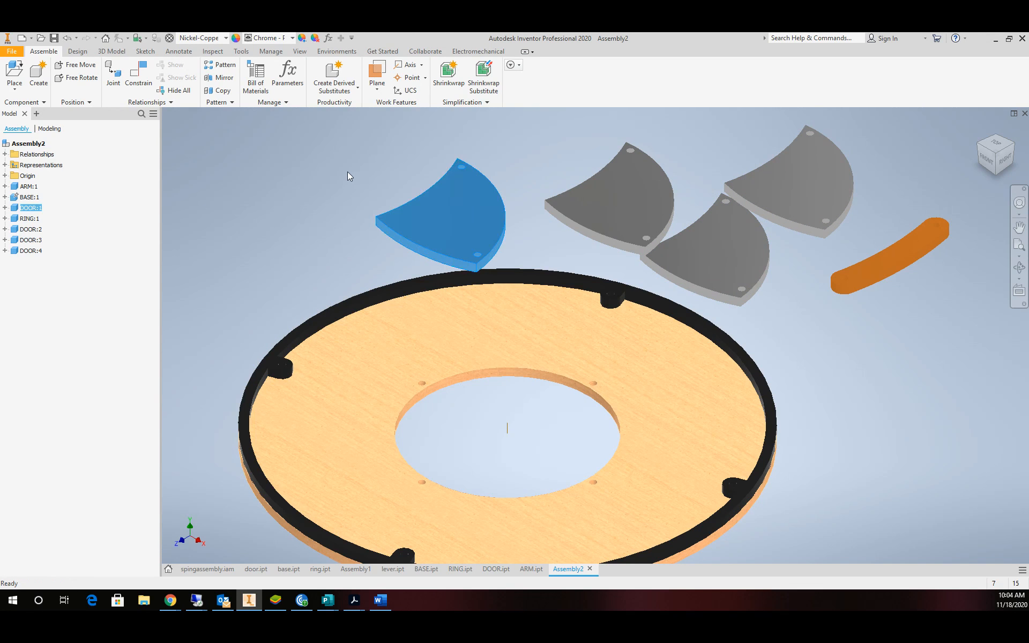
Insert-constrain the first door's top hole to the matching hole on the base.
click(135, 77)
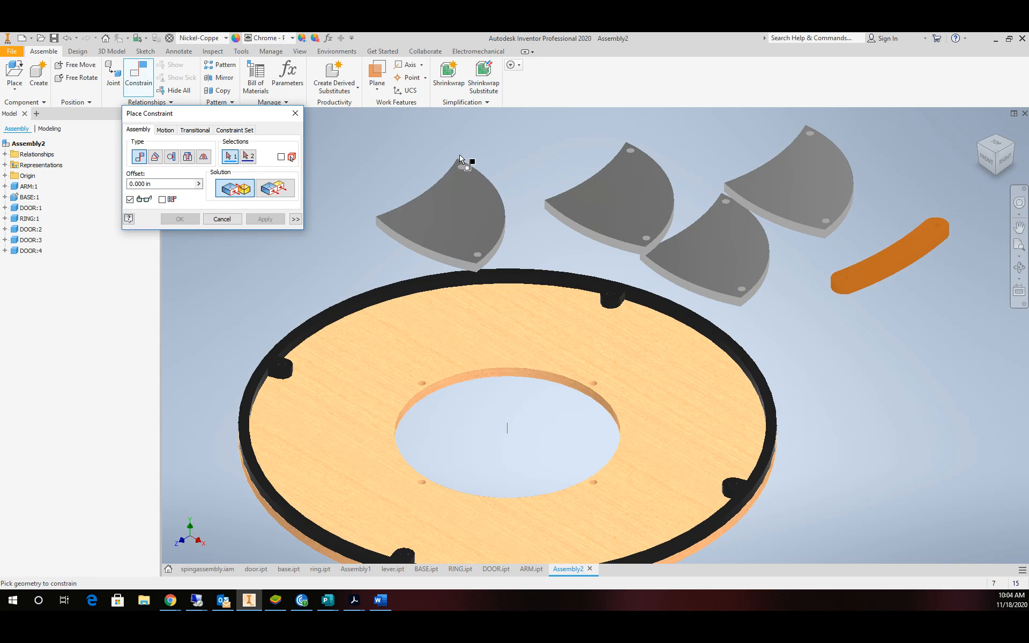
scroll(471, 166, up, 8)
click(484, 230)
scroll(510, 264, down, 8)
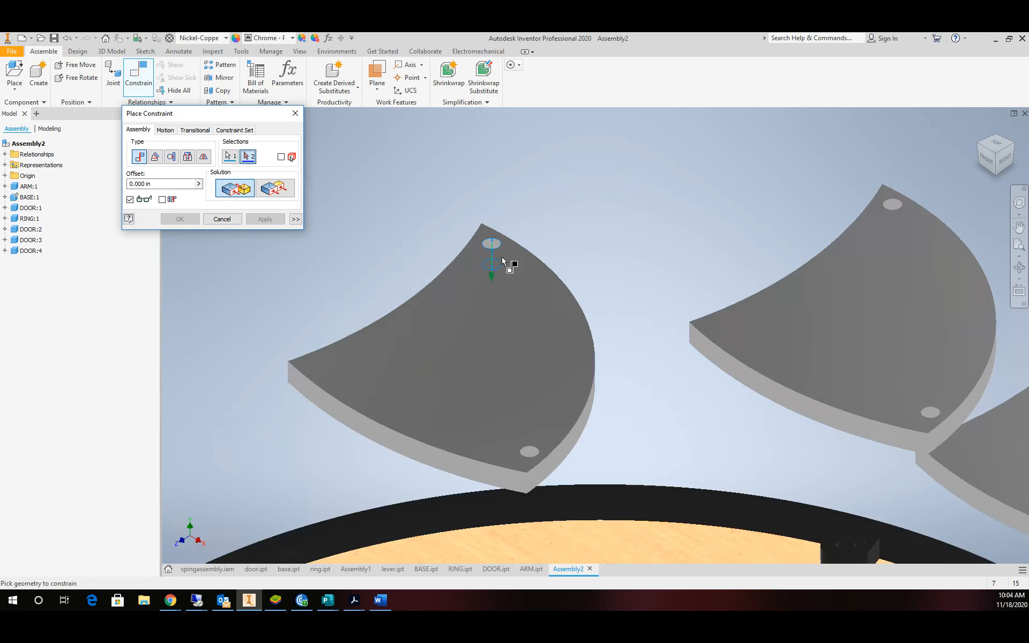
scroll(665, 523, up, 8)
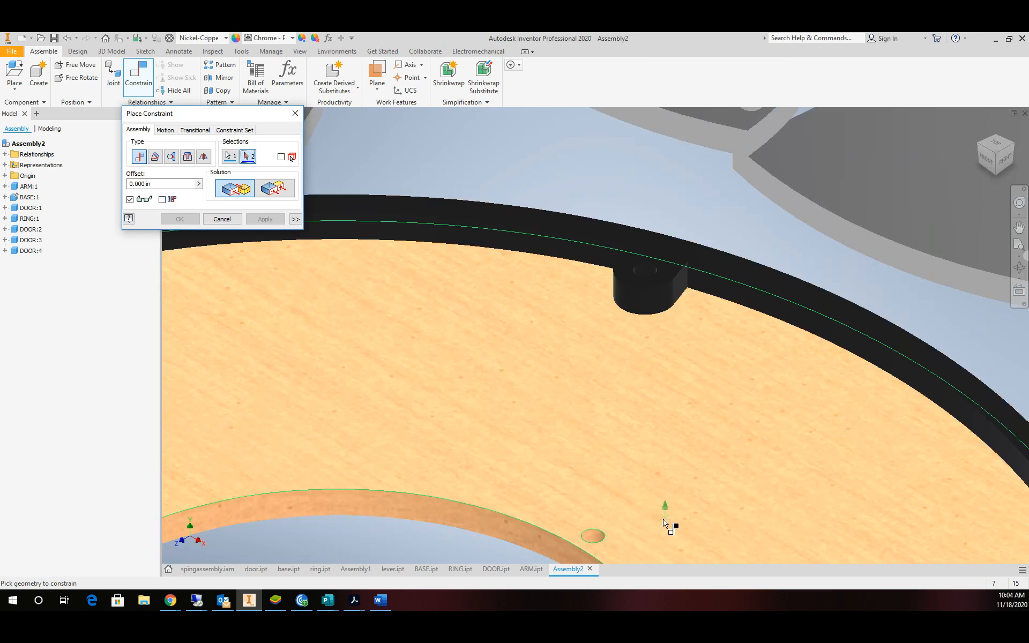
click(593, 538)
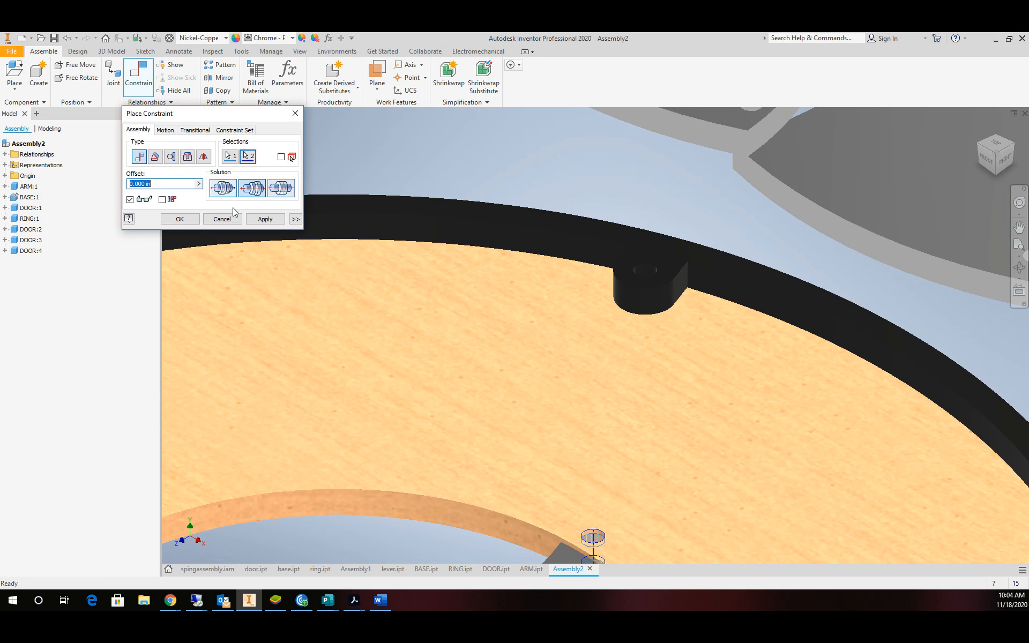
click(266, 219)
Mate the first door's face to the base so it lies flat.
scroll(365, 305, down, 6)
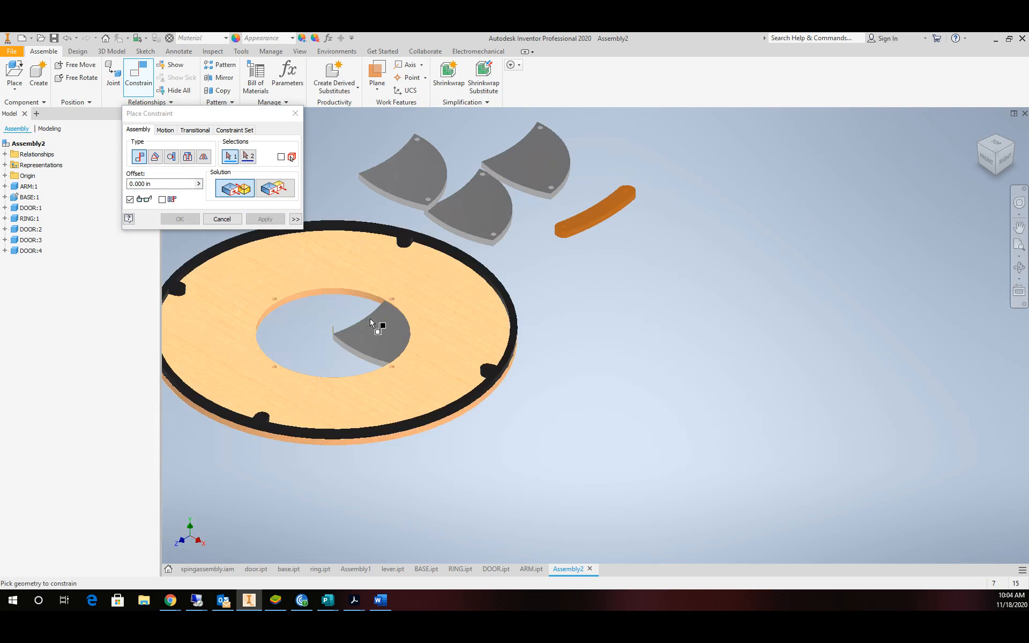
scroll(453, 243, up, 6)
click(501, 200)
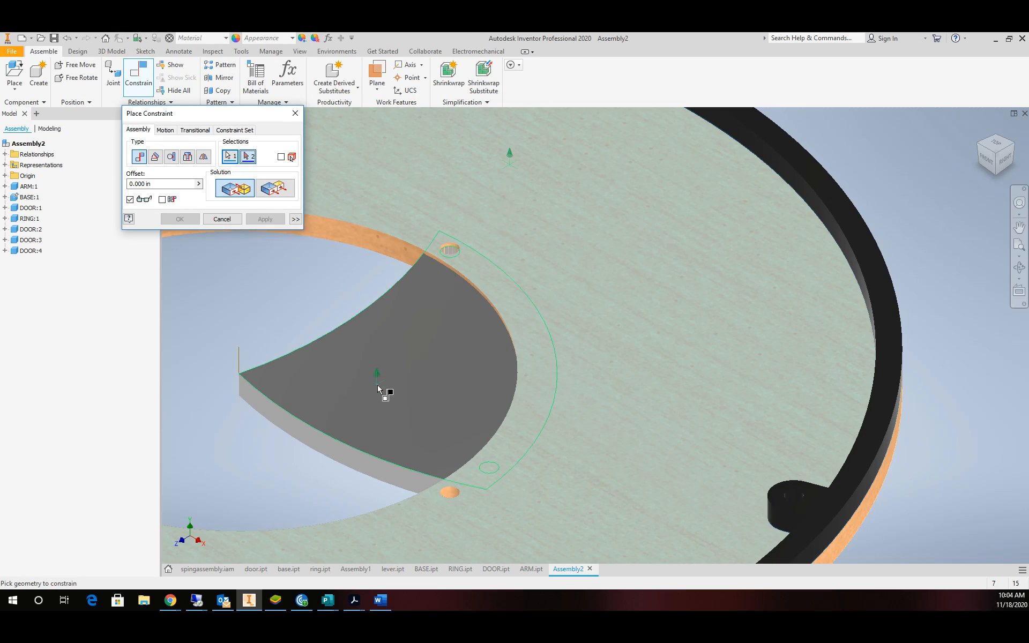
right_click(307, 447)
click(320, 497)
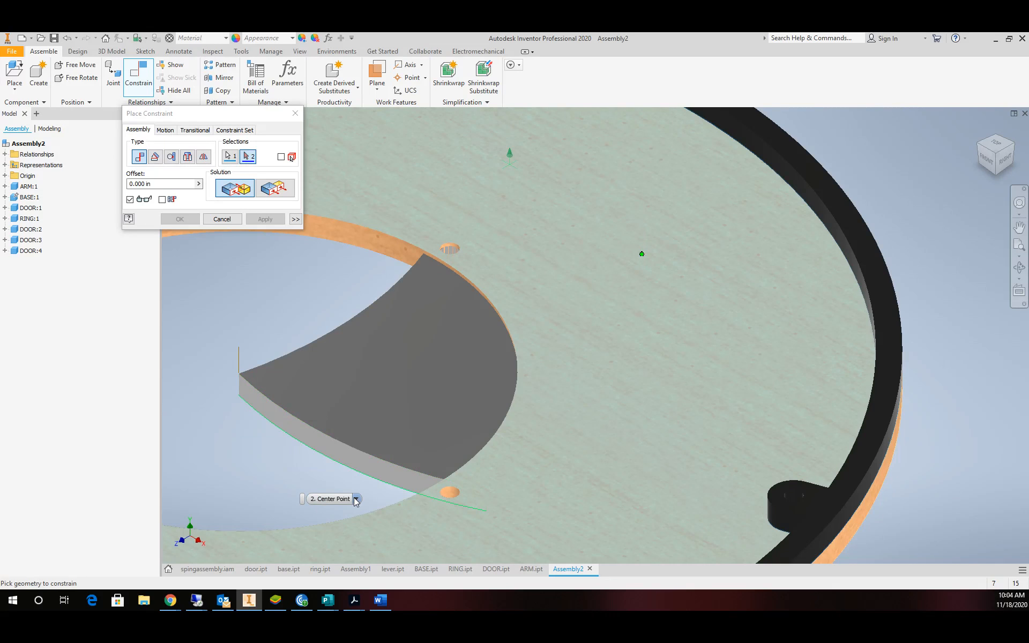
click(356, 499)
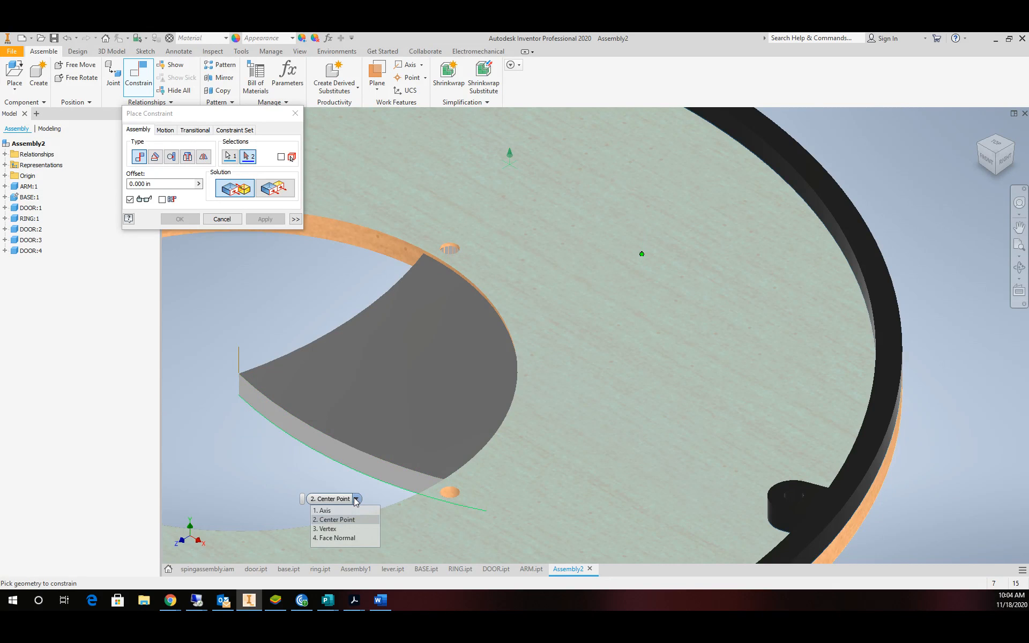
click(348, 538)
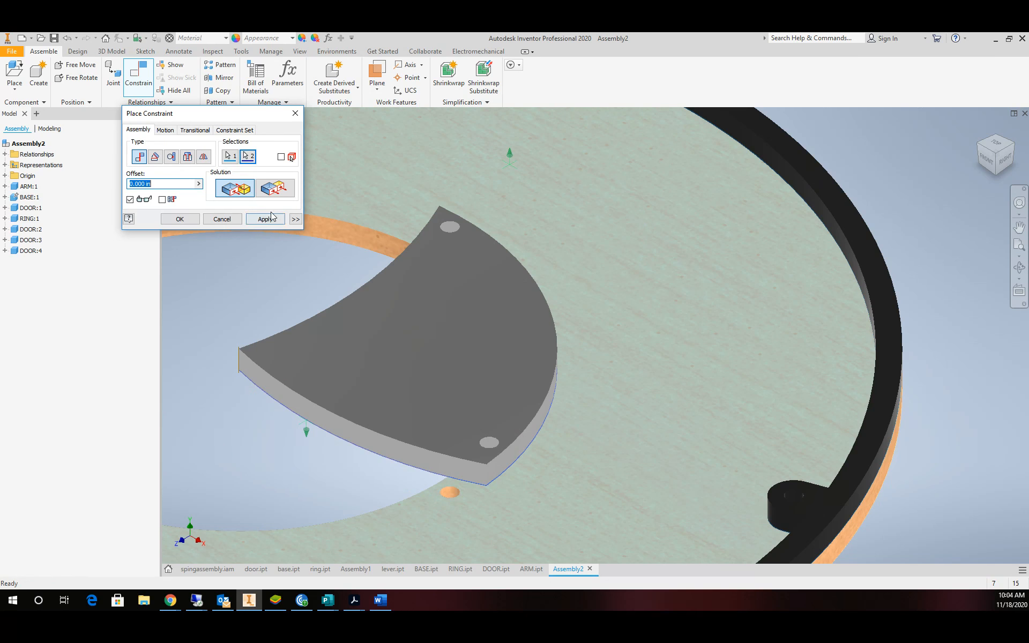
click(265, 219)
Insert-constrain the second door's hole to its matching base hole.
scroll(439, 229, down, 6)
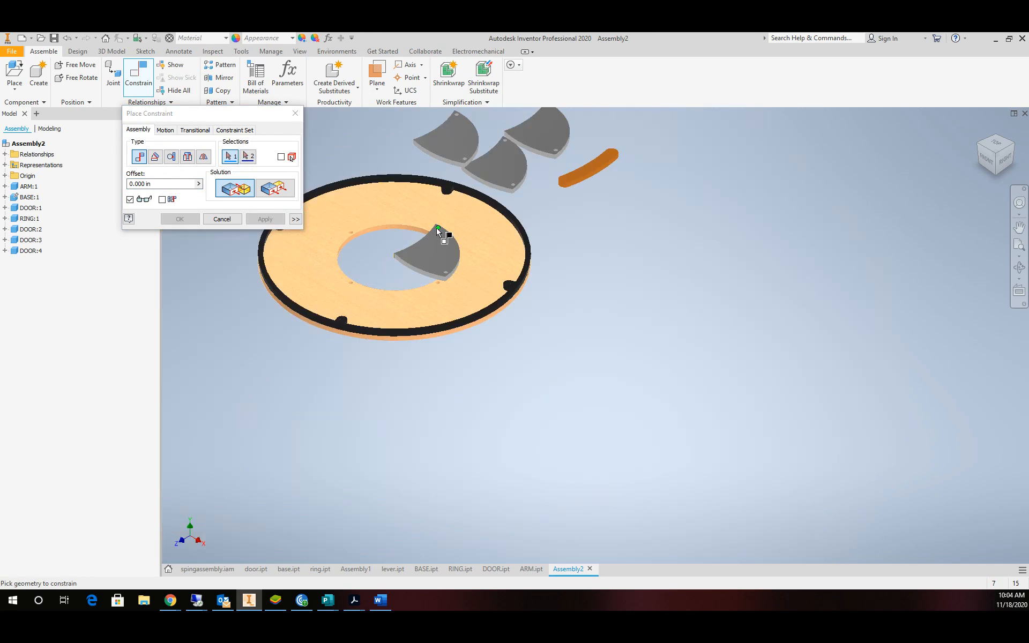
scroll(406, 173, up, 3)
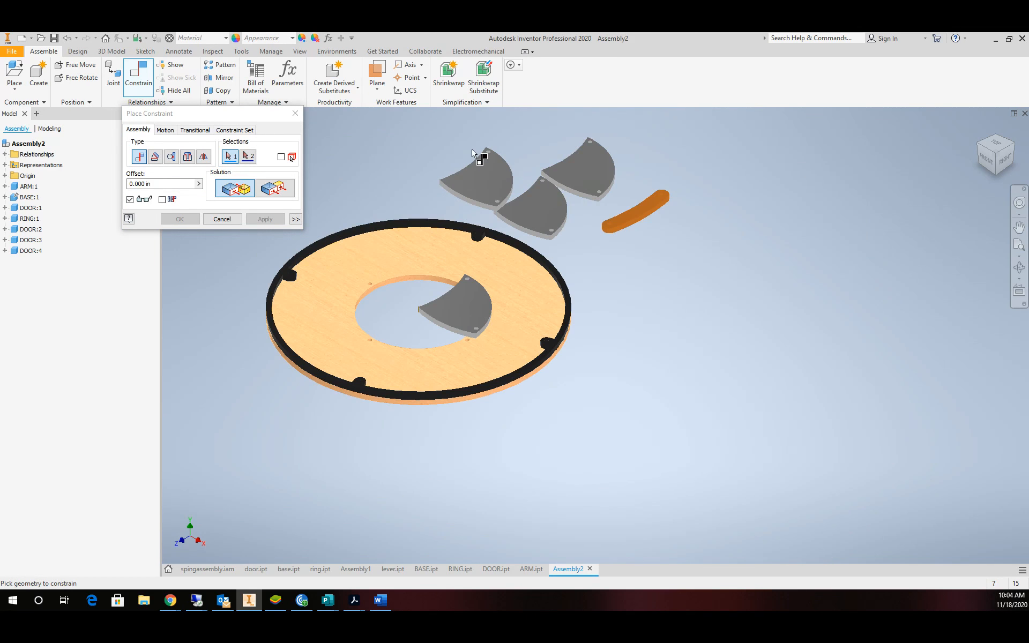
scroll(471, 153, up, 2)
scroll(500, 152, up, 2)
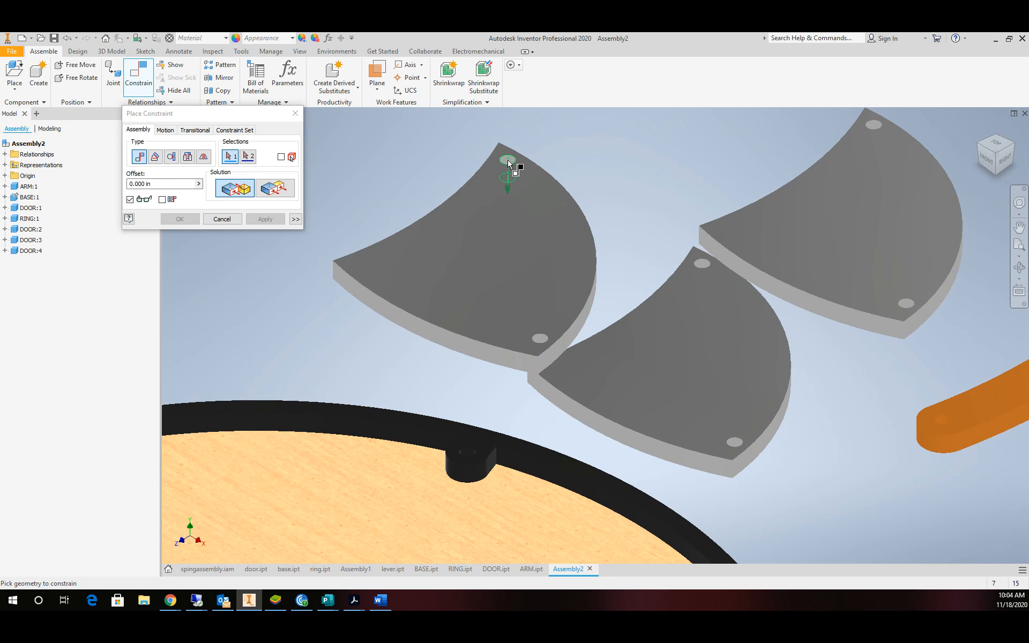
click(508, 163)
scroll(416, 380, down, 5)
scroll(357, 439, up, 6)
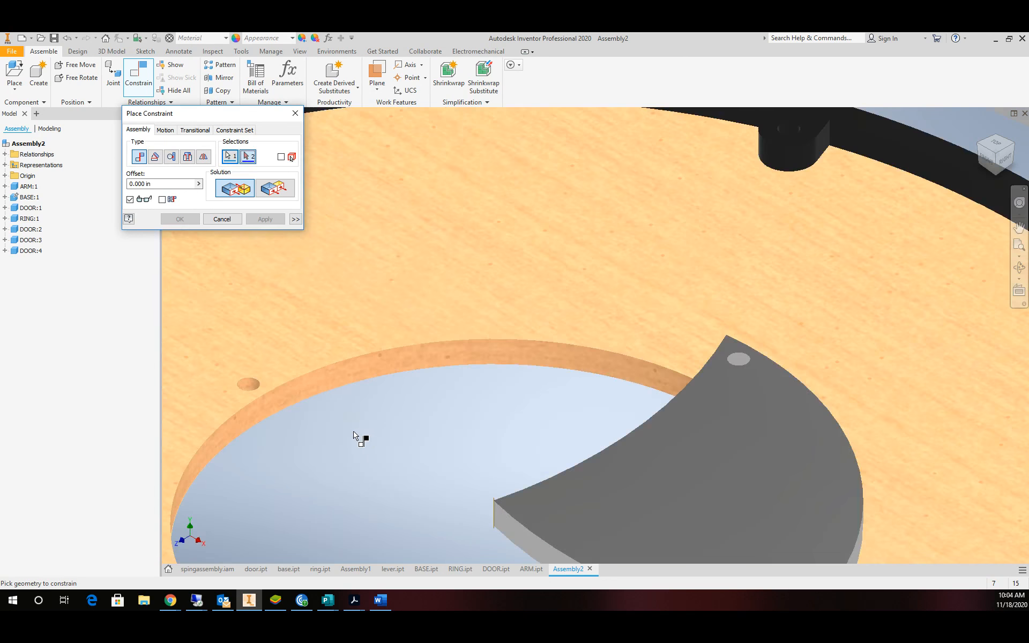
click(249, 389)
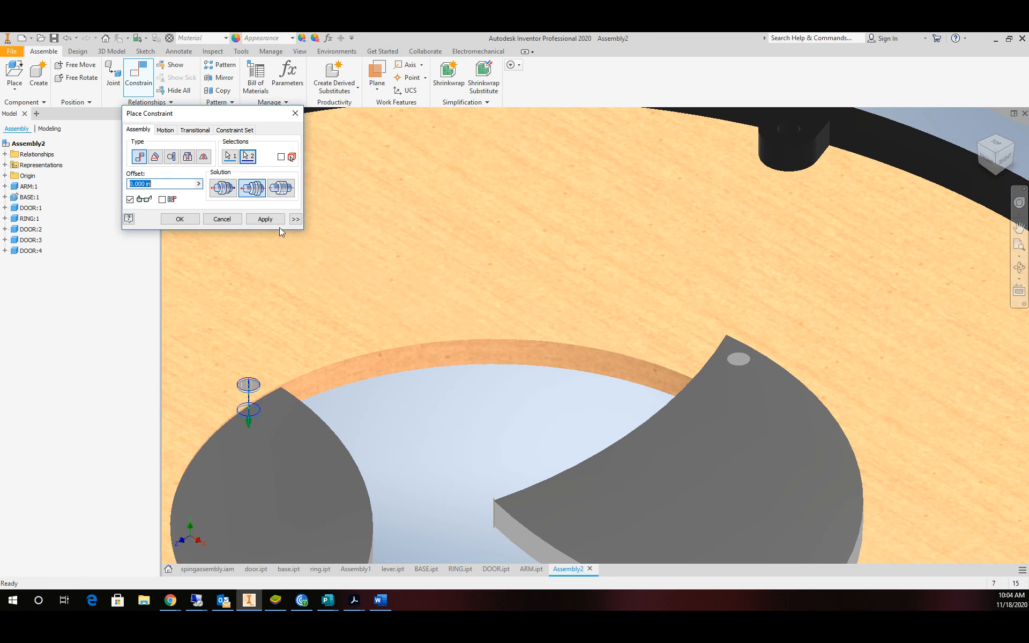
click(266, 219)
Mate the second door's face to the base so it lies flat.
scroll(365, 474, down, 3)
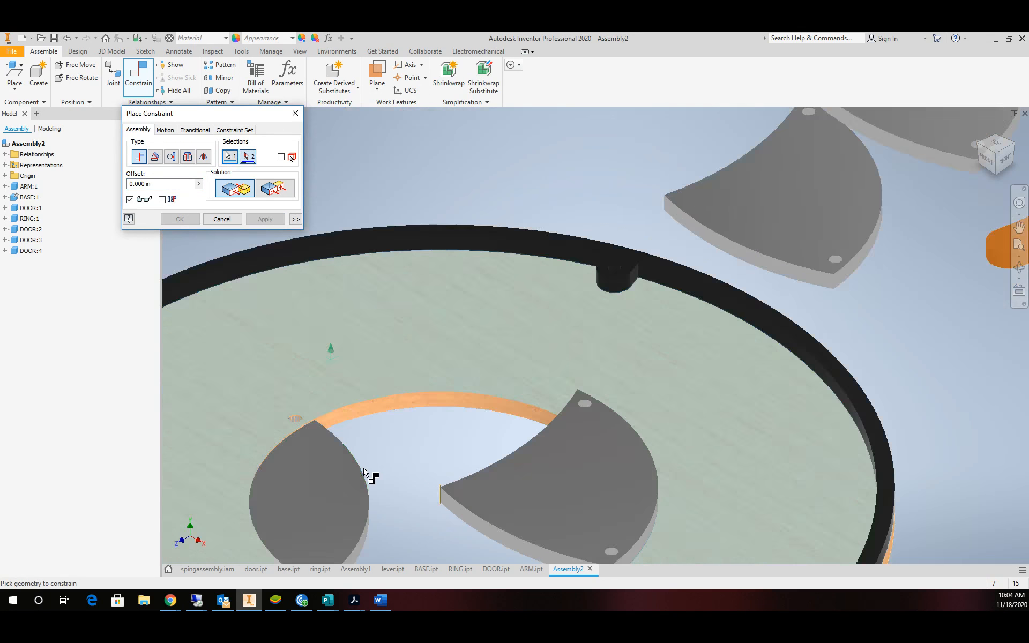
scroll(366, 552, up, 5)
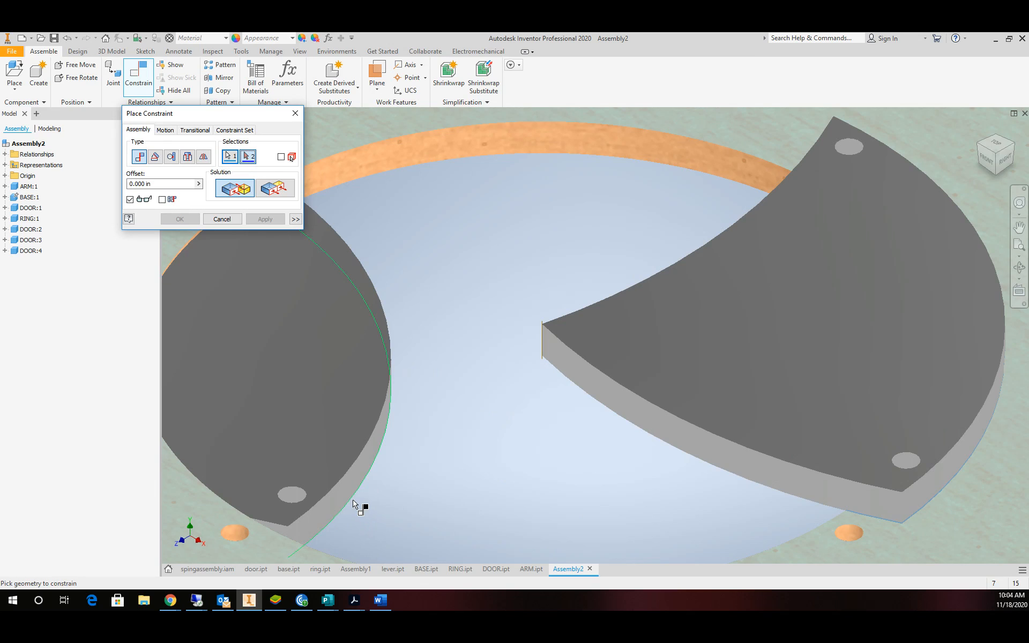
mouse_move(352, 501)
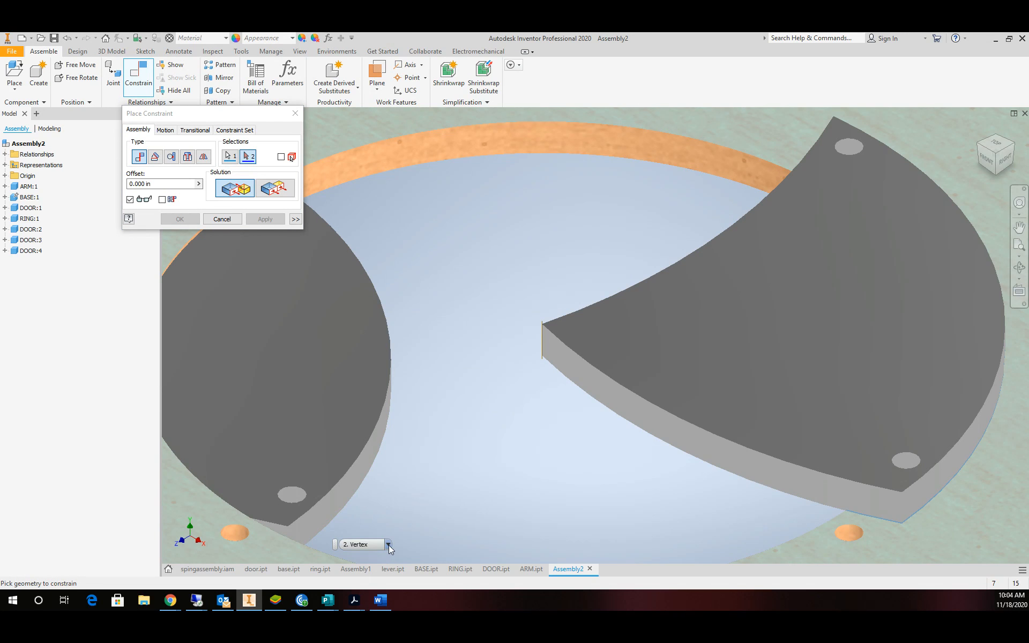
click(388, 545)
click(365, 573)
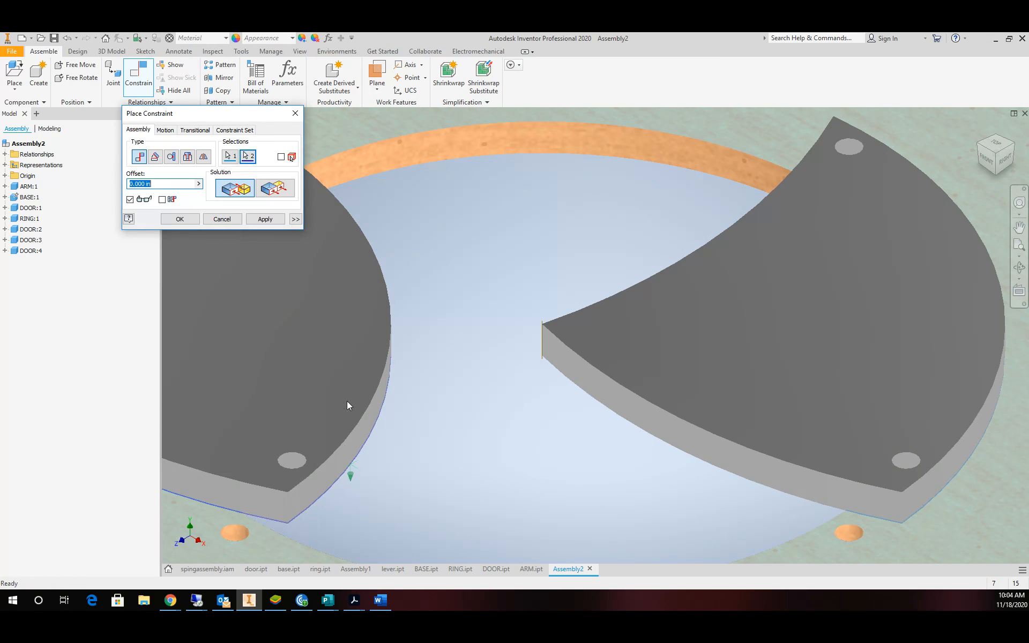
scroll(404, 330, down, 5)
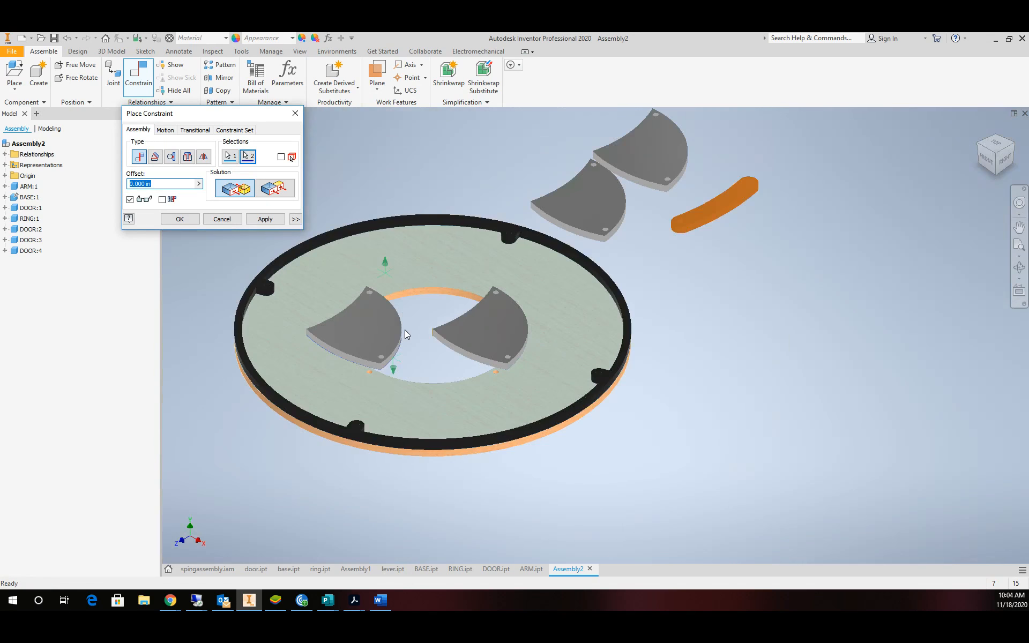
click(257, 222)
Swing the two pinned doors aside and bring the third door into the centre opening.
click(295, 113)
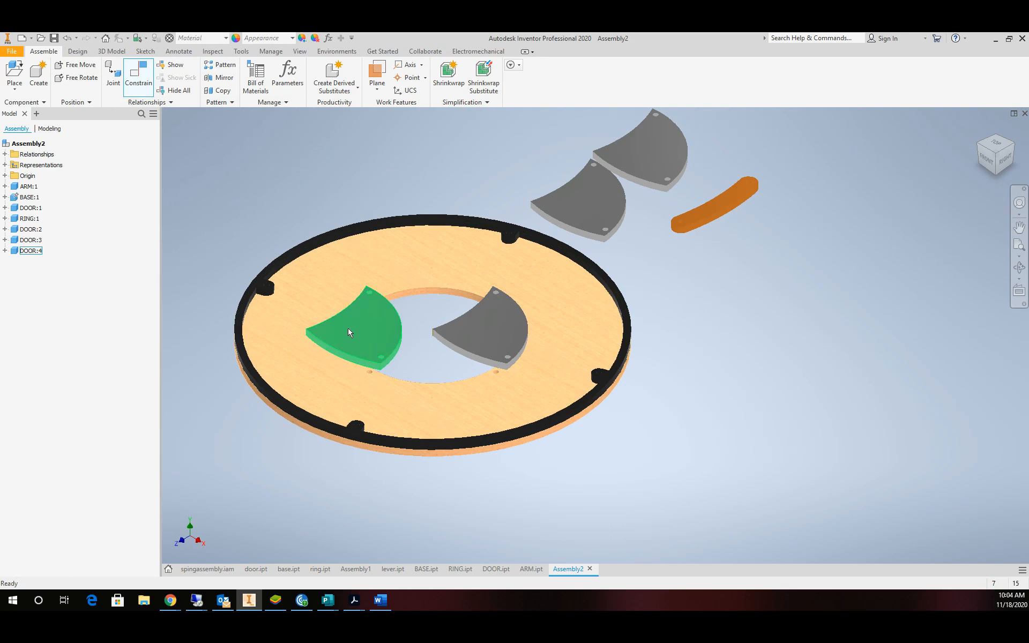
drag(353, 341, 420, 294)
drag(453, 330, 486, 340)
drag(586, 205, 416, 340)
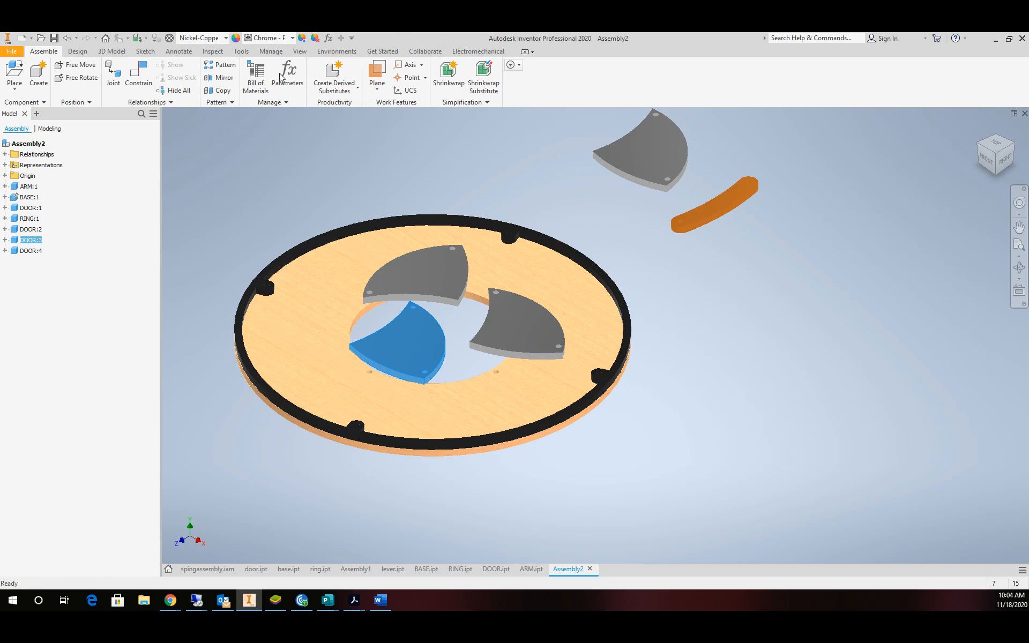
Constrain the third door's hole to the matching hole on the base.
click(138, 79)
scroll(324, 287, down, 3)
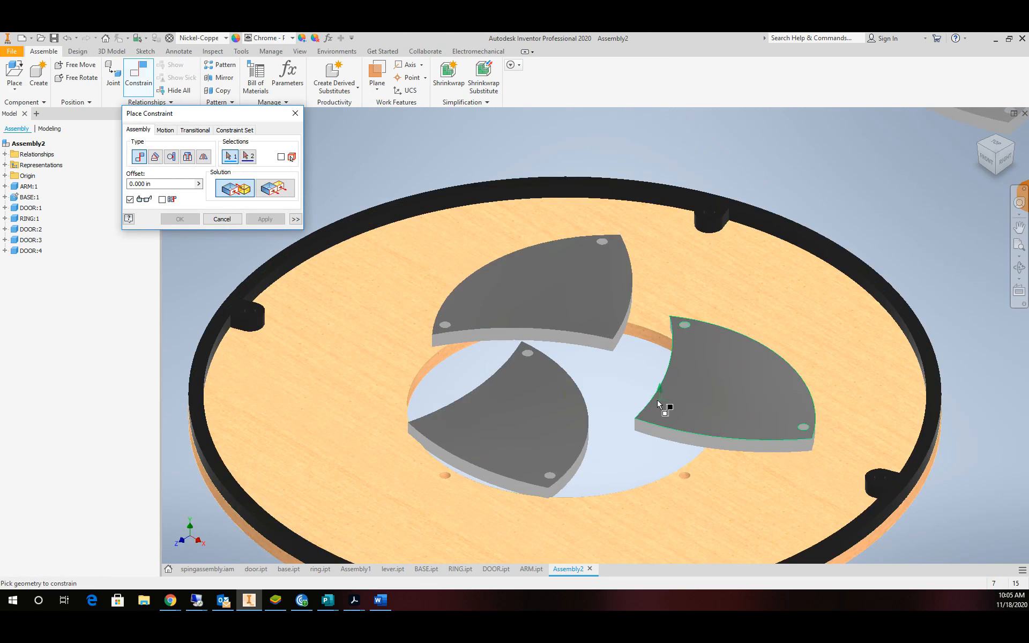
scroll(553, 327, down, 3)
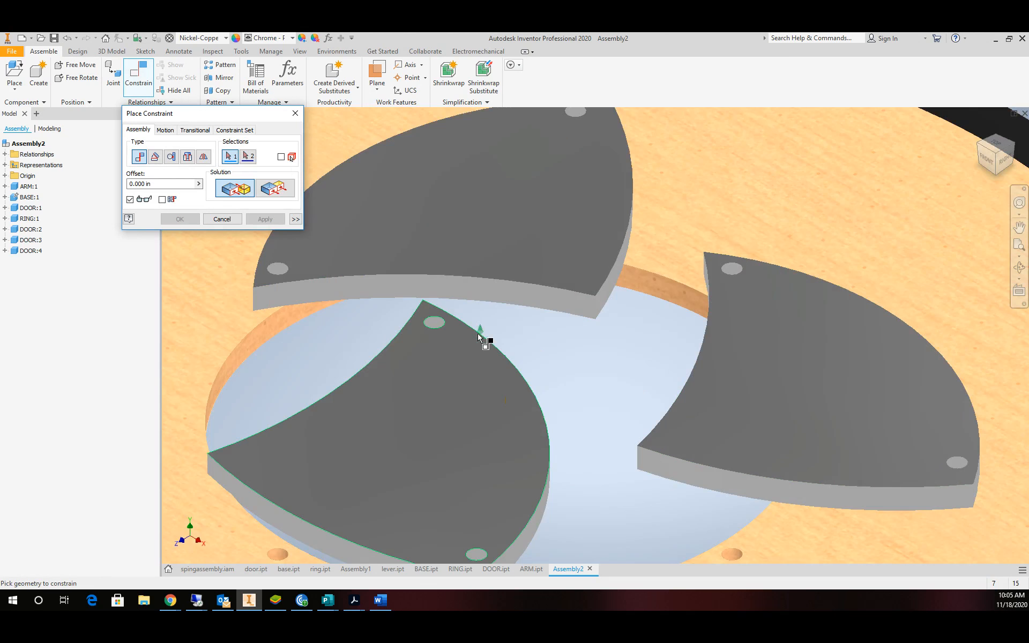
click(436, 324)
scroll(345, 453, up, 5)
scroll(328, 483, down, 8)
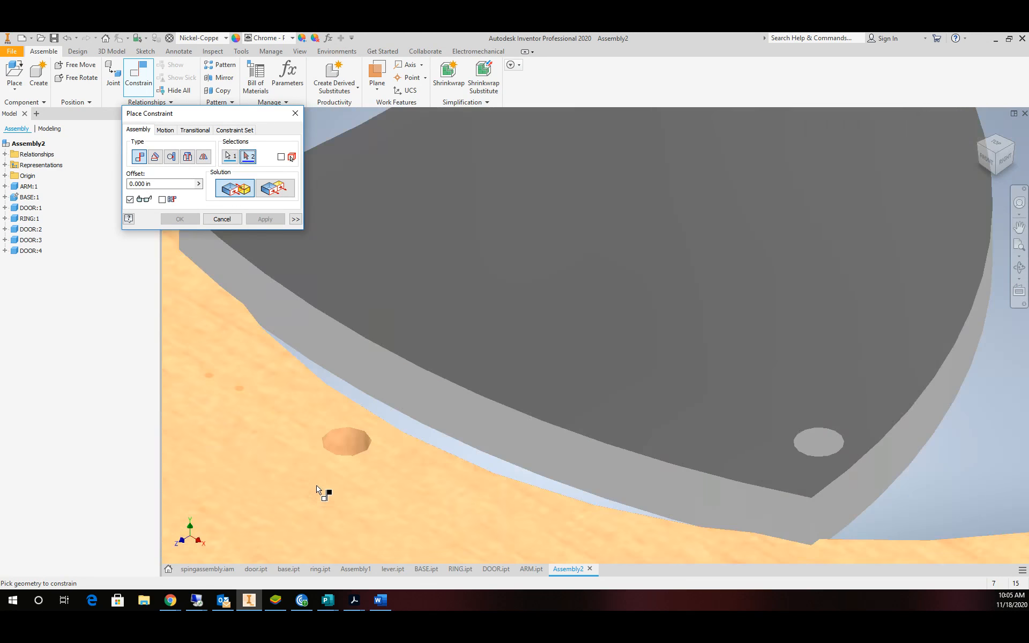
click(339, 457)
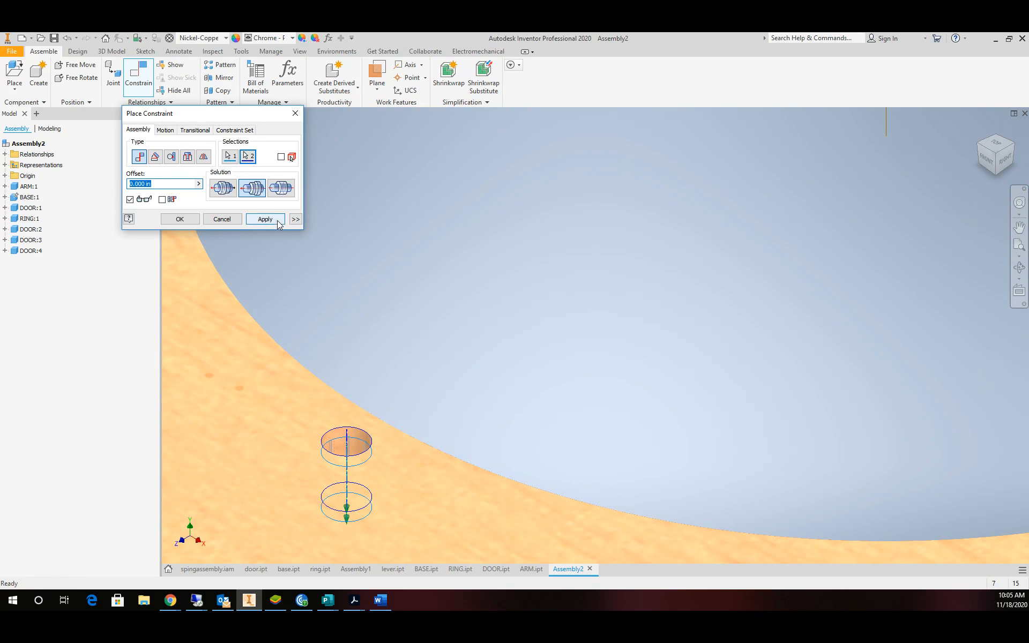
click(265, 219)
Constrain the third door against the base face so it sits flat.
scroll(375, 304, up, 5)
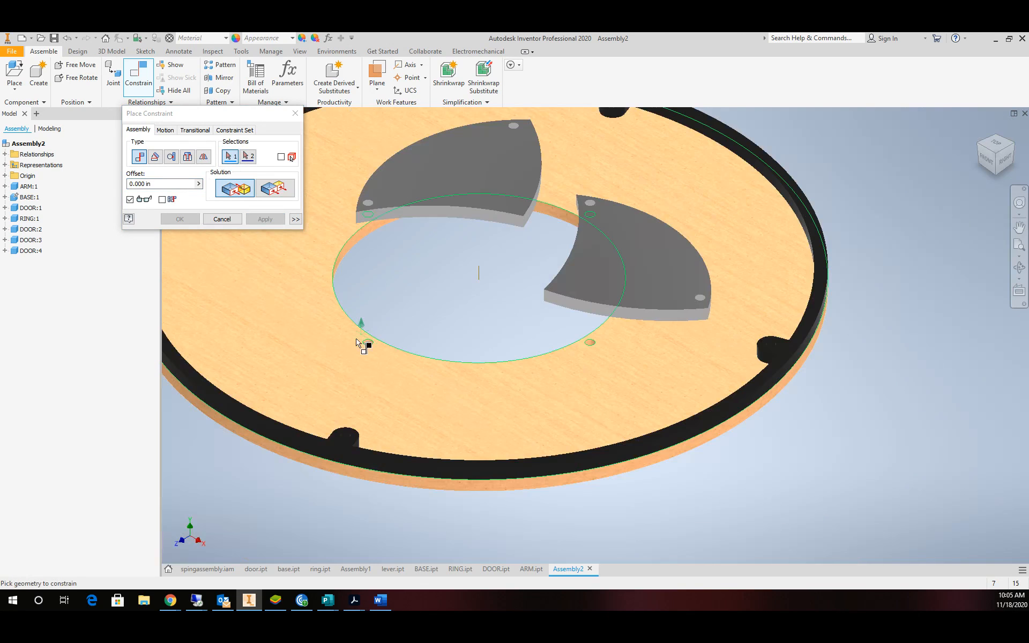
click(286, 359)
scroll(466, 346, up, 5)
scroll(480, 310, down, 4)
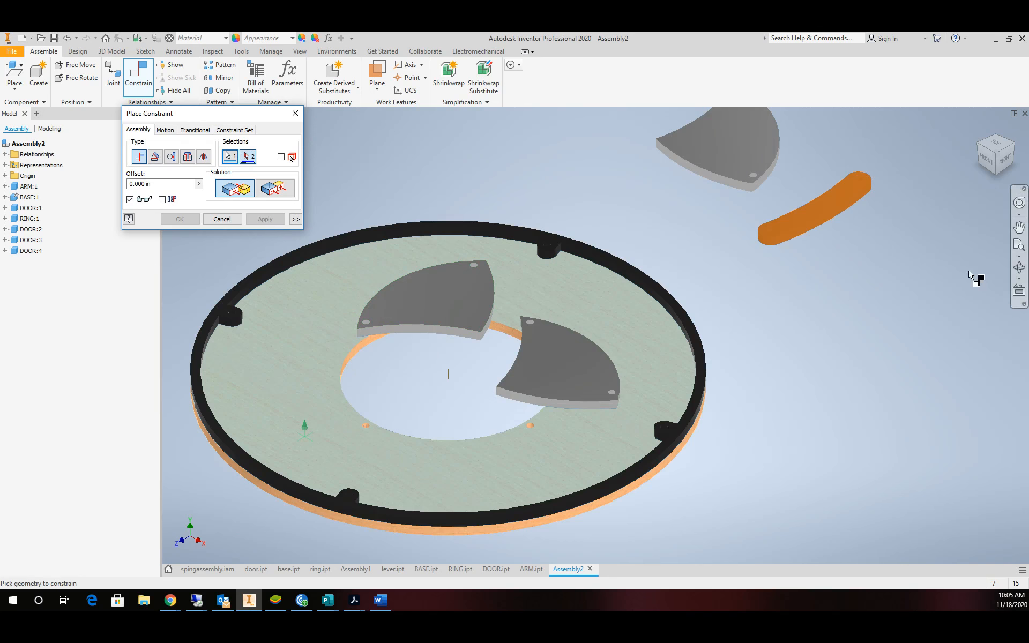
click(1016, 269)
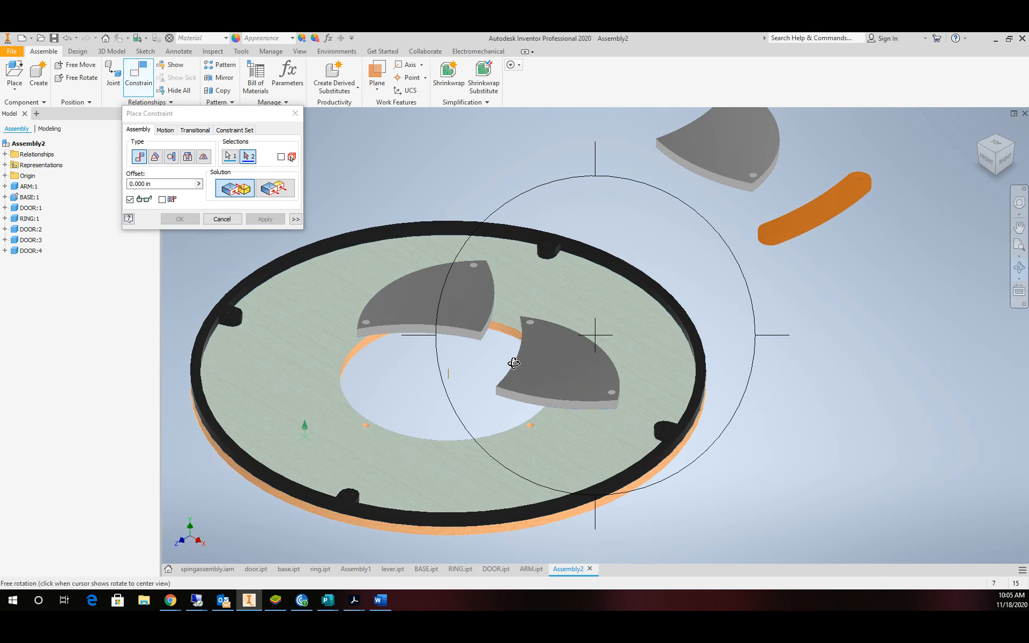
drag(513, 363, 549, 239)
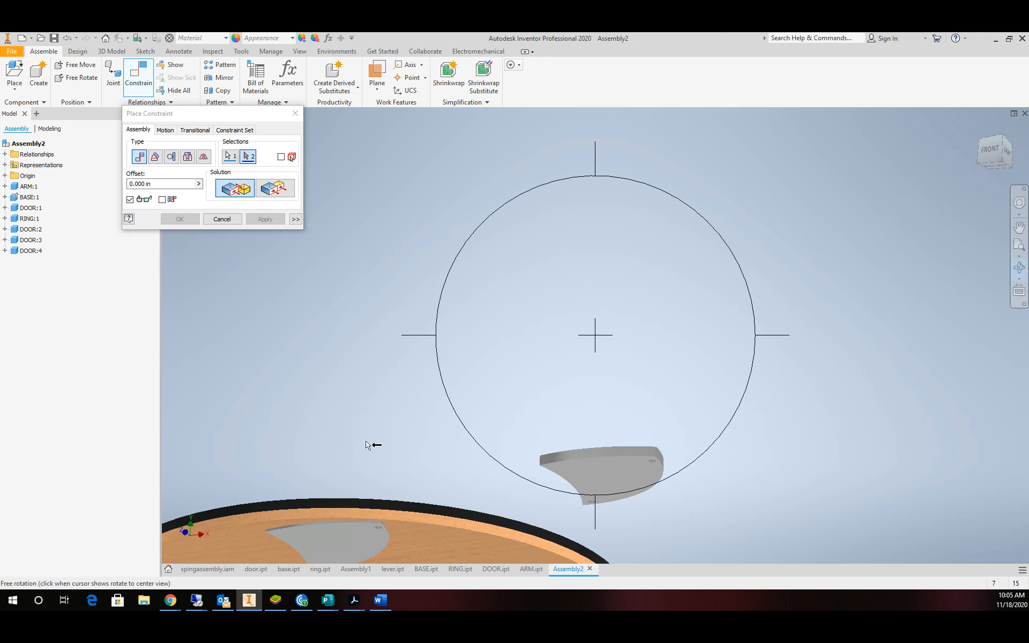
key(Escape)
click(333, 547)
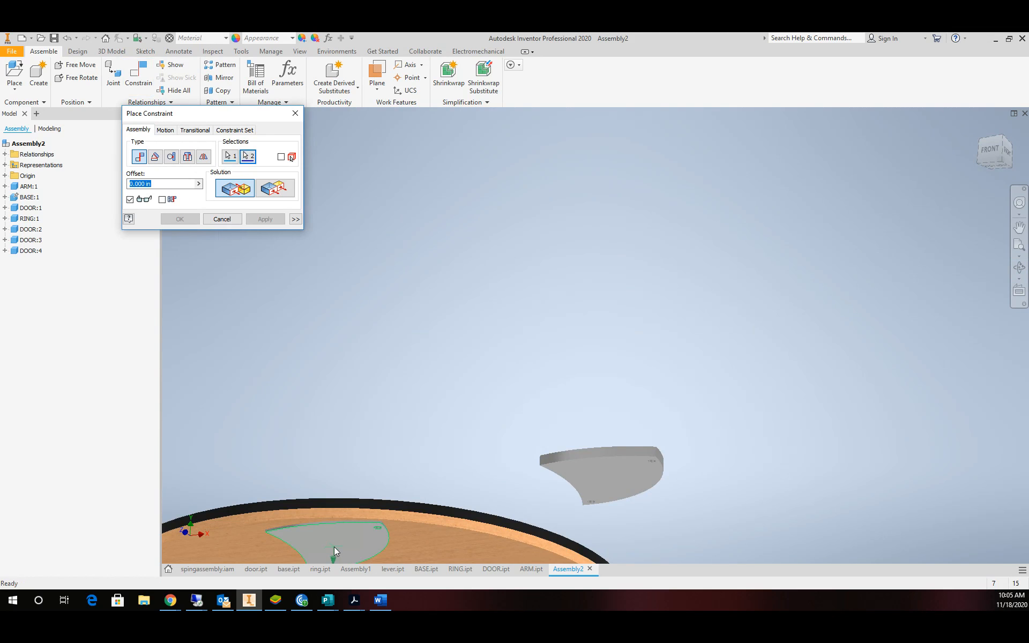
click(268, 220)
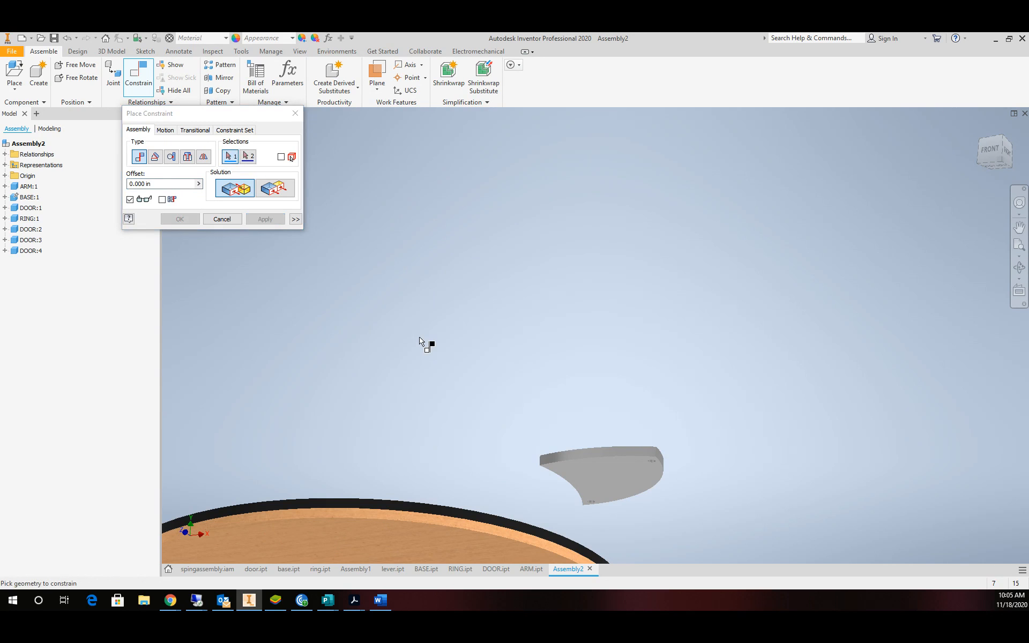
Pin another door's hole edge to its matching hole edge on the base.
scroll(428, 345, down, 3)
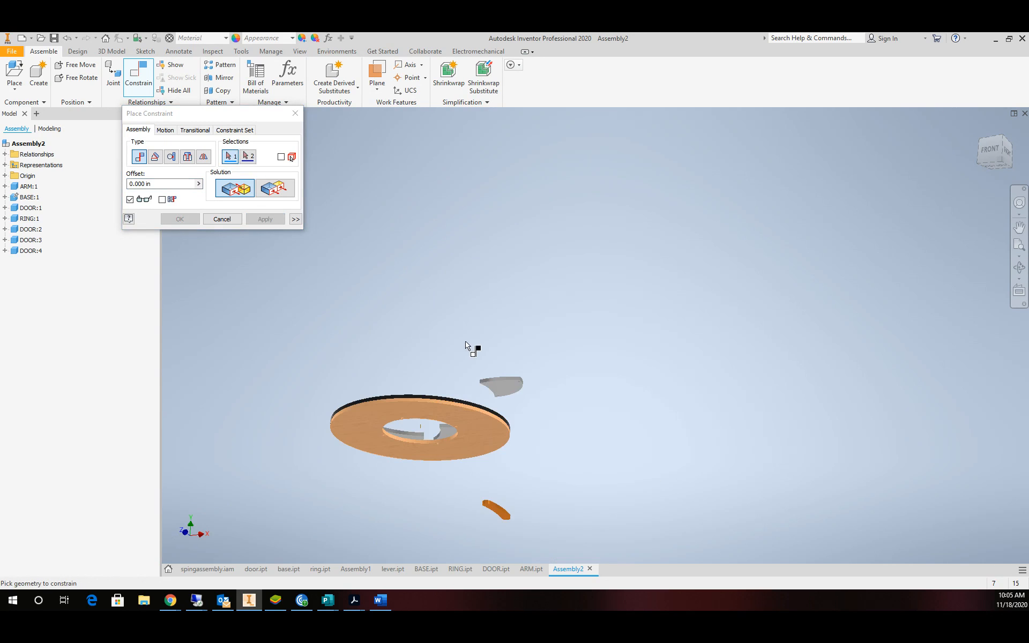
click(1019, 268)
drag(527, 330, 526, 416)
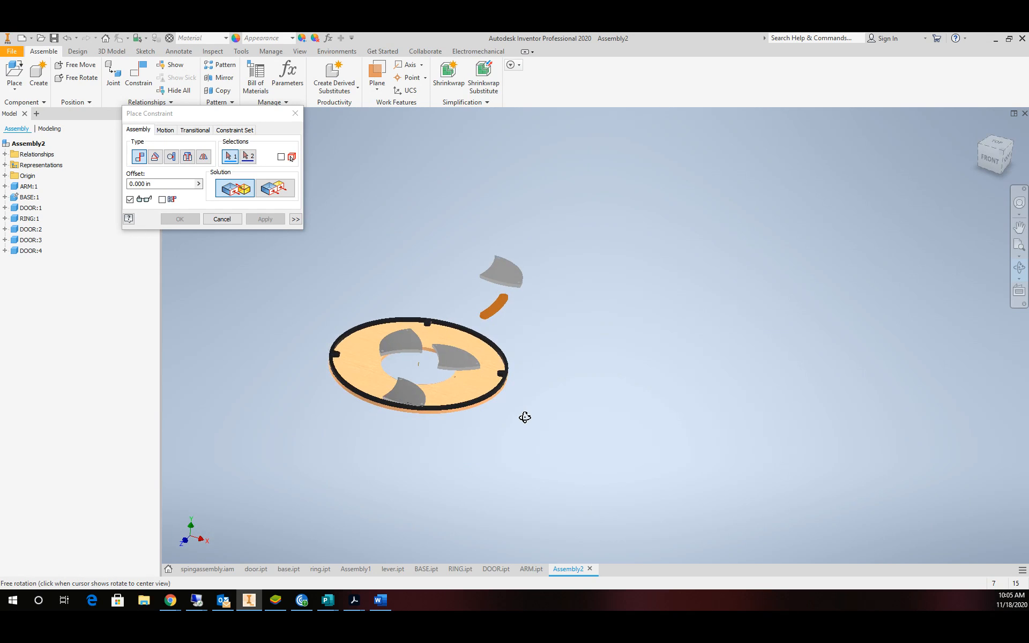
scroll(508, 274, up, 4)
scroll(485, 182, up, 2)
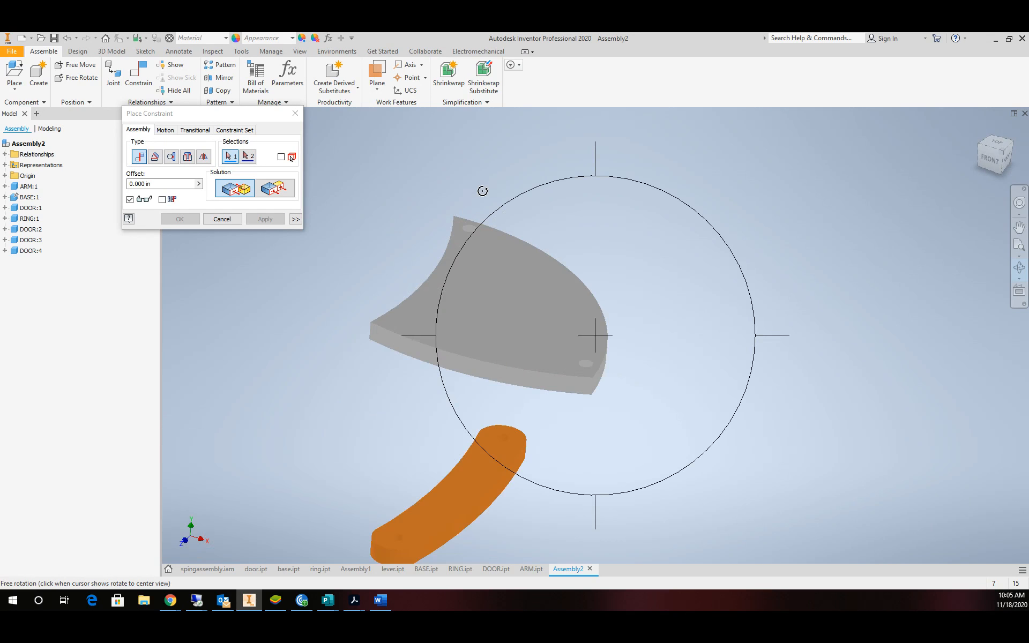
key(Escape)
scroll(477, 232, up, 3)
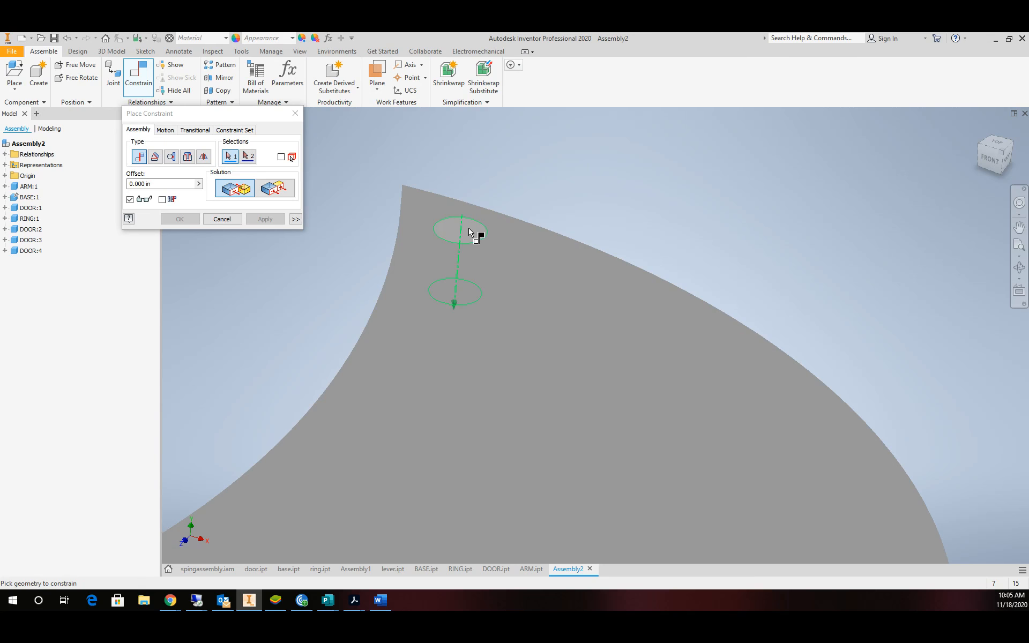
click(477, 232)
scroll(487, 299, down, 5)
scroll(453, 523, down, 4)
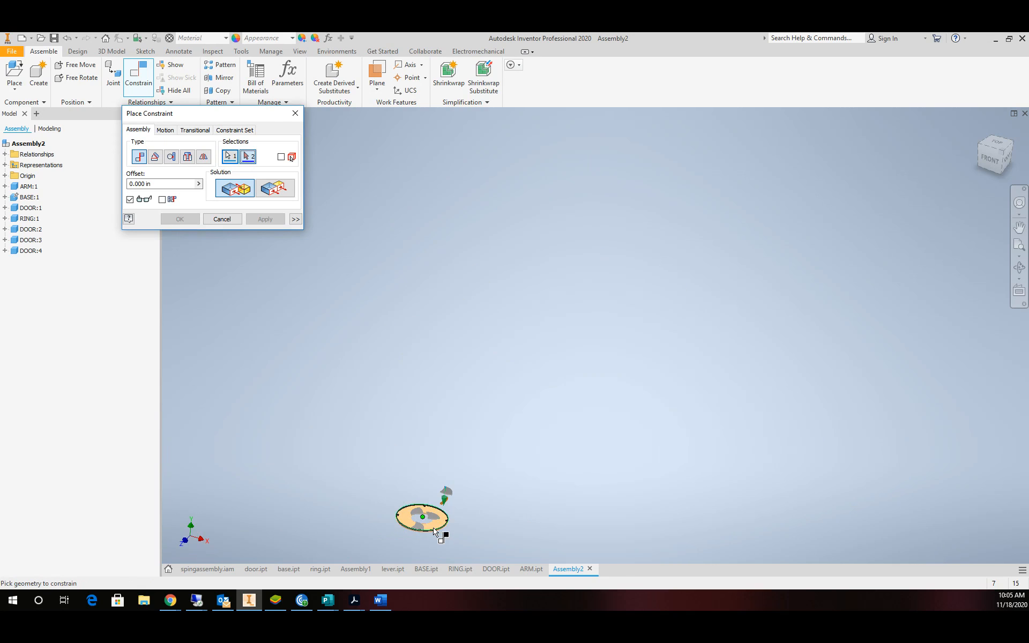
scroll(434, 507, up, 8)
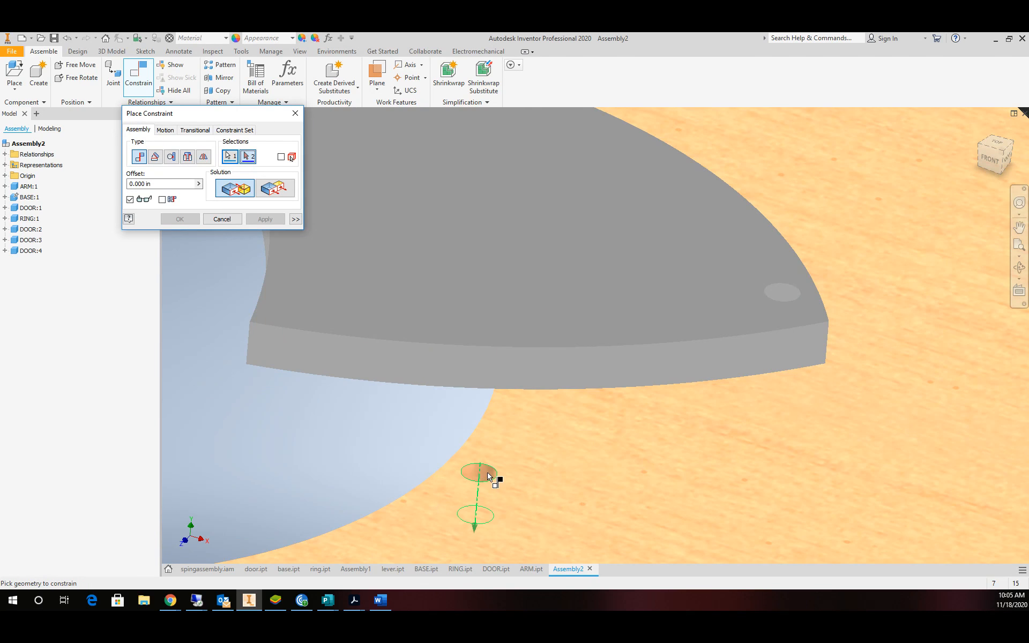
click(489, 476)
click(268, 222)
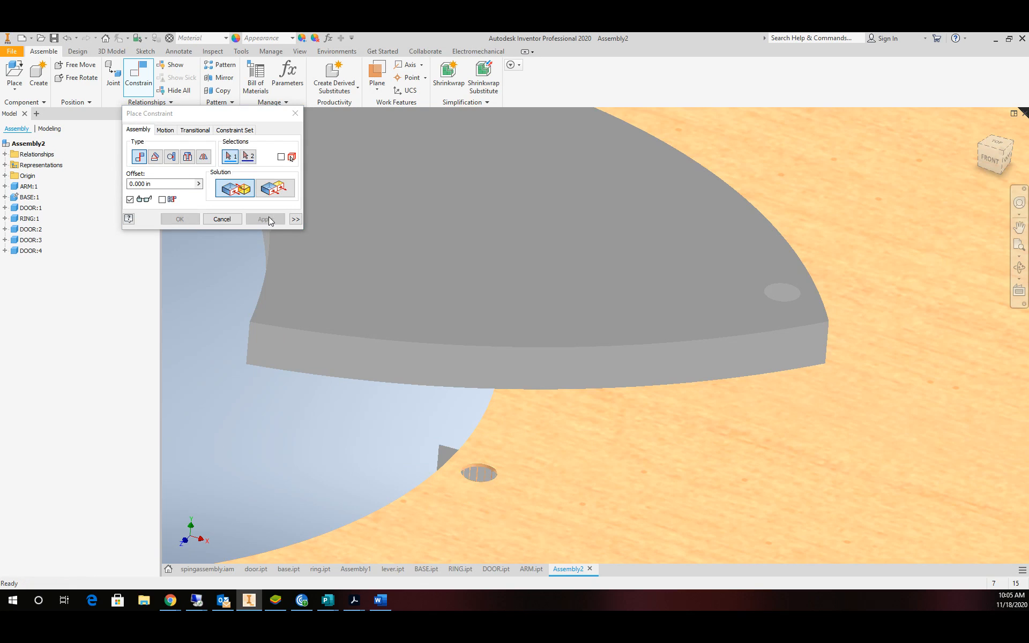
Seat the grey door flat on its face and close the constraint dialog.
scroll(609, 477, down, 10)
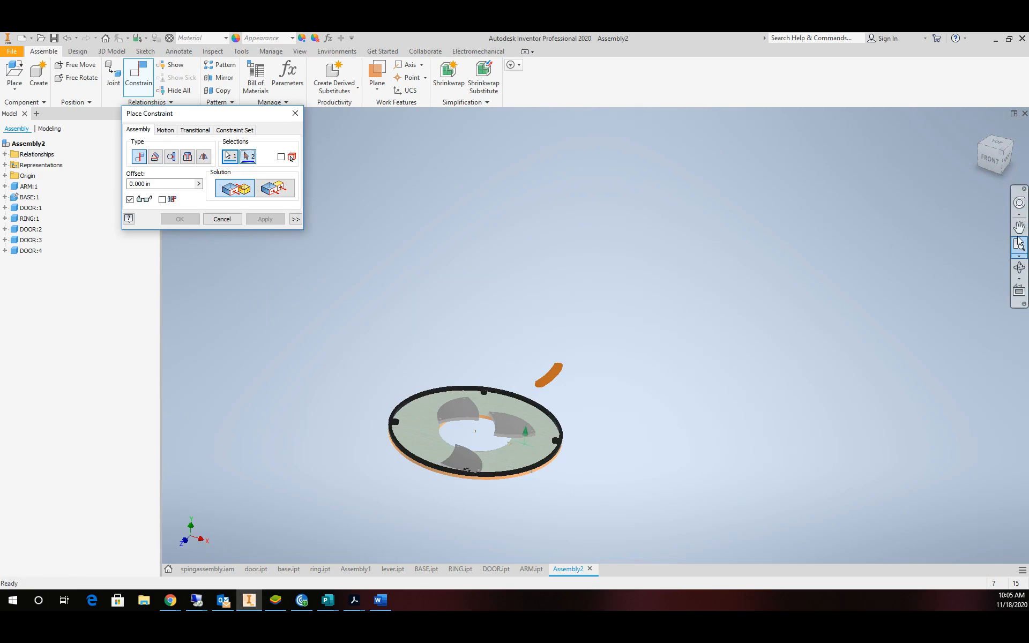
click(1020, 266)
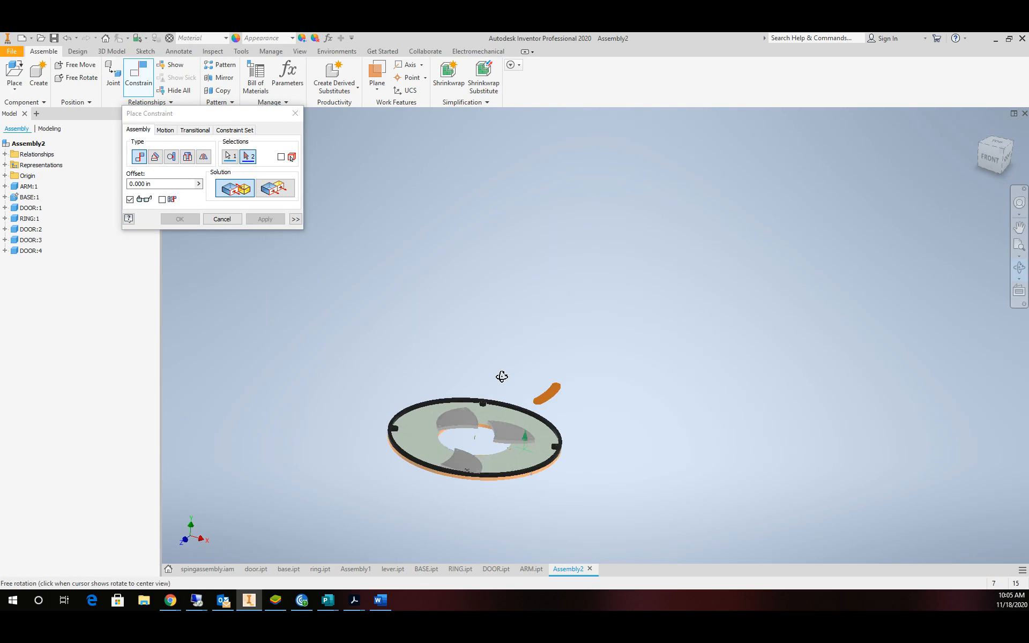
drag(500, 374, 507, 305)
scroll(515, 493, up, 5)
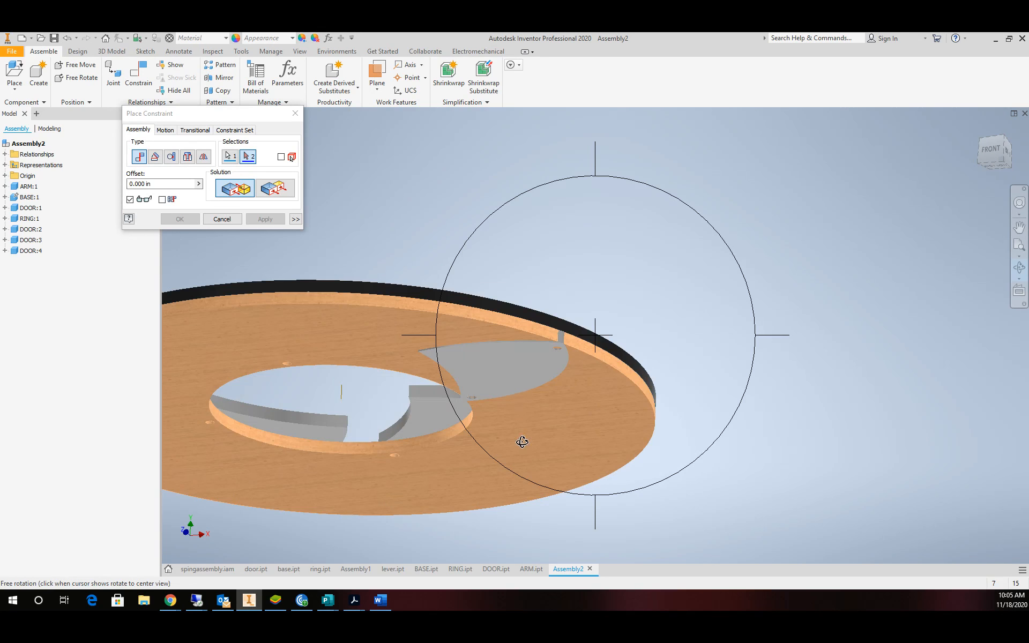
key(Escape)
click(514, 378)
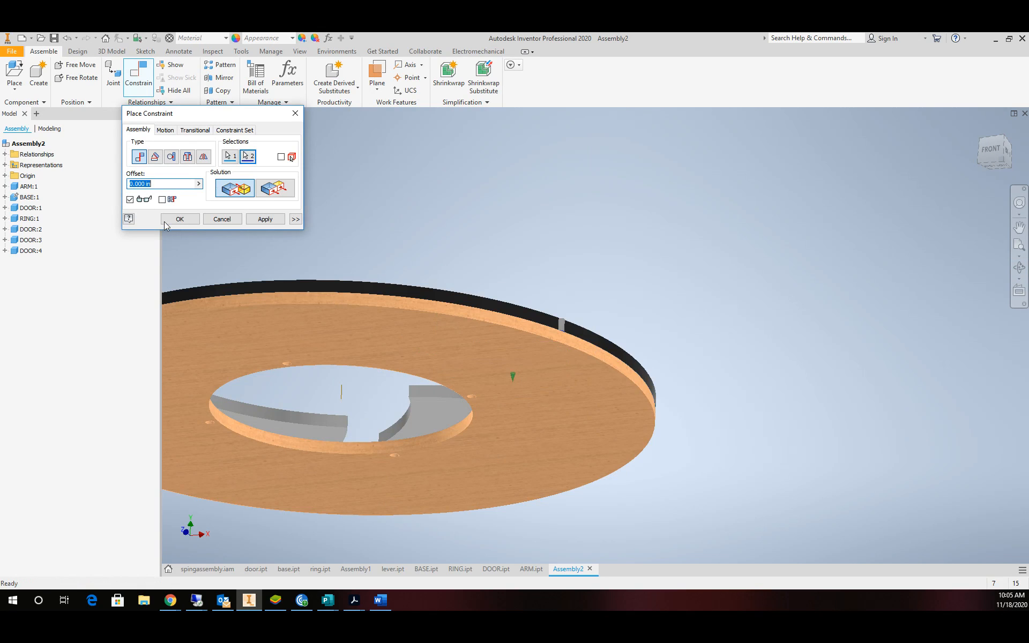
click(177, 219)
scroll(554, 292, down, 5)
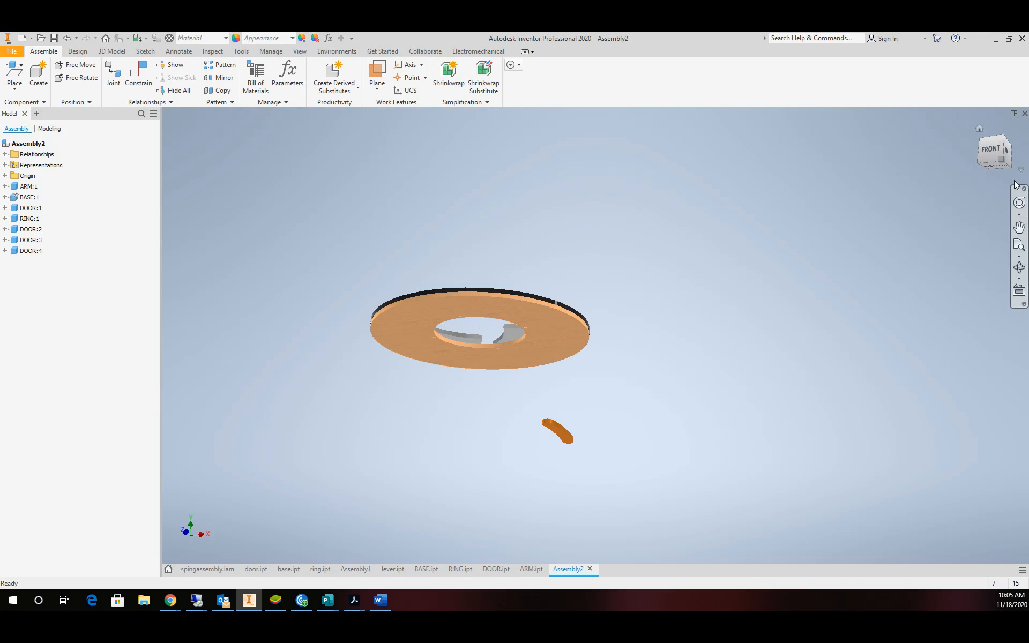
From the home view, swing the left, top, bottom and right doors about their pins.
click(979, 131)
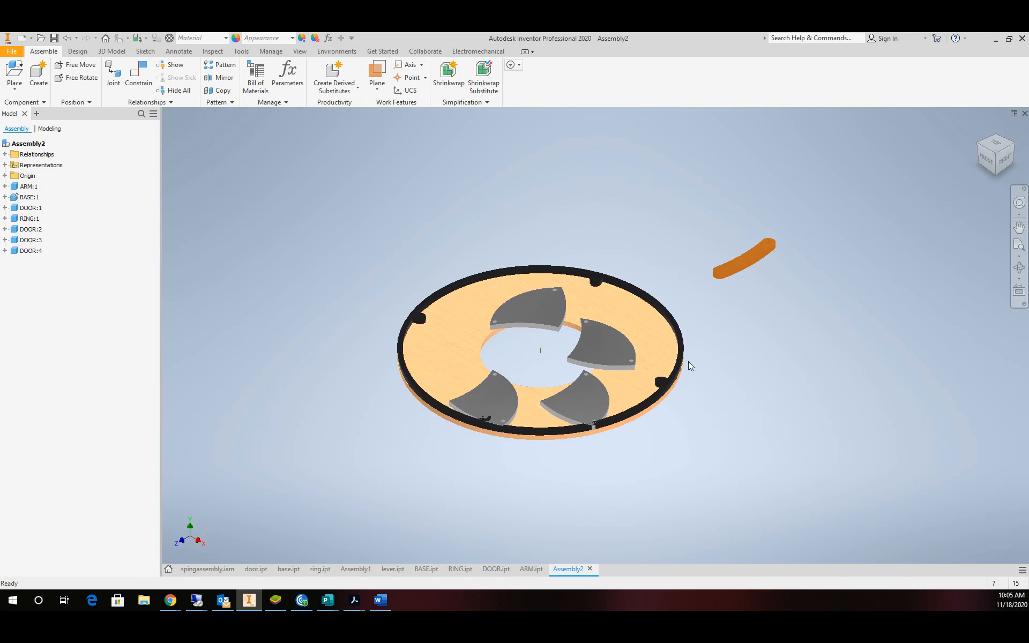
drag(348, 468, 334, 367)
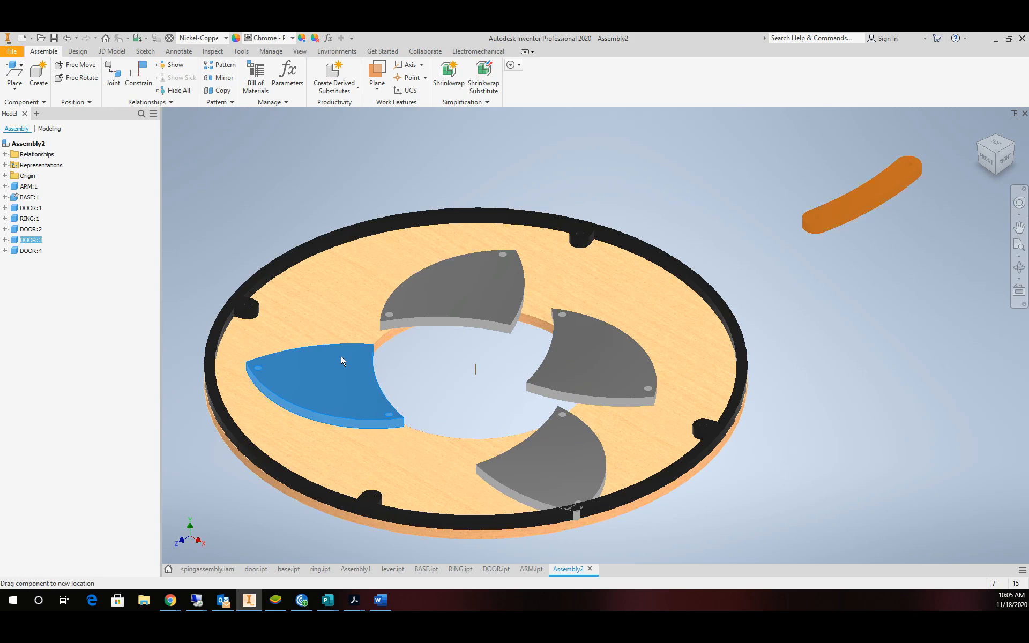
mouse_move(495, 316)
mouse_down()
mouse_move(491, 295)
mouse_move(492, 304)
mouse_up()
drag(343, 374, 368, 386)
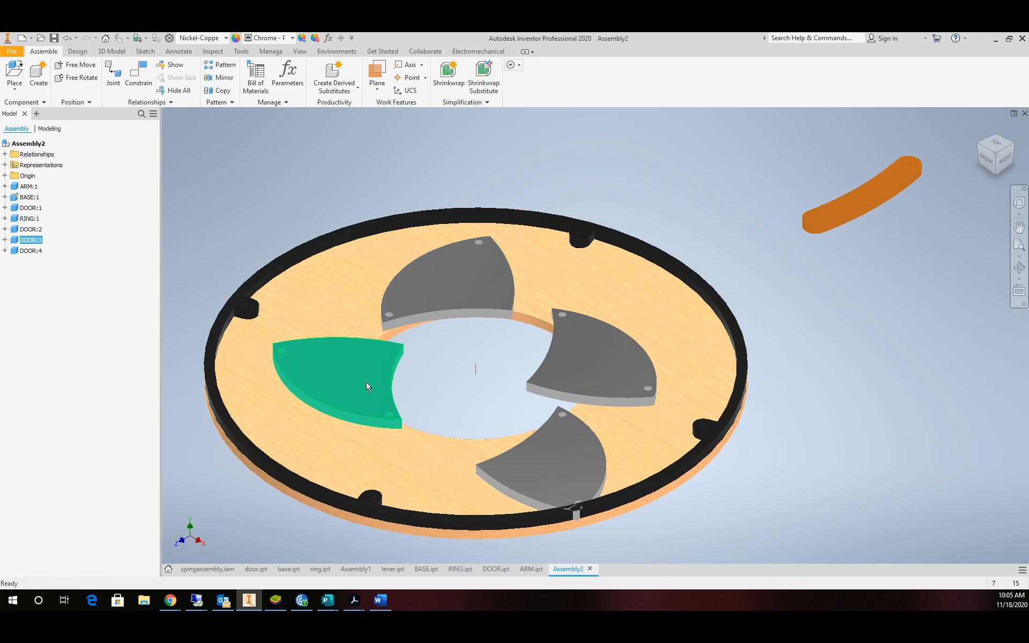
drag(531, 485, 454, 434)
drag(576, 347, 579, 351)
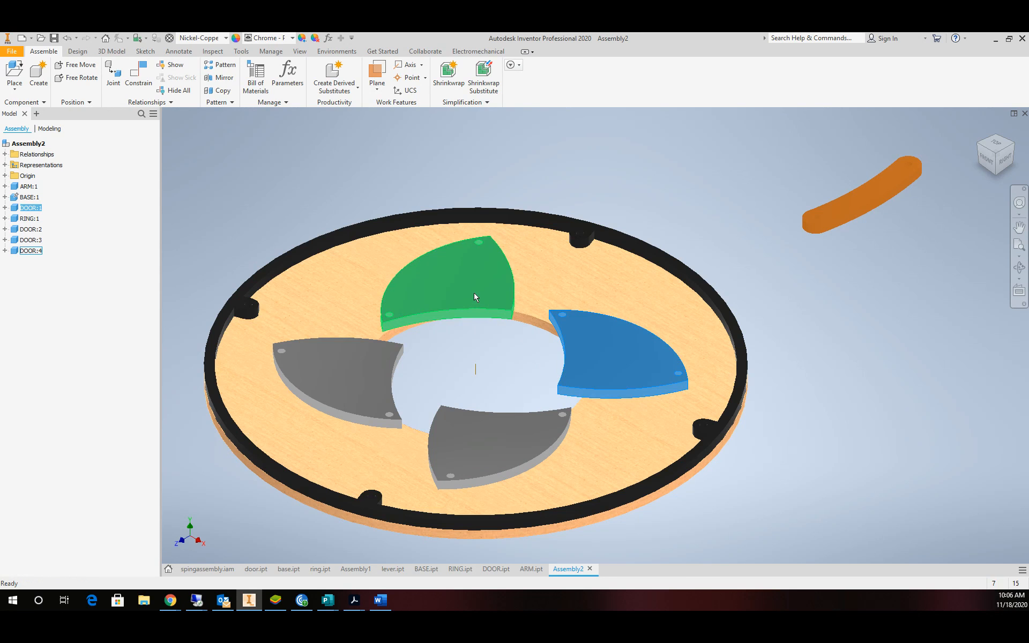
In DOOR.ipt, round the two pointed tip edges beside the top hole with a 0.5 in fillet.
click(499, 569)
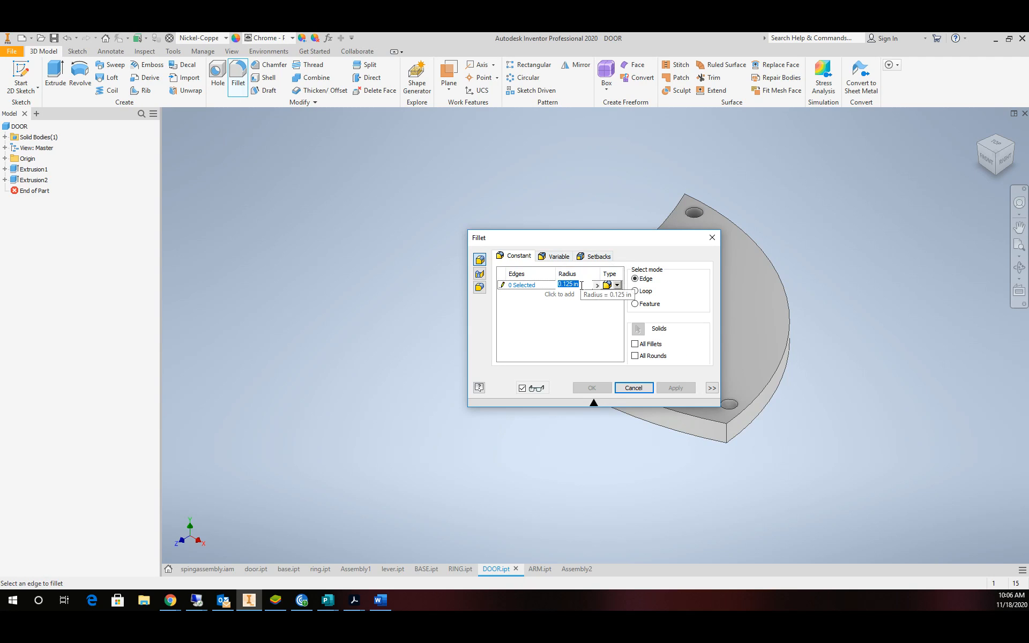
text(.5)
drag(608, 244, 339, 262)
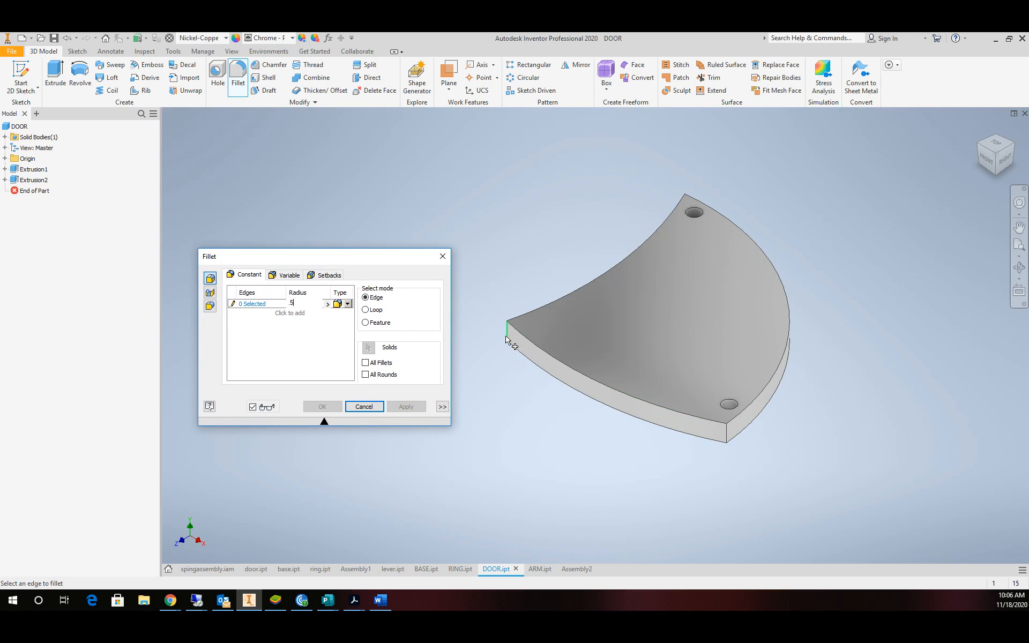
click(728, 438)
scroll(726, 167, down, 5)
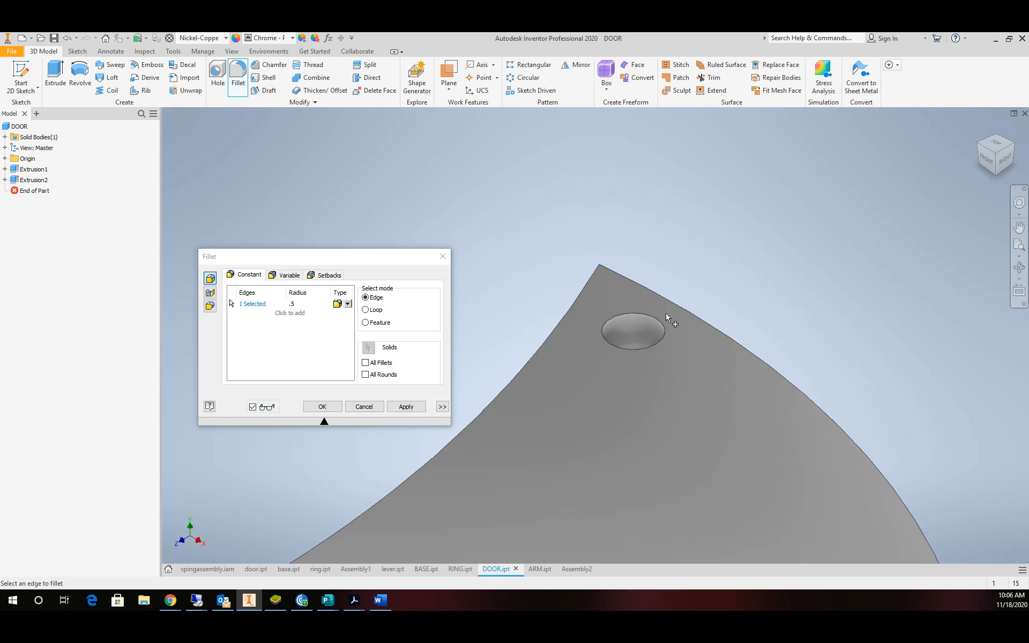
click(600, 285)
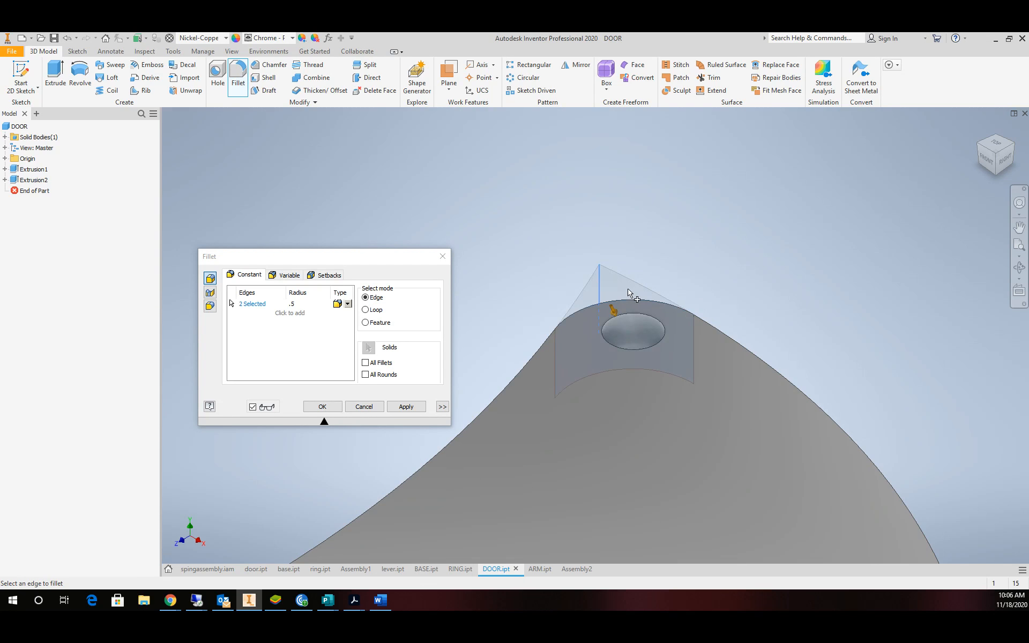
click(322, 406)
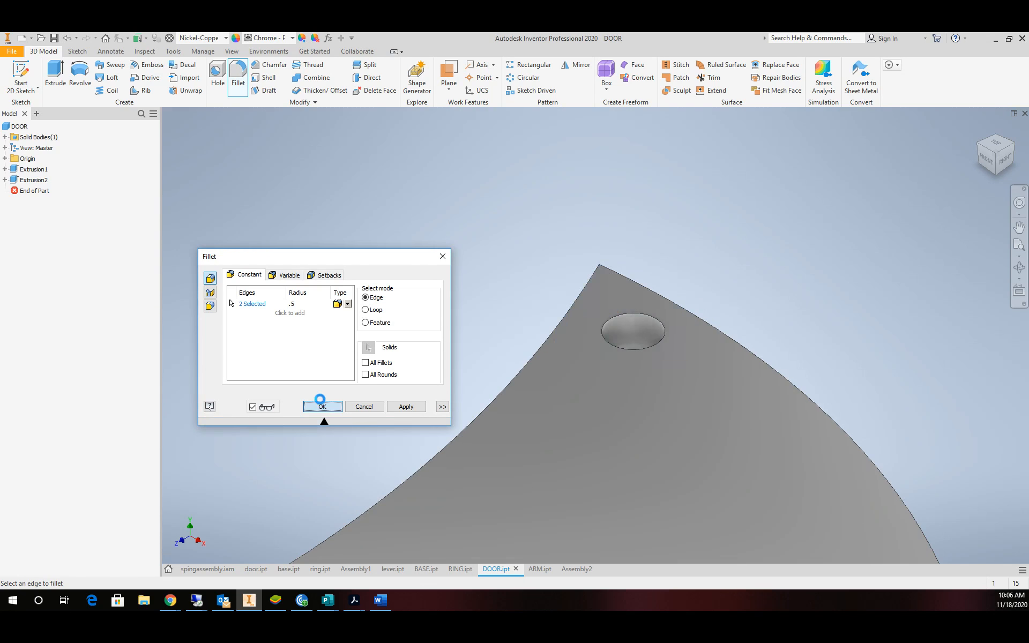
scroll(400, 336, up, 5)
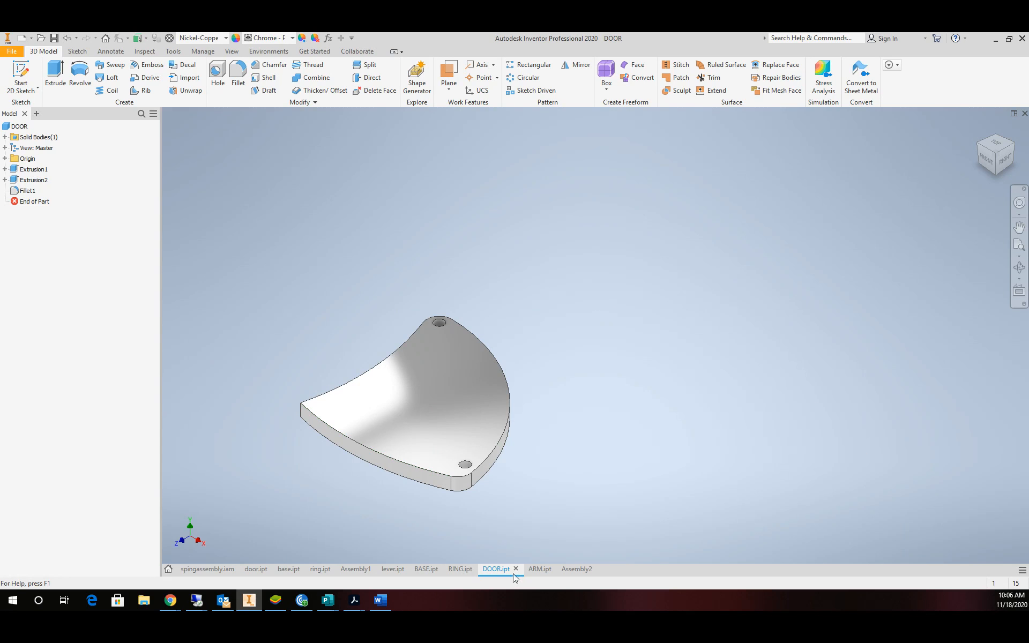
Update Assembly2 so the doors show rounded tips, and drag the orange arm up and left.
click(577, 569)
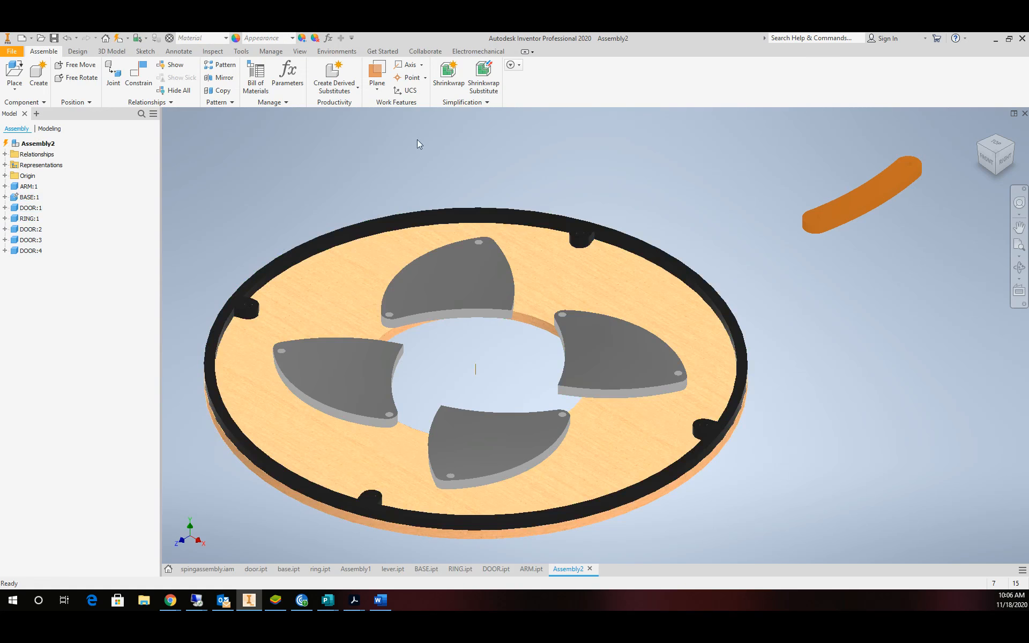
click(118, 40)
drag(841, 208, 634, 187)
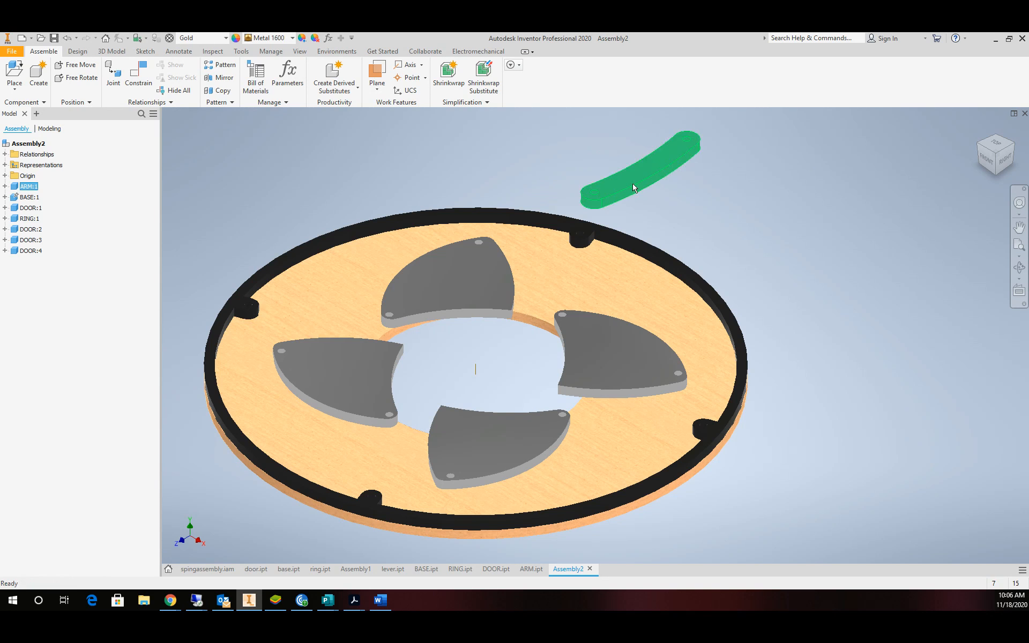
Free Rotate the orange ARM into a new orientation.
click(78, 77)
drag(598, 198, 696, 259)
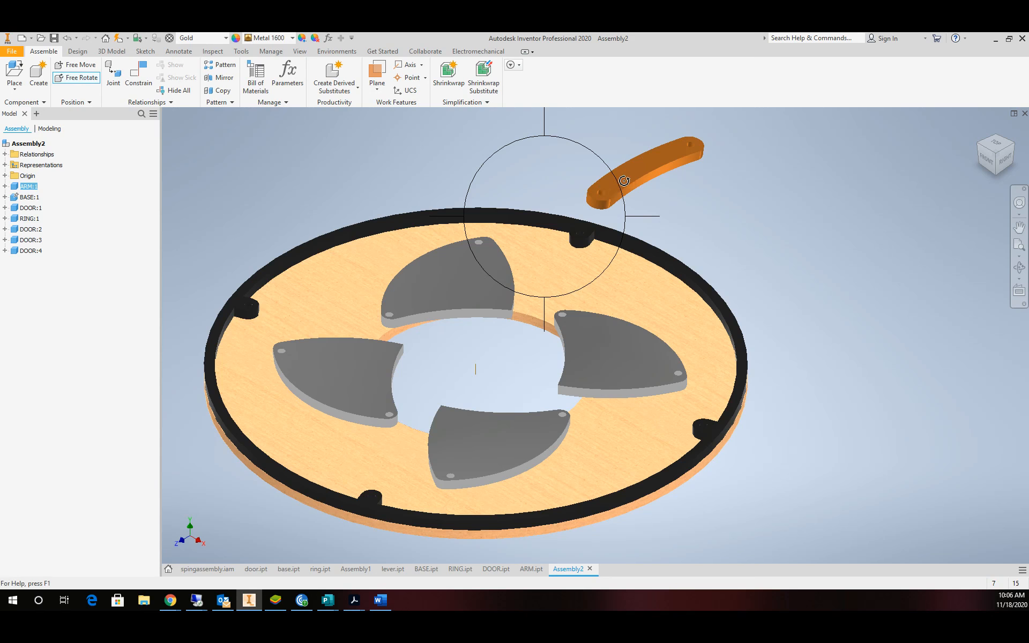
key(Escape)
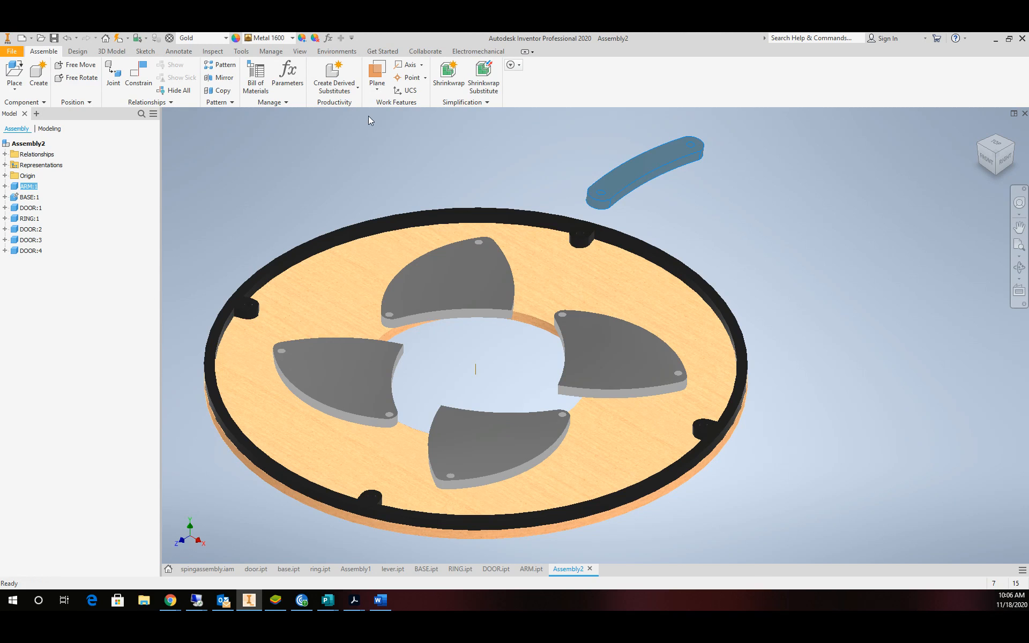
Align the arm's end hole axis with a black ring post's hole.
click(138, 82)
scroll(574, 191, down, 5)
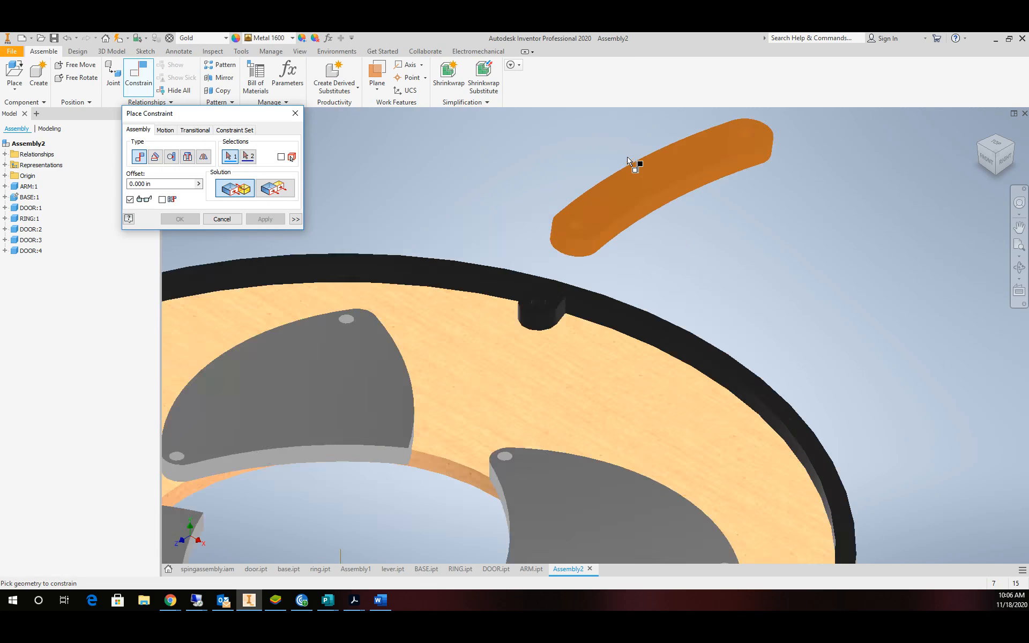
scroll(772, 158, up, 5)
scroll(788, 153, down, 5)
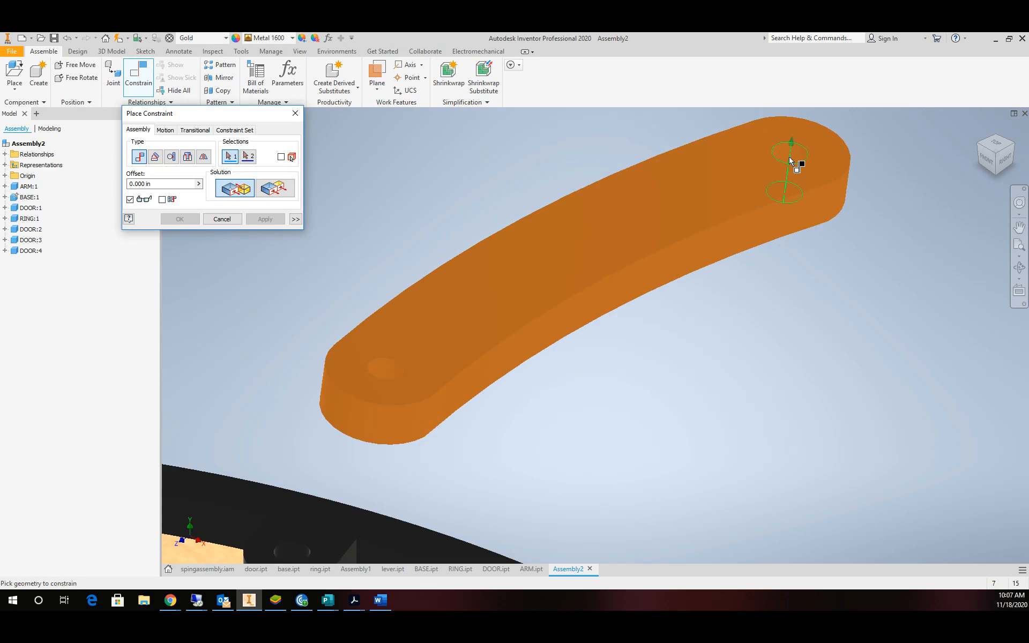
click(791, 161)
scroll(427, 363, up, 5)
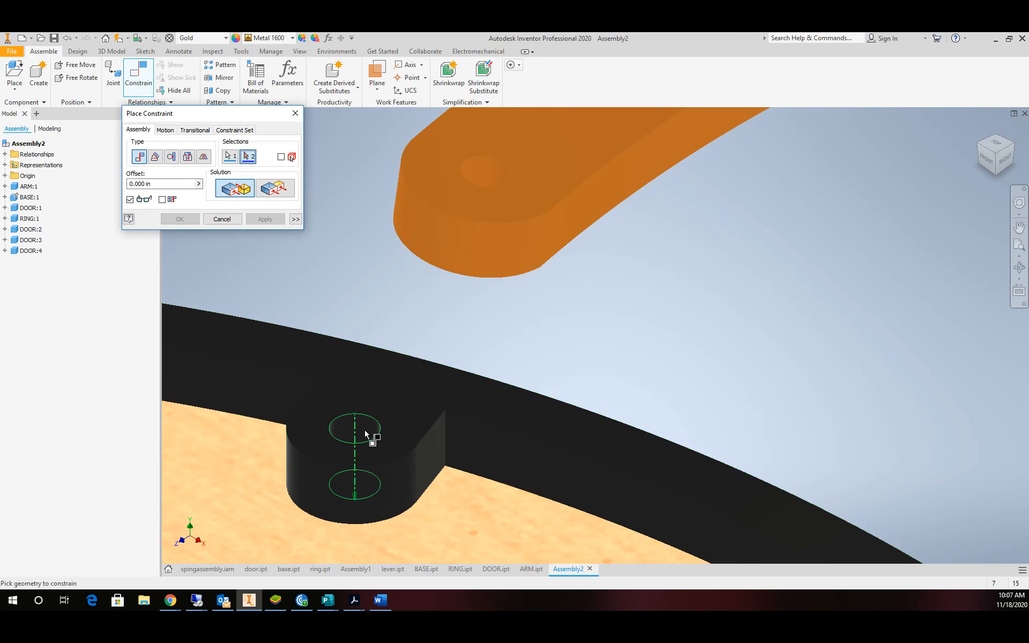
click(365, 430)
click(263, 219)
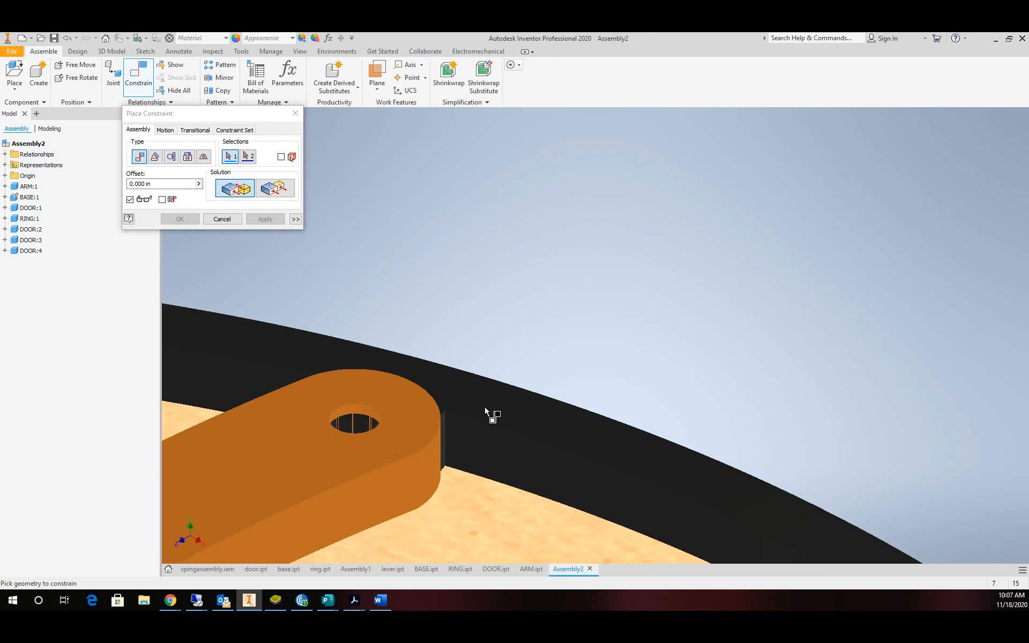
Mate the arm flat against the black ring's top face, using Select Other for the arm geometry.
click(452, 439)
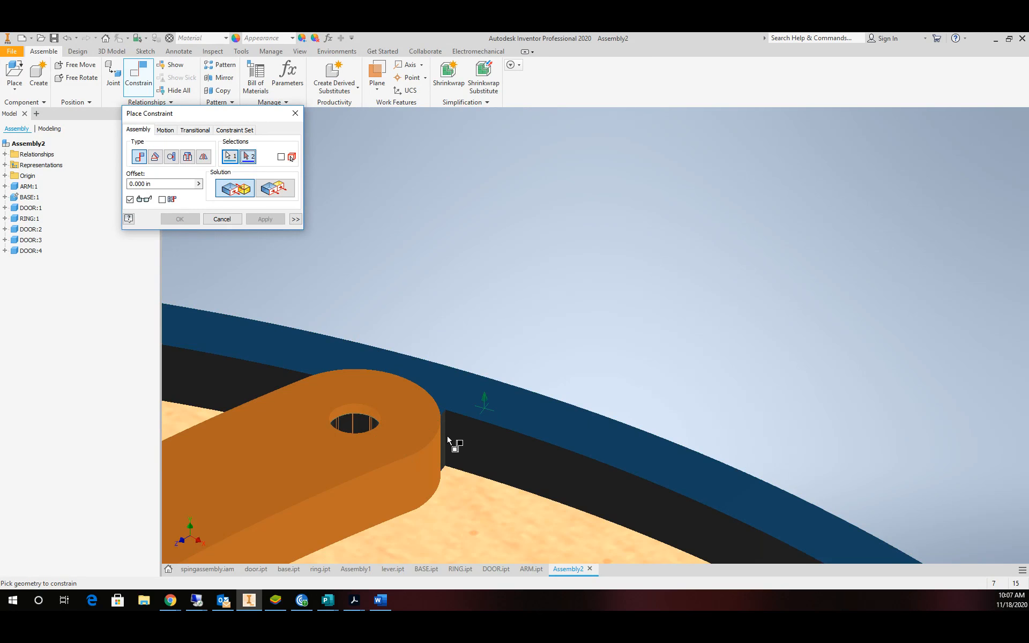
scroll(429, 461, down, 3)
scroll(398, 472, up, 5)
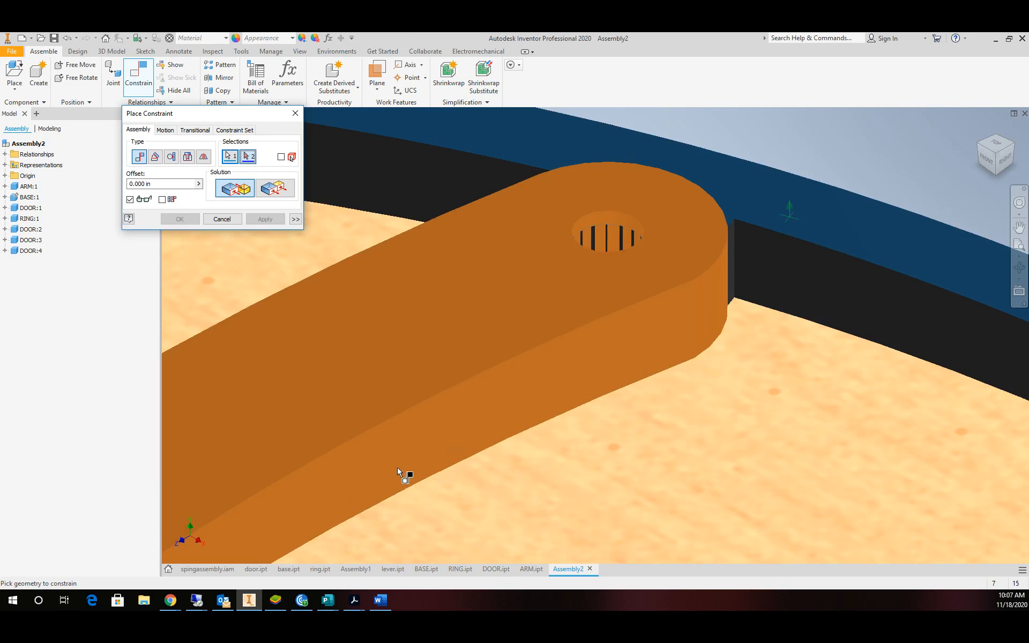
right_click(423, 484)
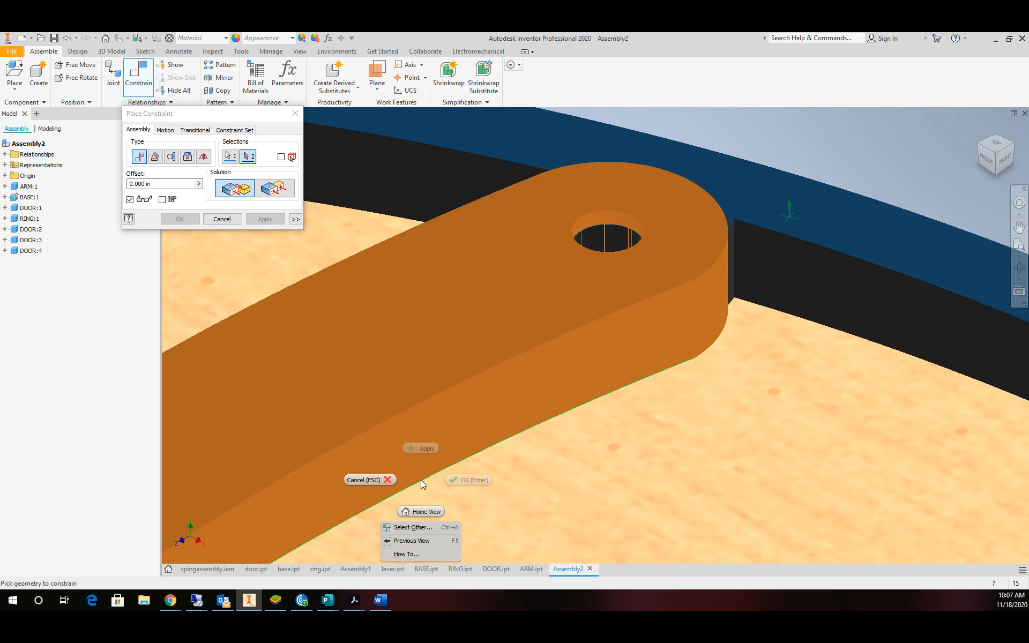
click(418, 529)
click(452, 530)
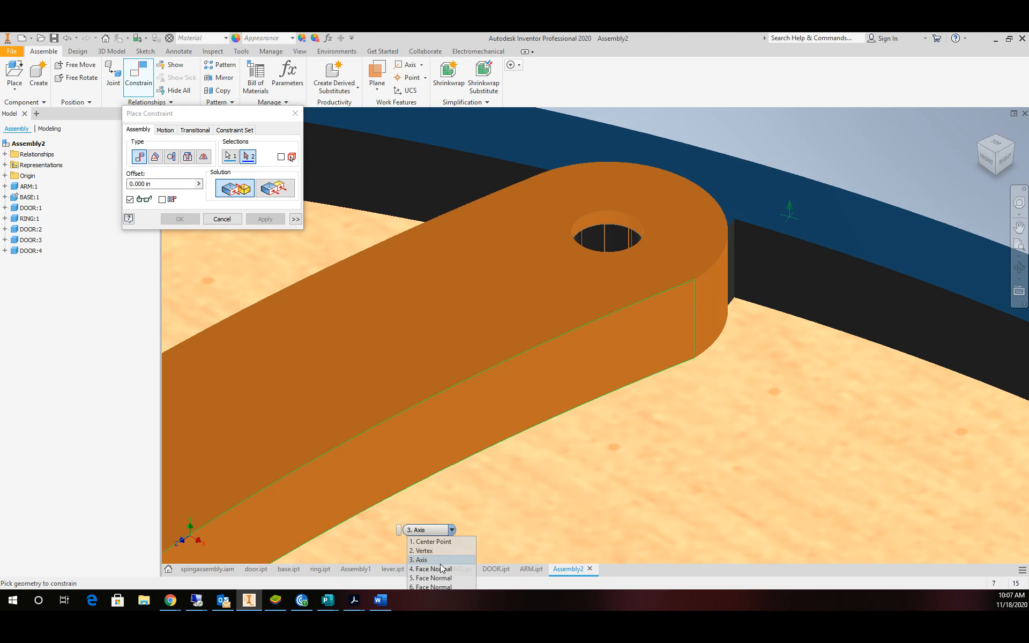
click(451, 541)
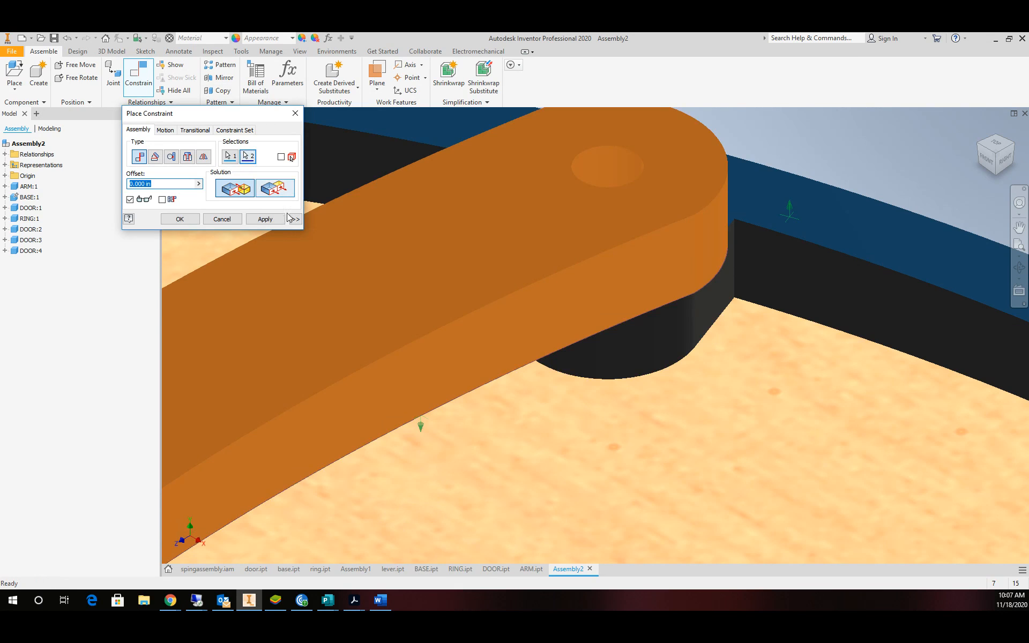
click(265, 219)
Pin the arm's other end hole to the top grey door's hole and finish.
scroll(391, 299, down, 5)
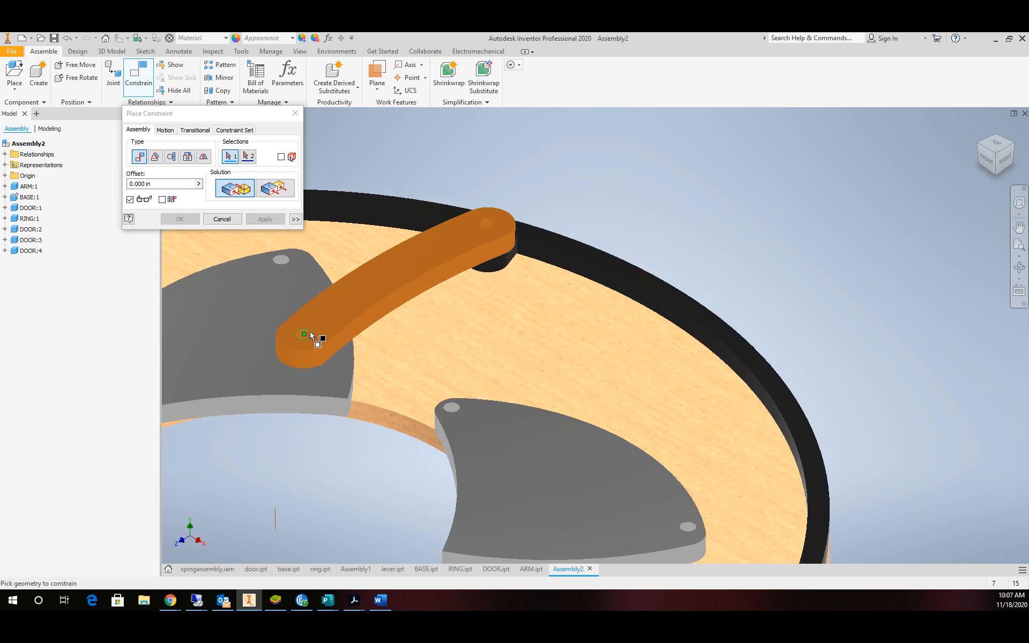
scroll(325, 341, up, 5)
click(301, 343)
scroll(356, 271, down, 5)
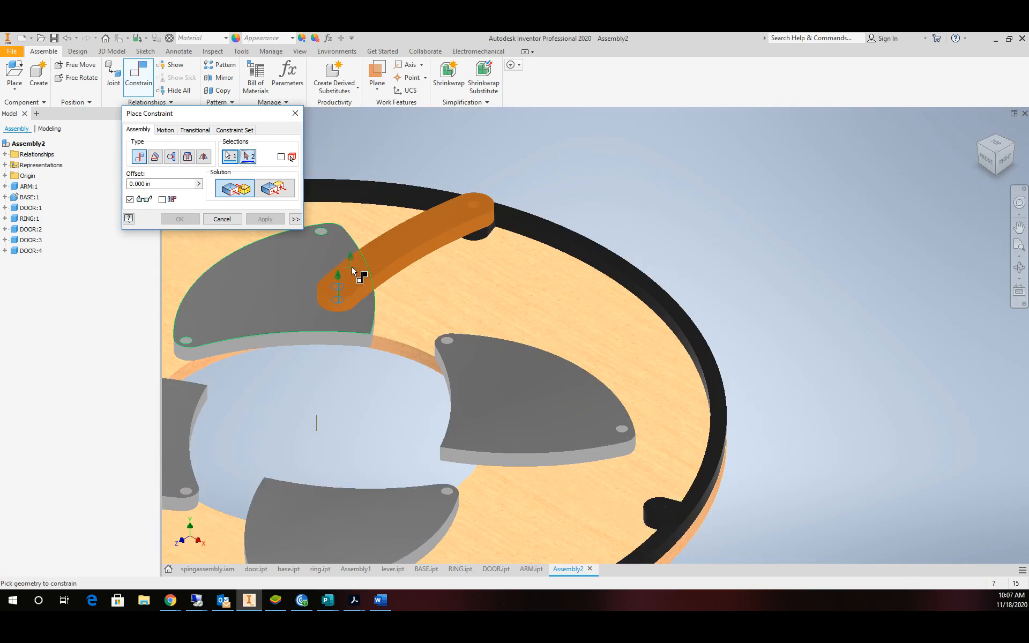
scroll(340, 245, up, 3)
scroll(322, 198, down, 3)
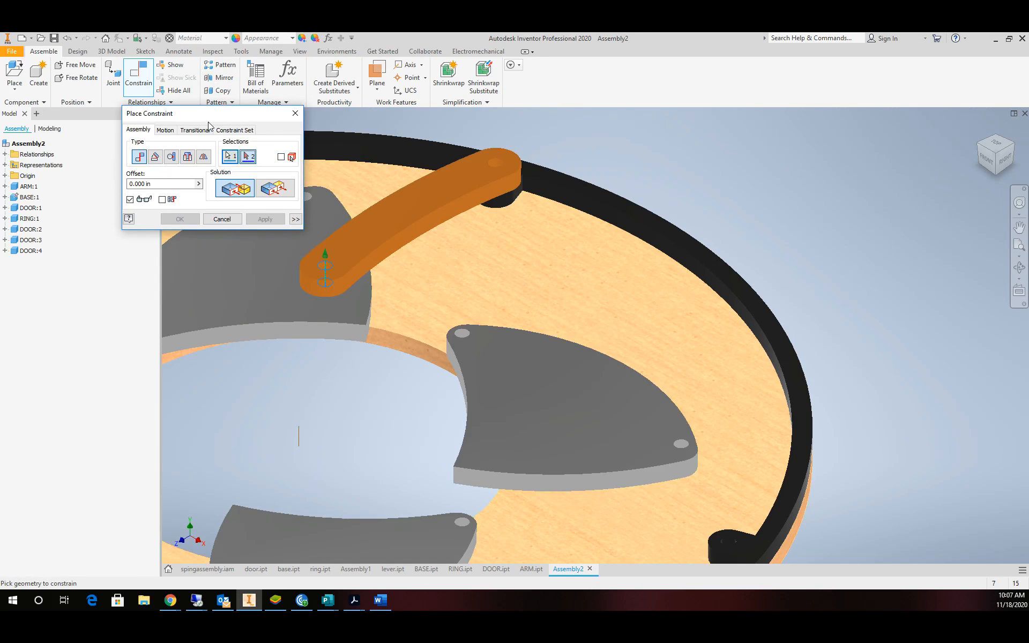
drag(210, 113, 727, 144)
scroll(269, 211, up, 5)
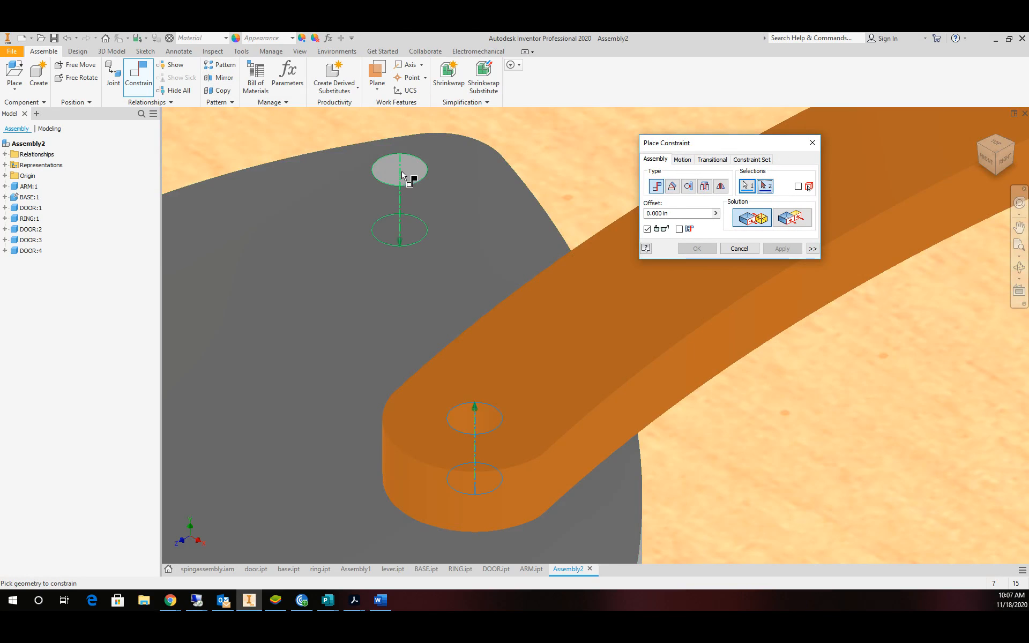
click(405, 172)
click(697, 248)
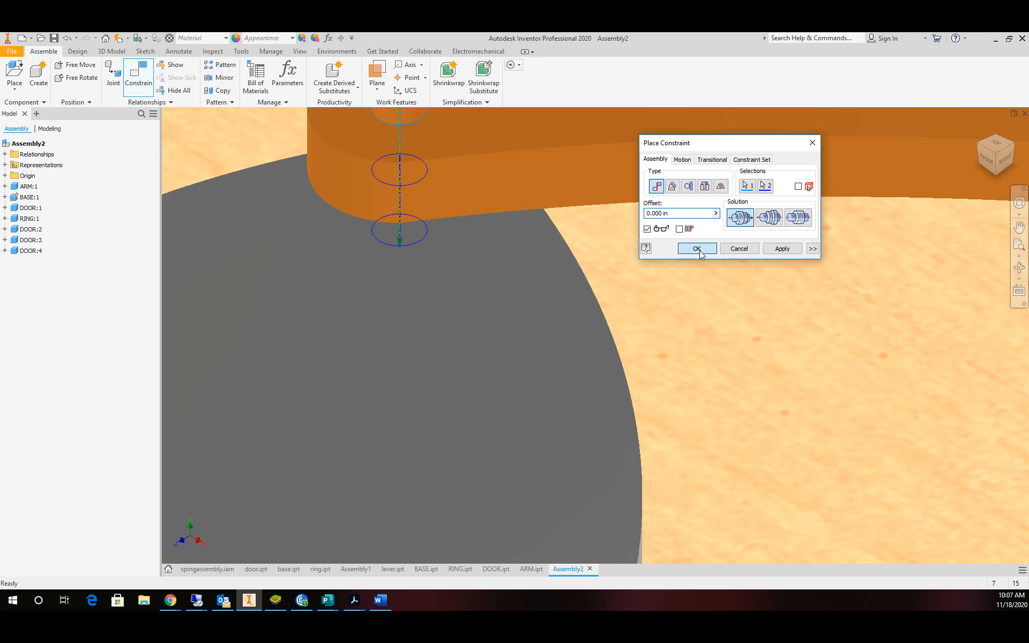
scroll(655, 304, down, 5)
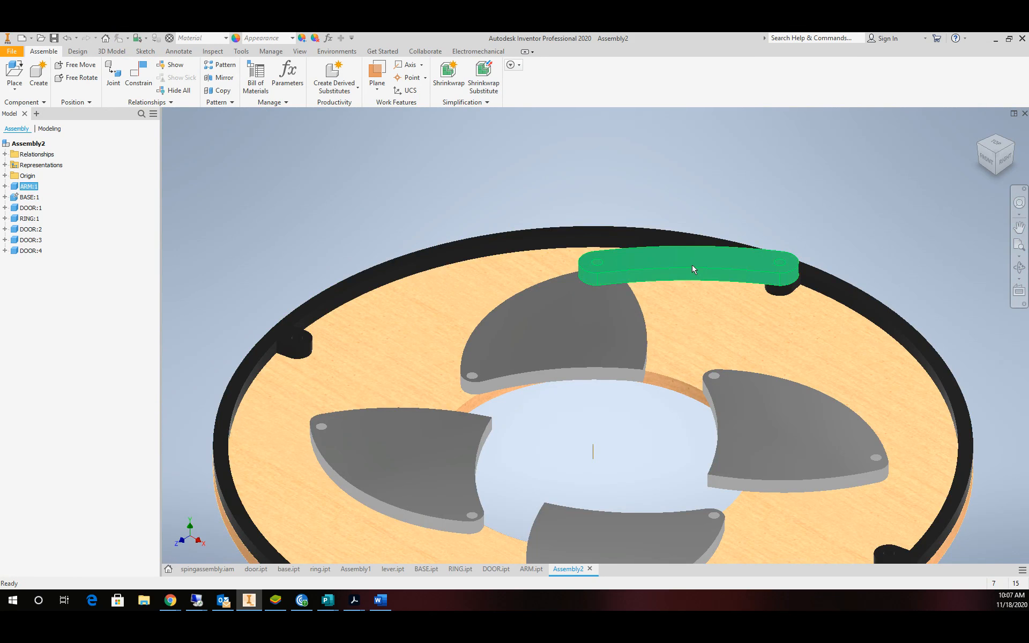
Copy the constrained arm and paste ARM:2, ARM:3 and ARM:4 beside the ring.
click(674, 259)
key(ctrl+c)
key(ctrl+v)
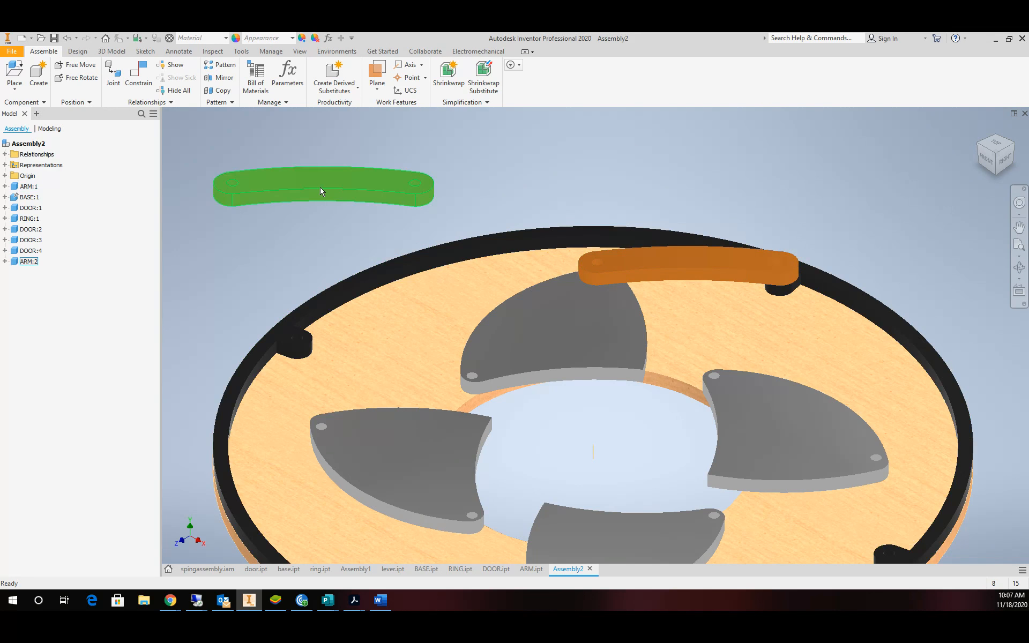
click(321, 188)
scroll(306, 238, down, 5)
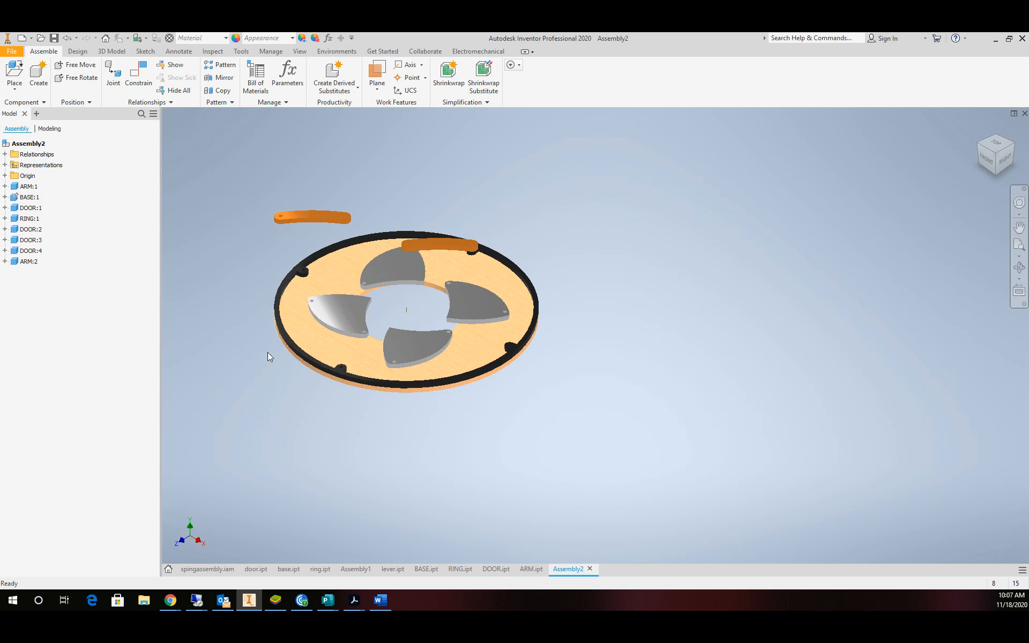
key(ctrl+v)
click(277, 445)
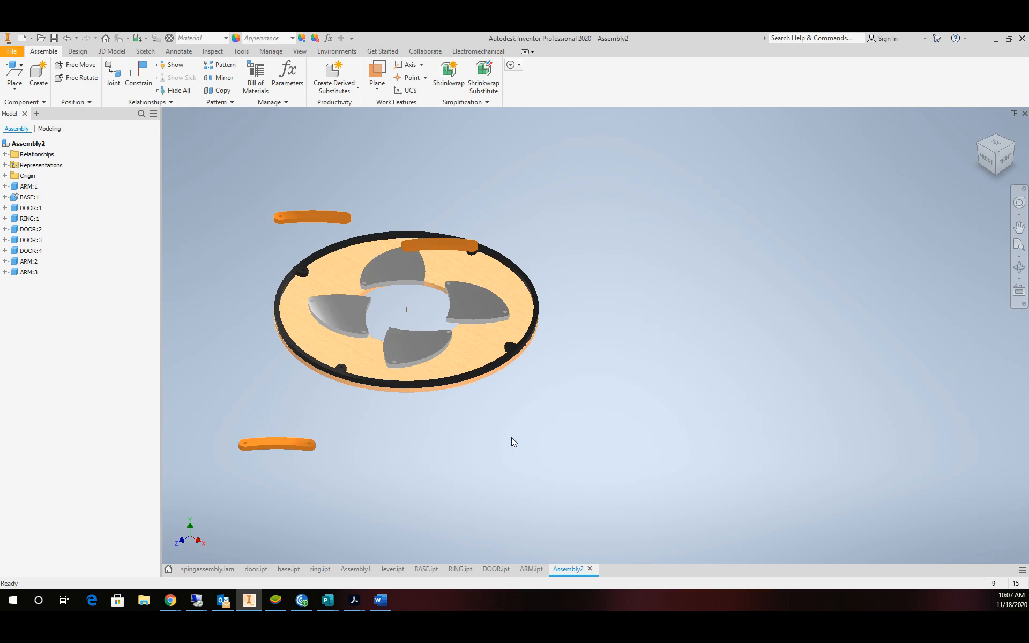
key(ctrl+v)
click(511, 437)
scroll(287, 213, up, 3)
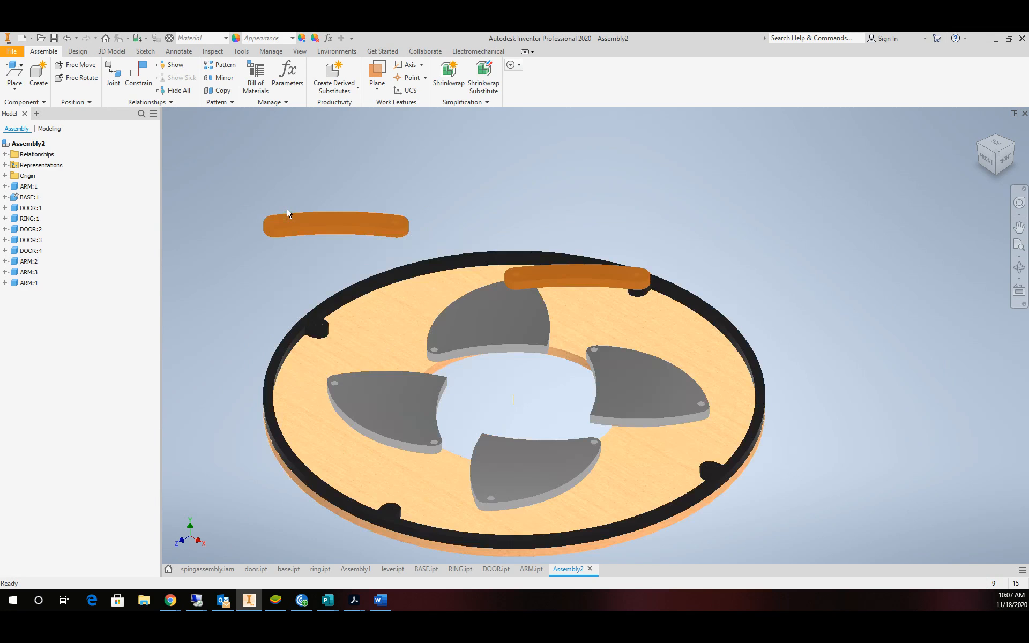
scroll(287, 213, up, 3)
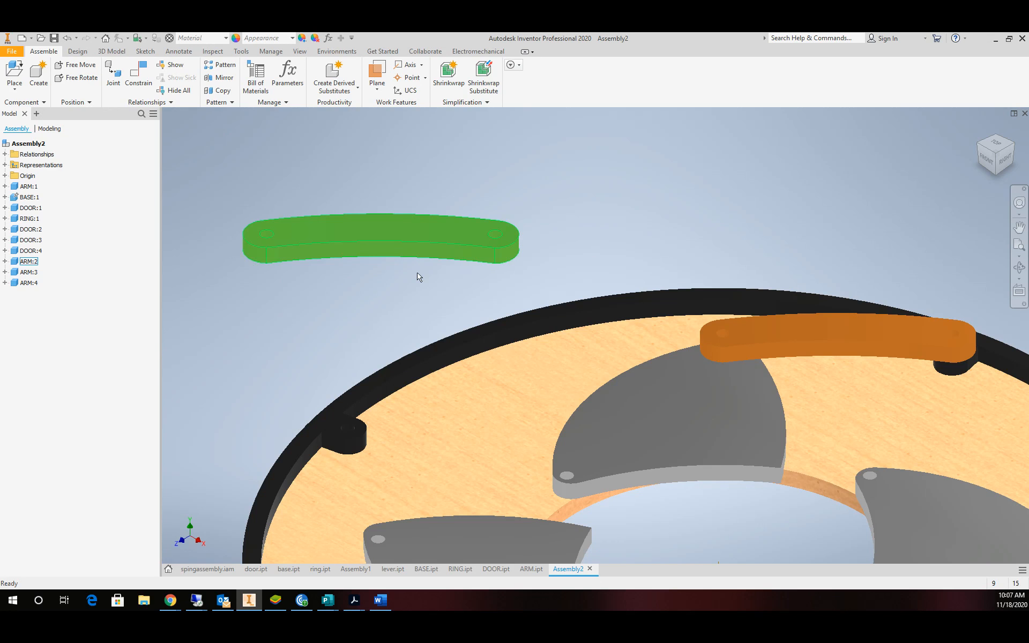
Align the second arm's end hole axis with another ring post's hole.
click(138, 72)
scroll(466, 225, up, 3)
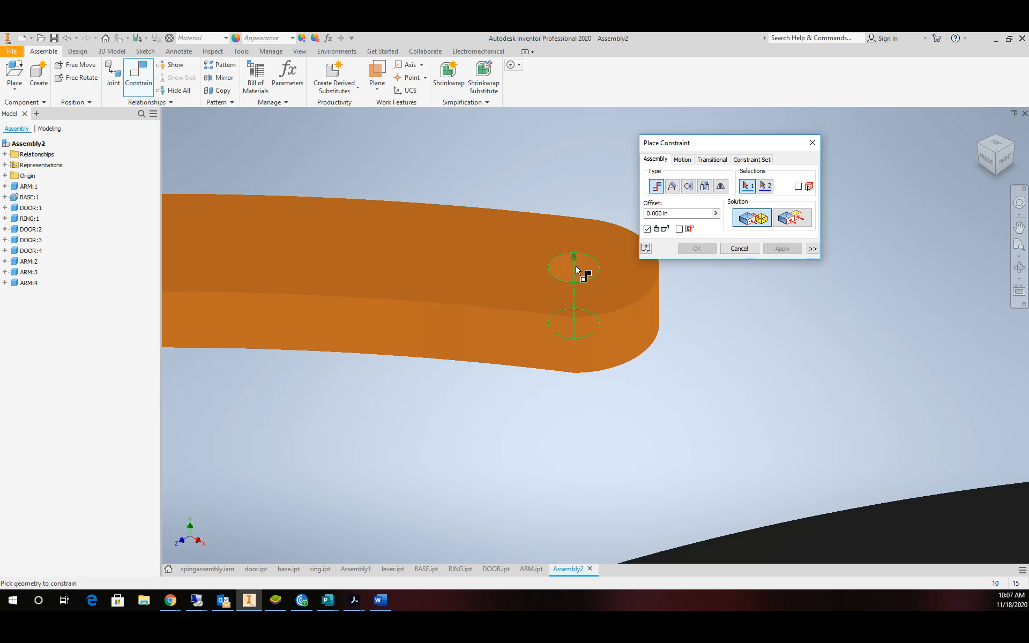
click(584, 272)
scroll(494, 379, down, 4)
scroll(424, 493, up, 3)
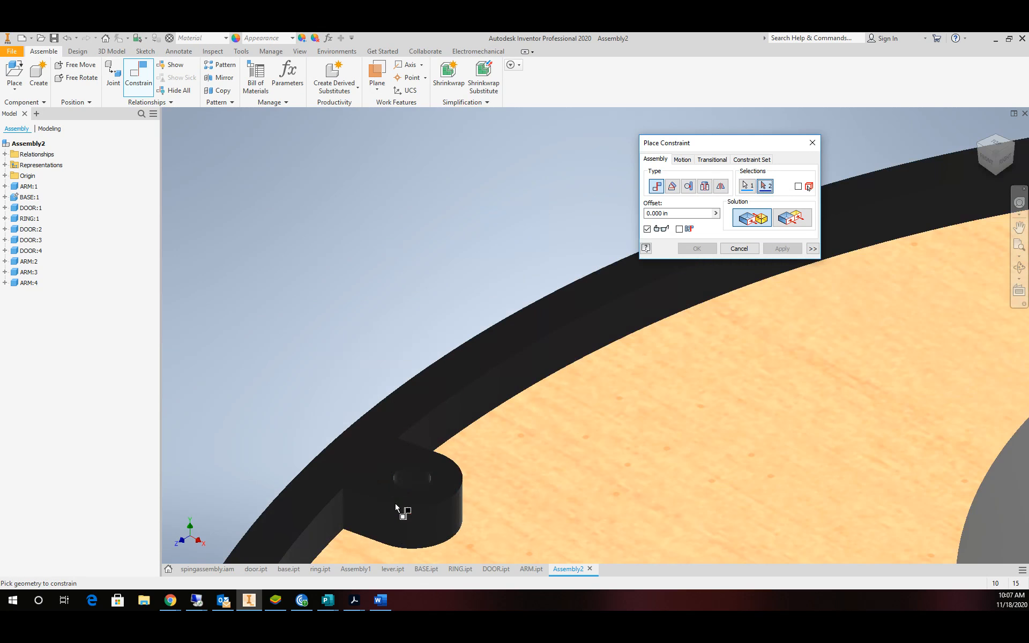
click(428, 477)
click(785, 251)
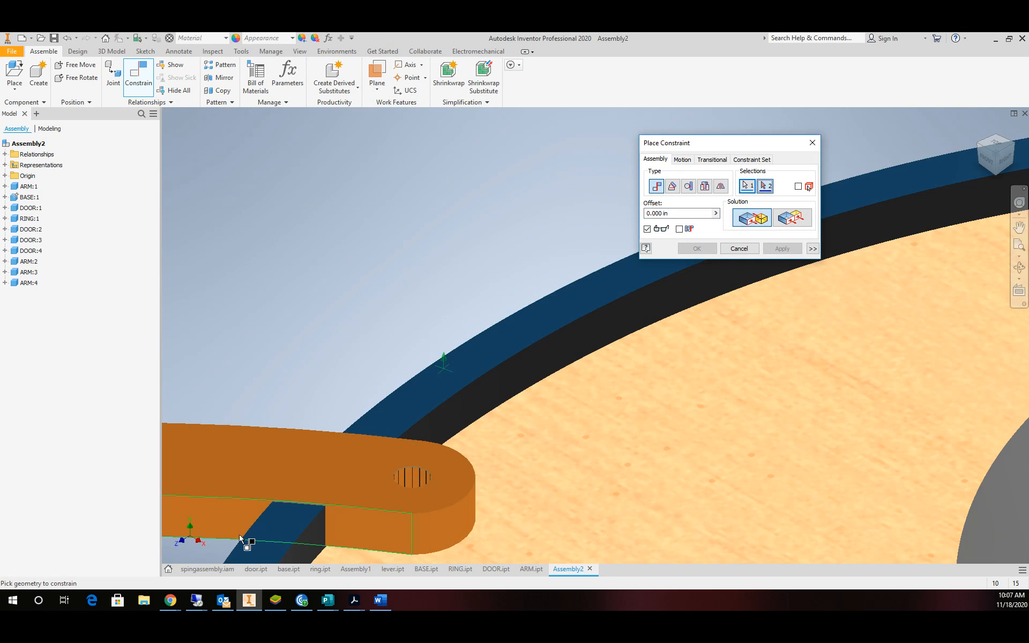
Mate the arm's face normal with the ring using Select Other.
right_click(218, 535)
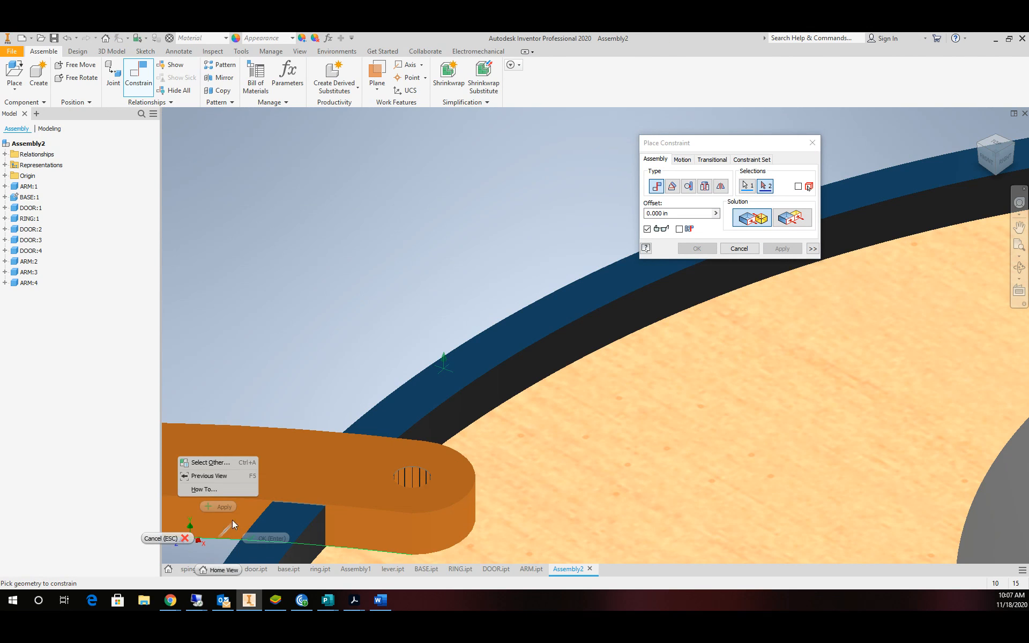
click(215, 464)
click(247, 466)
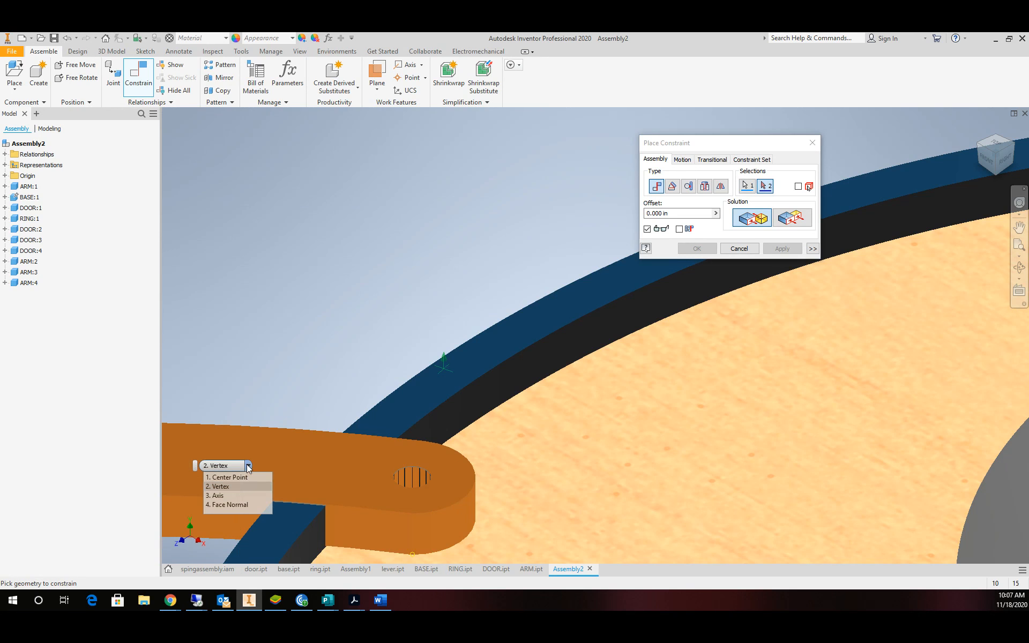
click(240, 504)
scroll(257, 445, down, 5)
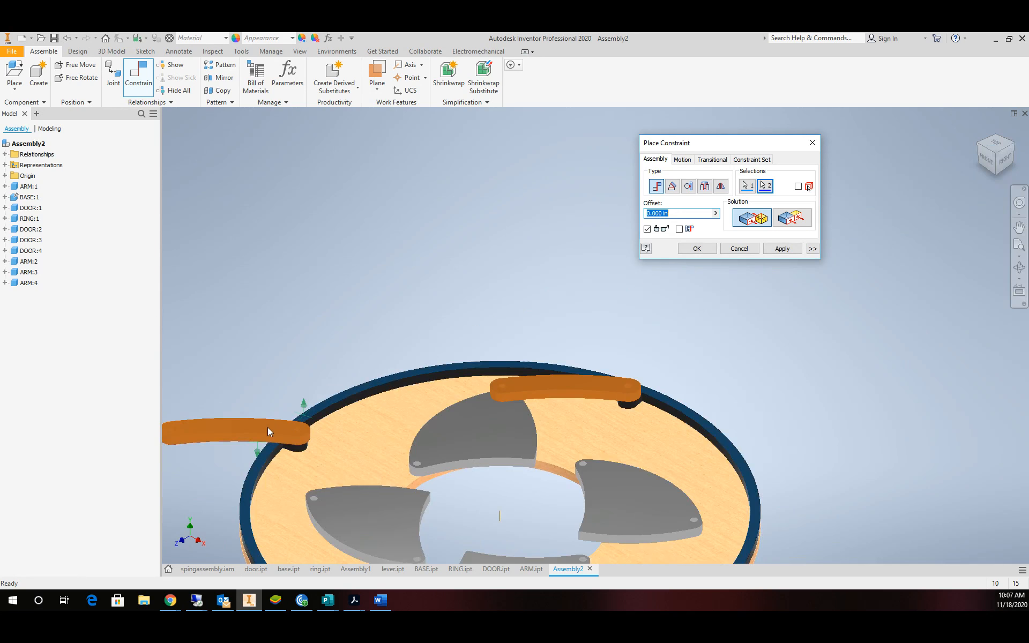
click(782, 248)
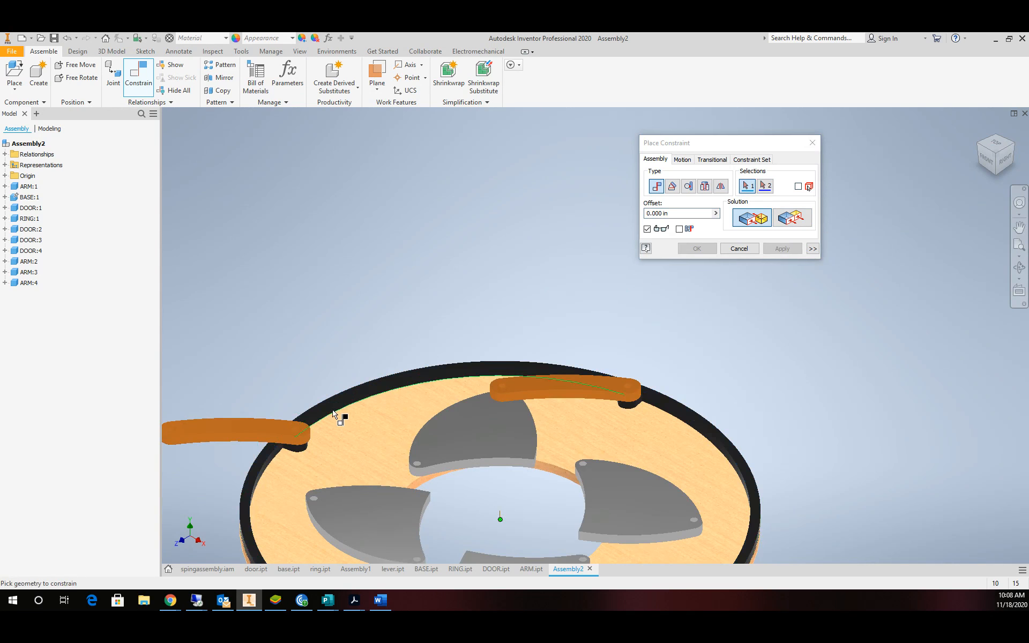
Pin the arm's other end hole to the left grey door's hole.
scroll(301, 423, down, 5)
scroll(260, 429, up, 5)
scroll(217, 422, up, 3)
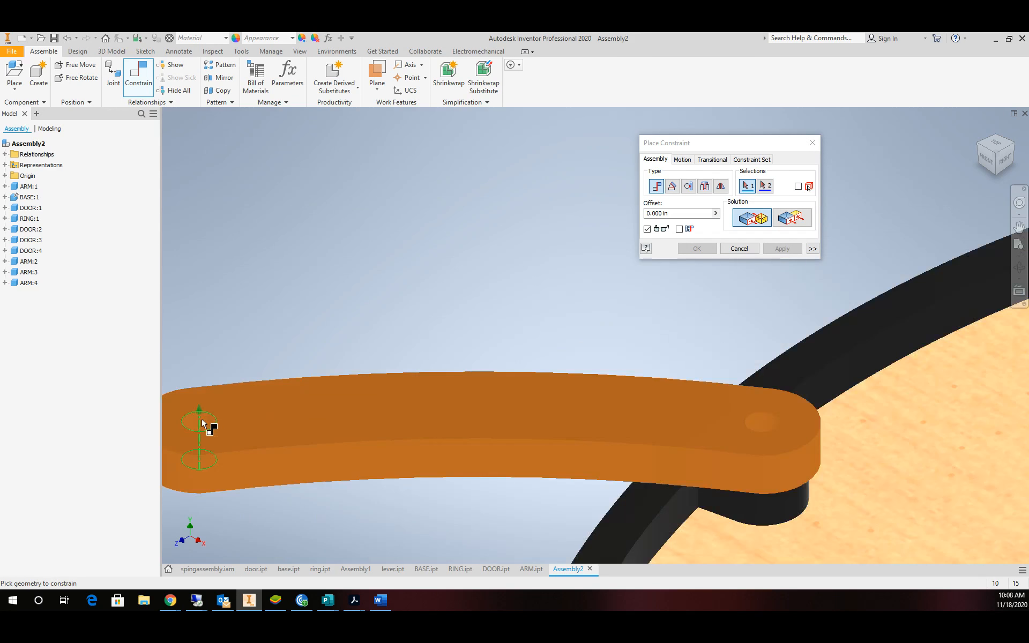
click(236, 427)
scroll(398, 429, down, 5)
scroll(499, 475, up, 4)
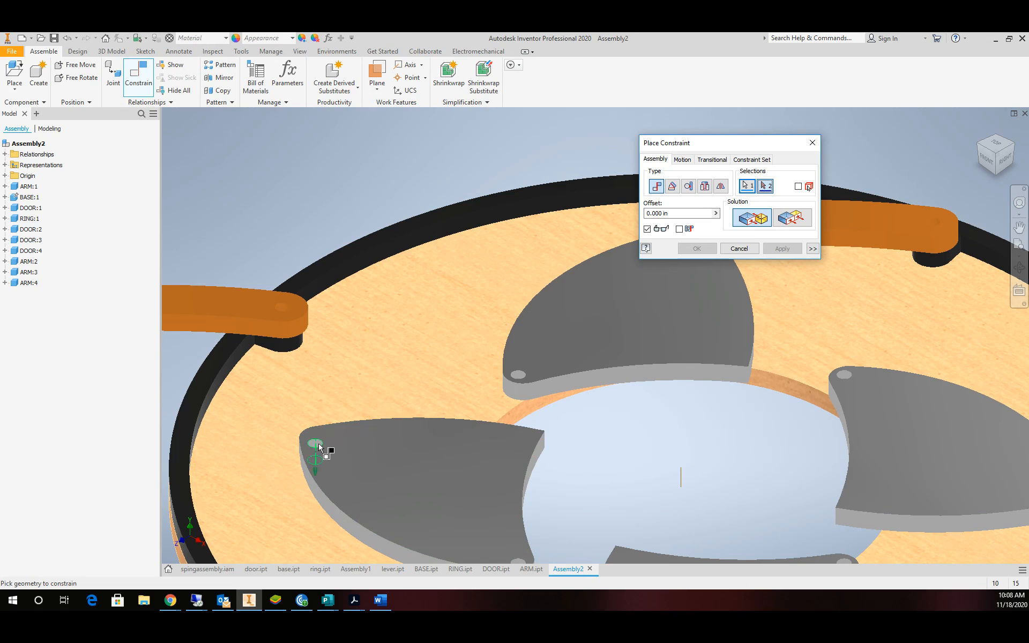
click(316, 447)
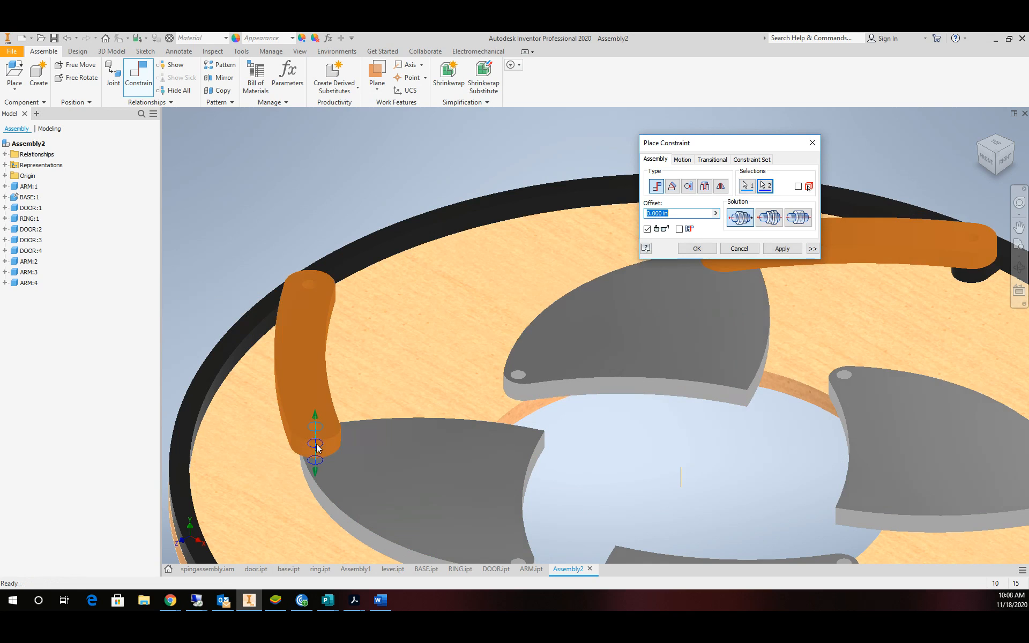
click(782, 248)
Insert the third arm's end hole into a ring post's hole.
scroll(531, 286, up, 5)
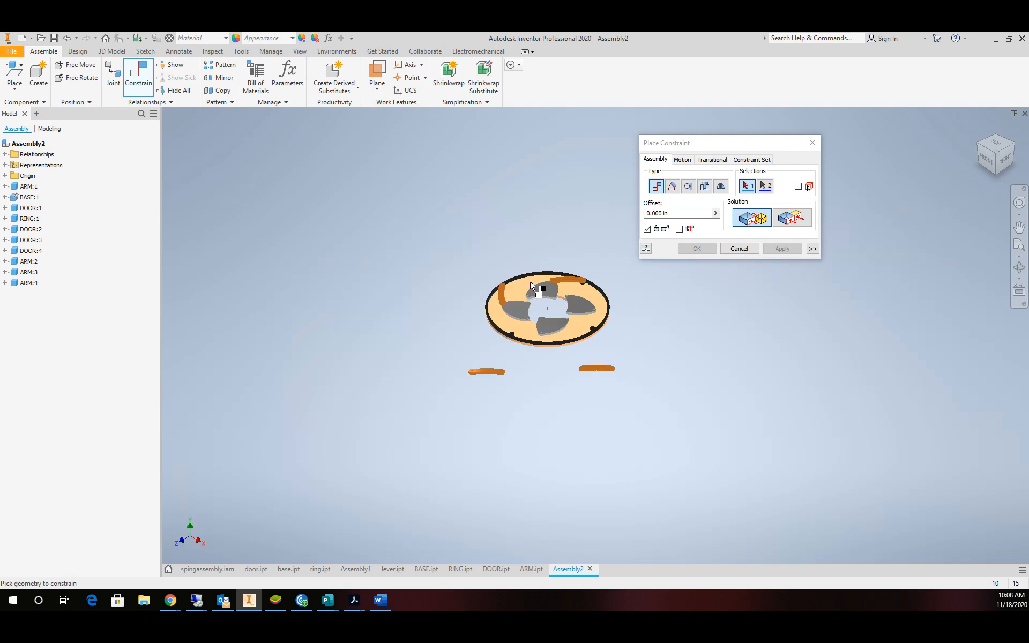
scroll(461, 376, down, 5)
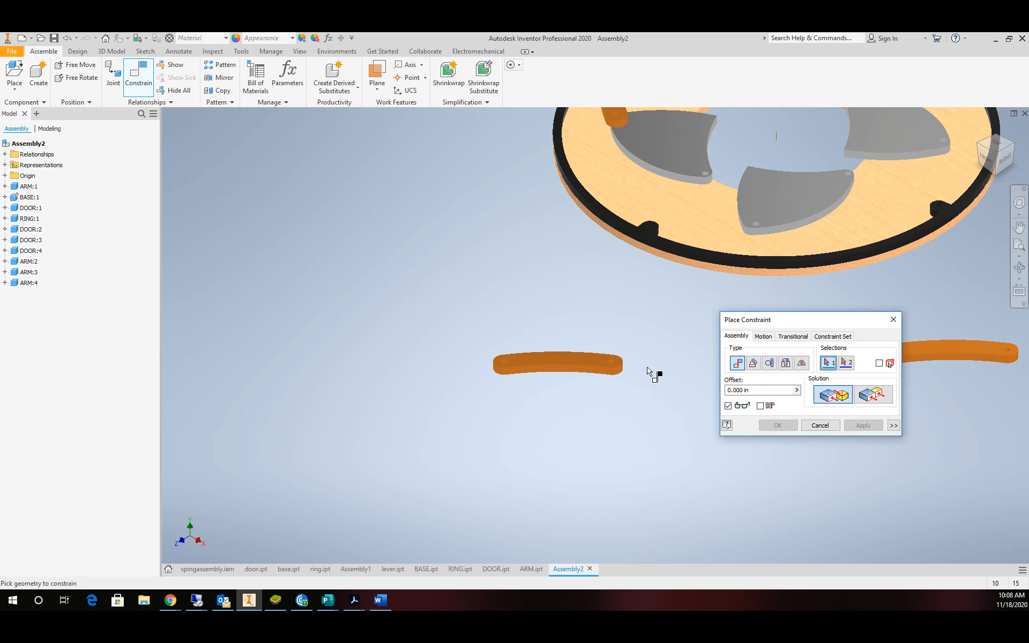
scroll(614, 357, down, 2)
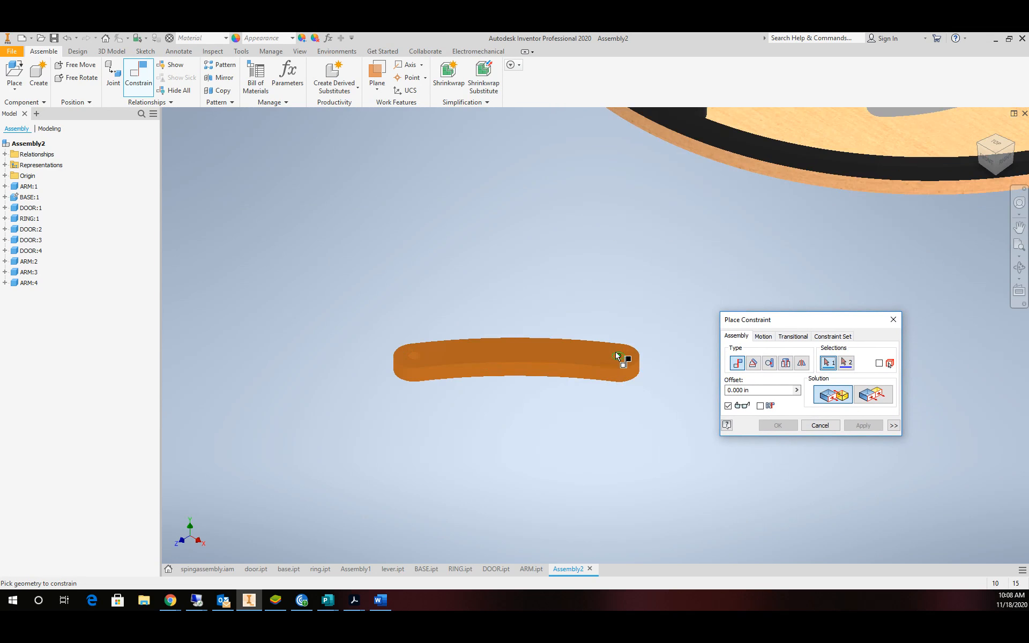
scroll(619, 356, down, 3)
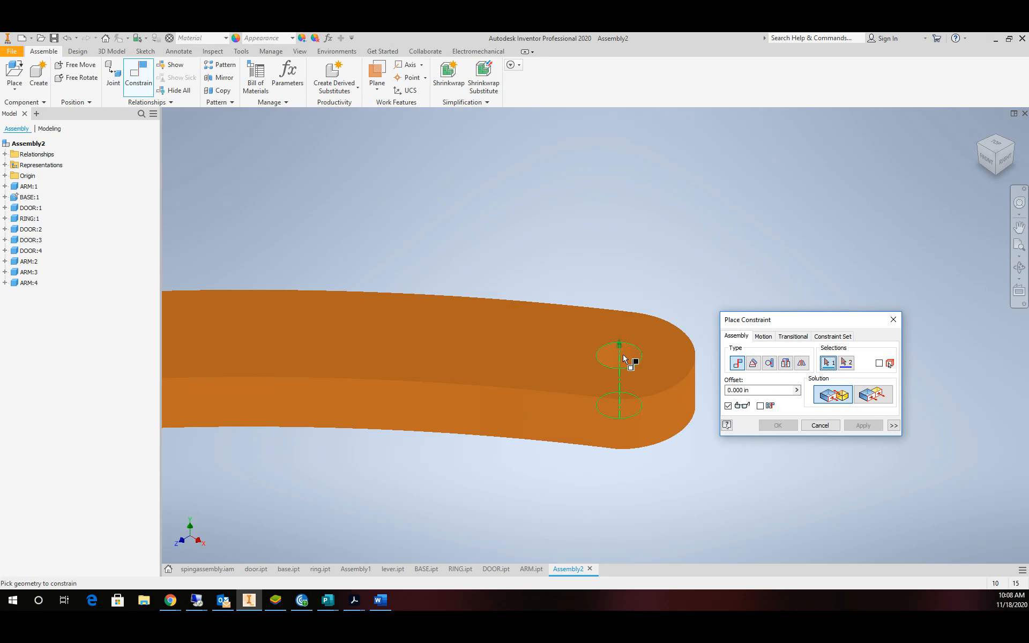
click(624, 358)
scroll(696, 281, up, 2)
scroll(751, 161, up, 4)
scroll(684, 250, down, 5)
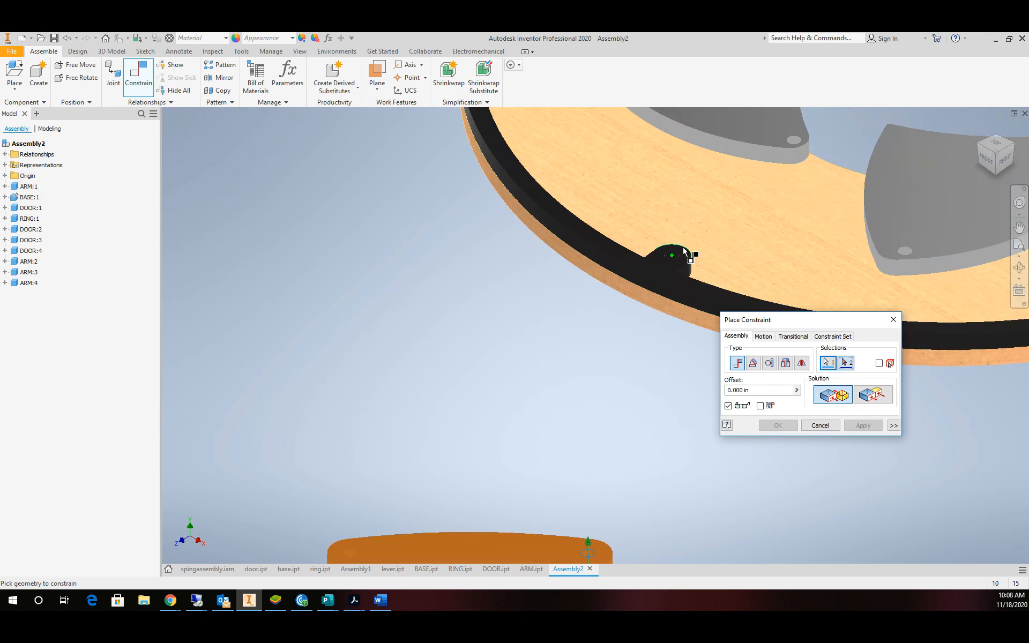
scroll(685, 252, down, 5)
click(677, 259)
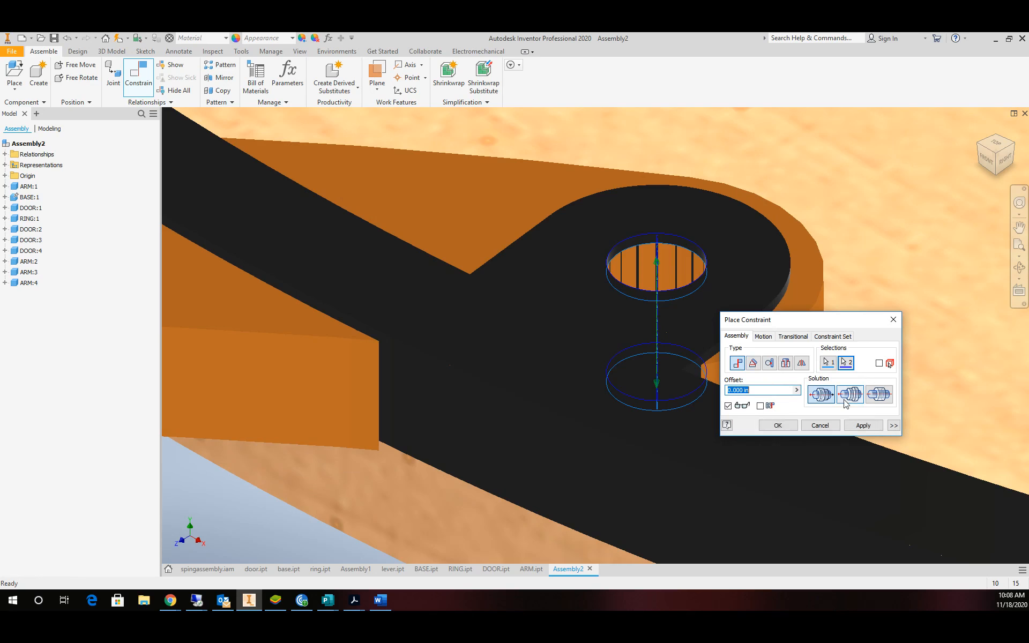
click(861, 425)
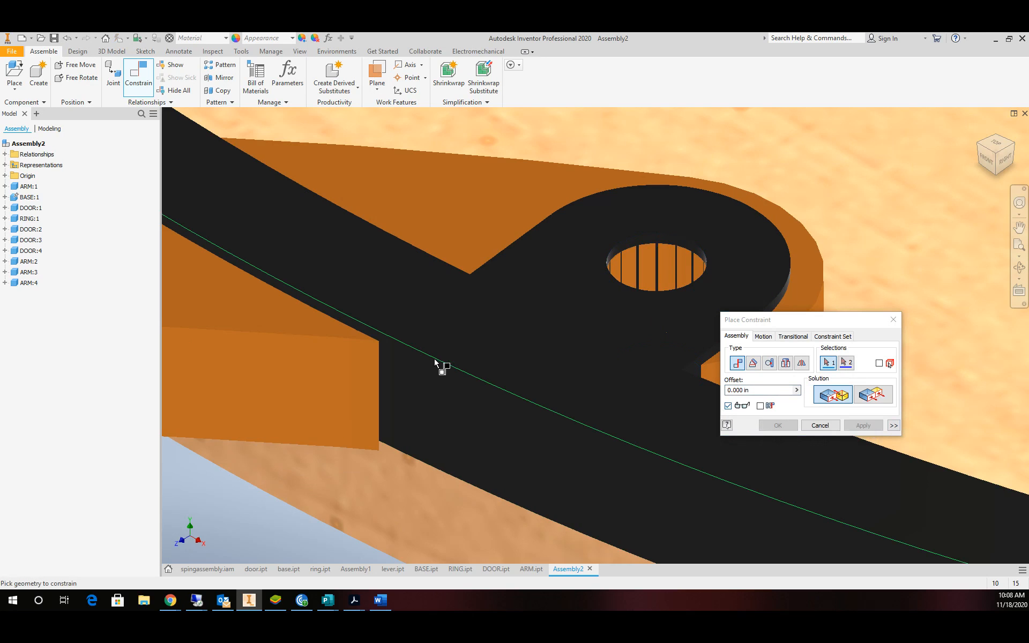
Mate the arm's top face with the ring's face normal via Select Other.
click(464, 341)
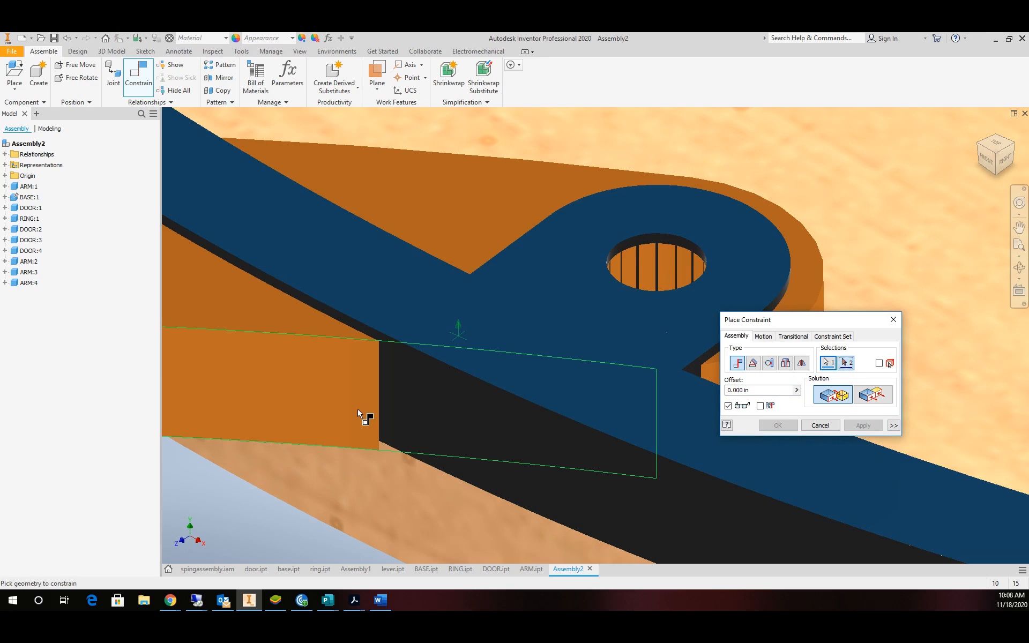
right_click(261, 440)
click(266, 483)
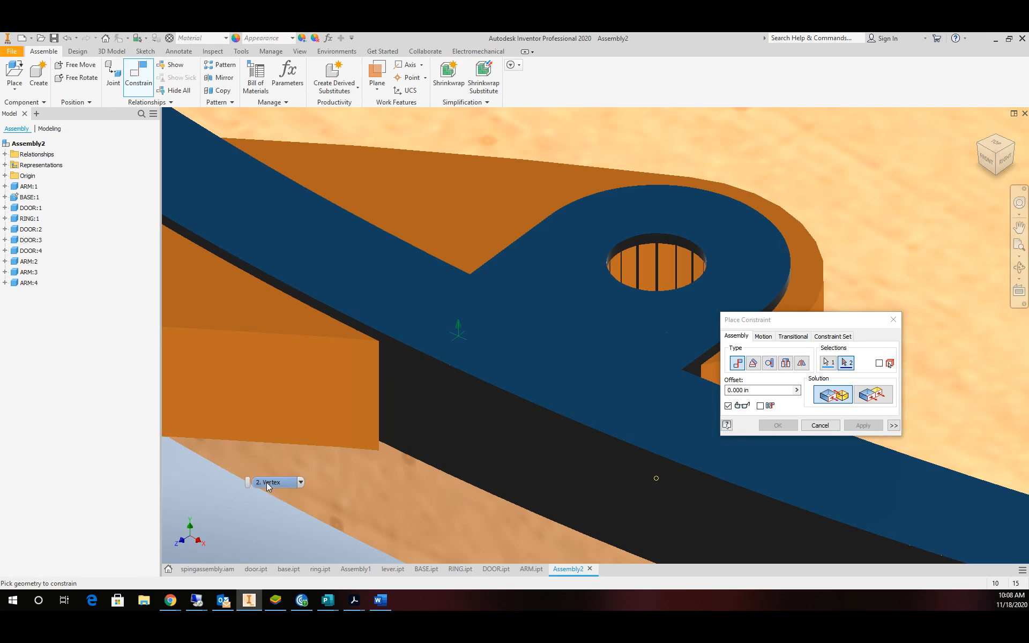
click(300, 483)
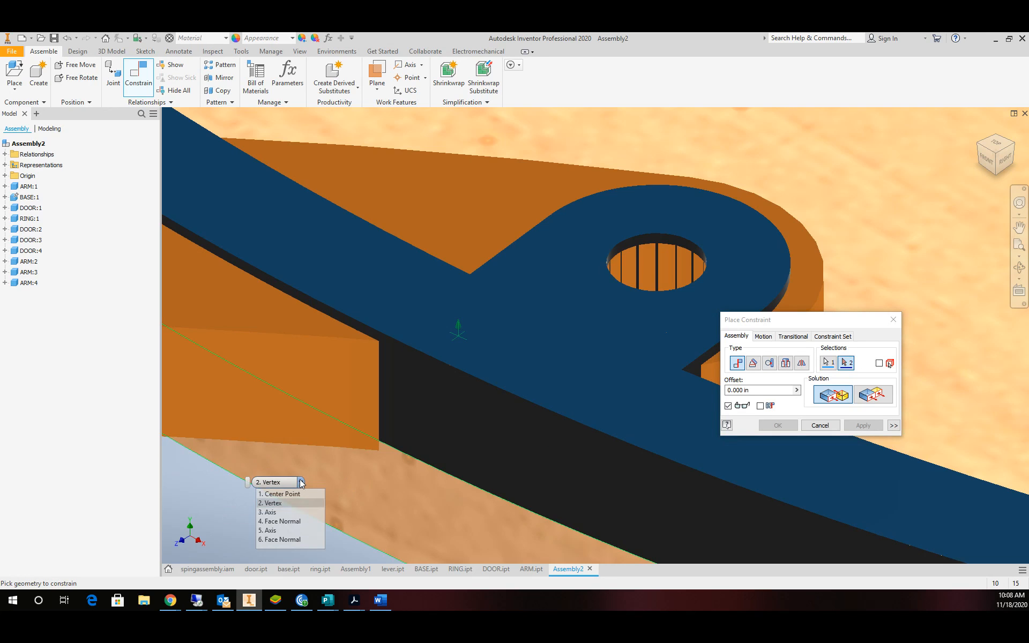
click(282, 521)
click(852, 429)
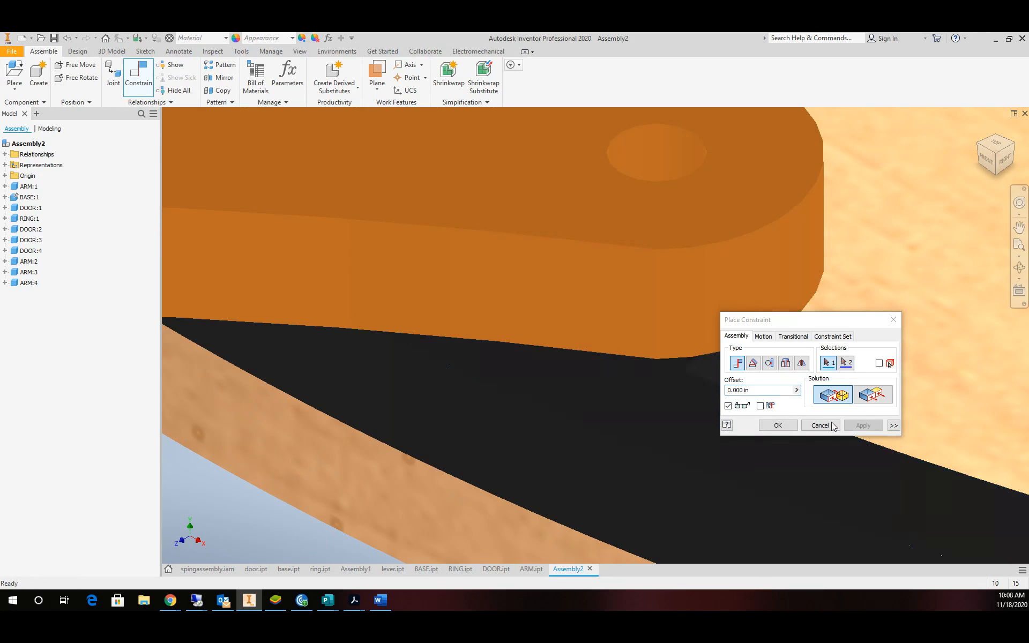
Pin the arm's other end hole to the door blade's hole.
scroll(589, 391, up, 7)
scroll(483, 356, down, 5)
click(449, 469)
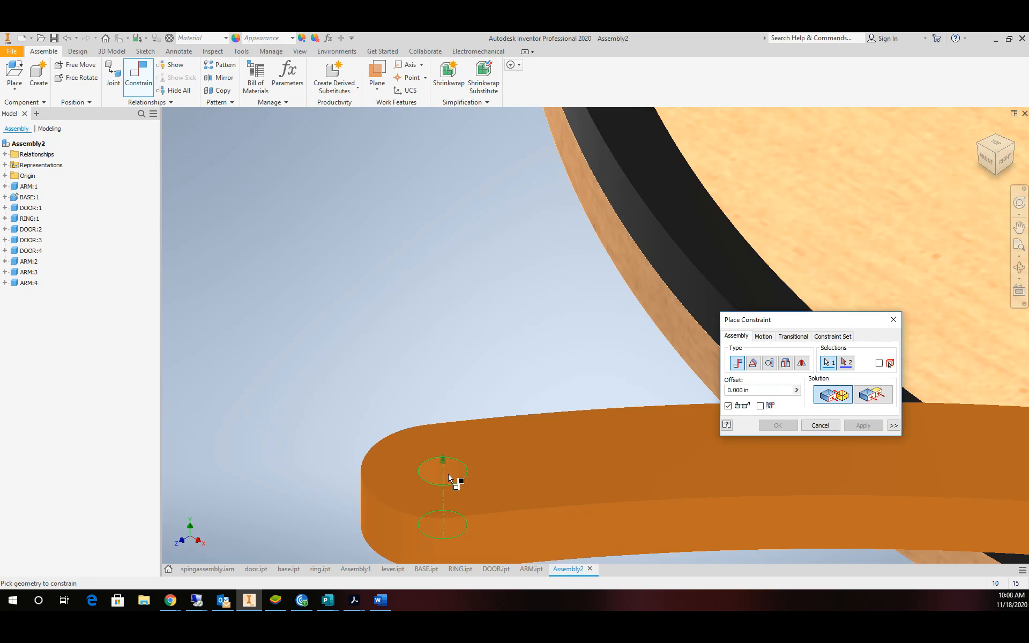
scroll(457, 416, up, 6)
scroll(568, 376, down, 6)
scroll(629, 448, up, 5)
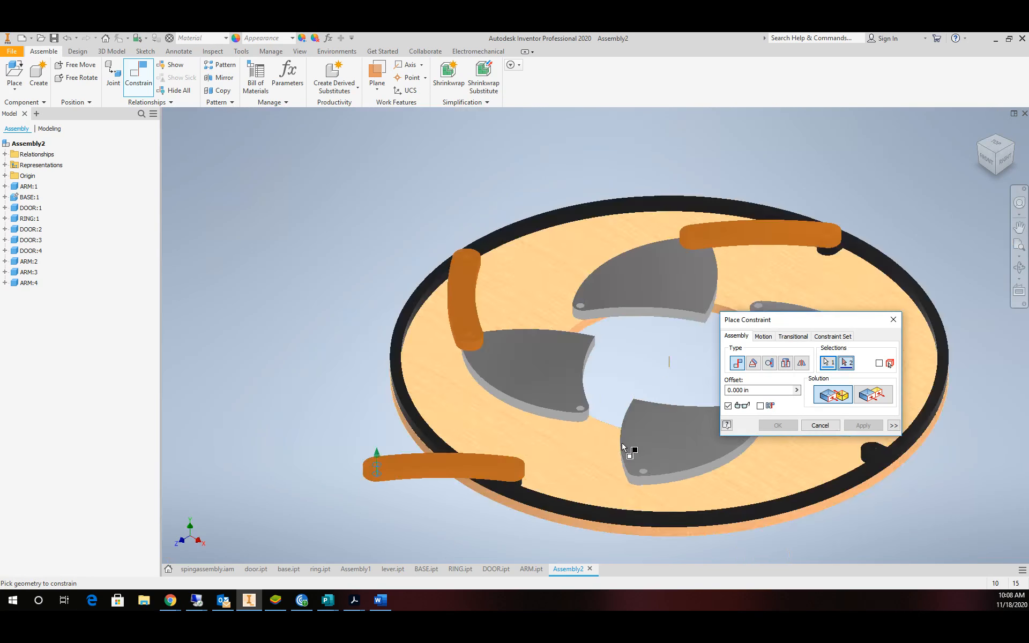
scroll(631, 453, down, 5)
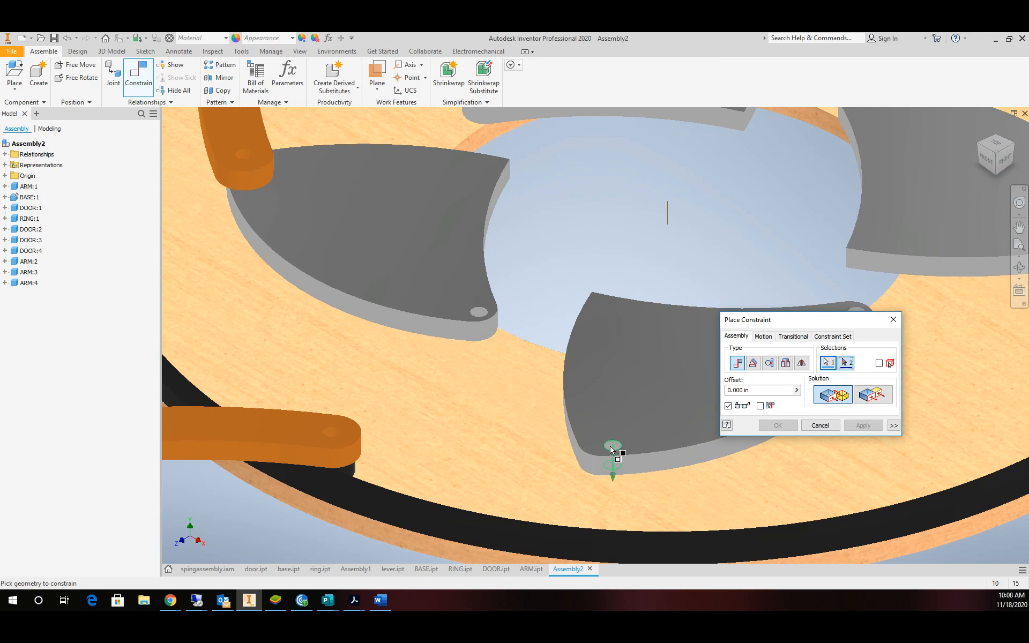
click(614, 450)
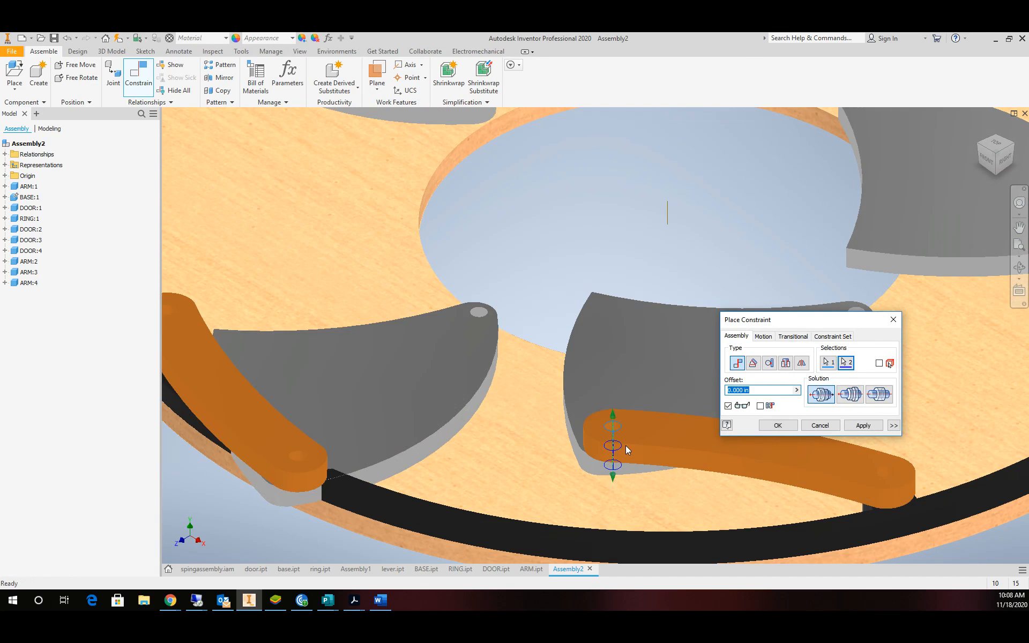
click(862, 425)
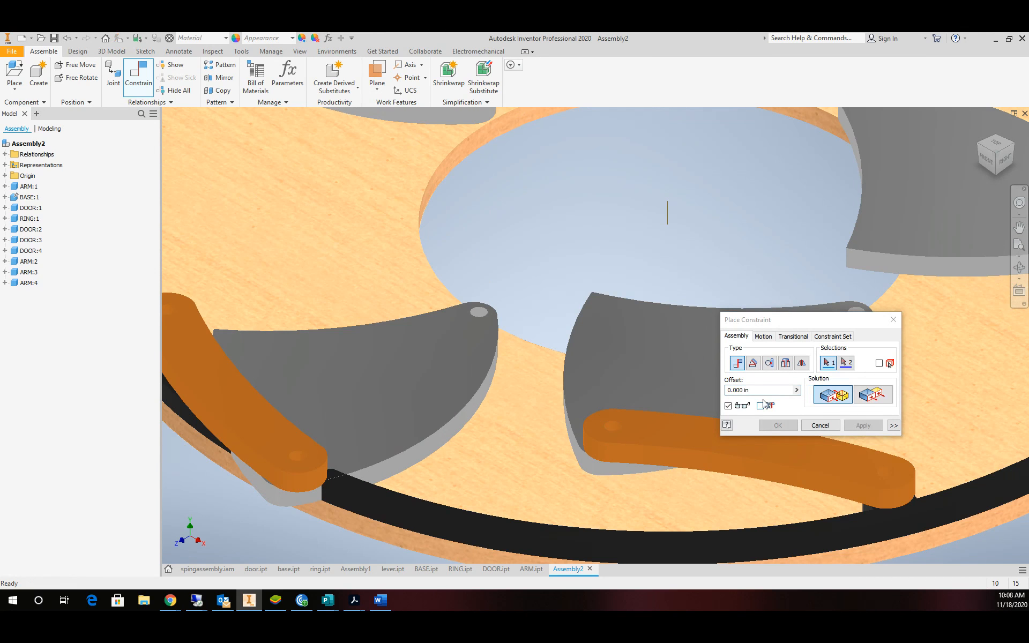
scroll(714, 356, up, 5)
Close the constraint dialog and drag the ring to test the arms and doors.
drag(792, 321, 402, 320)
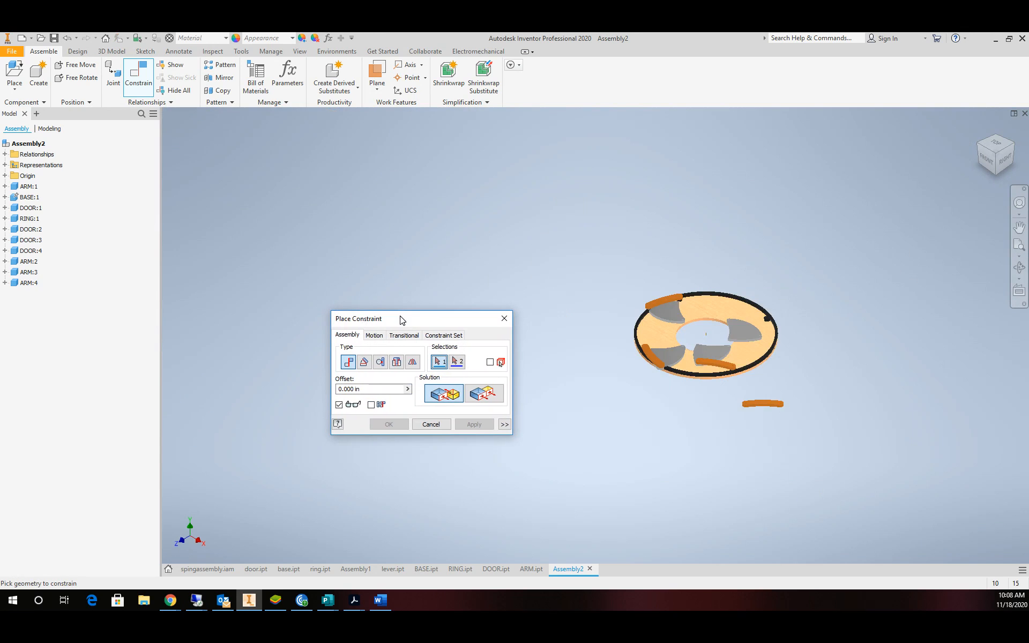
scroll(771, 328, down, 3)
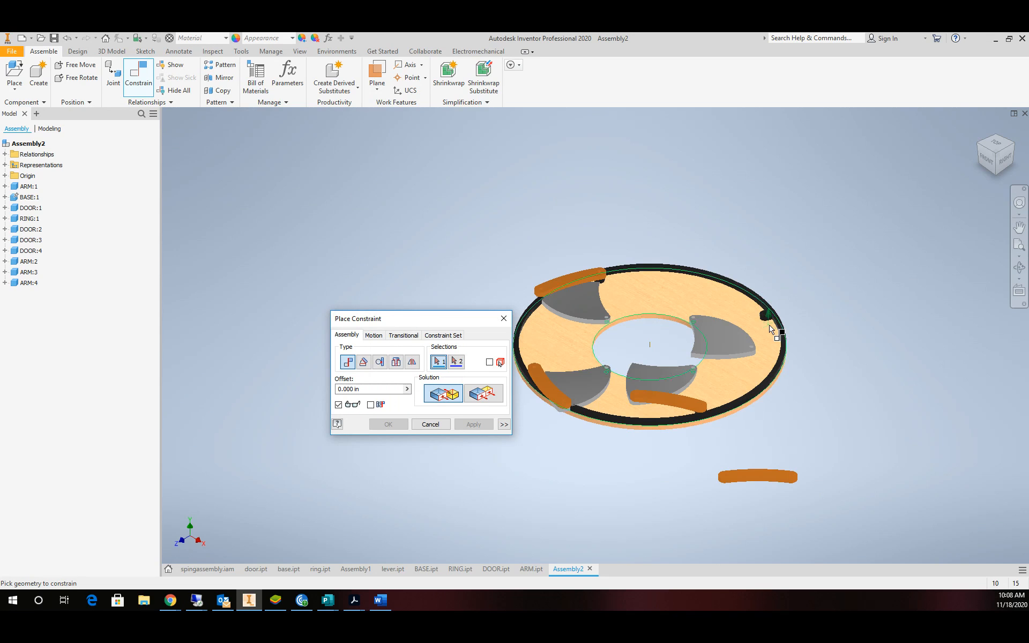
scroll(593, 353, down, 3)
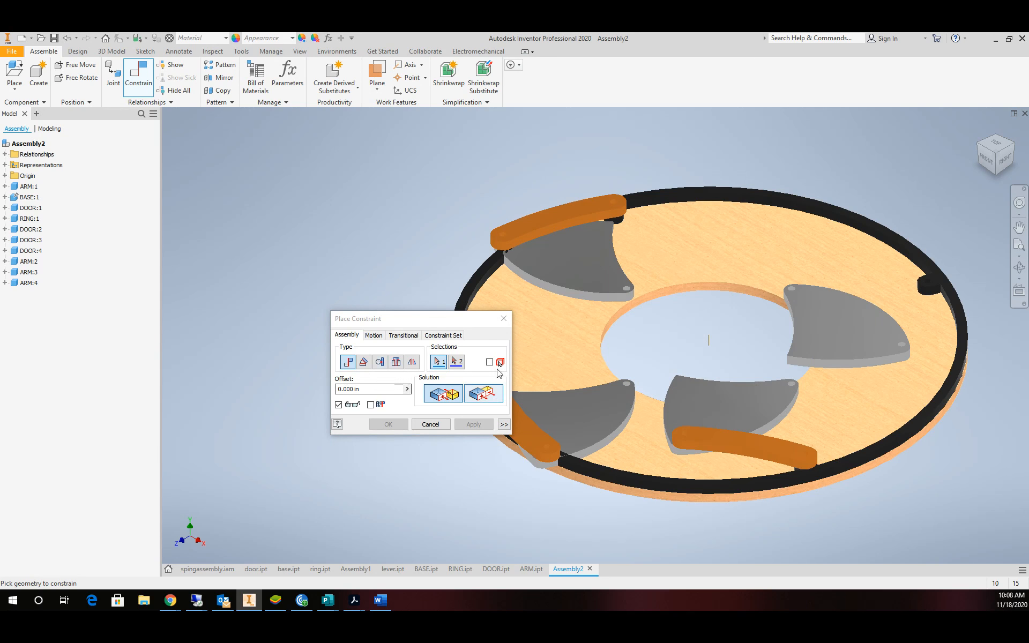
click(501, 320)
drag(654, 200, 867, 219)
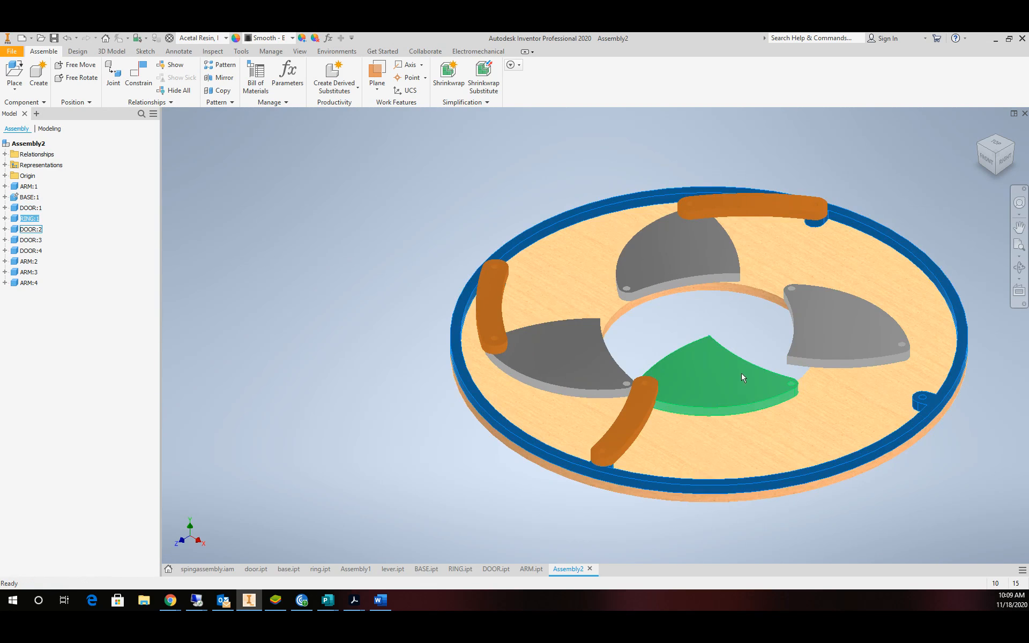
Ground ARM:2 and temporarily suppress ARM:3's Mate:19 constraint.
right_click(495, 321)
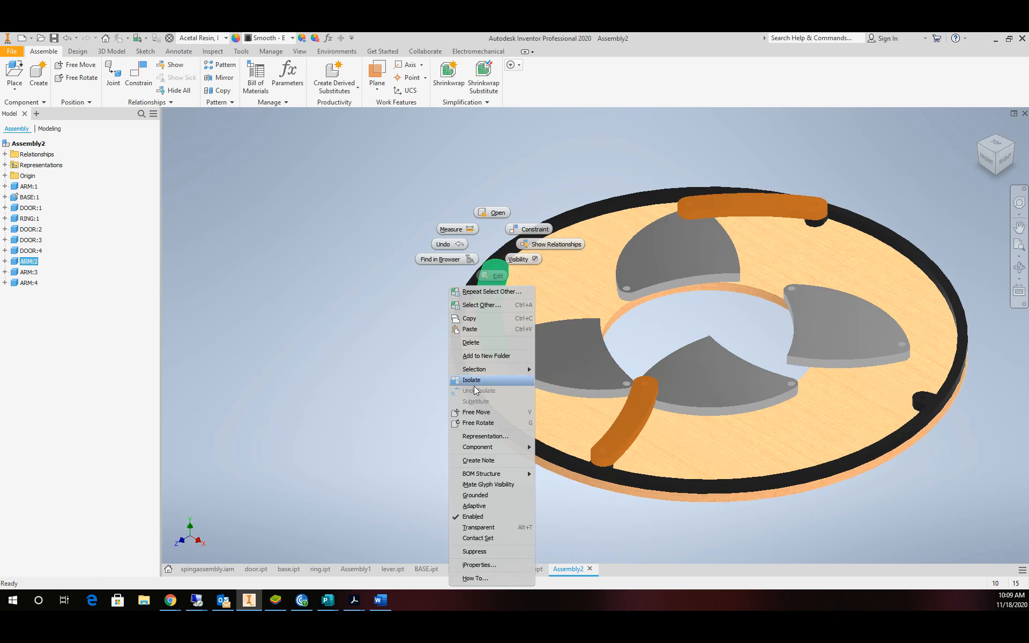
click(486, 496)
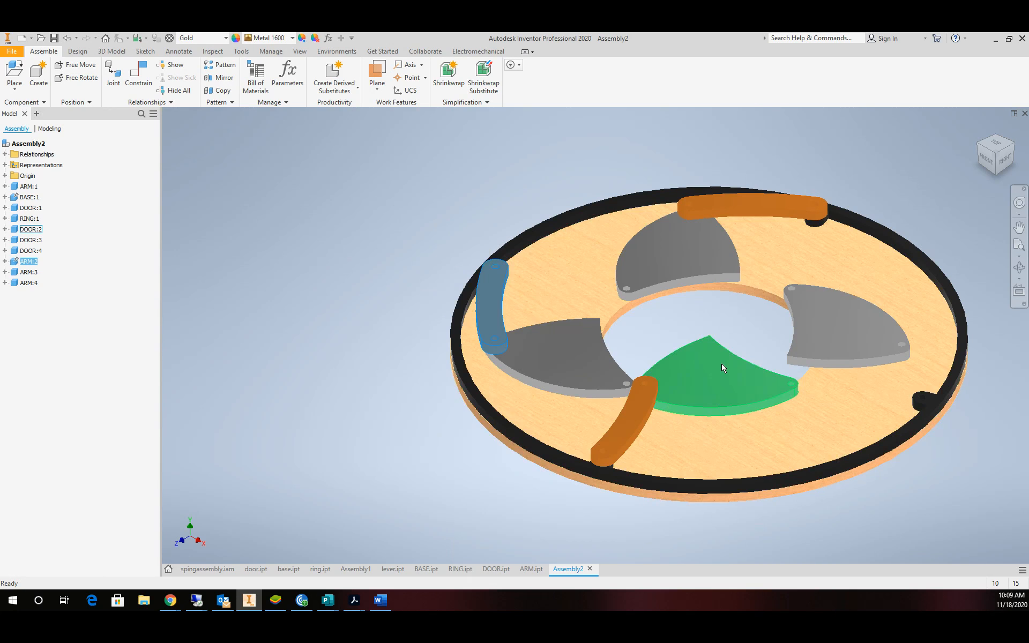
click(685, 397)
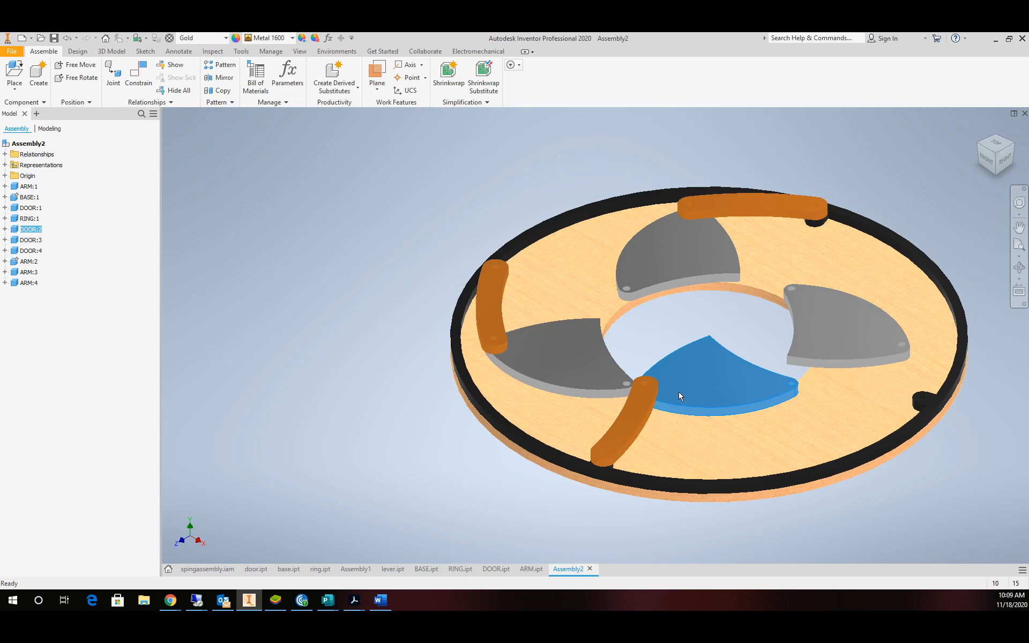
click(644, 420)
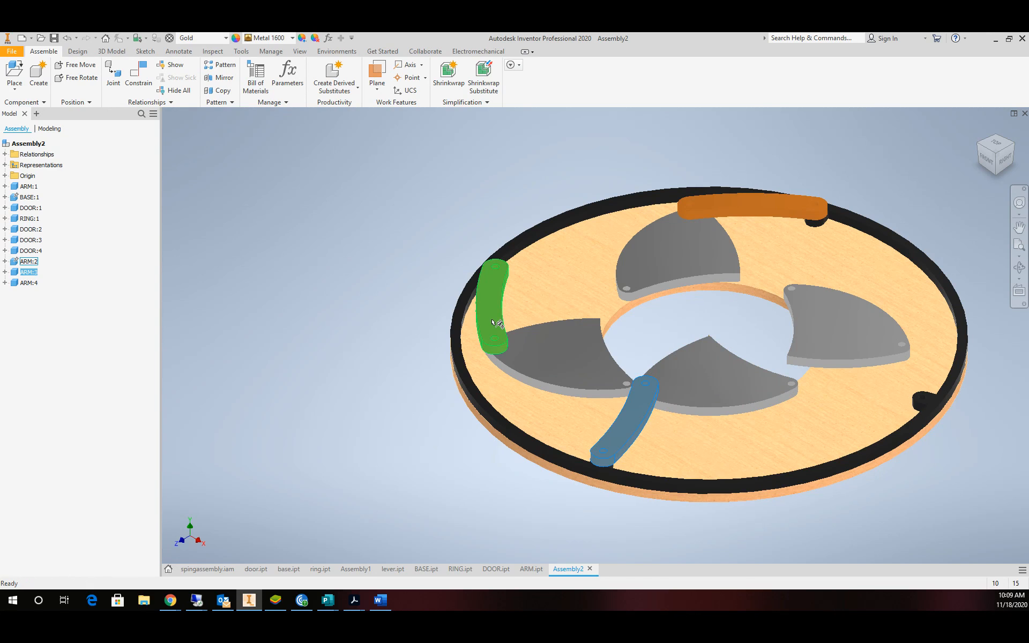
click(5, 272)
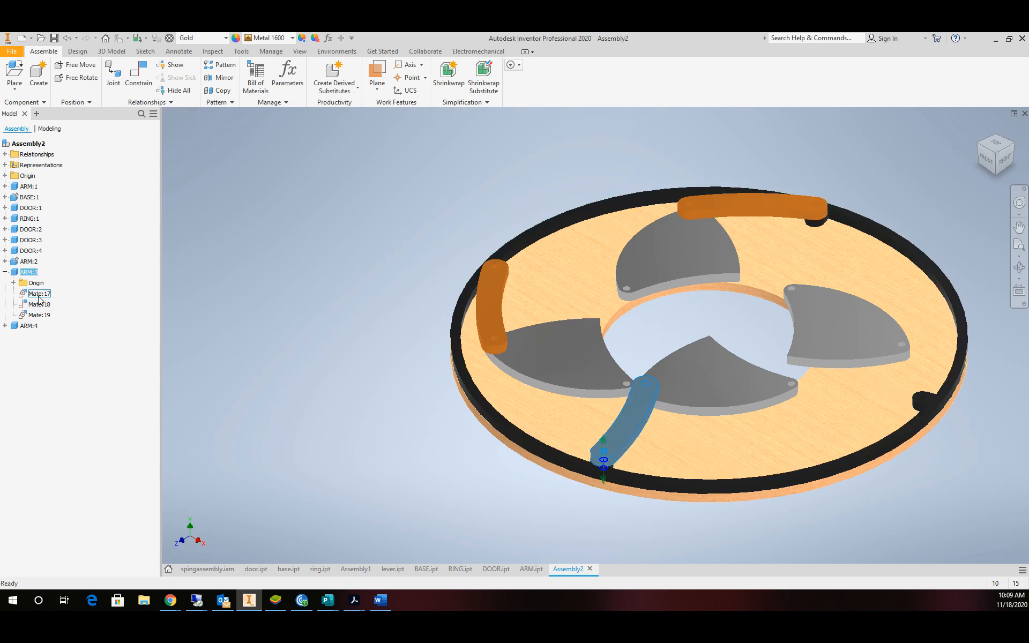
click(33, 315)
right_click(33, 316)
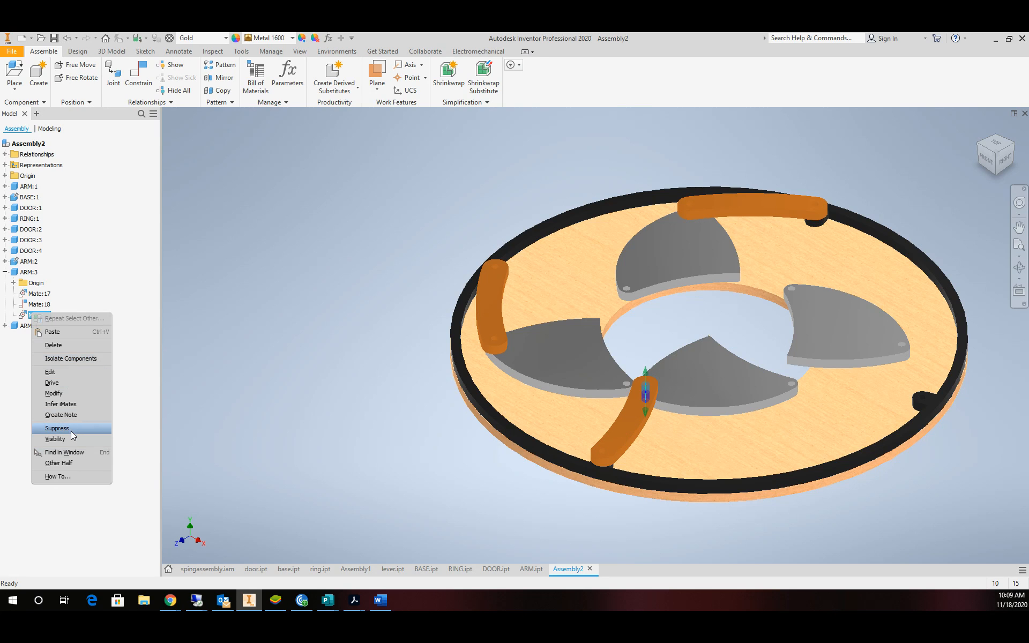
click(131, 425)
Swing ARM:3 and DOOR:2 to lie along the rim, then re-enable Mate:19.
drag(651, 407, 693, 460)
drag(669, 406, 734, 458)
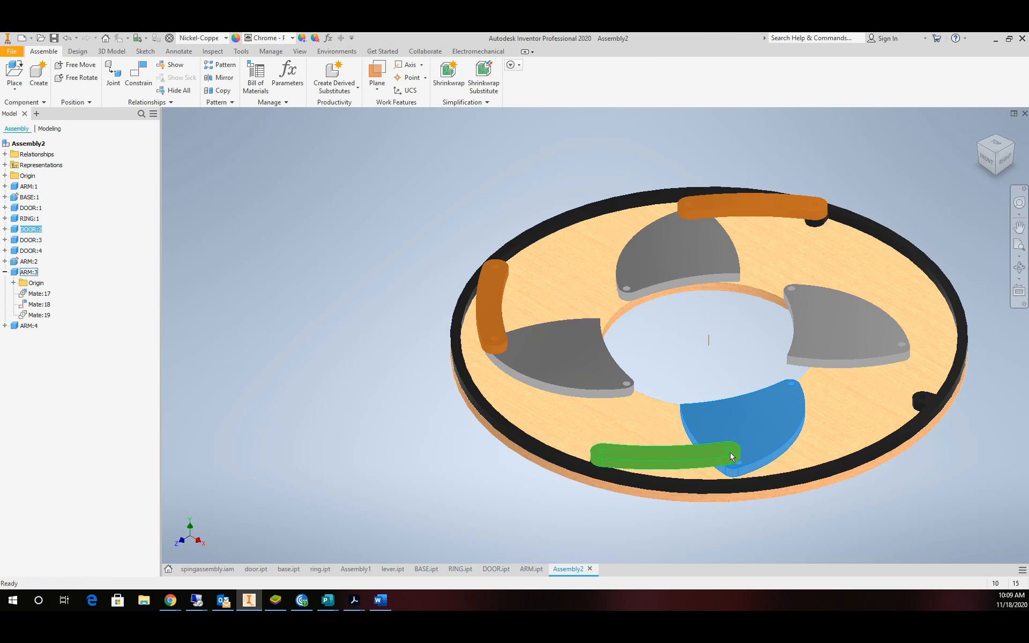
click(733, 458)
click(751, 443)
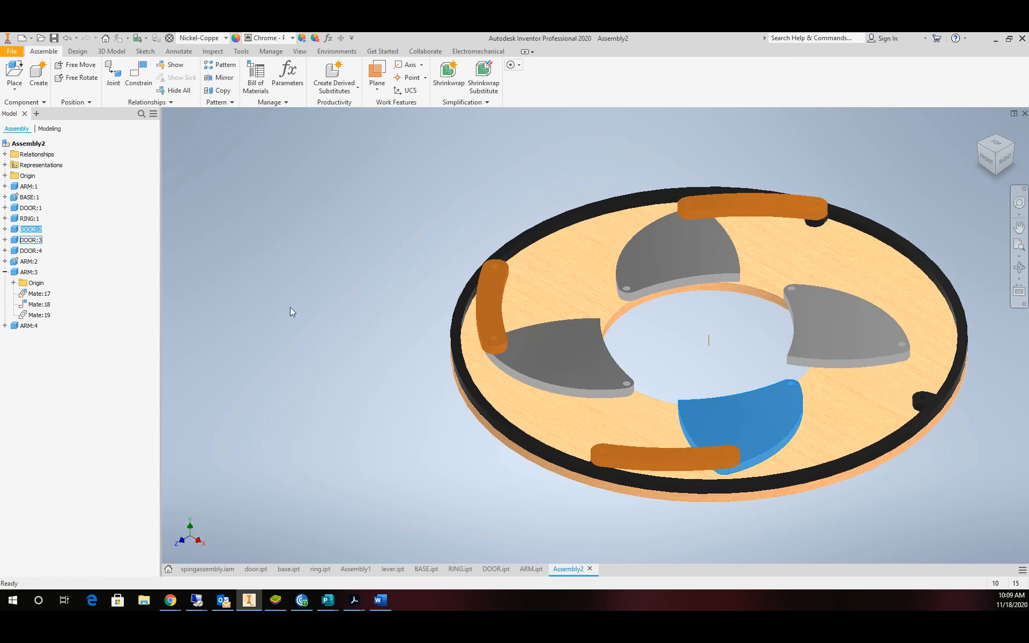
right_click(39, 317)
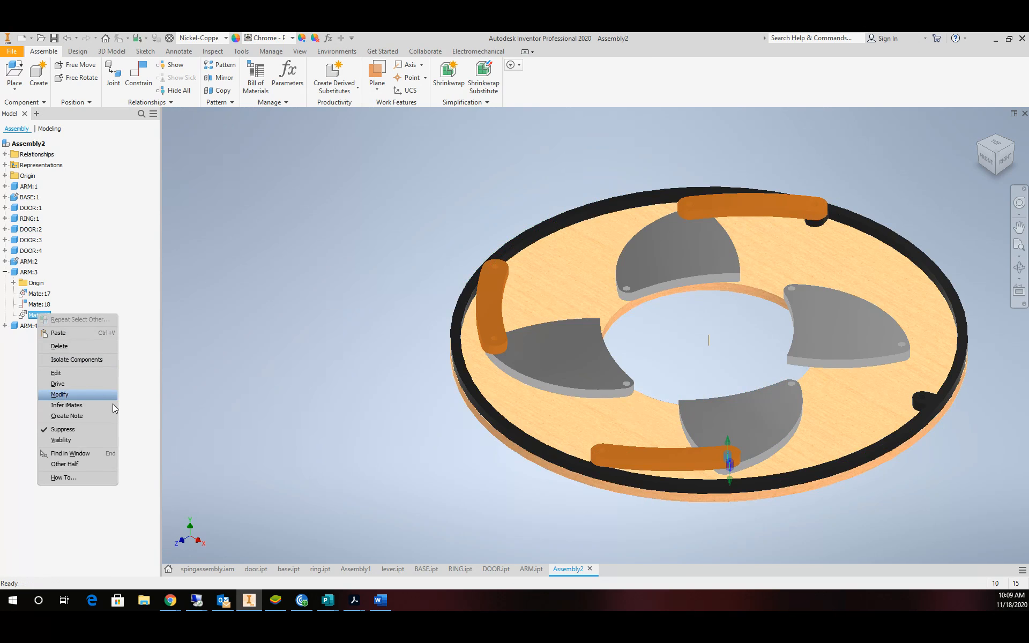
click(89, 432)
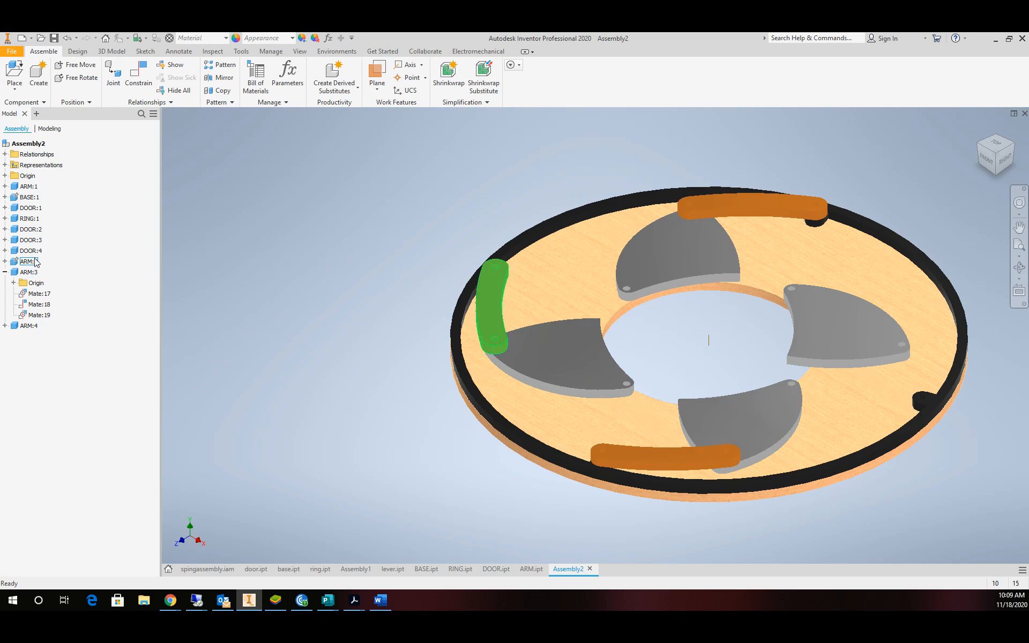
Unground ARM:2 so it can move freely again.
right_click(18, 263)
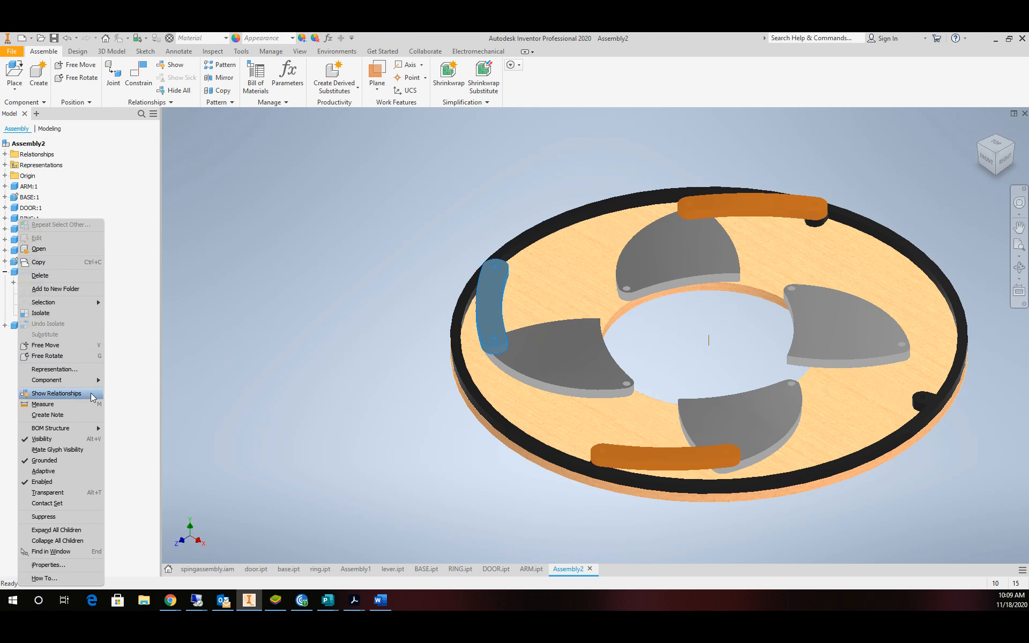
click(95, 462)
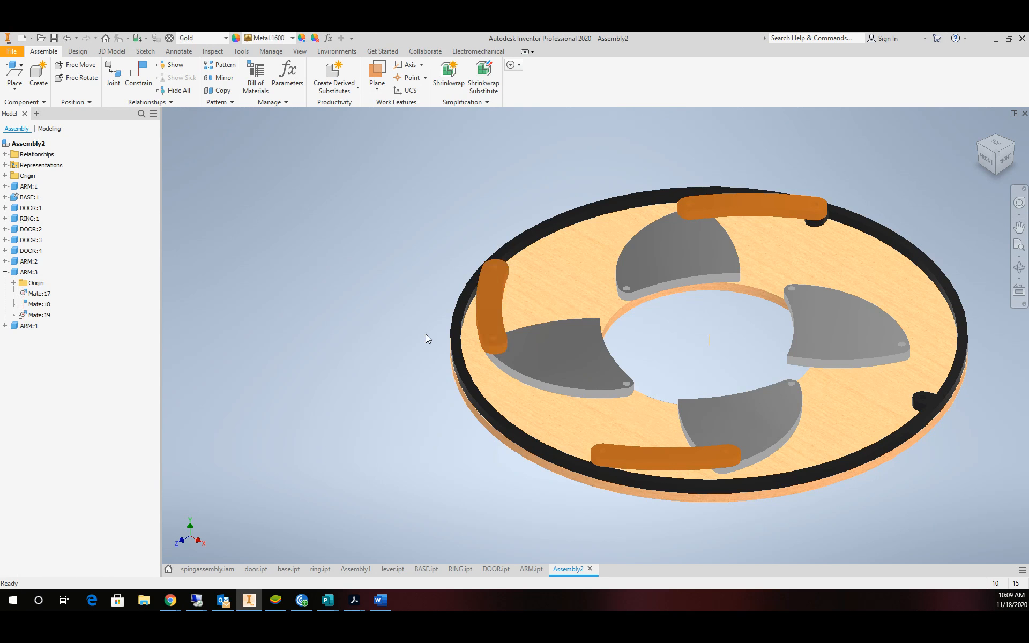
scroll(426, 333, down, 5)
scroll(596, 405, up, 5)
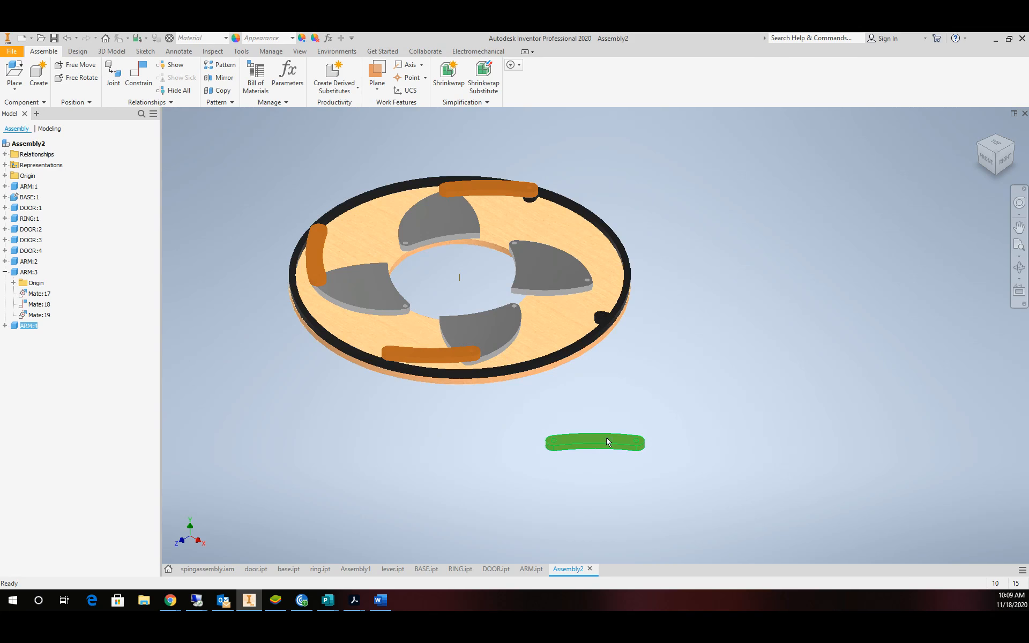
Move the loose fourth arm beside the ring and mate its hole to the grey door's hole.
drag(607, 439, 711, 261)
scroll(582, 269, up, 5)
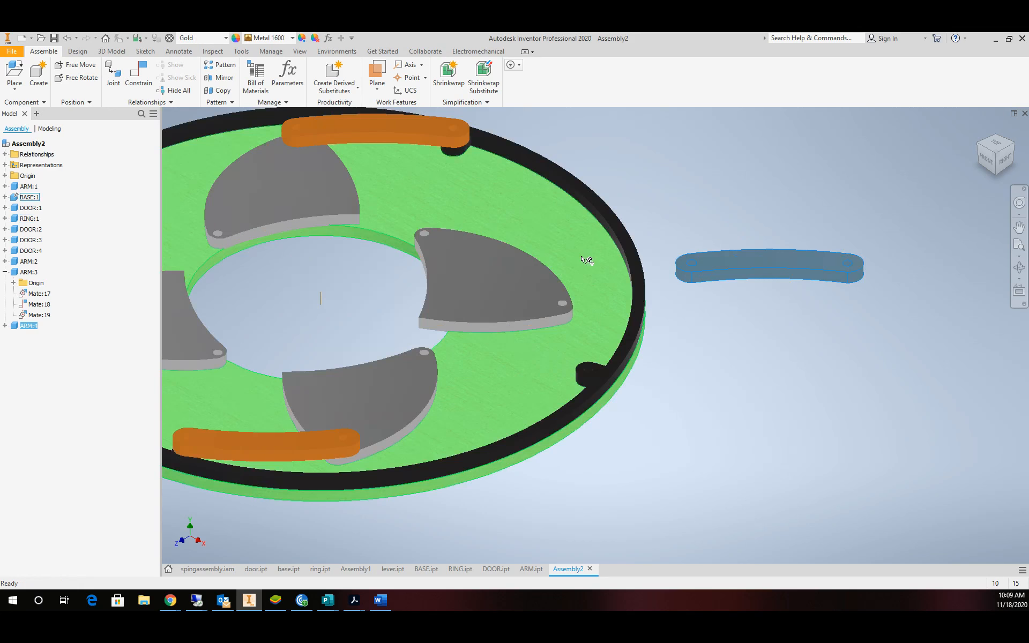
scroll(582, 270, down, 3)
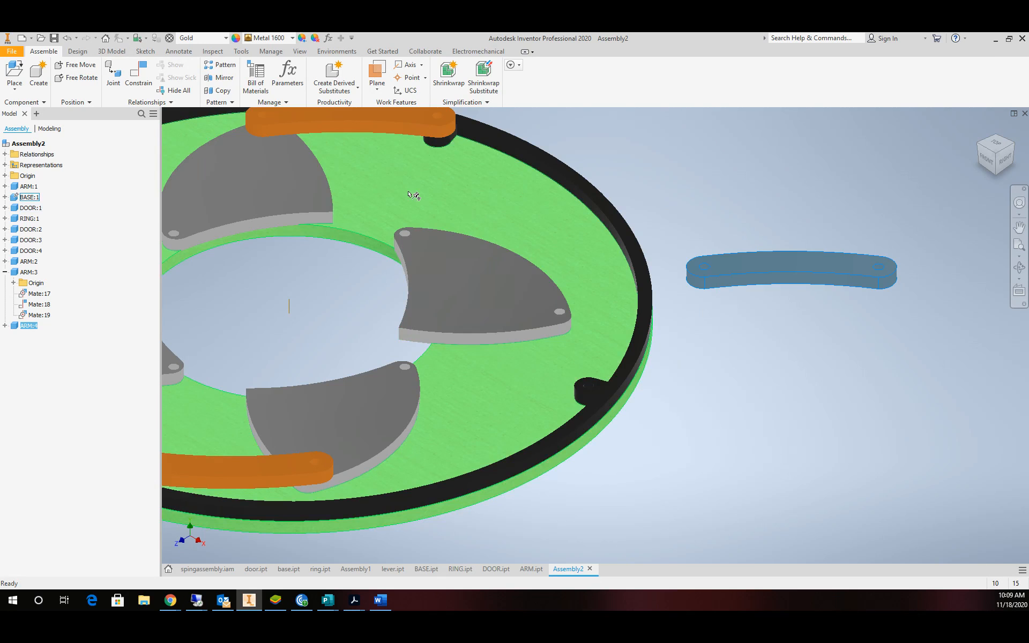
click(138, 72)
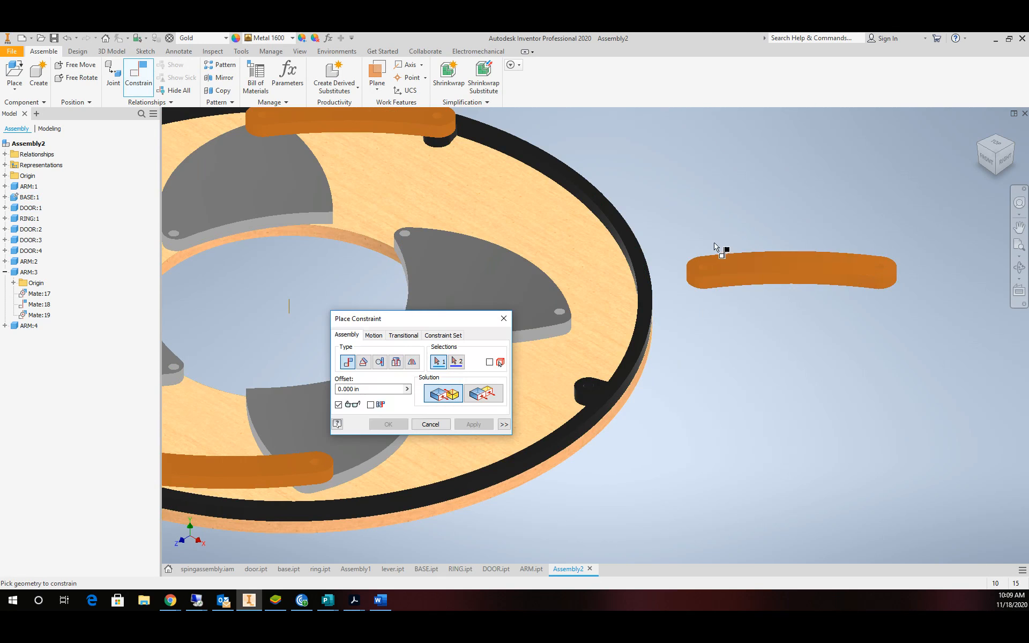
scroll(716, 247, up, 3)
click(694, 298)
scroll(609, 369, down, 5)
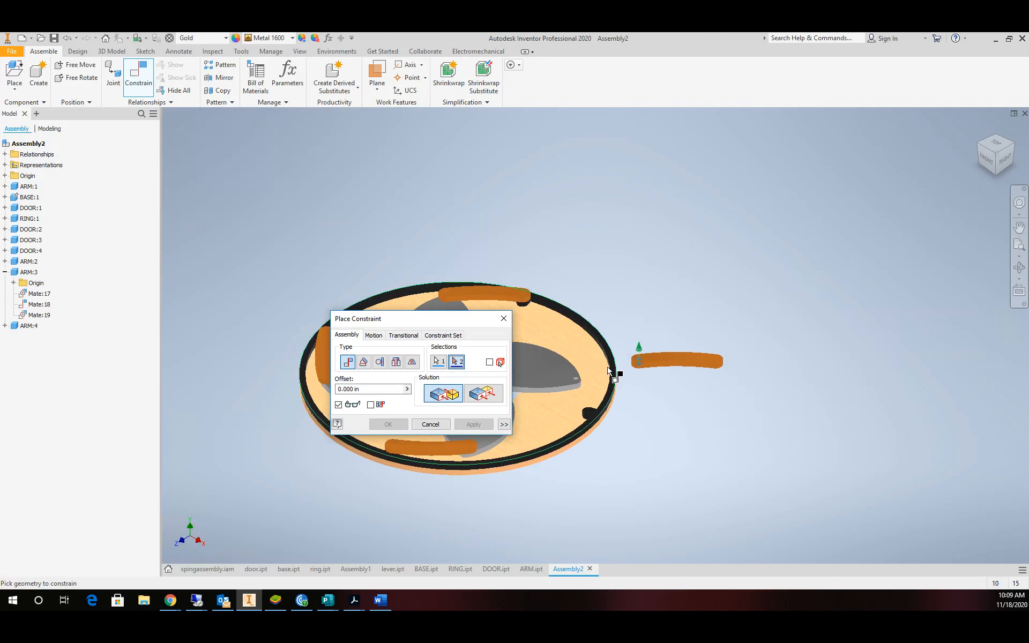
scroll(609, 371, up, 5)
click(608, 414)
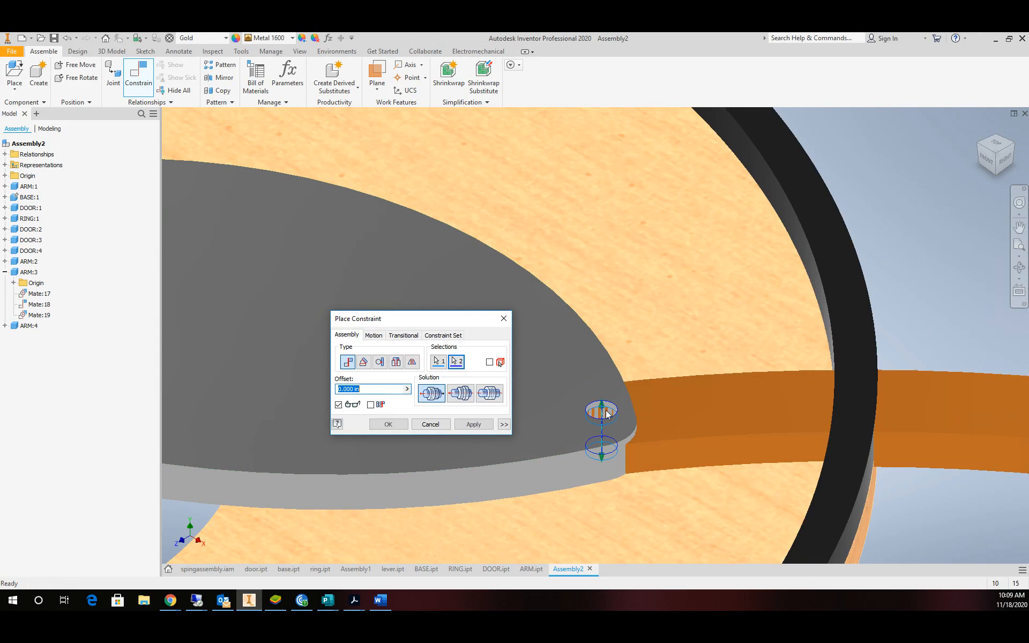
click(473, 424)
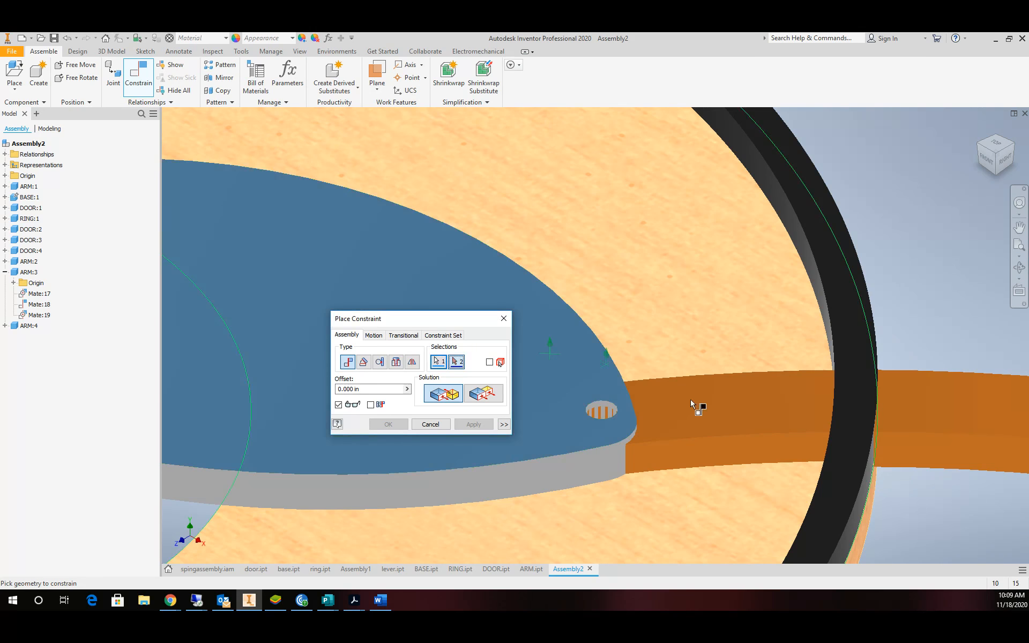
Add a second constraint on the hole's circular edge, picked through Select Other.
mouse_move(946, 472)
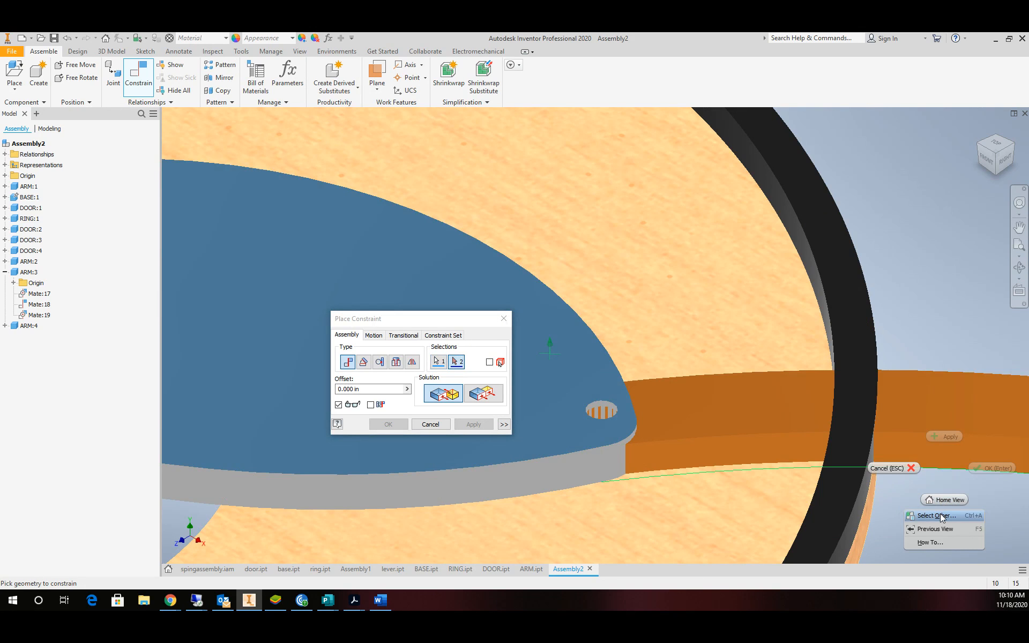
click(974, 515)
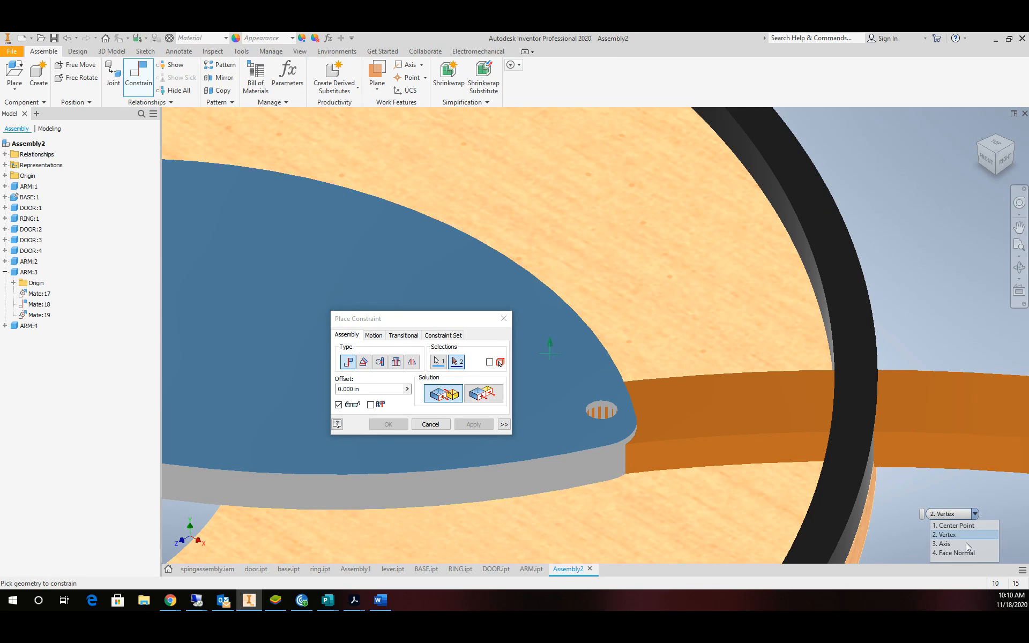
click(959, 551)
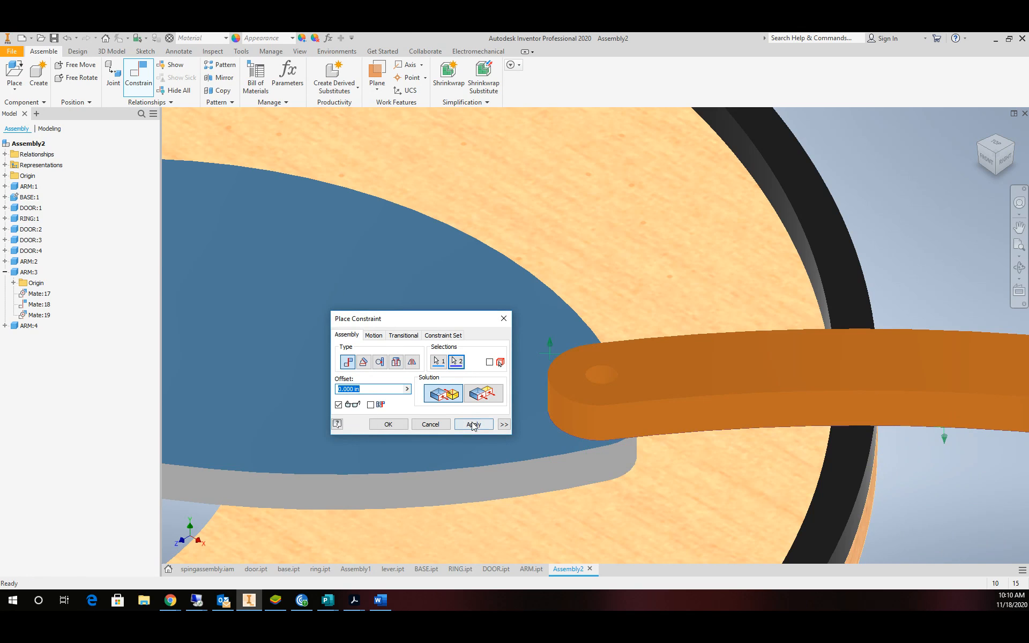
click(474, 424)
Mate the arm's outer end hole onto the black ring post to finish pinning it.
scroll(542, 384, up, 5)
scroll(628, 355, down, 5)
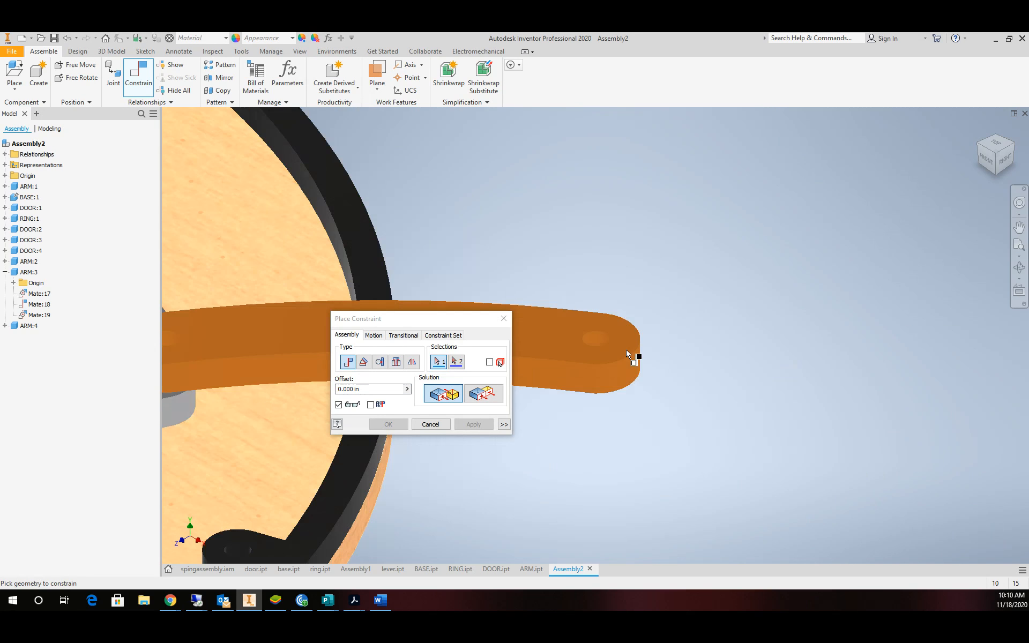
click(600, 341)
scroll(562, 467, up, 5)
scroll(552, 480, down, 5)
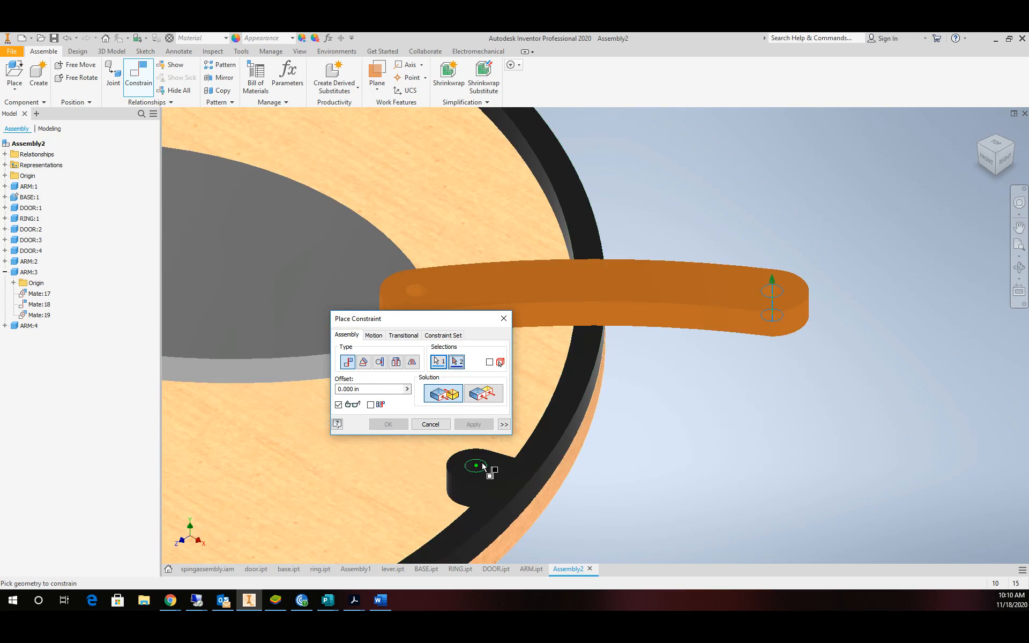
click(482, 466)
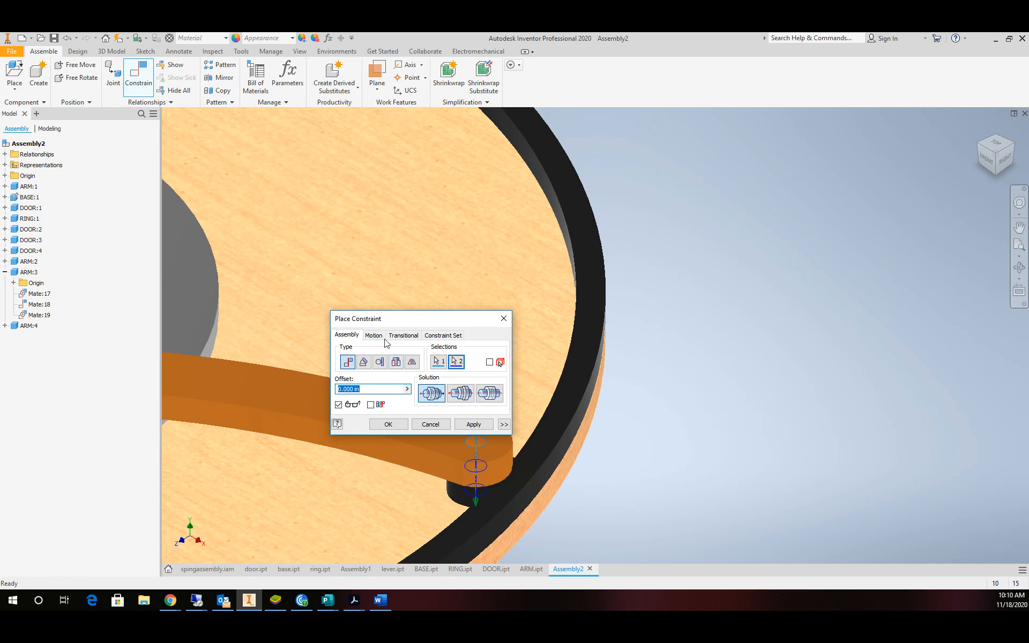
scroll(389, 282, up, 5)
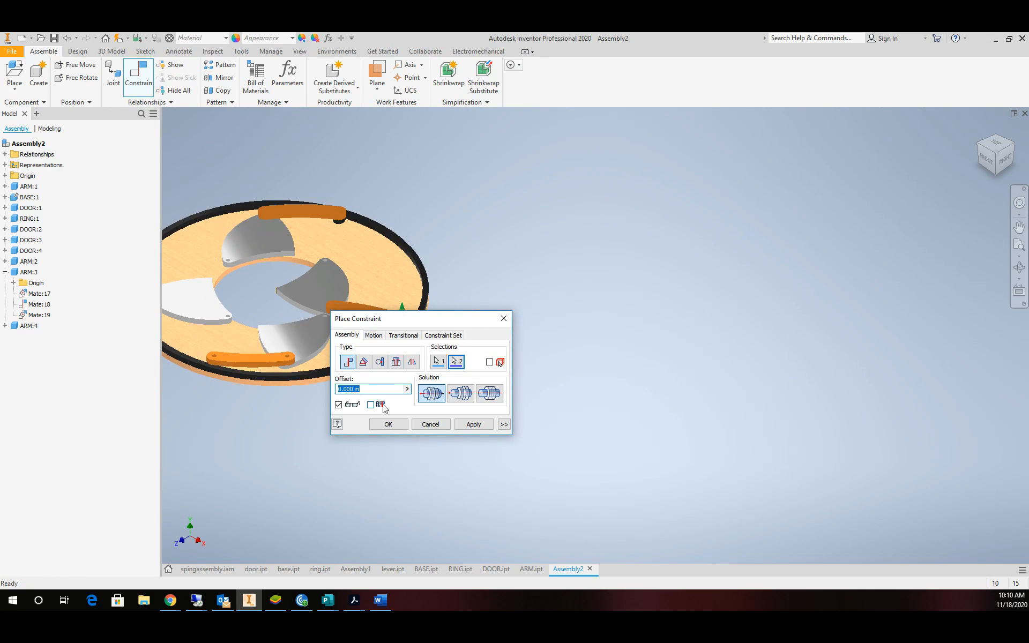
click(392, 425)
Ground the lower arm ARM:3 so it stays fixed.
scroll(239, 287, up, 4)
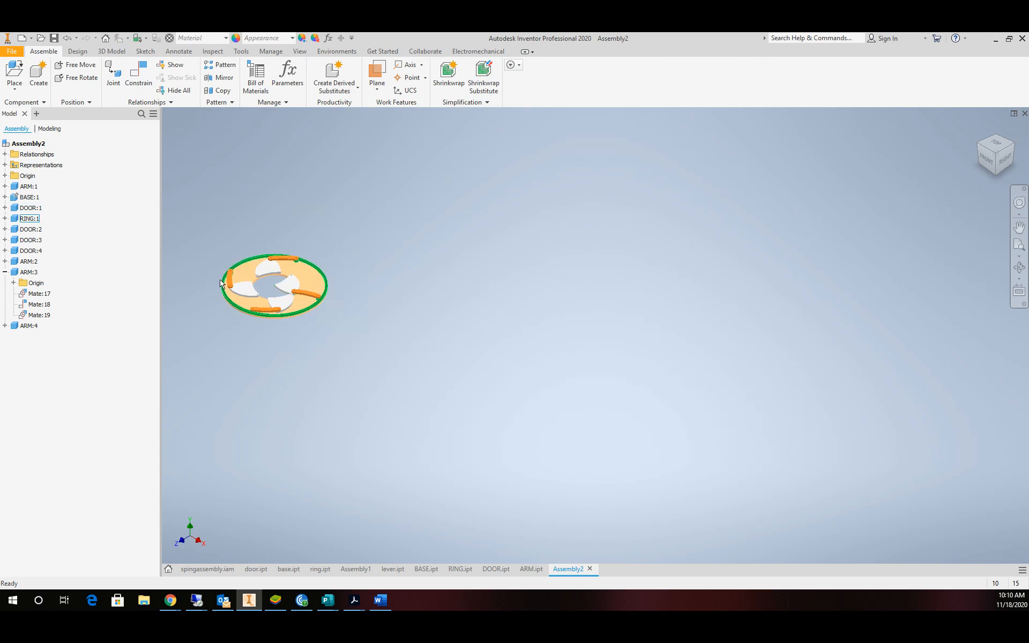
scroll(239, 287, down, 5)
scroll(239, 286, down, 3)
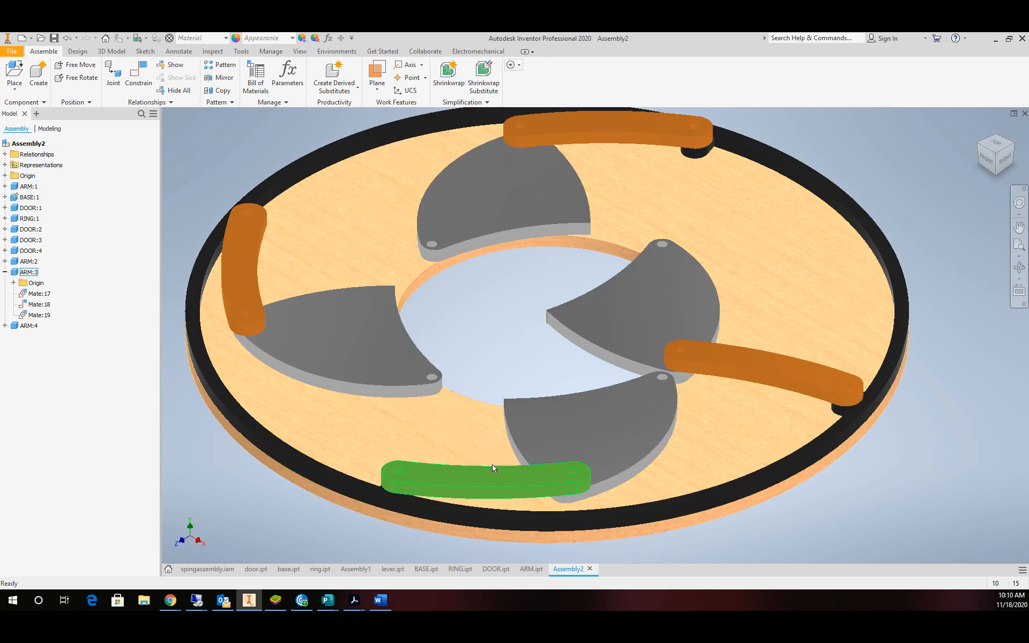
right_click(498, 483)
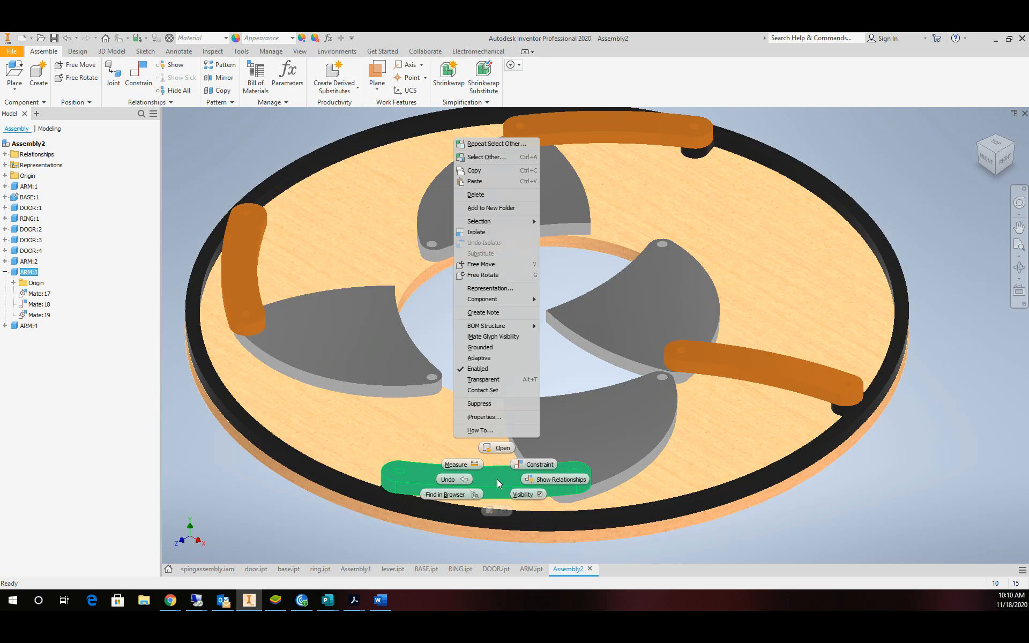
click(485, 349)
Suppress Mate:20 of the right arm ARM:4 to free its inner end.
click(740, 361)
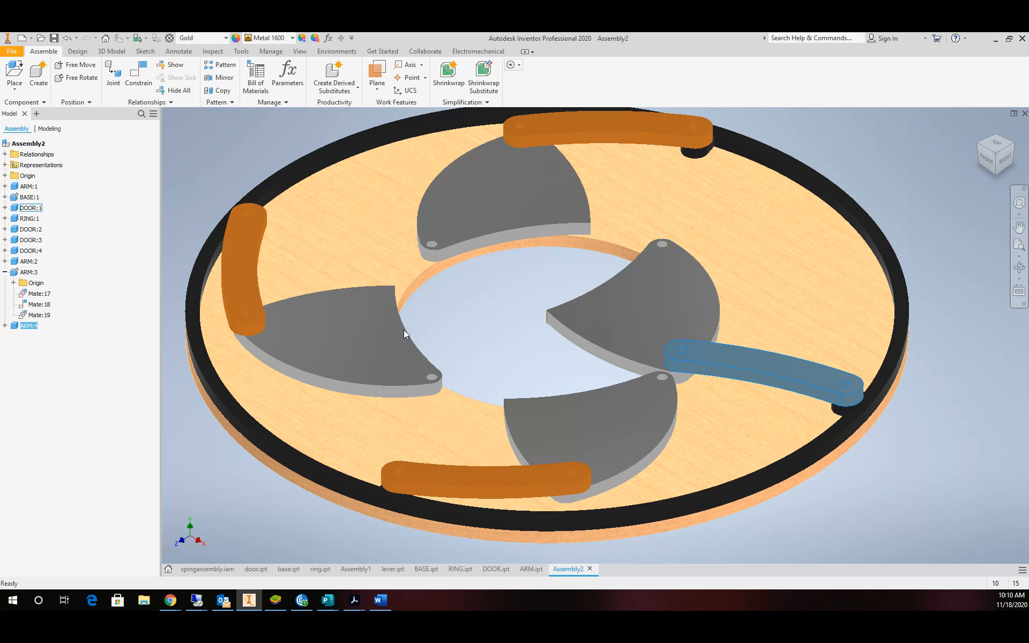
click(4, 326)
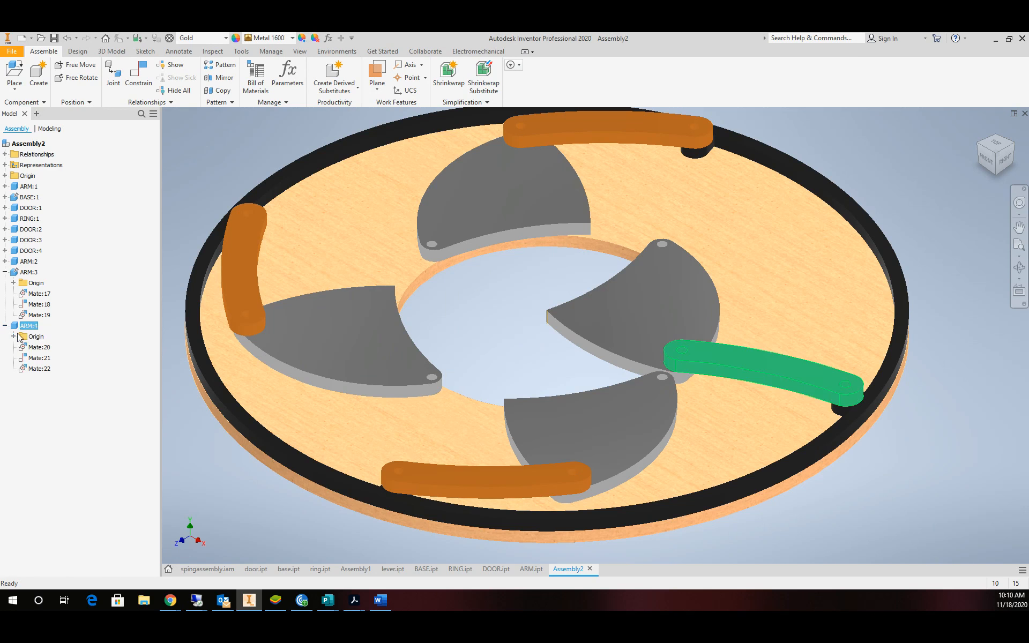
click(39, 369)
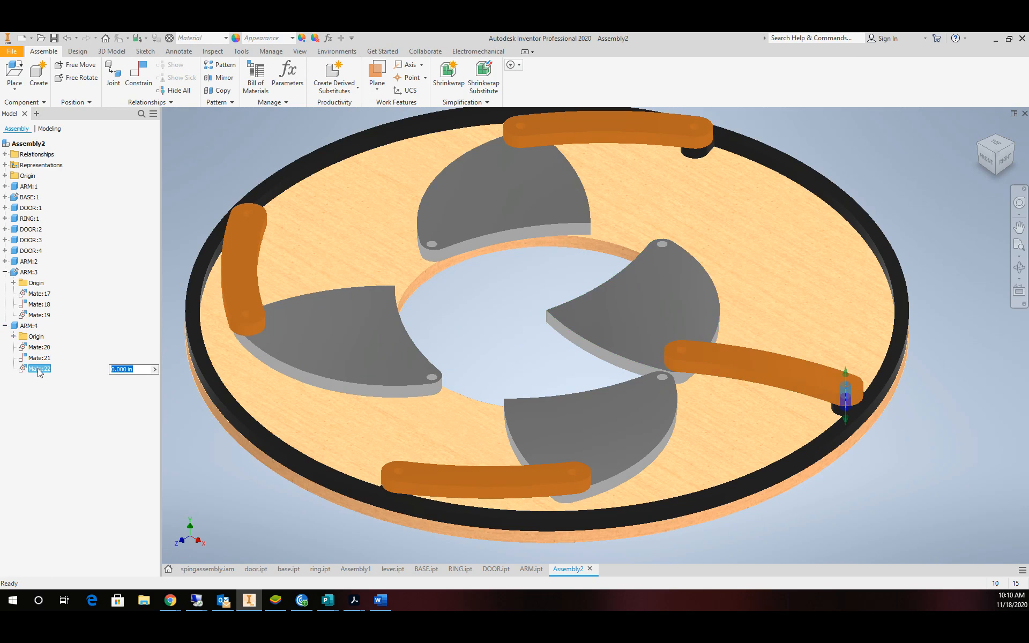
click(40, 348)
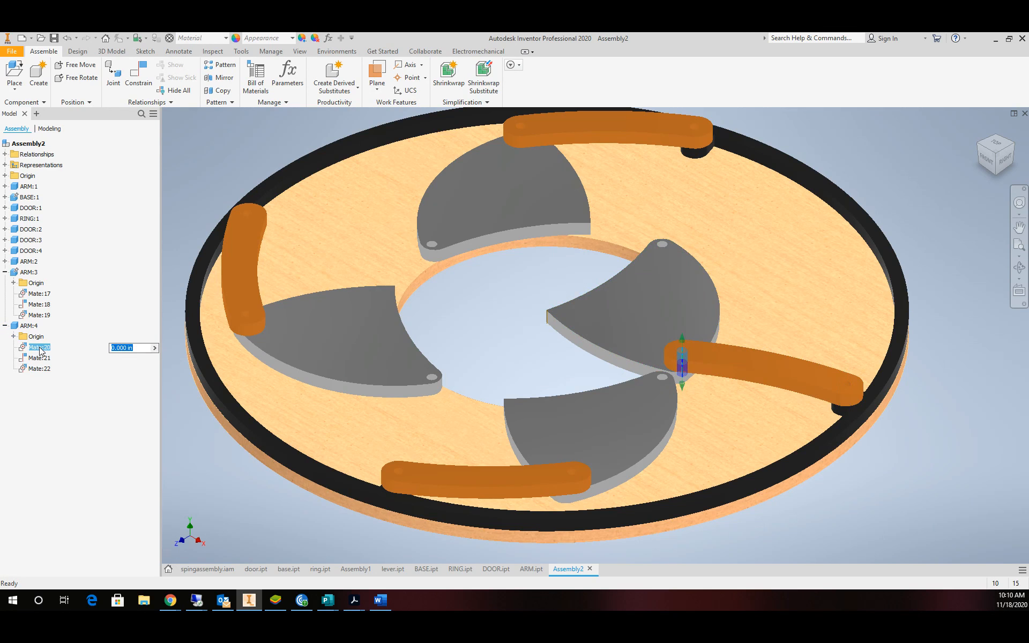
right_click(40, 348)
click(499, 333)
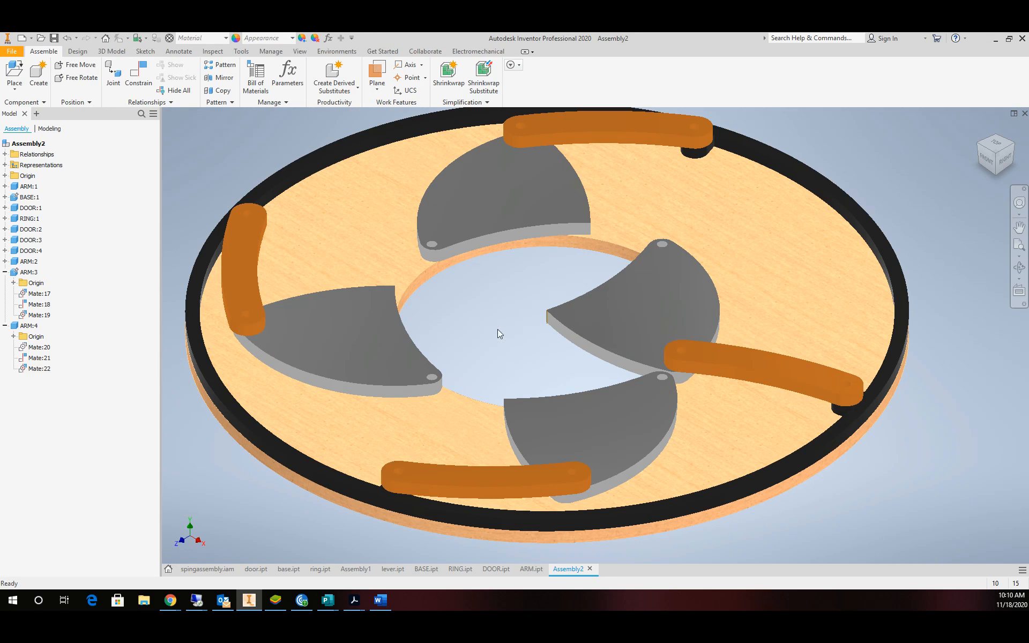
Turn ARM:4 upright, swing DOOR:1 outward, then unsuppress Mate:20 to reconnect them.
drag(721, 361, 845, 317)
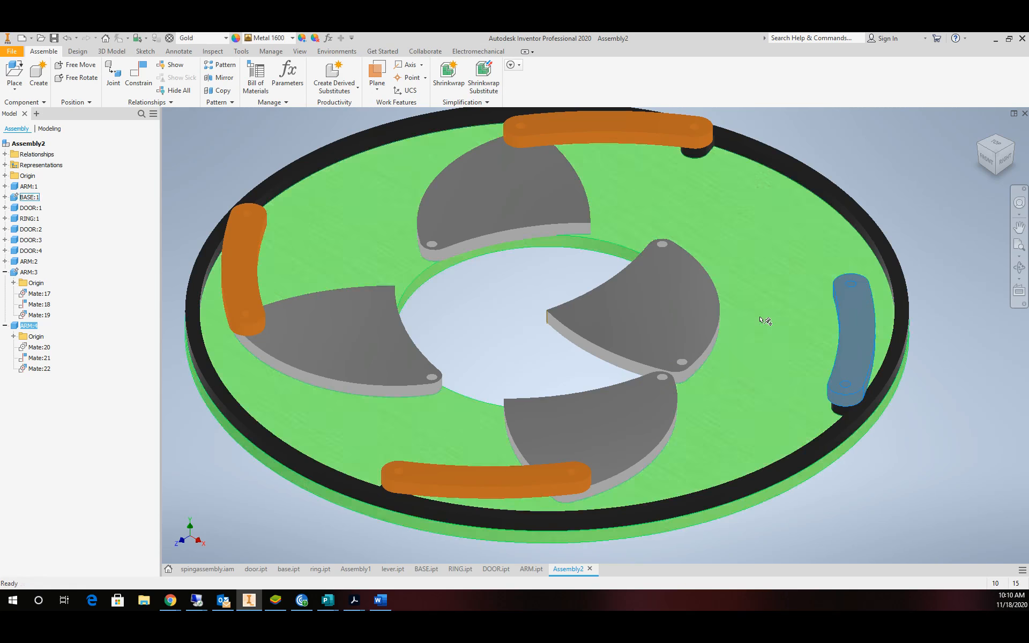
drag(692, 321, 717, 306)
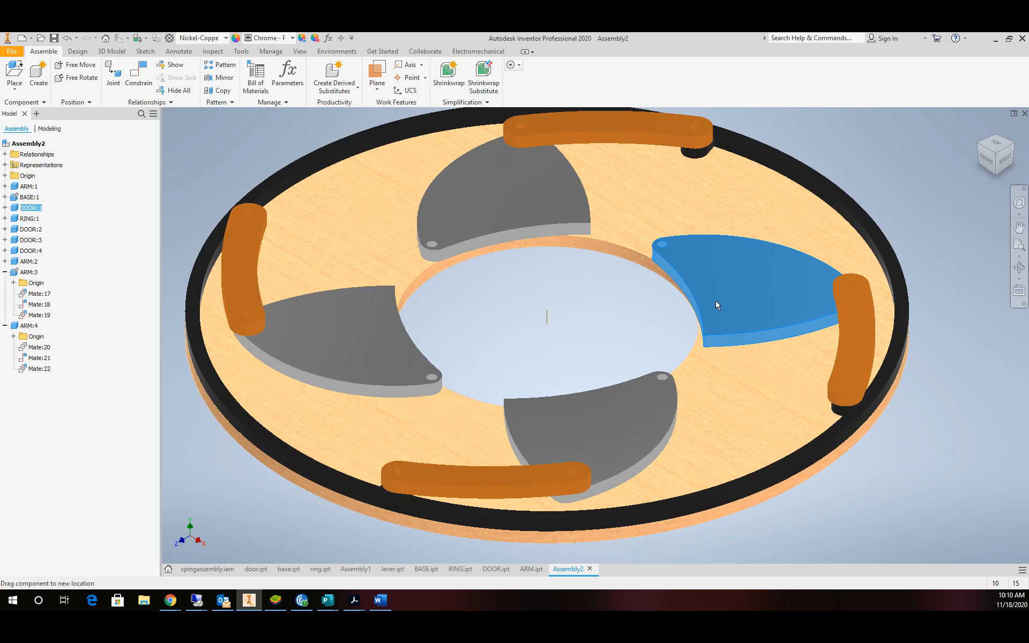
right_click(34, 346)
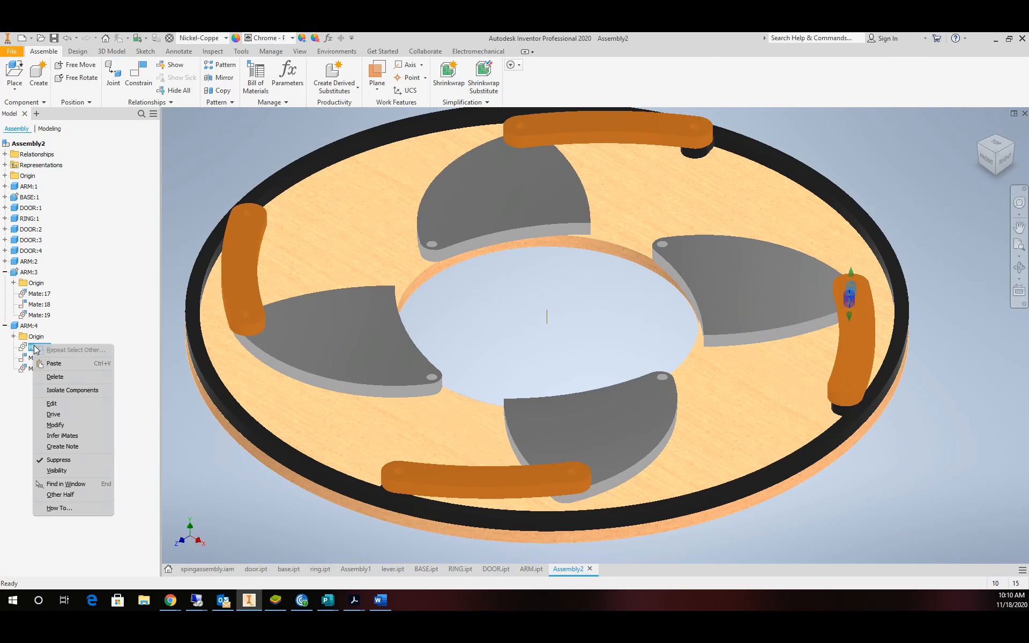
click(76, 460)
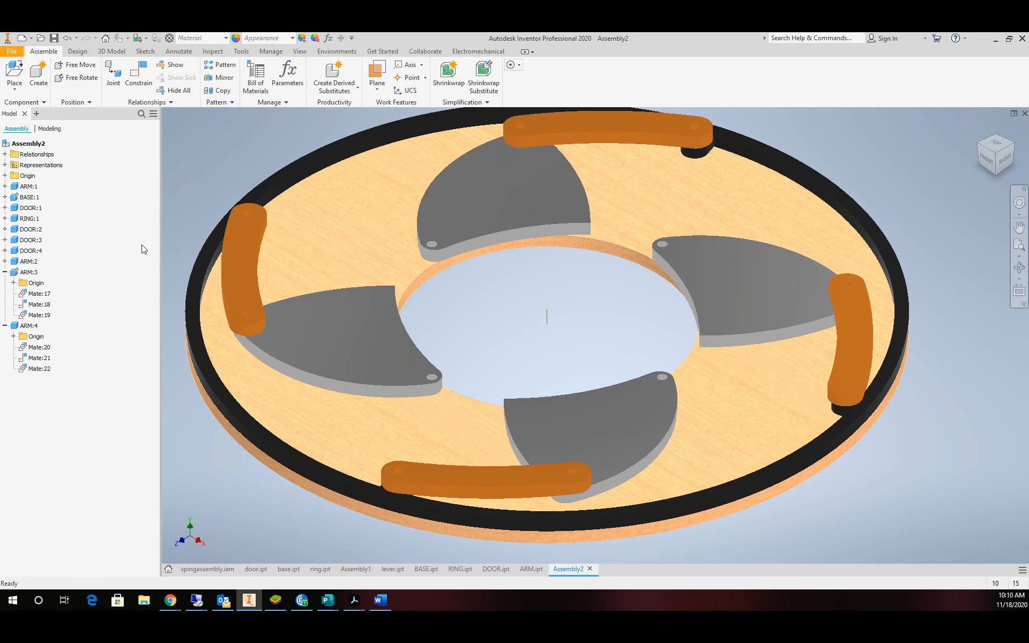
Unground the lower arm ARM:3 and clear the selection.
right_click(26, 272)
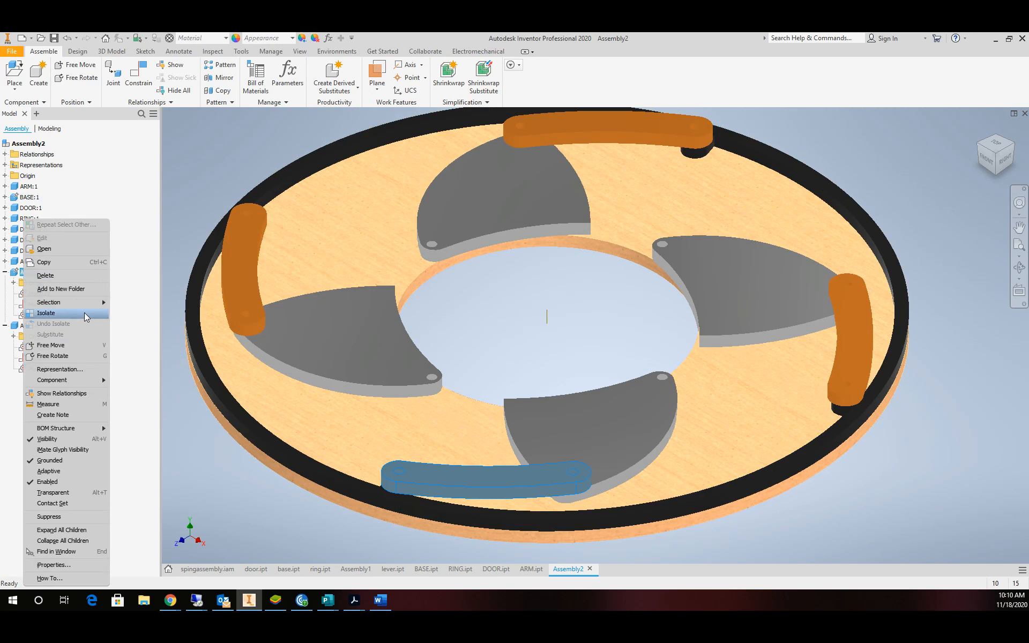
click(63, 461)
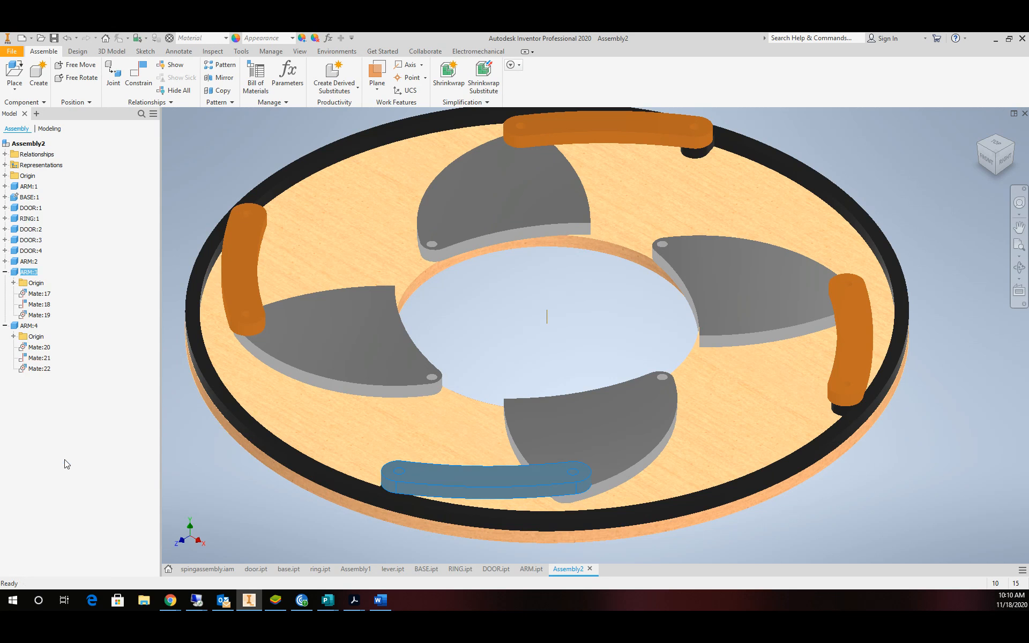
click(843, 546)
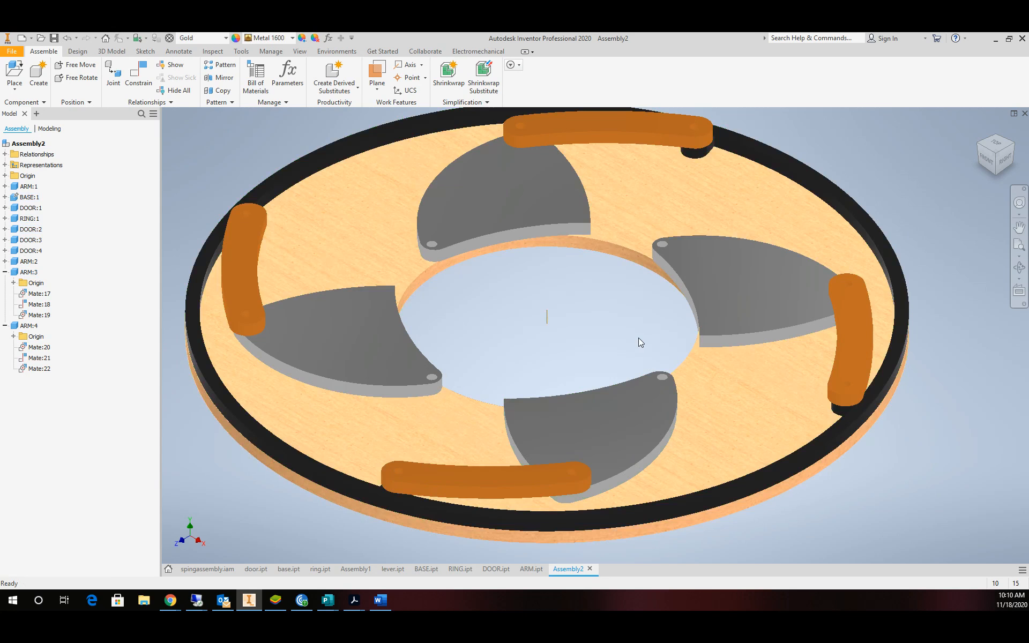
scroll(638, 337, up, 4)
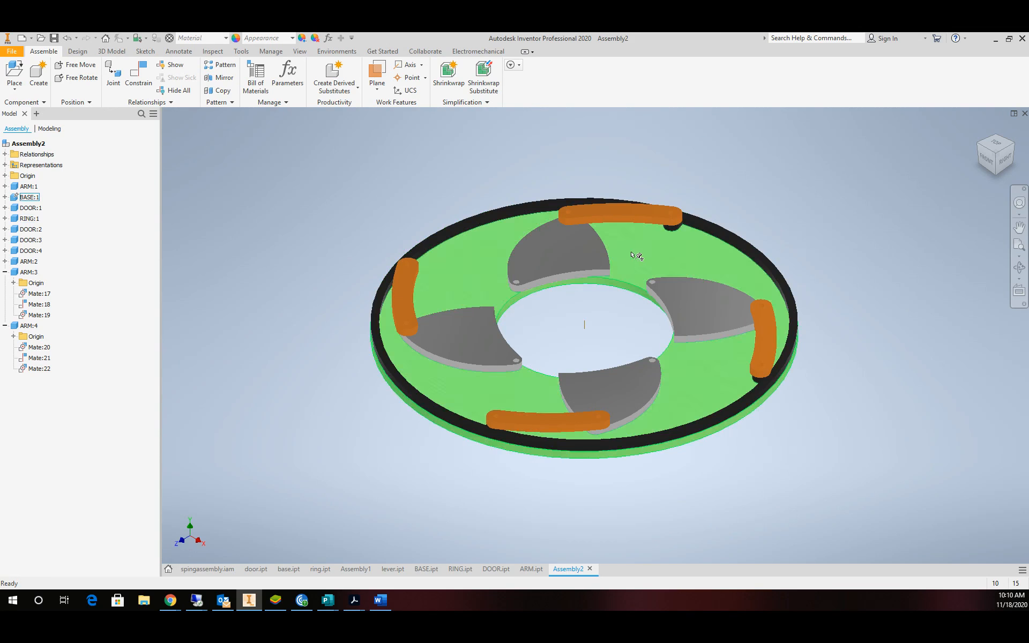
scroll(781, 234, up, 3)
scroll(781, 234, down, 4)
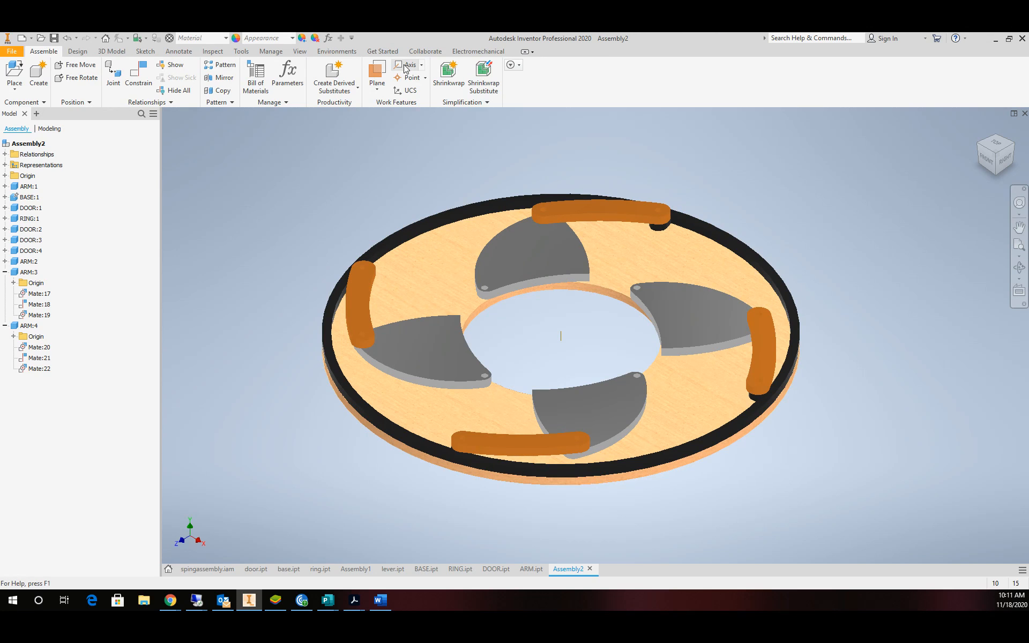
Make the assembly Origin's YZ Plane visible.
click(5, 176)
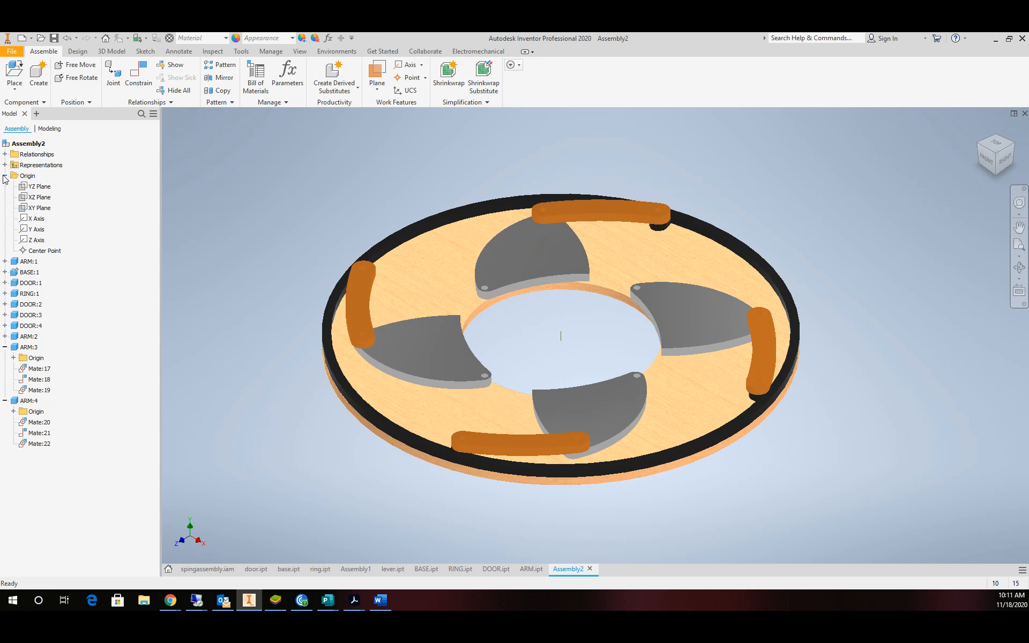
click(40, 187)
right_click(31, 188)
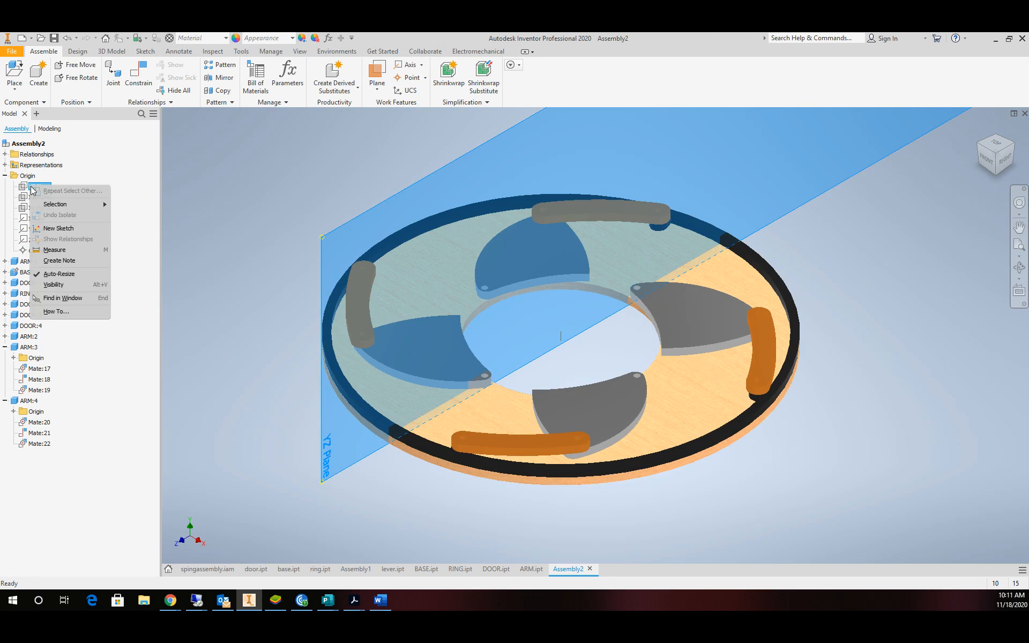
click(67, 289)
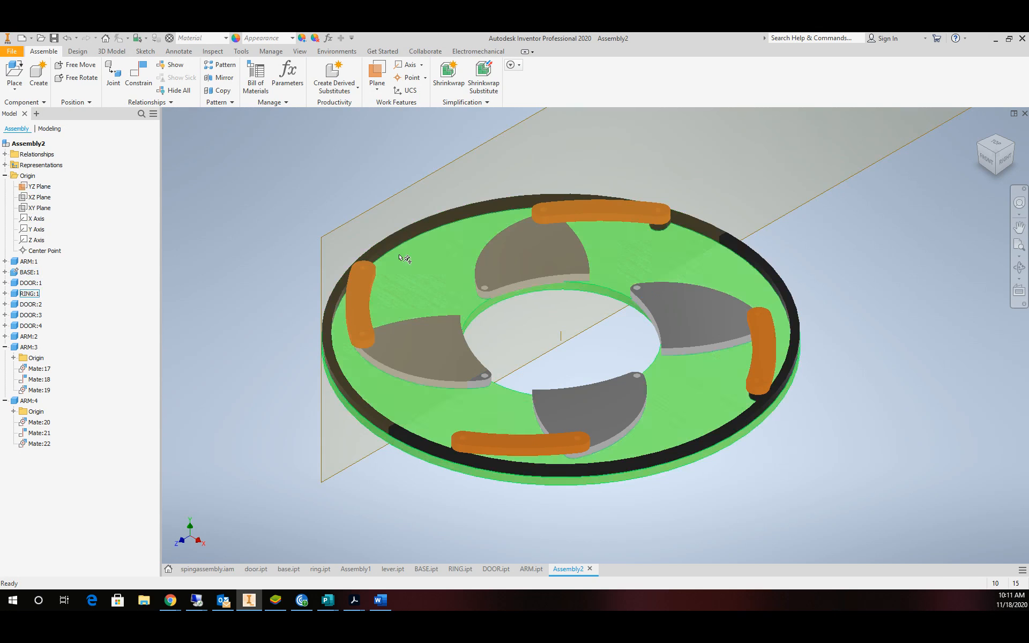
Free-orbit and zoom to a tilted view of the ring.
scroll(909, 207, down, 5)
scroll(916, 214, up, 3)
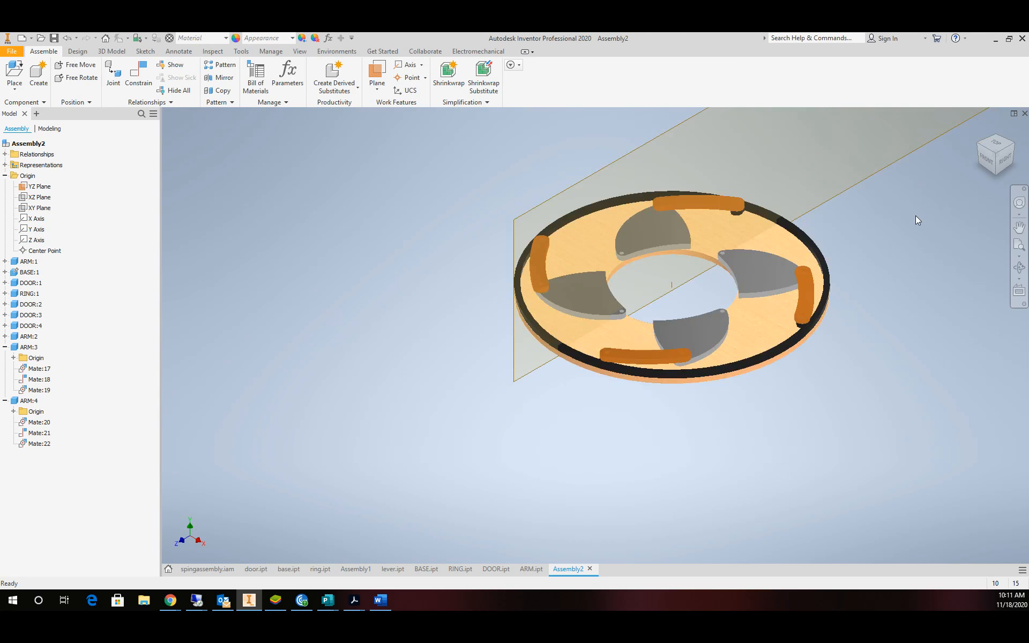
click(1019, 267)
drag(695, 302, 684, 325)
scroll(732, 297, up, 4)
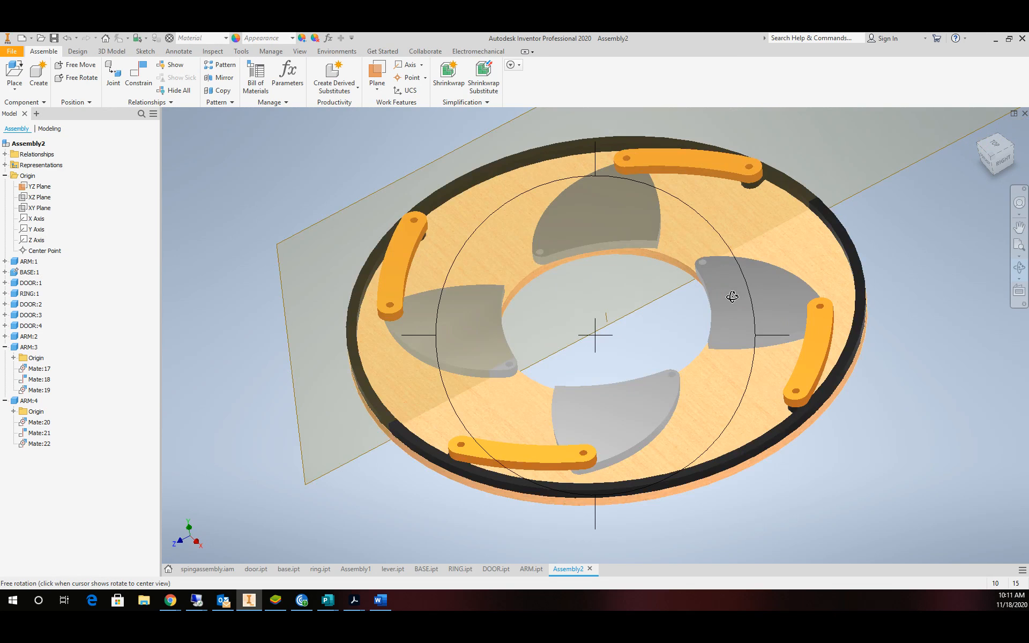
key(Escape)
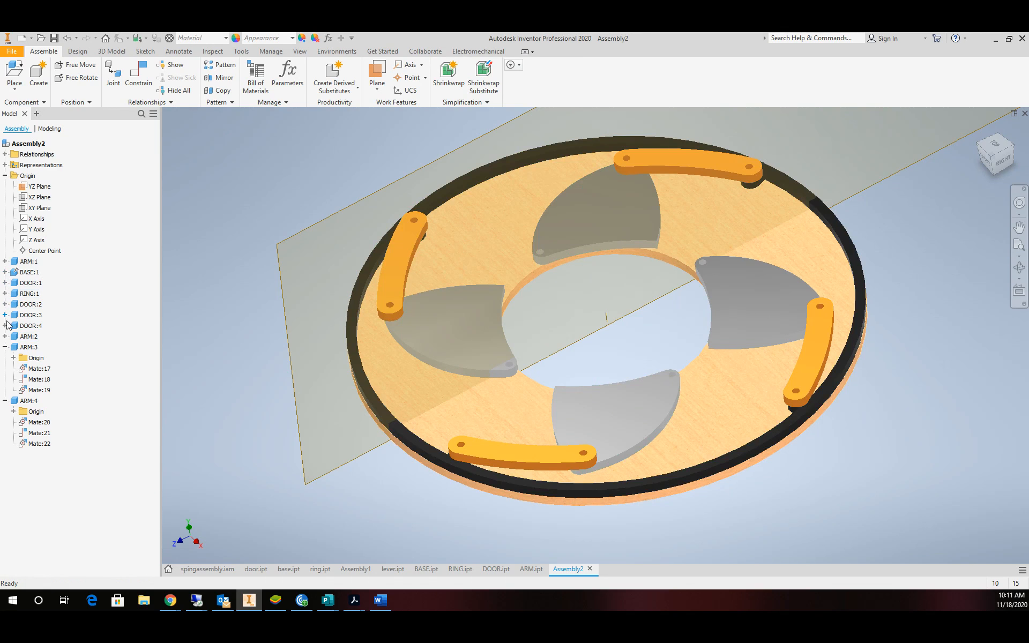
Turn on visibility of RING:1's own YZ Plane from its Origin folder.
click(4, 294)
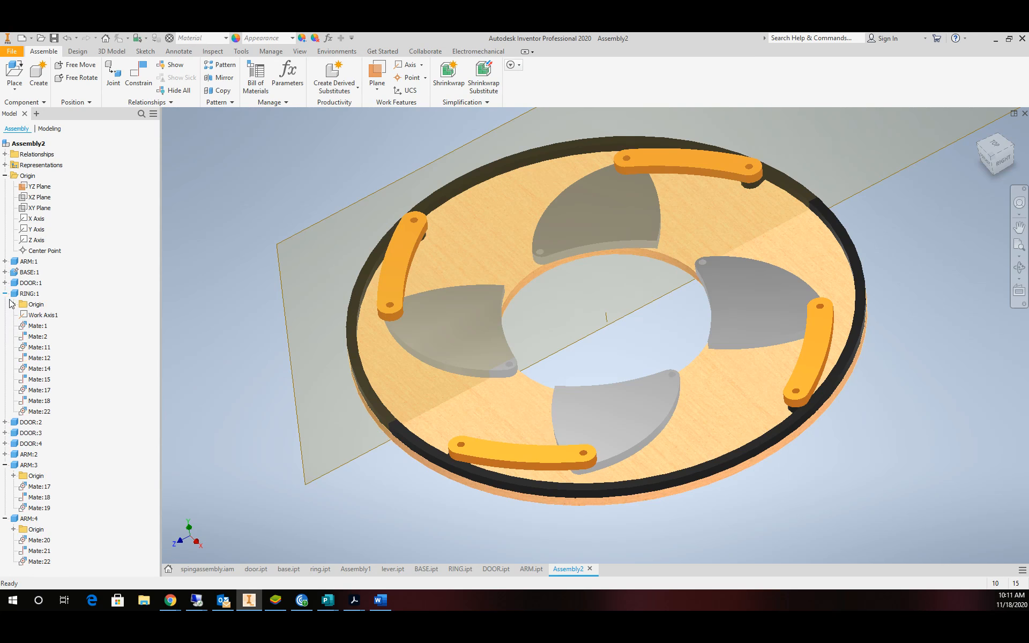
click(13, 304)
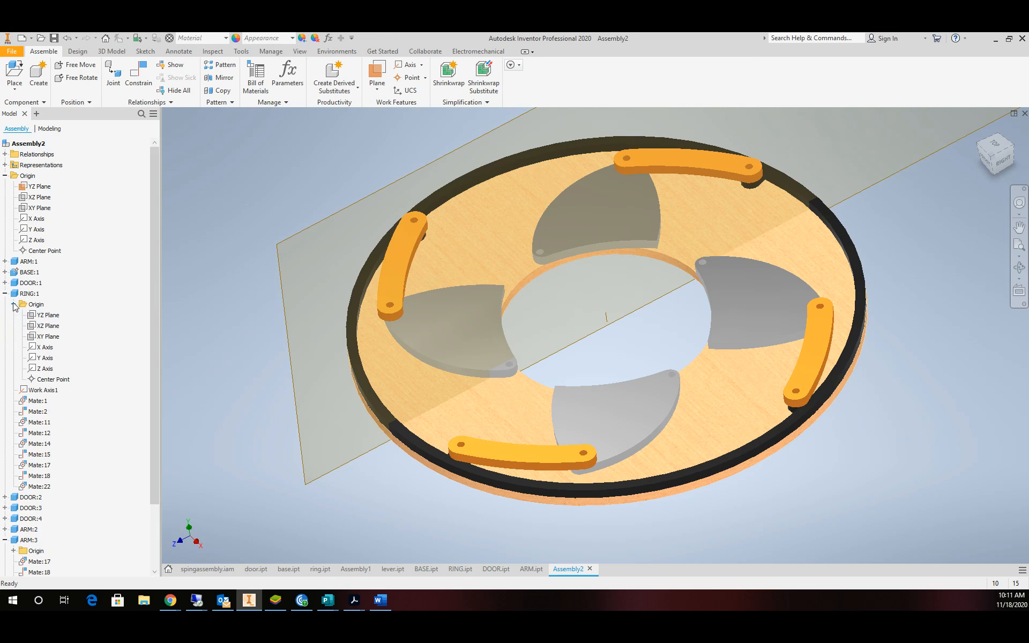
click(47, 315)
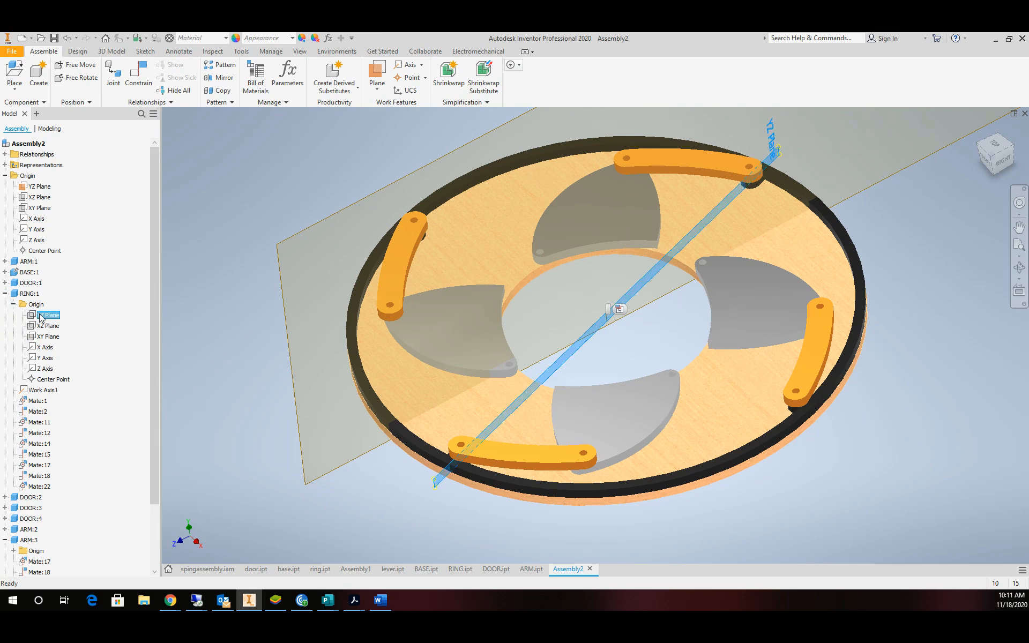
right_click(40, 316)
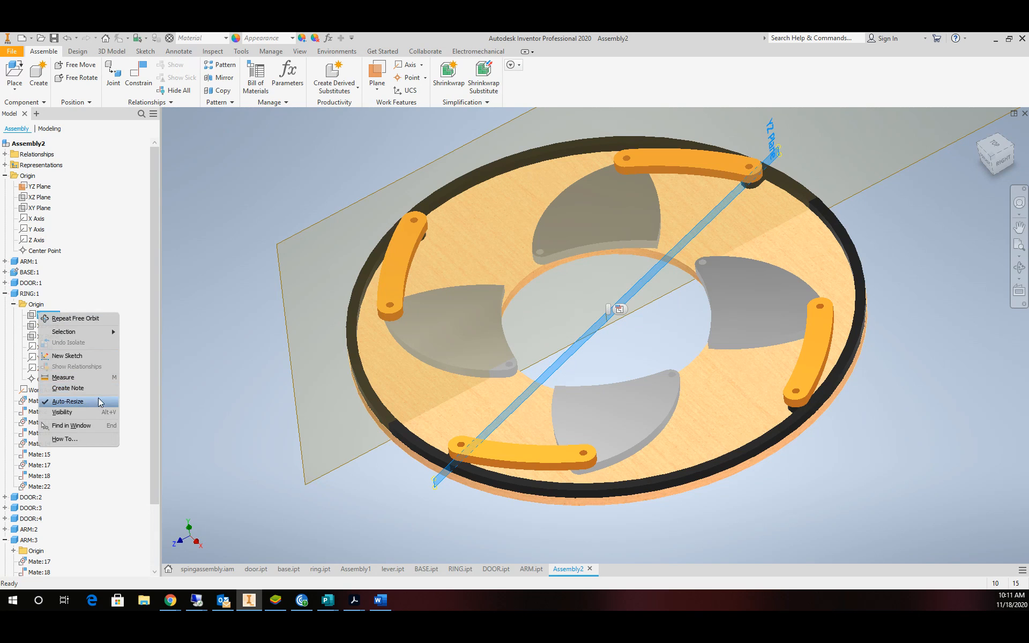
click(78, 412)
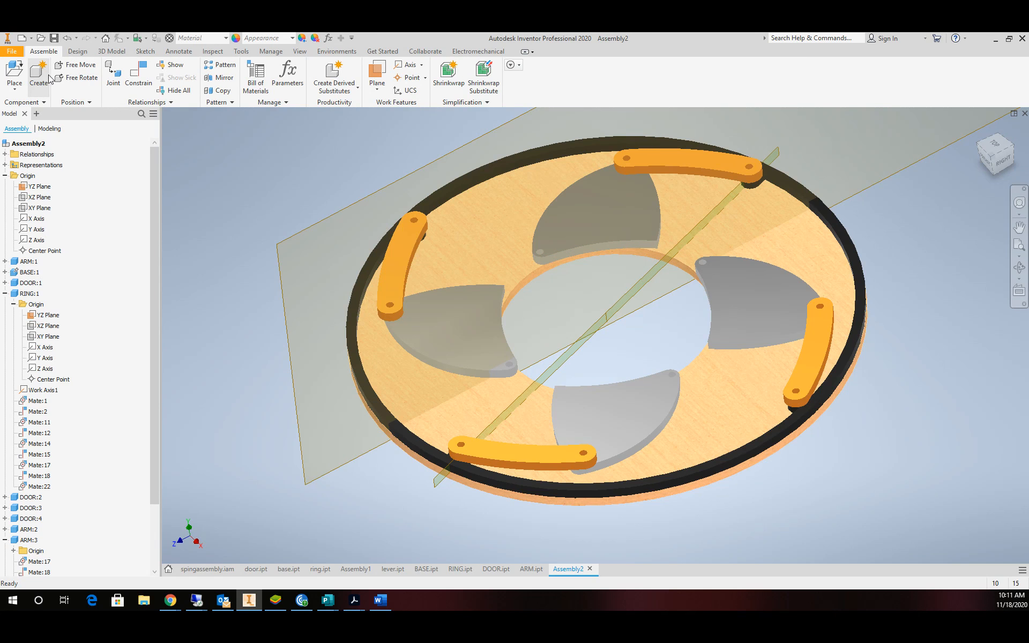
Add a 0° directed Angle constraint between the assembly YZ Plane and the ring's YZ Plane.
click(137, 75)
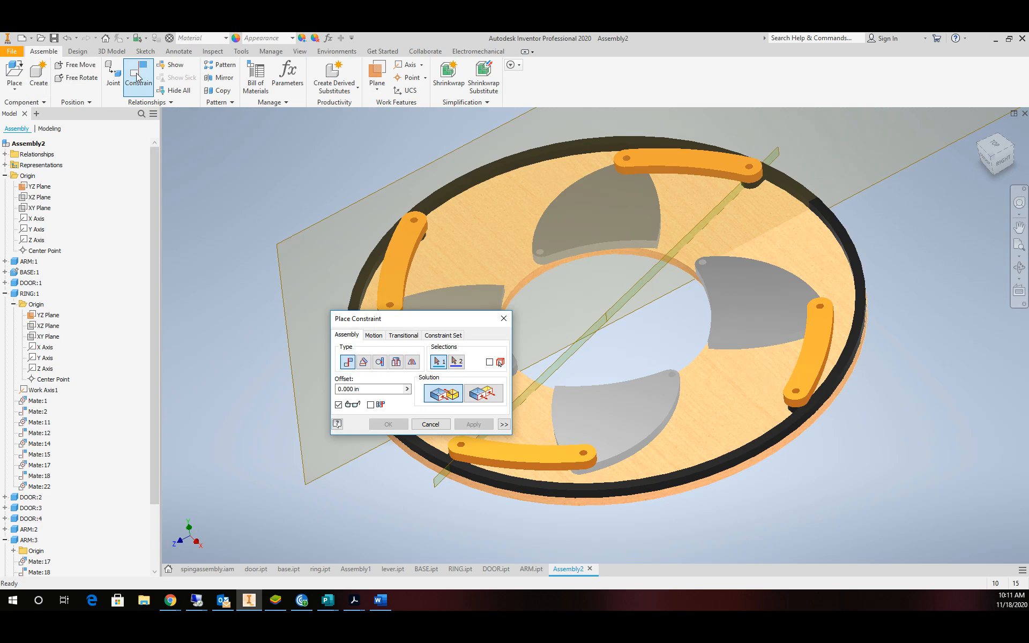
click(364, 362)
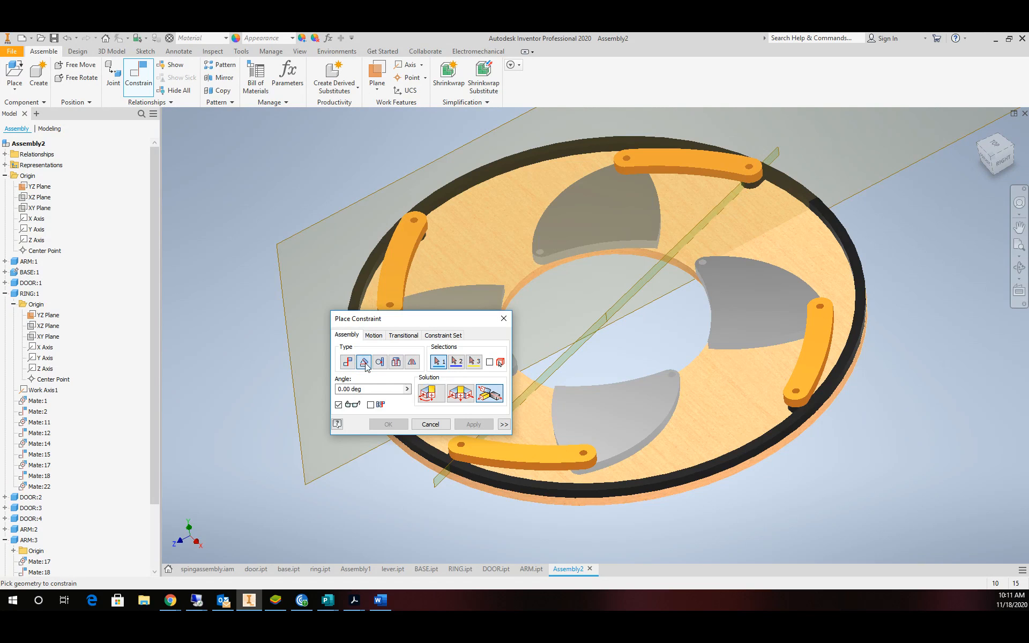
click(429, 396)
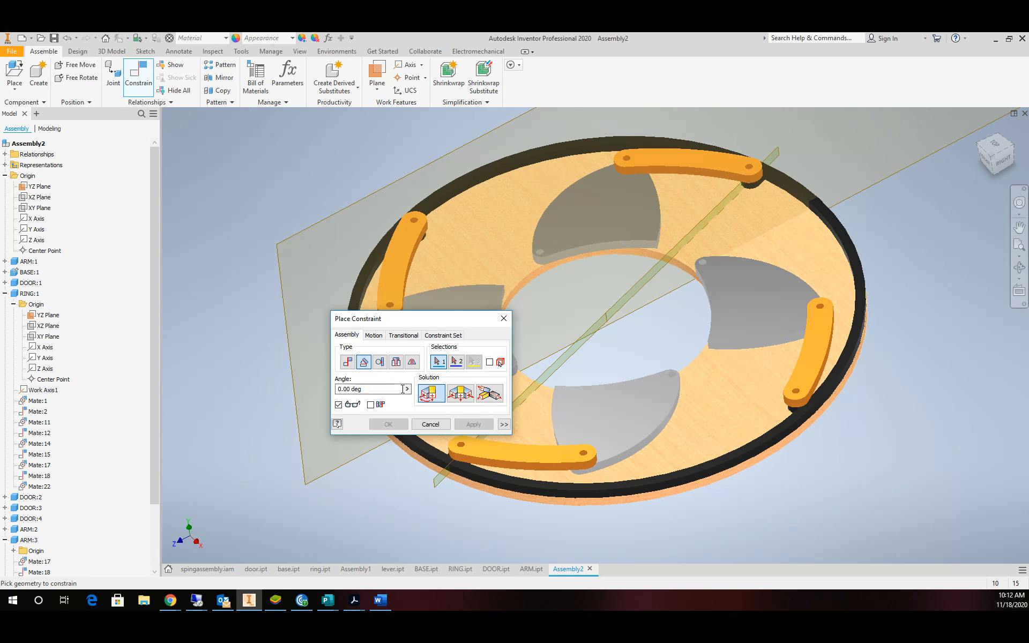
click(371, 405)
drag(399, 325, 201, 115)
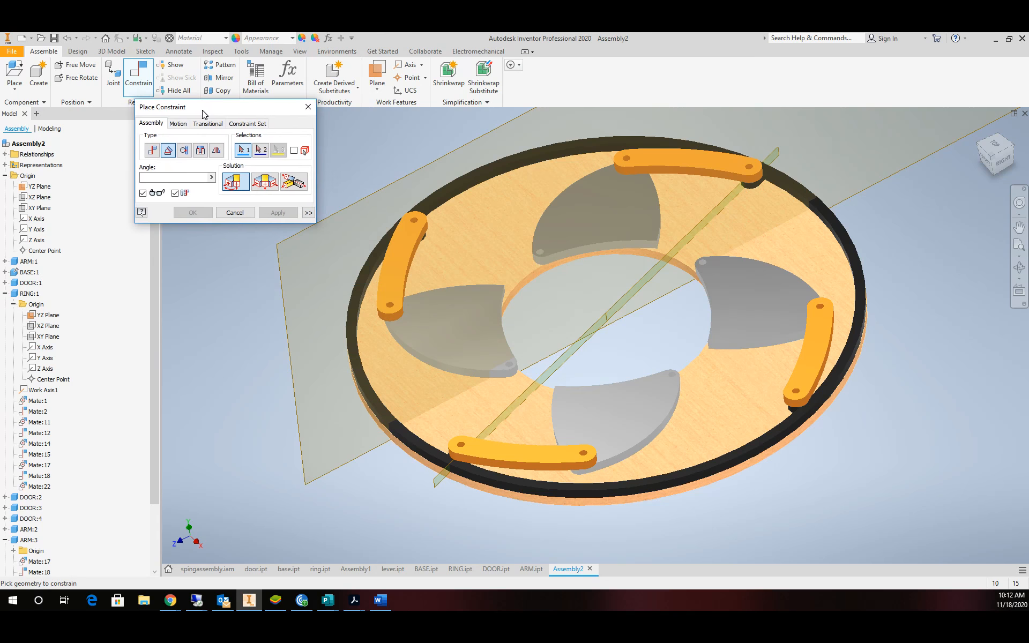
click(373, 199)
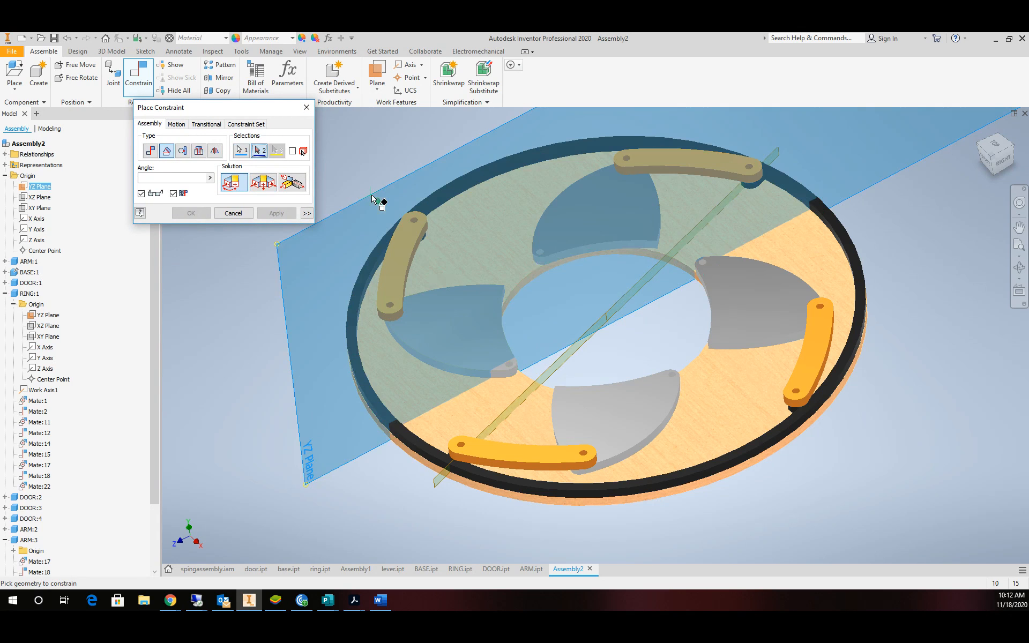
click(569, 359)
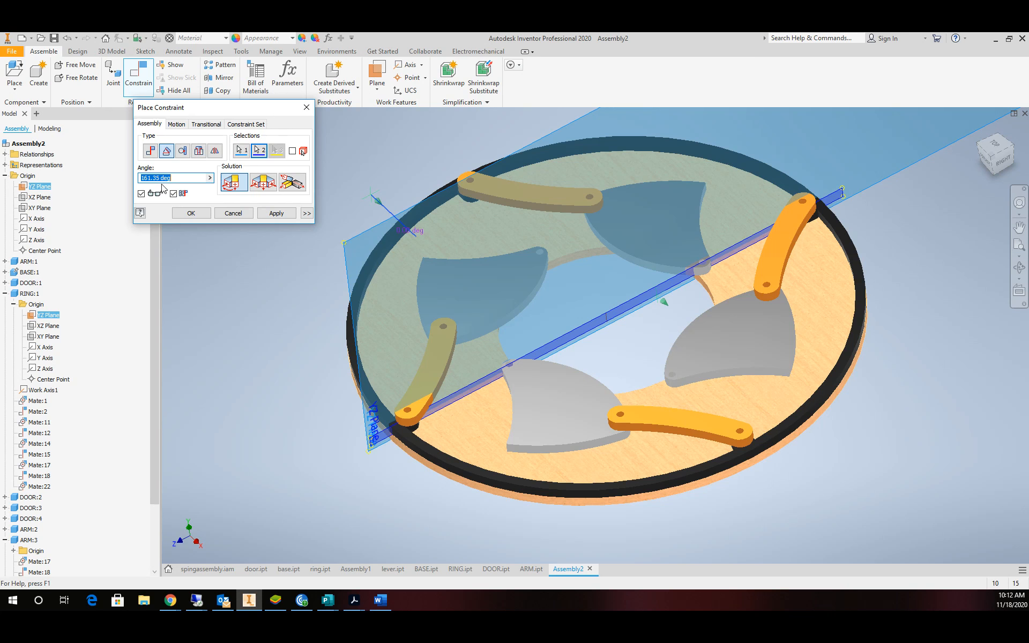
click(173, 194)
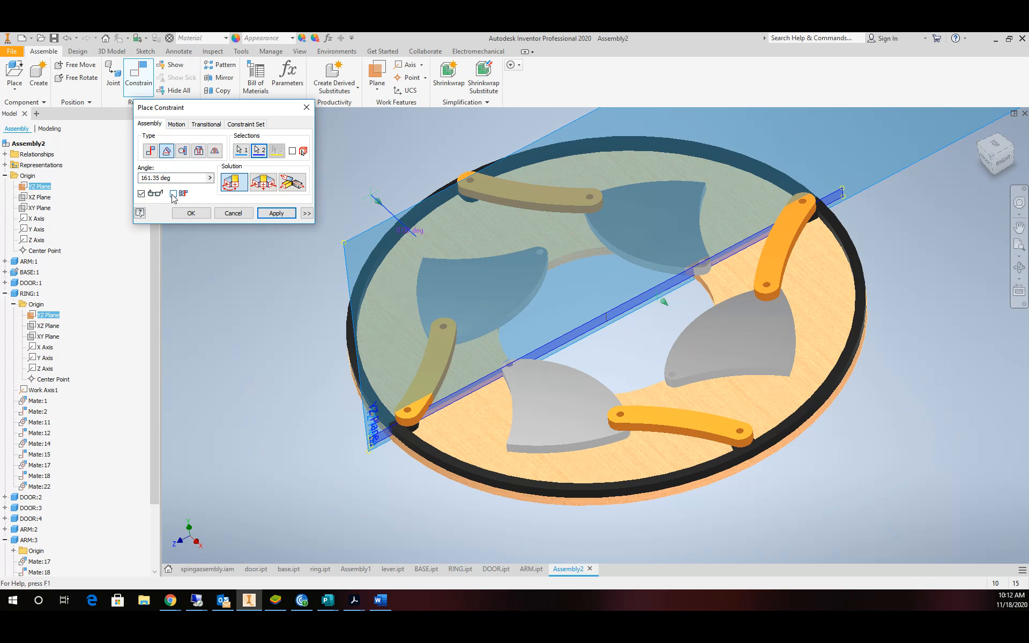
triple_click(175, 178)
text(0)
click(191, 212)
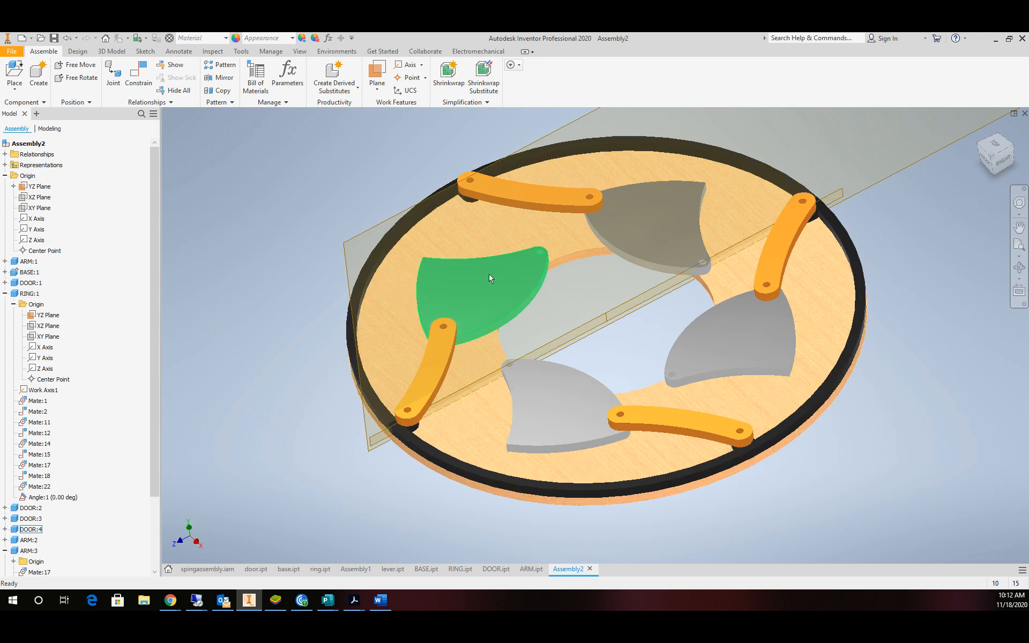
Try dragging a door by hand, then inspect Angle:1's context menu.
drag(512, 280, 515, 285)
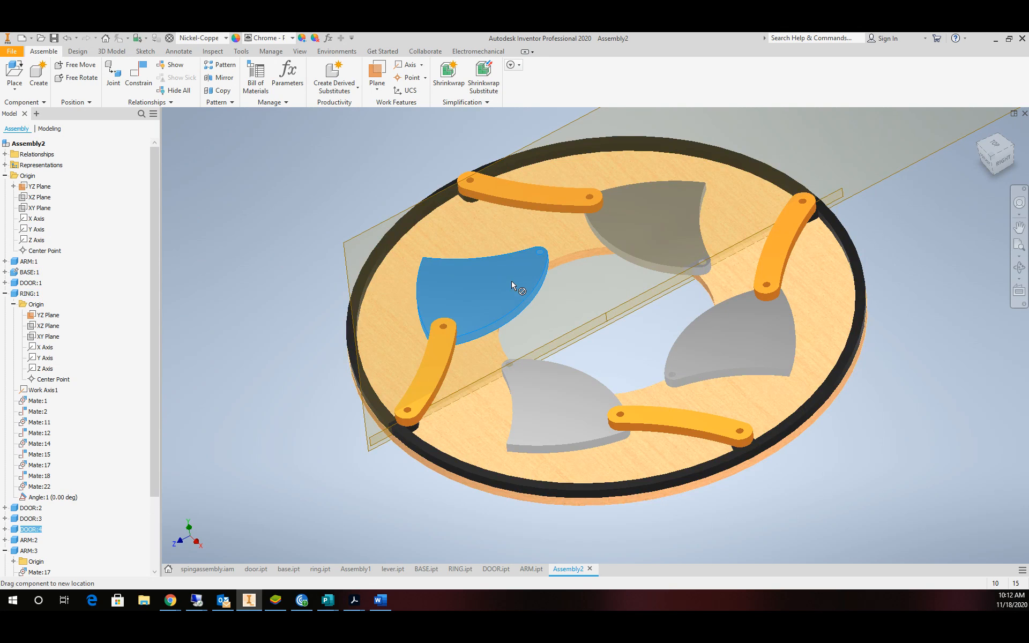
click(252, 326)
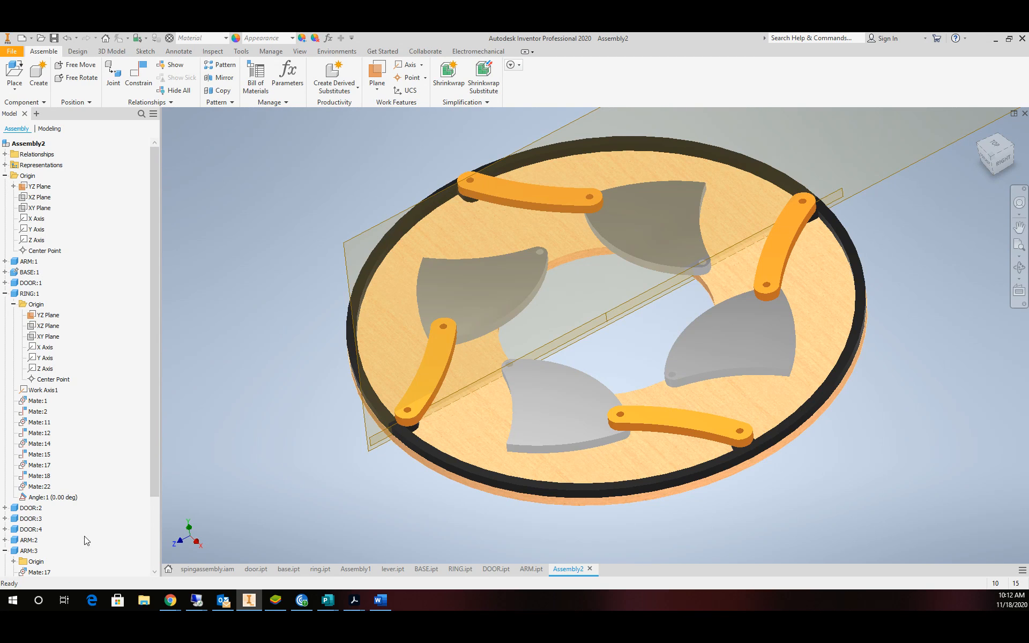
click(50, 500)
right_click(51, 501)
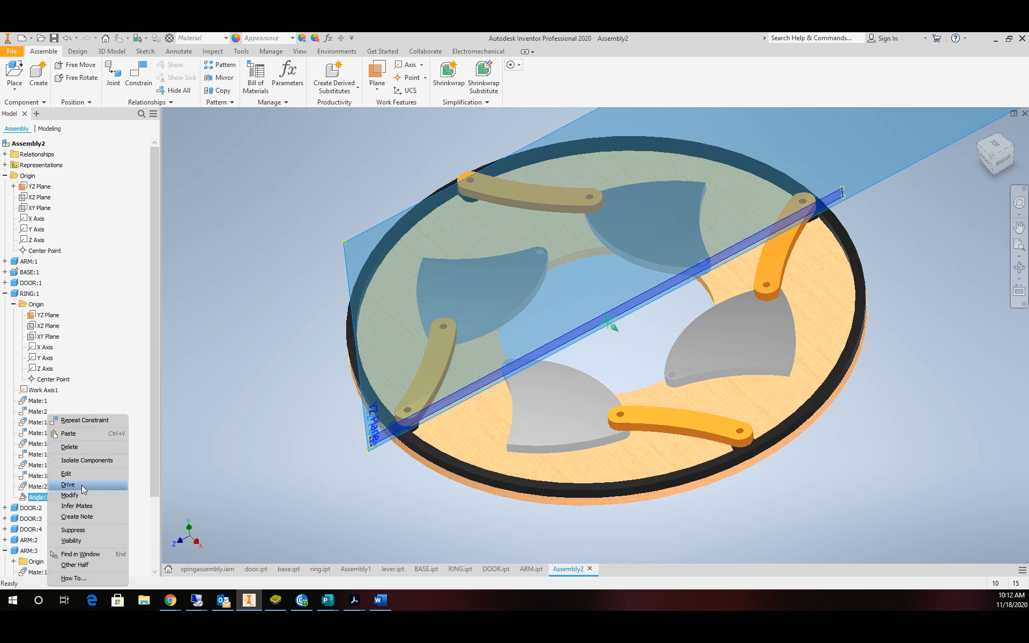
click(74, 542)
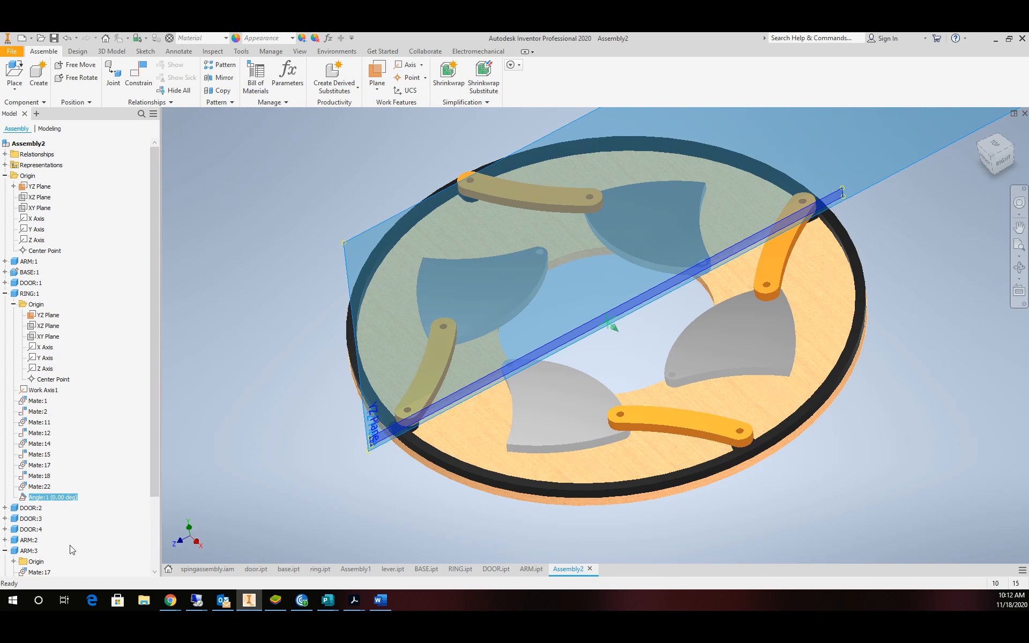
Change Angle:1 to 45°, cancel the unsolvable result, and delete the constraint.
click(44, 498)
double_click(42, 497)
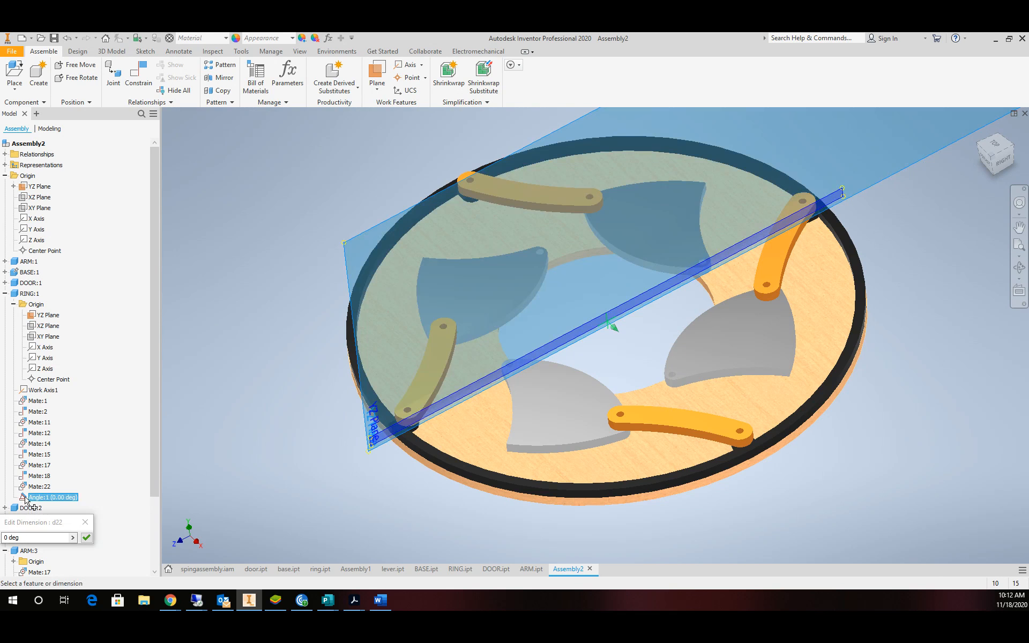
drag(29, 534, 2, 538)
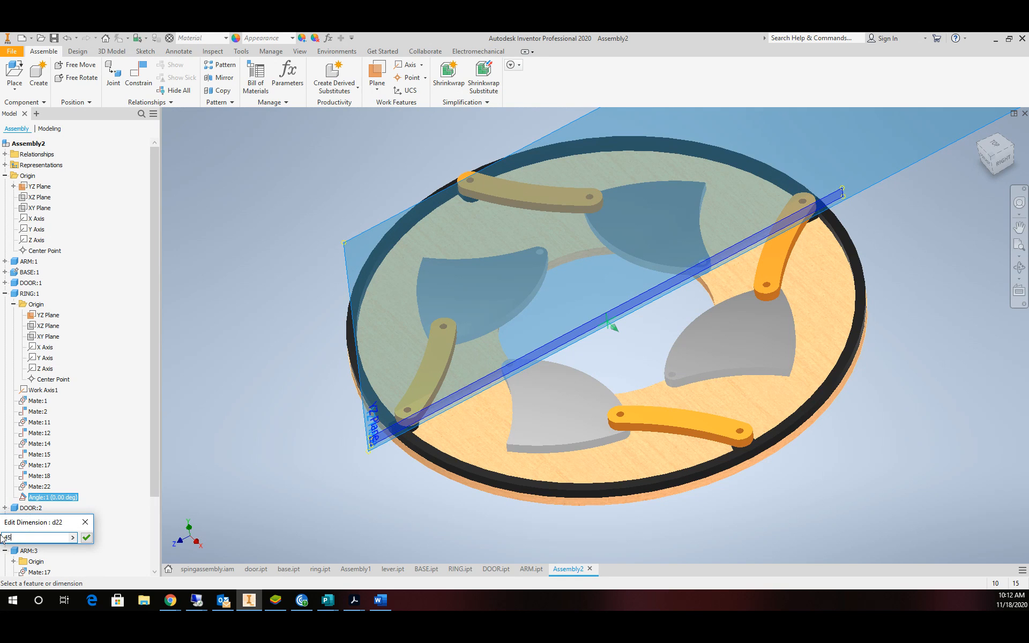
text(45)
key(Return)
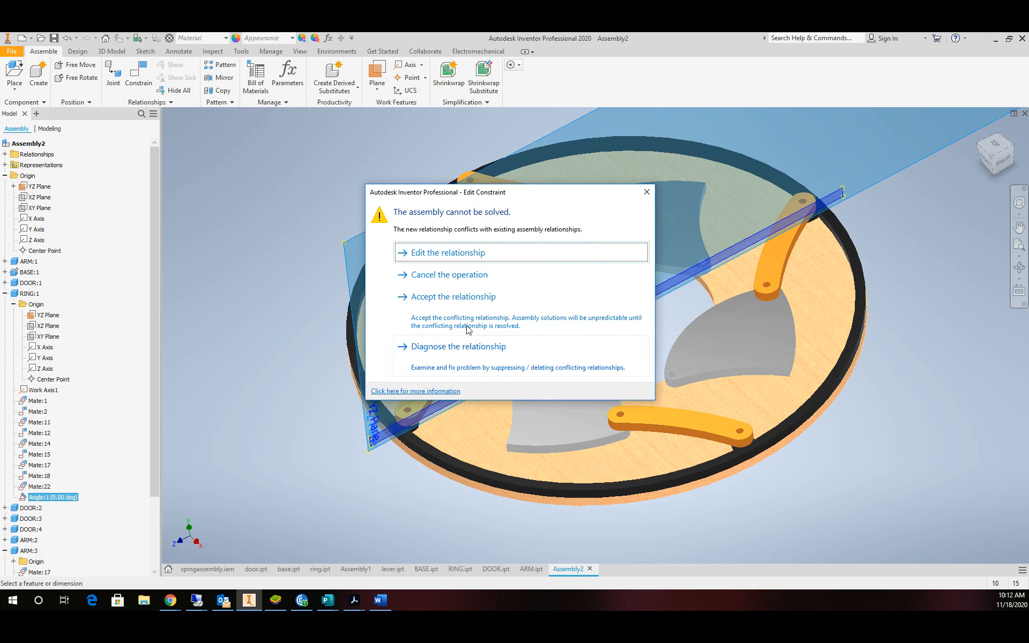
click(449, 275)
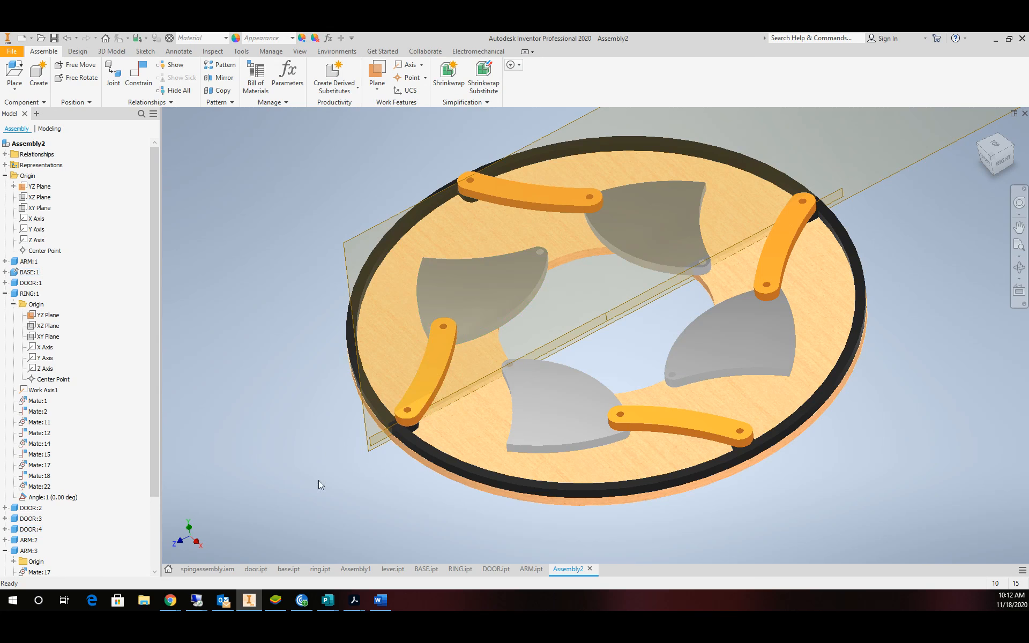
right_click(54, 500)
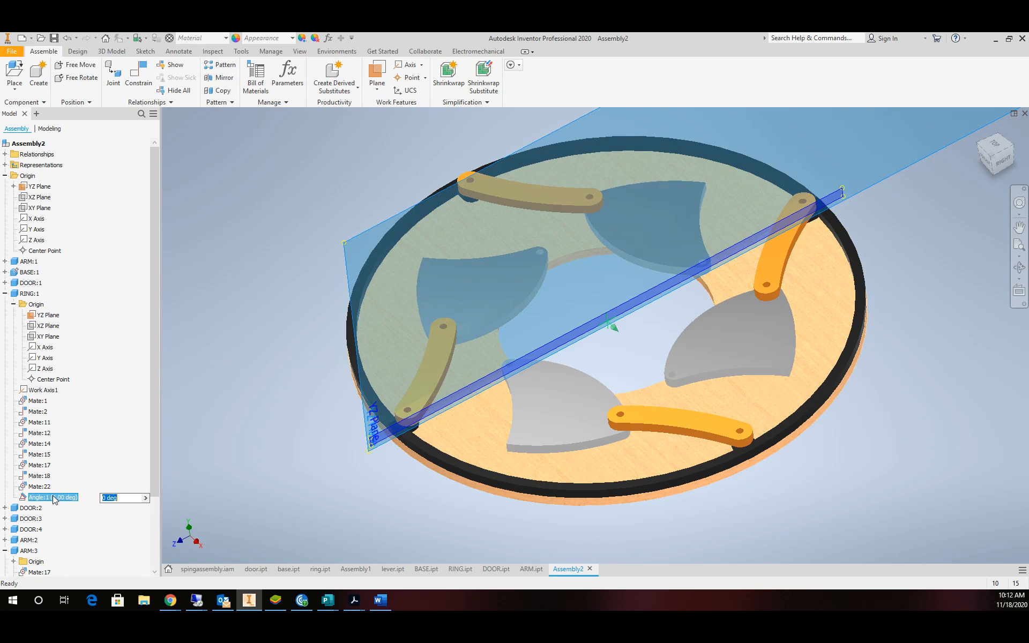
click(88, 448)
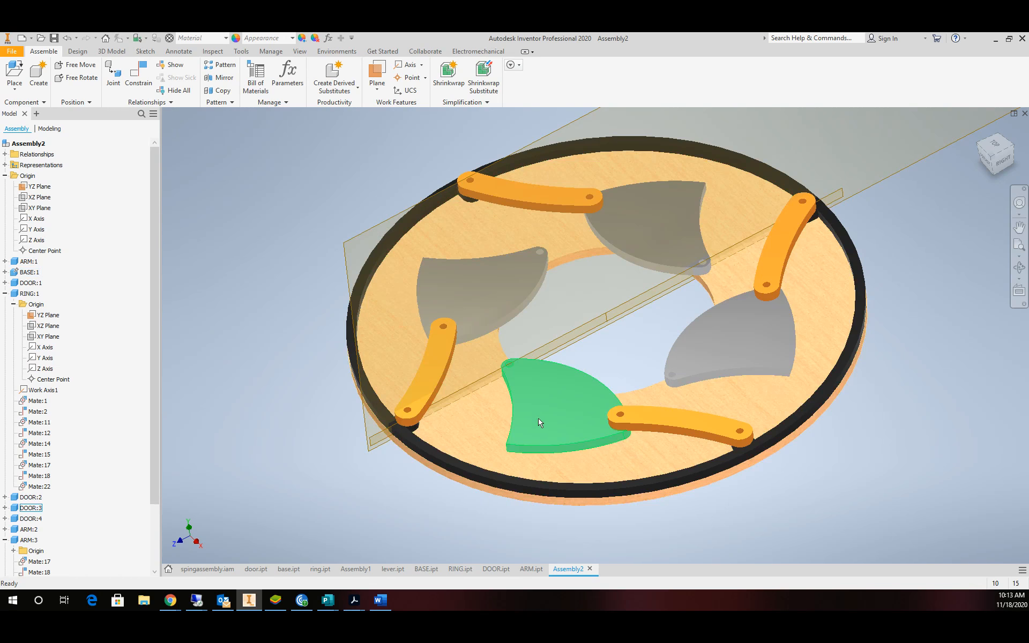
Drag DOOR:3 to swing the linked doors and arms.
drag(540, 443, 613, 272)
scroll(479, 298, up, 6)
scroll(479, 298, down, 4)
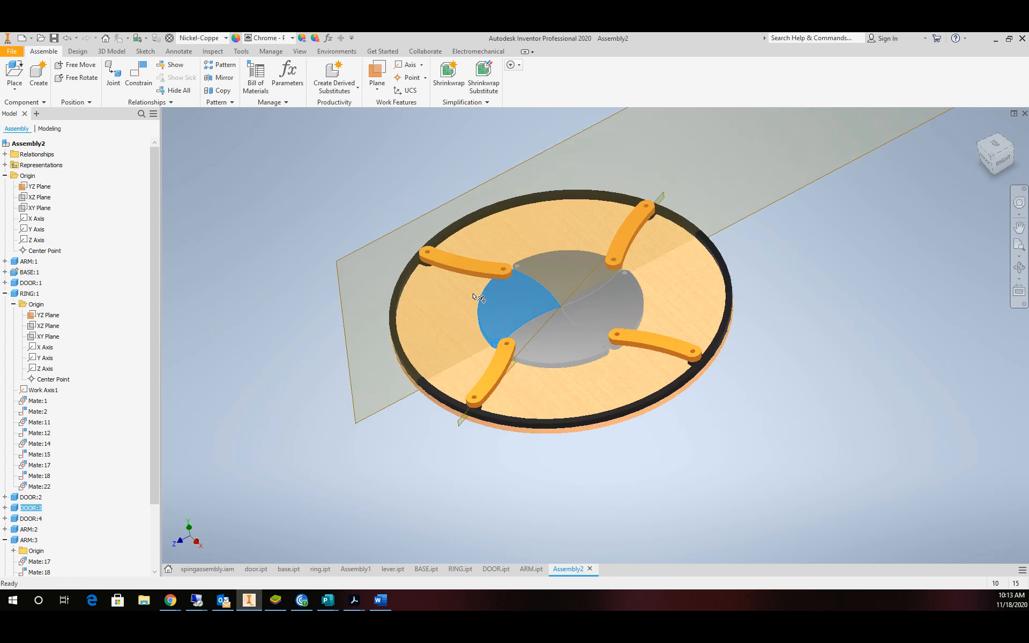
scroll(479, 297, up, 3)
scroll(479, 298, down, 4)
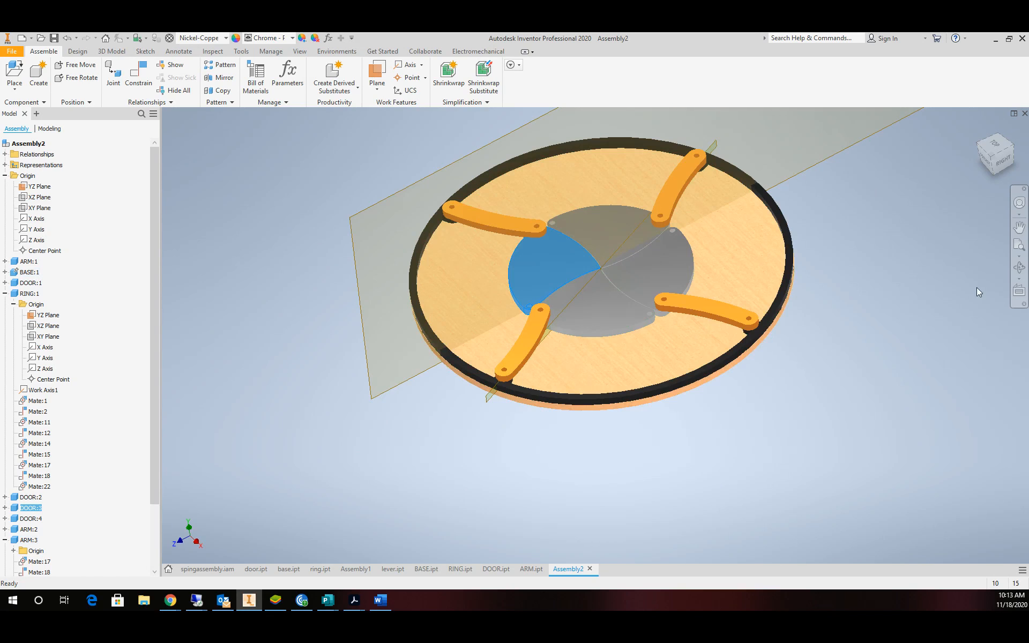
Orbit to an edge-on view and hide the assembly's YZ work plane.
click(1019, 267)
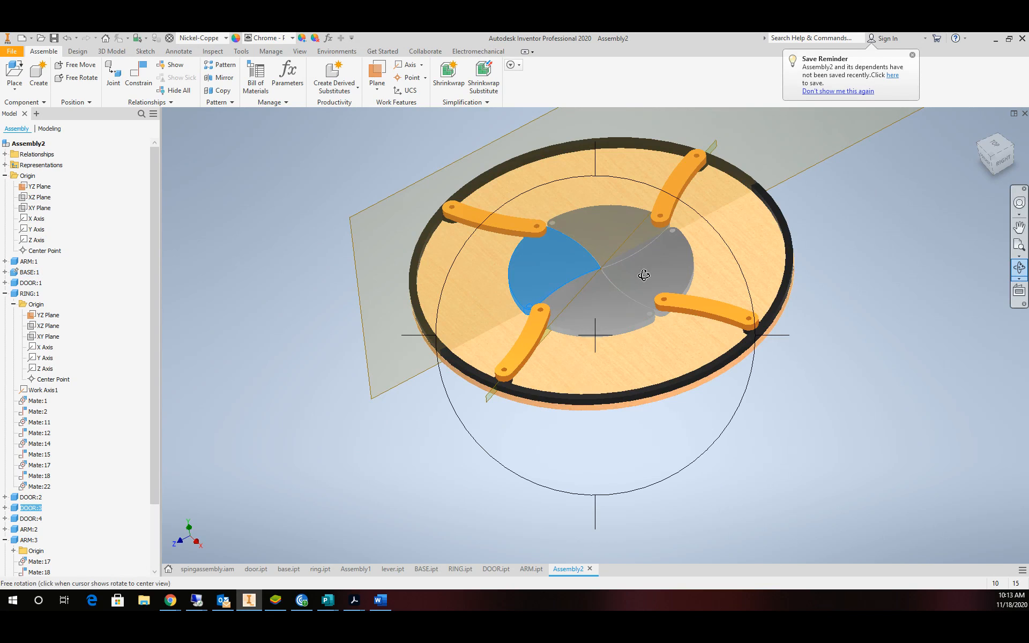
drag(567, 307, 611, 317)
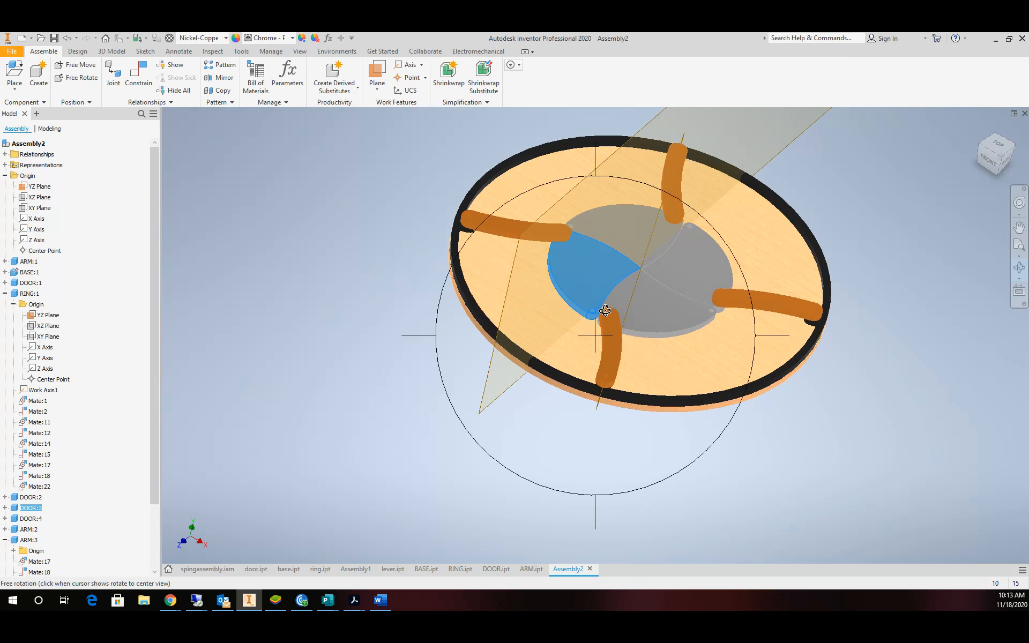
key(Escape)
click(39, 187)
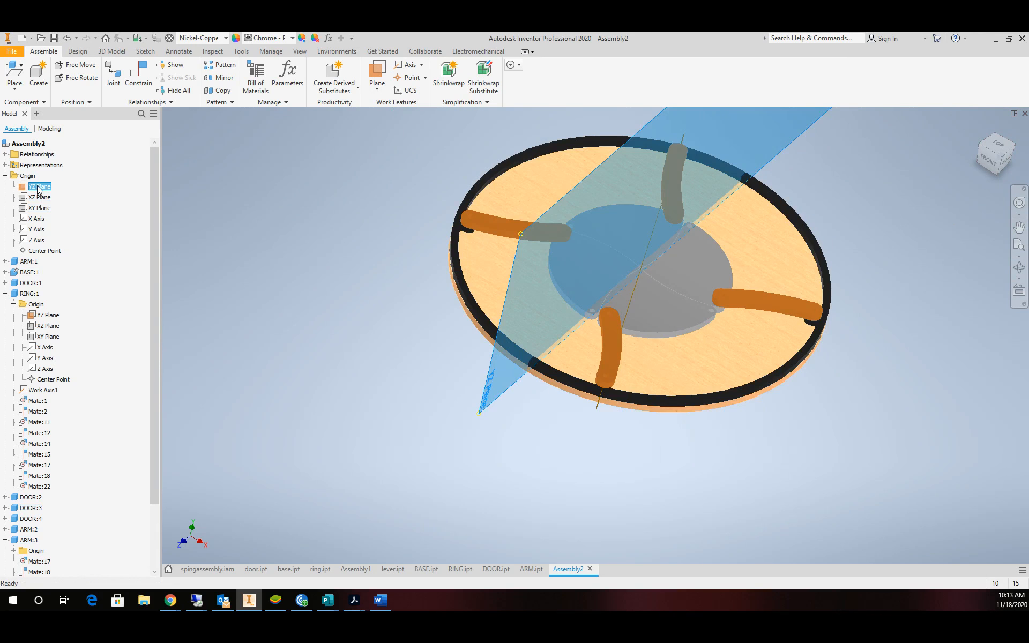
right_click(39, 188)
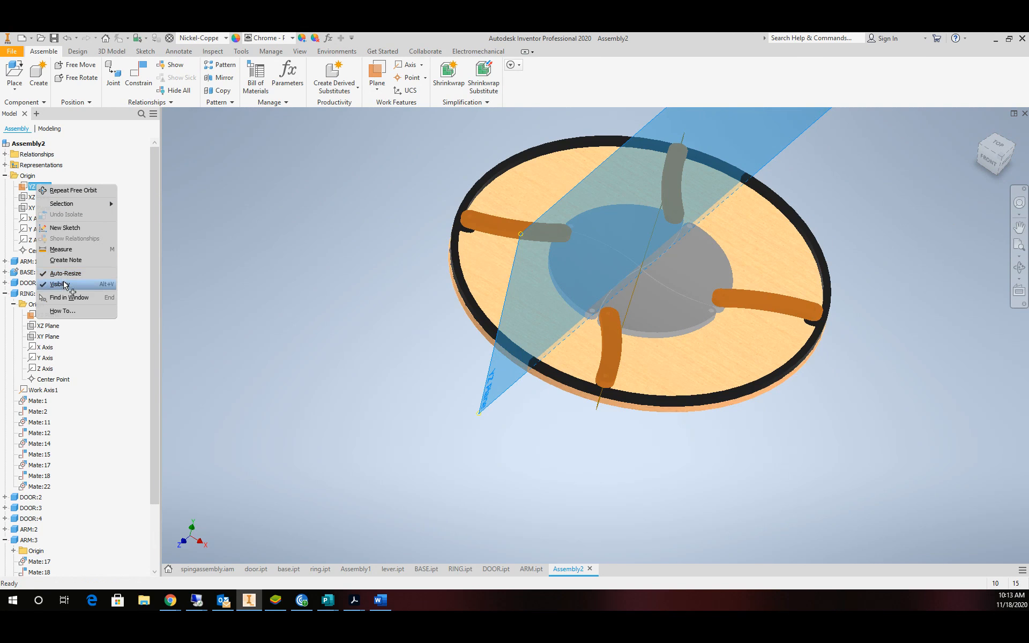
click(60, 284)
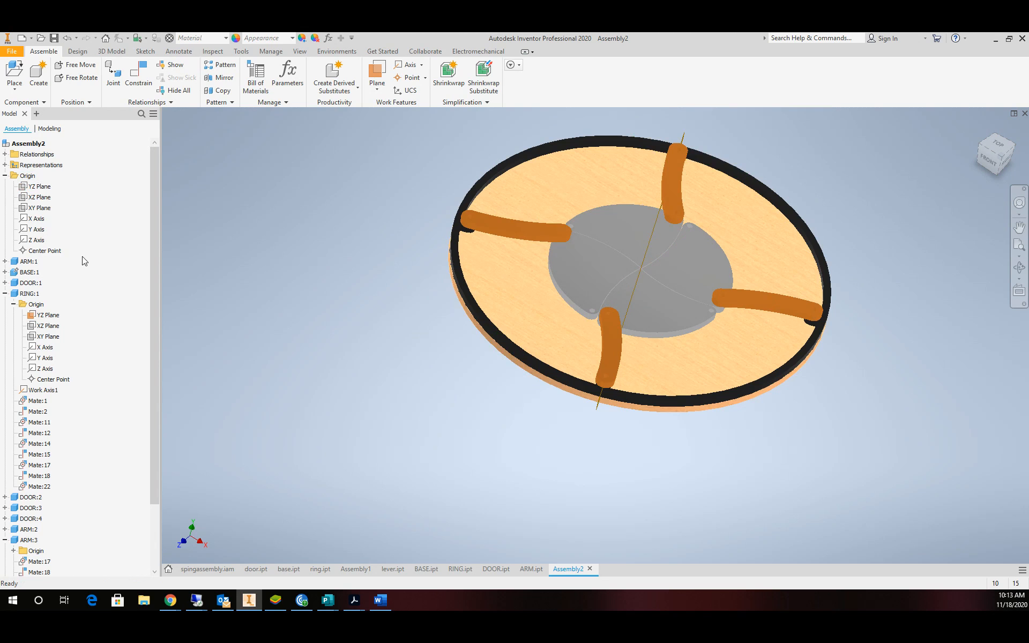
scroll(538, 290, down, 4)
scroll(697, 252, up, 6)
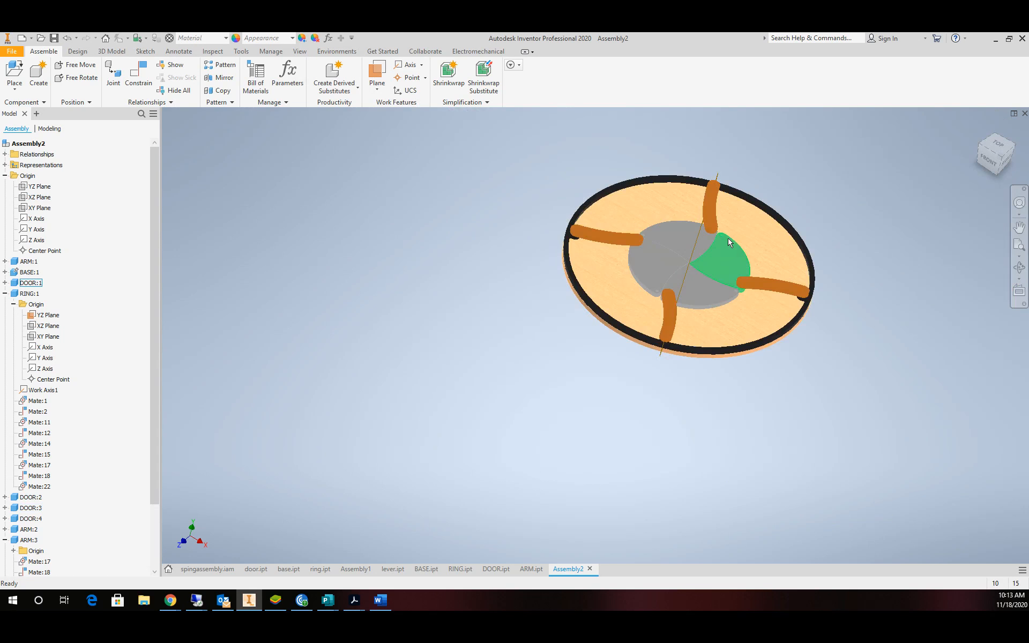
scroll(718, 237, down, 3)
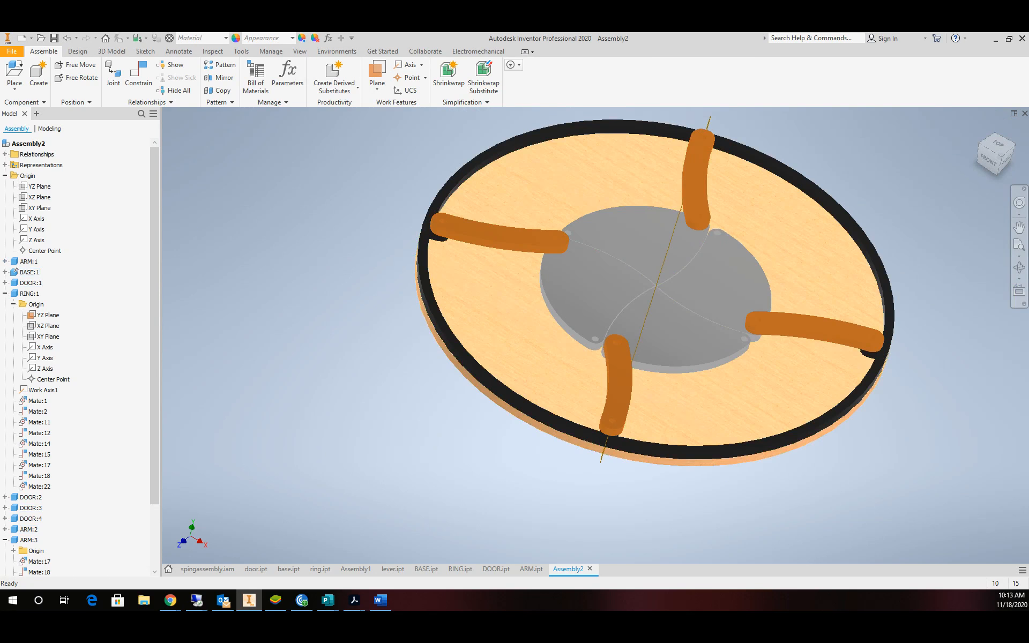
Show the YZ Plane of BASE:1 from its Origin folder.
click(5, 272)
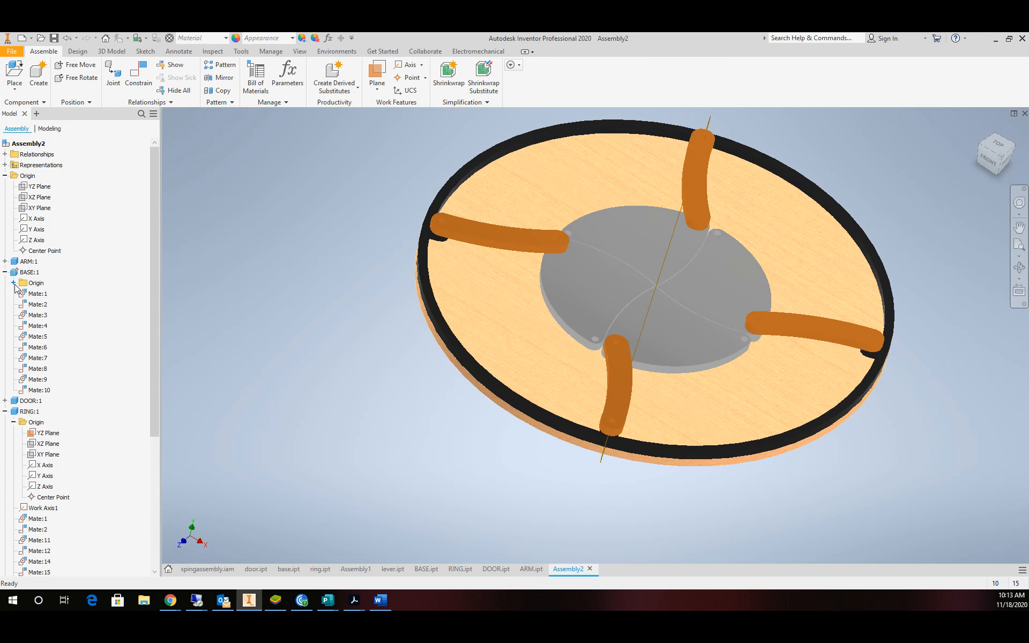
click(14, 283)
click(49, 294)
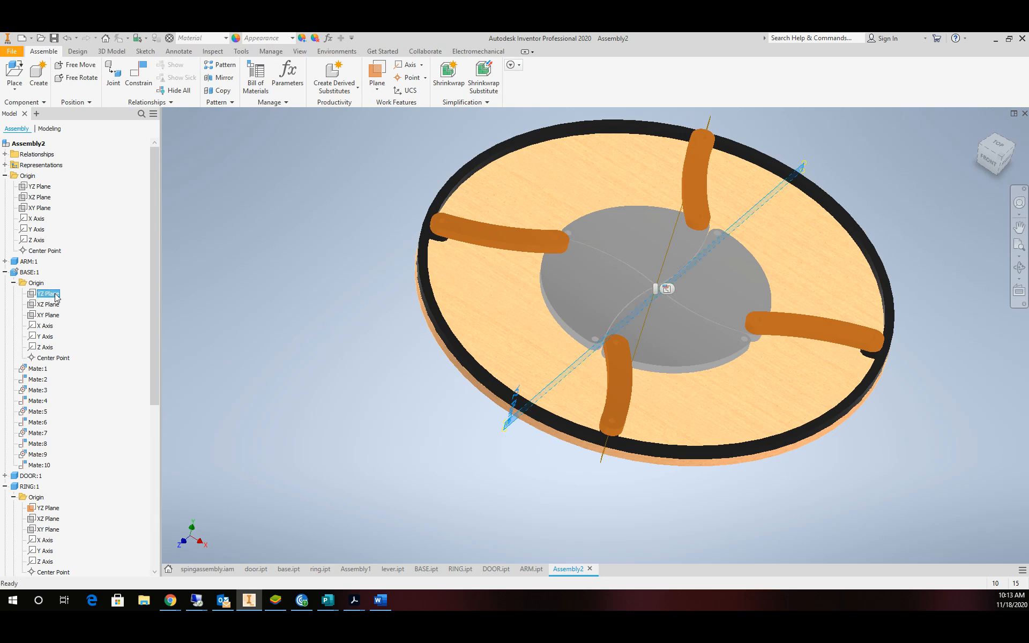
right_click(56, 297)
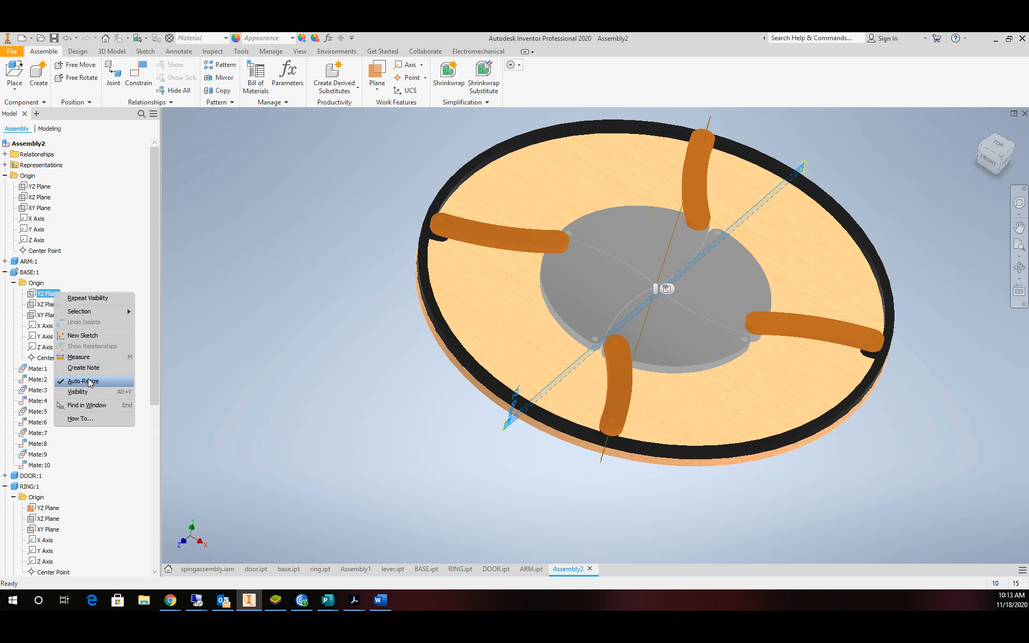
click(95, 393)
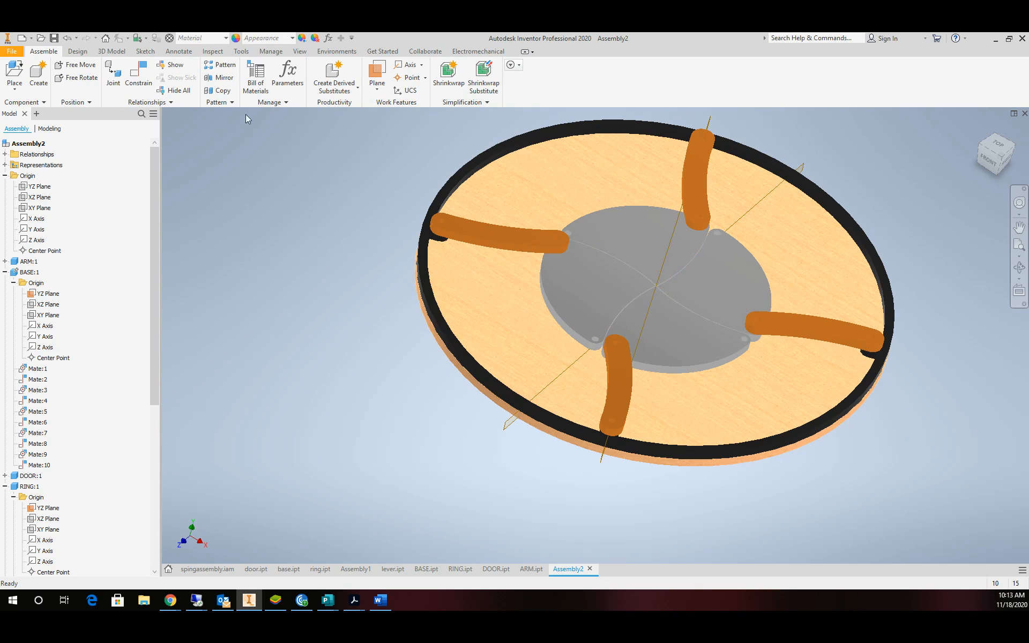
Constrain the BASE:1 and RING:1 YZ planes with a 0° directed angle.
click(135, 76)
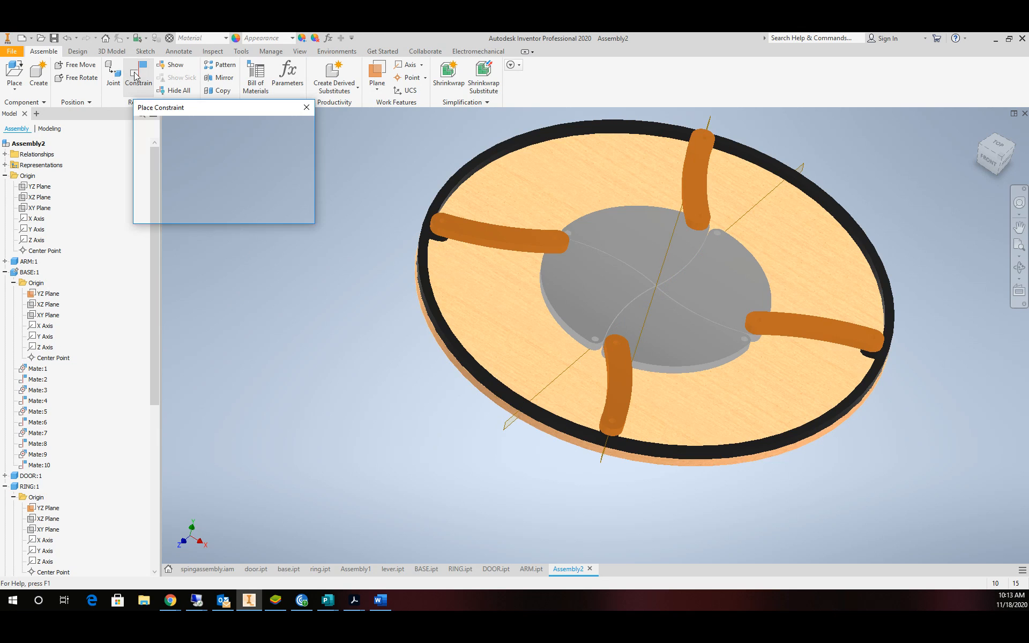
click(166, 151)
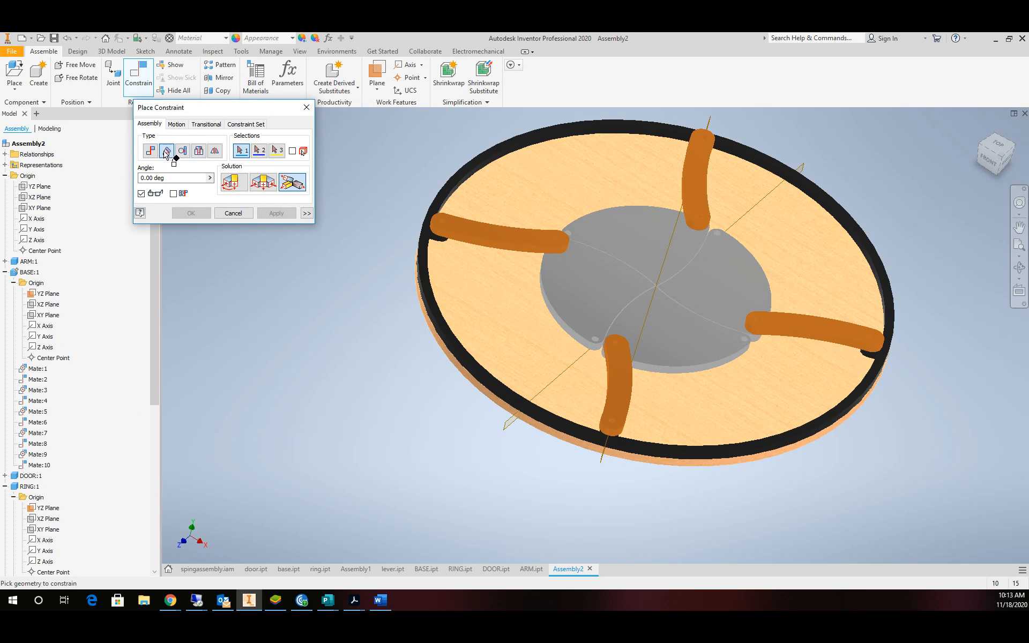
click(234, 183)
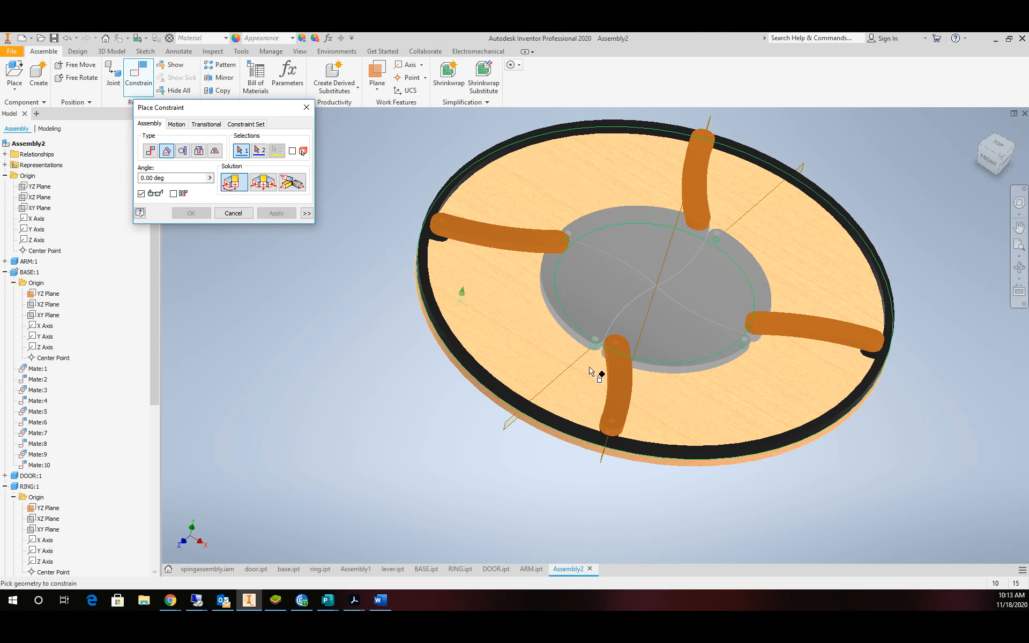
click(174, 194)
click(512, 437)
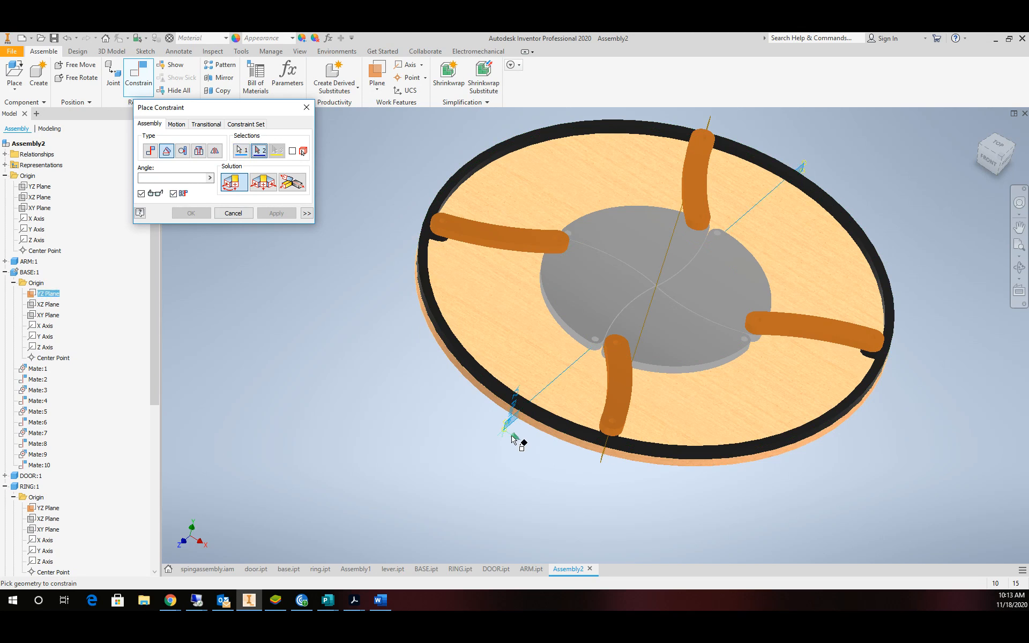
click(602, 459)
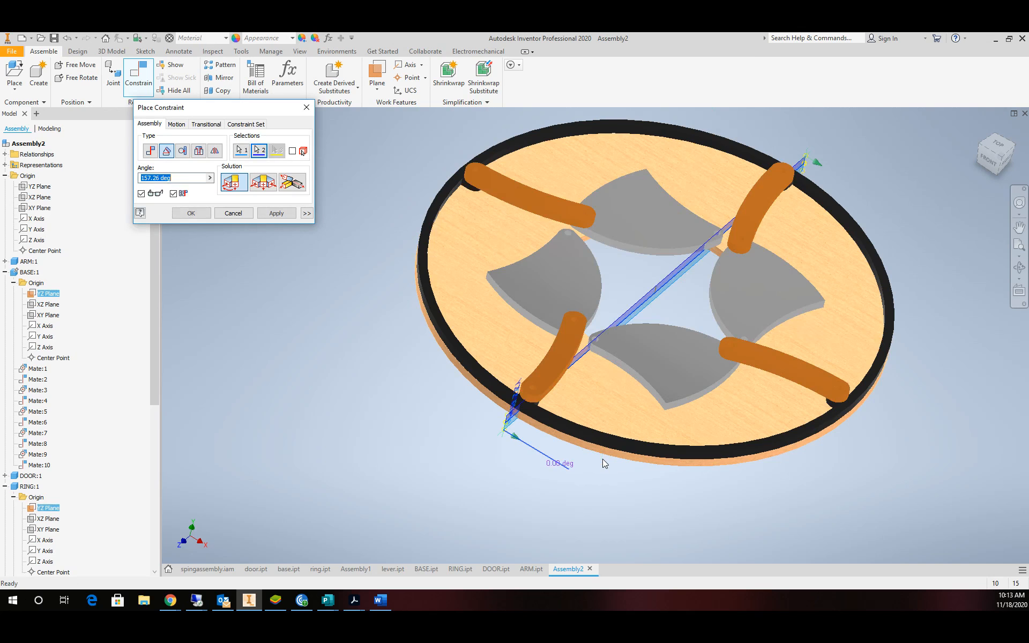
click(173, 193)
drag(179, 178, 133, 179)
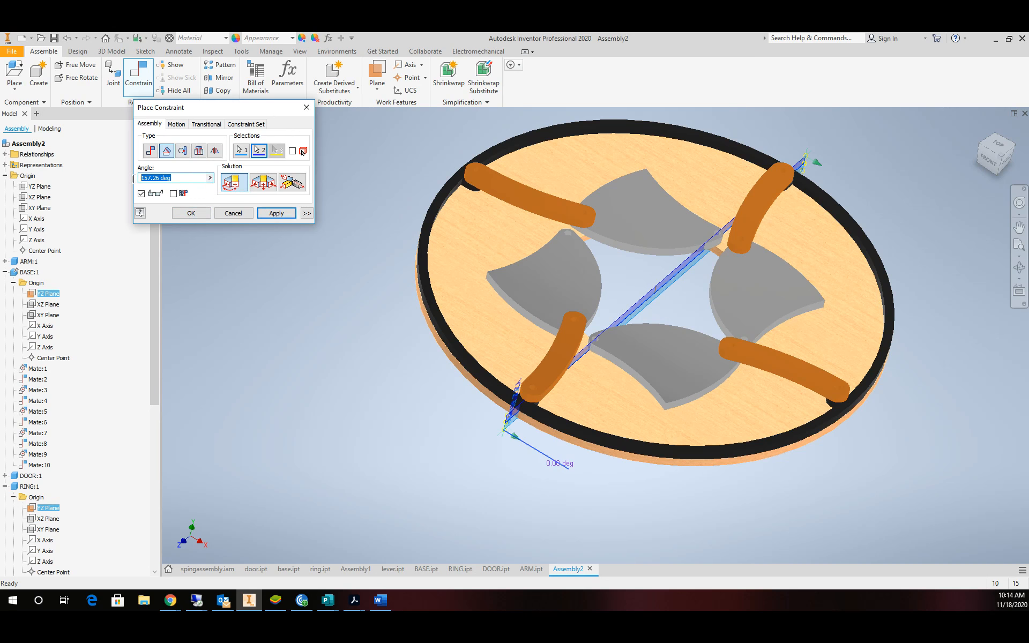
click(189, 213)
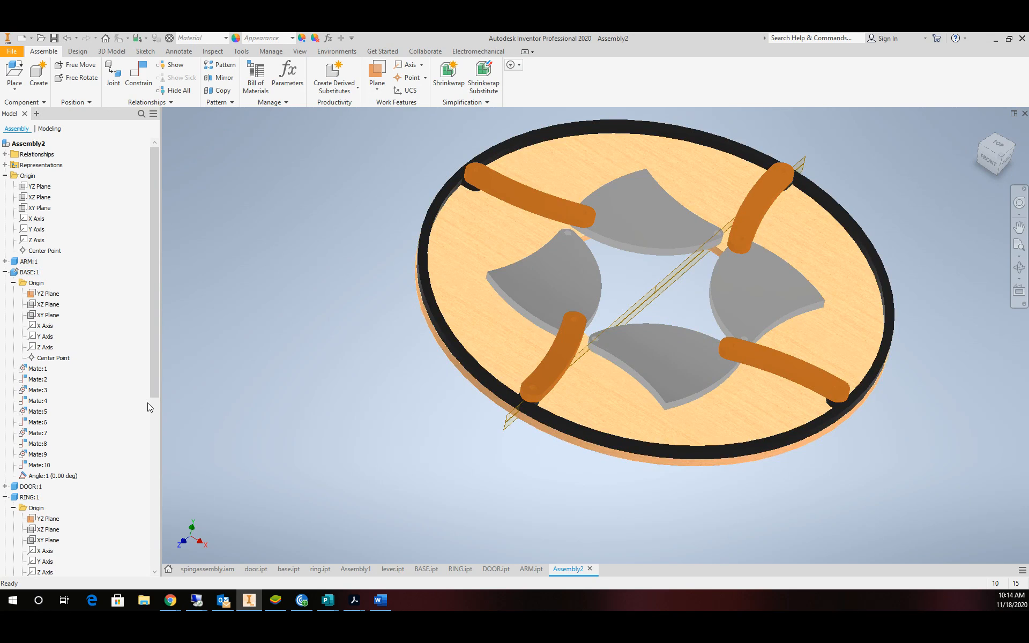
Try editing Angle:1 to 45°, cancel the unsolvable conflict, and reopen its options.
drag(155, 383, 153, 434)
double_click(52, 402)
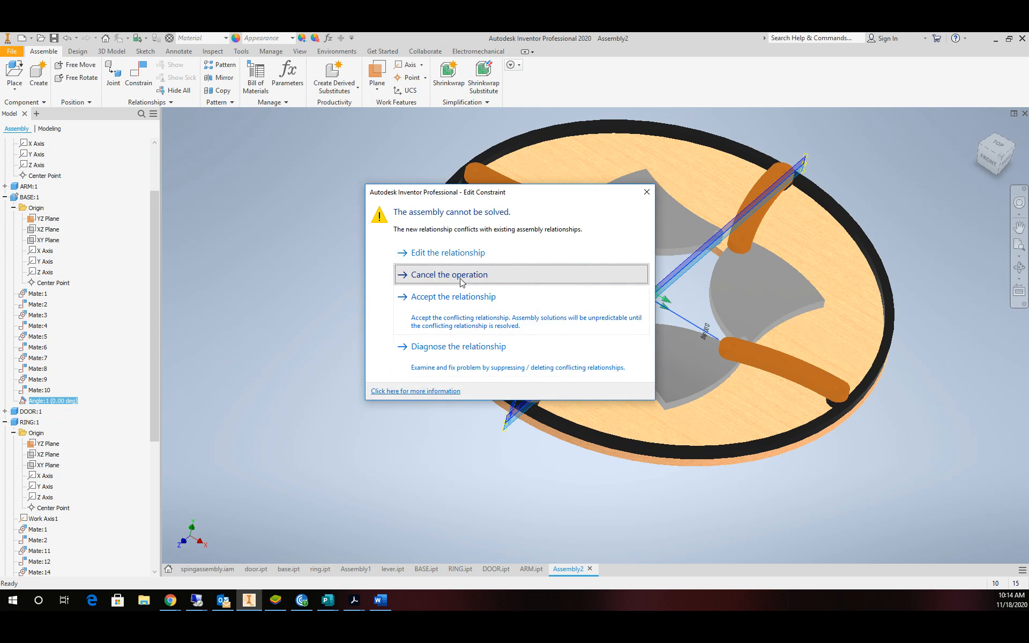
click(464, 280)
click(187, 390)
click(31, 405)
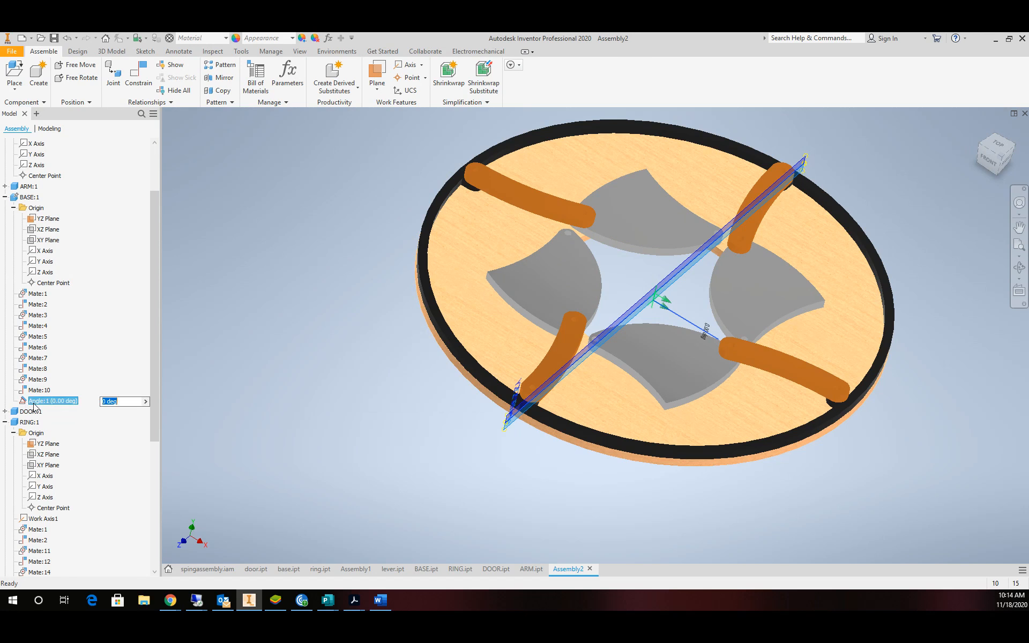
right_click(34, 405)
right_click(34, 406)
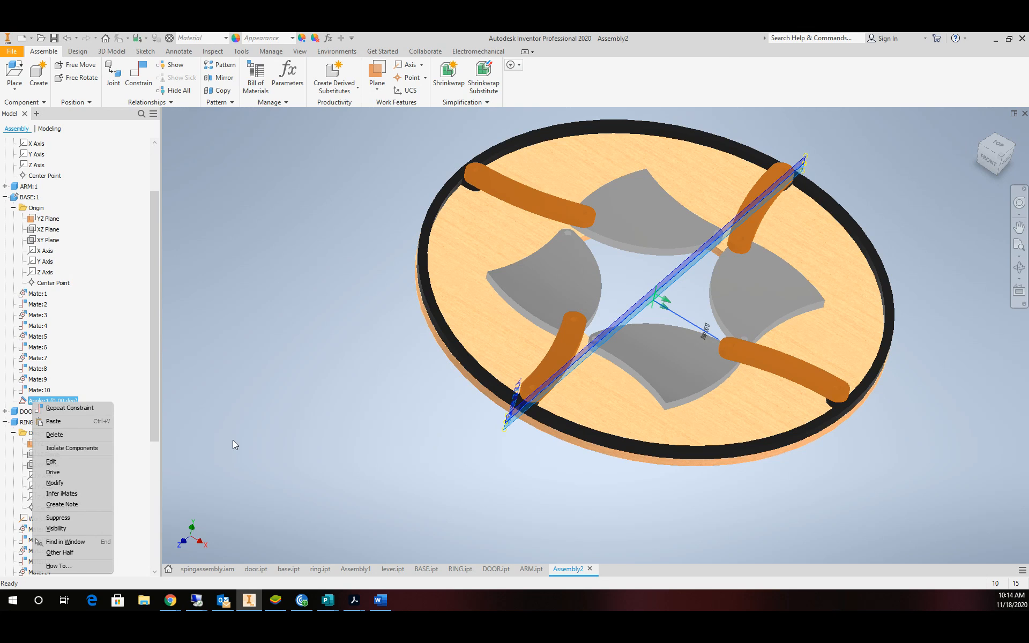
Open Drive for Angle:1 and dismiss the cannot-solve message from the first playback.
click(70, 472)
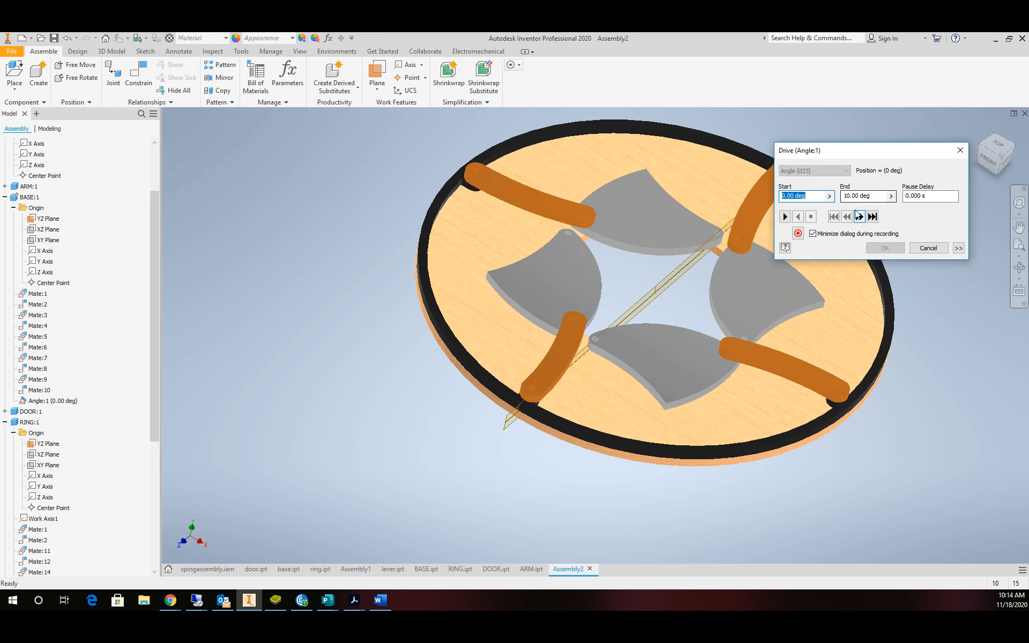
click(785, 216)
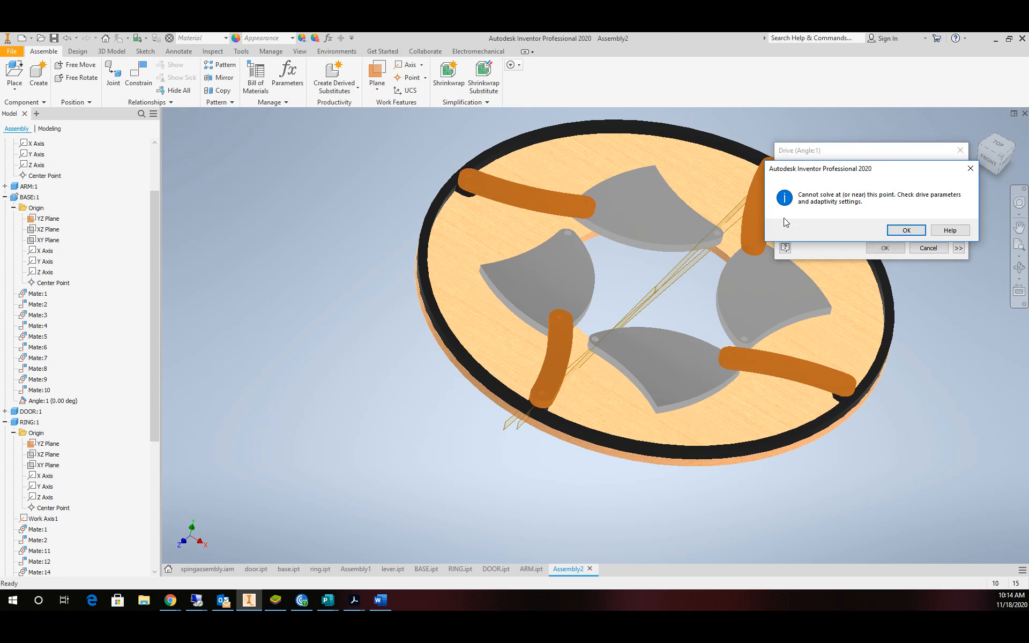
click(901, 230)
Set the drive end to -60° and play the iris doors open and back closed.
click(871, 197)
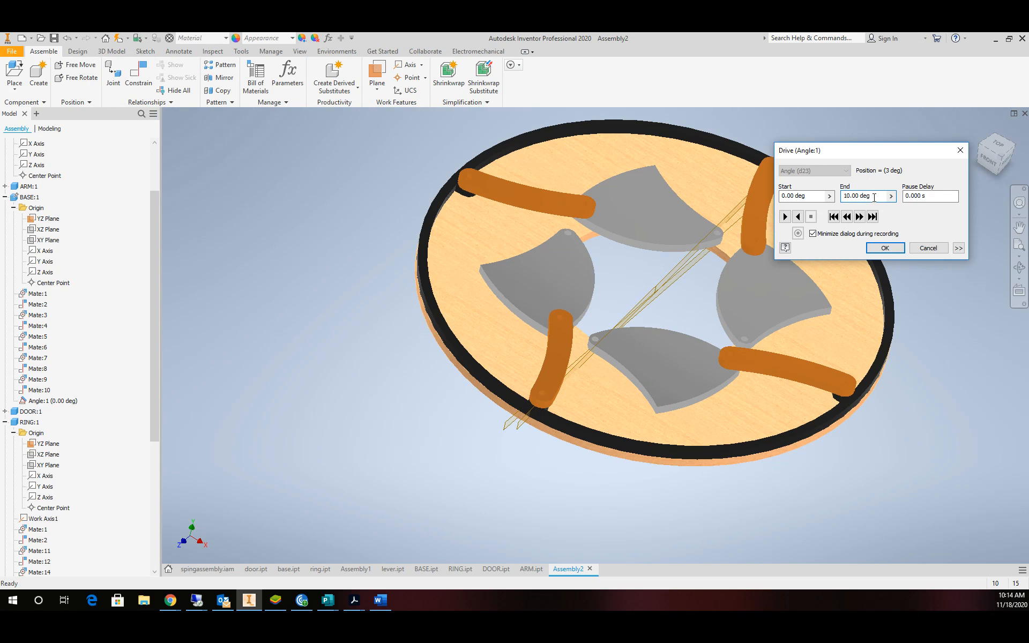
drag(874, 198, 836, 201)
text(-60)
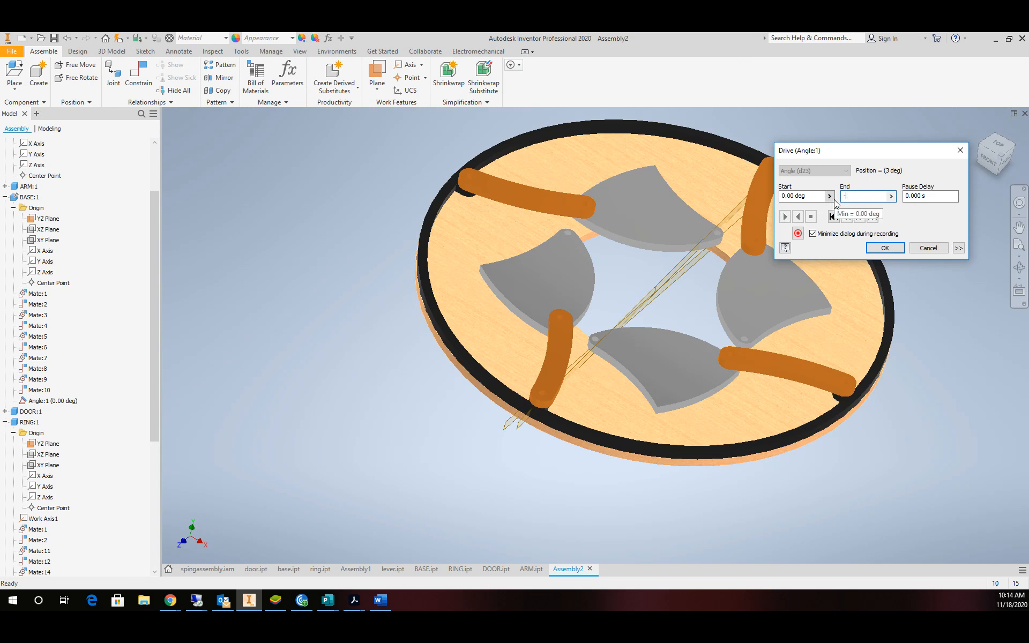
click(800, 218)
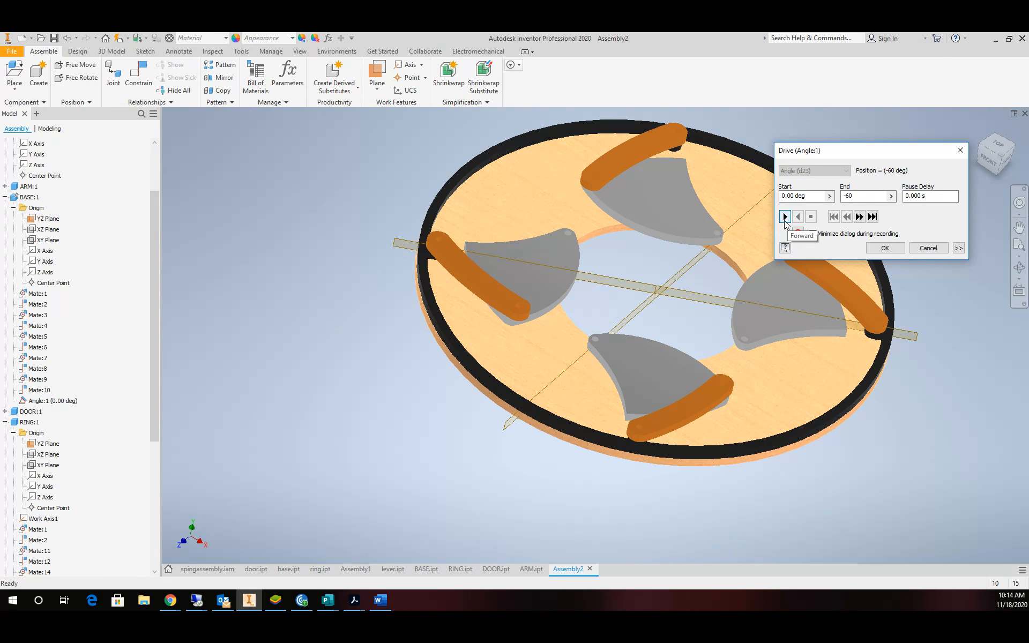
click(785, 217)
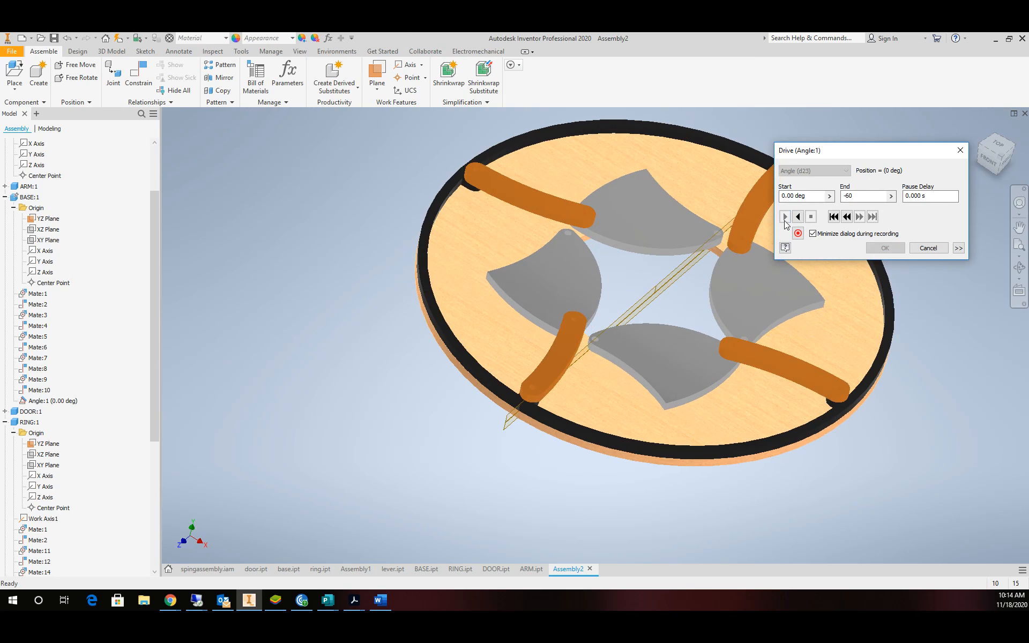
click(928, 248)
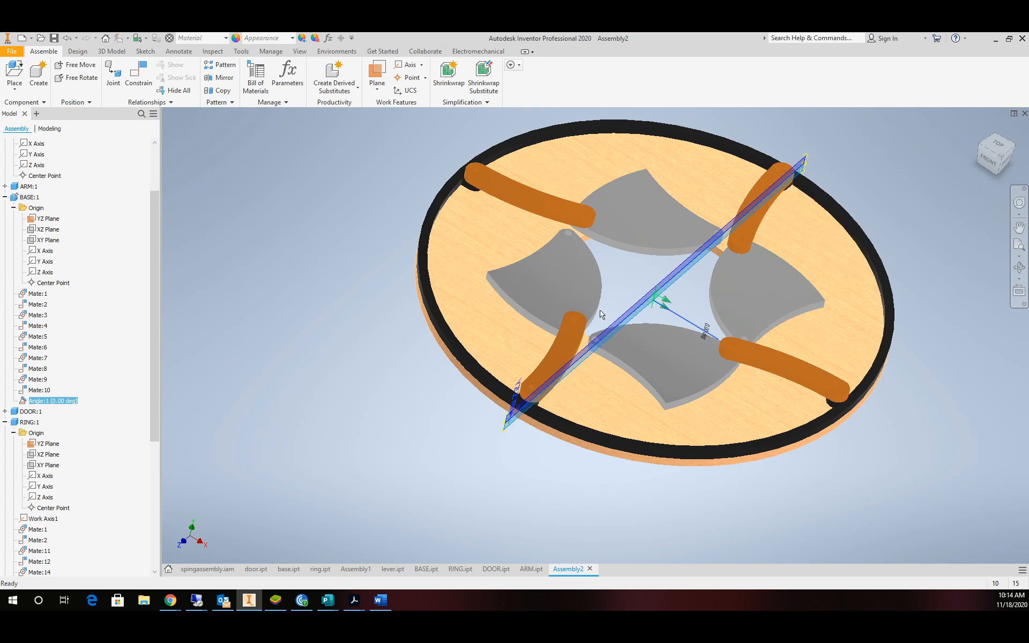
click(54, 402)
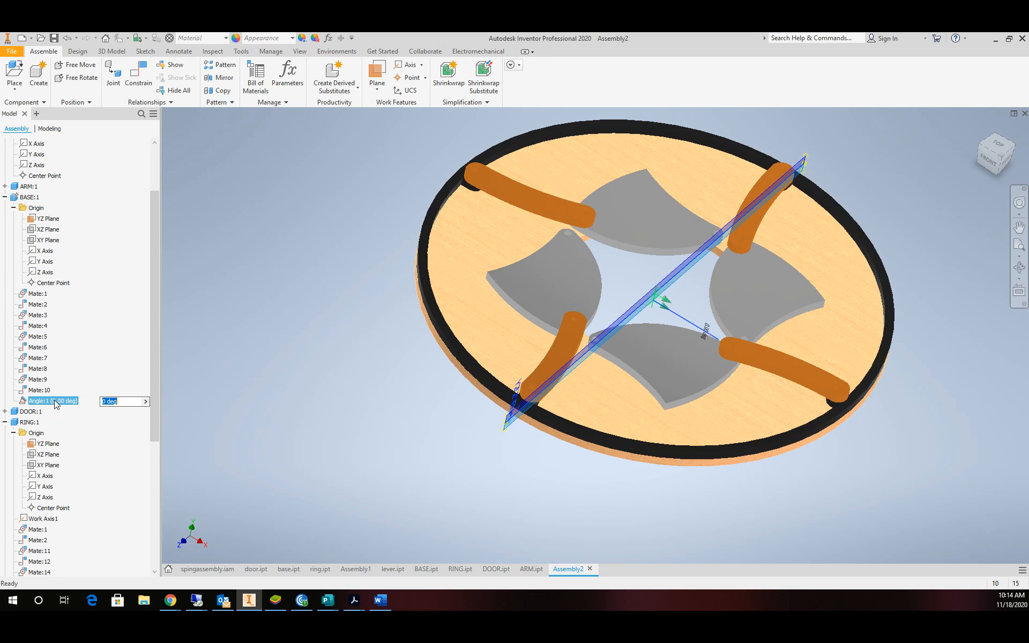
right_click(53, 404)
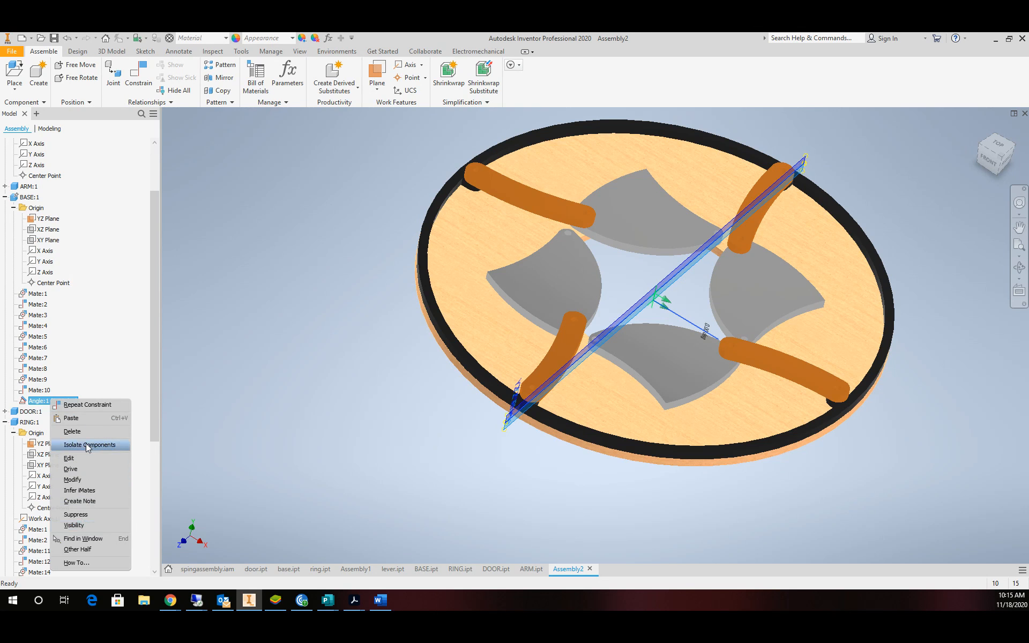
Delete Angle:1, then drag an arm and the ring to swing the iris doors open.
click(72, 431)
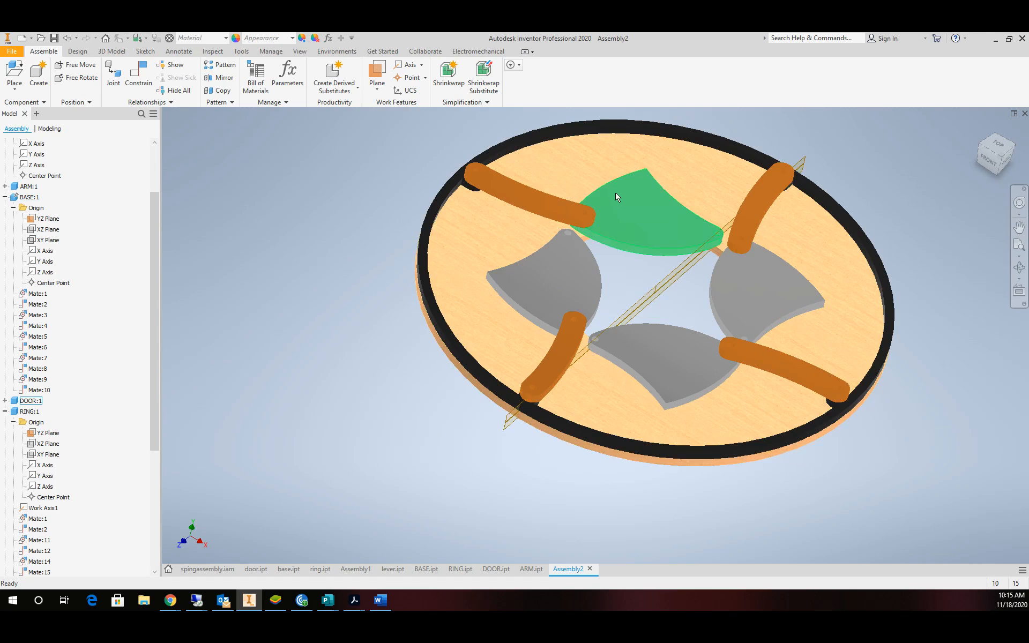
drag(588, 217, 795, 474)
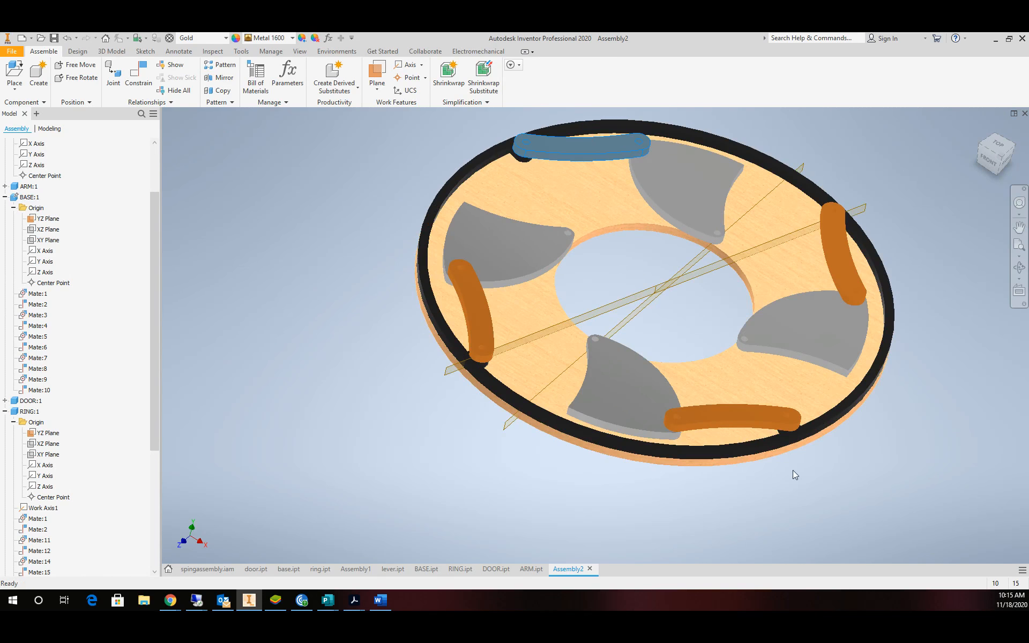
drag(846, 413, 524, 454)
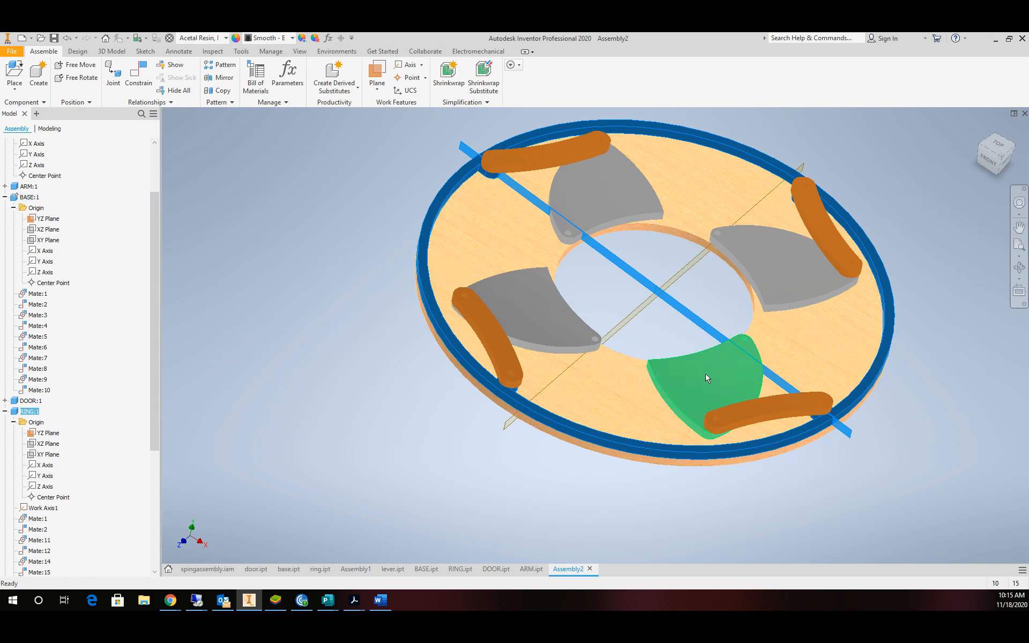
drag(623, 454, 650, 377)
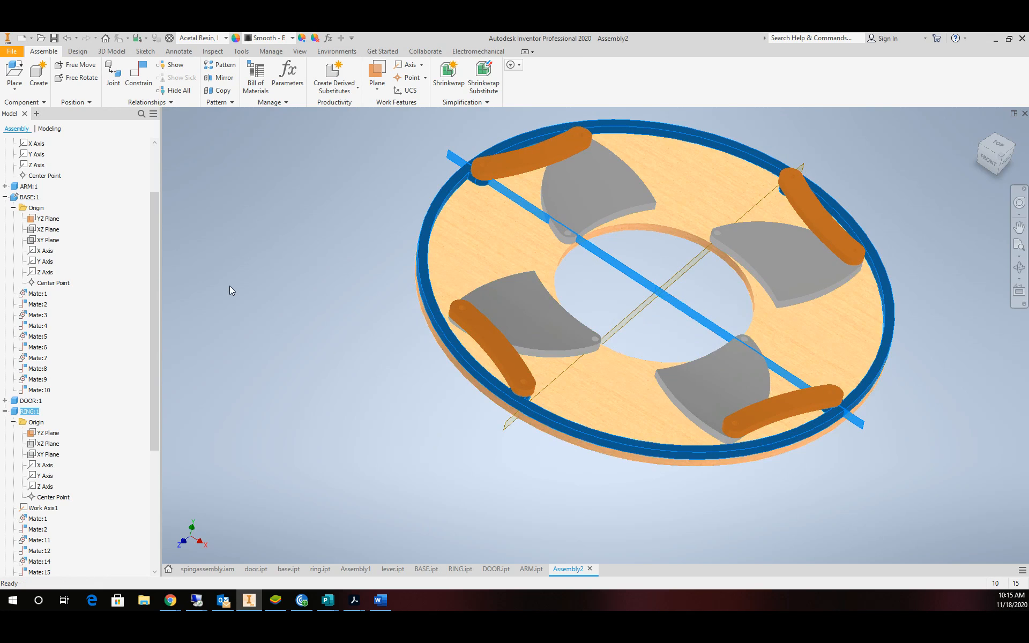
click(230, 286)
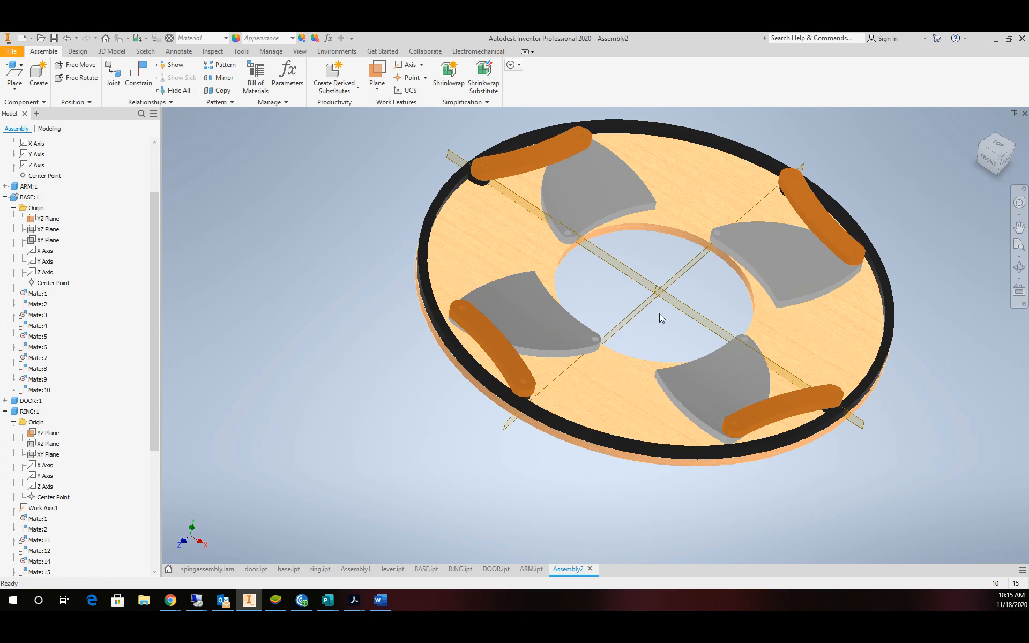
Add a 100° Angle constraint from the ring's YZ plane to the base's YZ plane.
click(144, 80)
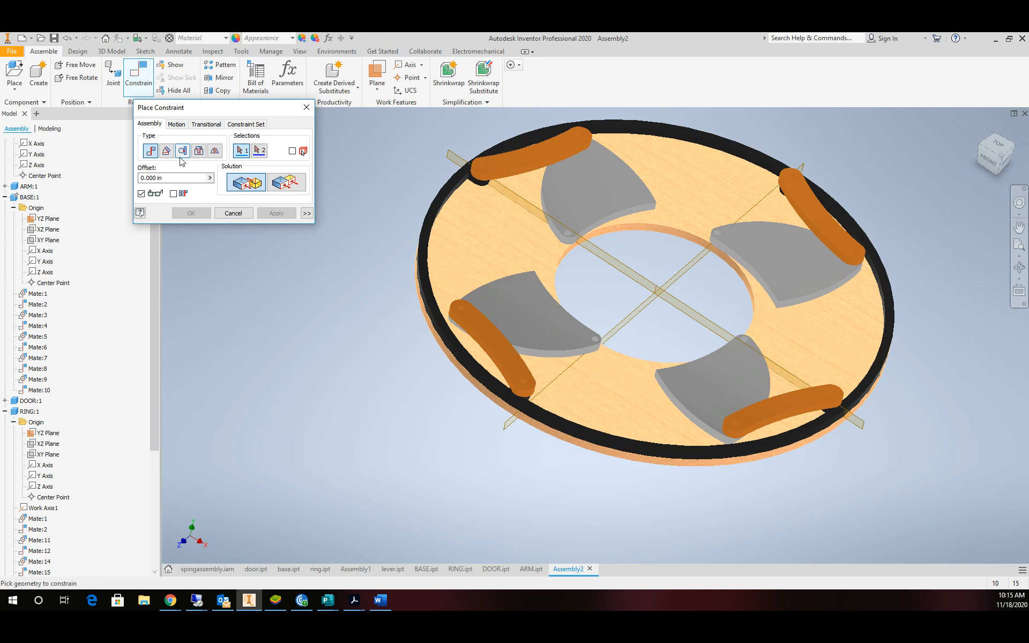
click(166, 151)
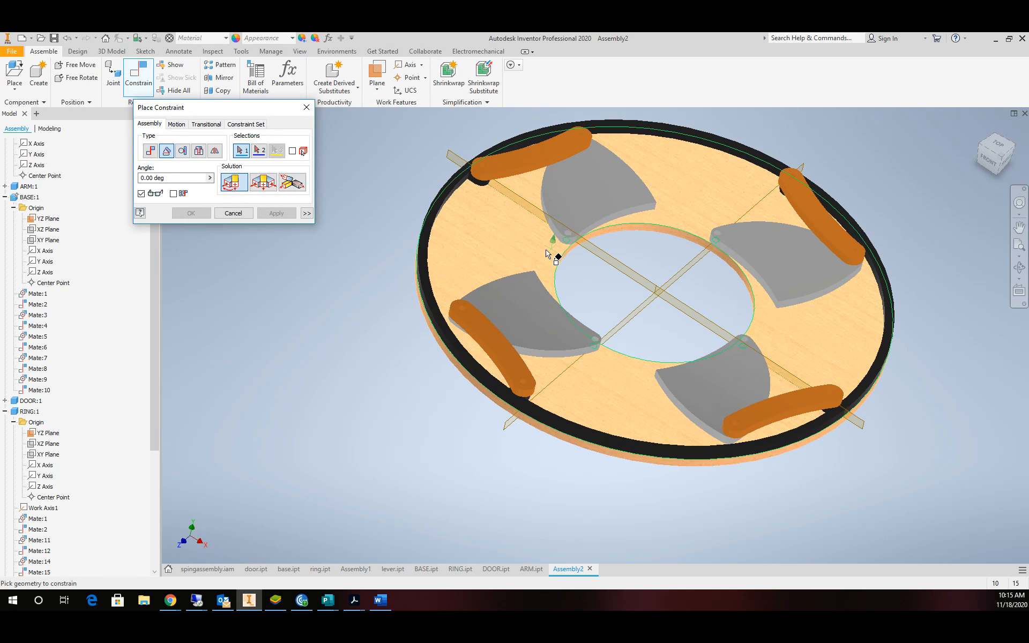
click(629, 272)
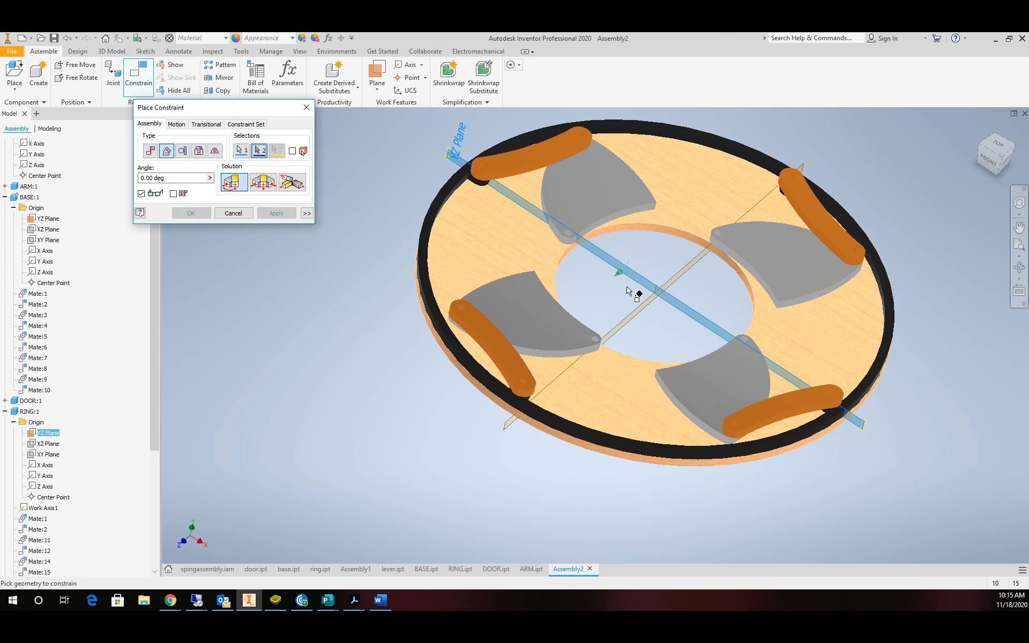
click(654, 314)
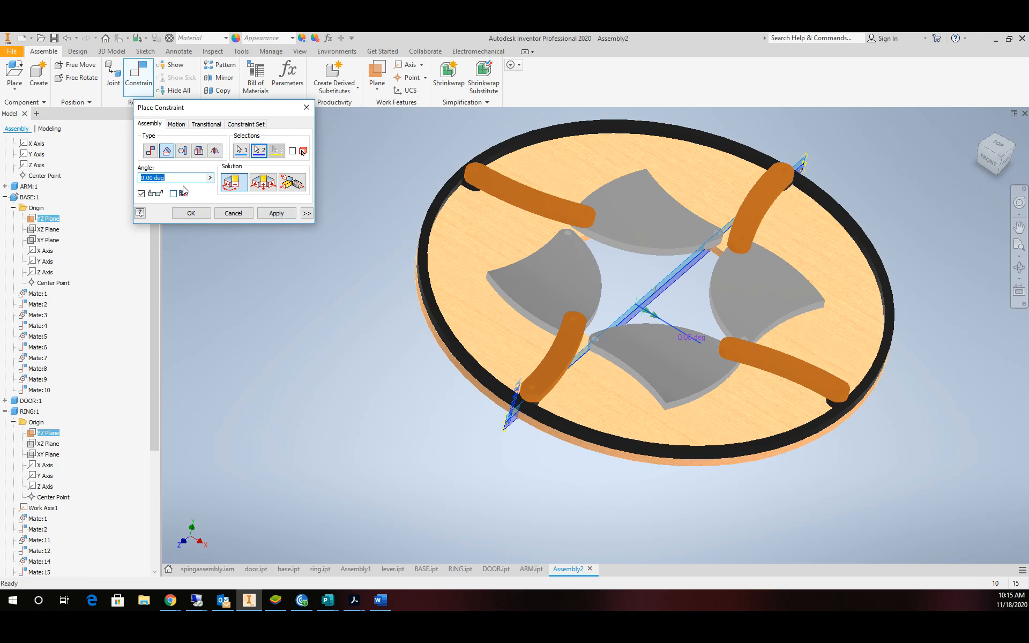
text(90)
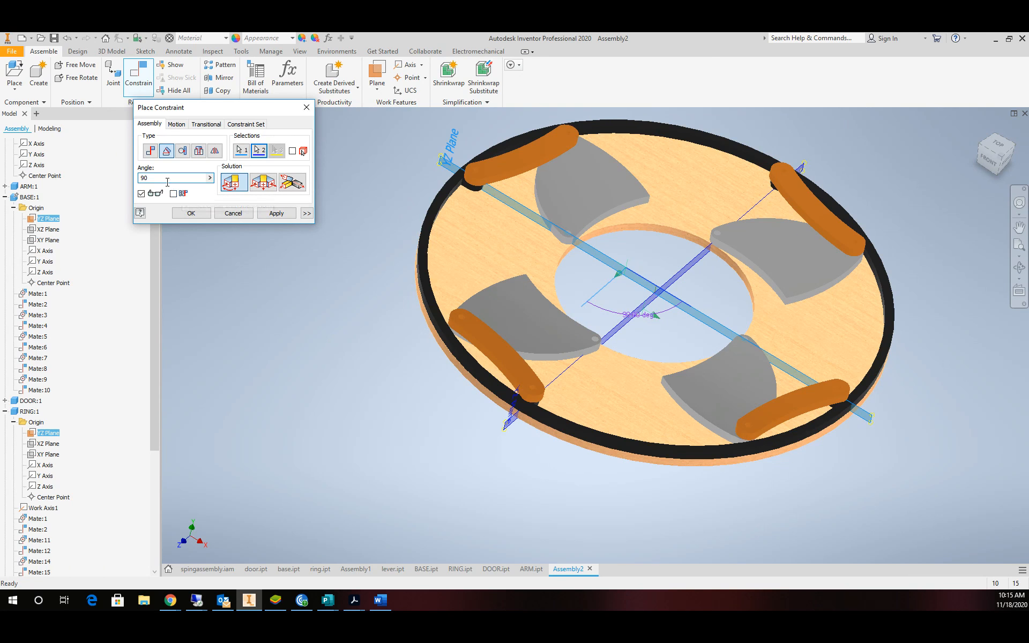
text(85)
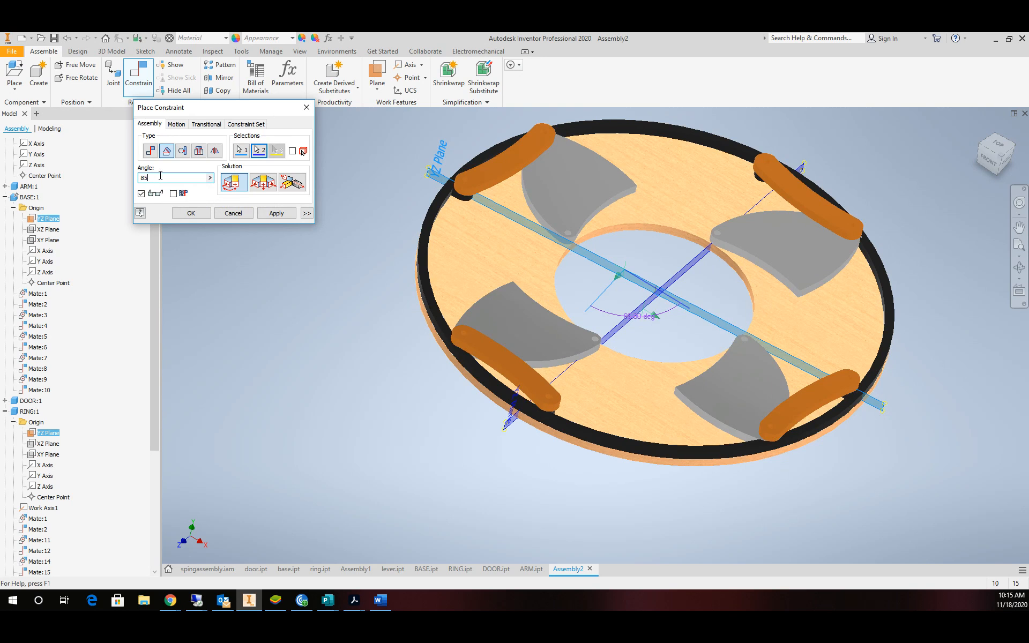
text(95)
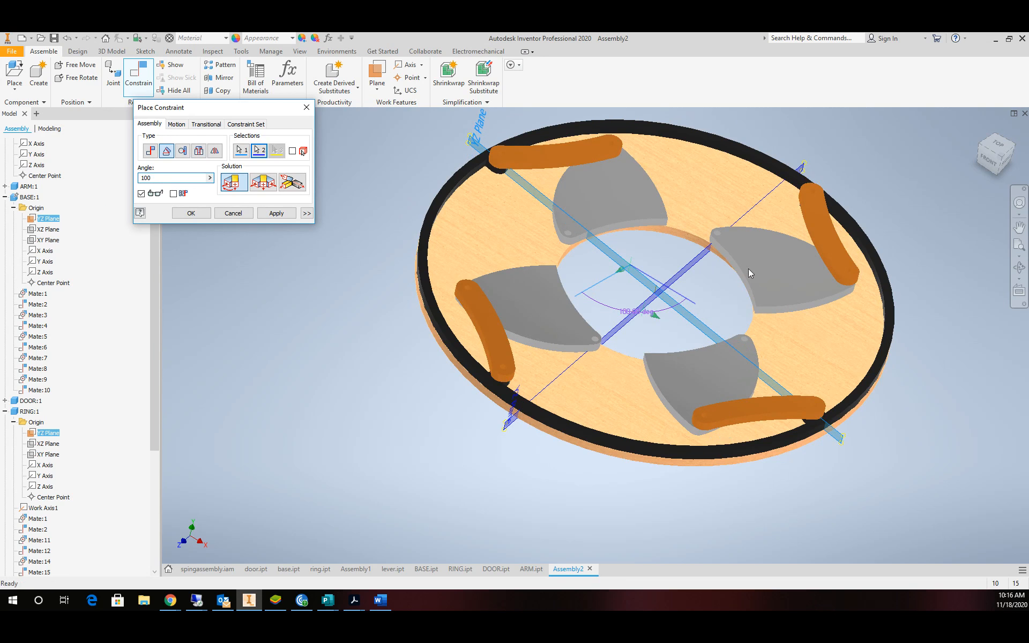
click(995, 145)
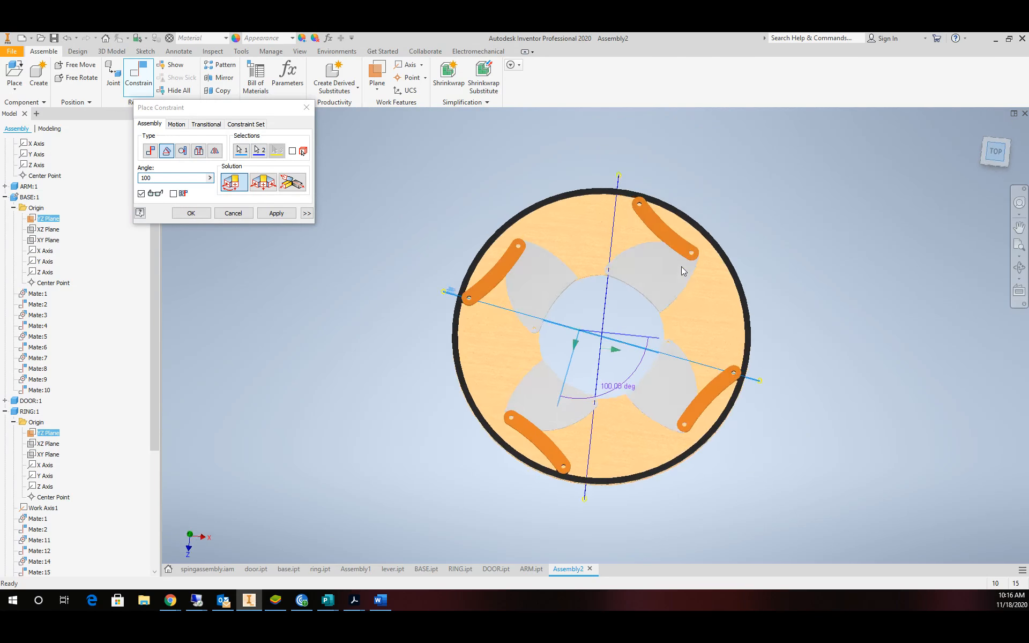
scroll(608, 296, down, 4)
scroll(611, 298, up, 10)
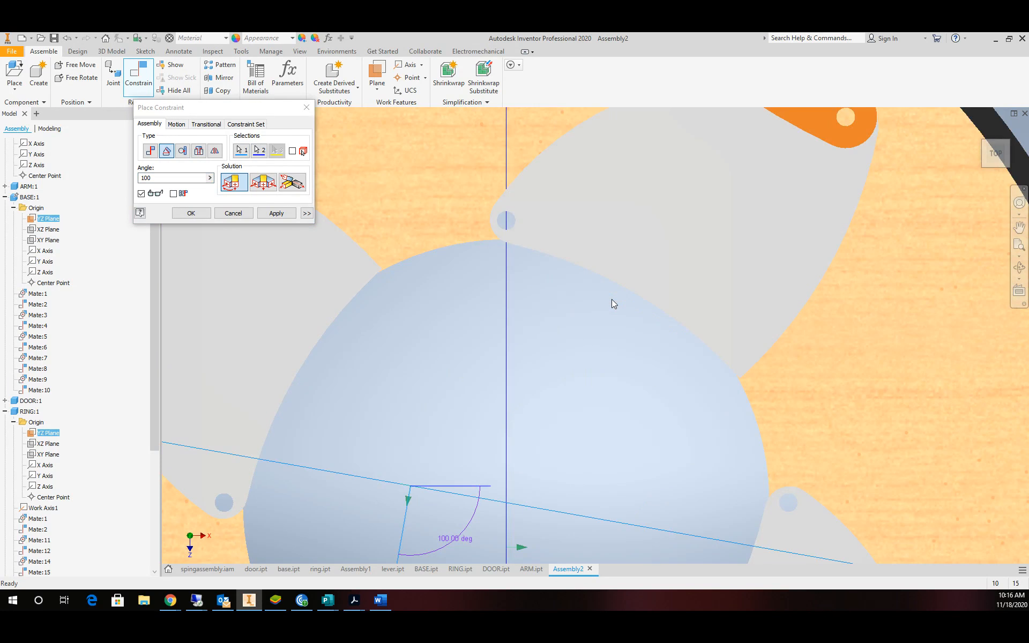
scroll(612, 299, down, 2)
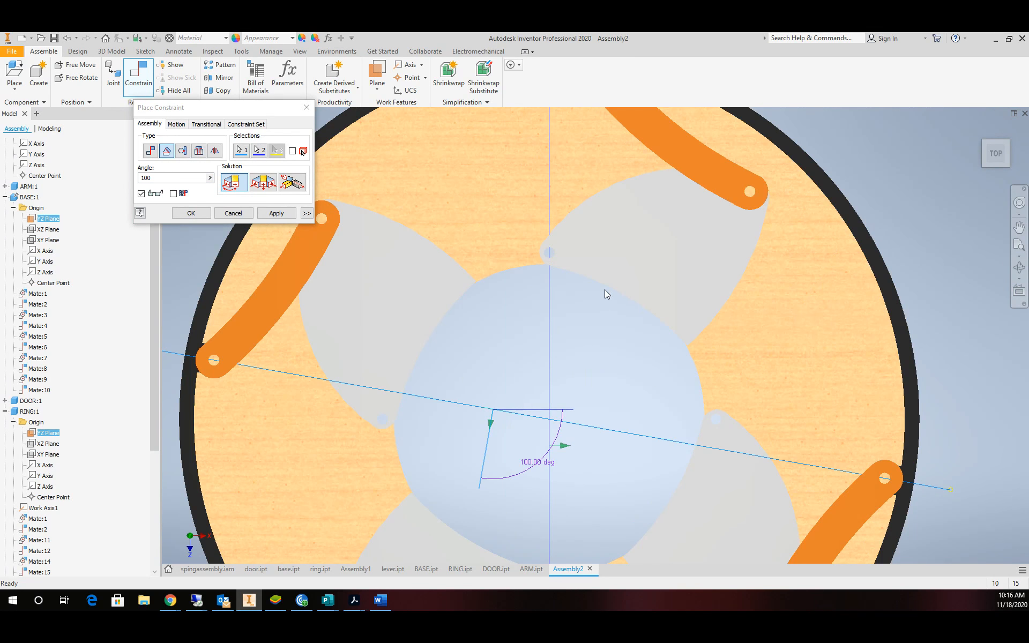
click(190, 213)
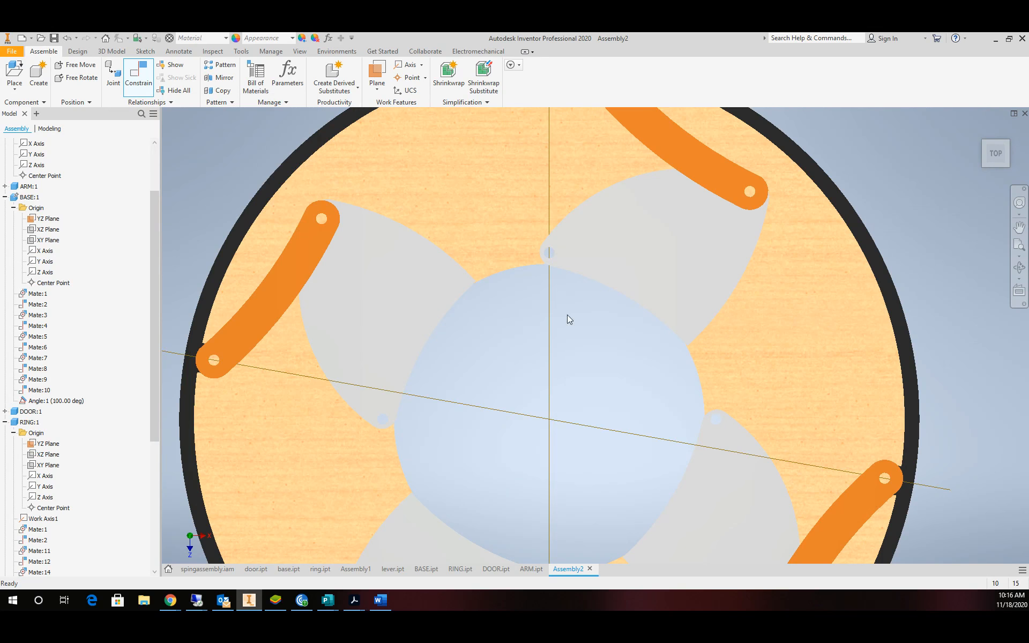
Orbit to an angled 3D view and select the new Angle:1 constraint.
scroll(554, 337, down, 4)
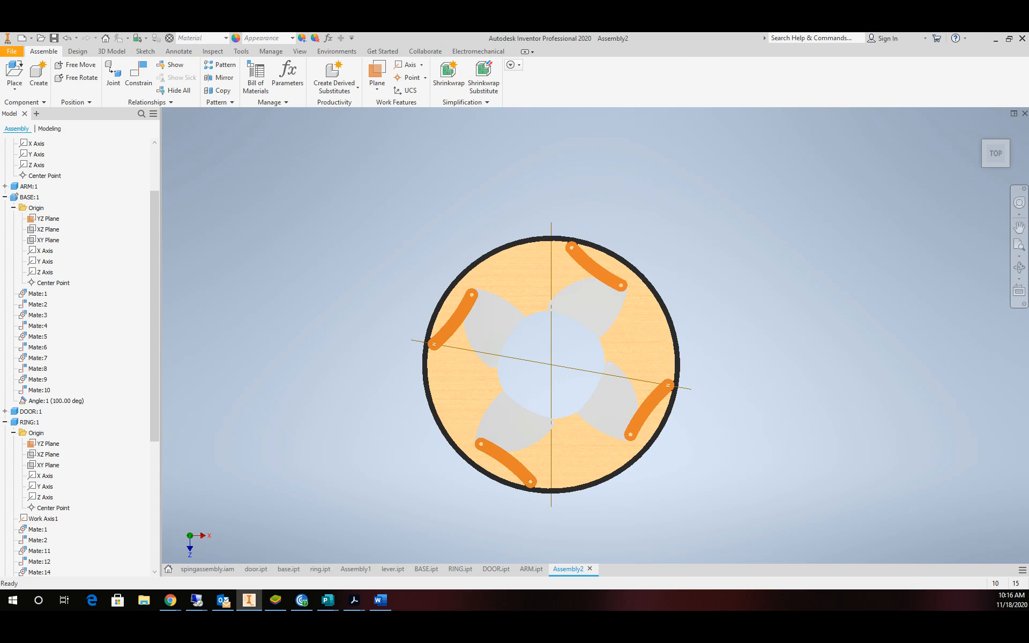
click(1019, 268)
drag(551, 349, 569, 264)
scroll(569, 265, up, 5)
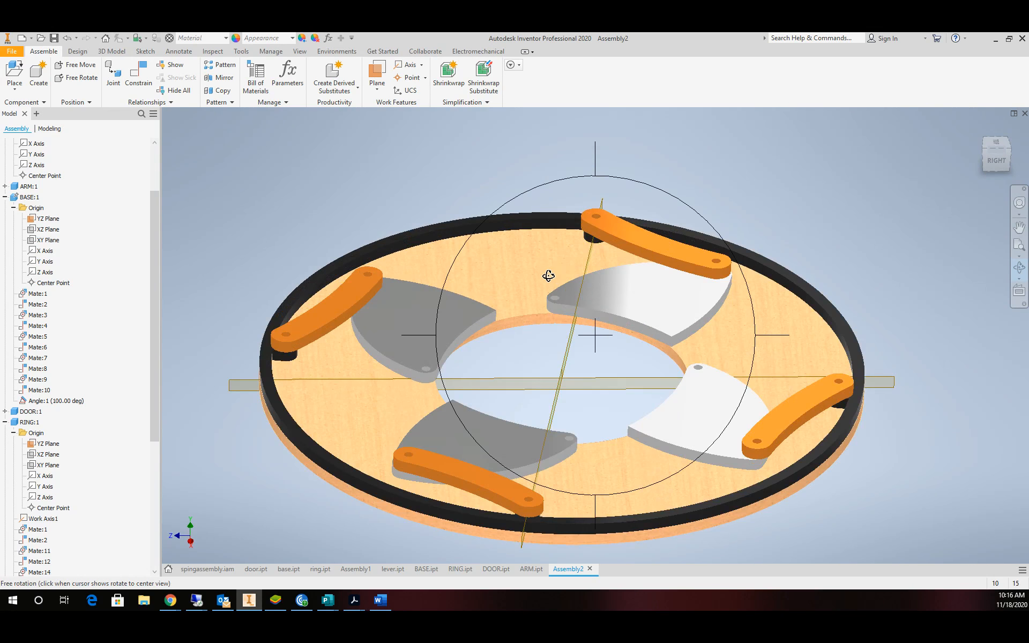
key(Escape)
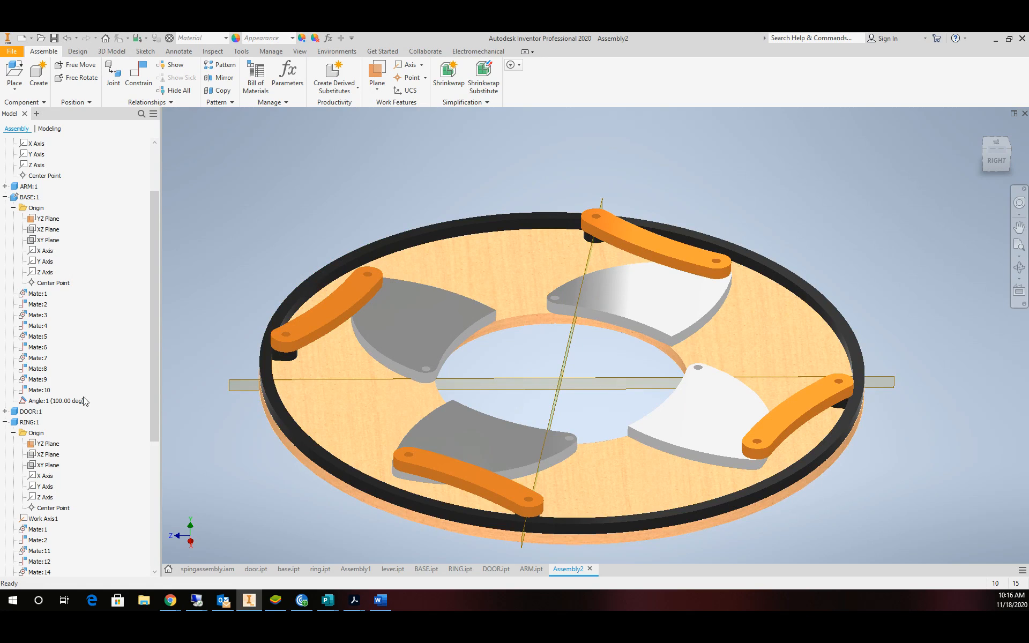
click(54, 403)
Drive Angle:1 with its end raised by 60° to 170° and play it.
right_click(43, 405)
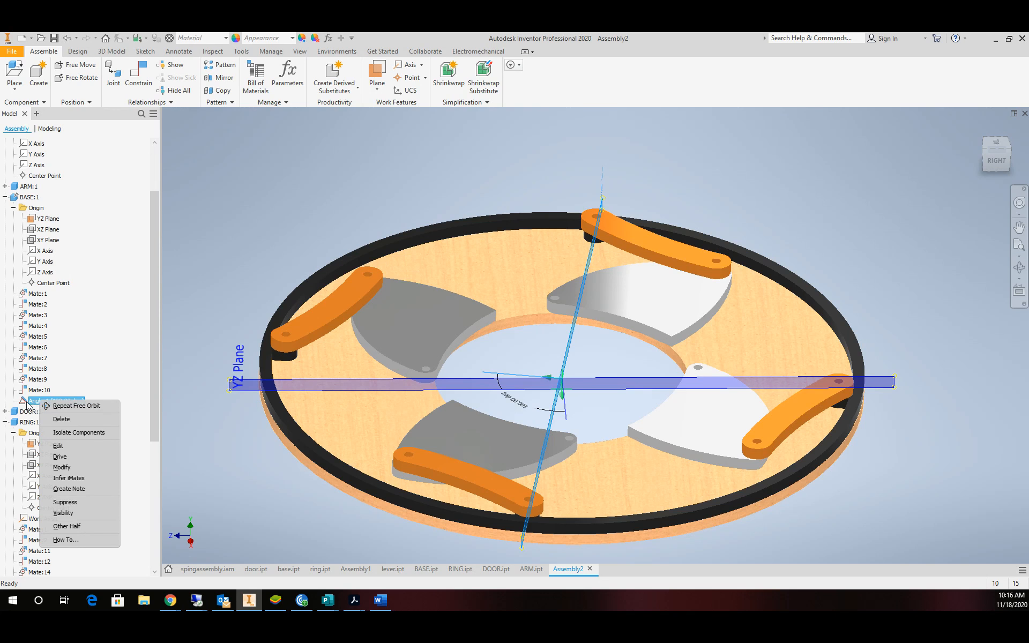
click(73, 456)
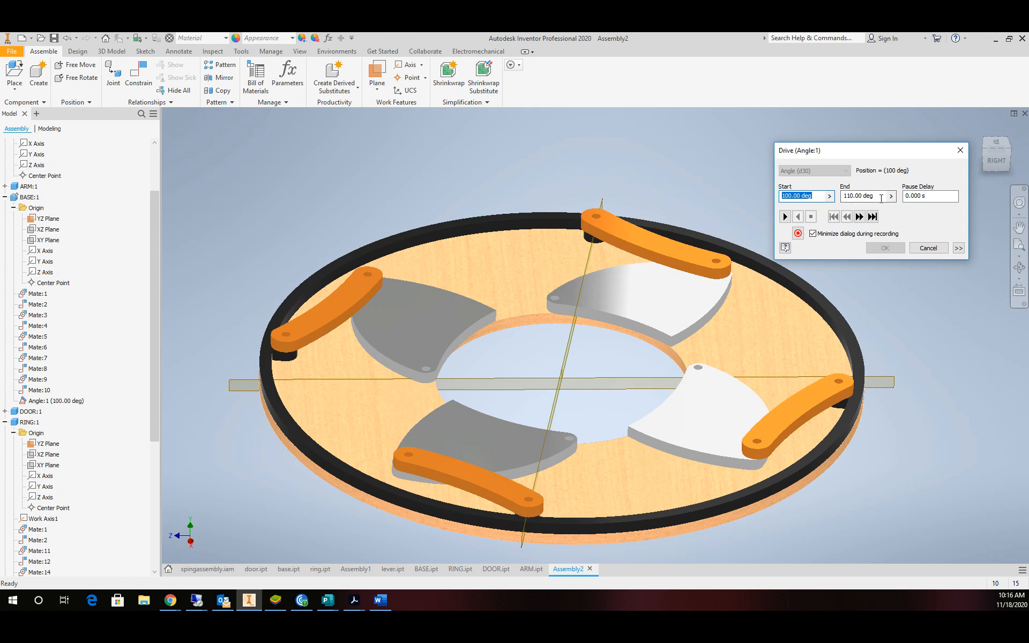
key(Tab)
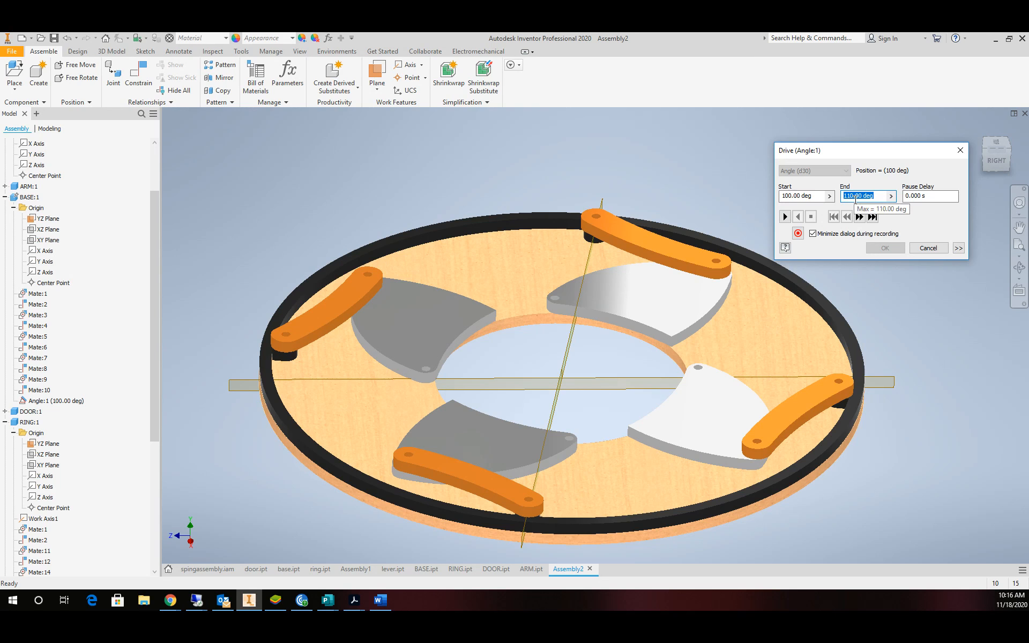
click(874, 195)
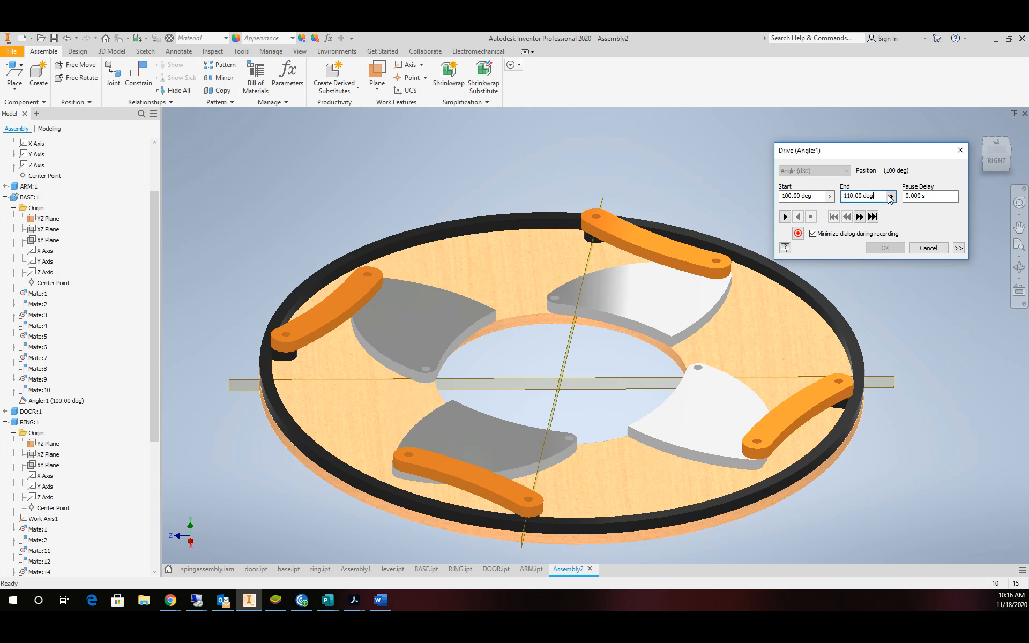
text(+60)
click(785, 217)
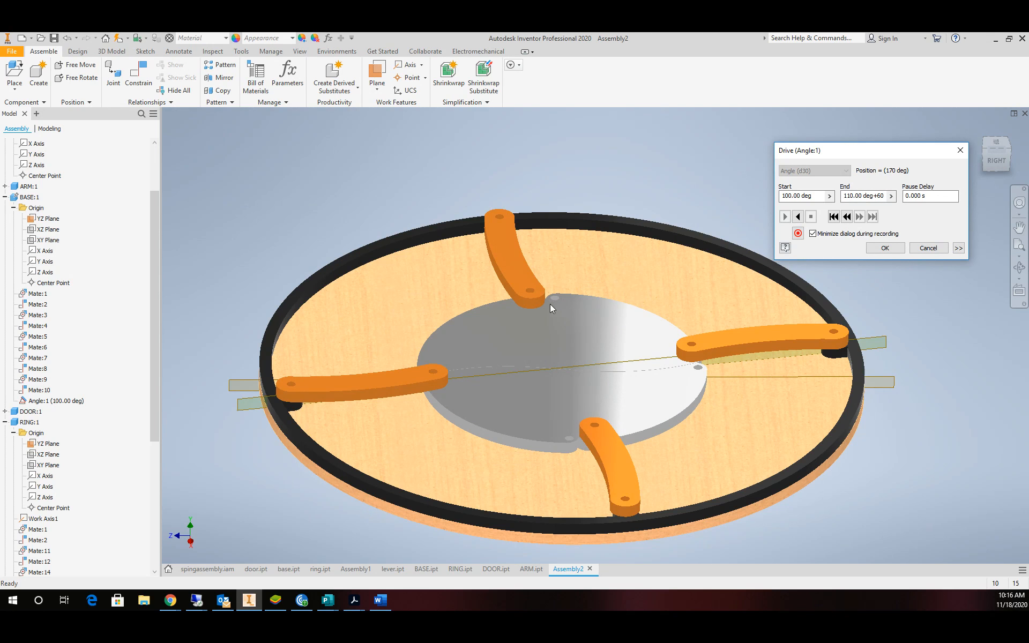
click(996, 142)
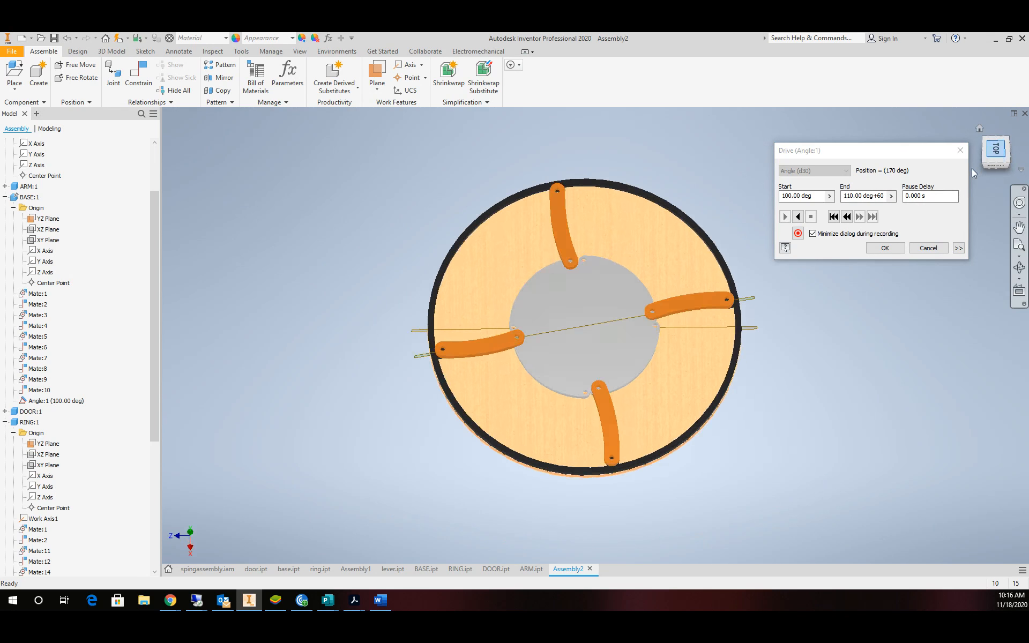
scroll(606, 329, down, 2)
scroll(606, 329, up, 5)
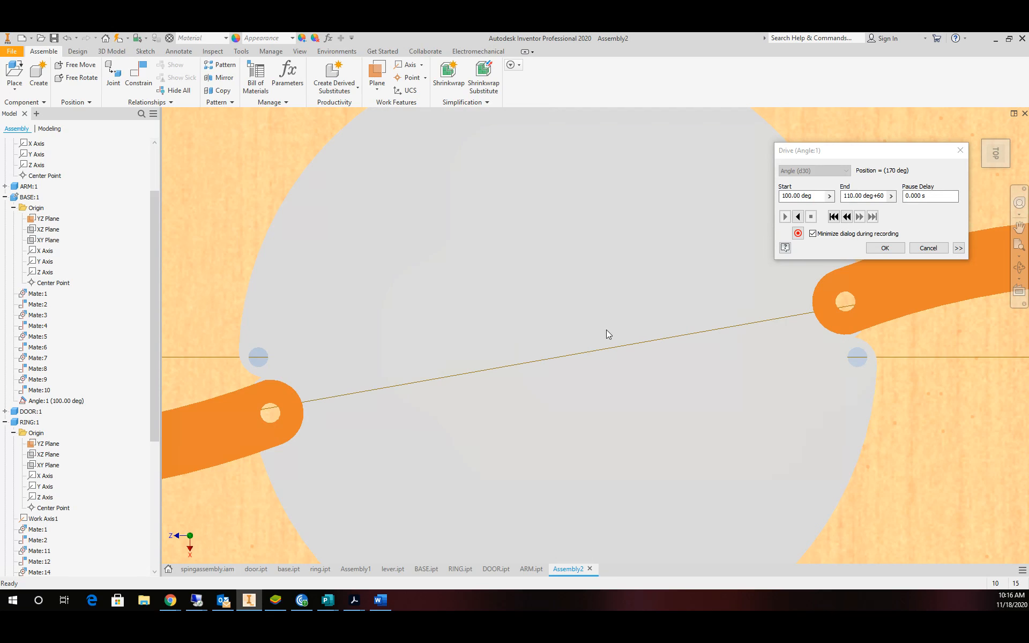
scroll(606, 330, down, 4)
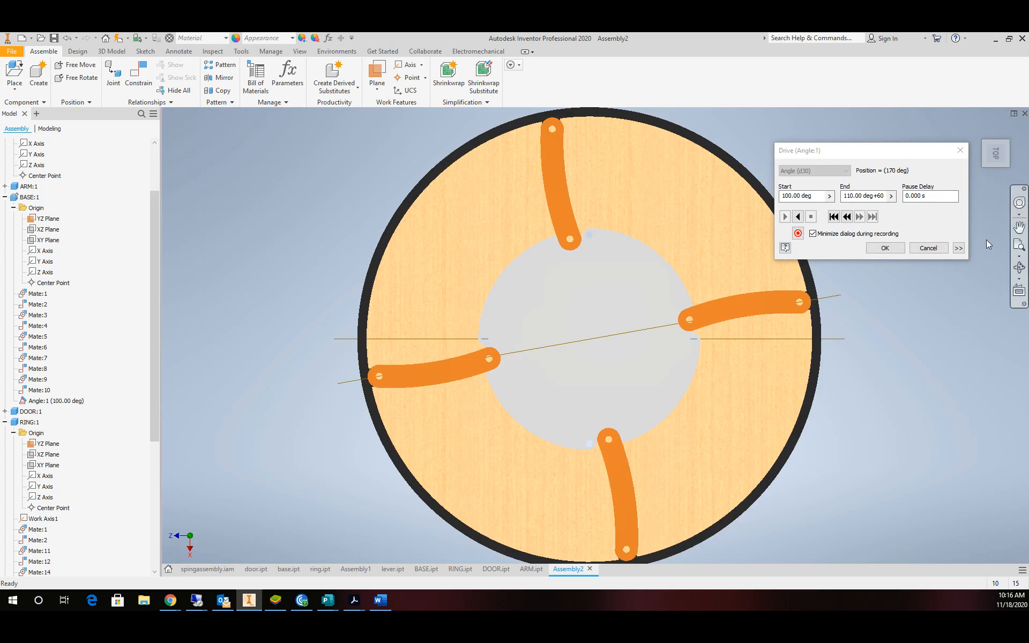
Enable Drive Adaptivity with total steps, Start/End/Start and 2 repetitions, play and accept.
click(959, 248)
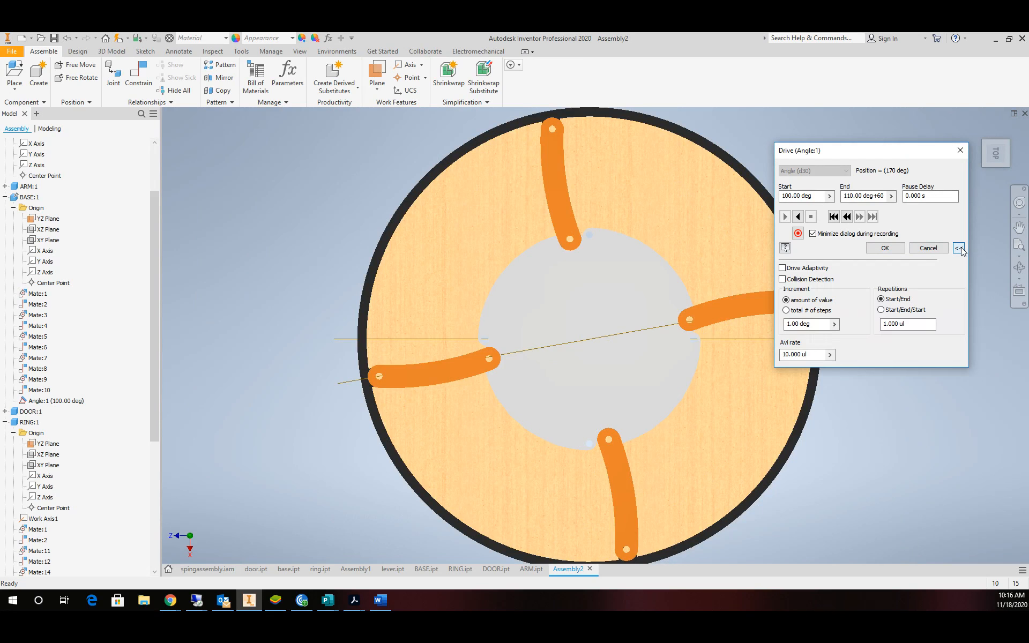
click(796, 268)
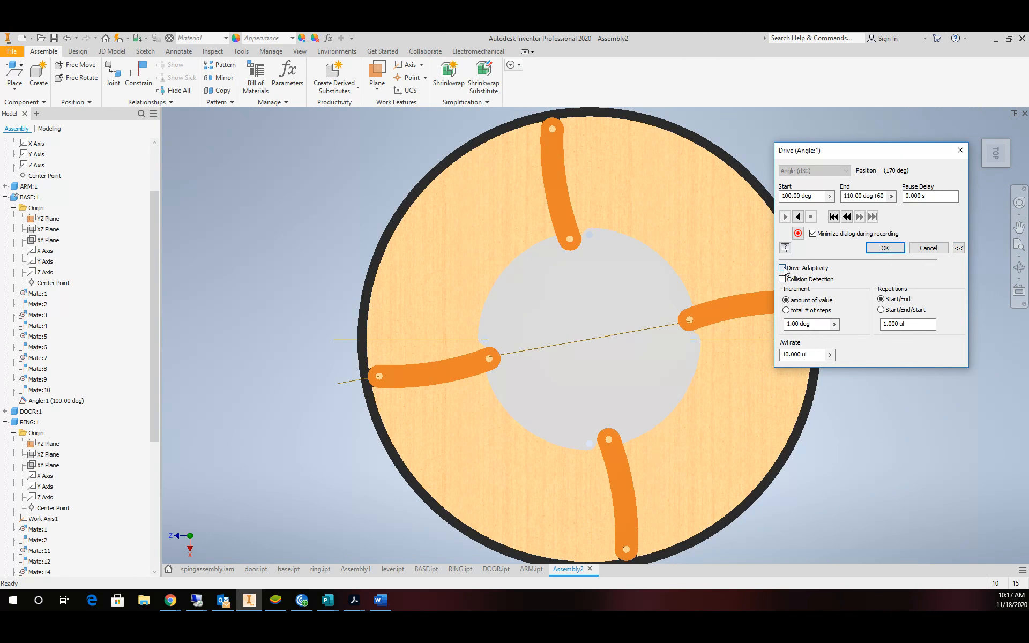
click(793, 312)
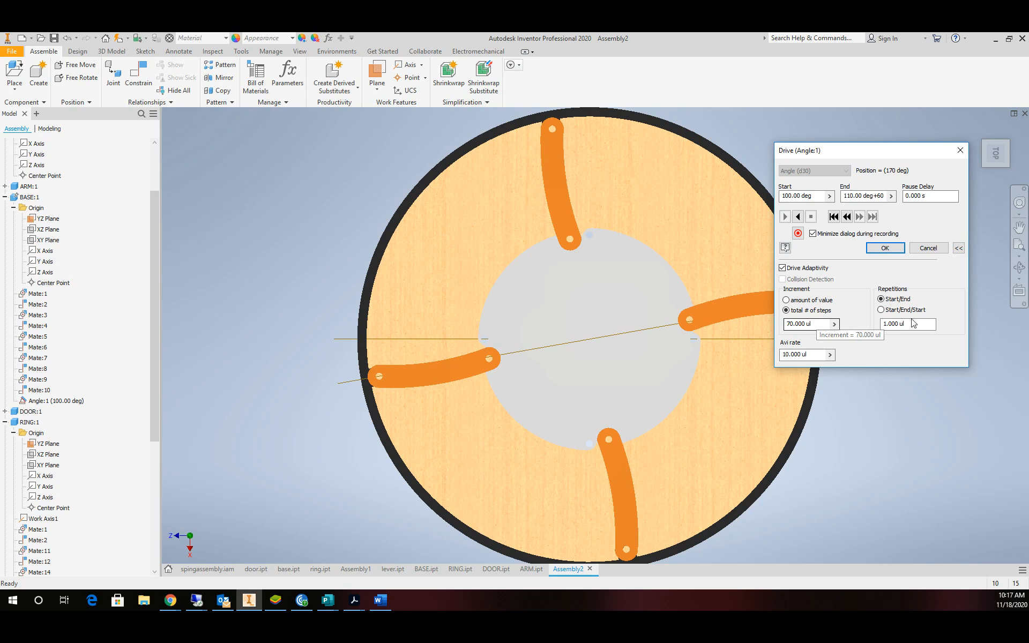
click(881, 311)
drag(919, 325, 872, 328)
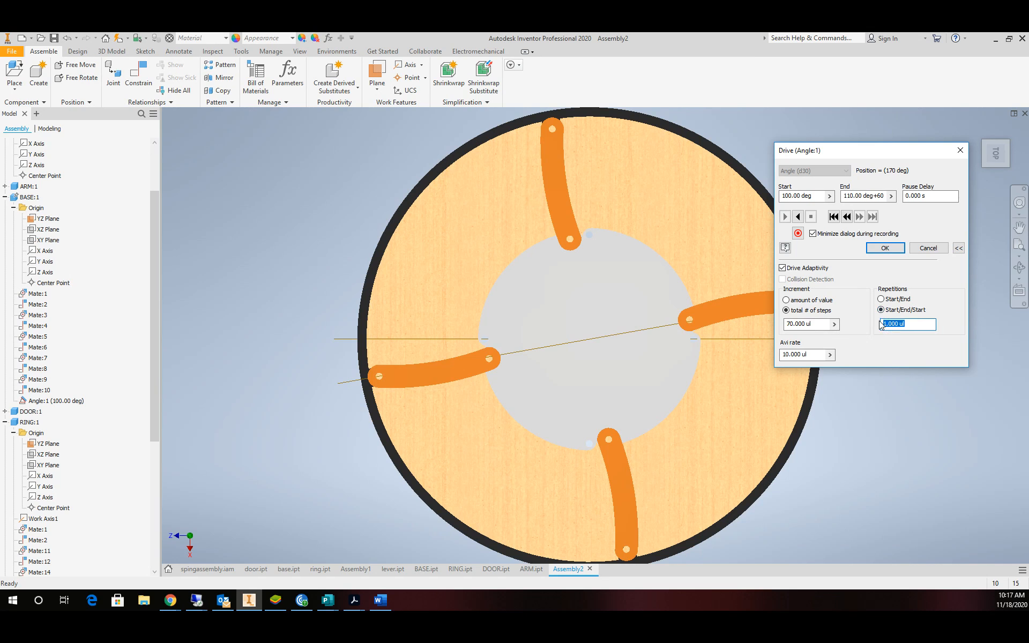
text(2)
click(798, 216)
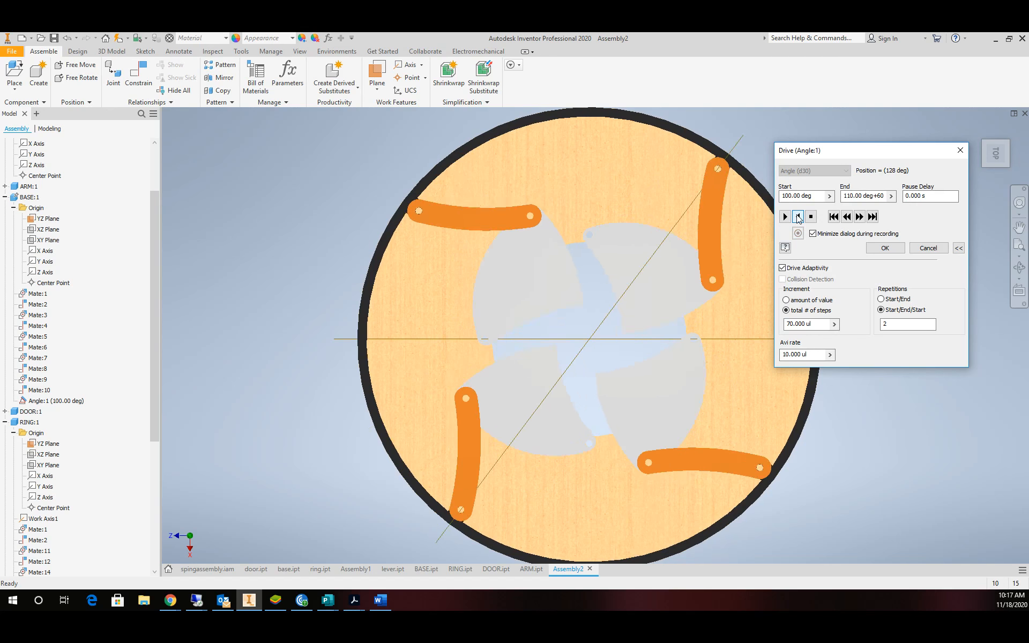
click(798, 217)
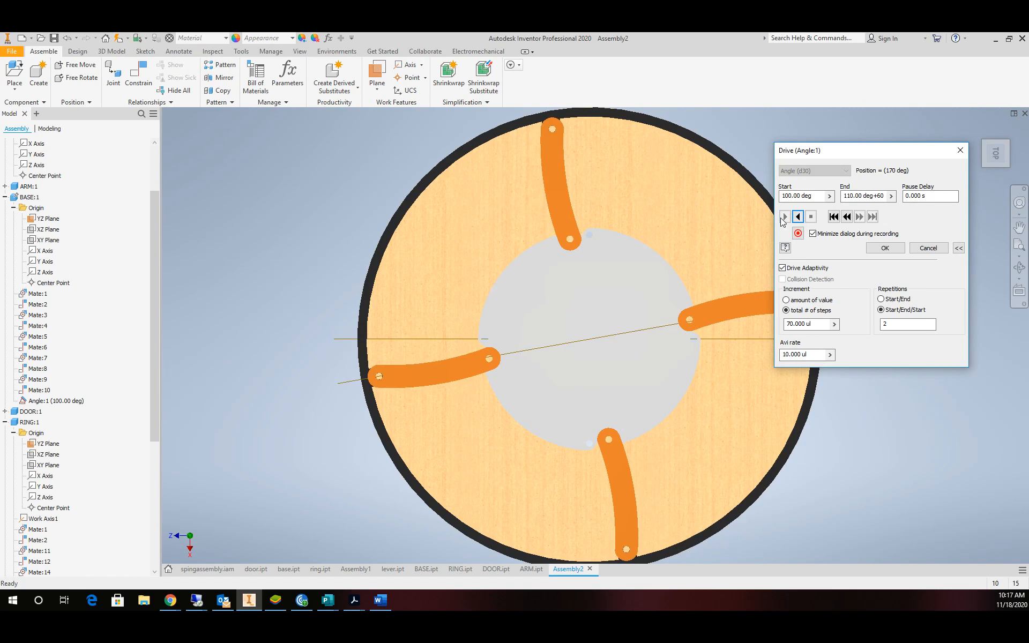
click(885, 248)
scroll(552, 304, up, 5)
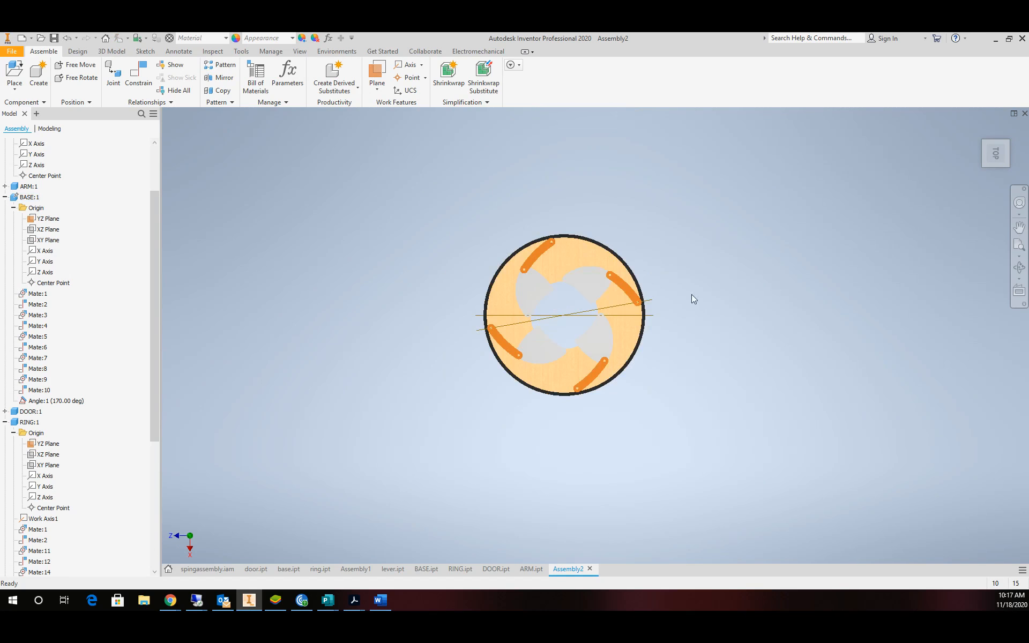
Orbit the assembly from the overhead view into an angled 3D view.
click(1019, 268)
drag(616, 317, 579, 269)
scroll(570, 295, down, 8)
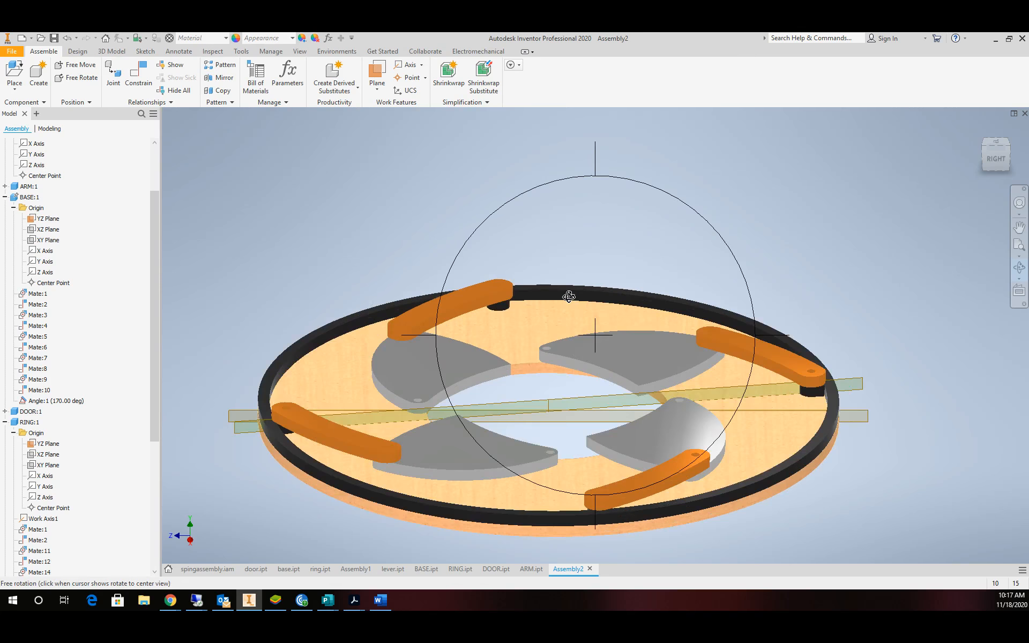
key(Escape)
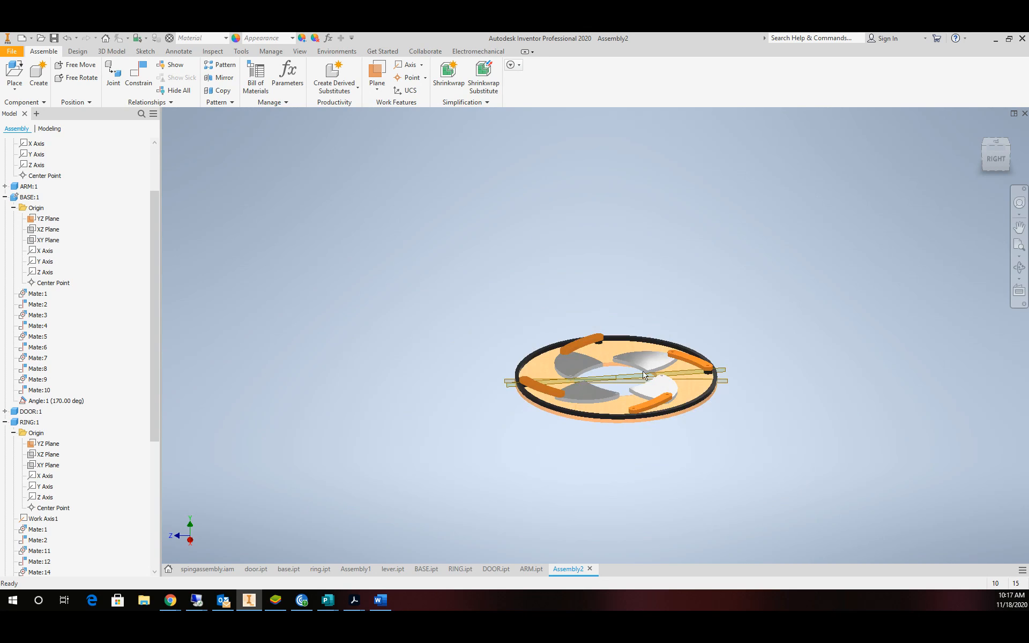
Zoom in for a close look at the iris doors, arms and ring.
scroll(657, 368, down, 5)
scroll(692, 344, up, 6)
scroll(697, 339, down, 4)
scroll(708, 336, up, 5)
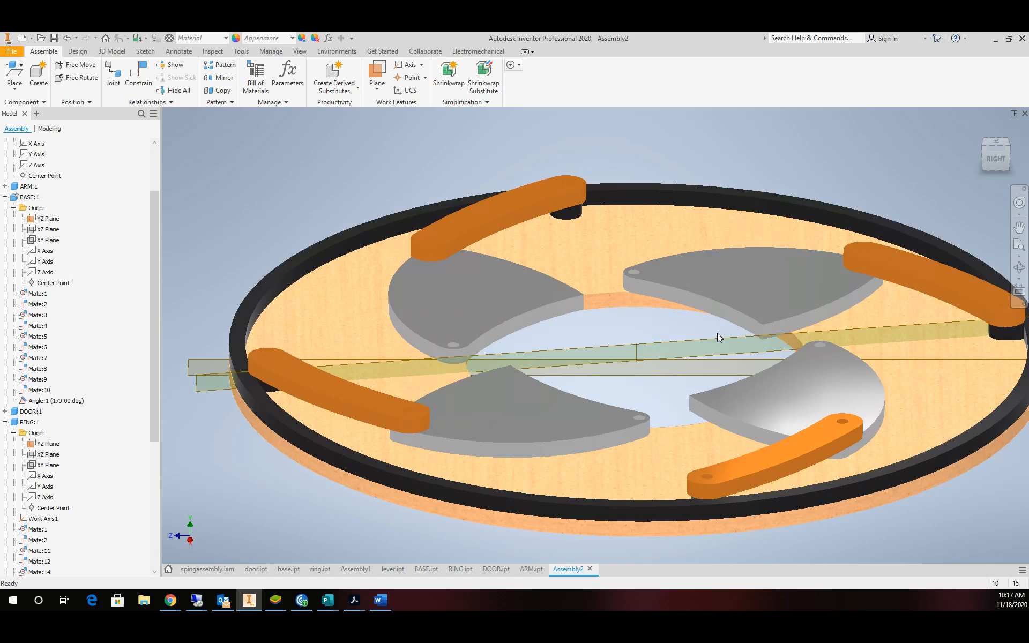